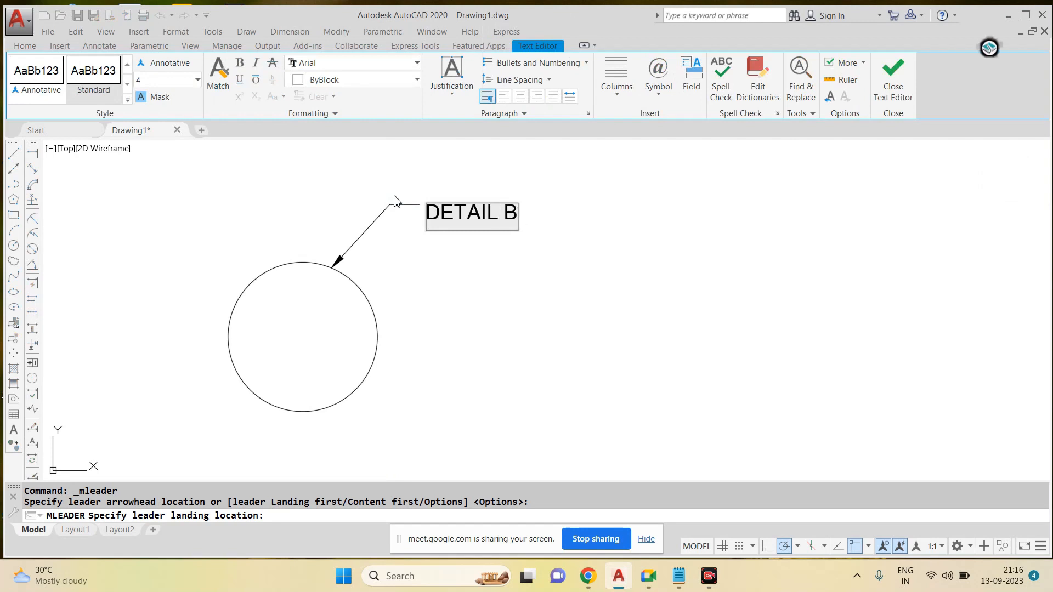
Step: Format the whole DETAIL B leader text as bold Arial Narrow with a height of 6 and finish editing it
key(ctrl+a)
click(350, 69)
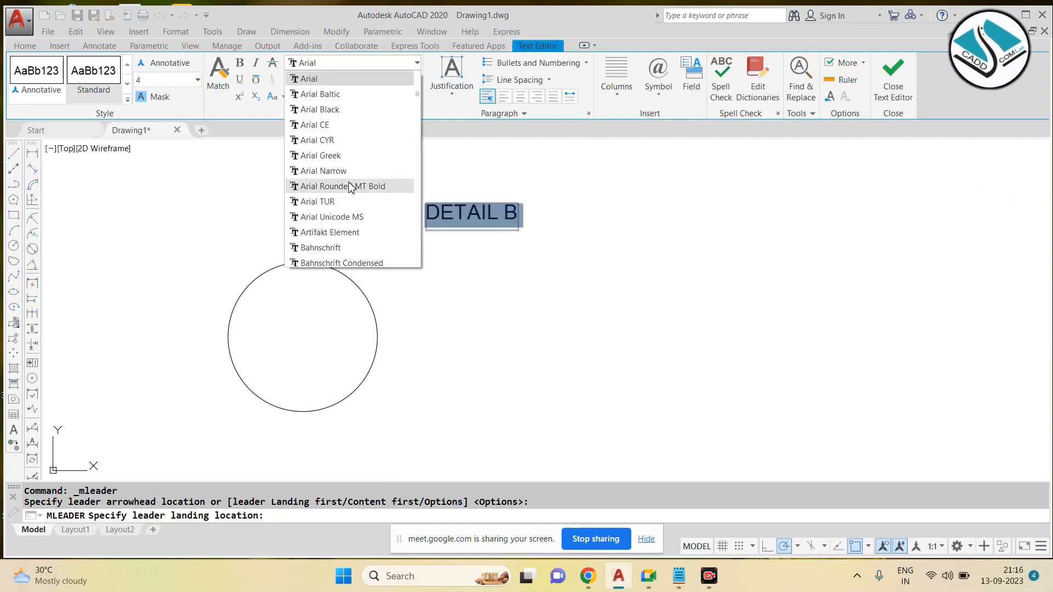
click(338, 170)
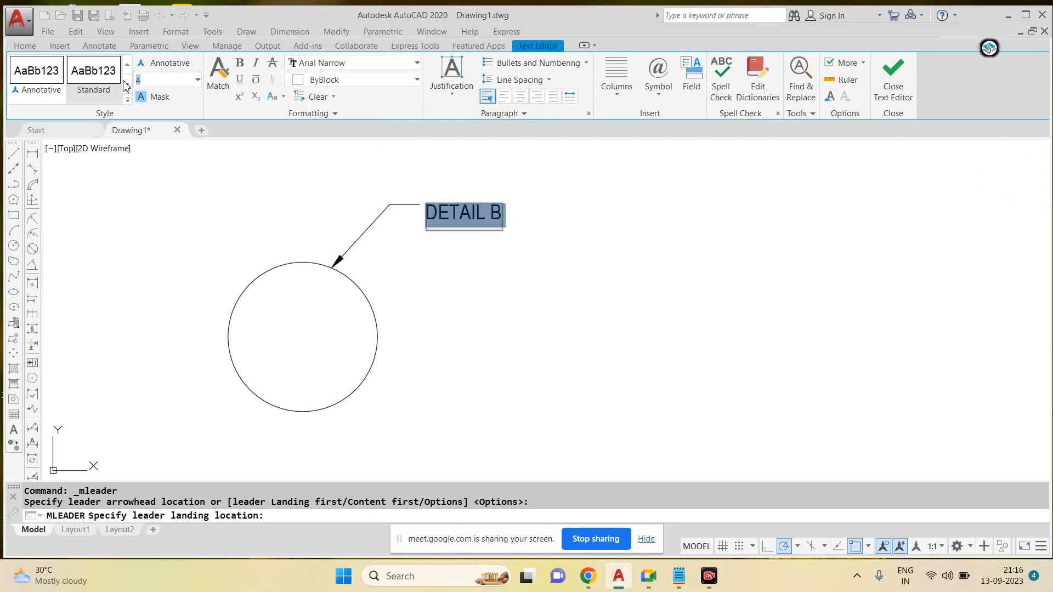
key(Return)
click(240, 63)
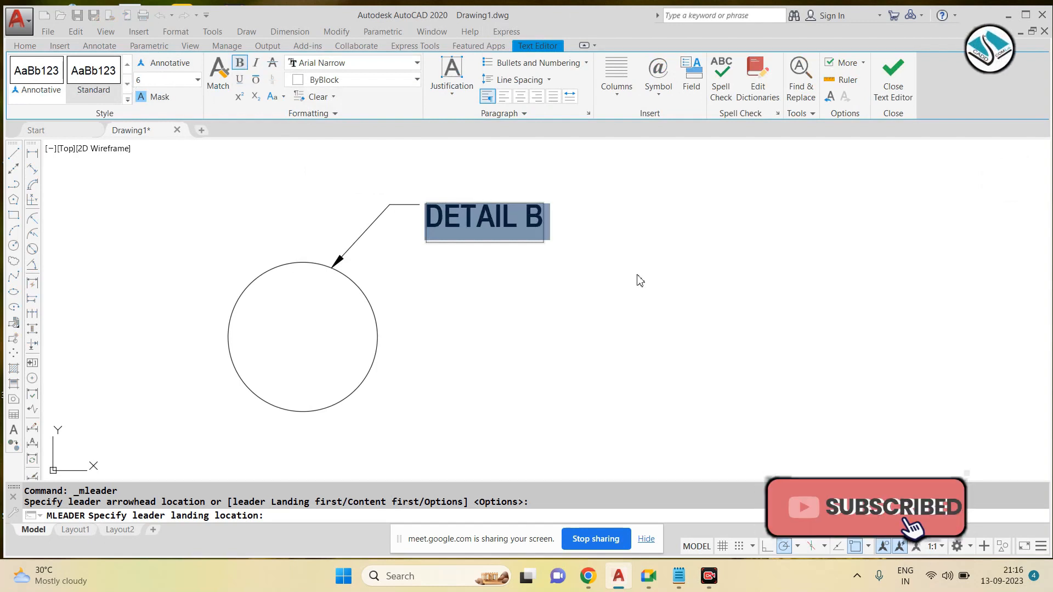
click(637, 278)
key(Escape)
Step: Copy the circle together with its DETAIL B leader to the empty area on its right
click(484, 169)
click(168, 400)
text(co)
key(Return)
click(305, 332)
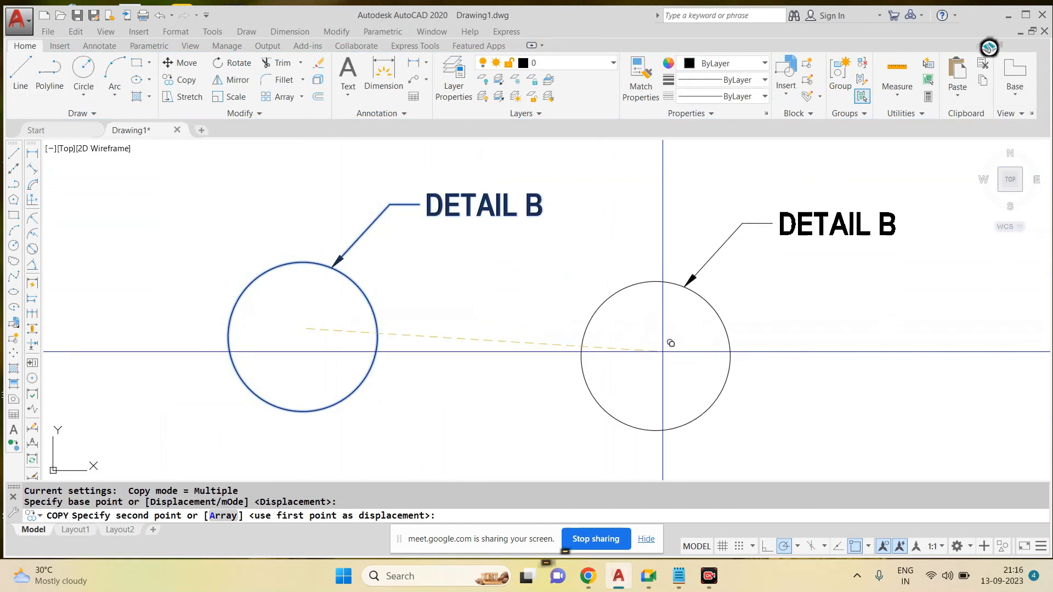
click(708, 355)
scroll(436, 350, down, 4)
key(Escape)
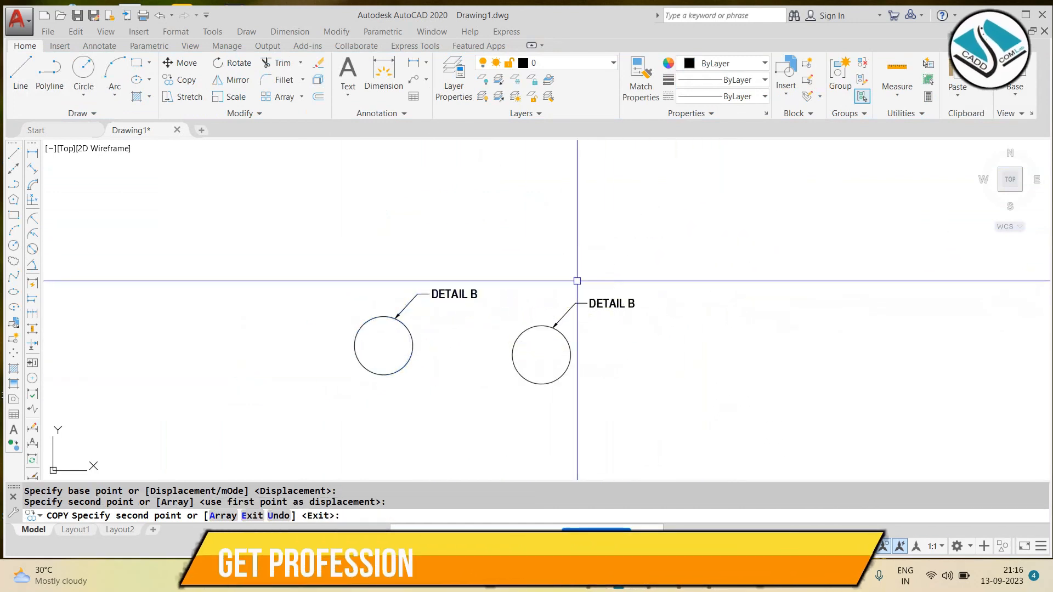
Step: Convert the original circle into a revision cloud with minimum and maximum arc lengths of 4, without reversing the arc direction
scroll(425, 337, up, 2)
text(REVCLOU)
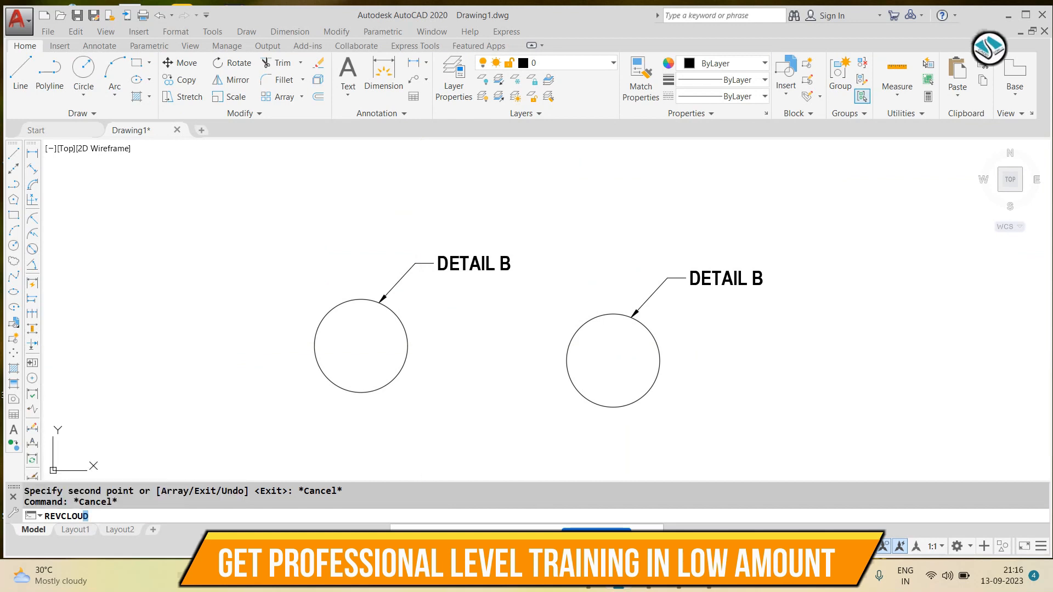
key(Return)
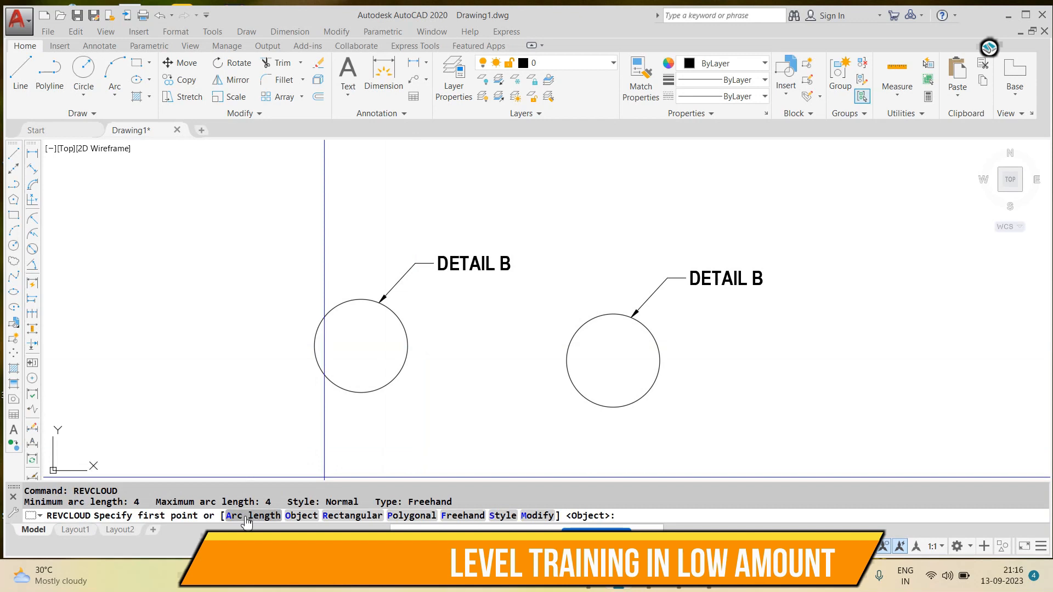
click(266, 516)
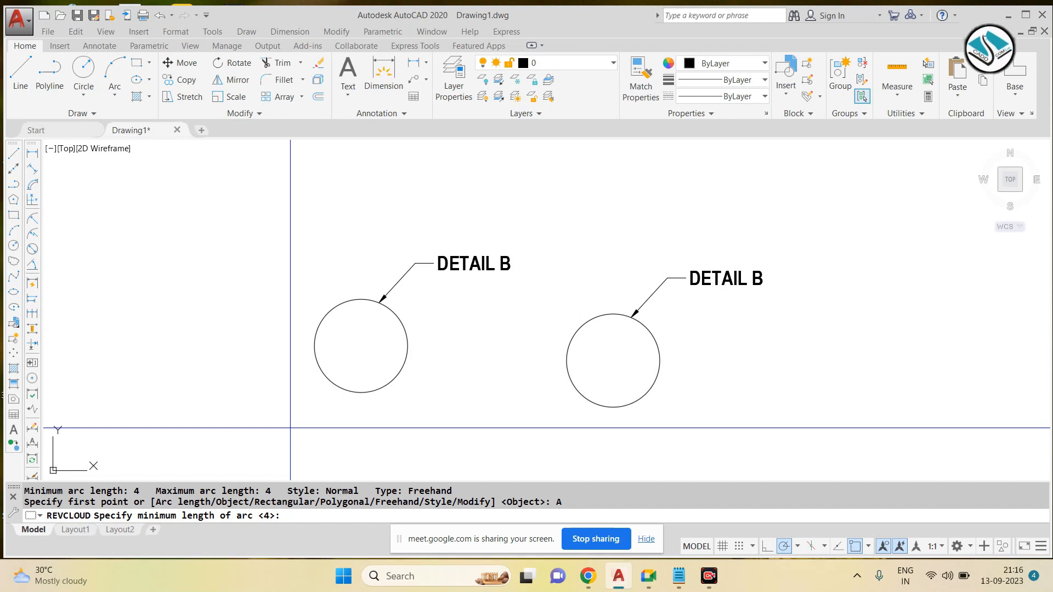
key(Return)
key(Return)
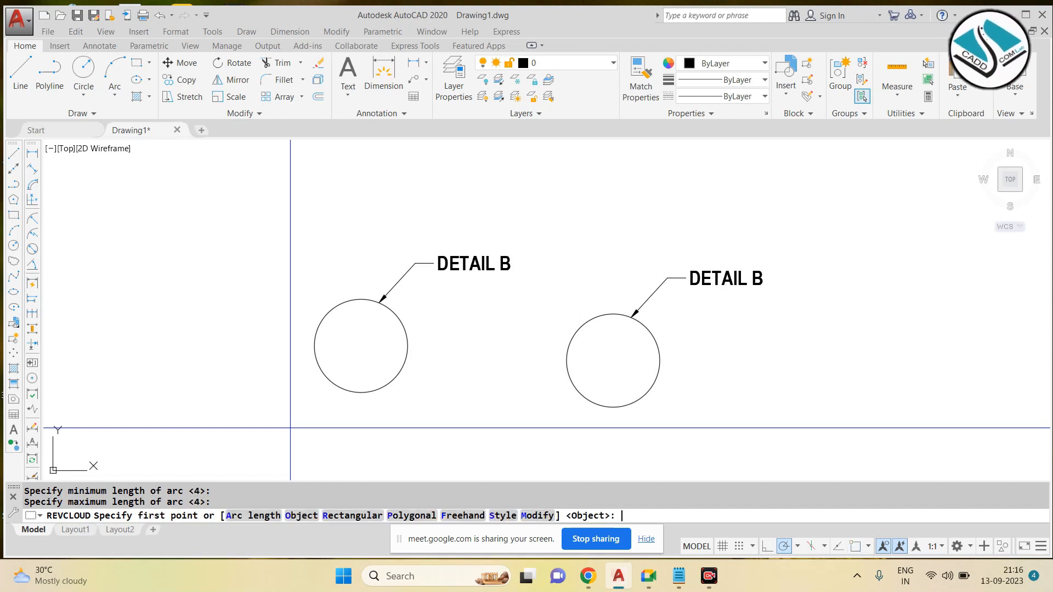
click(302, 516)
click(354, 300)
scroll(360, 378, up, 5)
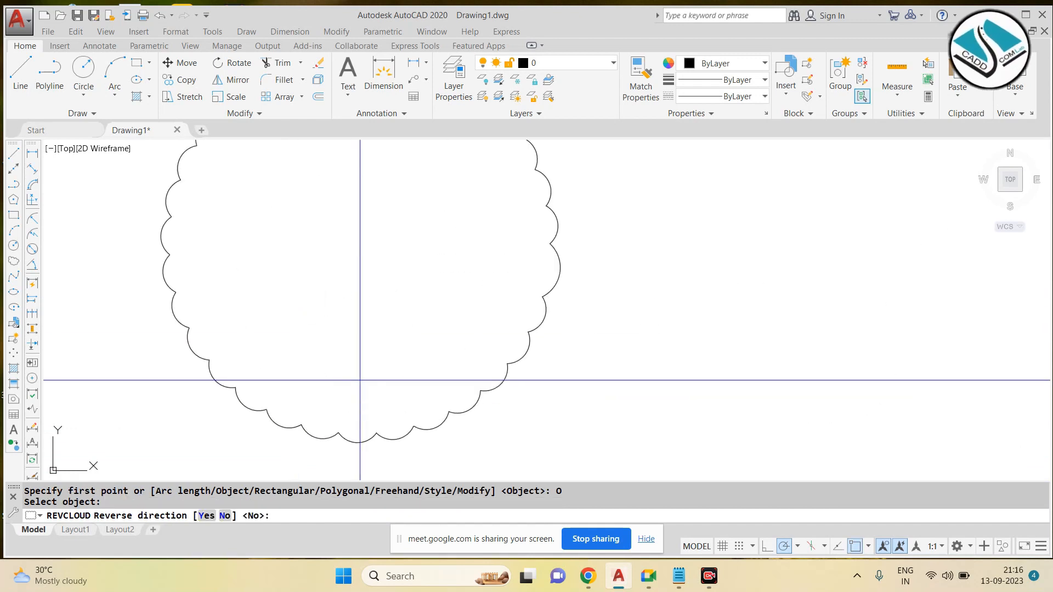
key(Return)
scroll(341, 369, down, 2)
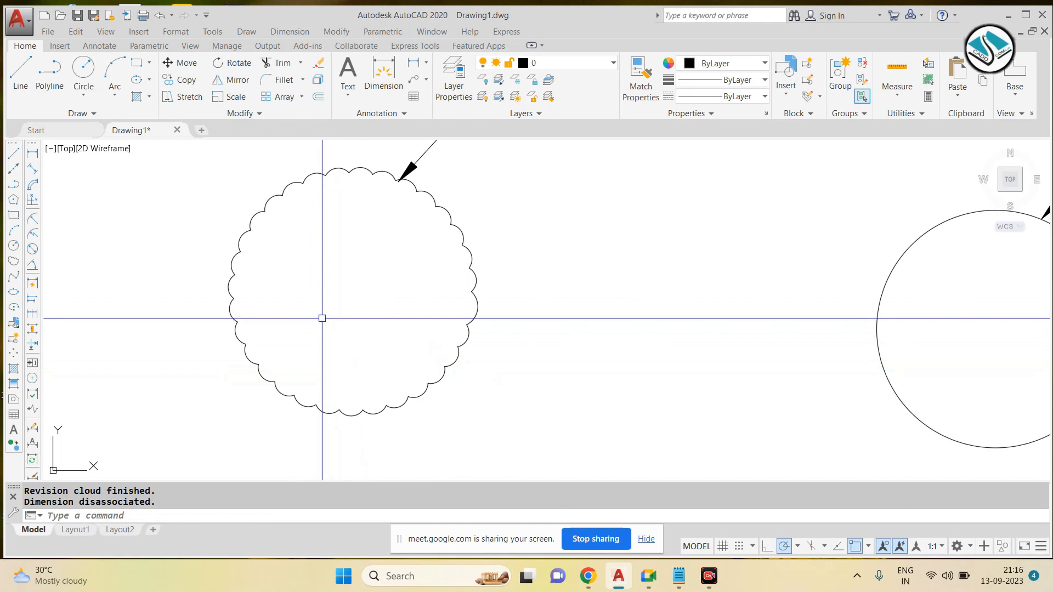
Step: Try a freehand revision cloud in empty space and erase it
key(Return)
scroll(341, 369, down, 3)
middle_drag(373, 219, 254, 412)
middle_drag(411, 223, 303, 292)
click(303, 294)
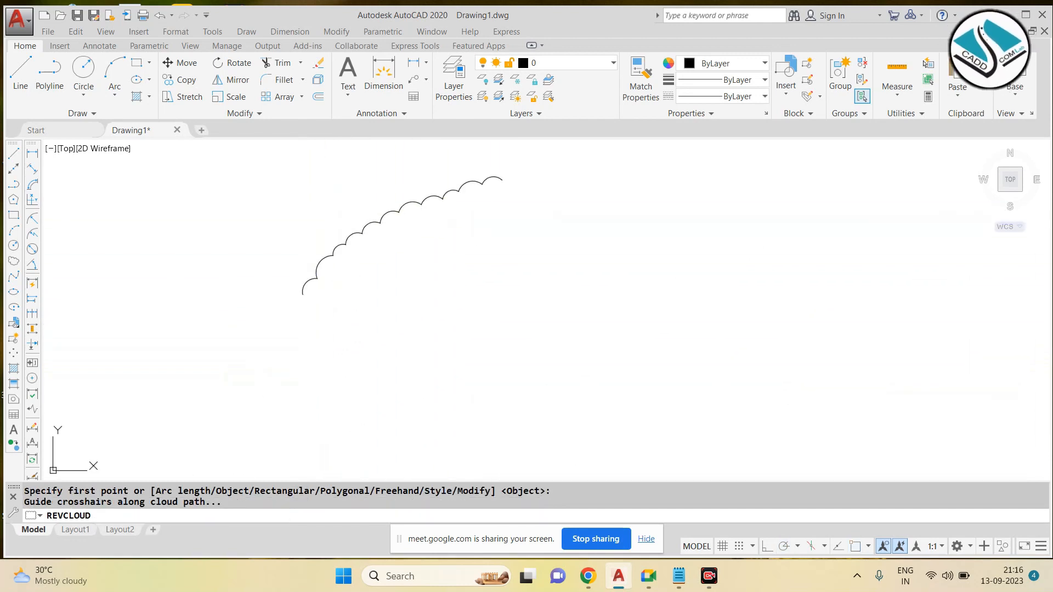
scroll(505, 277, down, 2)
key(Escape)
scroll(561, 257, up, 2)
click(825, 162)
click(438, 348)
text(e)
key(Return)
Step: Convert the copied circle into a revision cloud with minimum and maximum arc lengths of 6, without reversing the arc direction
scroll(380, 230, down, 6)
scroll(301, 351, up, 6)
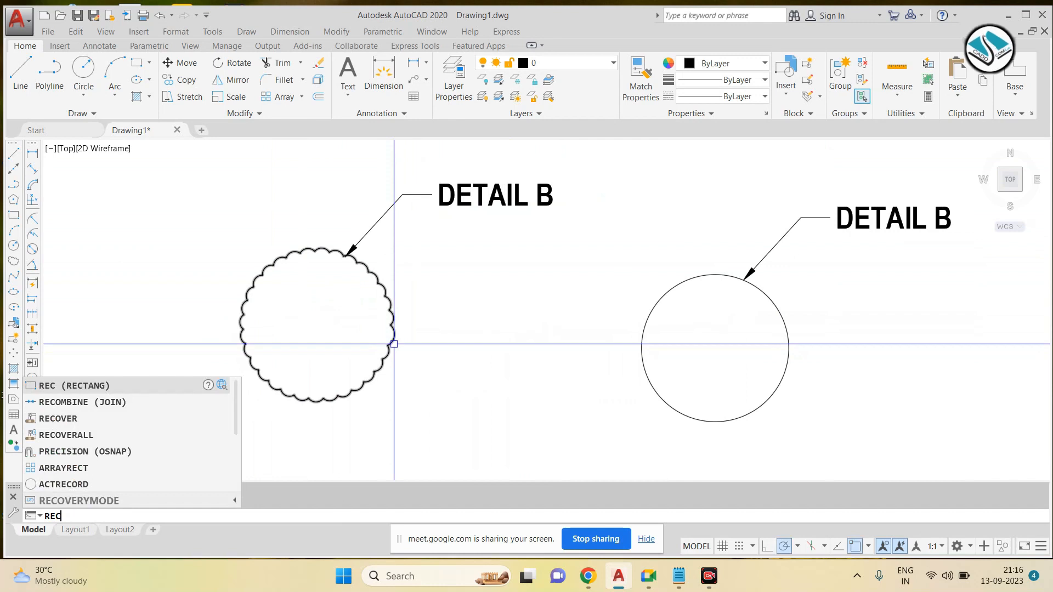
key(BackSpace)
text(VC)
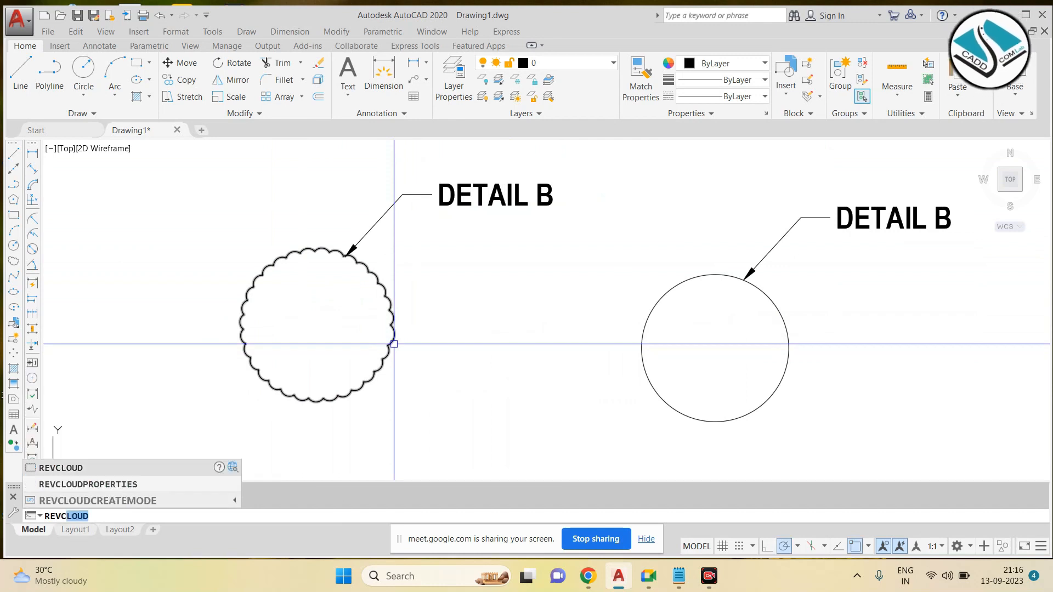
key(Return)
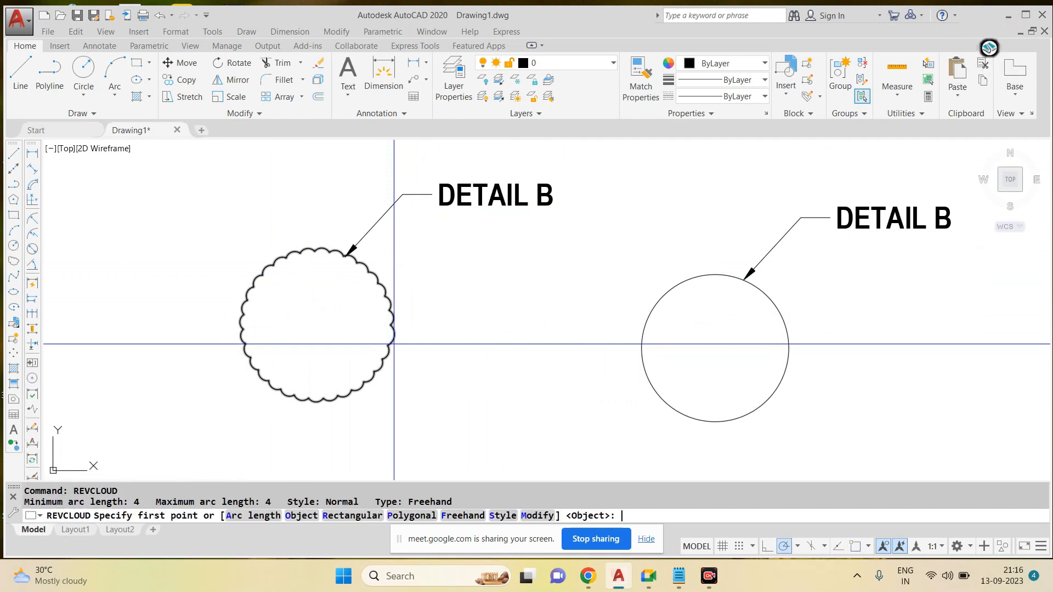
click(269, 517)
text(6)
key(Return)
text(6)
key(Return)
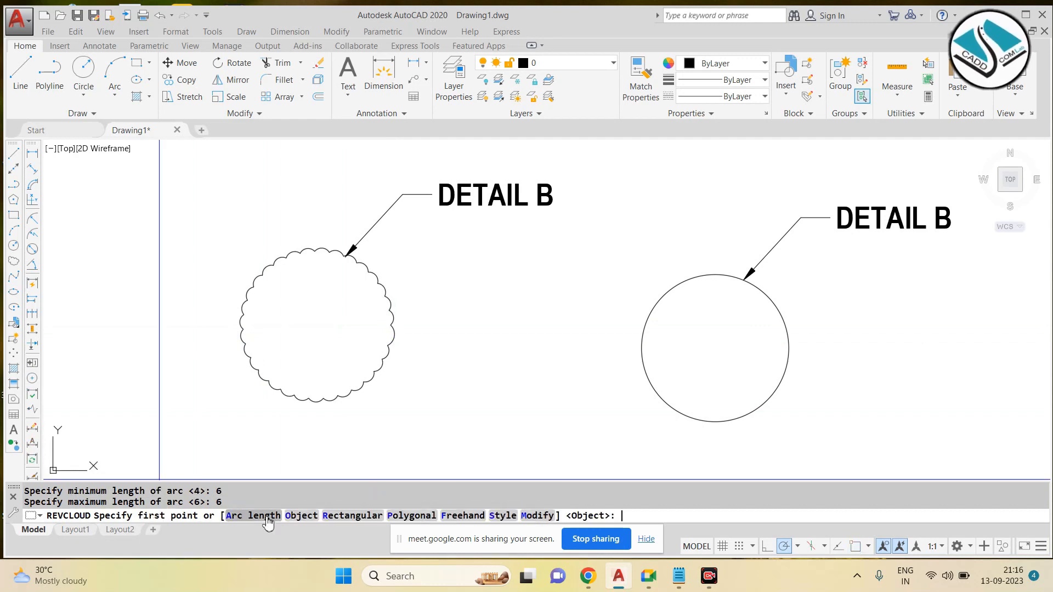
click(316, 517)
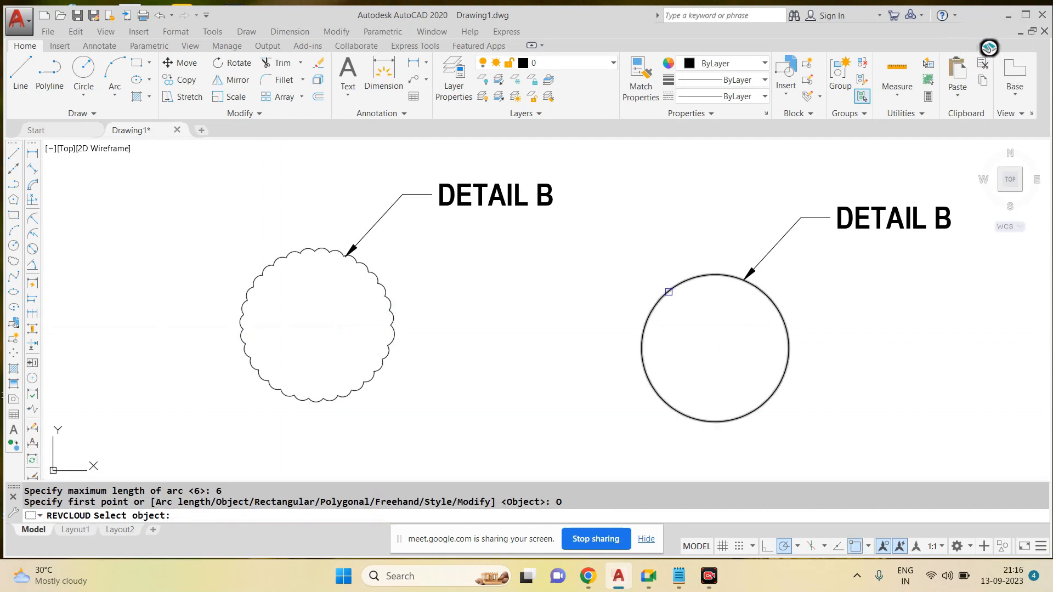
click(669, 289)
scroll(603, 323, up, 3)
key(Return)
scroll(572, 307, down, 2)
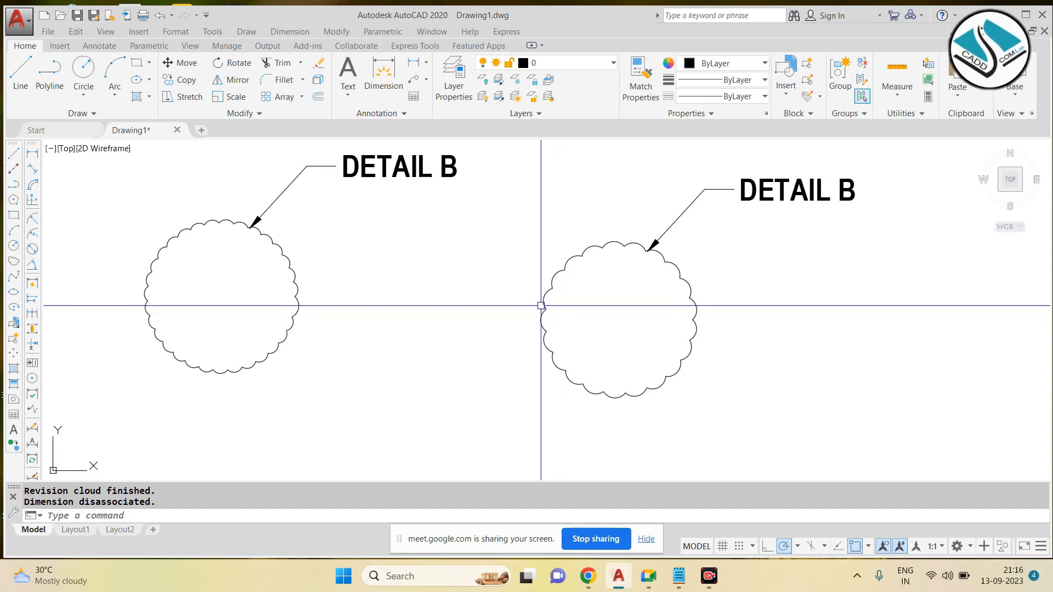
Step: Draw a wide rectangle in the empty area to the right of the second cloud
text(rec)
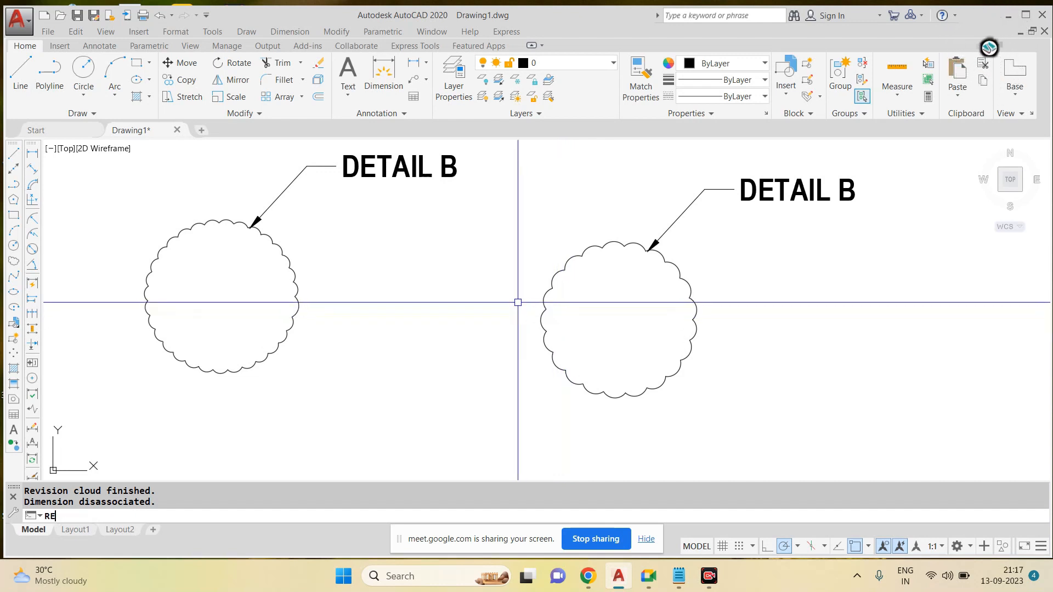
scroll(479, 303, down, 6)
key(Return)
scroll(568, 271, up, 4)
click(654, 276)
click(461, 345)
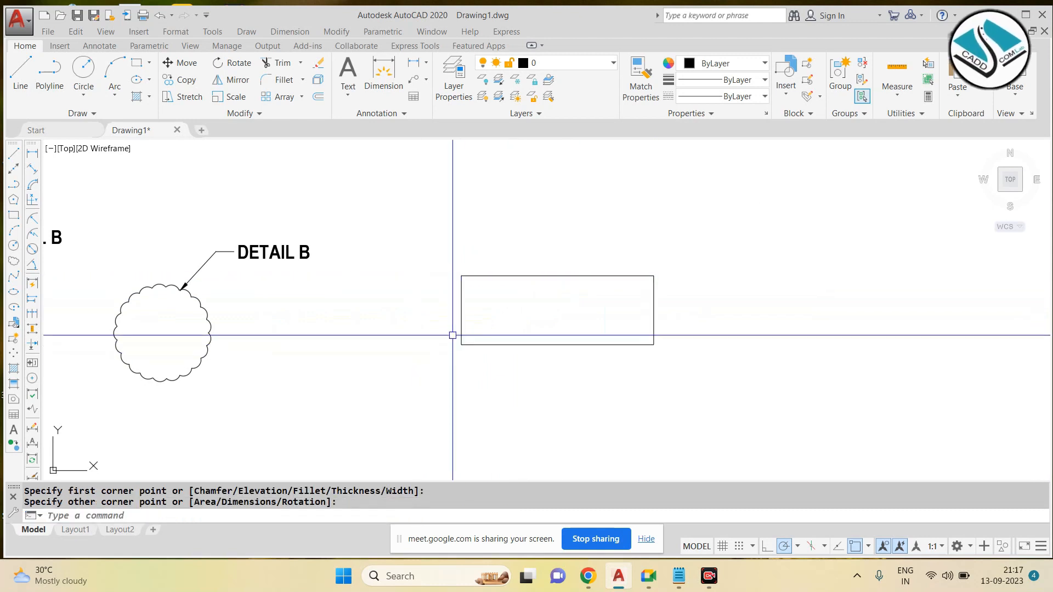
Step: Copy the second cloud's DETAIL B leader so its arrowhead touches the rectangle's top edge near the right corner
click(306, 255)
text(co)
key(Return)
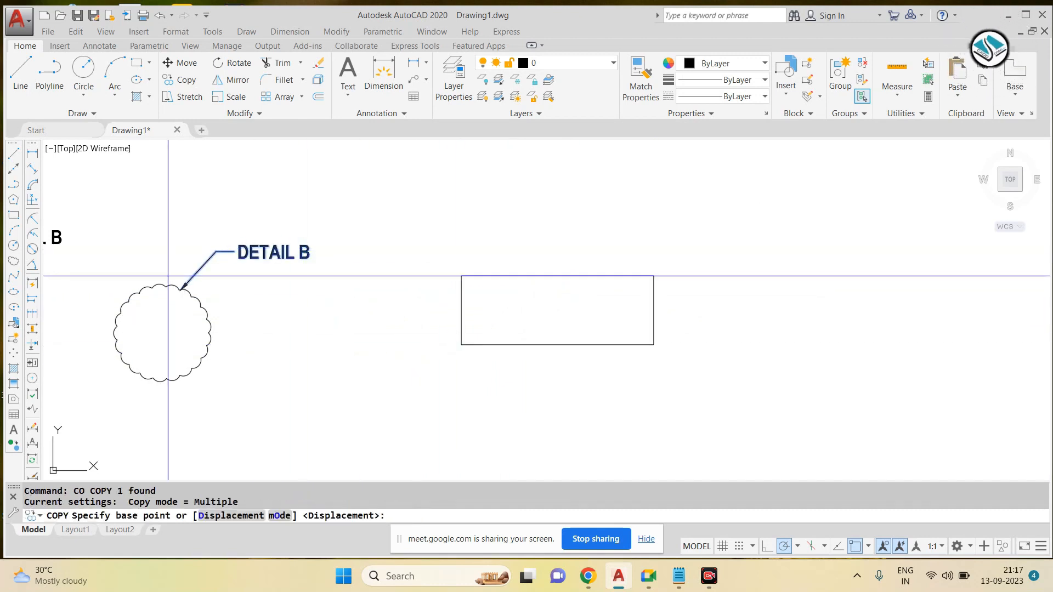
click(182, 287)
click(613, 277)
key(Escape)
key(Escape)
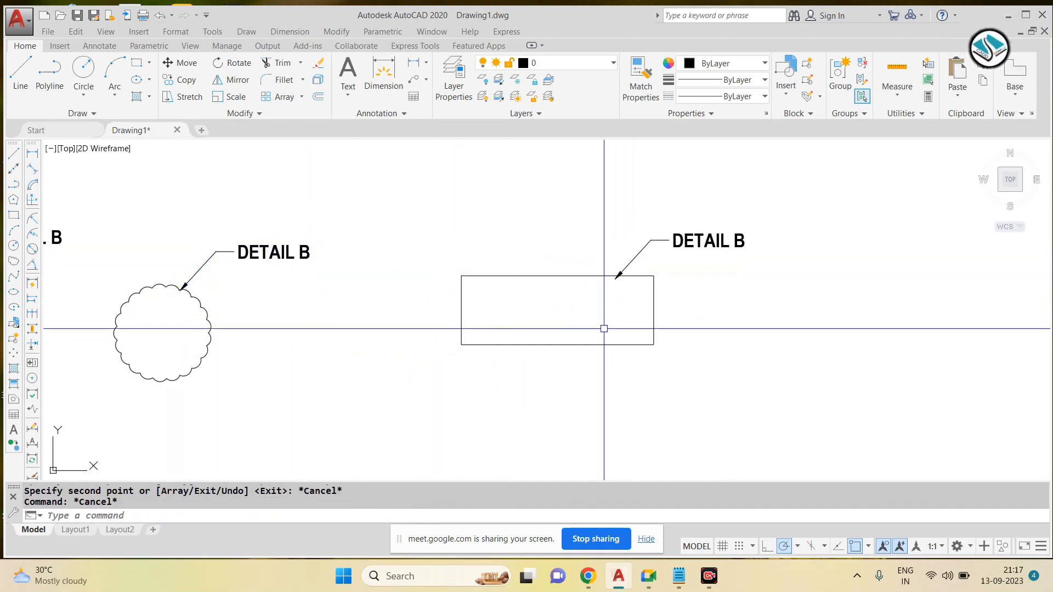
Step: Convert the rectangle into a revision cloud using the current arc length of 6, without reversing the arc direction
text(REVCLOUD)
key(Return)
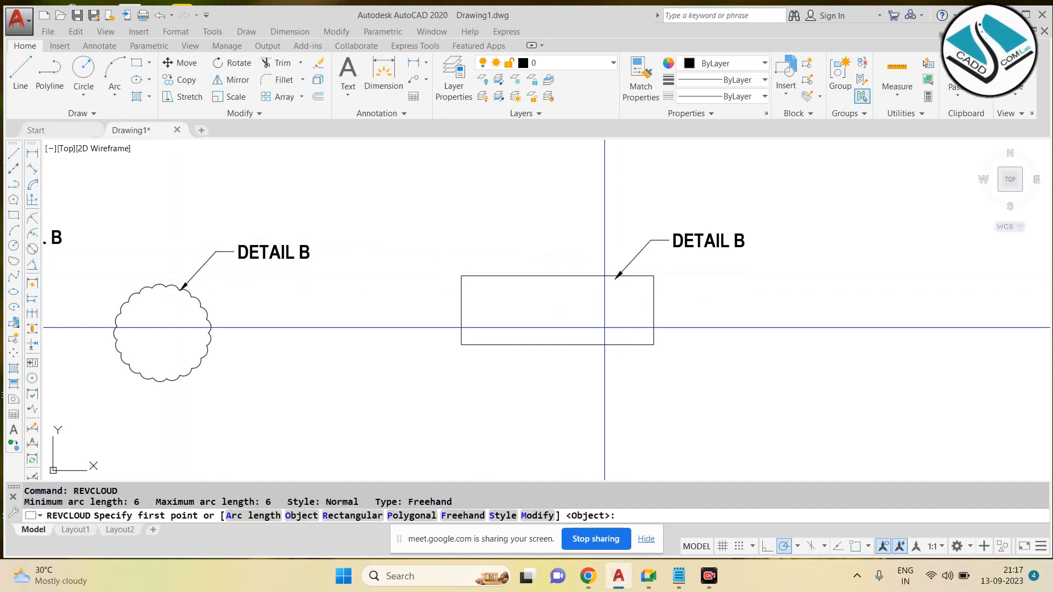
click(301, 516)
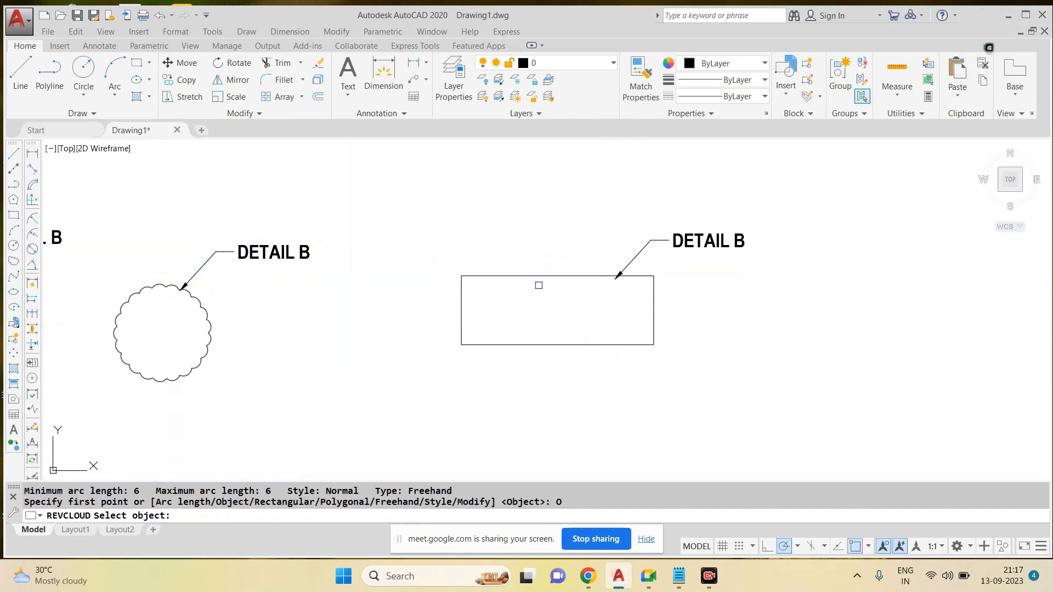
click(536, 276)
key(Return)
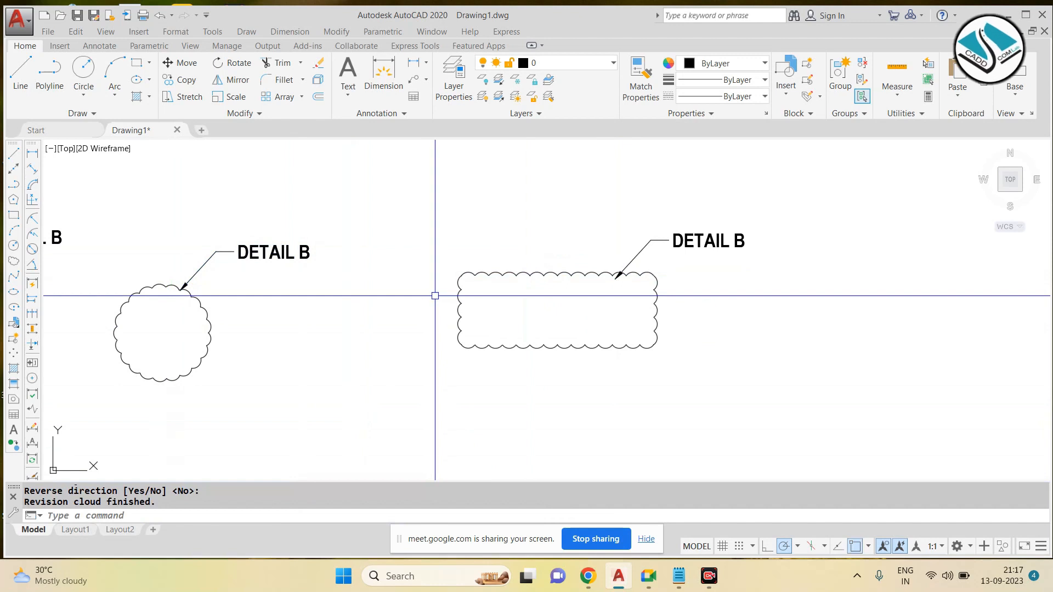
scroll(551, 254, down, 2)
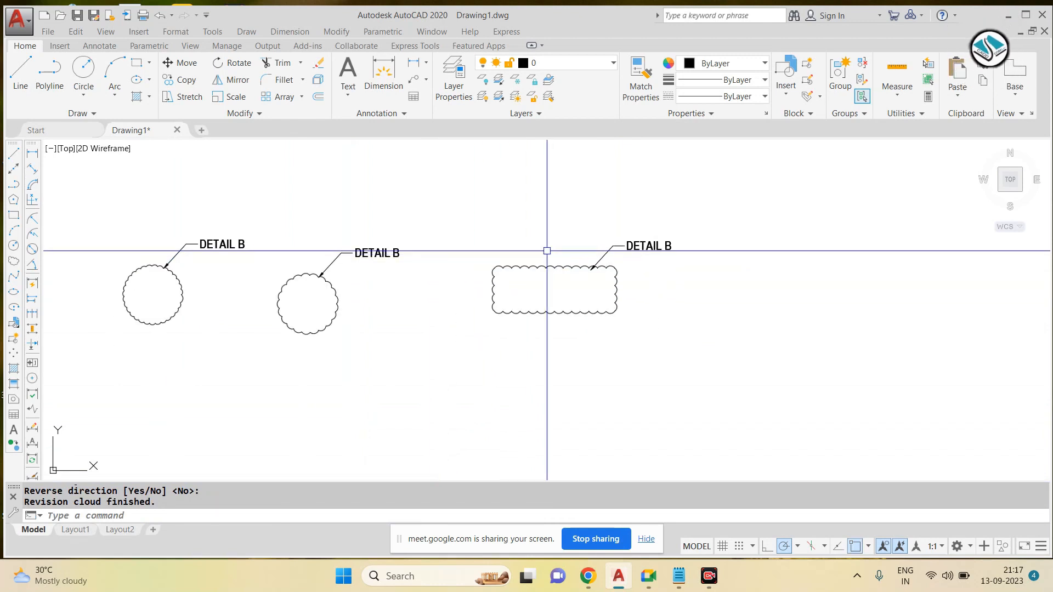
scroll(165, 269, up, 4)
scroll(303, 267, down, 2)
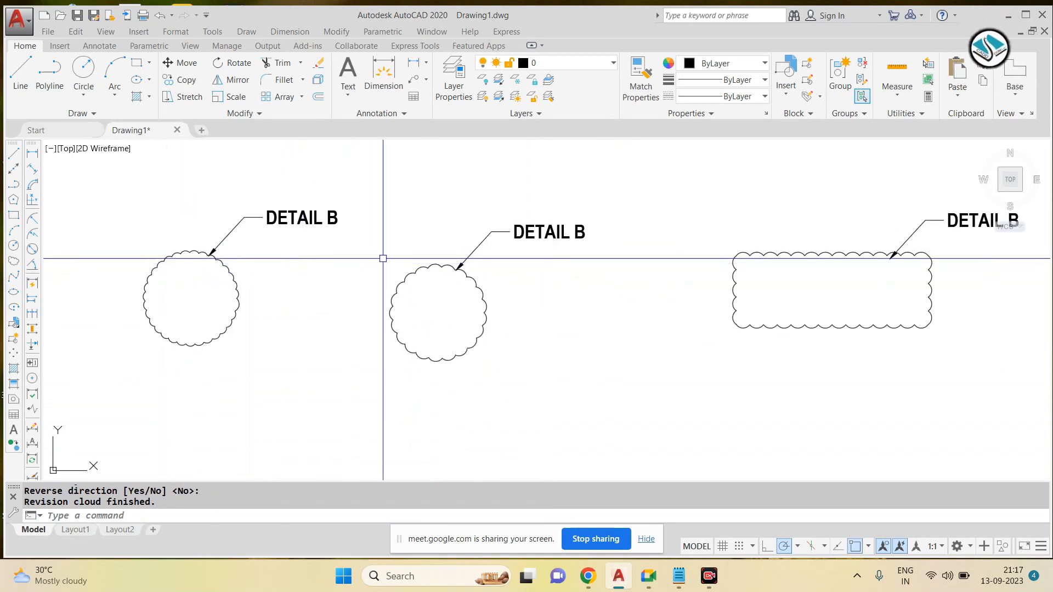
Step: Draw a tall rectangle in the empty area to the left of the first circular cloud
text(REC)
key(Return)
scroll(565, 238, down, 4)
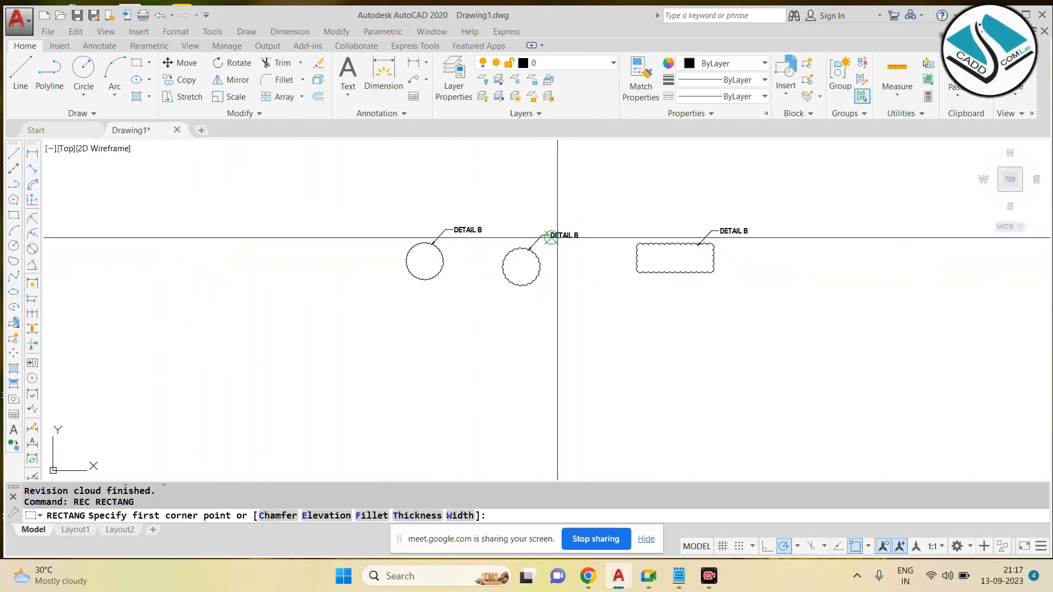
scroll(348, 239, up, 2)
click(376, 217)
click(232, 404)
click(572, 186)
key(Escape)
Step: Draw a small circle of about 5.7 radius inside the upper-left corner of the tall rectangle
text(C)
key(Return)
scroll(270, 230, up, 5)
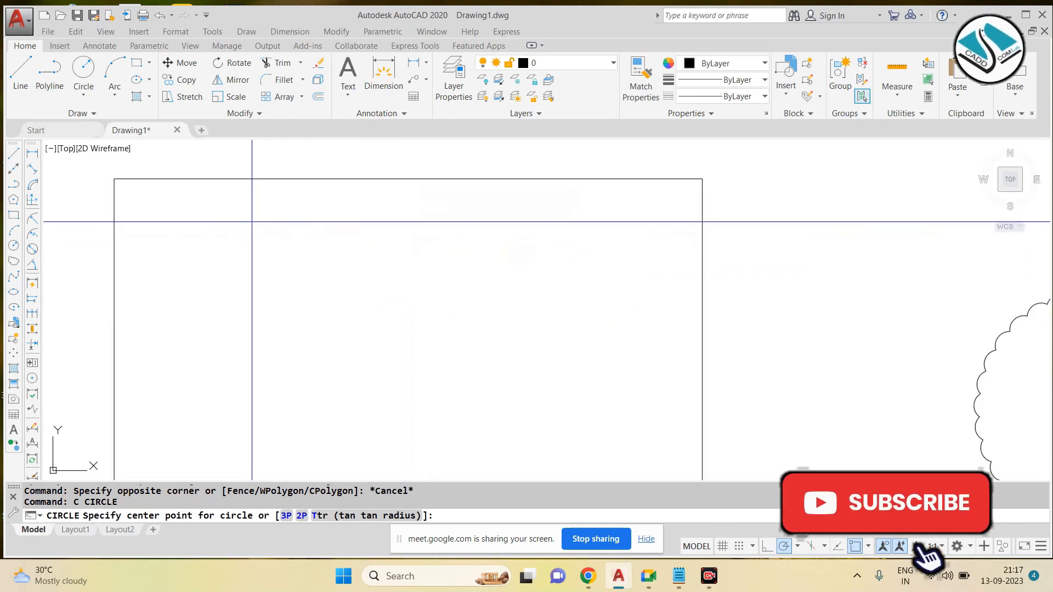
click(247, 231)
click(178, 266)
scroll(299, 248, down, 5)
Step: Move the first circular cloud and its leader so the cloud surrounds the small circle at the rectangle's corner
click(772, 192)
click(501, 355)
text(M)
key(Return)
click(609, 306)
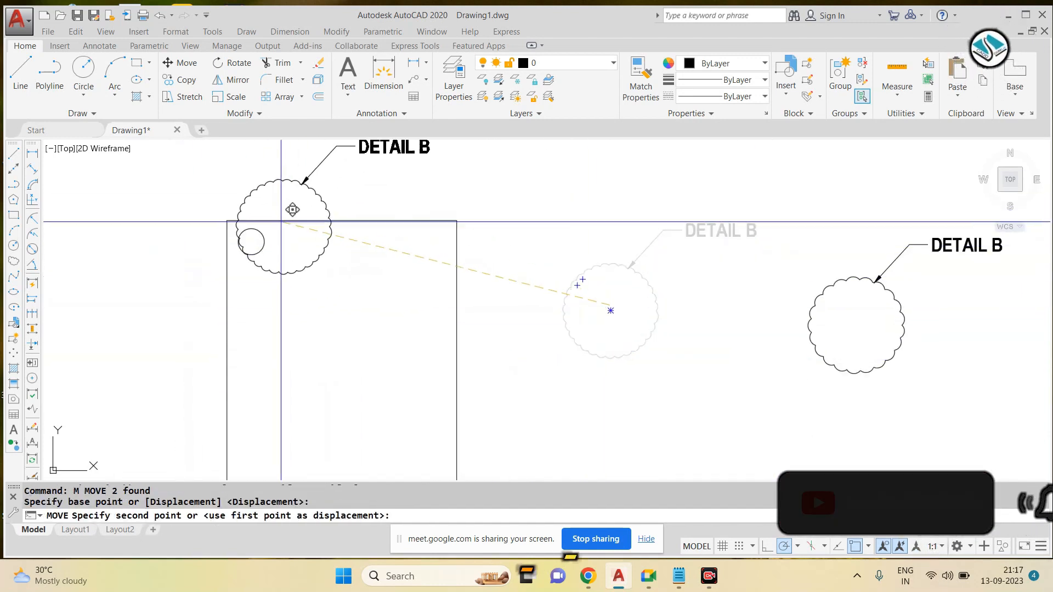
click(255, 230)
scroll(356, 244, down, 2)
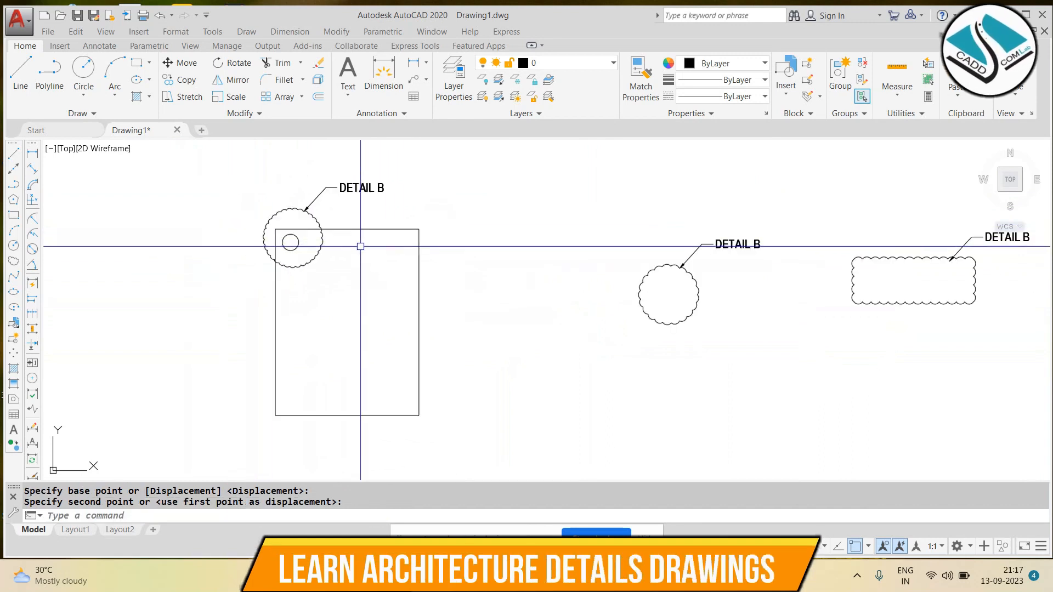
Step: Erase the rectangular revision cloud and its DETAIL B leader
middle_drag(882, 249, 654, 275)
click(812, 250)
click(585, 364)
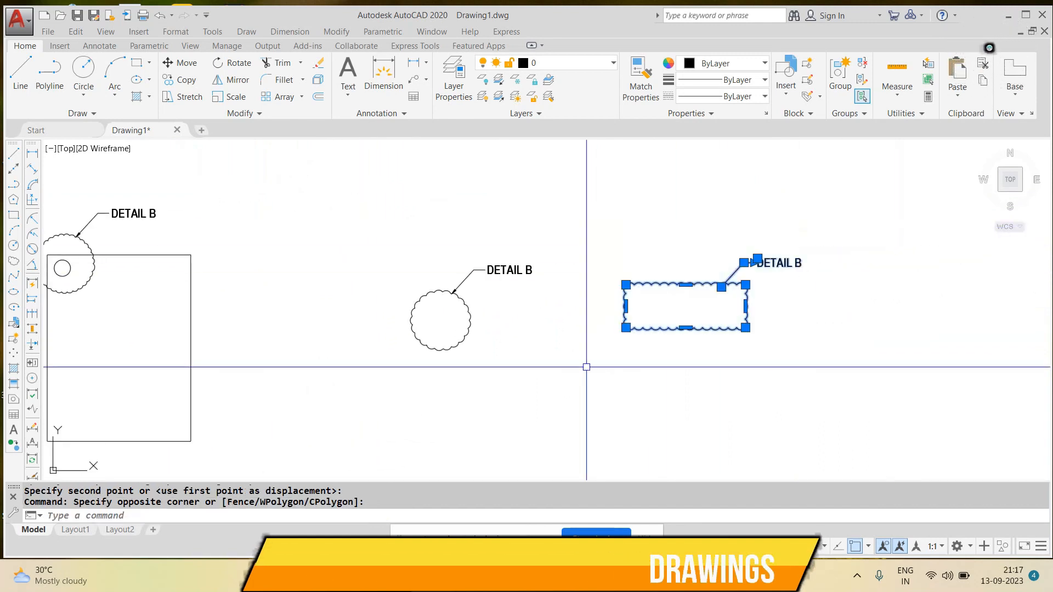
text(E)
key(Return)
Step: Draw an enlarged circle centred inside the remaining standalone circular revision cloud
scroll(433, 313, up, 4)
text(C)
key(Return)
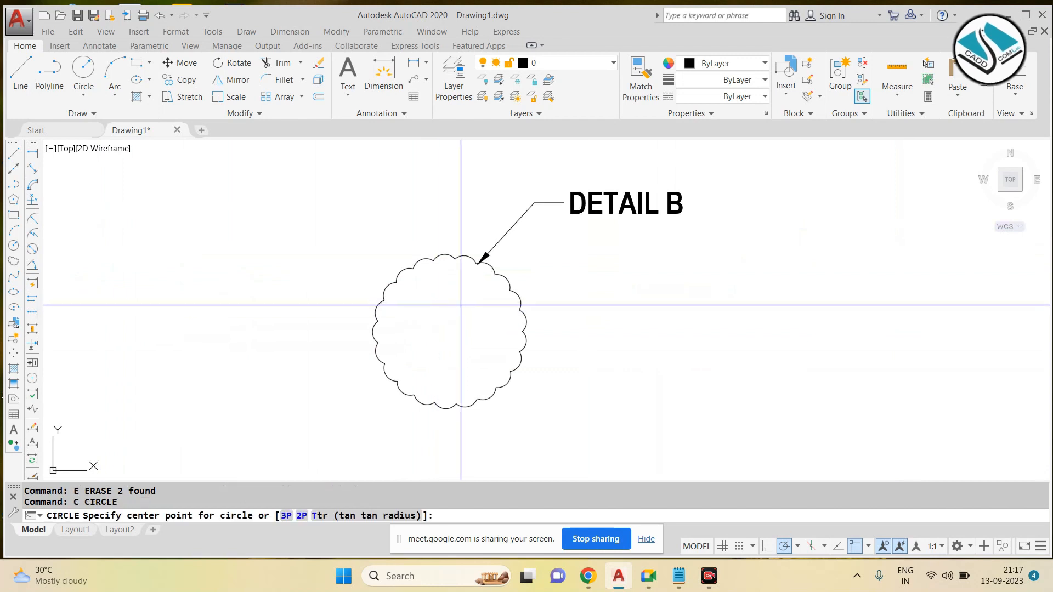
click(447, 332)
click(488, 293)
scroll(539, 256, down, 2)
scroll(539, 255, down, 2)
key(Escape)
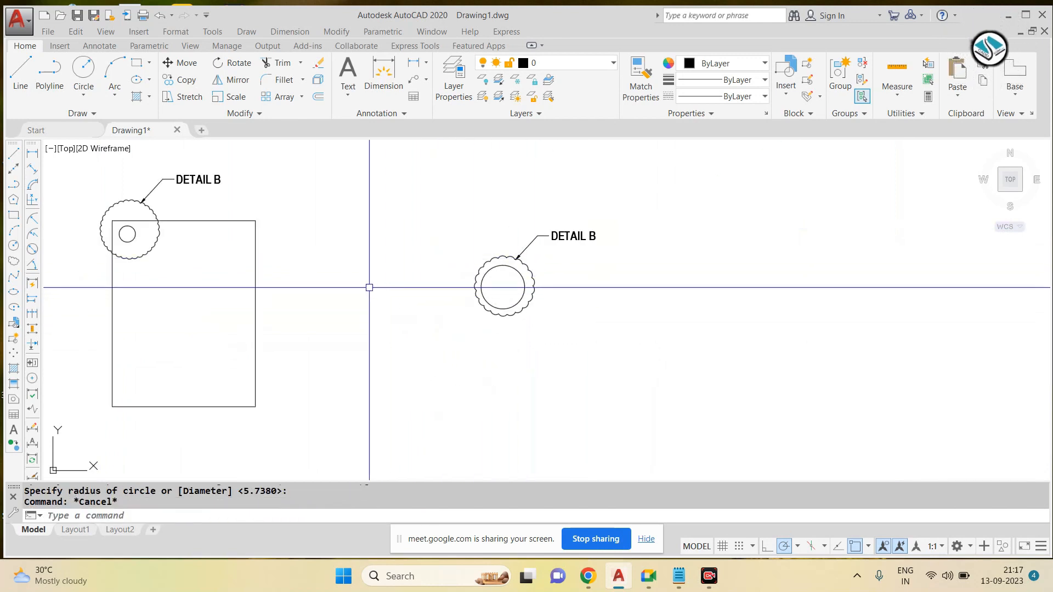
Step: Erase all the remaining shapes, clouds and leaders from the drawing and switch to Notepad
middle_drag(439, 292, 483, 290)
click(600, 164)
click(225, 324)
text(E)
key(Return)
click(679, 575)
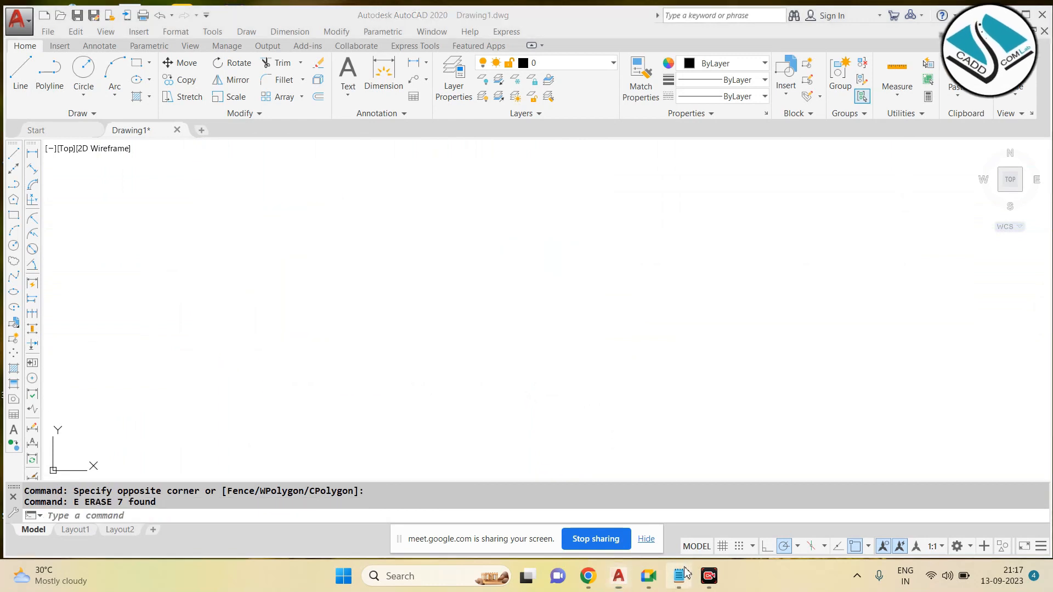
Step: Switch back to AutoCAD and maximize its window
click(970, 10)
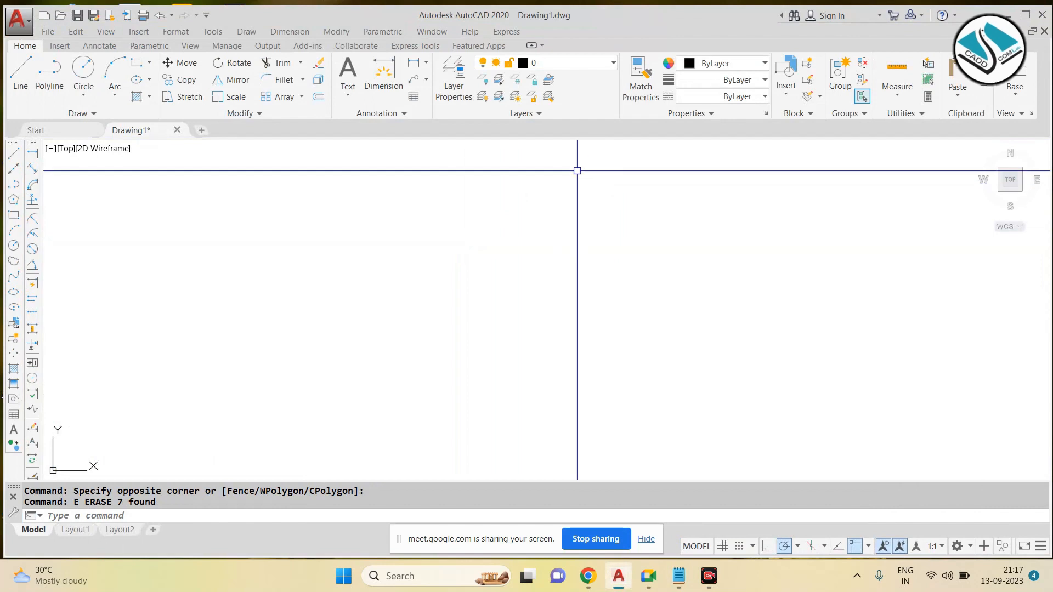
key(Escape)
key(Escape)
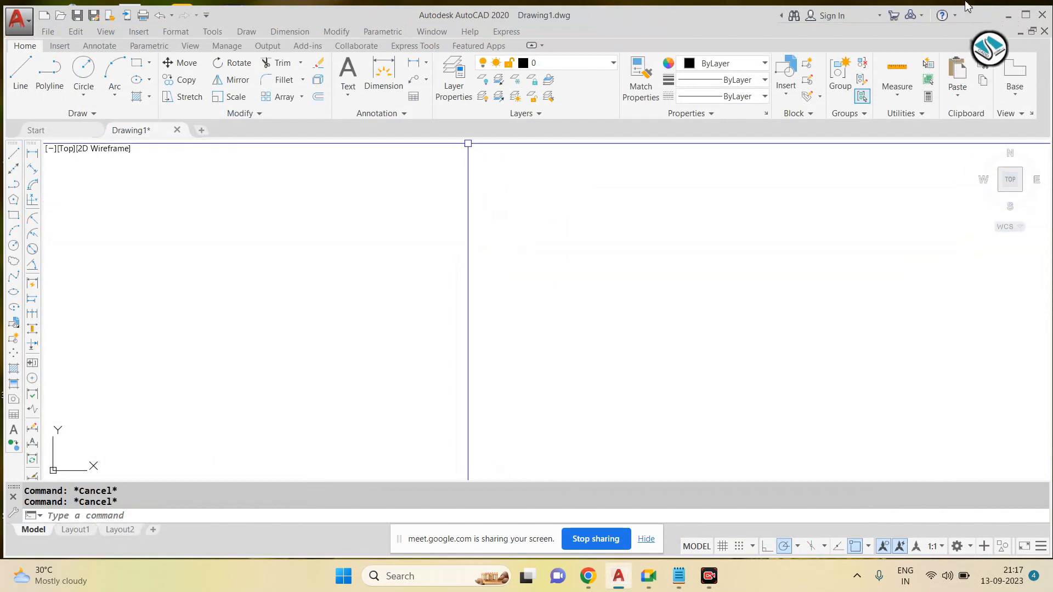
click(1024, 15)
text(D)
key(Return)
key(Escape)
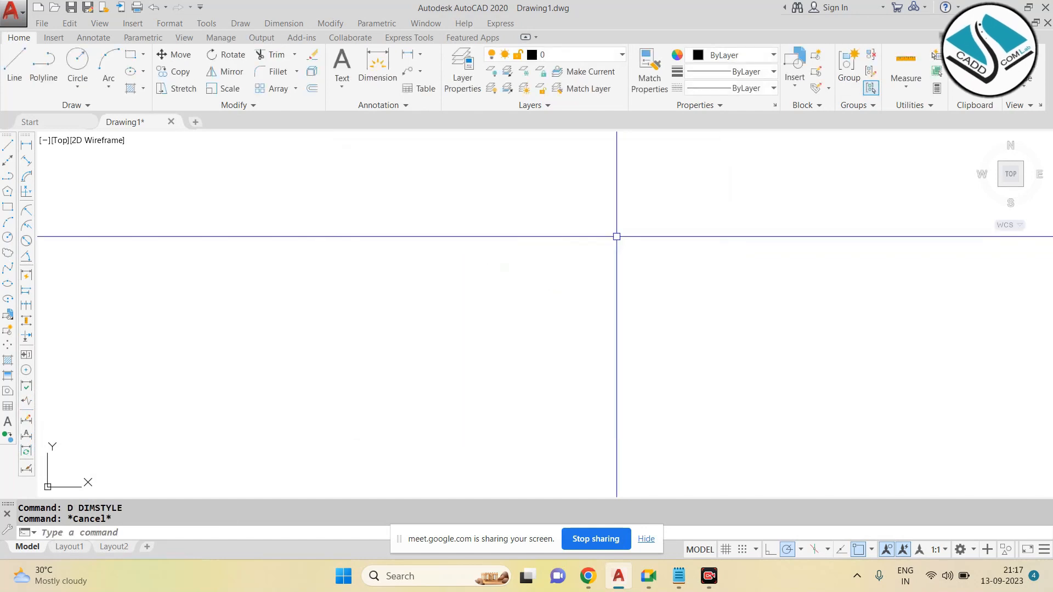
Step: Set the grid snap type to Isometric snap in the drafting settings
key(Return)
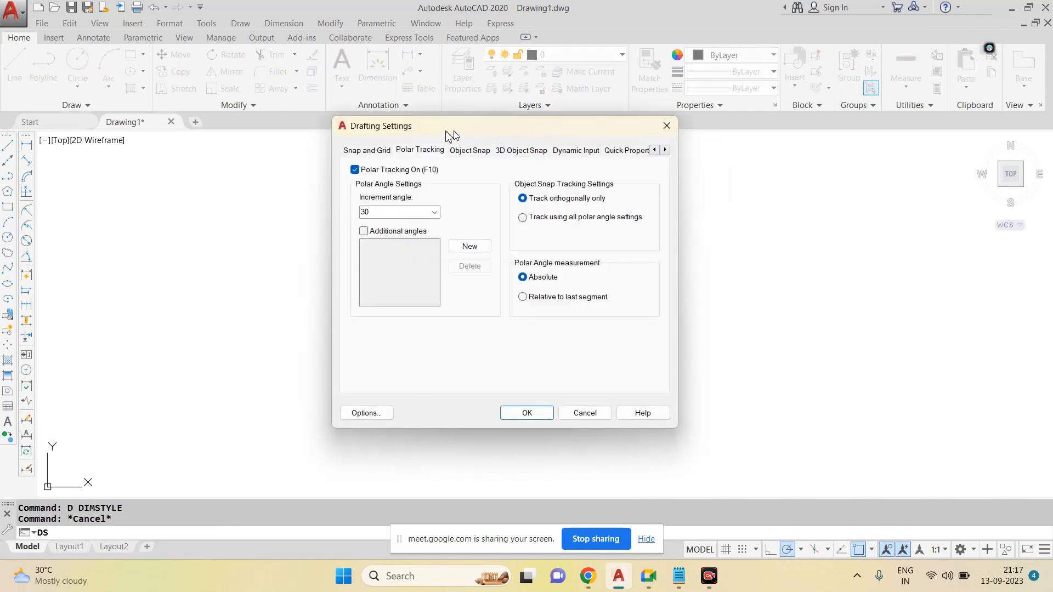
drag(459, 132, 413, 95)
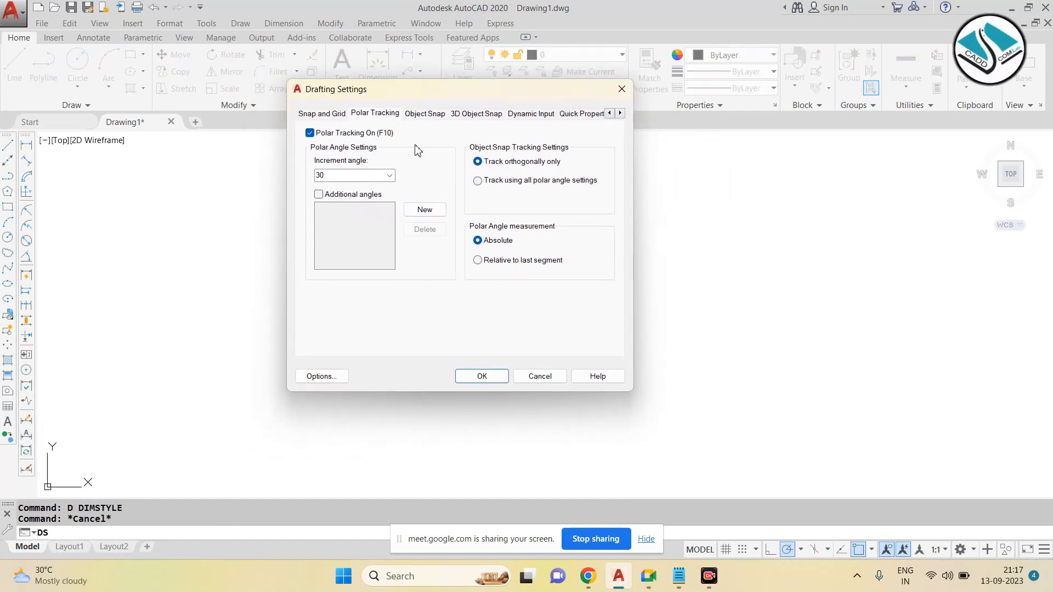
click(324, 114)
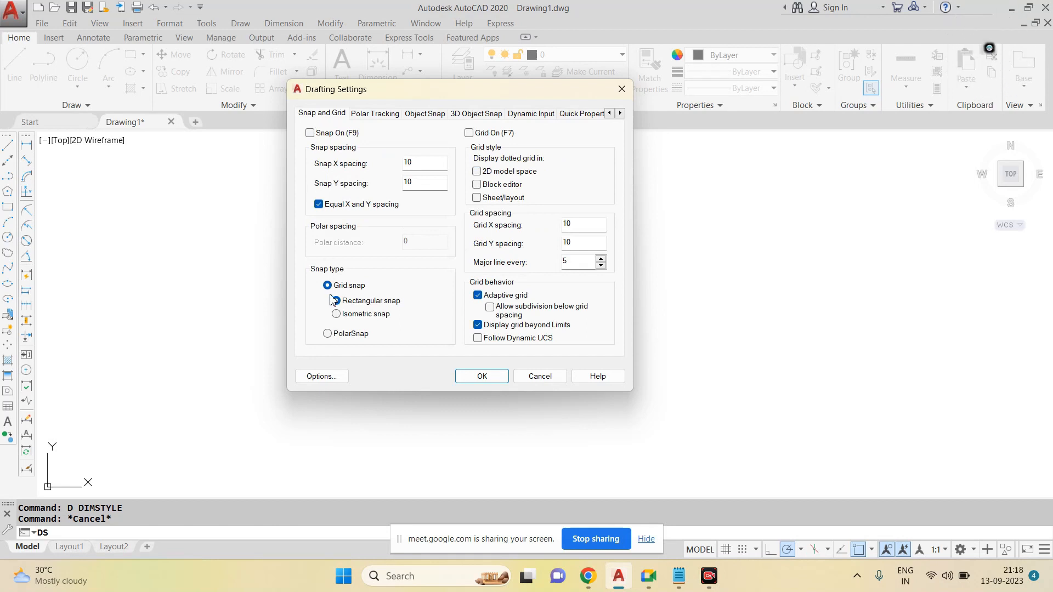
click(337, 315)
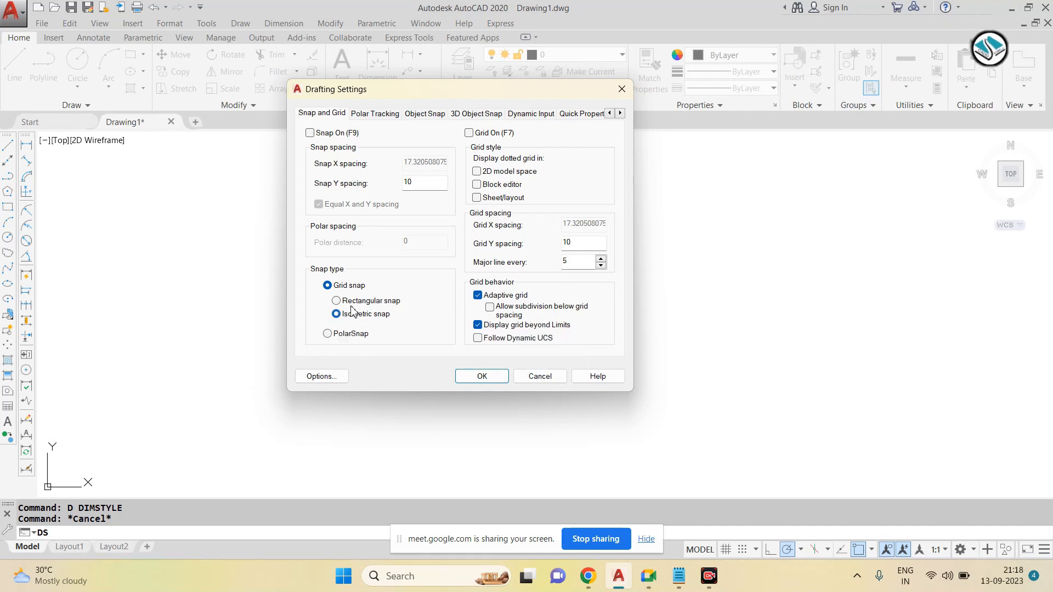
click(482, 377)
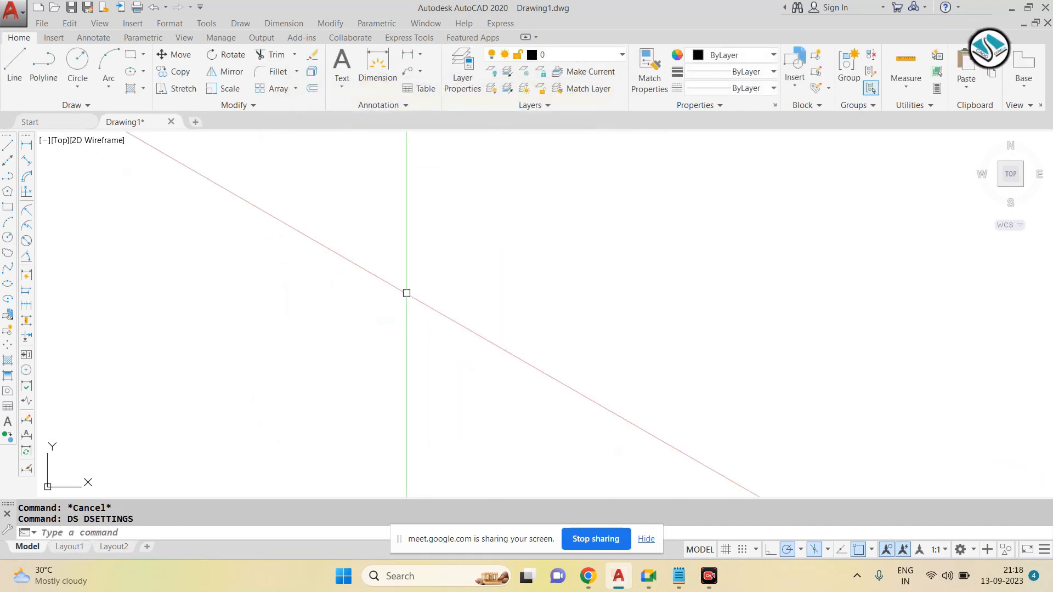
key(Escape)
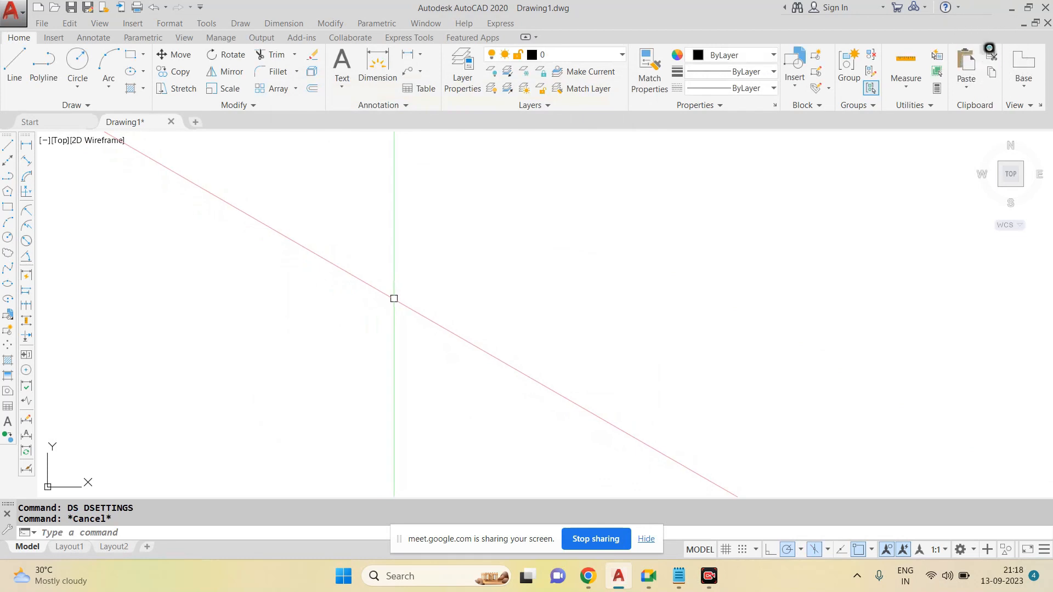
Step: Switch to Notepad and complete the isometric entry with "not use offset - use only copy command"
click(679, 576)
click(260, 125)
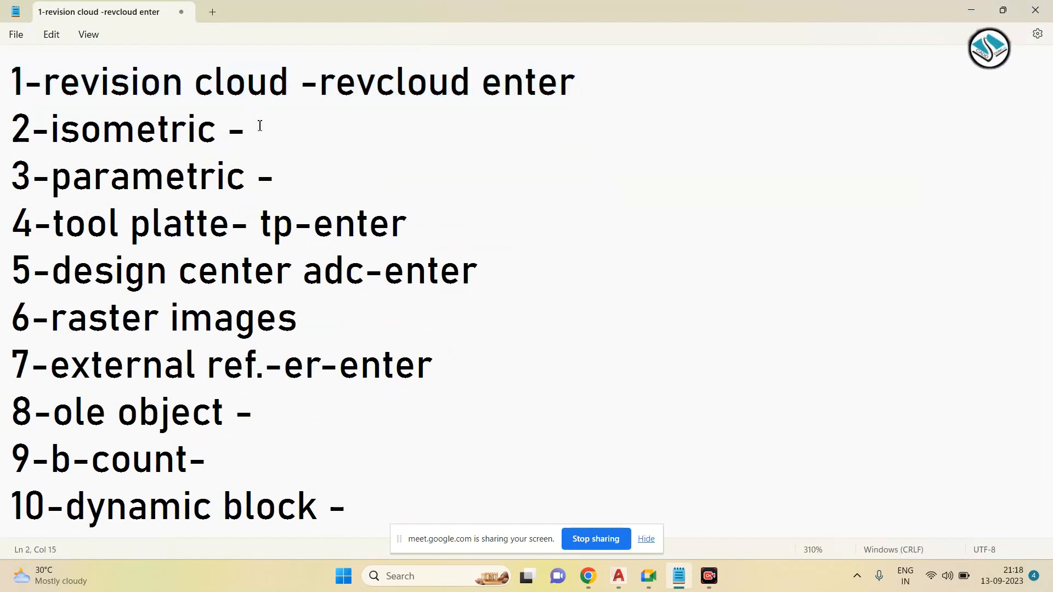
text(NOT )
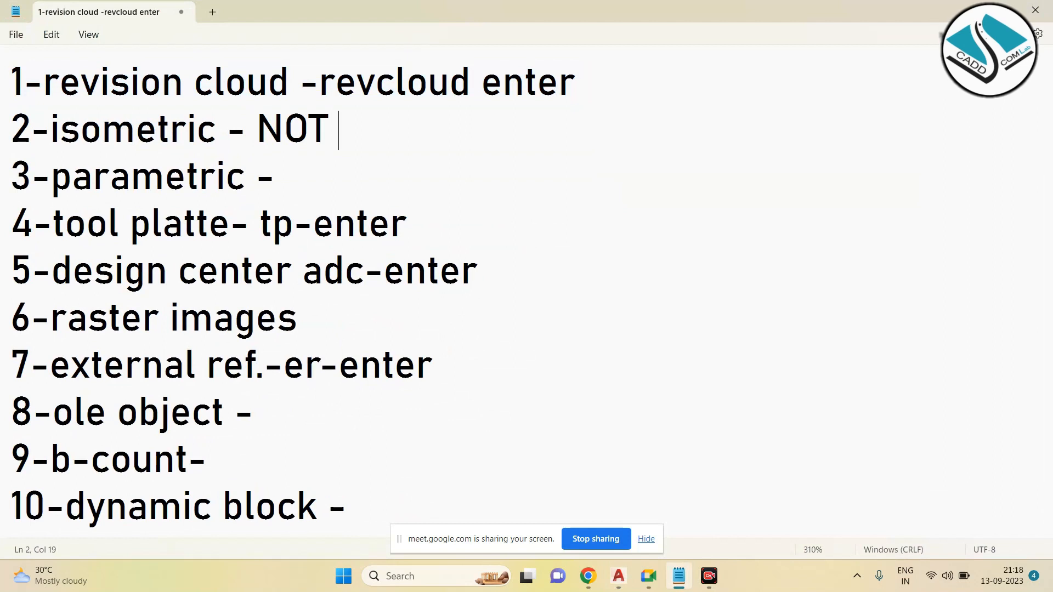
text(USE)
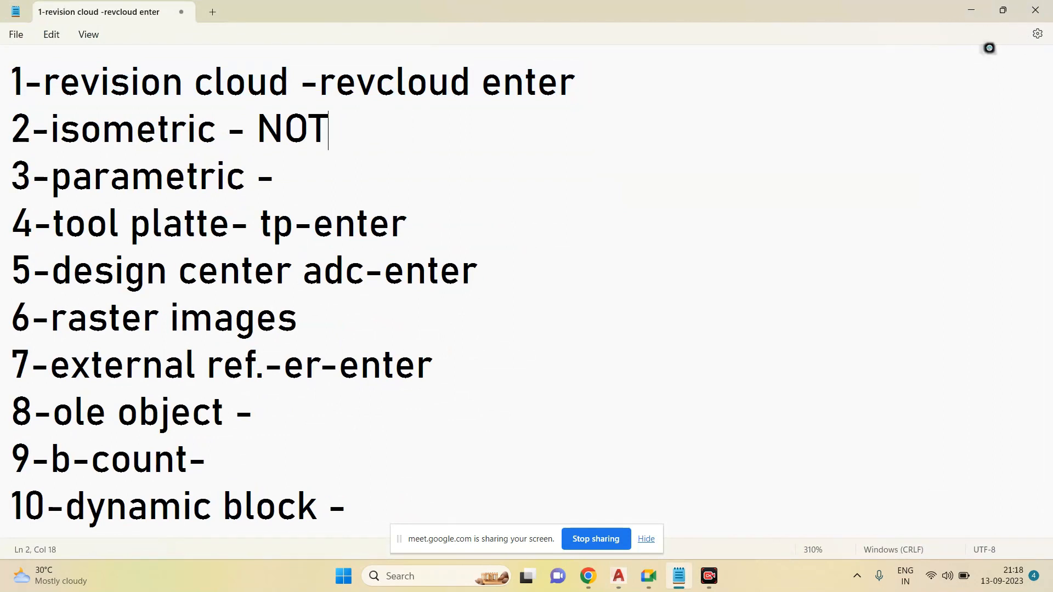
key(Caps_Lock)
key(BackSpace)
key(BackSpace)
key(BackSpace)
text(not use offse)
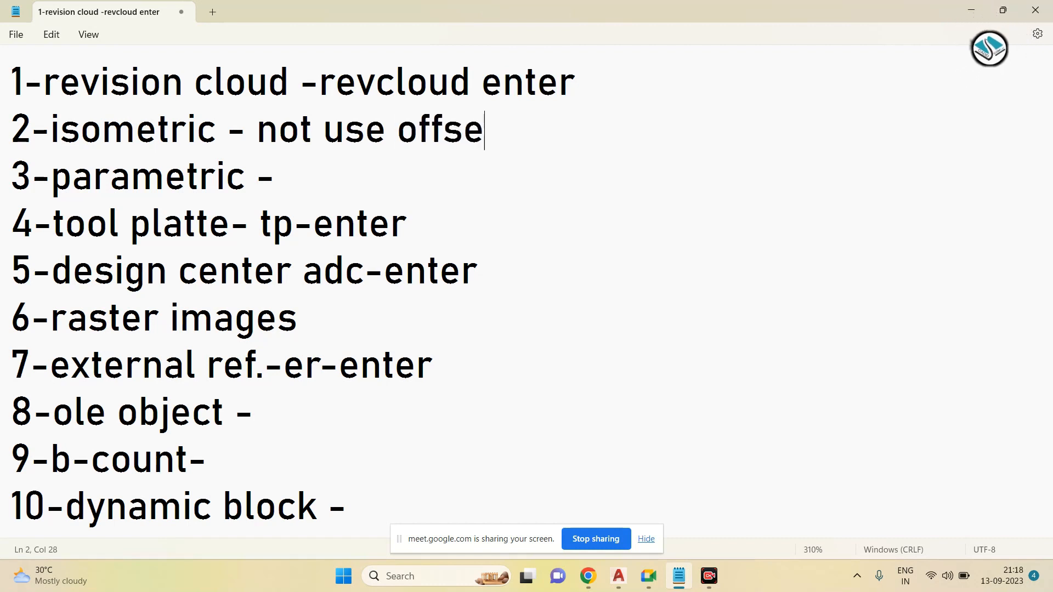
text(t - use o)
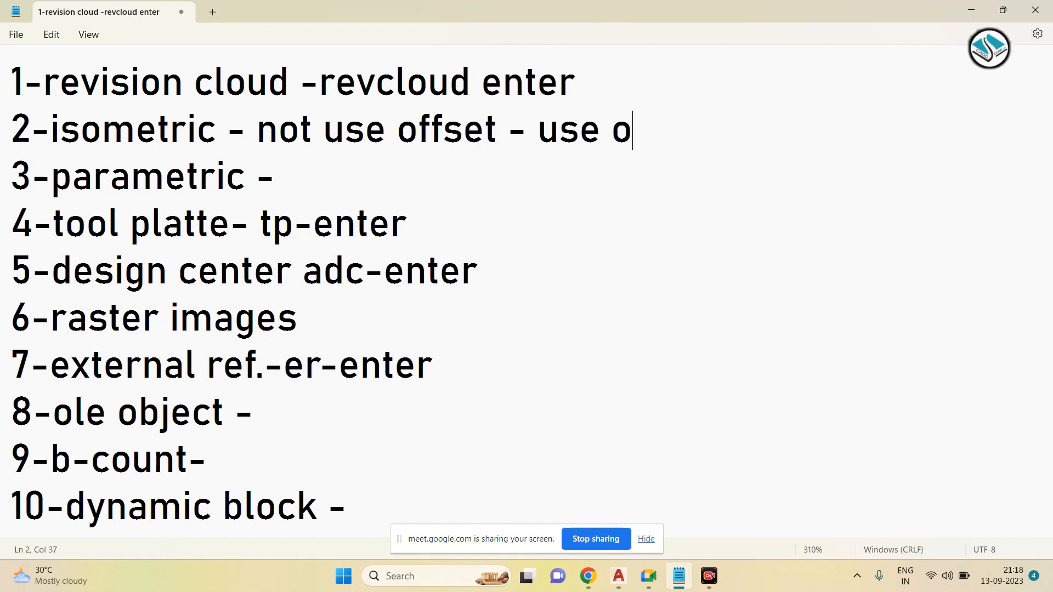
text(nly copy comma)
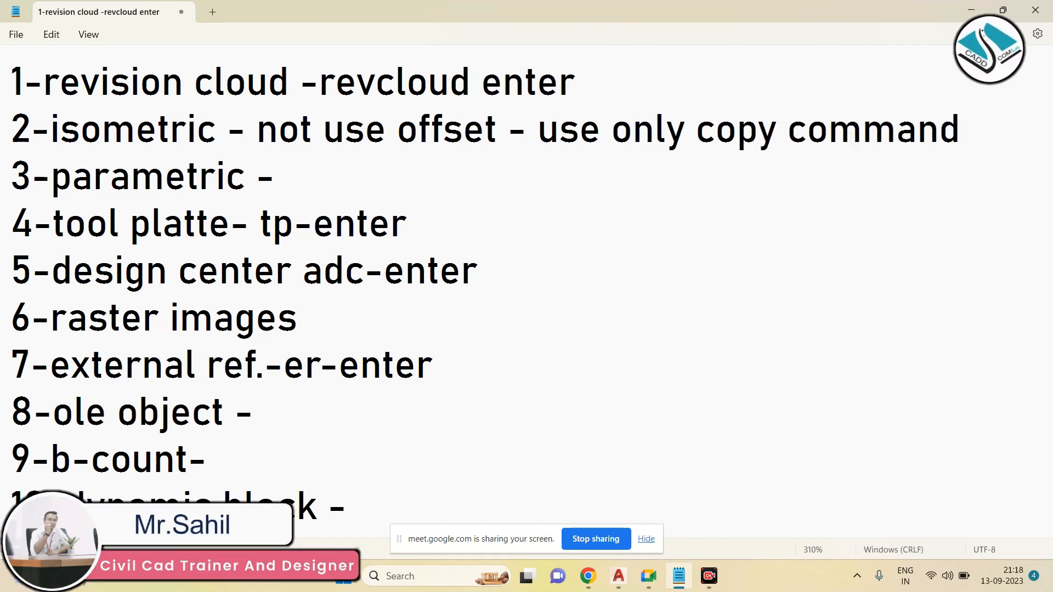
text(nd)
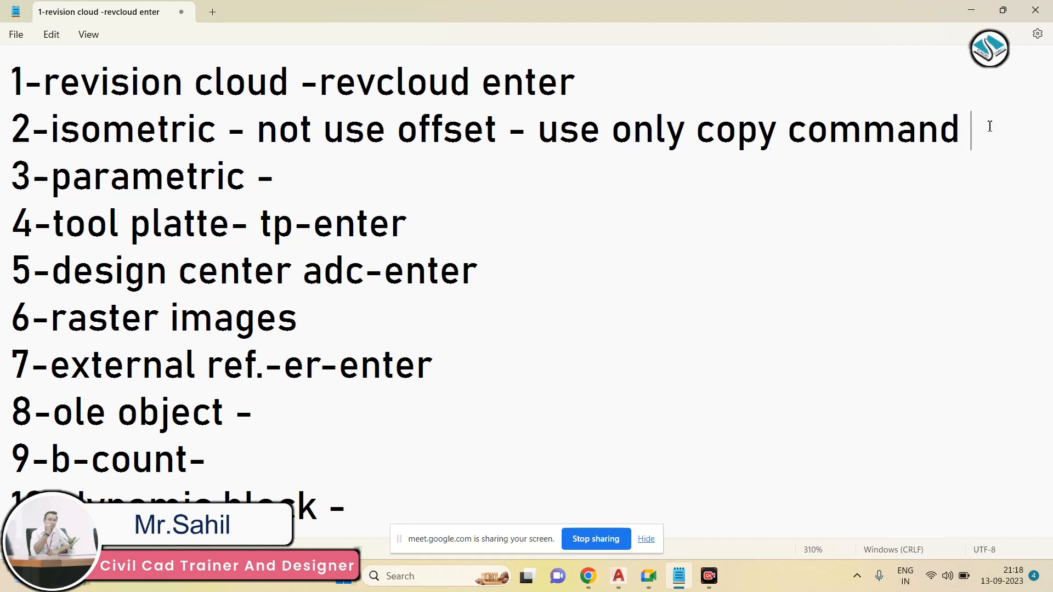
Step: Add the line "directions change- fn+f5- f5" below the isometric entry
key(Return)
text(di)
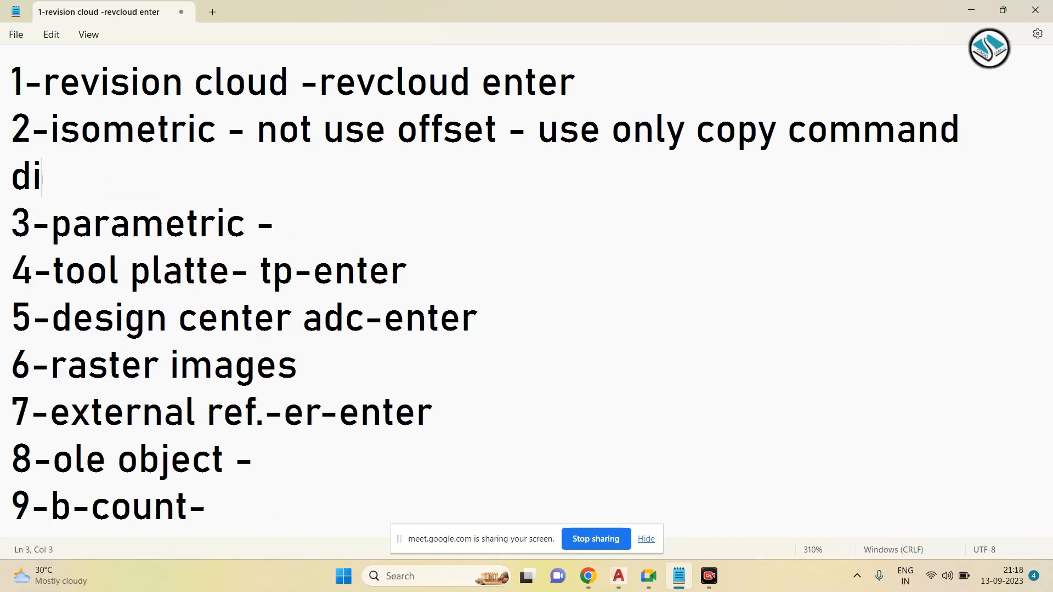
text(rections change- f5)
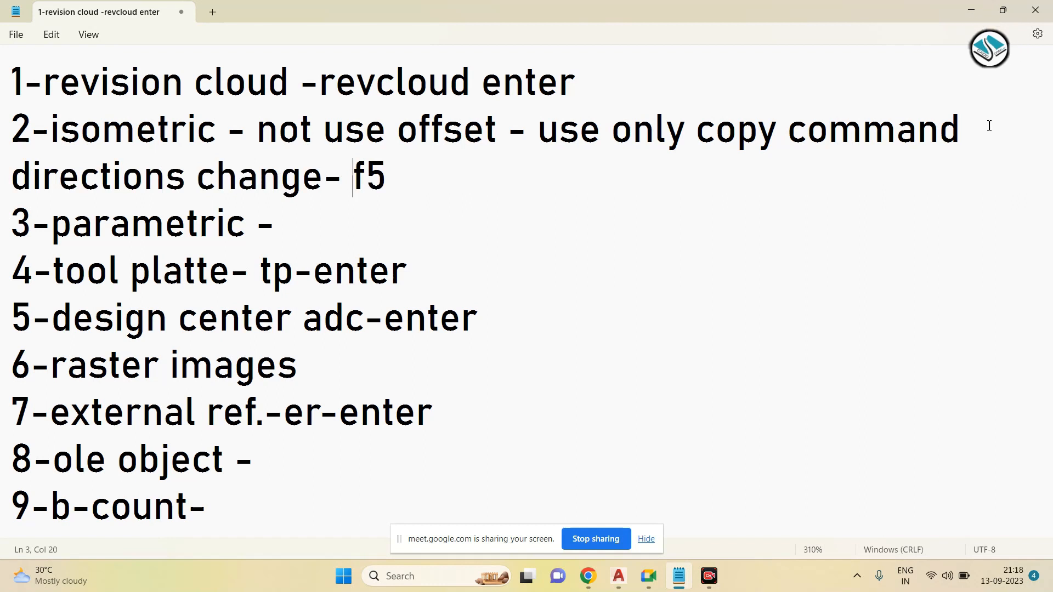
key(BackSpace)
text(n+f5- f5)
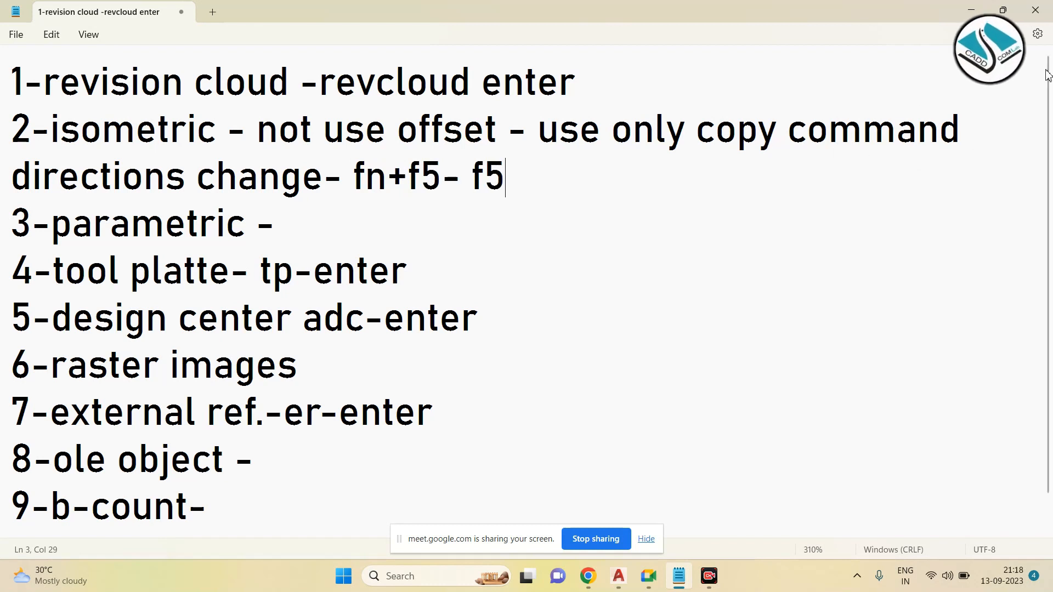
Step: Switch to AutoCAD and check the isometric snap type in the drafting settings
click(961, 8)
text(ds)
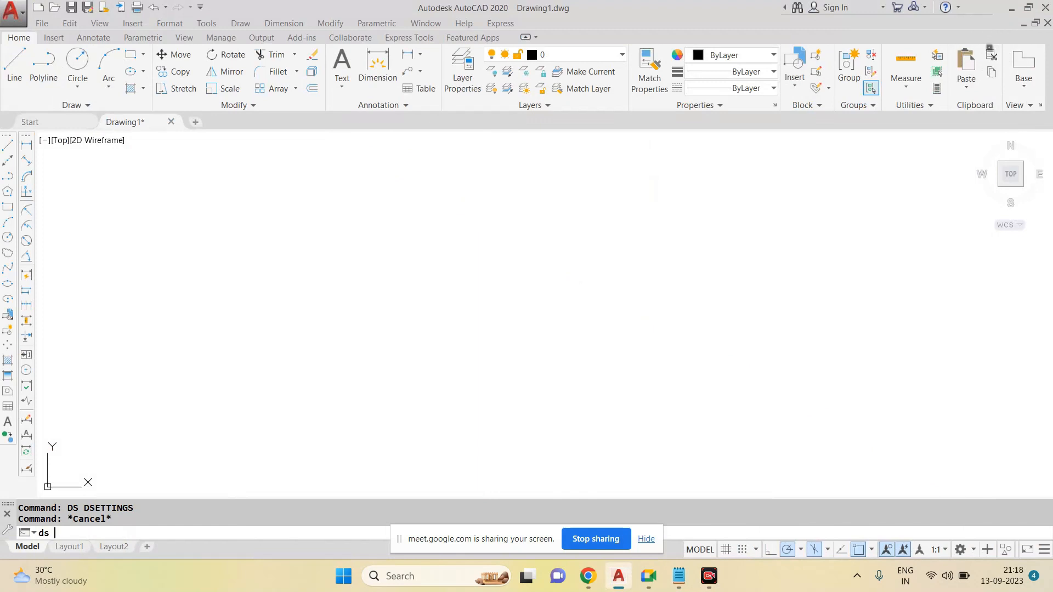
key(Return)
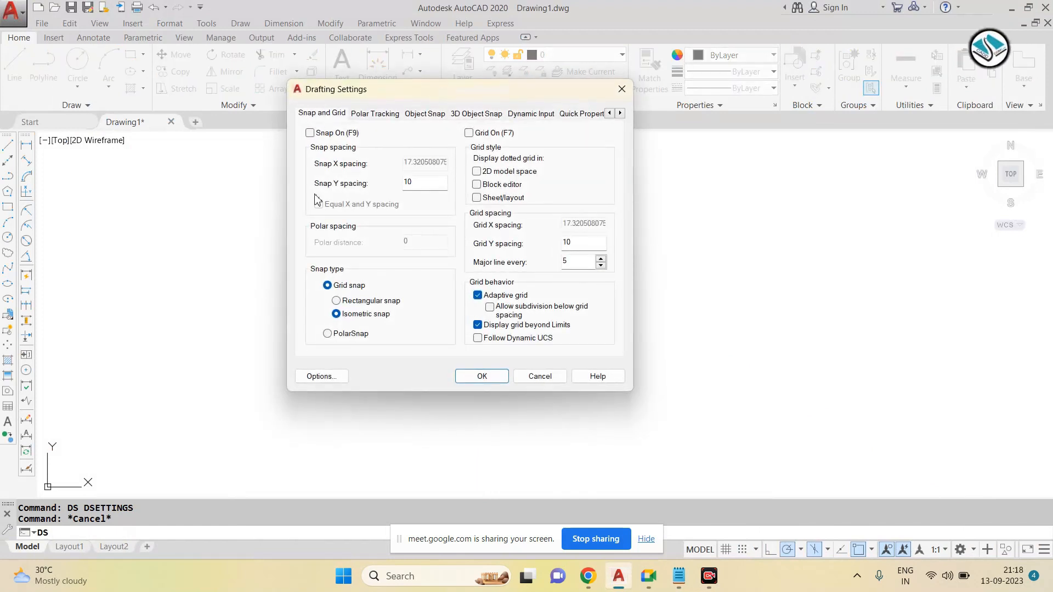
click(480, 378)
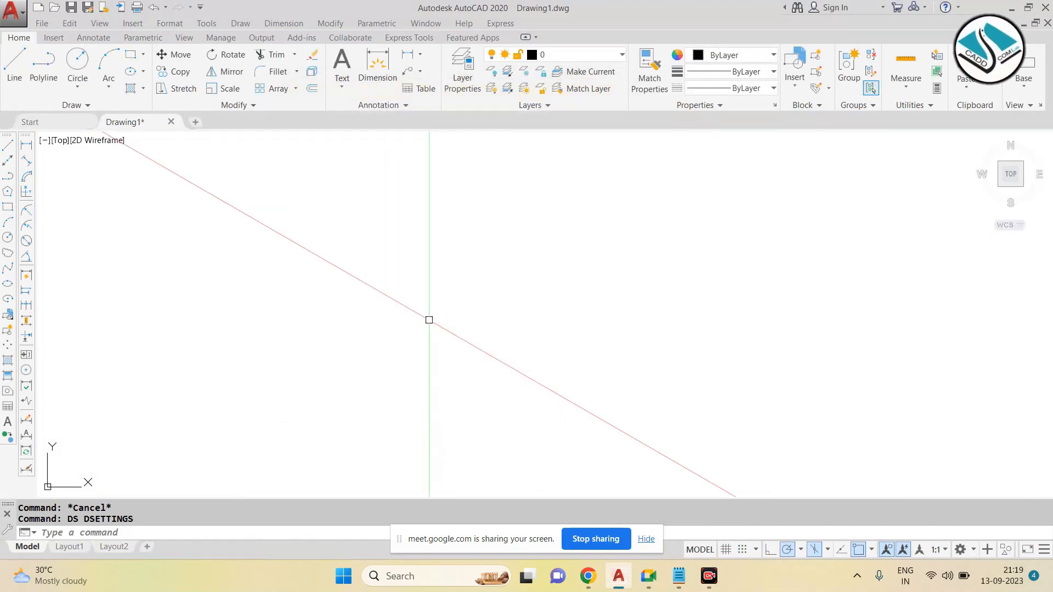
Step: Turn on Ortho mode while previewing a line along the isometric axes, and cancel the line
text(l)
key(Return)
click(326, 274)
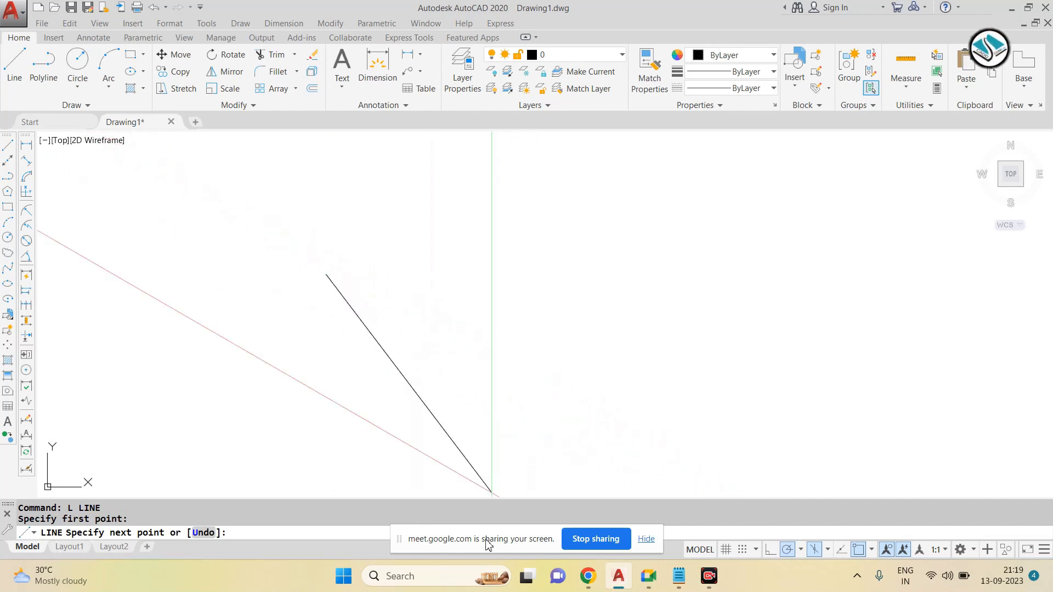
drag(487, 542, 352, 541)
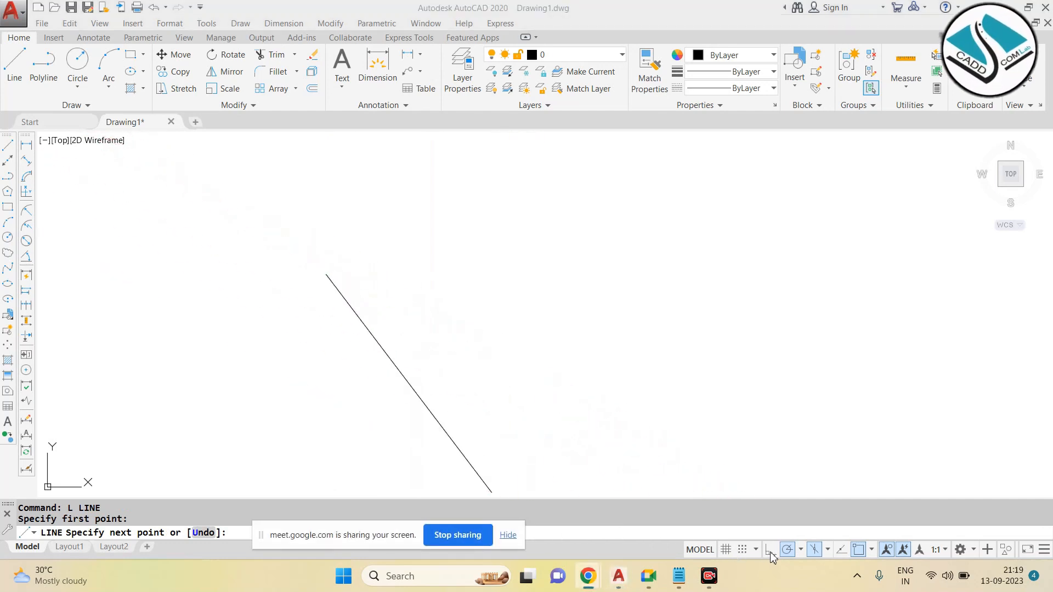
click(771, 552)
click(771, 550)
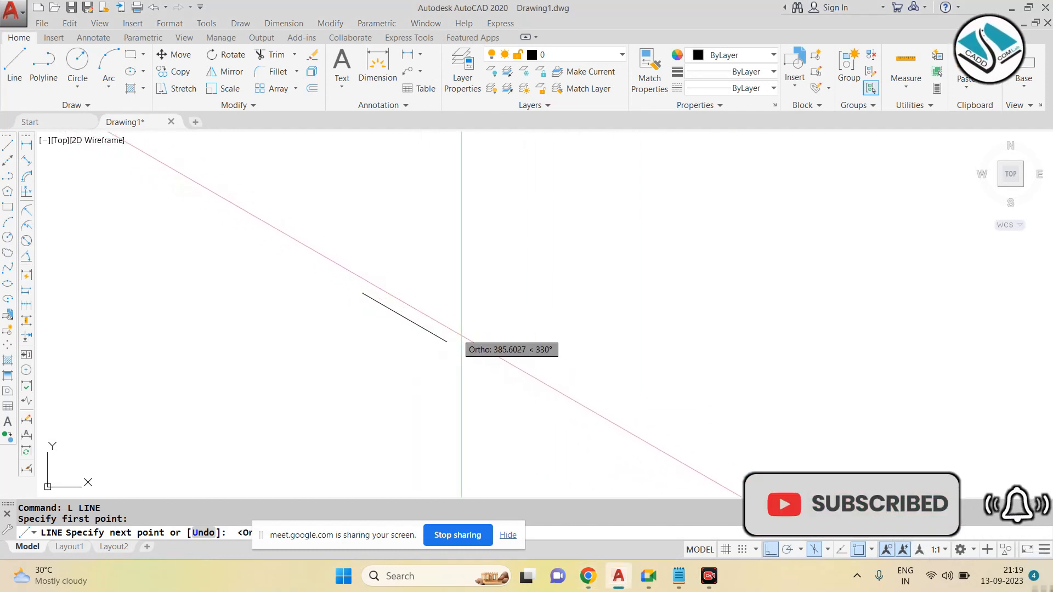
key(Escape)
key(Escape)
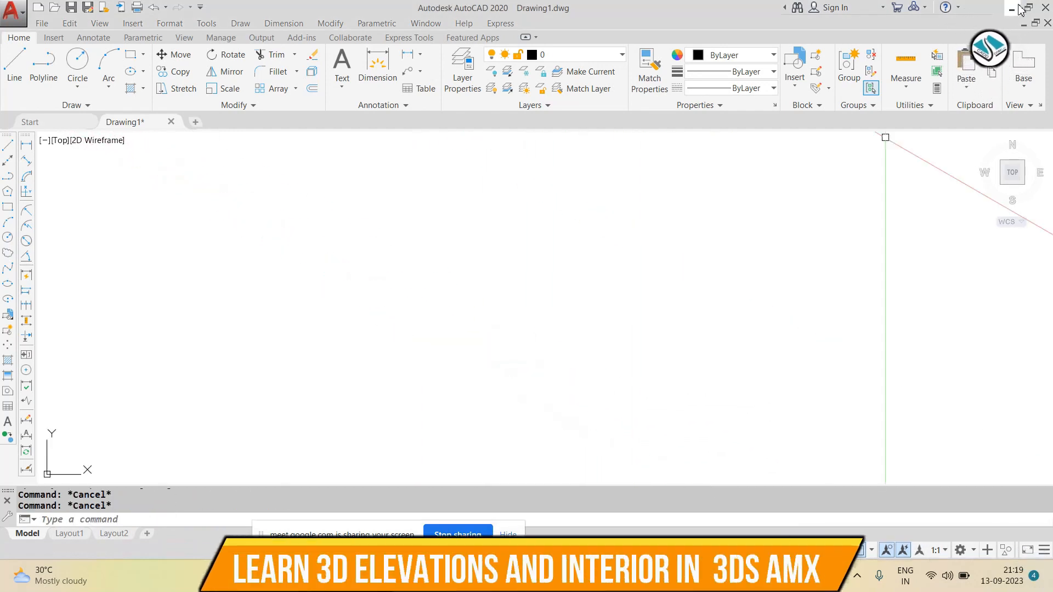
Step: Minimize AutoCAD and open This PC in a maximized File Explorer window
click(1019, 7)
double_click(32, 29)
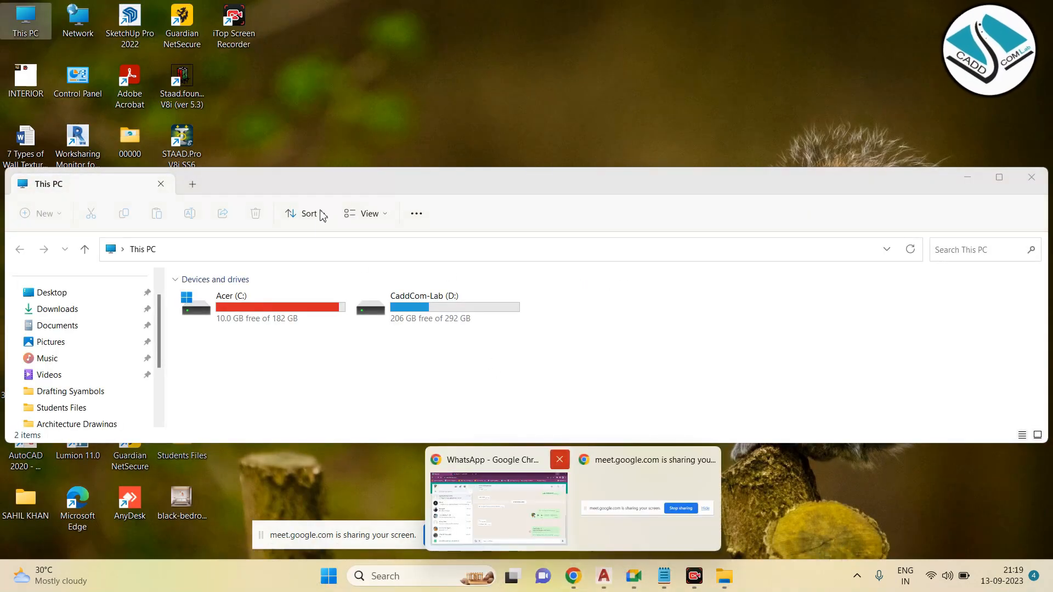
double_click(444, 184)
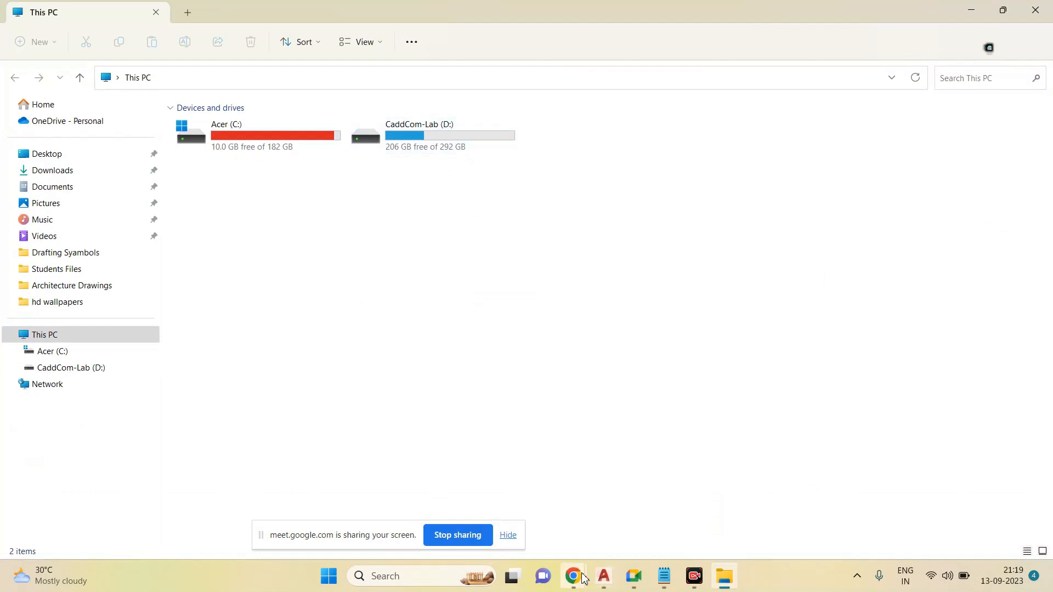
Step: Switch to Chrome, search Google Images for "tv unit design" in a new tab and browse the results
mouse_move(584, 579)
click(496, 494)
click(313, 16)
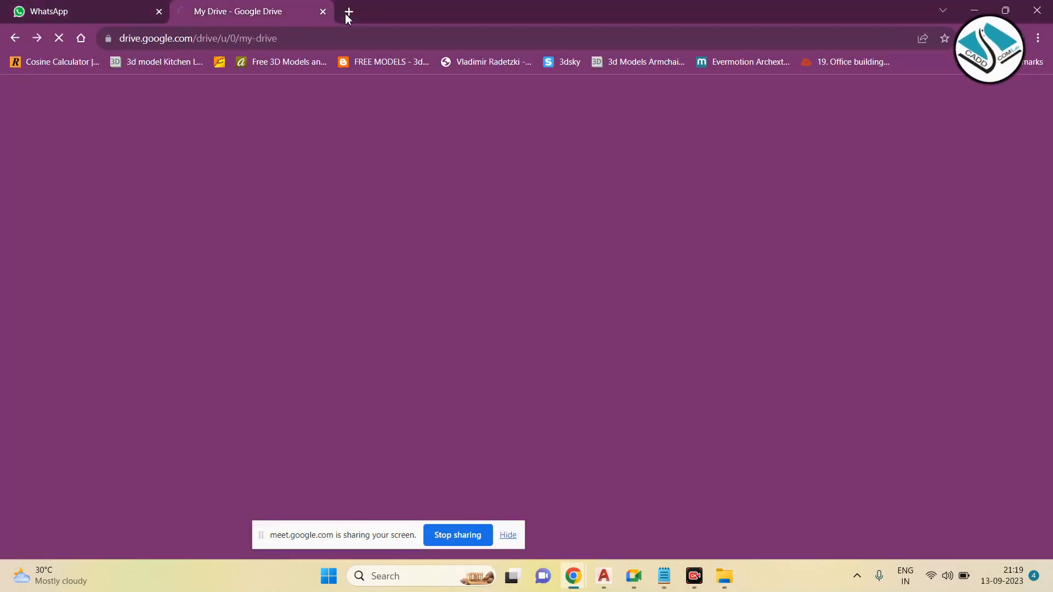
click(348, 12)
click(425, 280)
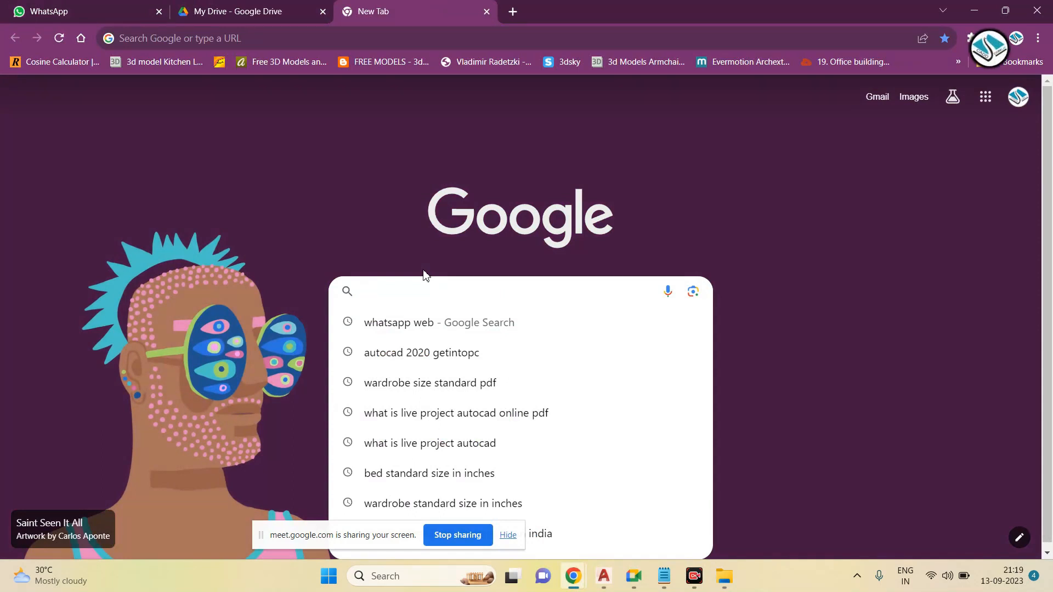
text(tv unit)
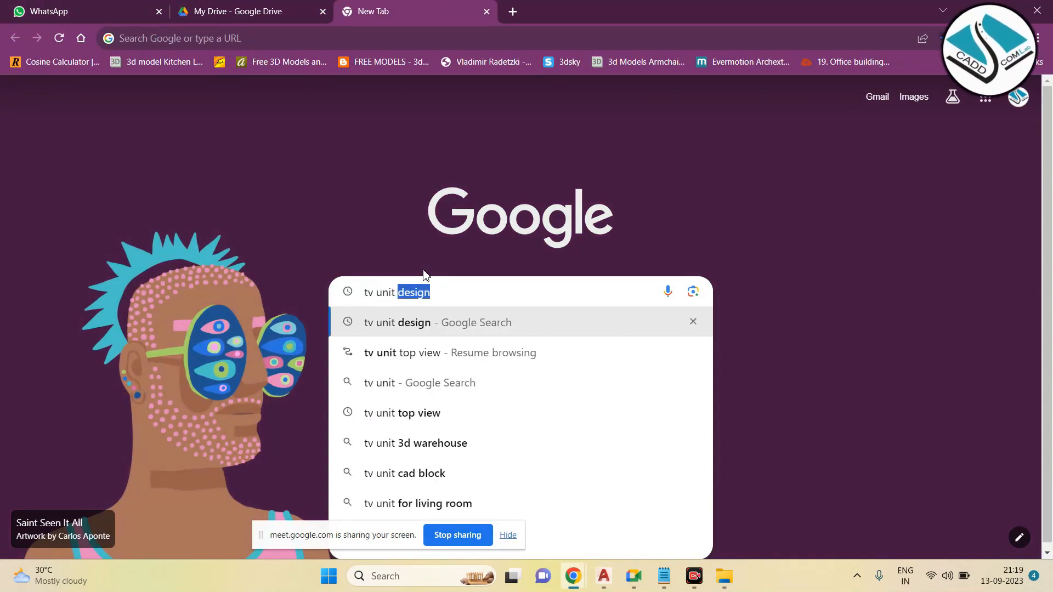
click(437, 325)
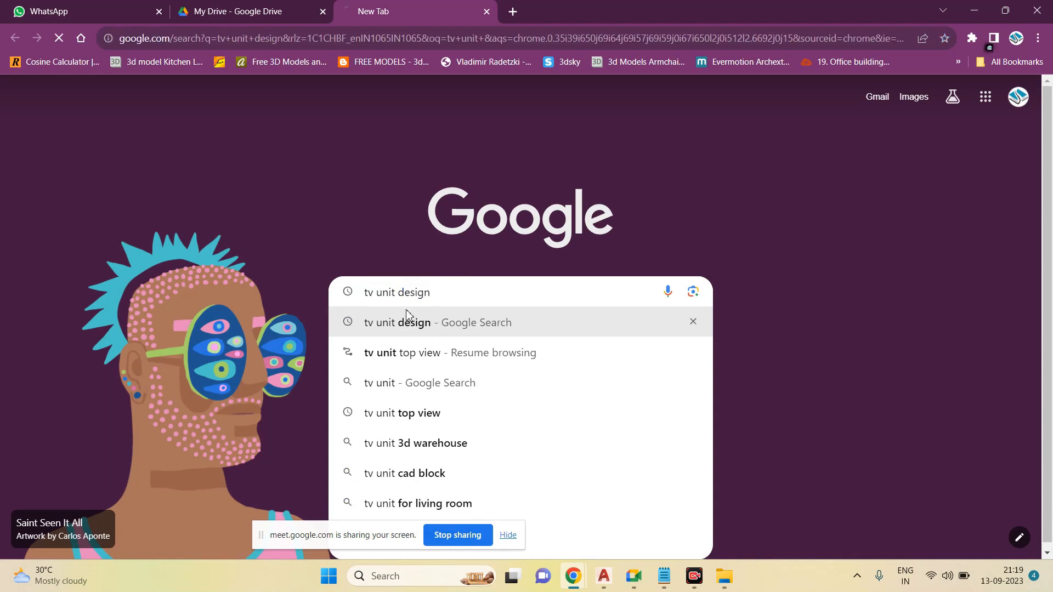
click(236, 158)
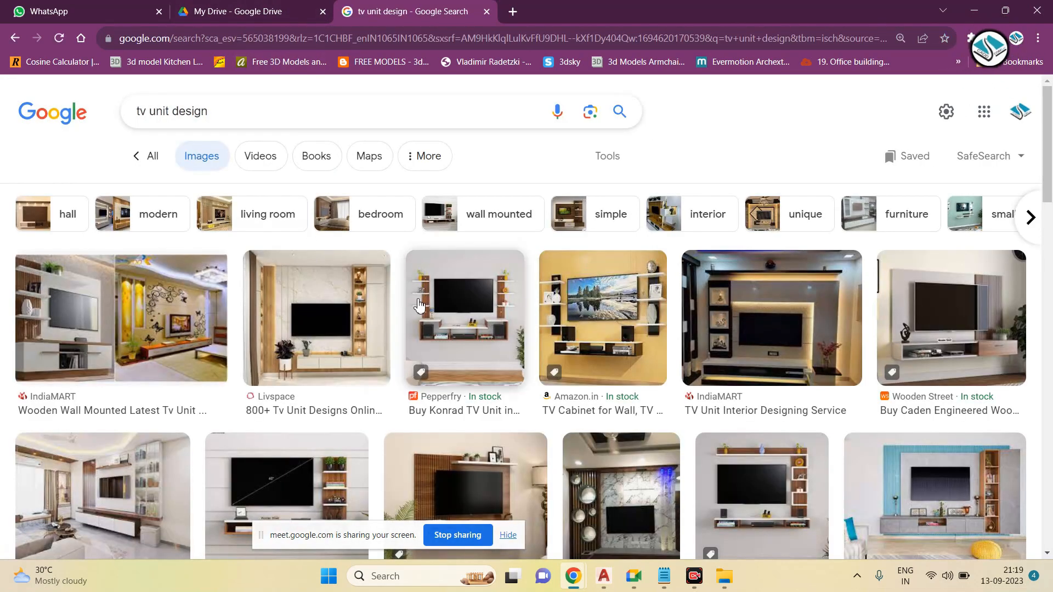
scroll(434, 295, down, 3)
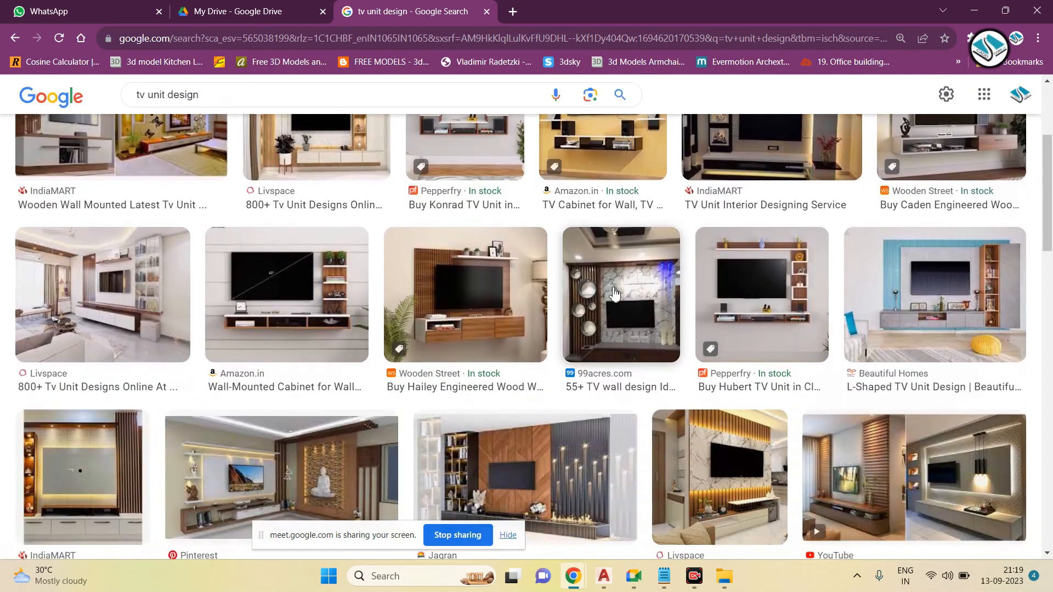
scroll(514, 298, down, 1)
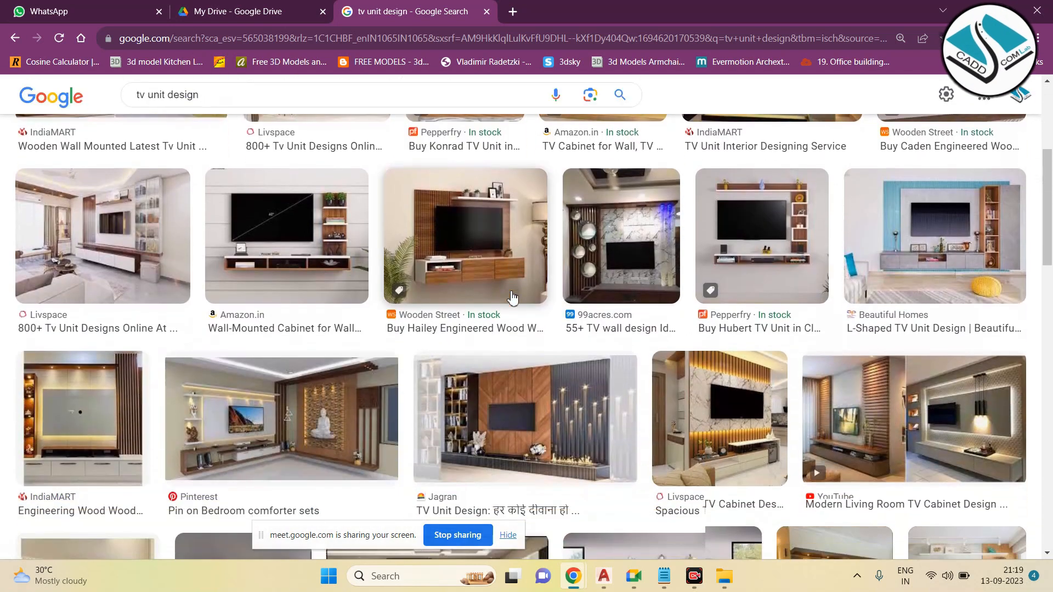
Step: Browse the TV unit results and preview the related "100+COLOR AVAILABEL Wall Mounted Tv Unit New Design" image
scroll(513, 298, down, 3)
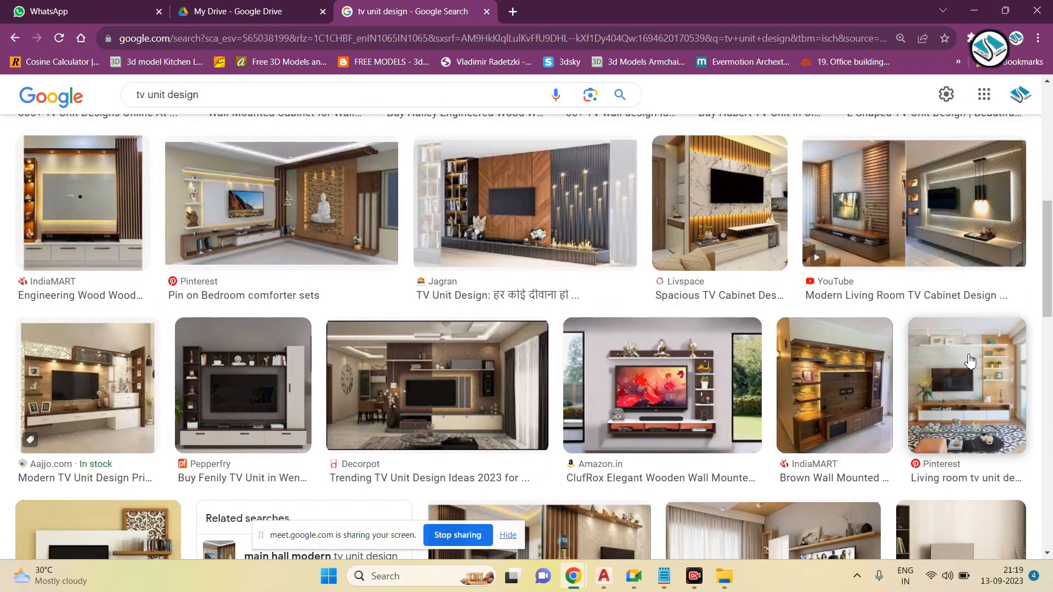
click(818, 368)
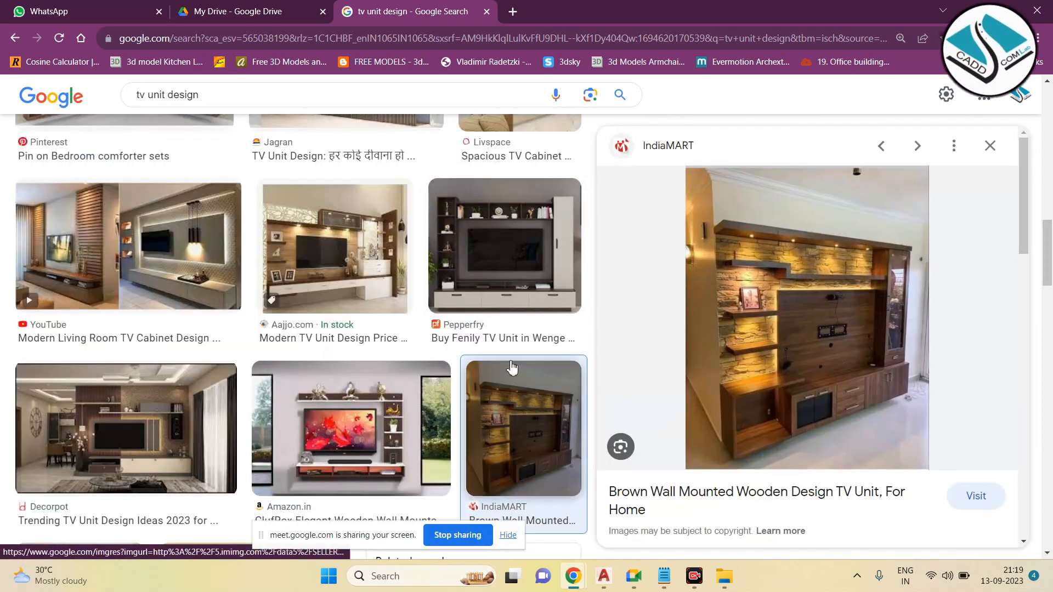
scroll(505, 384, down, 3)
scroll(682, 368, down, 3)
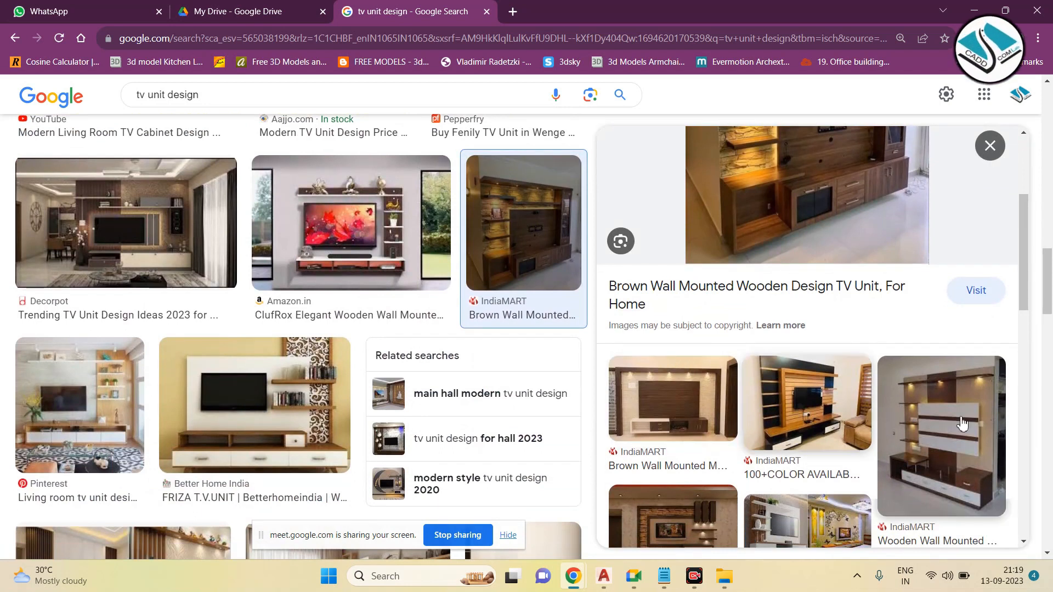
click(835, 411)
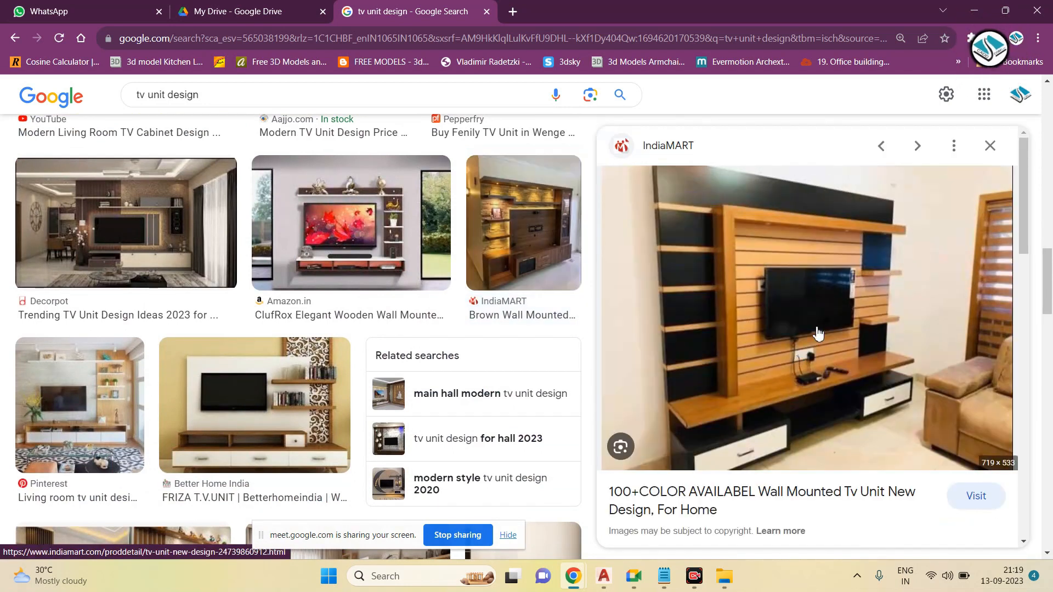
Step: Open the previewed TV unit image in its own tab and enlarge it to examine the shelves and drawers
right_click(778, 269)
click(841, 402)
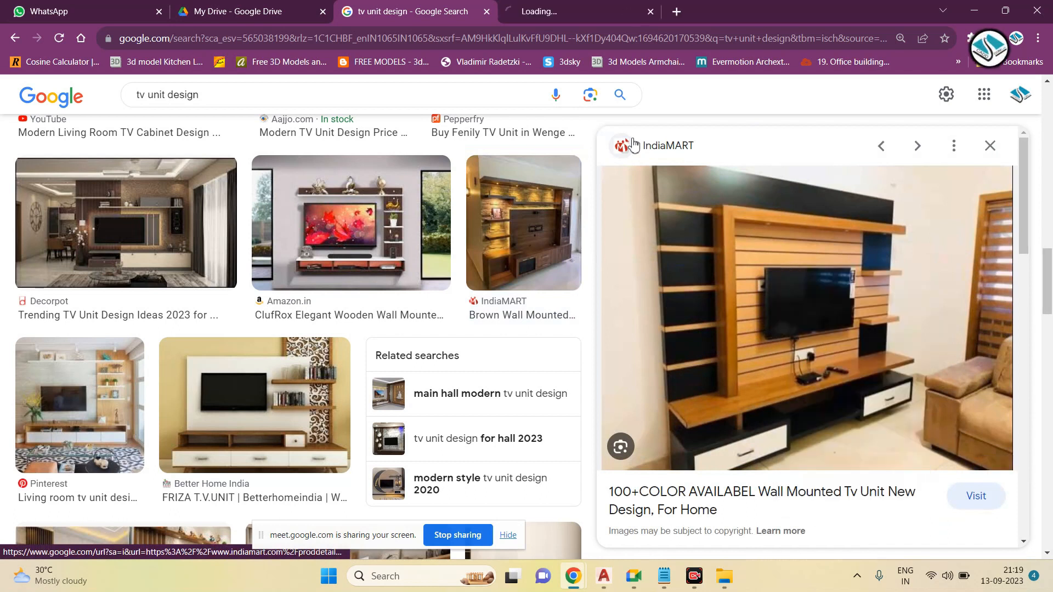
click(576, 11)
scroll(431, 204, down, 1)
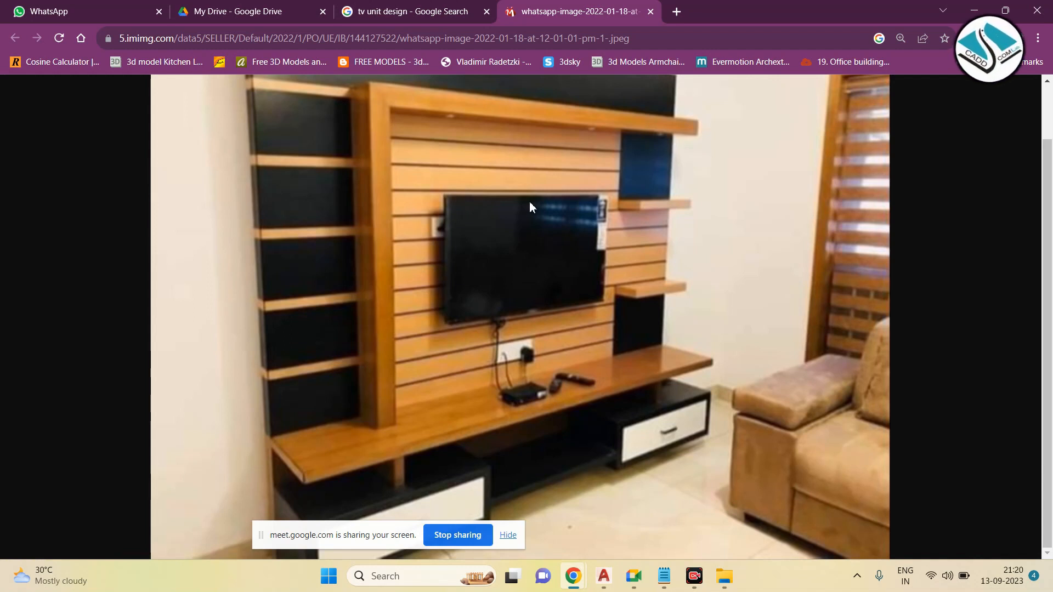
drag(310, 526, 64, 546)
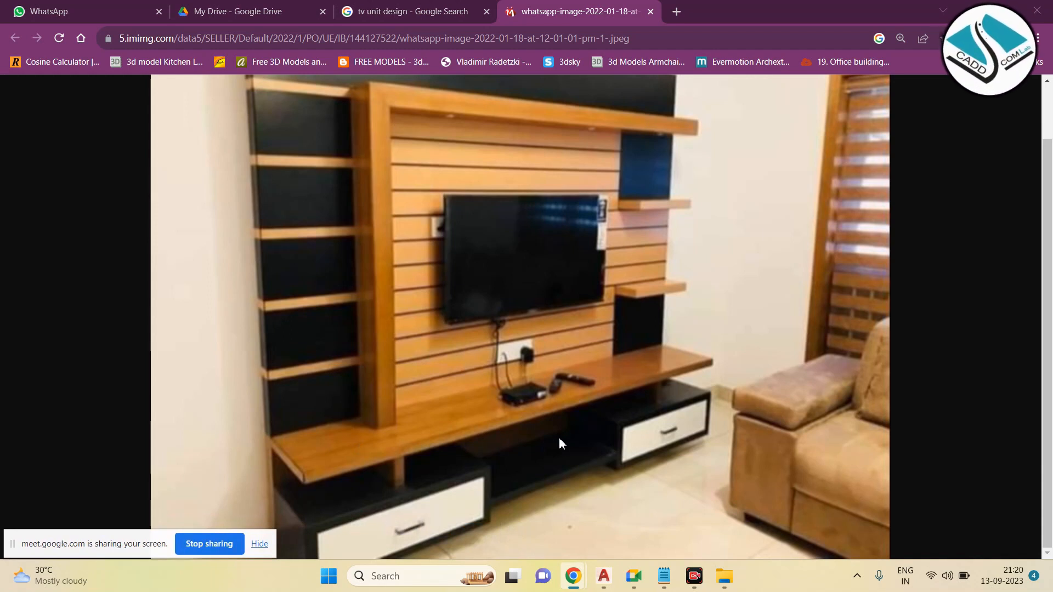
ctrl+scroll(481, 455, up, 6)
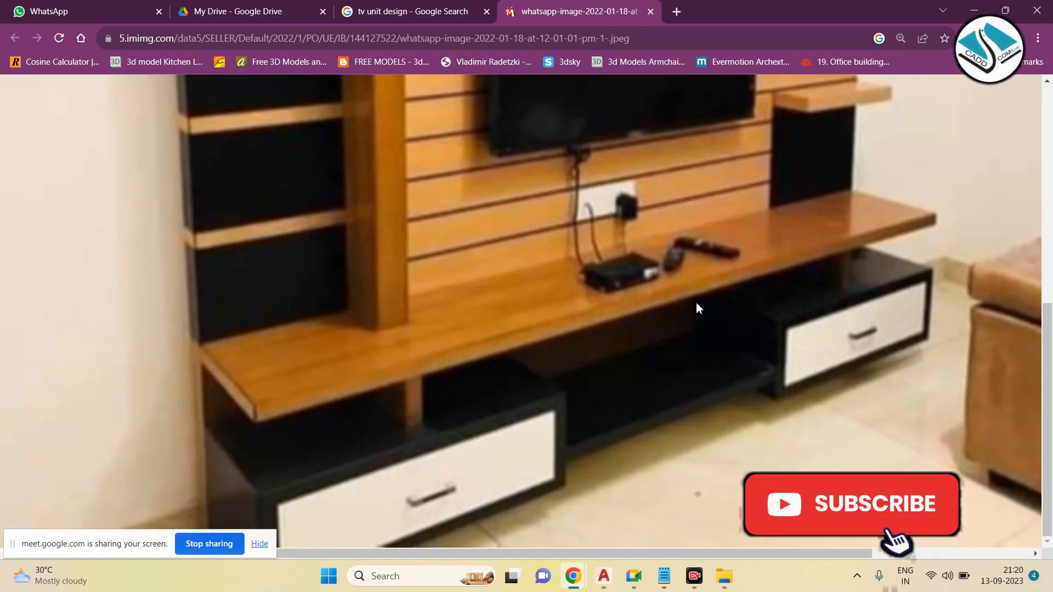
Step: Switch to AutoCAD, sketch trial isometric lines while changing to the top isoplane, and erase them
click(972, 10)
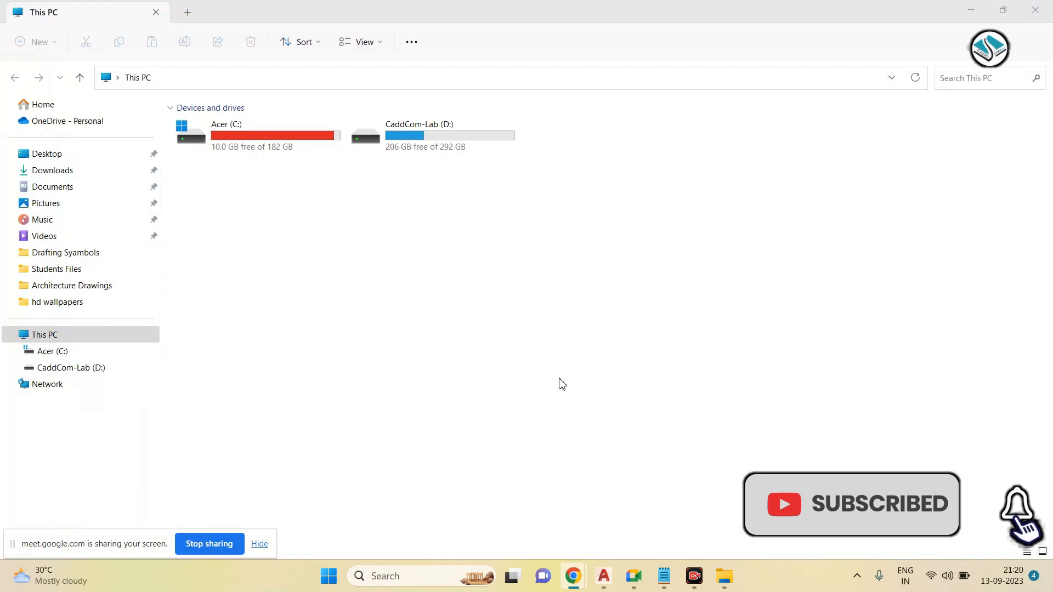
click(603, 576)
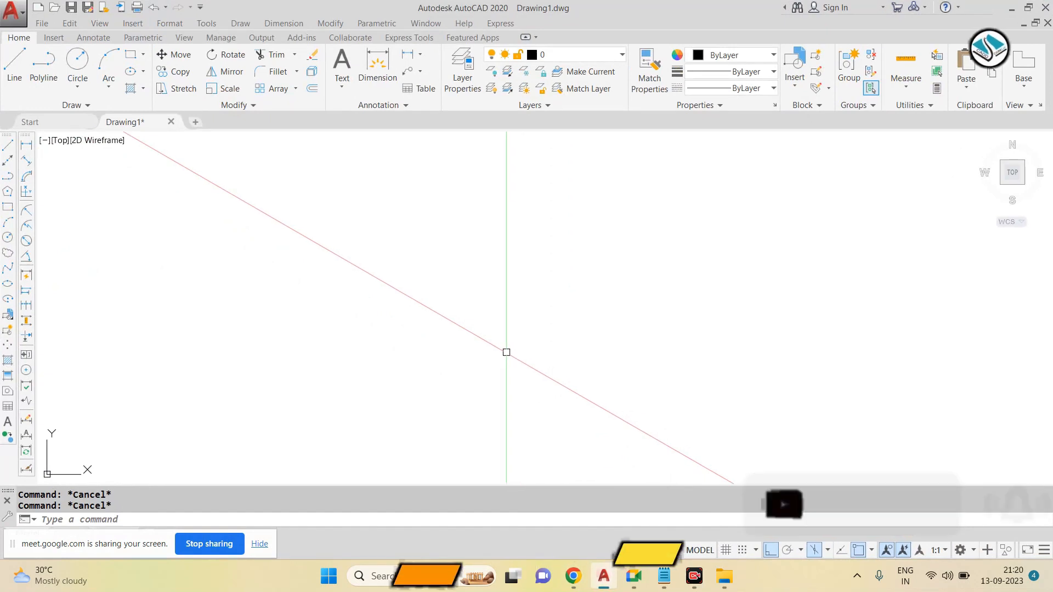
text(l)
key(Return)
click(229, 223)
click(490, 373)
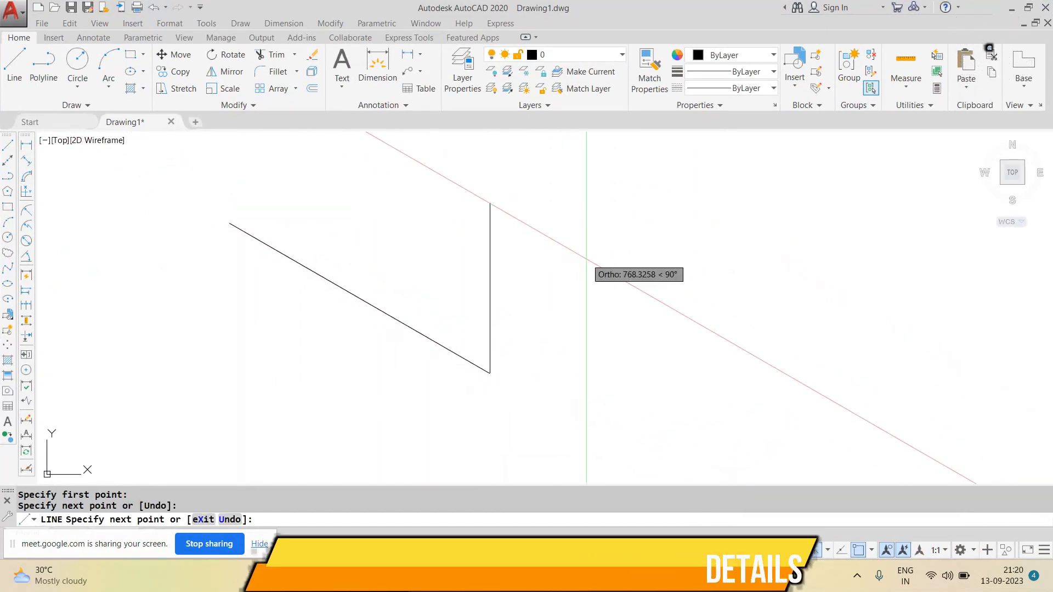
key(F5)
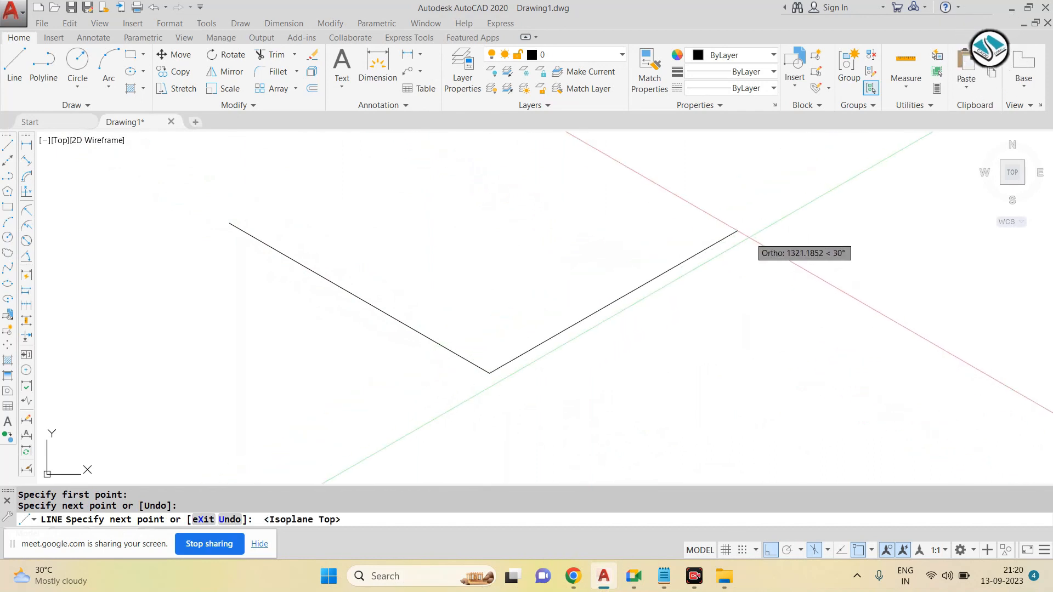
key(Escape)
click(442, 230)
click(331, 313)
key(Delete)
Step: Try to draw a 6' line along an isometric axis with the current decimal units
text(l)
key(Return)
click(639, 242)
text(6')
key(Return)
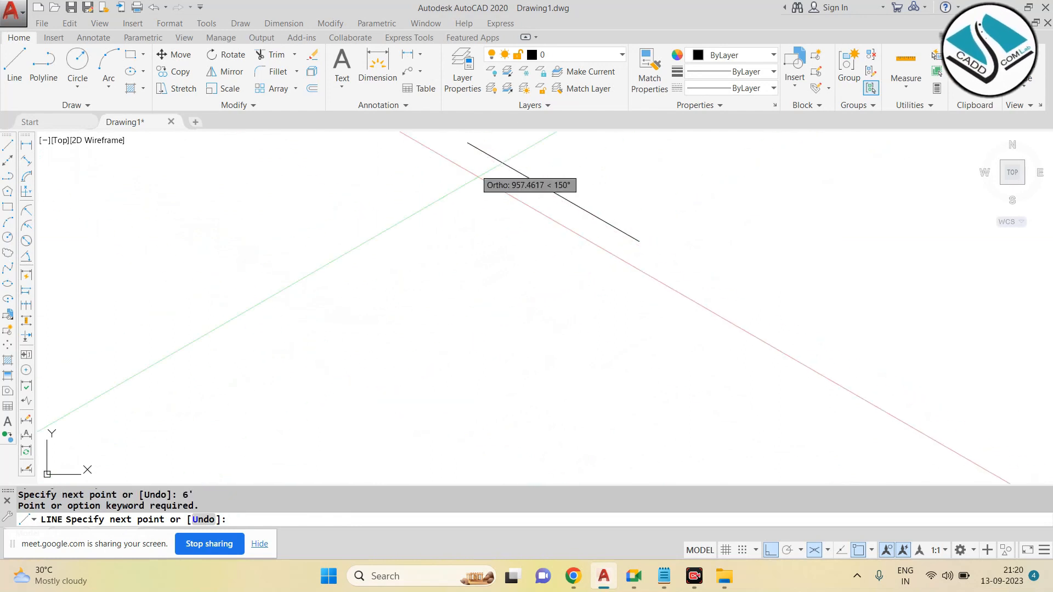
key(Escape)
Step: Set the drawing's length units to Architectural and change the insertion scale units
text(un)
key(Return)
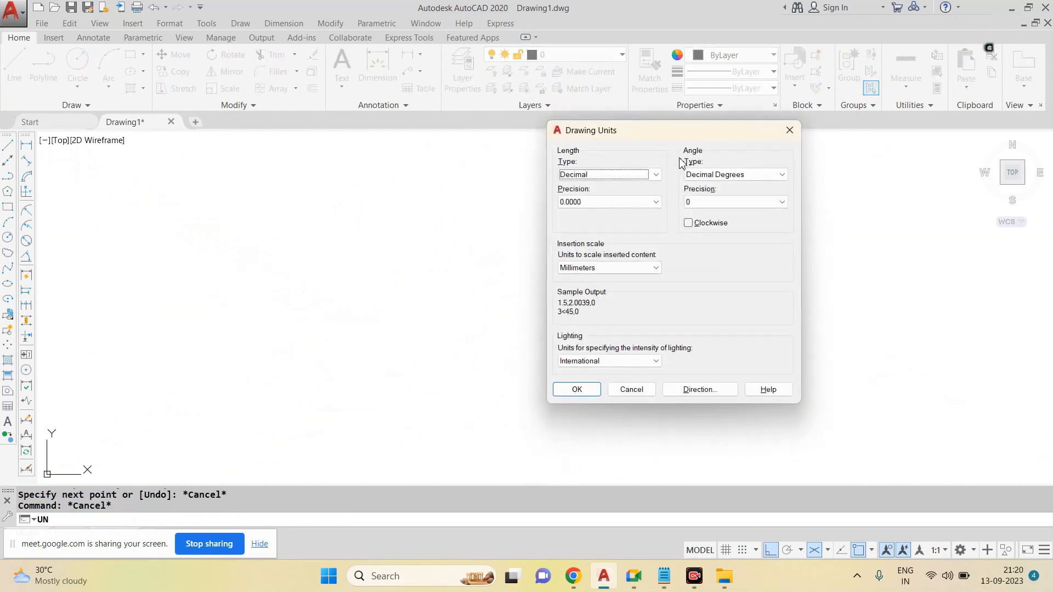
click(599, 184)
click(637, 268)
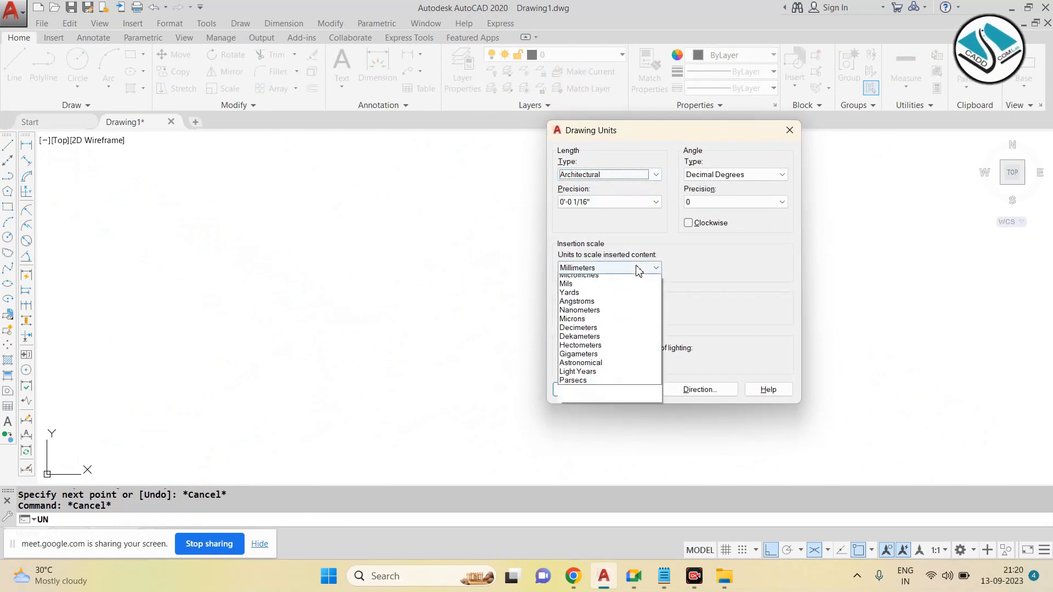
click(582, 281)
click(577, 389)
Step: Draw a 6' line along the 30° isometric axis and bring it into view
text(1)
key(Return)
click(639, 241)
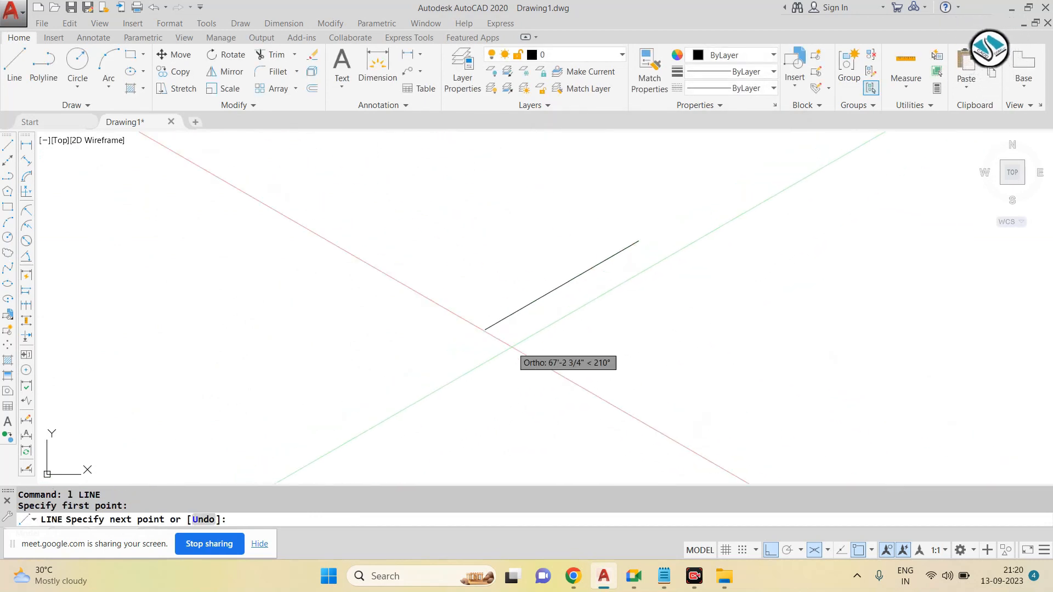
key(Escape)
scroll(723, 253, down, 10)
scroll(612, 240, up, 11)
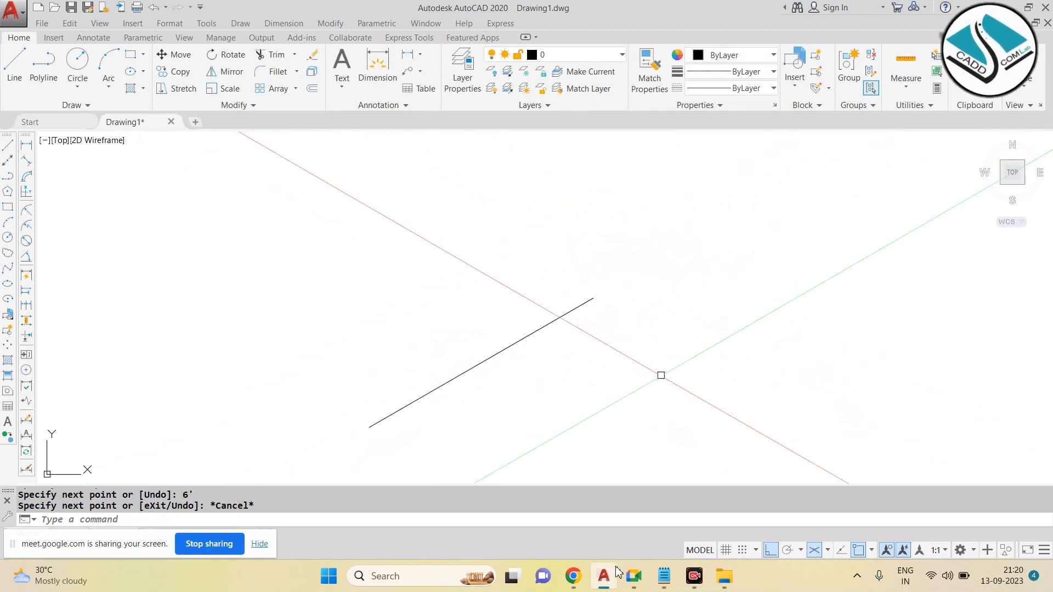
Step: Switch to Chrome and save the enlarged TV unit image to the Desktop as a JPEG
click(523, 514)
drag(524, 291, 520, 350)
right_click(516, 232)
click(565, 259)
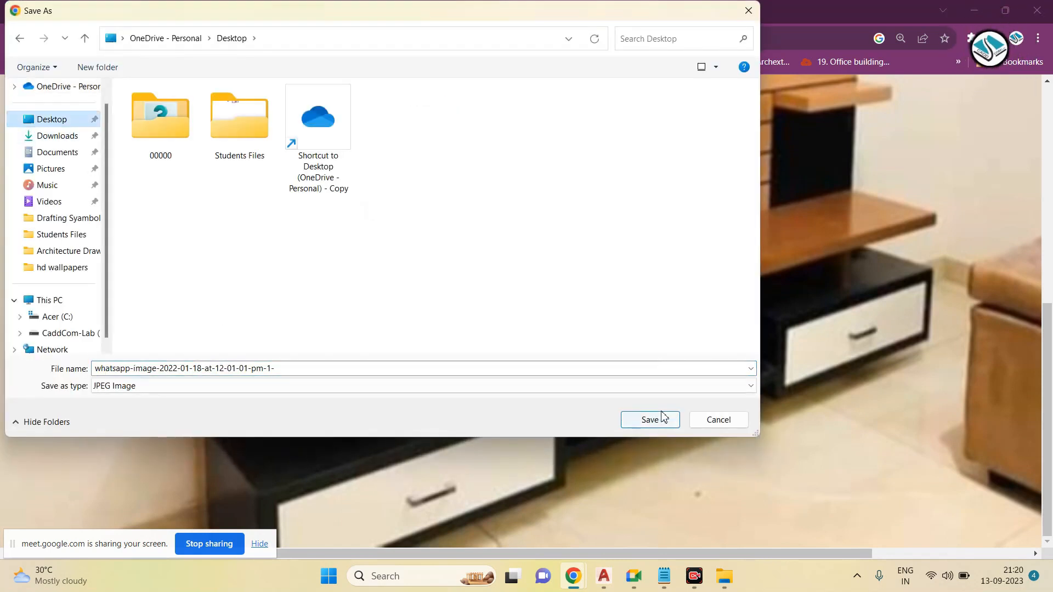
click(650, 420)
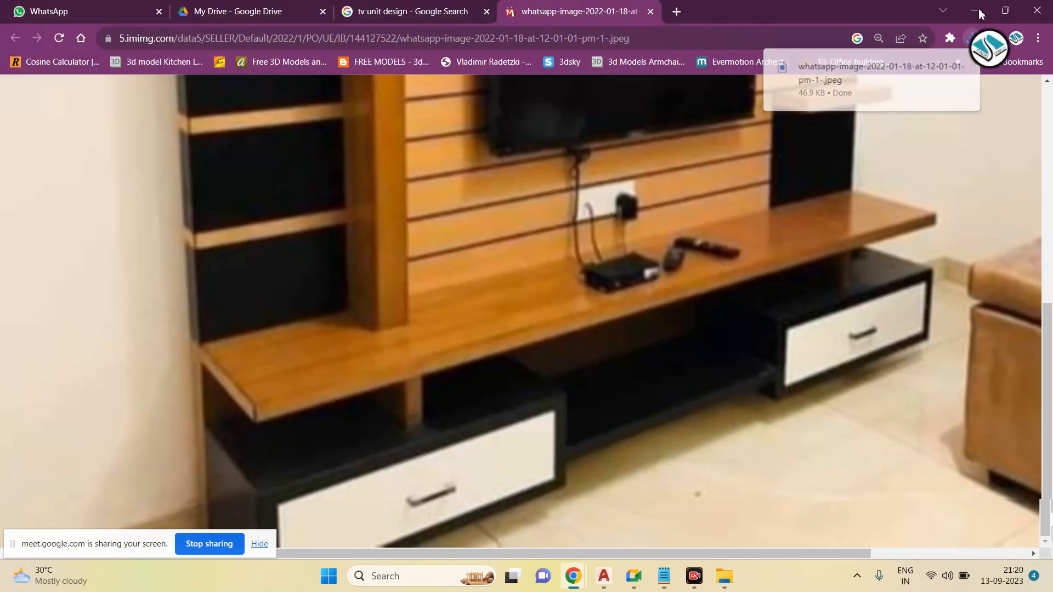
Step: Return to AutoCAD and attach the saved TV unit image from the Desktop, specifying its insertion point and scale on-screen
click(978, 11)
click(132, 23)
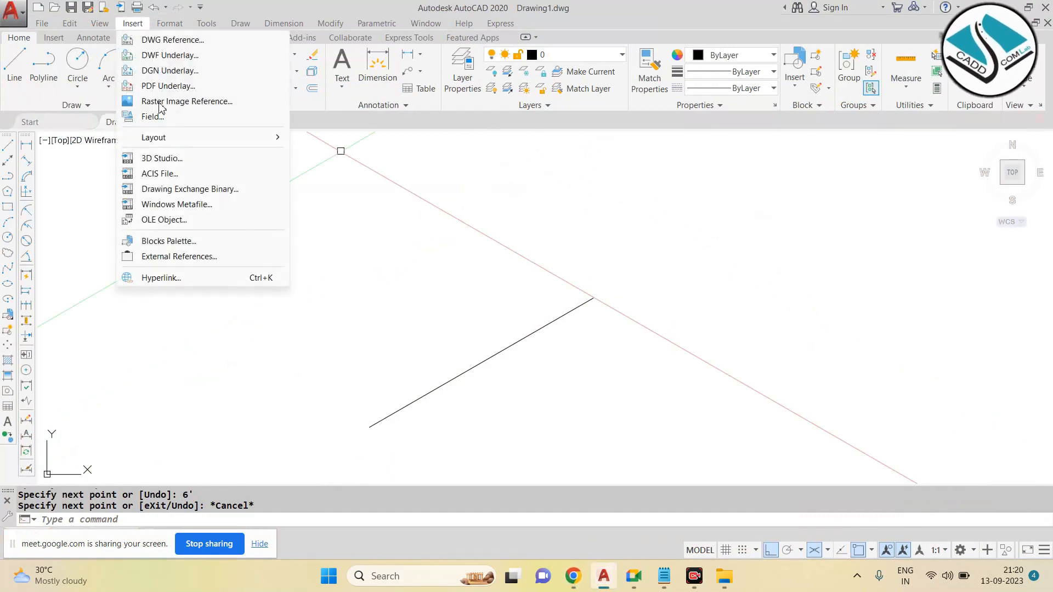
click(214, 103)
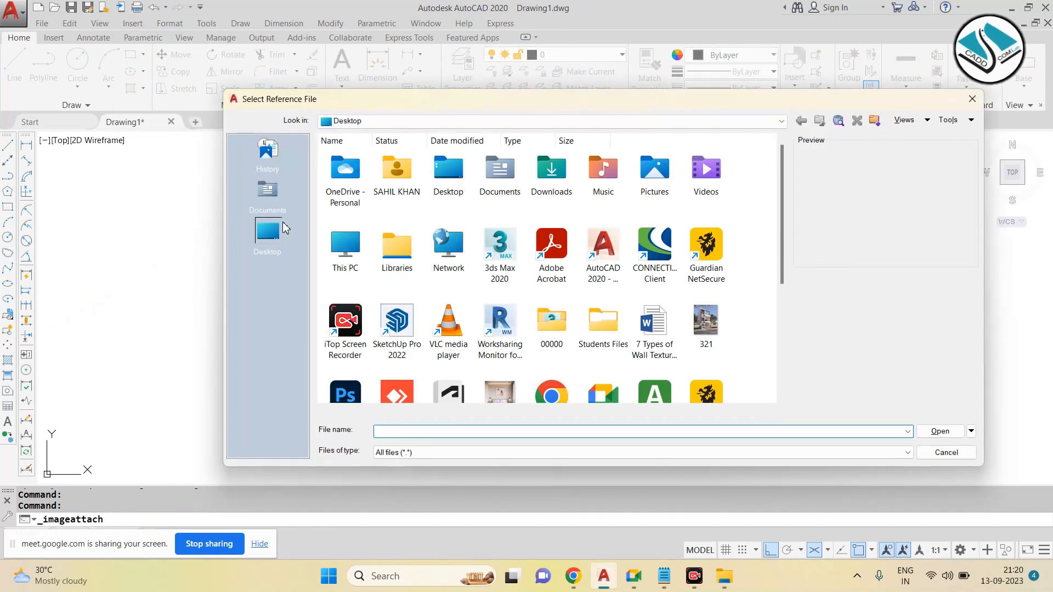
drag(783, 241, 779, 338)
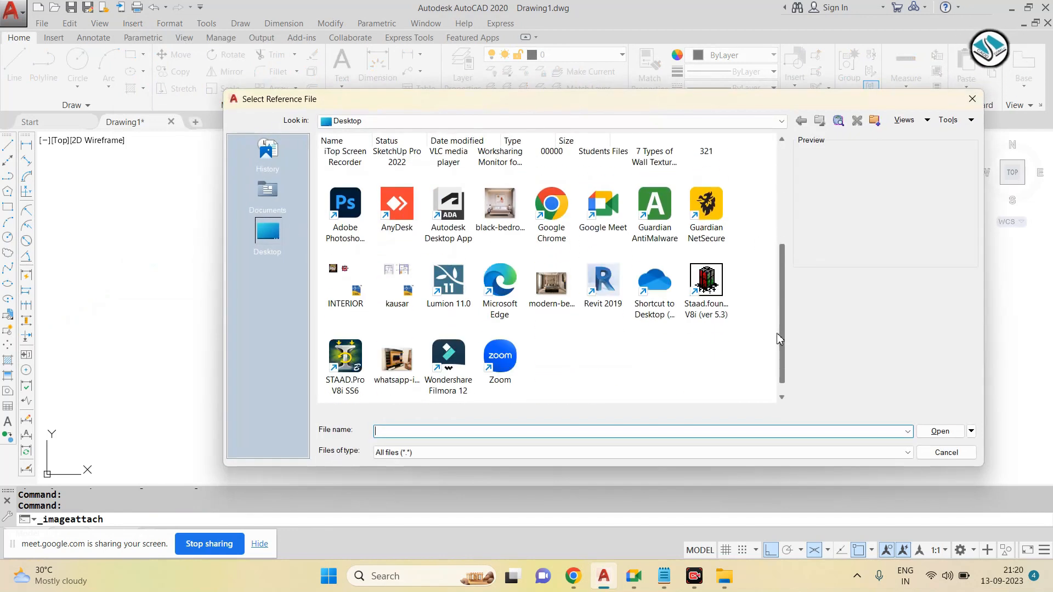
double_click(397, 360)
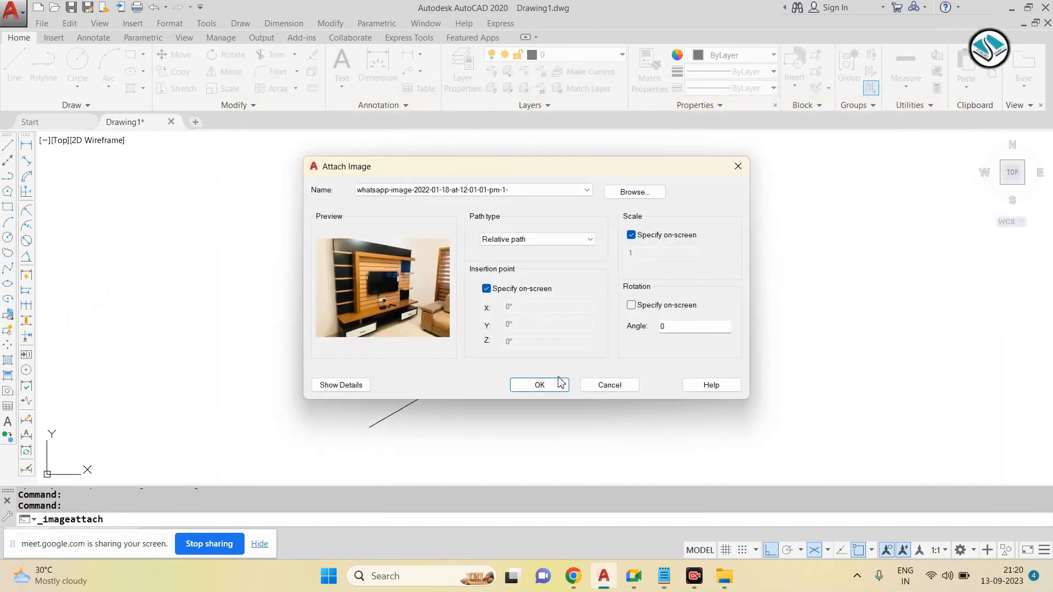
click(532, 379)
click(281, 413)
click(323, 380)
Step: Scale up the attached TV unit image by picking a base point and a scale distance on-screen
click(324, 378)
click(304, 398)
text(sc)
key(space)
click(325, 369)
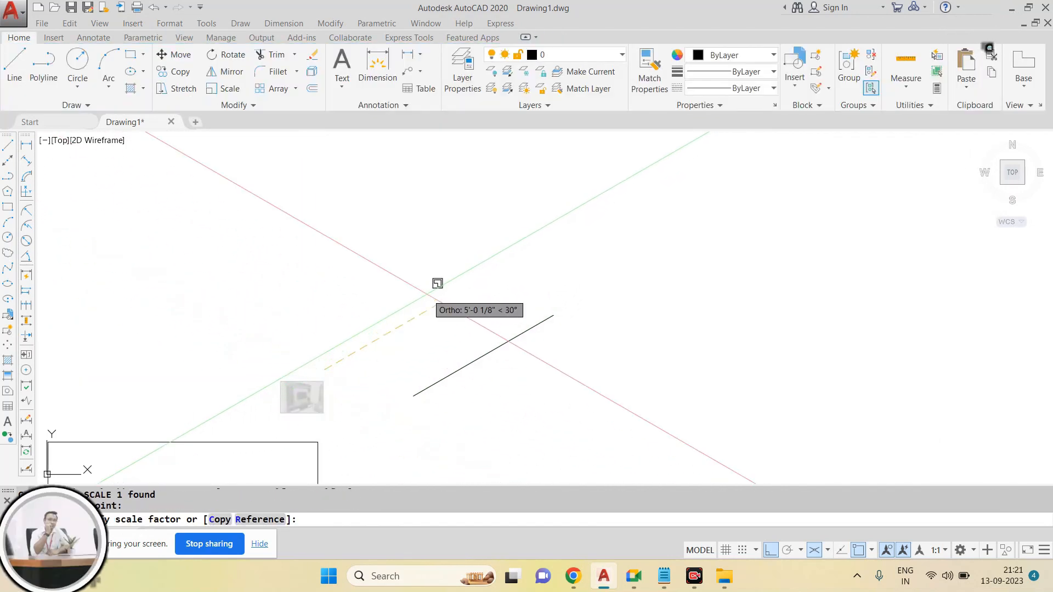
click(430, 292)
Step: Move the enlarged image beside the 6' line with Ortho mode turned off
click(339, 353)
click(255, 465)
text(m)
key(space)
click(337, 460)
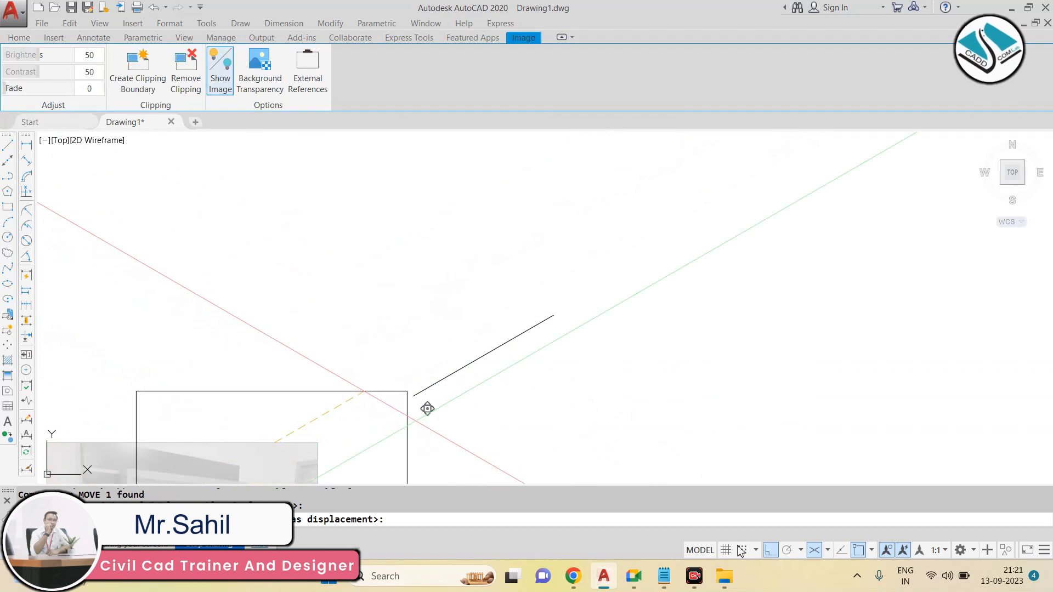
click(775, 556)
click(283, 251)
scroll(394, 287, down, 2)
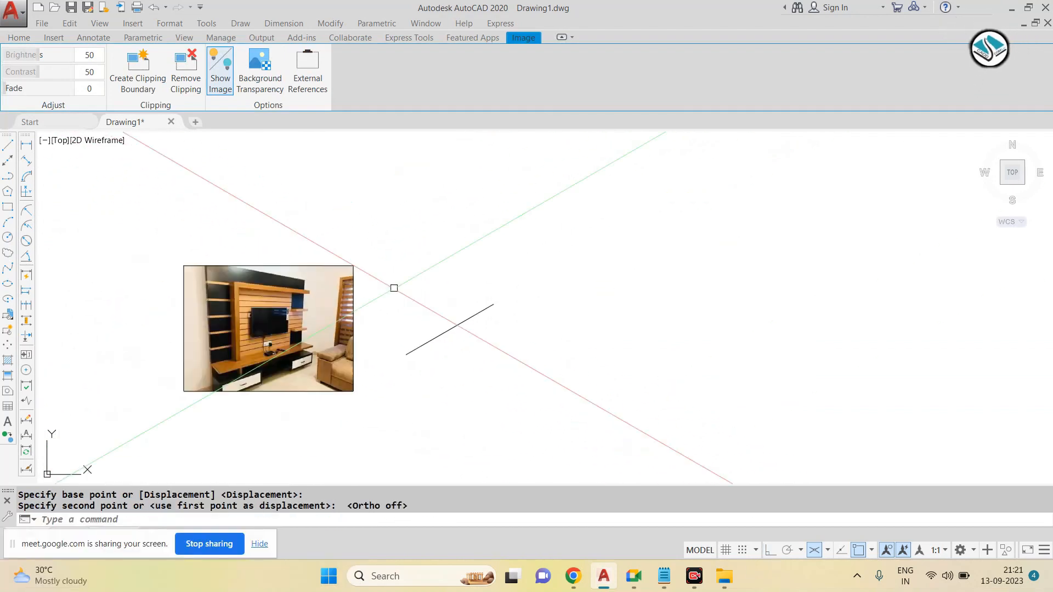
Step: Erase the 6' line beside the image
scroll(378, 333, up, 4)
click(543, 282)
click(508, 369)
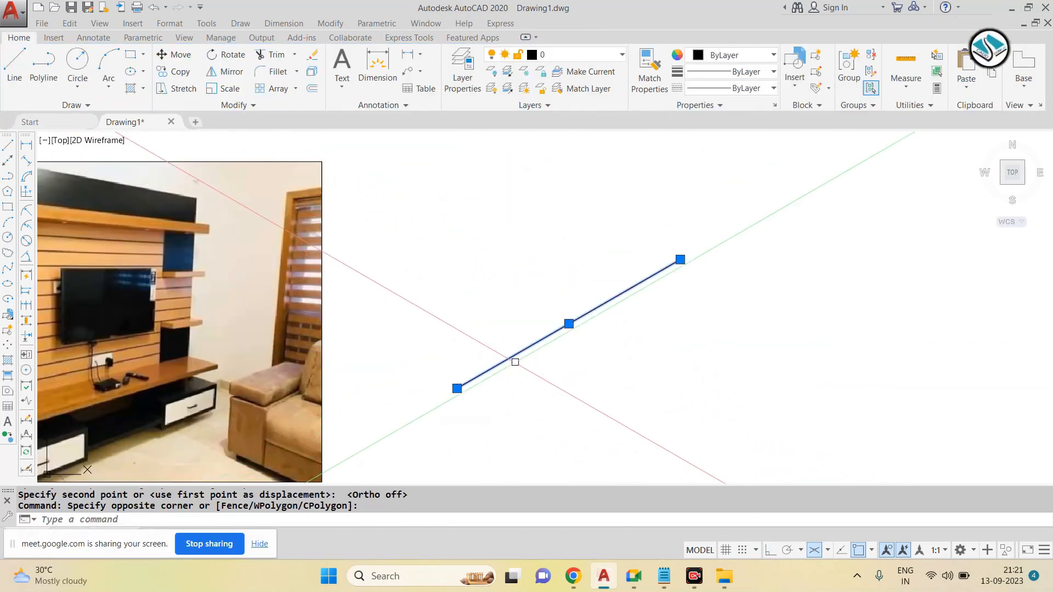
text(e)
key(space)
scroll(568, 297, down, 2)
scroll(568, 297, down, 2)
key(Escape)
Step: Turn on Ortho mode and draw a 6' line along the 30° isometric axis beside the reference image
scroll(527, 294, up, 2)
text(l)
key(space)
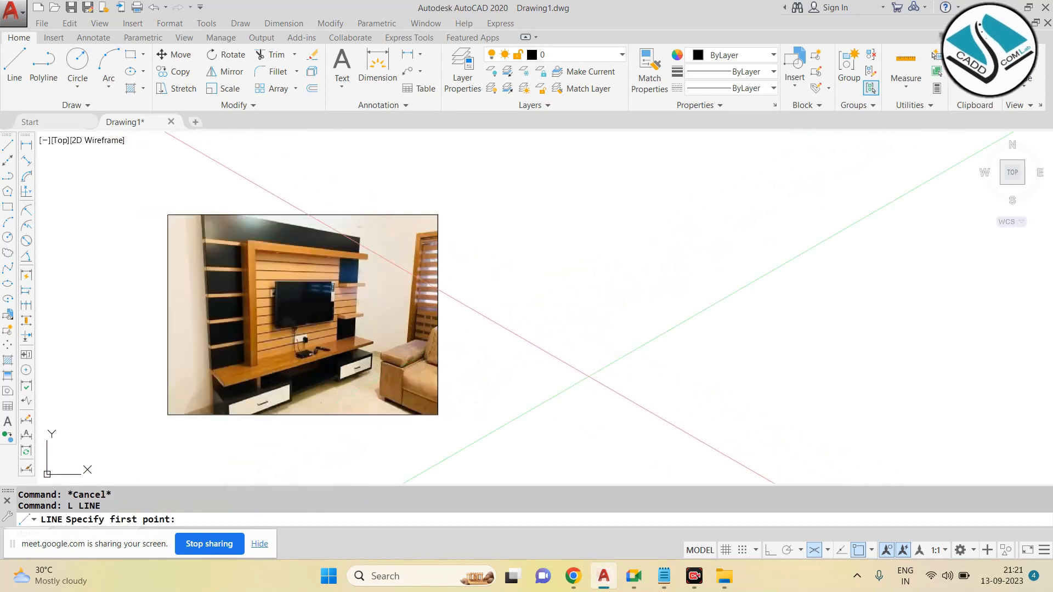
click(559, 387)
click(770, 551)
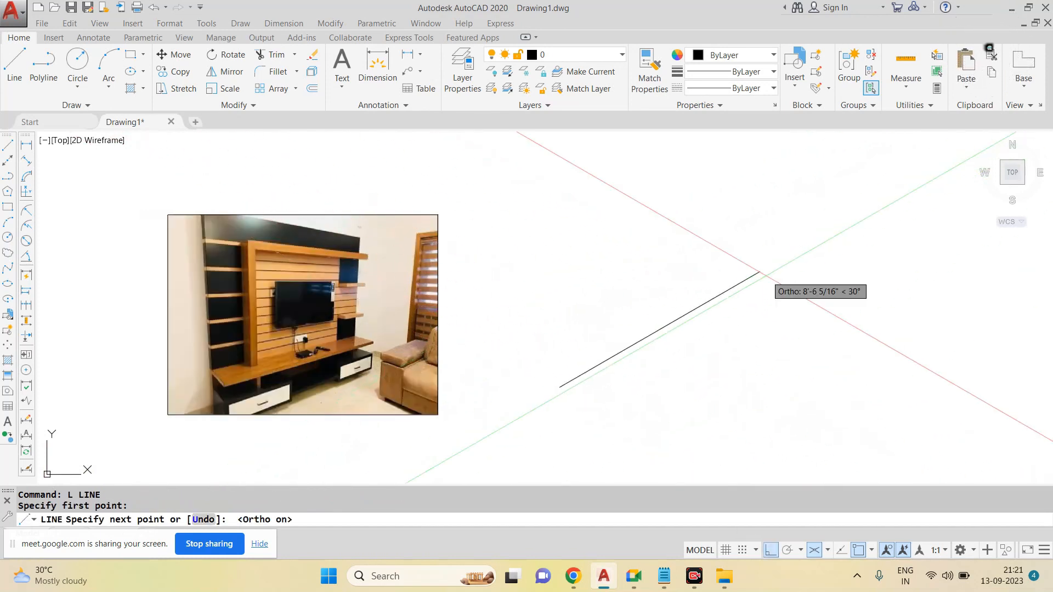
text(6')
key(Return)
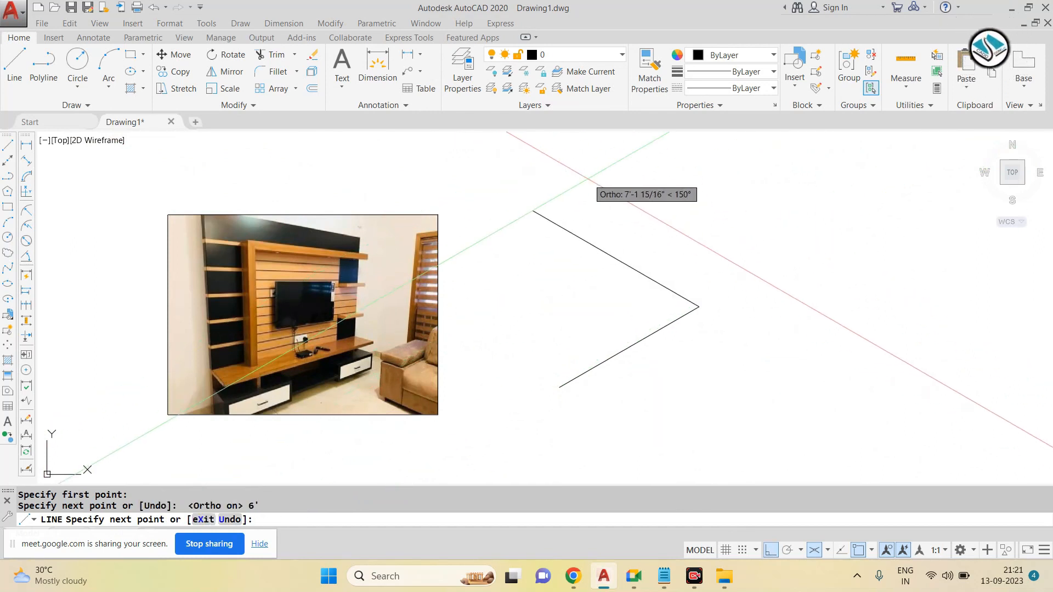
Step: Switch to the right isoplane, add a 1' vertical edge and a parallel upper line, and draw the opposite vertical edge
key(F5)
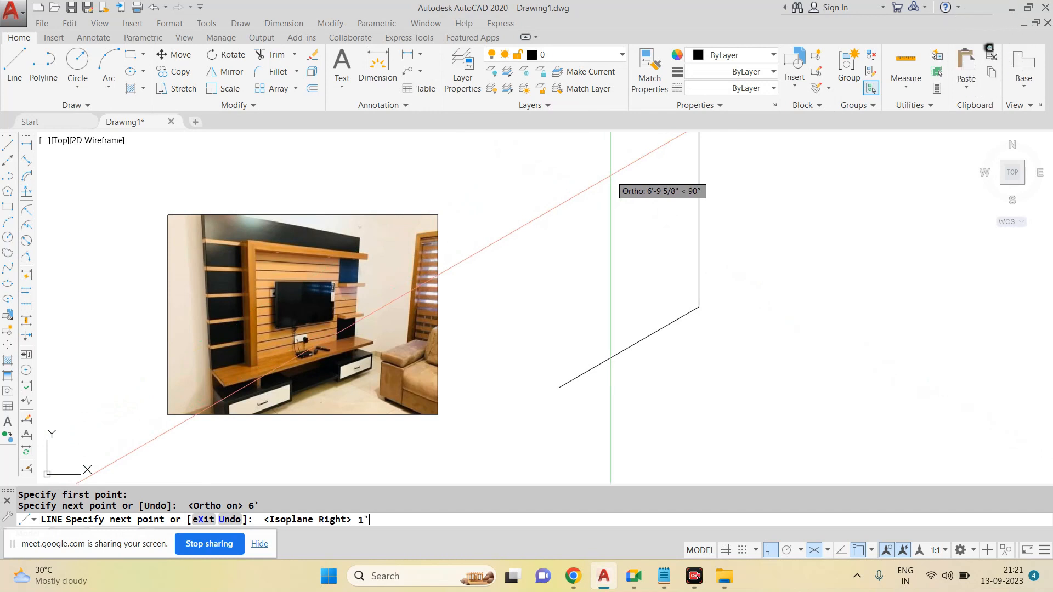
key(Return)
scroll(558, 360, up, 2)
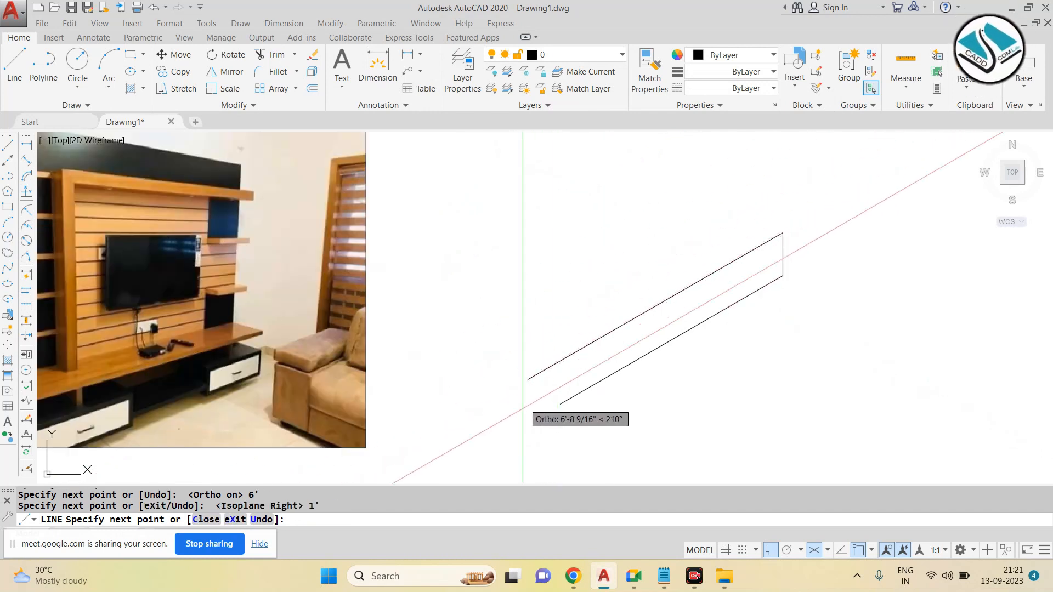
key(Escape)
key(Return)
click(560, 405)
key(Escape)
Step: Trim the overhanging line ends to leave a closed 6' by 1' isometric face
text(tr)
key(Return)
key(Return)
click(573, 276)
key(Escape)
text(tr)
key(Return)
key(Return)
click(571, 273)
click(519, 318)
key(Escape)
Step: Examine the drawers and lower base of the TV unit in the reference image against the drawn face
scroll(546, 367, down, 3)
scroll(543, 366, up, 5)
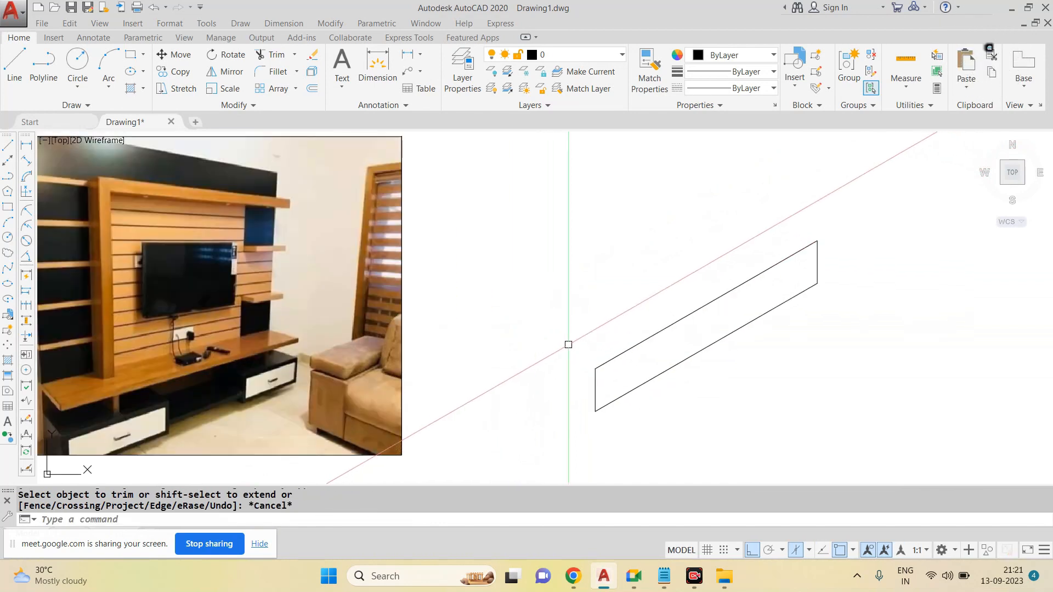
scroll(549, 349, down, 2)
scroll(548, 350, up, 7)
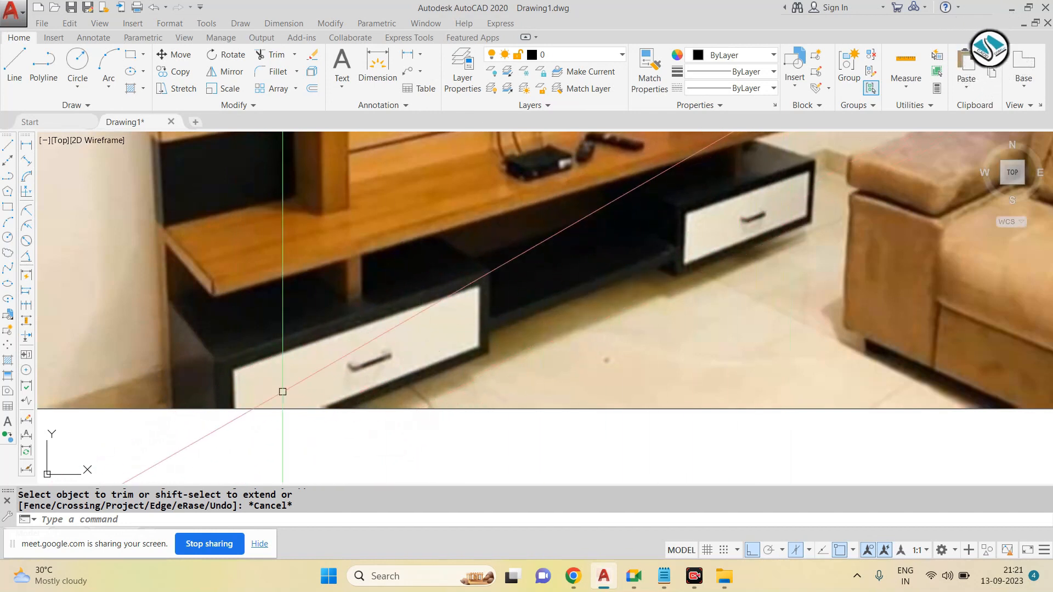
scroll(289, 378, down, 3)
scroll(217, 342, up, 4)
scroll(531, 357, down, 8)
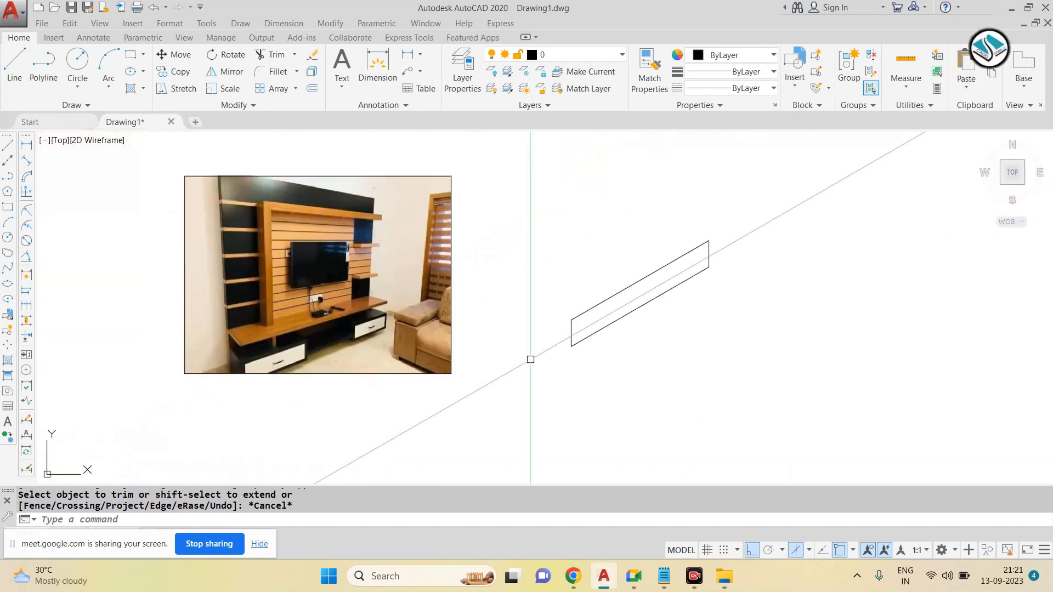
Step: Copy the four-line isometric face 1'6" back along the 150° axis using the left isoplane
scroll(717, 263, up, 2)
scroll(682, 192, down, 2)
scroll(798, 181, up, 4)
scroll(736, 241, down, 2)
click(776, 202)
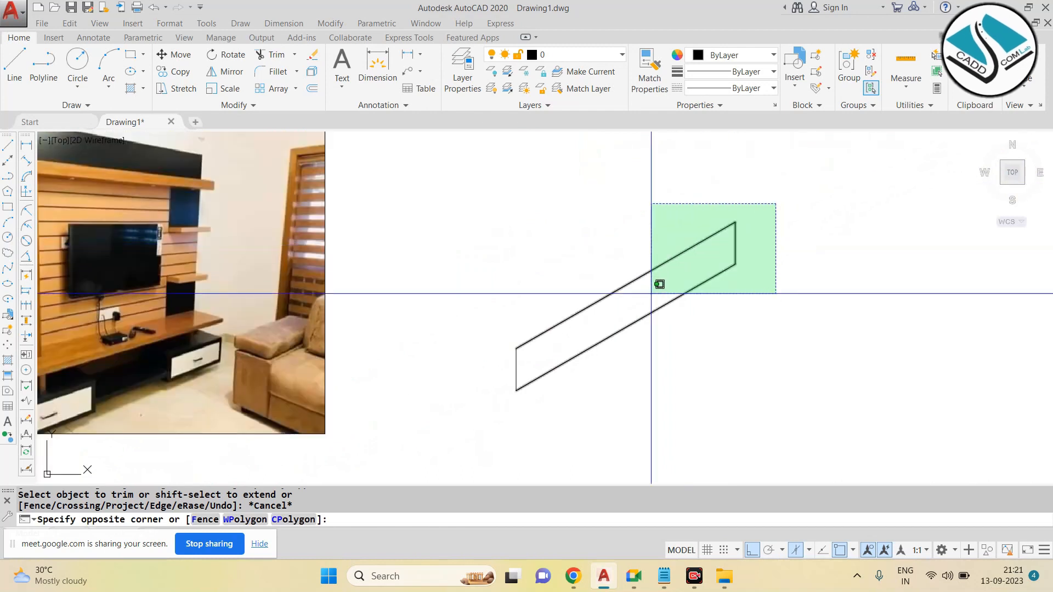
click(467, 419)
text(co)
key(Return)
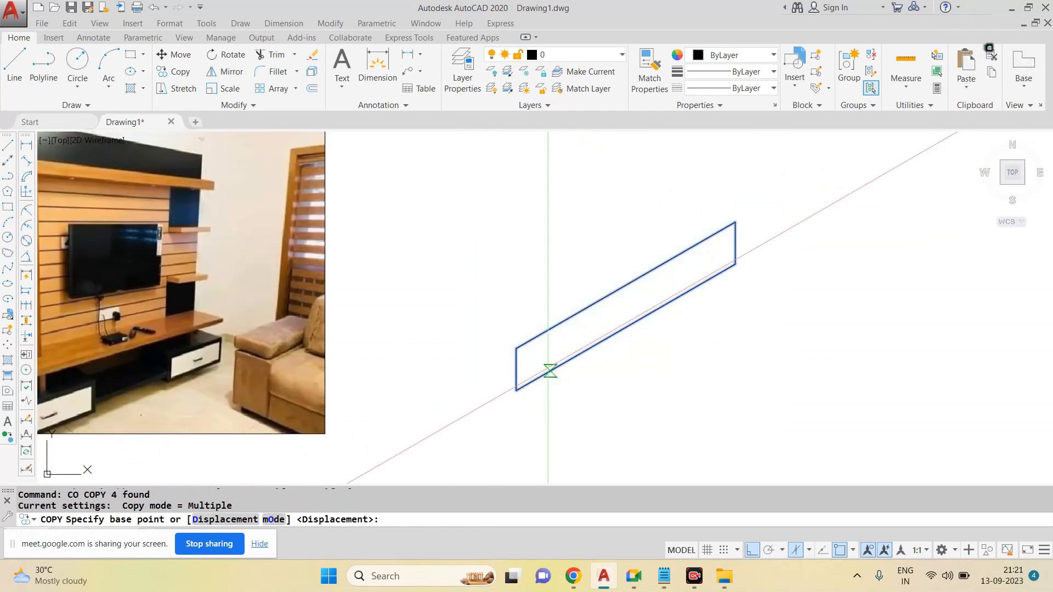
click(549, 370)
scroll(493, 313, down, 2)
key(F5)
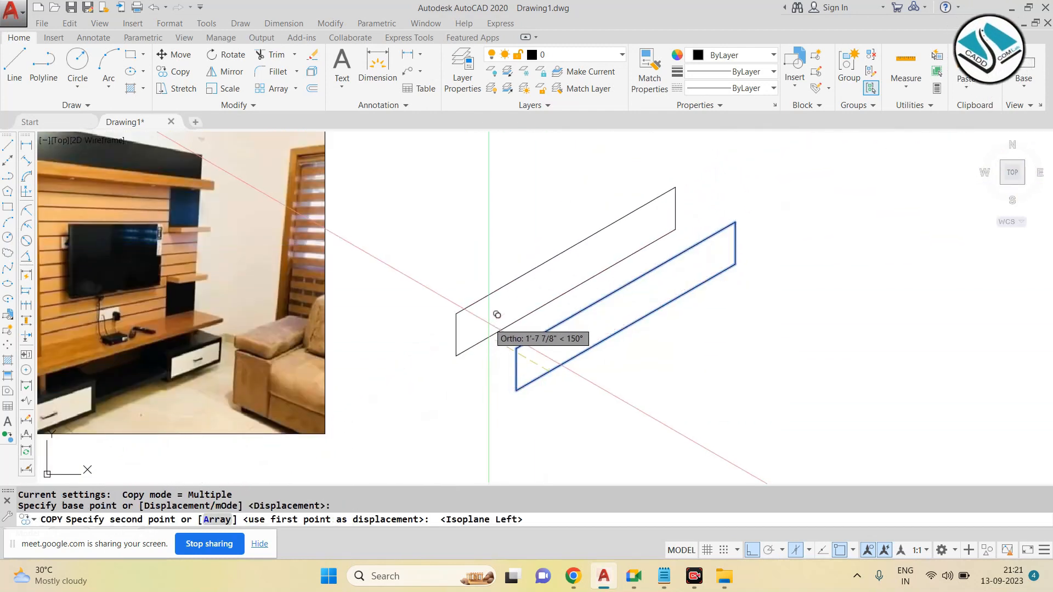
text(1'6")
key(Return)
key(Escape)
Step: Connect the two faces with lines at both near-end corners and at the far upper corners
text(l)
key(Return)
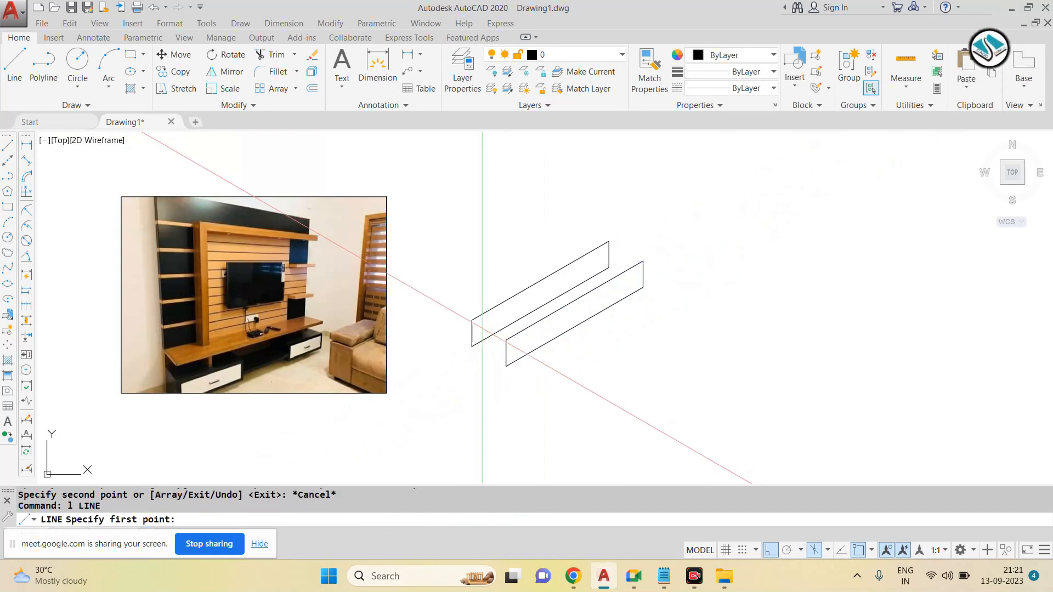
scroll(459, 308, up, 3)
click(456, 309)
click(543, 360)
key(Escape)
key(Return)
click(457, 377)
click(544, 426)
key(Escape)
scroll(544, 426, down, 2)
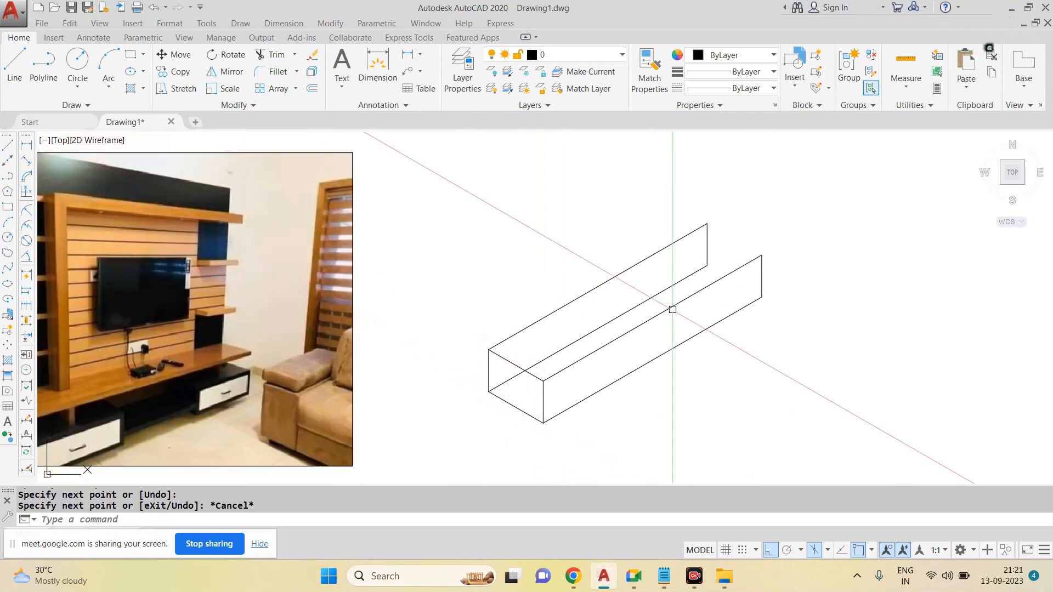
key(Return)
click(707, 223)
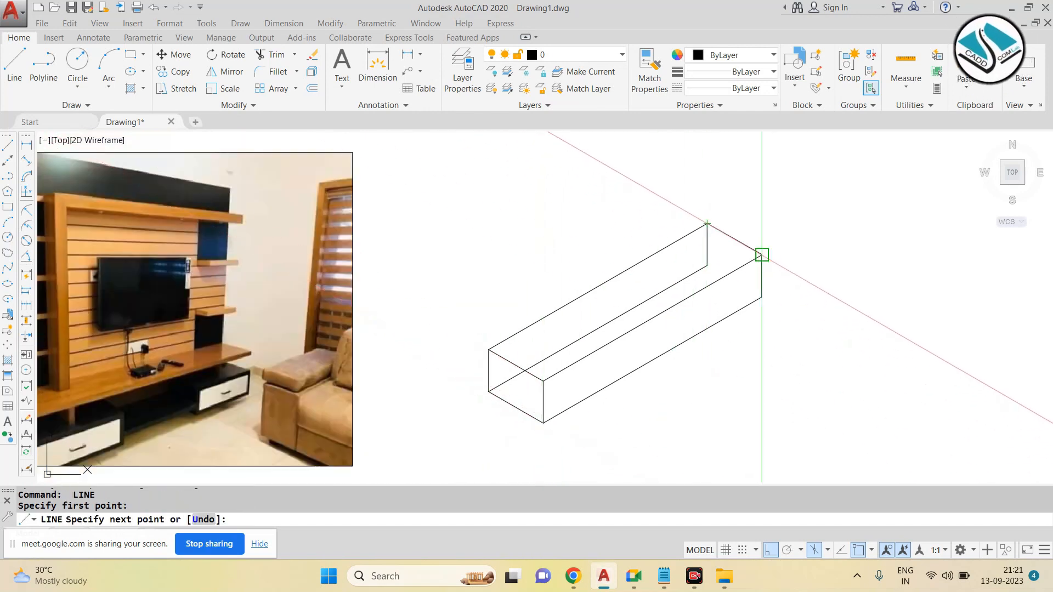
click(762, 254)
key(Escape)
Step: Erase the hidden far vertical and lower rear edges so the base reads as a solid box
scroll(652, 305, up, 2)
click(747, 225)
click(720, 240)
text(e)
click(642, 298)
text(e)
key(Escape)
scroll(510, 340, down, 4)
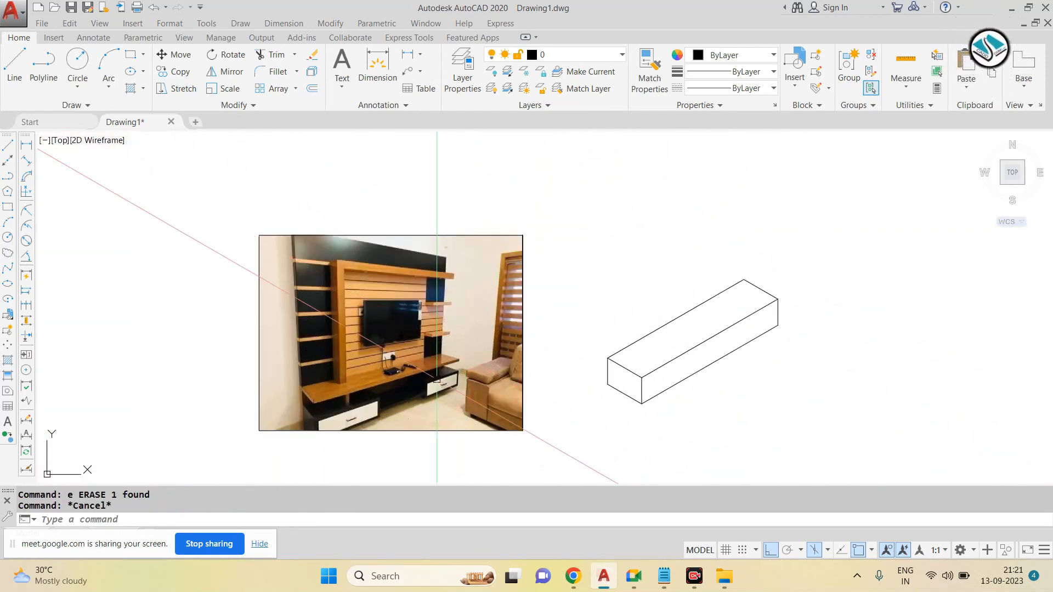
Step: Draw a 6' vertical line up from the box's rear lower corner at the near end, continuing with an overlong 30° line from its upper end
scroll(368, 425, up, 2)
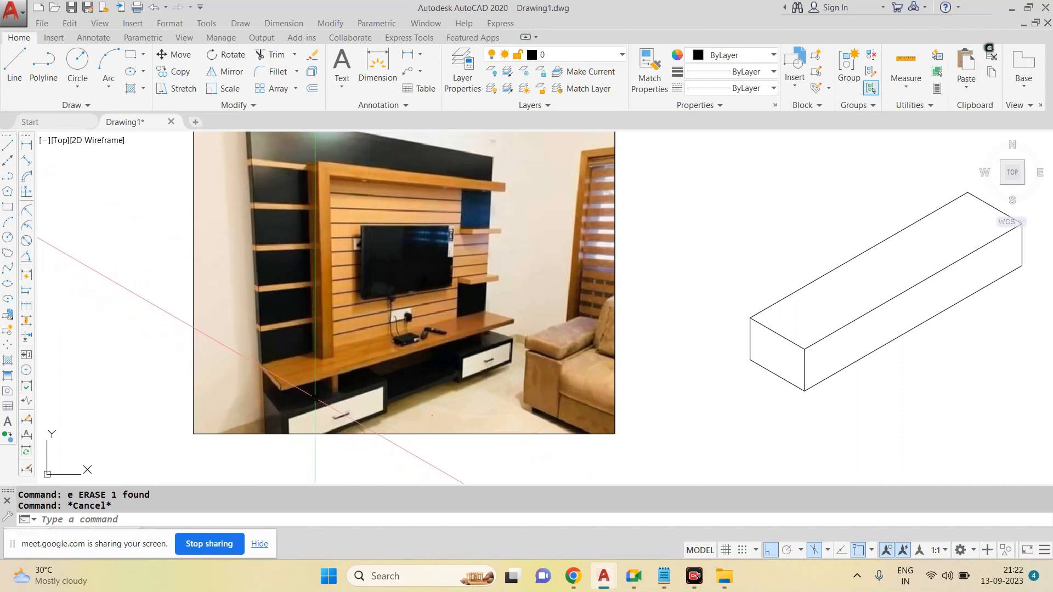
scroll(301, 384, down, 1)
scroll(574, 288, up, 1)
text(l)
key(Return)
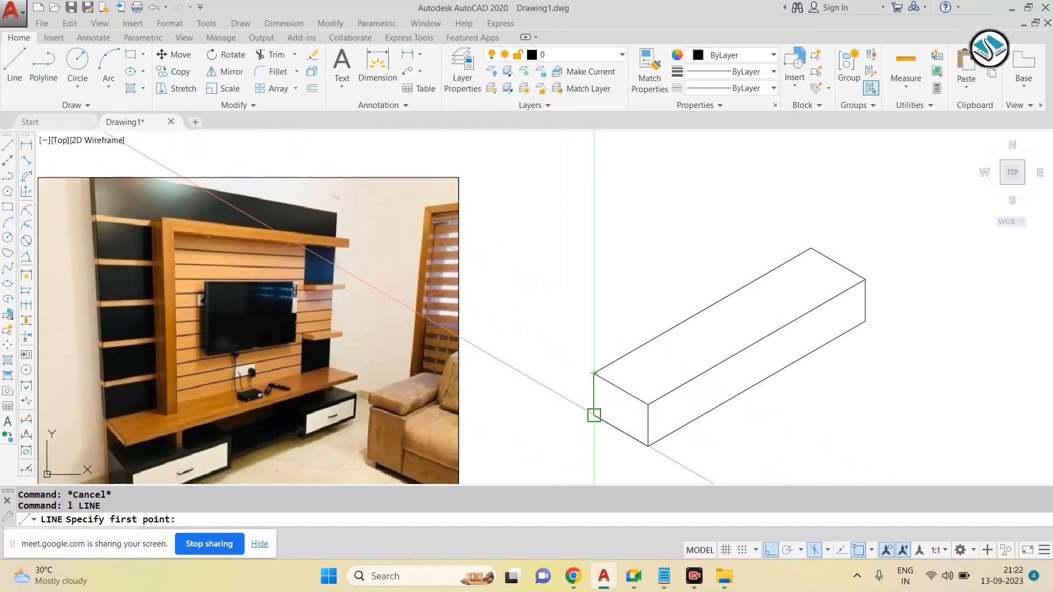
click(594, 415)
scroll(594, 415, down, 4)
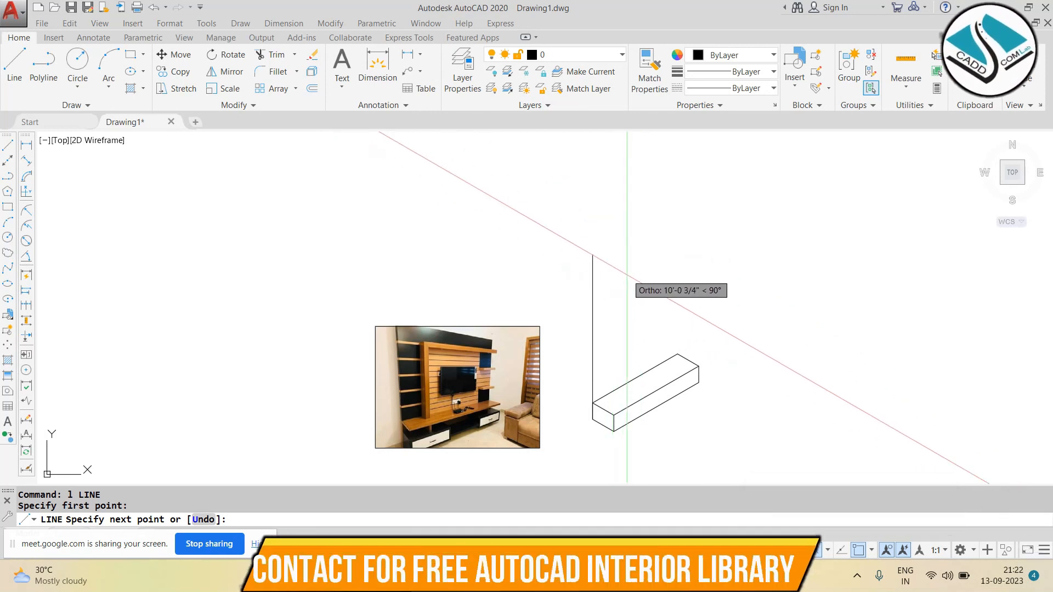
text(')
key(Return)
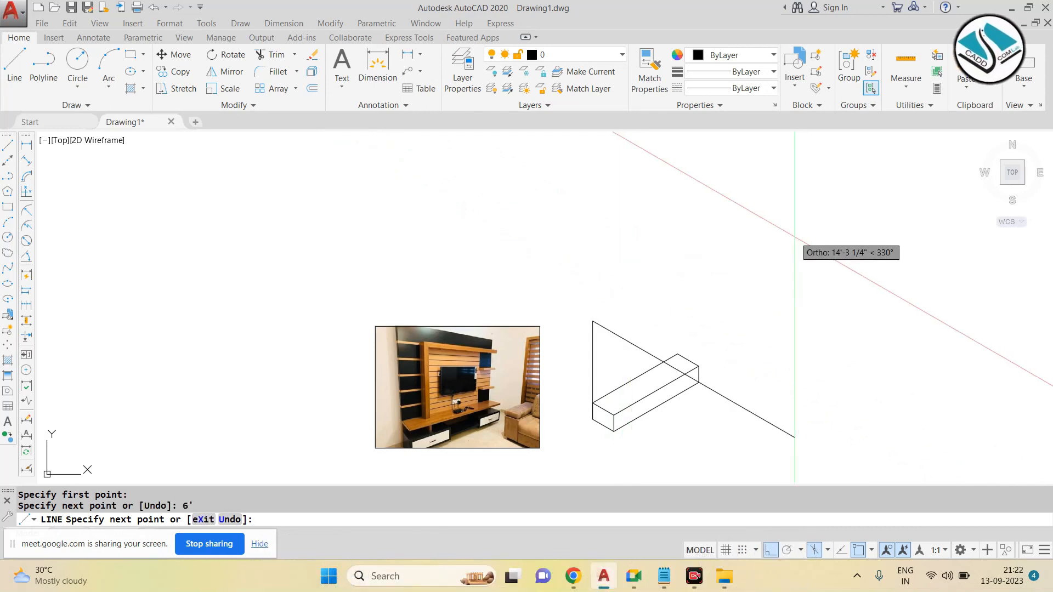
click(763, 223)
key(Escape)
Step: Draw a vertical line up from the box's far rear upper corner, crossing the panel's 30° upper line
key(Return)
click(677, 354)
key(Escape)
key(Return)
click(677, 354)
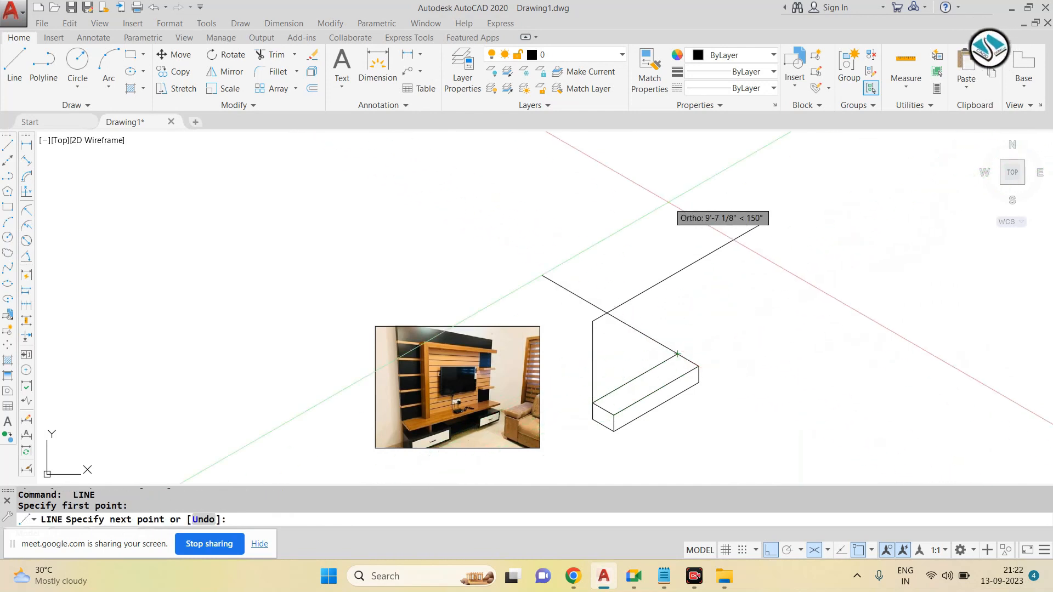
click(677, 184)
key(Escape)
Step: Trim the overhanging ends where the back panel's upper edge and far vertical cross
text(tr)
key(Return)
key(Return)
click(701, 212)
click(637, 244)
click(732, 227)
click(703, 303)
key(Escape)
Step: Examine the dark frame around the white drawer fronts in the reference image against the drawn base box
scroll(586, 334, up, 4)
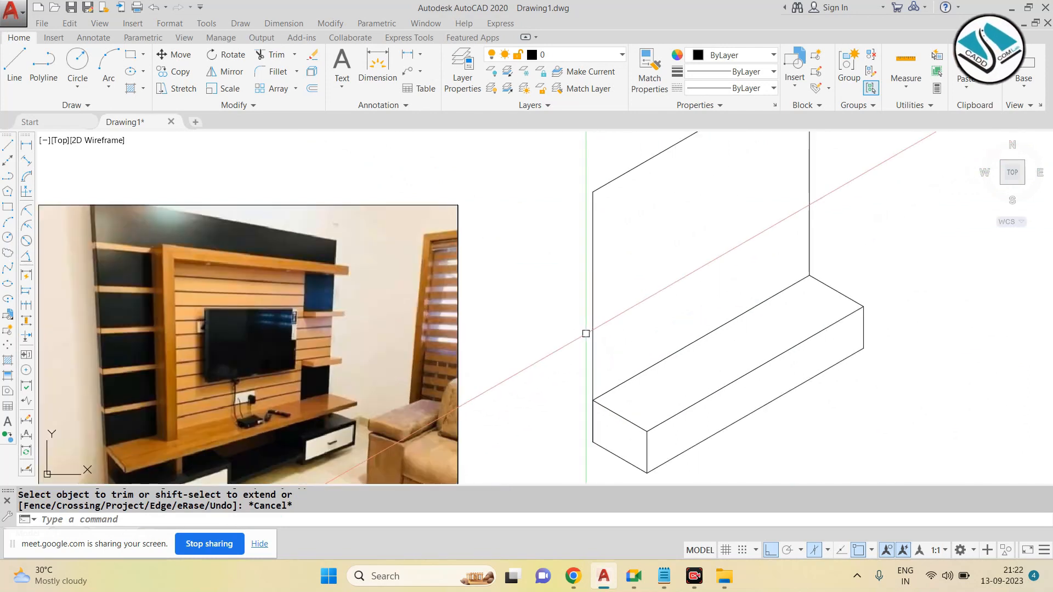
scroll(586, 333, down, 2)
scroll(339, 420, up, 8)
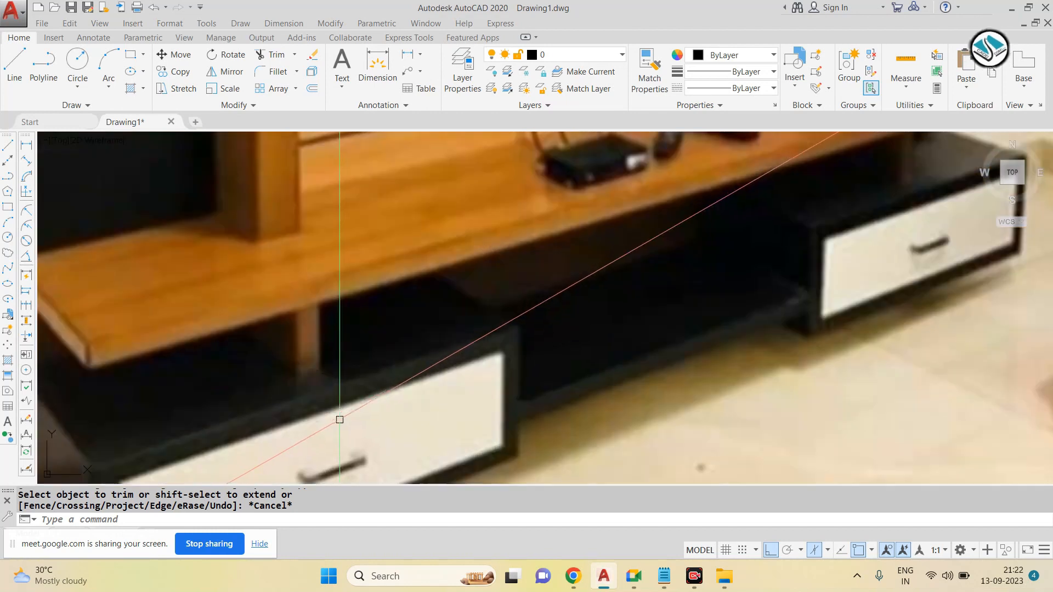
scroll(340, 419, down, 5)
scroll(278, 397, up, 6)
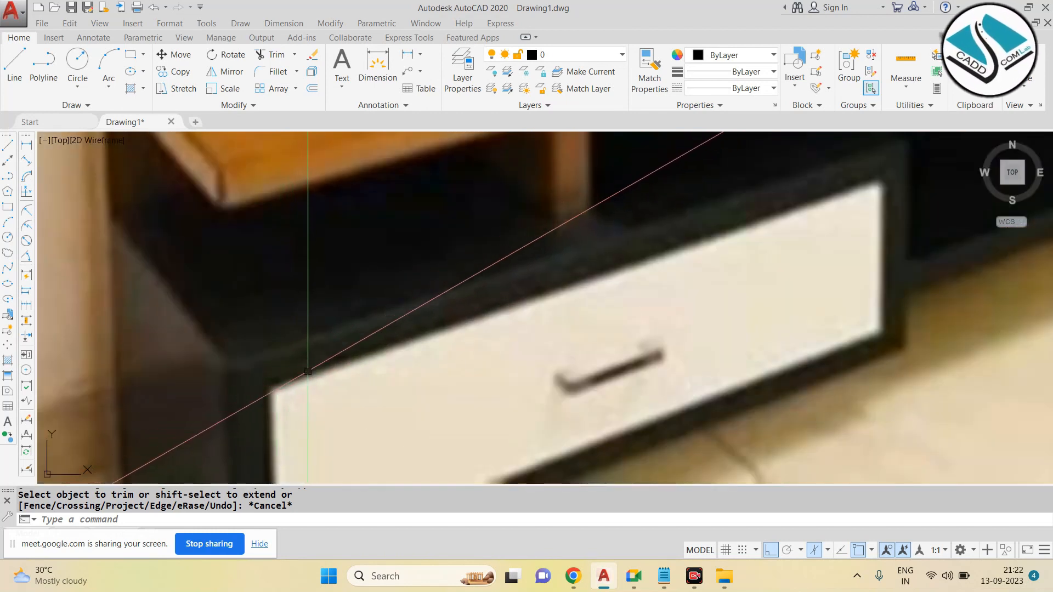
scroll(752, 278, down, 5)
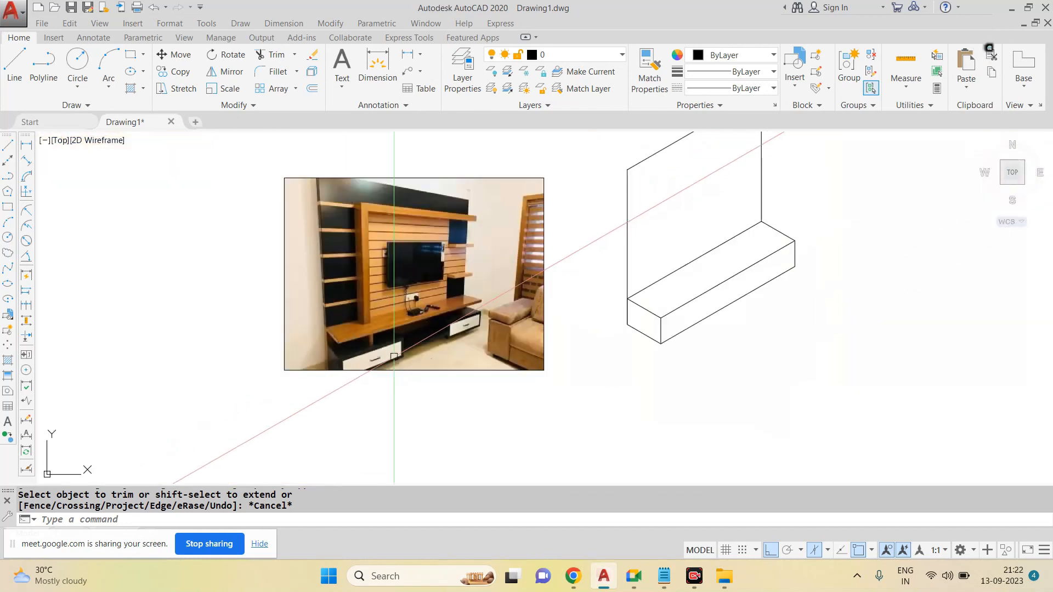
scroll(752, 278, up, 3)
scroll(548, 341, down, 2)
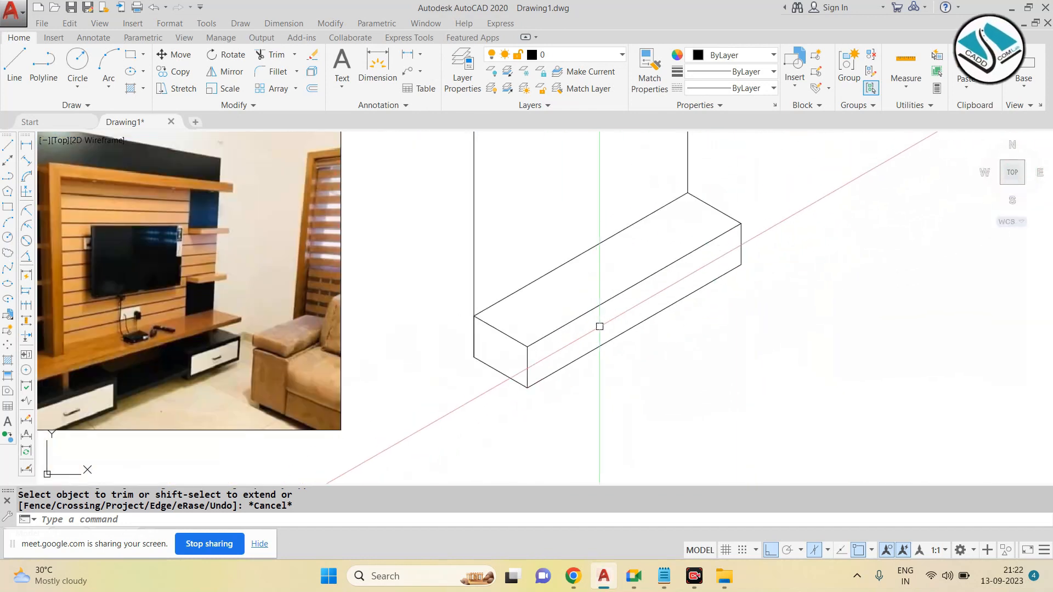
key(Return)
text(1)
key(Return)
scroll(602, 325, up, 3)
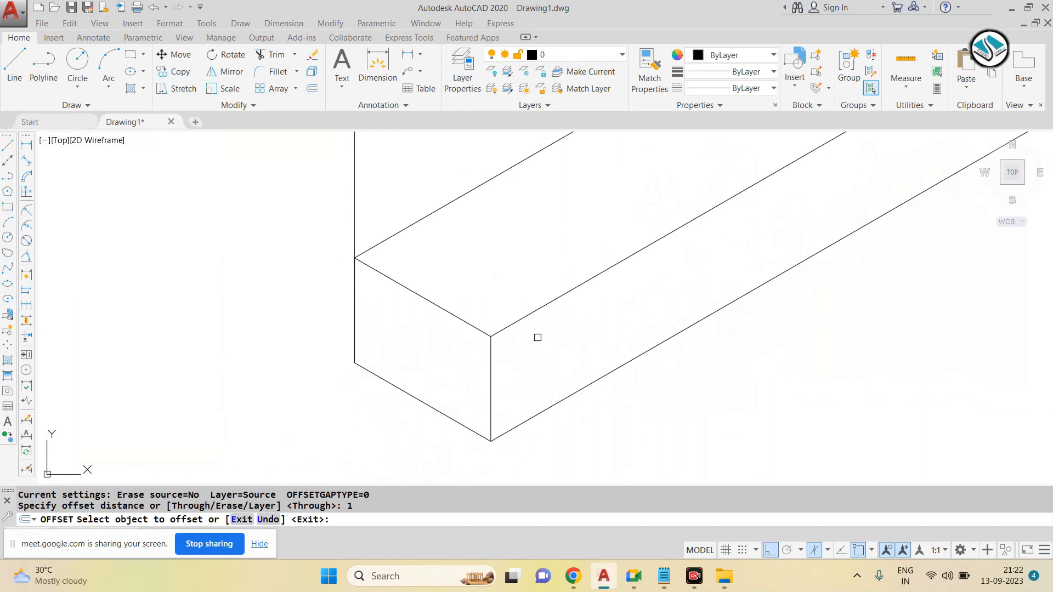
click(533, 311)
key(Escape)
Step: Offset the four edges of the base box's long front face 2" inward
text(o)
key(Return)
text(2)
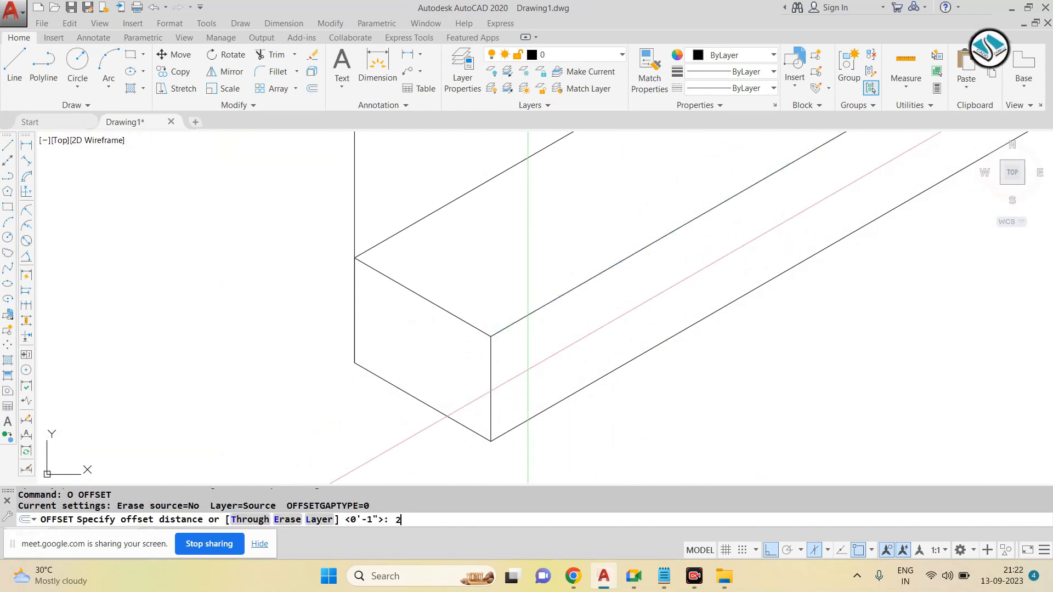
key(Return)
click(536, 316)
click(533, 364)
click(493, 382)
click(554, 378)
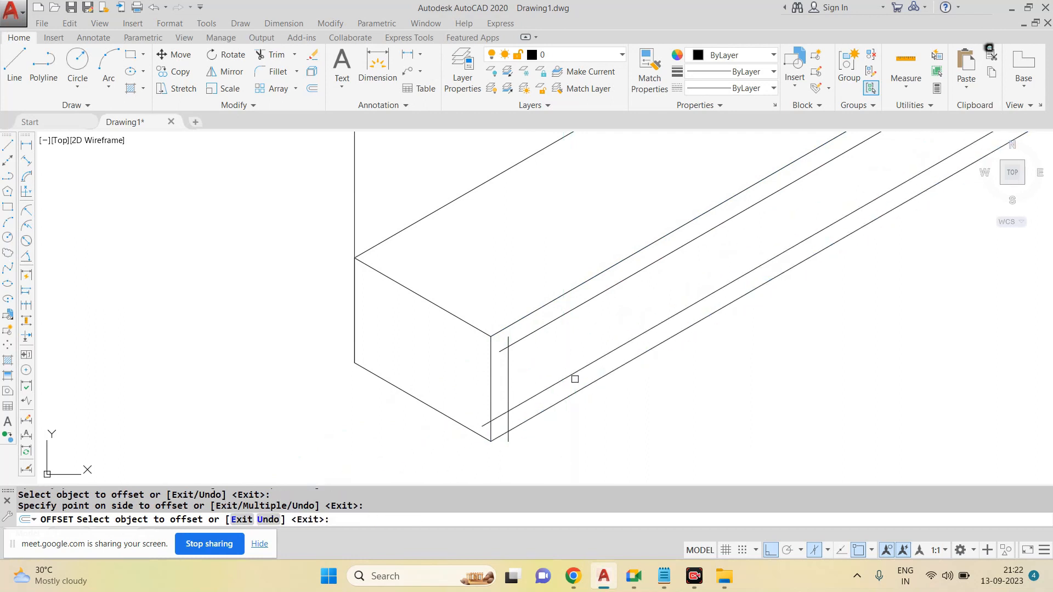
scroll(583, 378, down, 2)
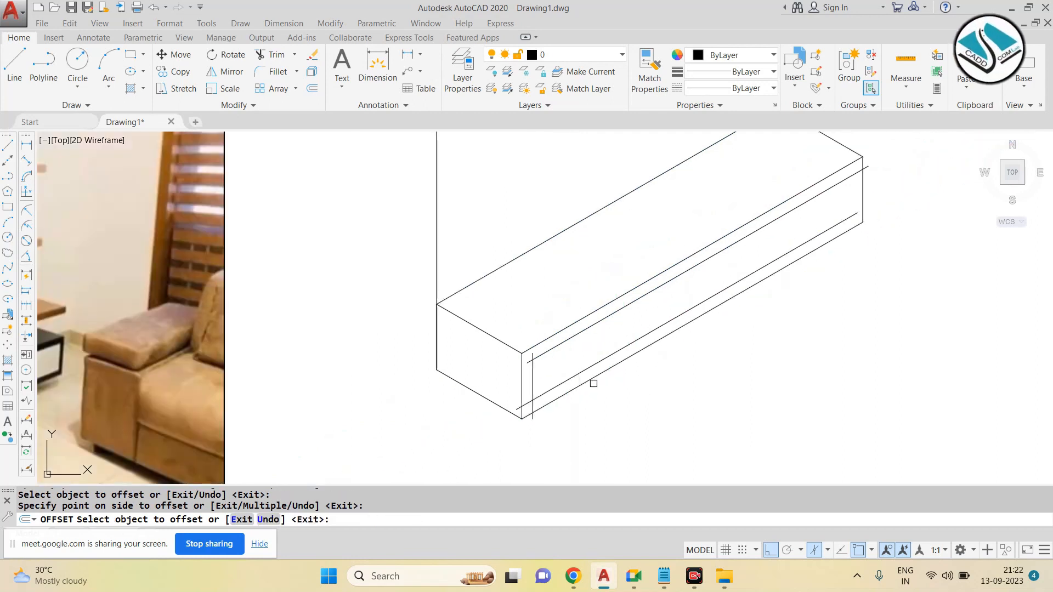
click(862, 187)
click(797, 229)
key(Escape)
Step: Trim the crossing offset lines at both near-end corners of the front face's inner frame
text(tr)
key(Return)
key(Return)
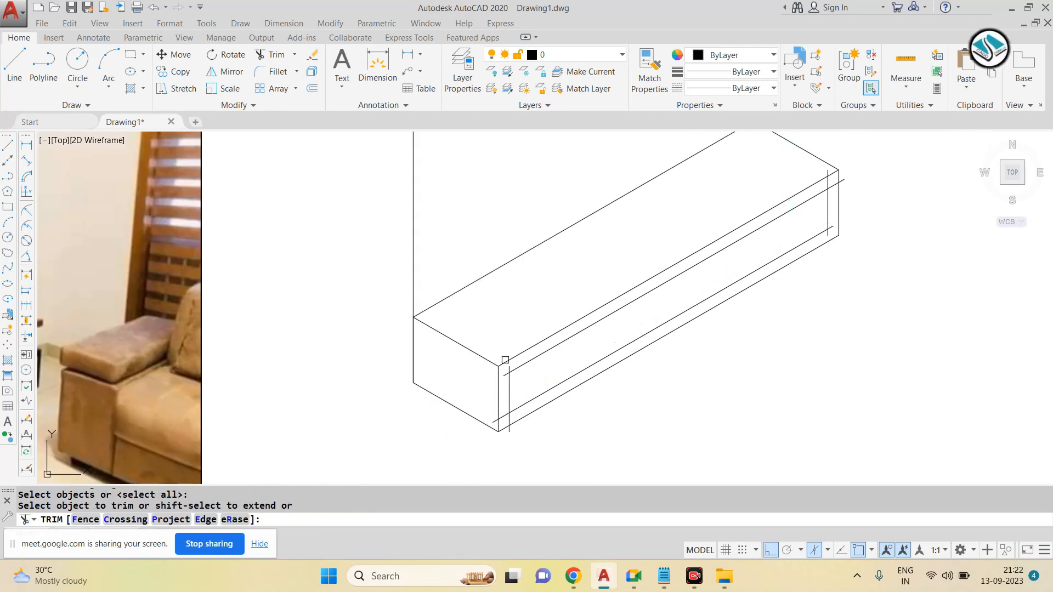
scroll(510, 362, up, 3)
click(517, 346)
scroll(533, 303, down, 4)
scroll(518, 374, up, 4)
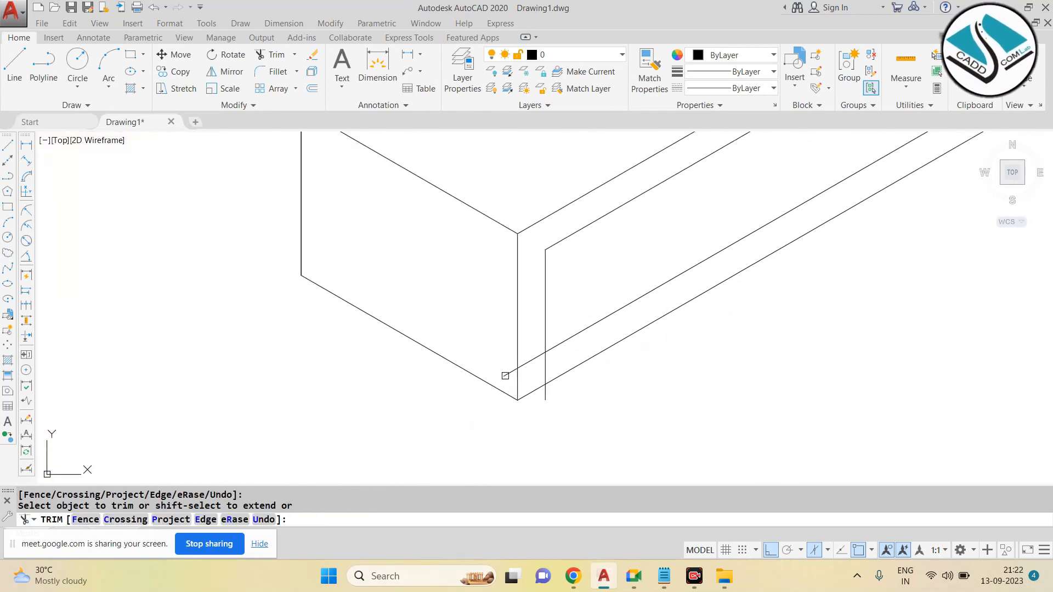
click(507, 374)
scroll(547, 368, down, 4)
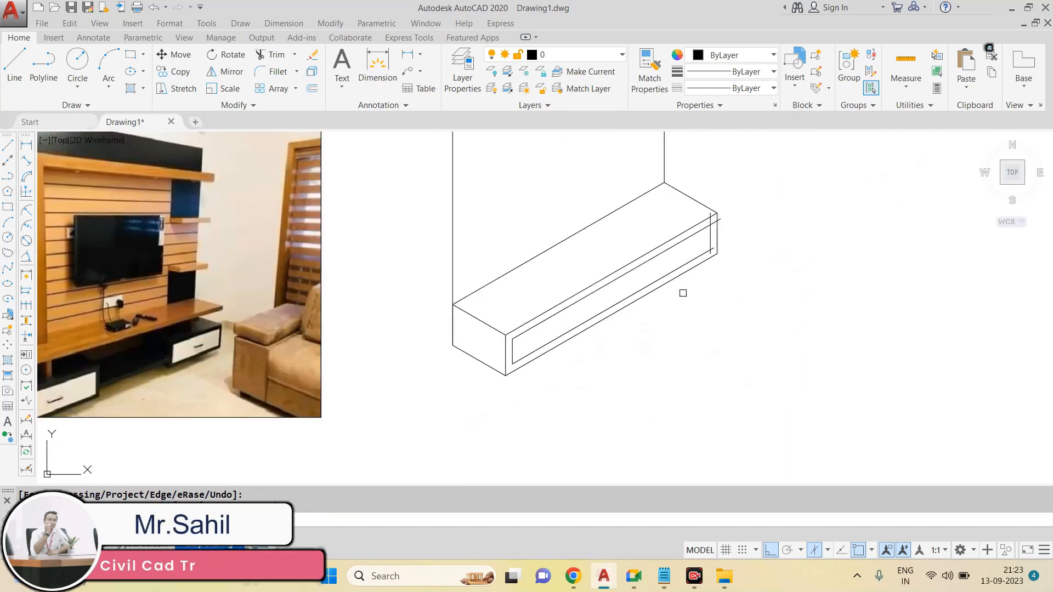
Step: Trim the crossing offset lines at both far-end corners to close the inner frame
scroll(703, 216, up, 5)
click(642, 212)
click(675, 248)
click(633, 253)
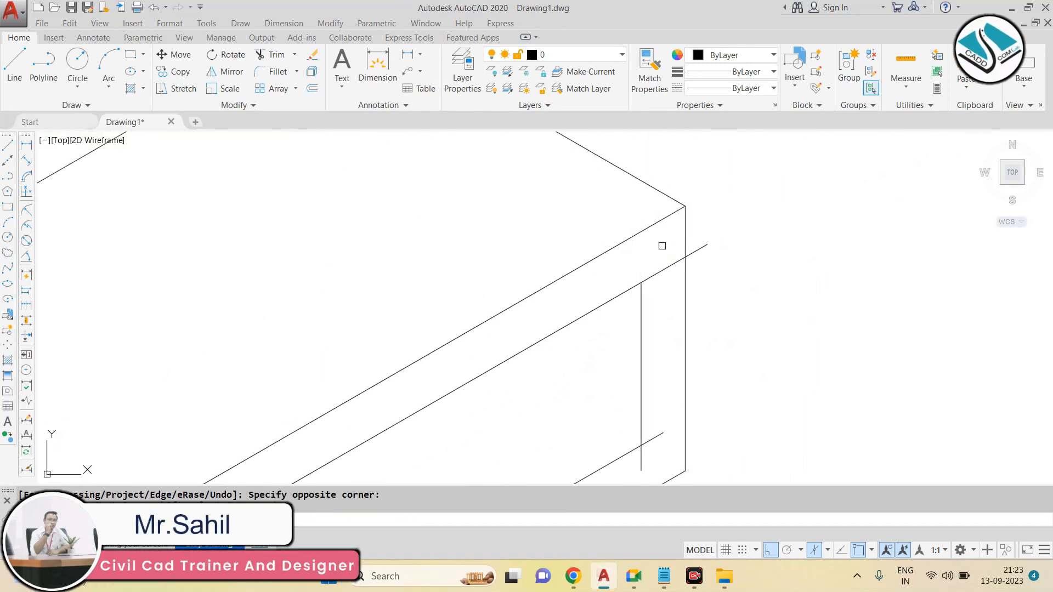
click(655, 277)
scroll(646, 238, down, 4)
scroll(647, 332, up, 4)
click(629, 298)
click(642, 271)
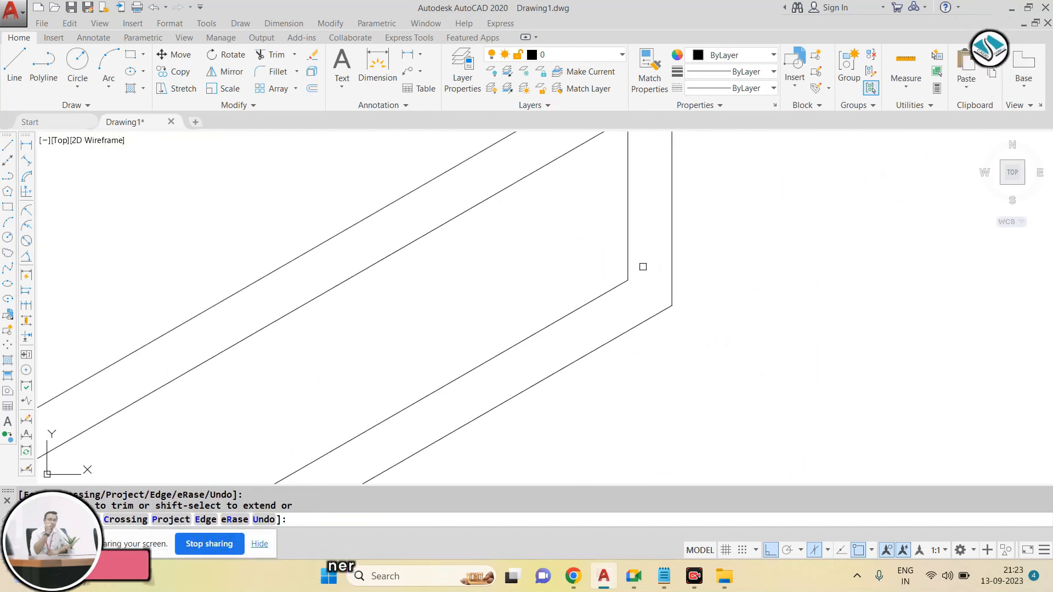
scroll(653, 261, down, 8)
key(Escape)
scroll(592, 340, down, 2)
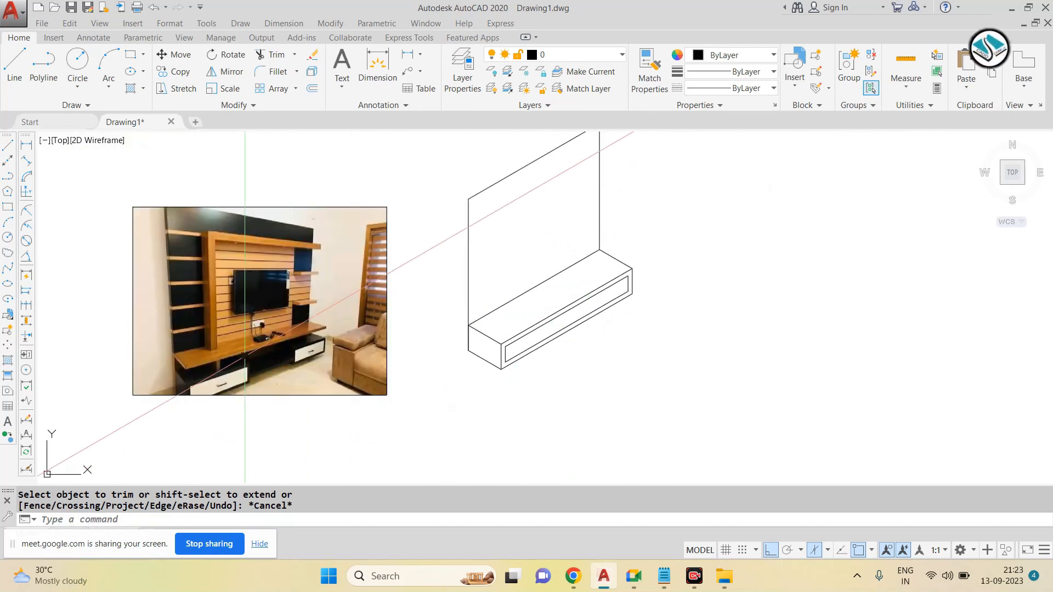
Step: Draw a vertical line between the midpoints of the front face's lower and upper outer edges
scroll(234, 378, up, 2)
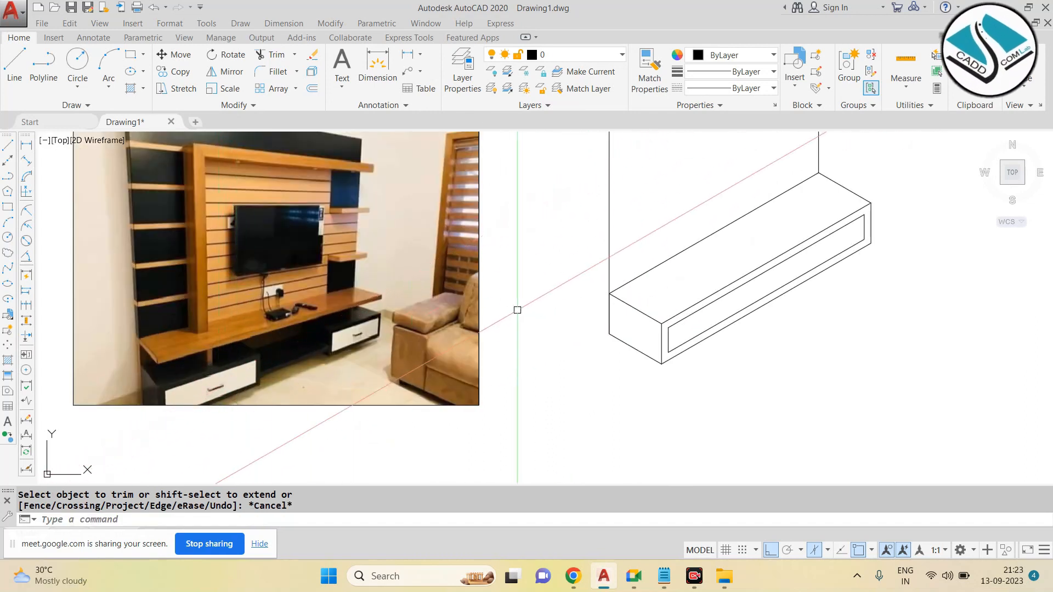
text(l)
key(Return)
scroll(521, 291, down, 2)
scroll(658, 278, up, 2)
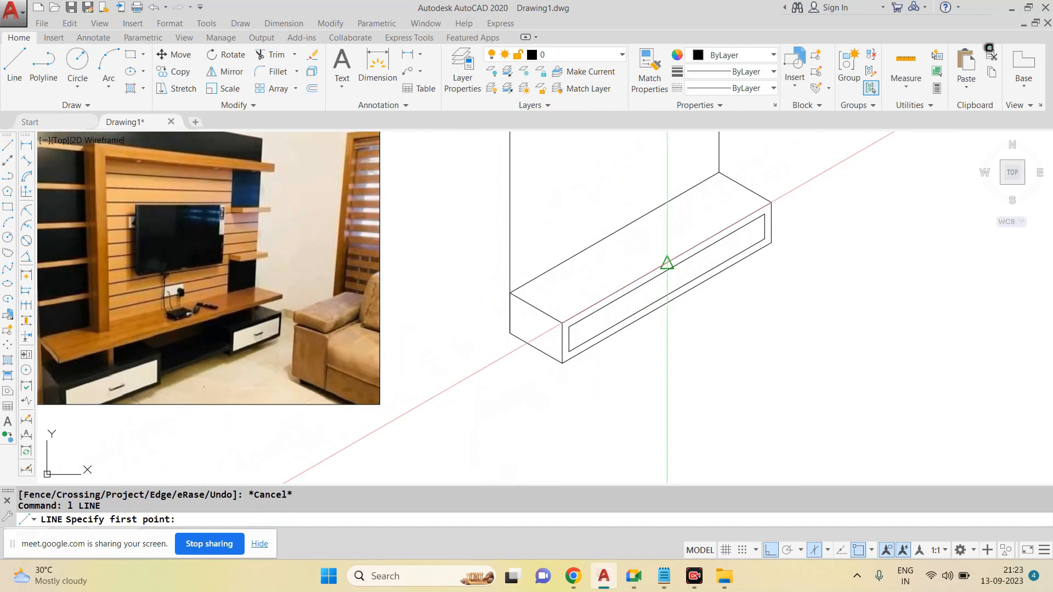
click(667, 303)
click(667, 262)
key(Escape)
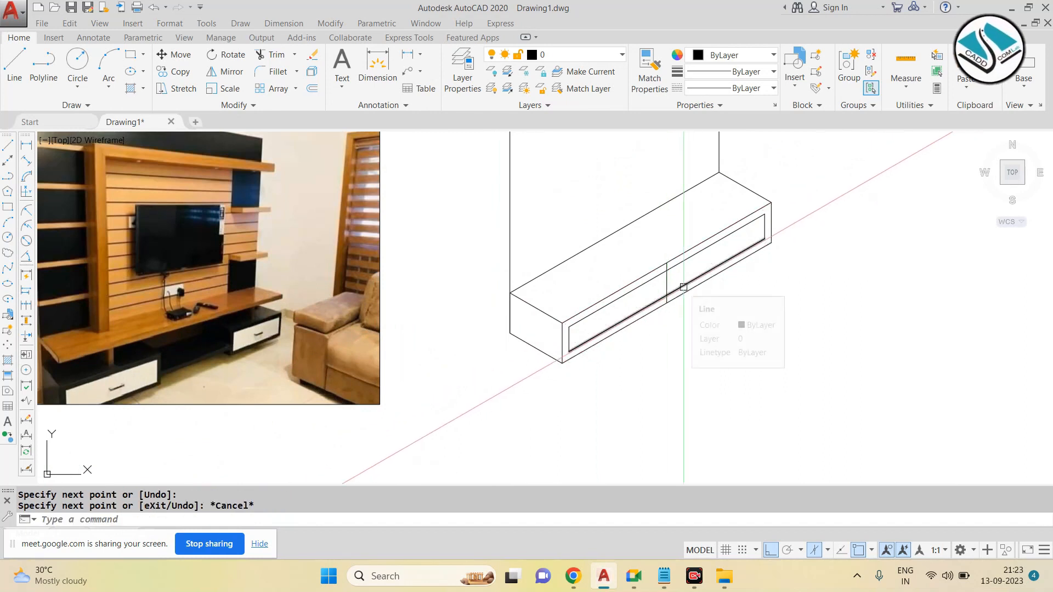
text(o)
key(Return)
text(1')
key(Return)
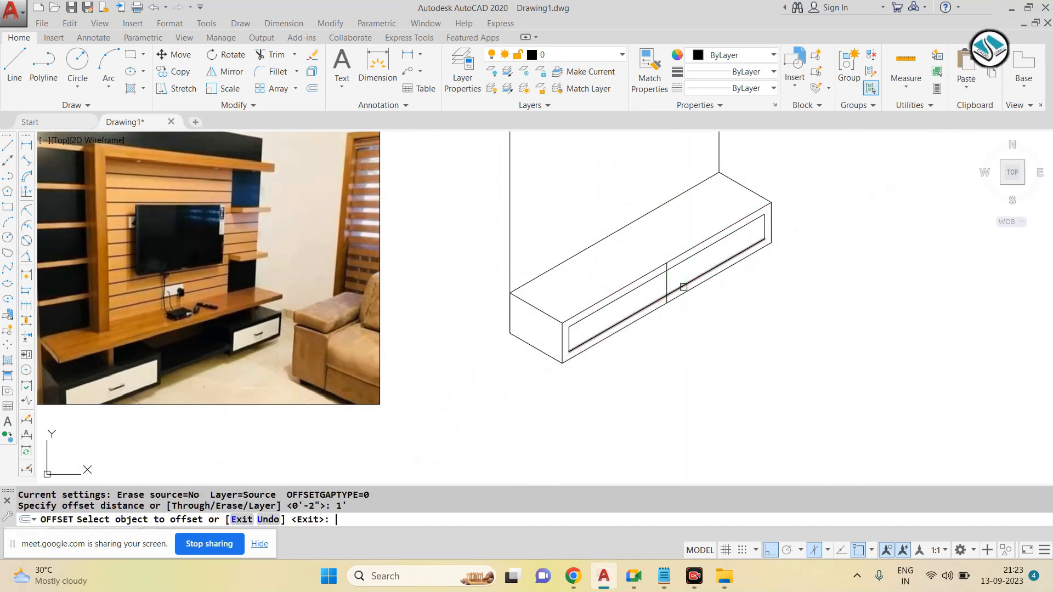
scroll(684, 287, up, 2)
click(658, 278)
key(Escape)
key(Escape)
key(Escape)
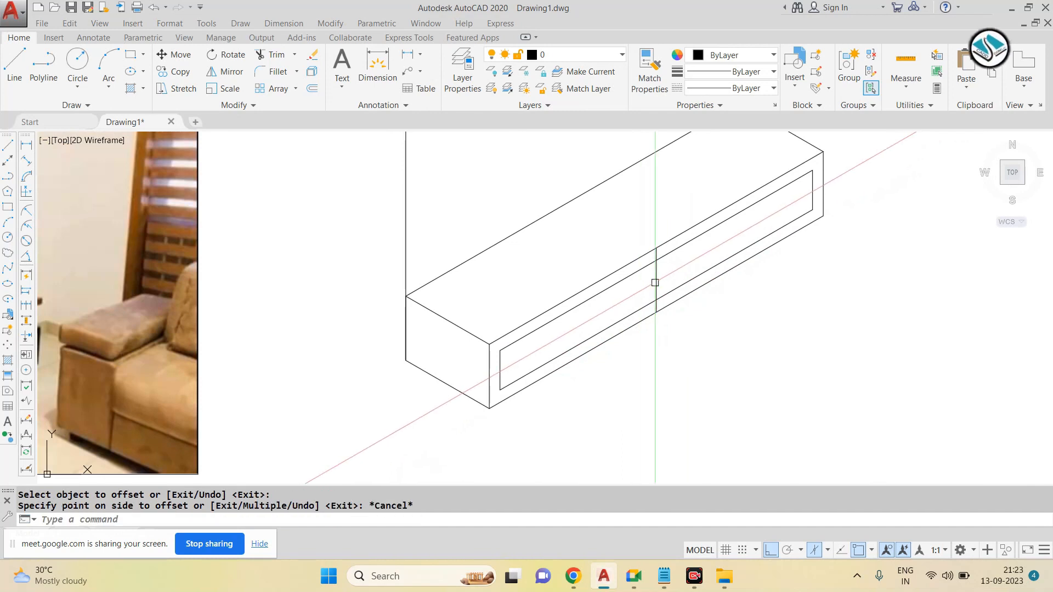
Step: Copy the vertical centre line of the long front face 1' to each side along the face
click(665, 267)
click(639, 283)
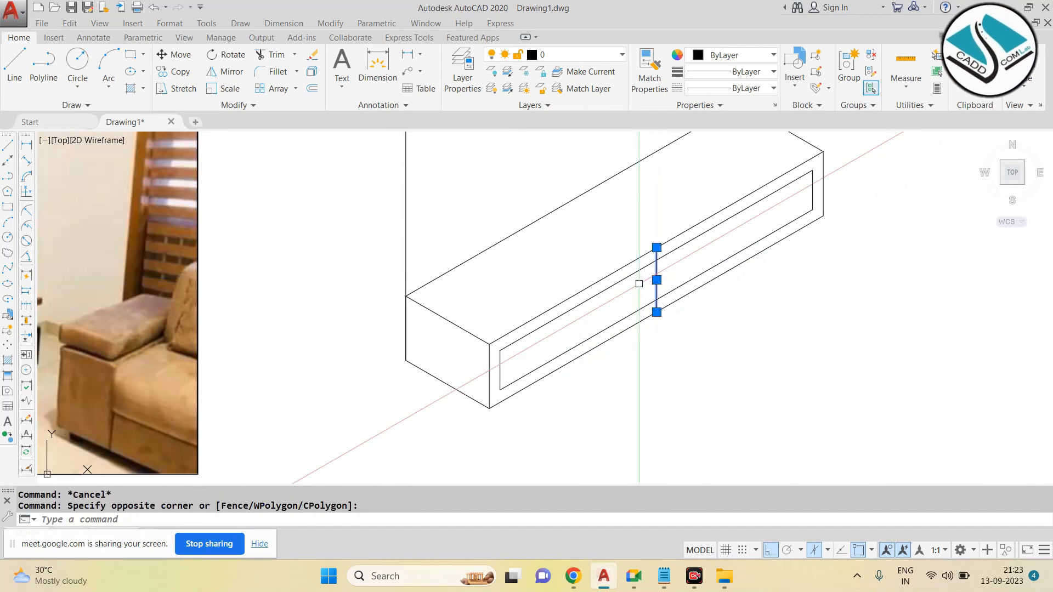
text(co)
key(Return)
click(657, 279)
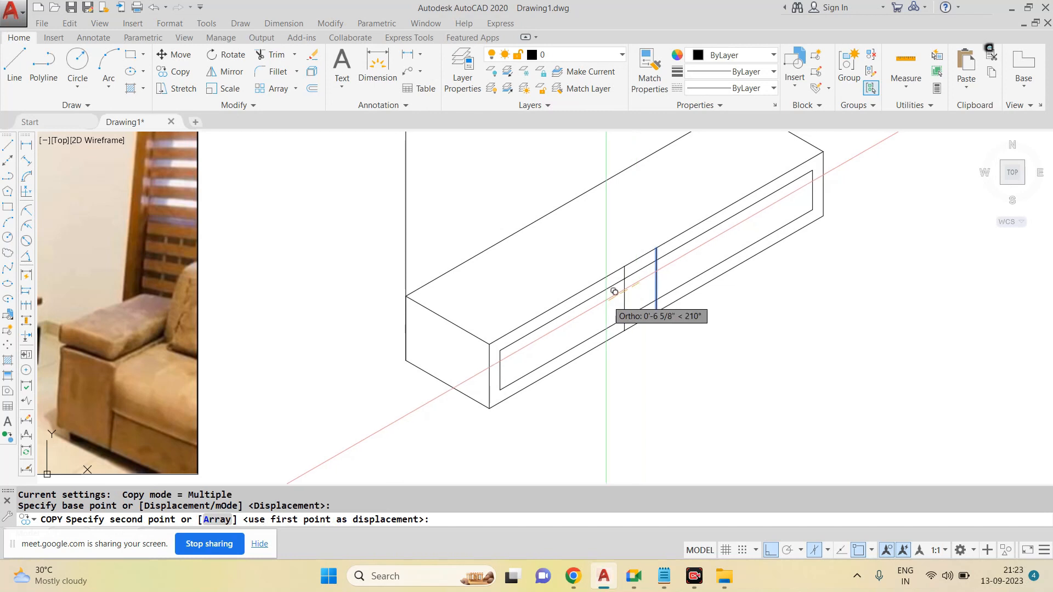
text(1')
key(Return)
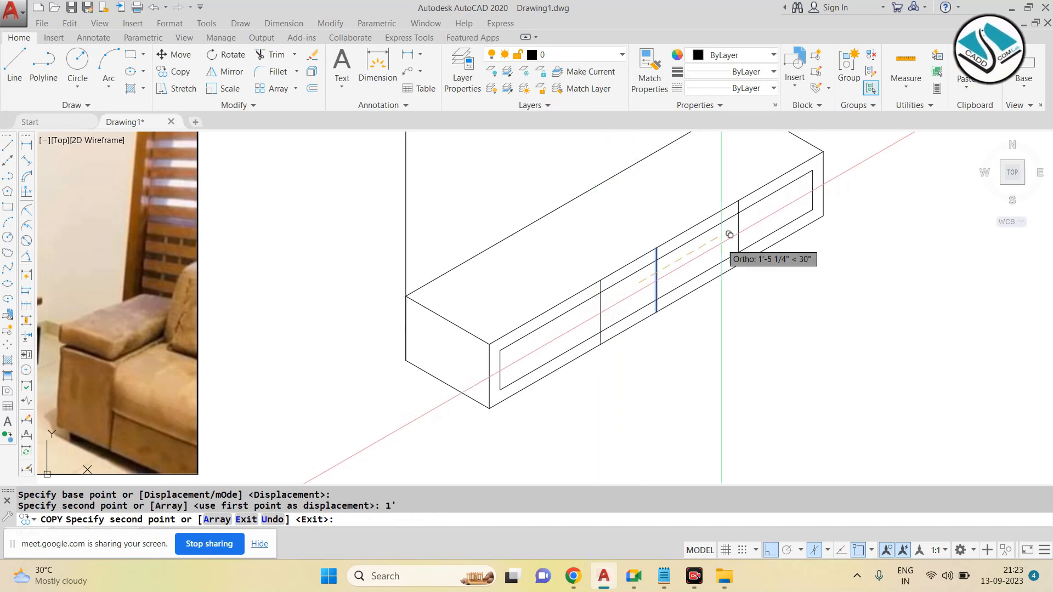
text(1')
key(Return)
key(Escape)
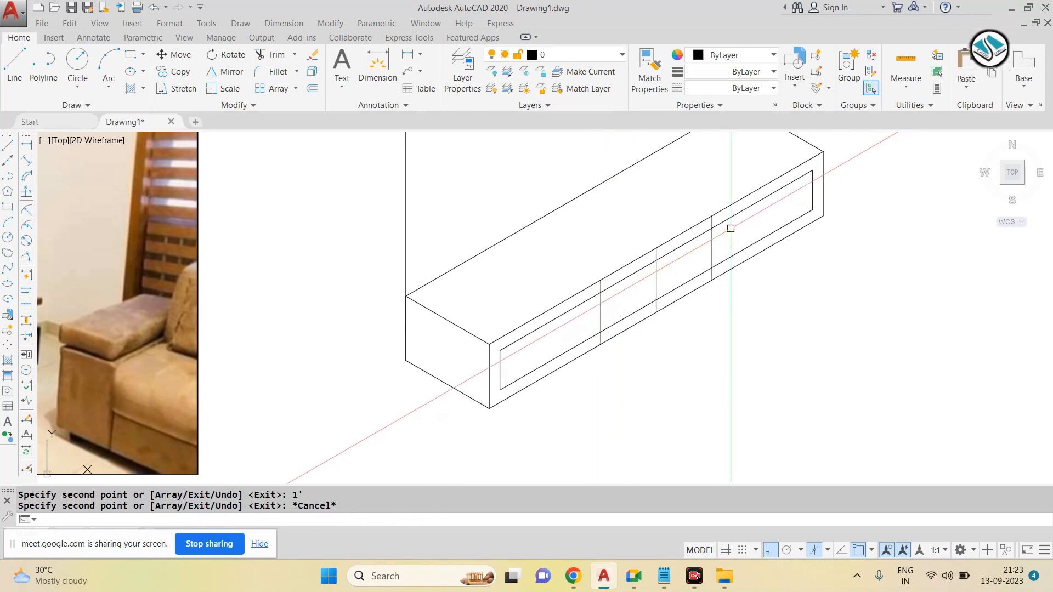
Step: Trim the front face's outer and inner frame edges between the two outer divider lines to open the middle bay
scroll(731, 228, down, 2)
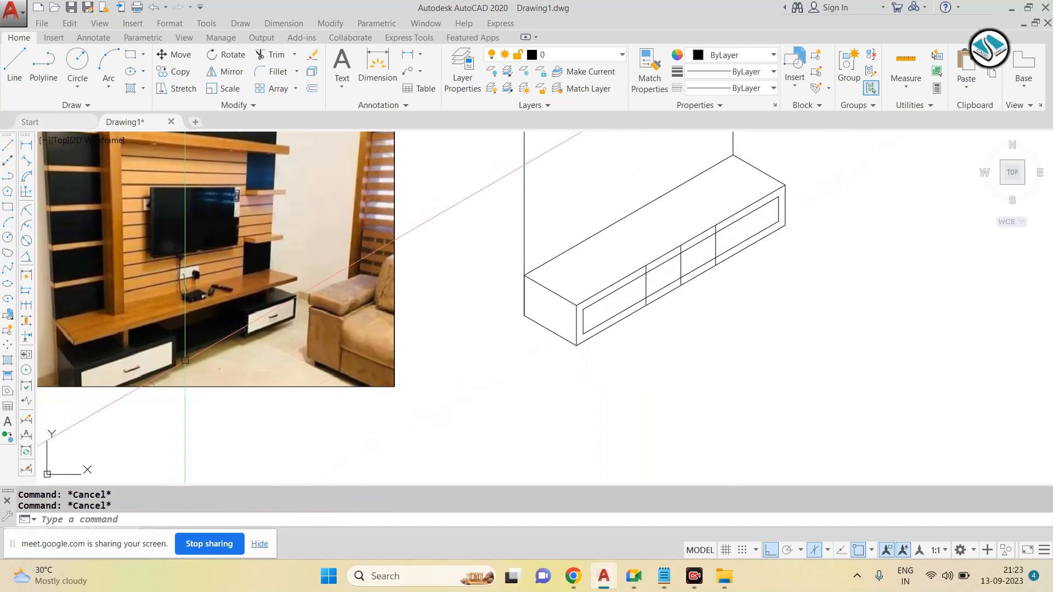
scroll(185, 360, up, 3)
scroll(214, 317, down, 4)
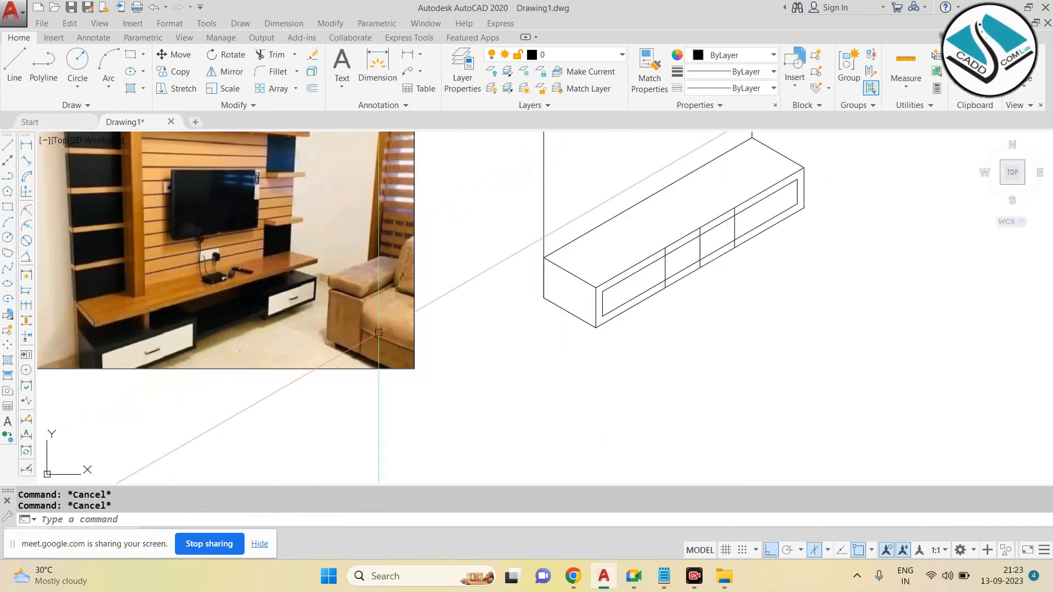
scroll(737, 226, up, 3)
text(tr)
key(Return)
key(Return)
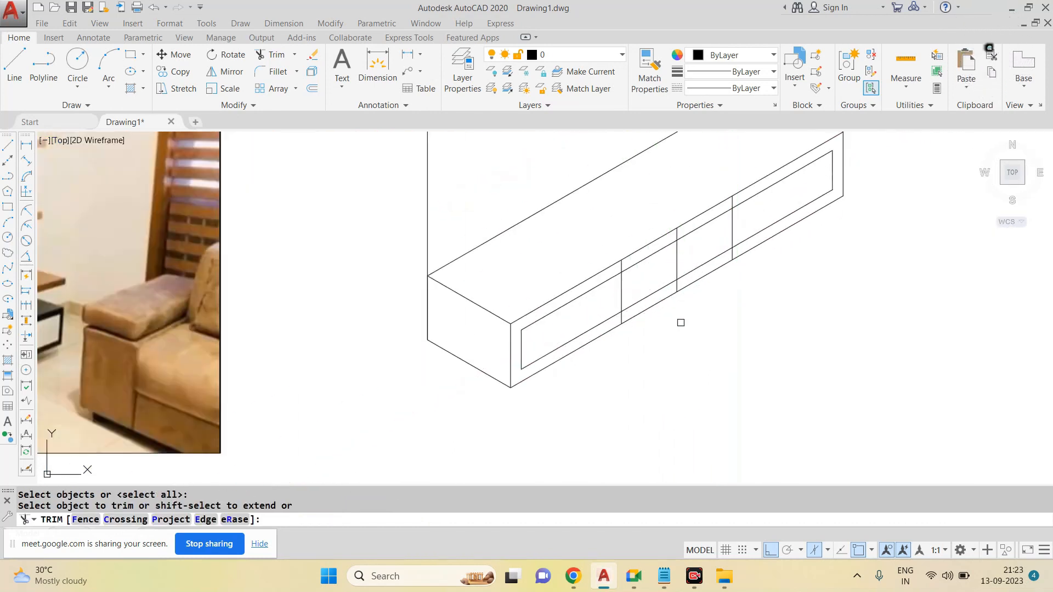
scroll(663, 317, down, 2)
scroll(136, 336, up, 3)
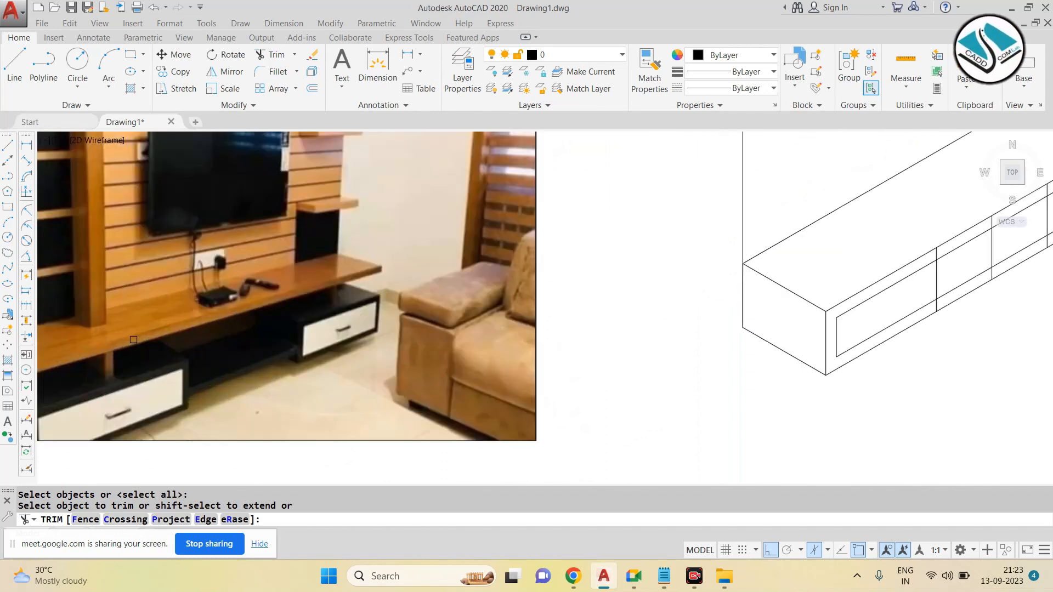
scroll(150, 332, down, 3)
scroll(704, 261, up, 2)
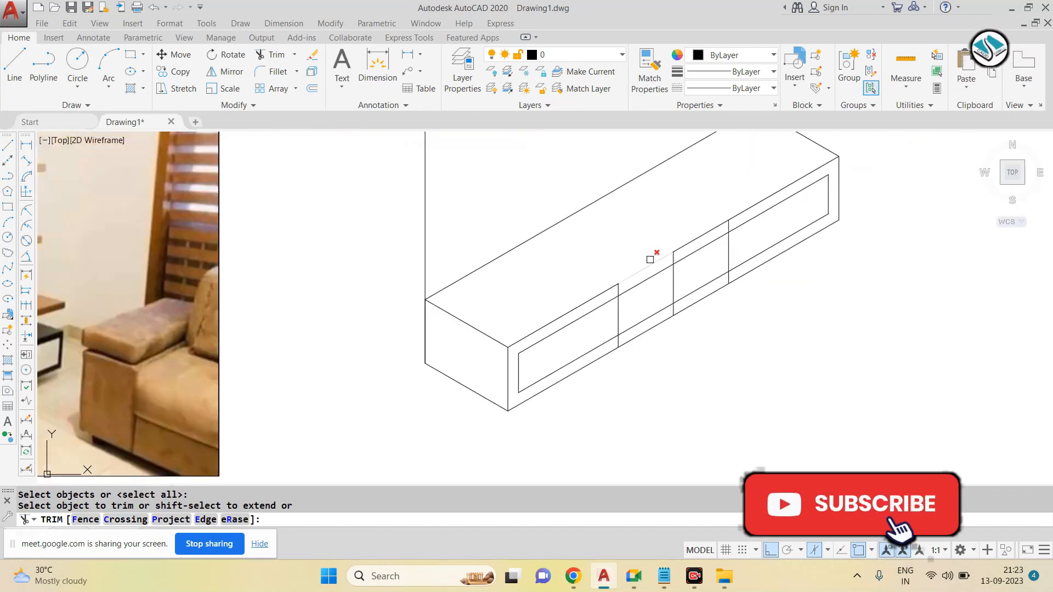
click(652, 260)
click(649, 258)
click(641, 338)
click(718, 312)
click(695, 226)
key(Escape)
Step: Erase the leftover centre divider line between the two drawer fronts
click(684, 245)
click(653, 308)
text(e)
key(Return)
scroll(636, 311, down, 1)
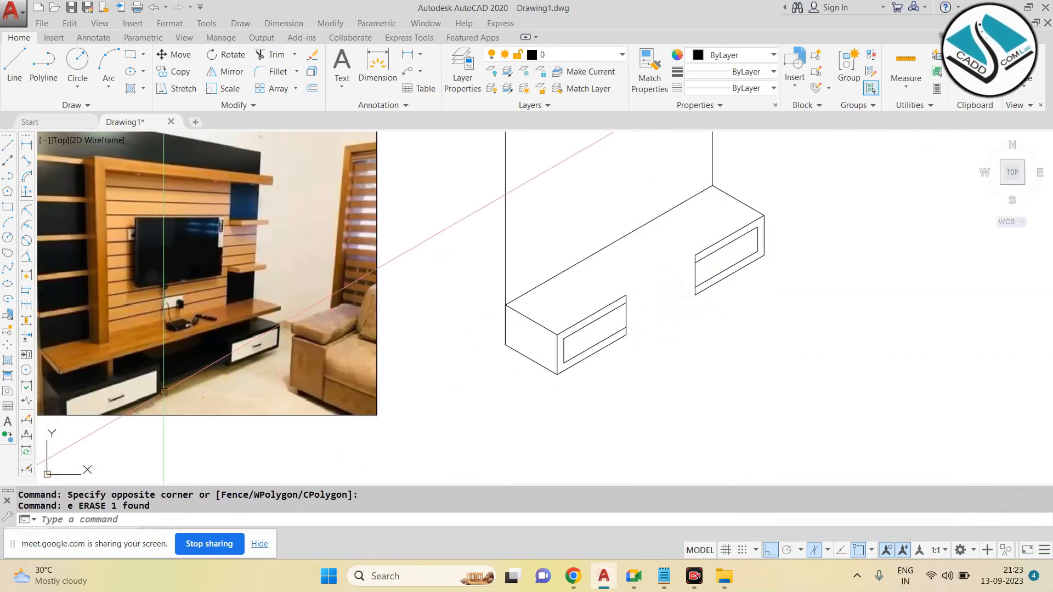
Step: Try copying the near drawer front's vertical edge beside the open bay by 1"
scroll(149, 392, up, 4)
scroll(192, 366, down, 2)
mouse_move(914, 293)
middle_down()
mouse_move(488, 313)
mouse_move(499, 307)
middle_up()
key(Escape)
scroll(499, 307, up, 2)
click(494, 293)
text(co)
key(Return)
click(494, 291)
text(1)
key(Return)
key(Escape)
Step: Erase the 1" copy of the near drawer front's vertical edge
click(488, 294)
text(e)
key(Return)
key(Escape)
click(486, 295)
text(e)
key(Return)
Step: Copy the near drawer front's vertical edge beside the open bay 2" inward
click(494, 291)
text(c)
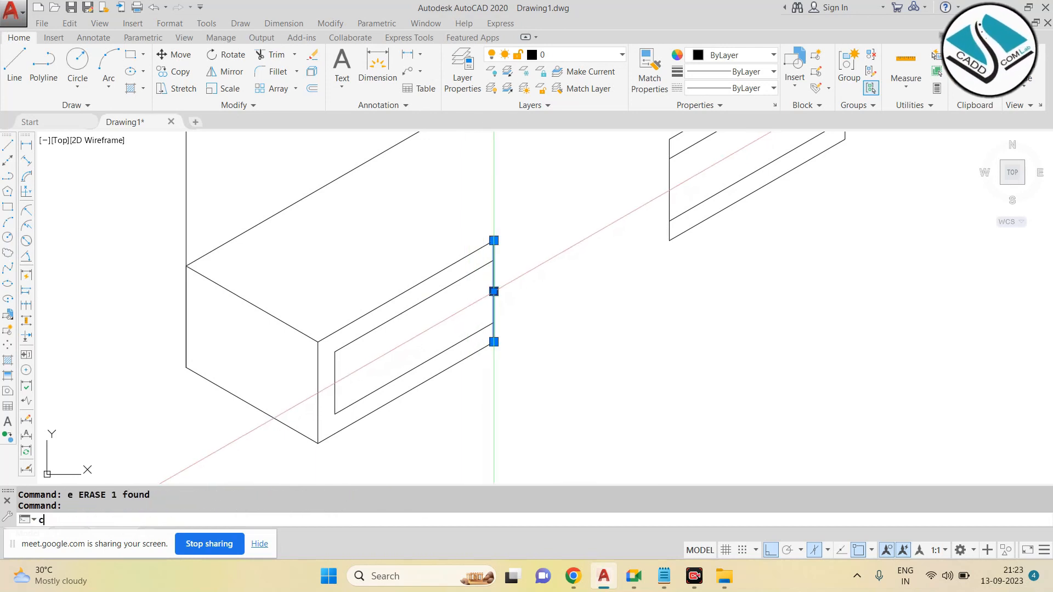
text(o)
key(Return)
click(493, 291)
text(2)
key(Return)
key(Escape)
key(Escape)
Step: Trim the crossing lines at the copied edge to close the near drawer front's inner frame
text(tr)
key(Return)
click(489, 263)
click(489, 263)
click(475, 257)
click(483, 266)
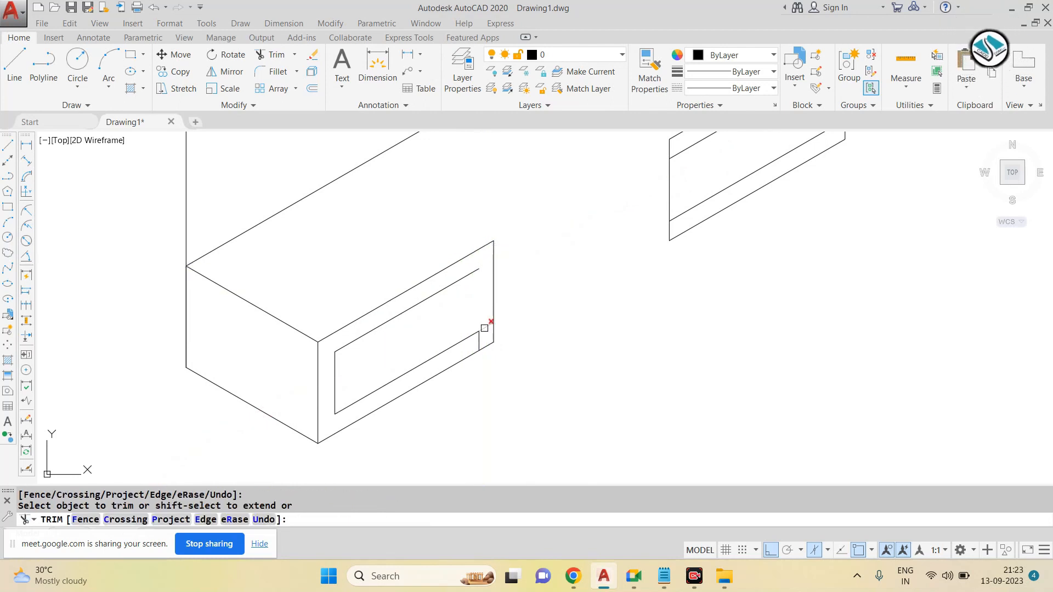
scroll(487, 327, up, 2)
scroll(477, 350, down, 4)
click(598, 246)
scroll(610, 233, up, 2)
key(Escape)
Step: Copy the far drawer front's vertical edge beside the open bay 2" inward
click(600, 262)
click(579, 278)
text(co)
key(Return)
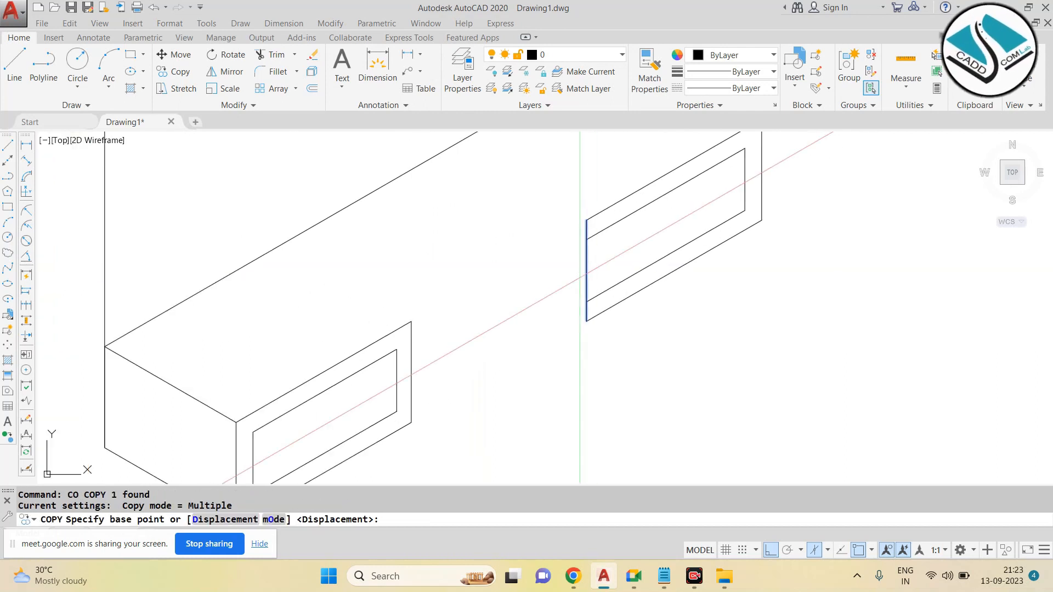
click(586, 270)
text(2)
key(Return)
key(Escape)
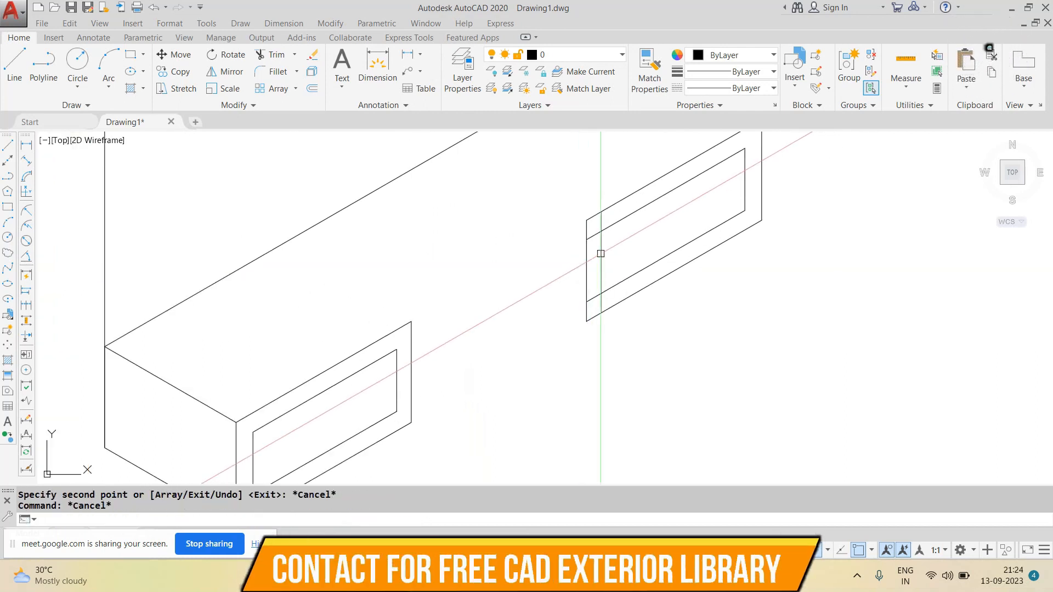
Step: Trim the crossing lines at the copied edge to close the far drawer front's inner frame
text(t)
key(Escape)
text(tr)
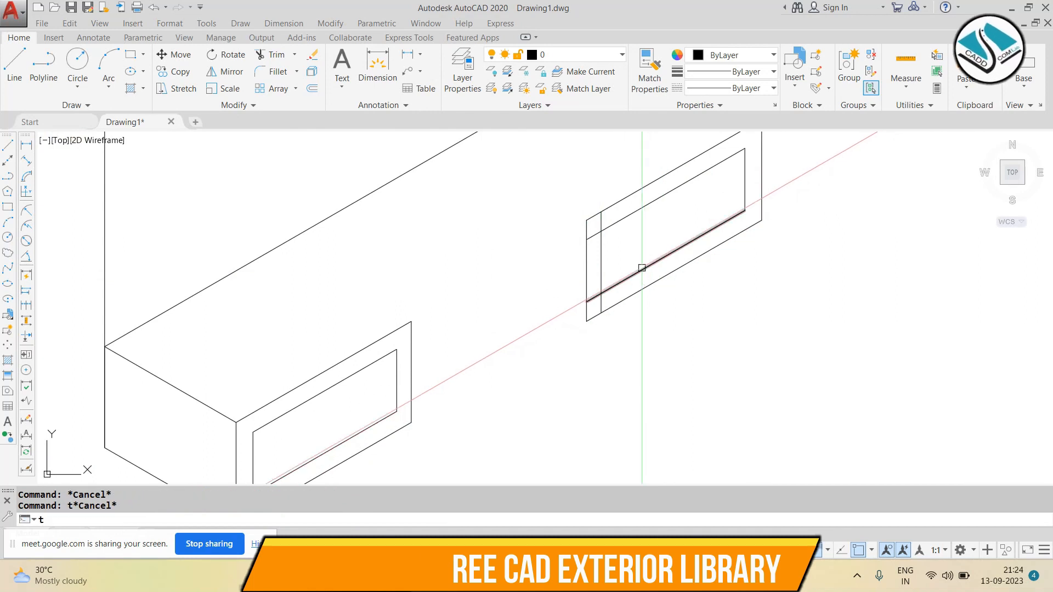
key(Return)
key(Return)
scroll(601, 228, up, 2)
click(601, 222)
click(592, 232)
click(592, 263)
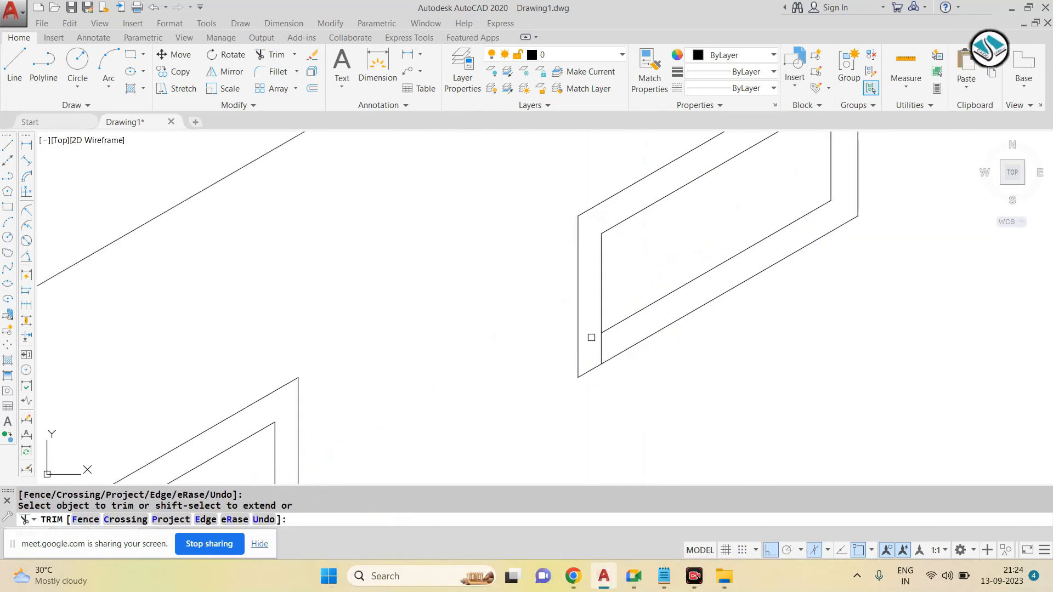
scroll(608, 326, down, 3)
key(Escape)
key(Escape)
Step: Draw depth lines from the far drawer front's upper and lower corners beside the open bay back past the rear edge
scroll(601, 299, down, 1)
text(1)
key(Return)
scroll(538, 310, down, 2)
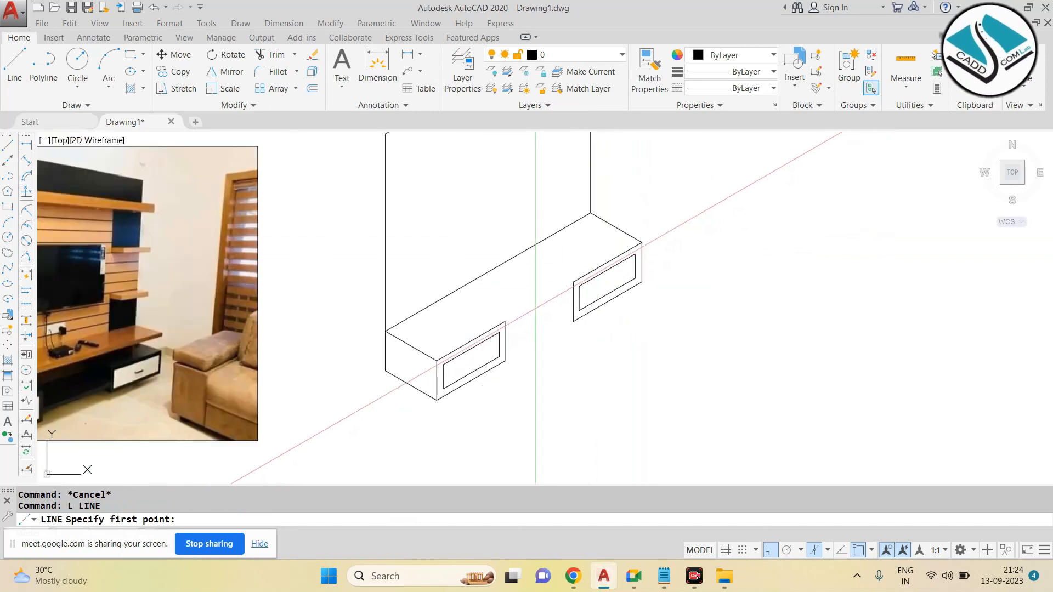
scroll(535, 308, up, 2)
scroll(627, 263, down, 1)
click(628, 263)
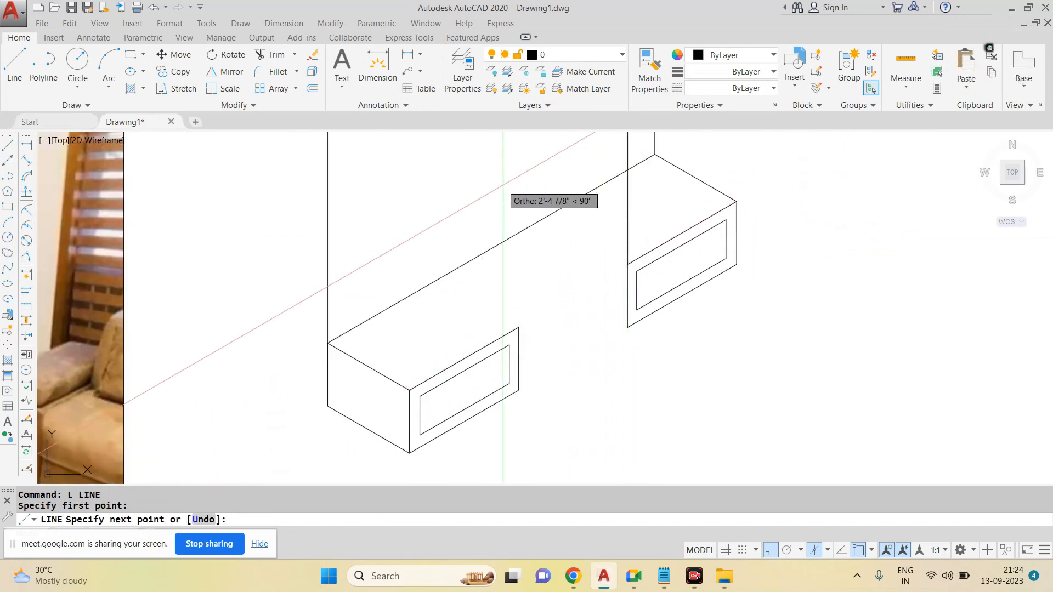
key(F5)
click(483, 181)
key(Escape)
key(Return)
click(627, 327)
click(395, 194)
key(Escape)
Step: Draw a depth line from the near drawer front's upper corner beside the open bay back past the rear edge
key(Return)
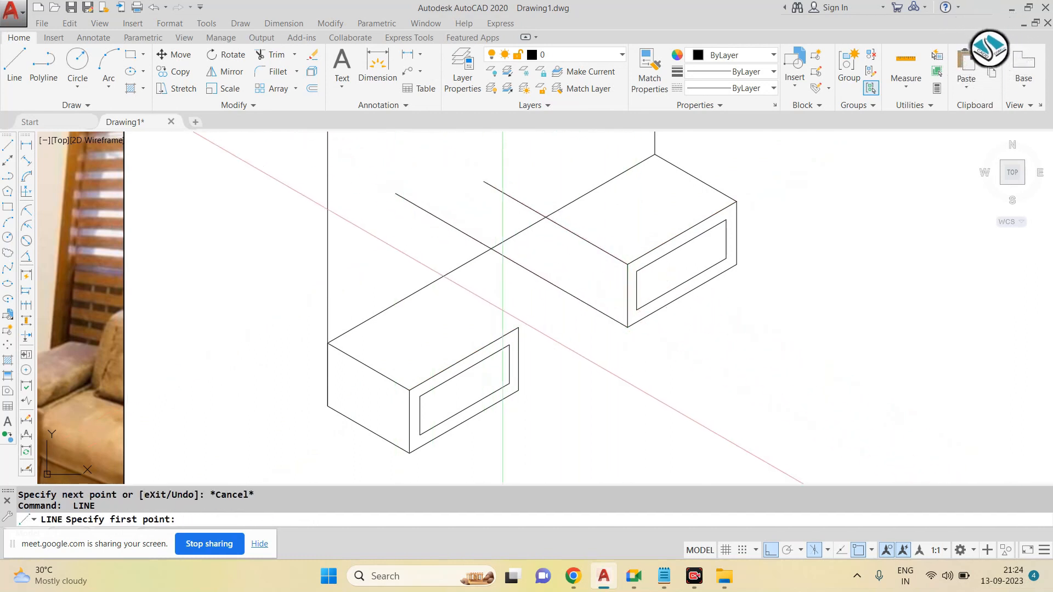
click(519, 328)
click(396, 257)
key(Escape)
Step: Draw a vertical line down from where the far box's upper depth line meets the rear edge, crossing the lower depth line
key(Return)
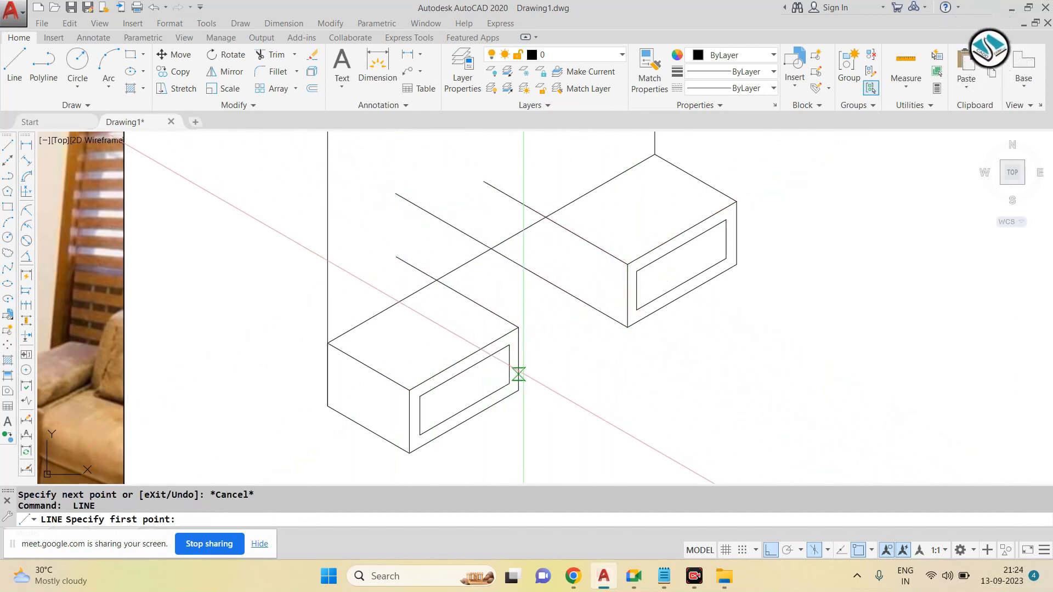
scroll(610, 313, down, 4)
scroll(315, 348, up, 2)
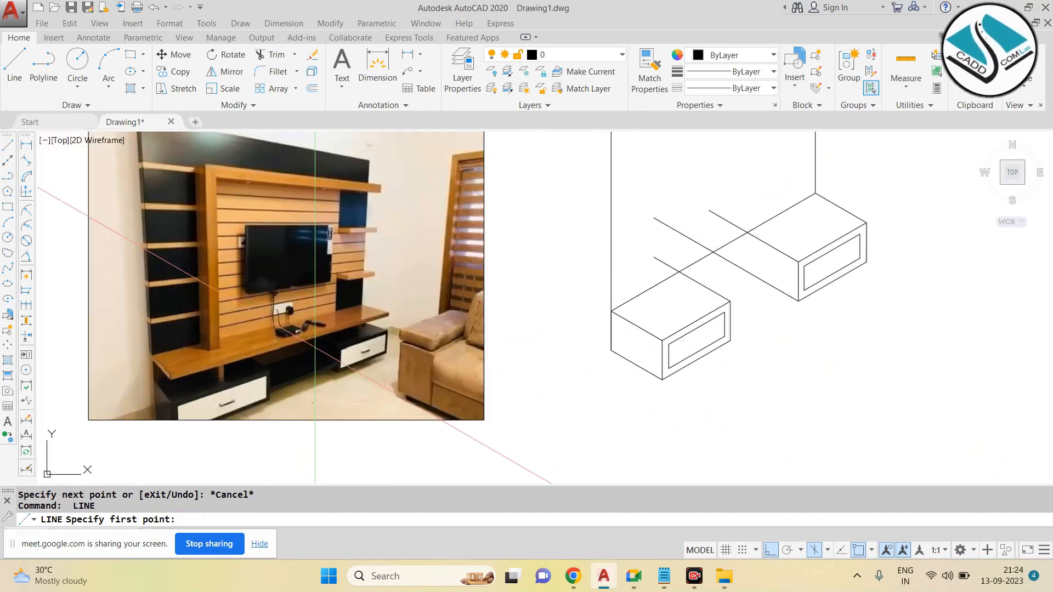
scroll(303, 368, up, 4)
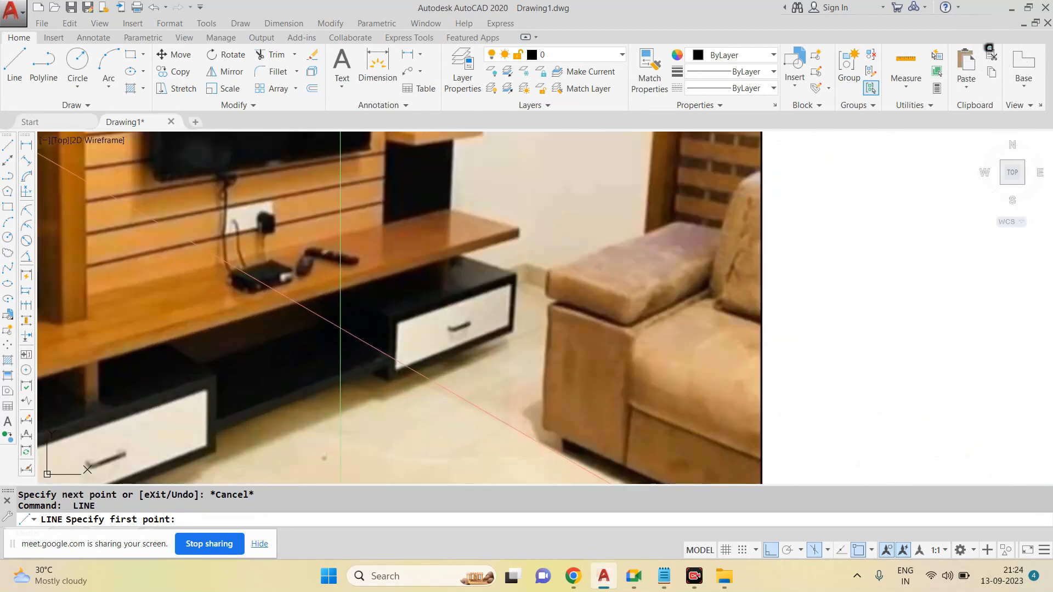
scroll(630, 298, down, 3)
scroll(663, 299, up, 4)
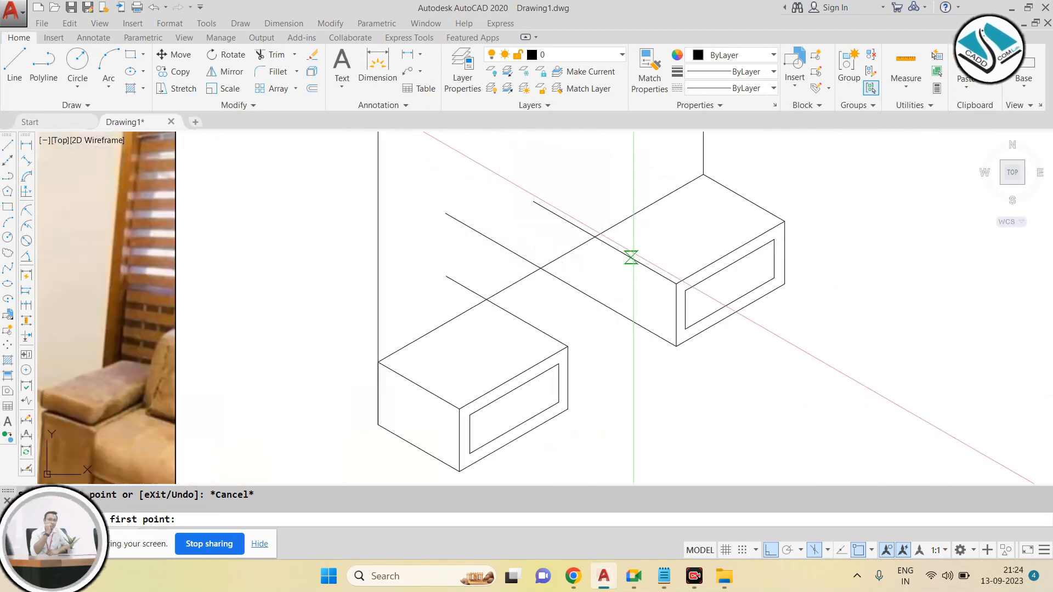
text(l)
key(Return)
click(601, 238)
key(Escape)
text(l)
key(Return)
click(595, 237)
Step: Trim the depth lines' overhangs and the vertical line's lower end, undoing the accidental trim of the rear edge
text(tr)
key(Return)
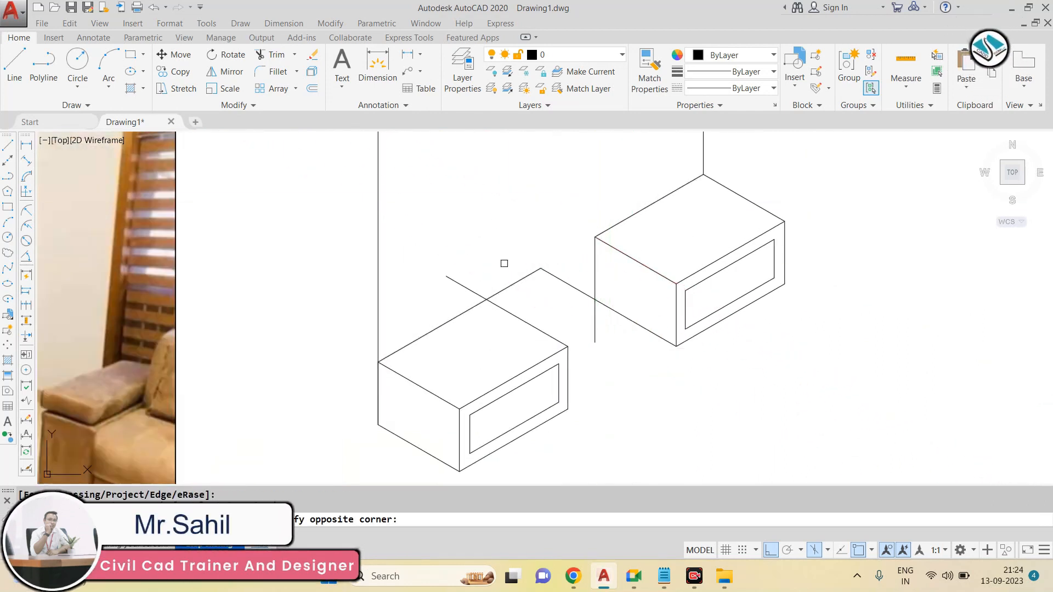
key(ctrl+z)
click(515, 225)
click(509, 251)
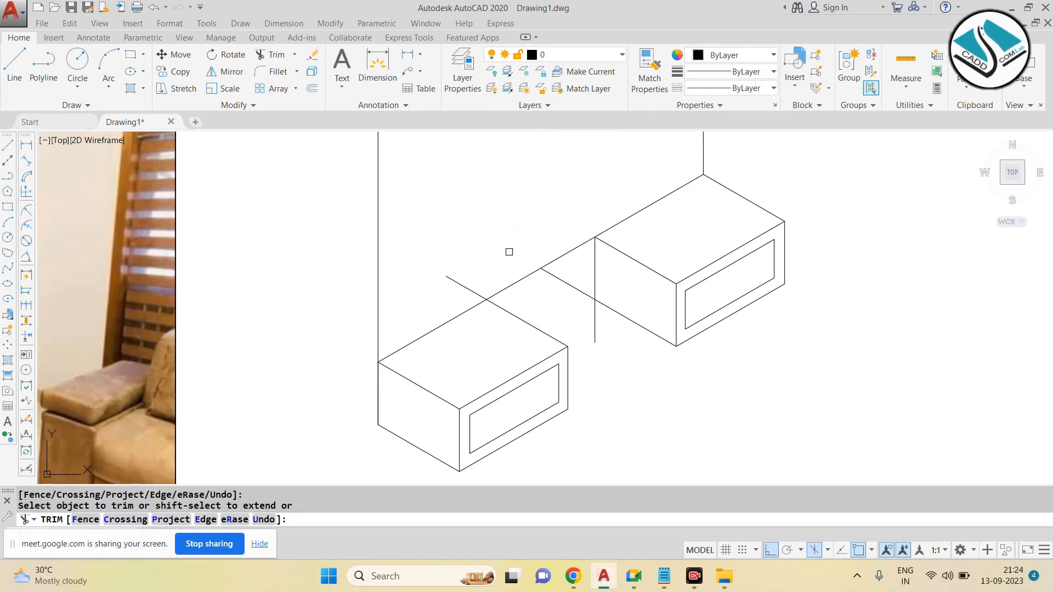
click(590, 324)
scroll(495, 288, down, 2)
key(Escape)
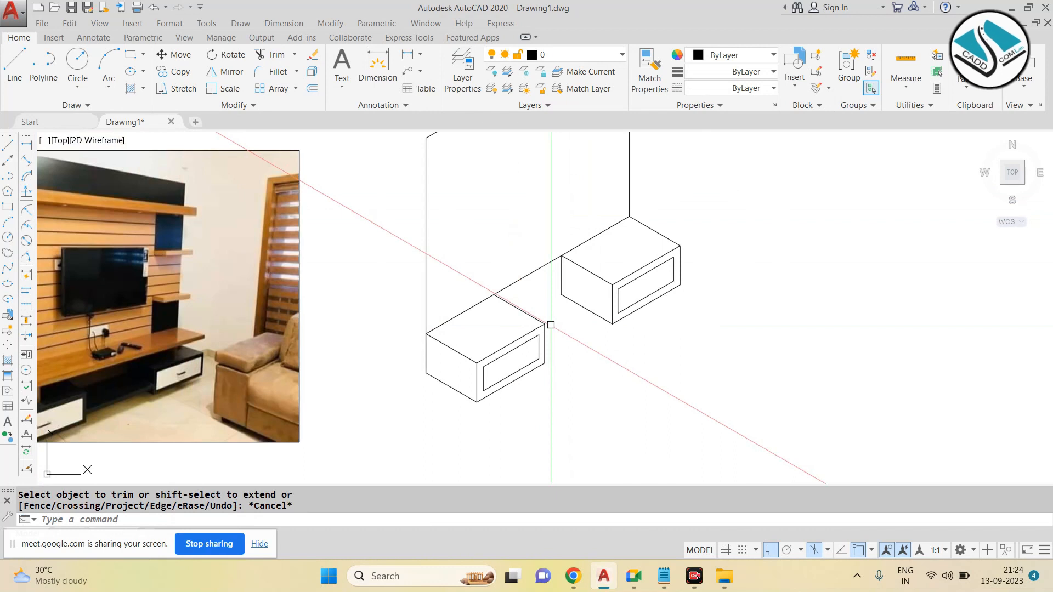
Step: Draw a line across the open bay between the midpoints of the two drawer boxes' facing front vertical edges
scroll(175, 384, up, 8)
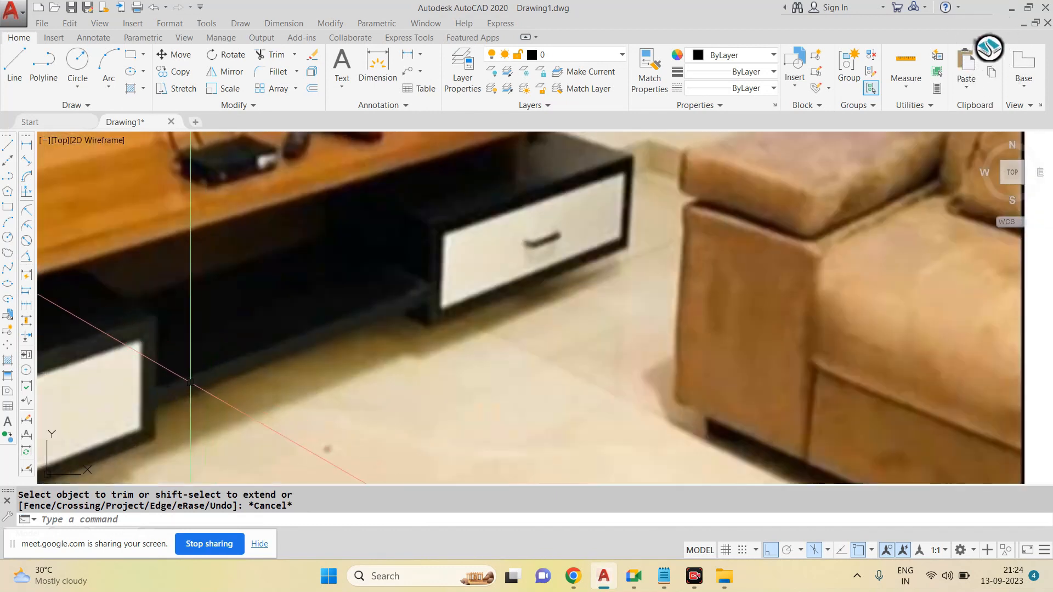
scroll(190, 382, down, 6)
key(Escape)
text(l)
key(Return)
scroll(543, 323, up, 3)
click(543, 331)
click(651, 268)
key(Escape)
key(Escape)
Step: Copy the line across the open bay 1" downward to give the middle shelf its thickness
click(628, 280)
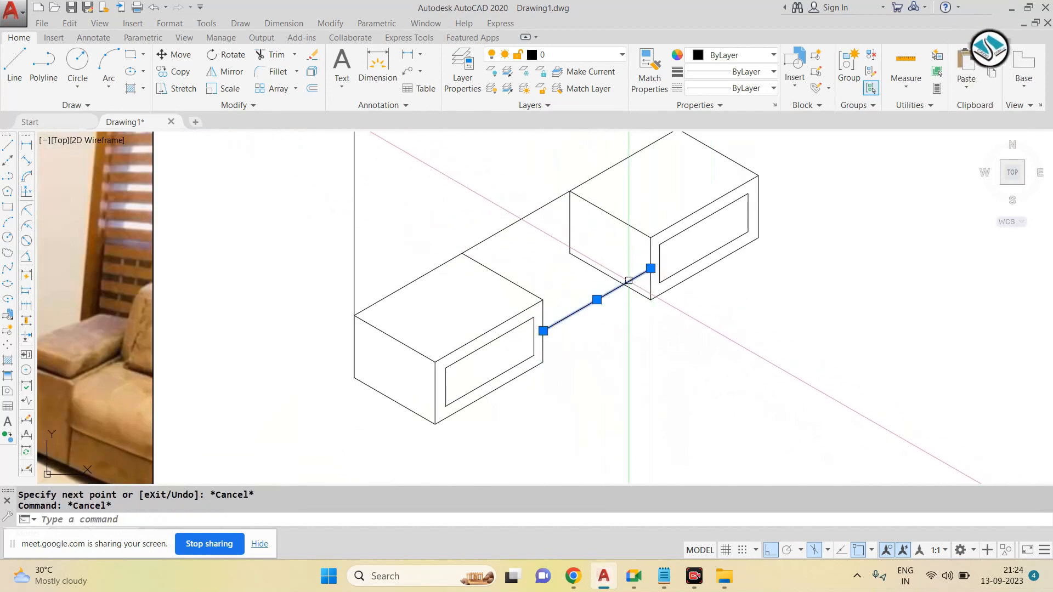
text(co)
key(Return)
scroll(629, 280, up, 4)
click(633, 278)
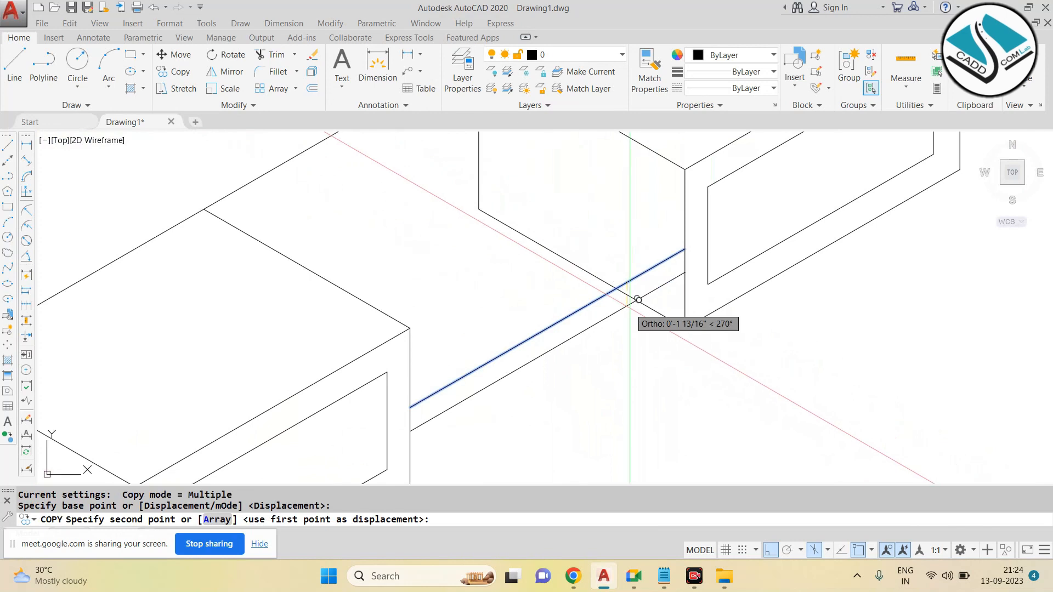
key(Return)
key(Escape)
Step: Switch the isometric drawing plane to Top during a trial line from the near drawer box's lower rear corner
scroll(635, 298, down, 6)
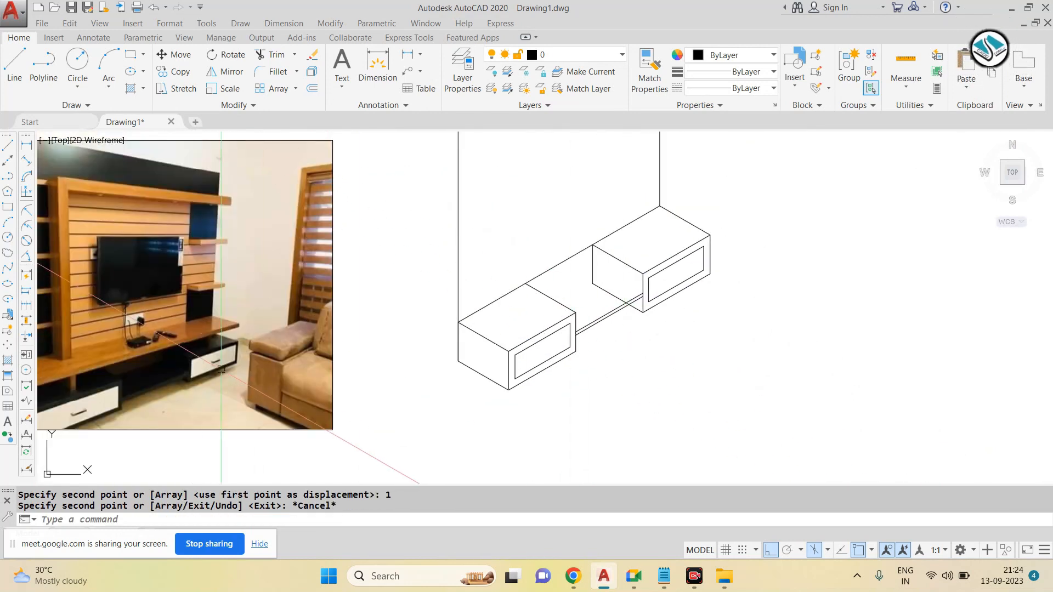
scroll(149, 386, up, 5)
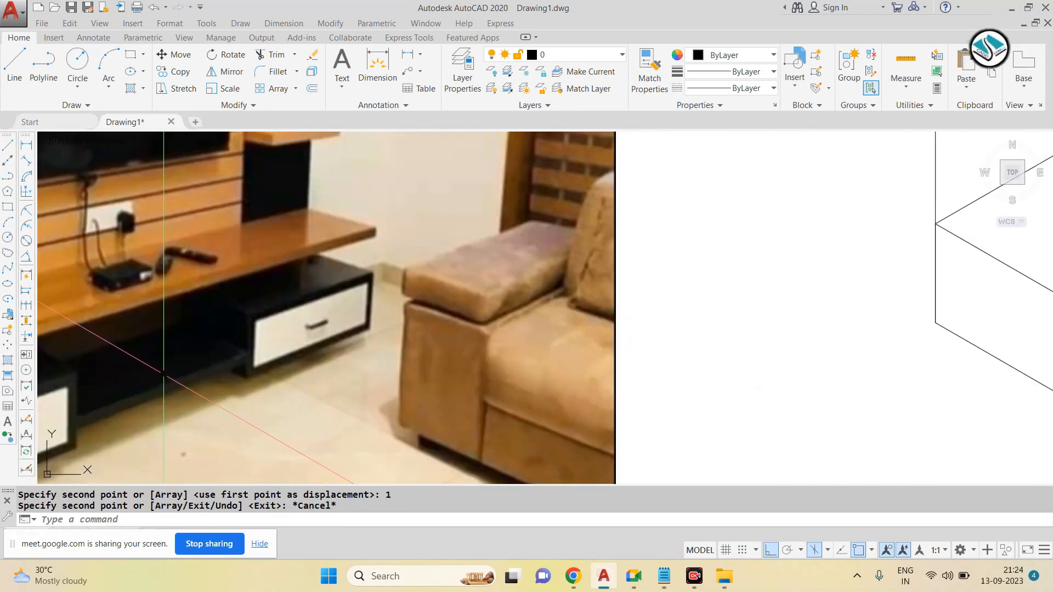
scroll(164, 373, down, 5)
scroll(630, 258, up, 5)
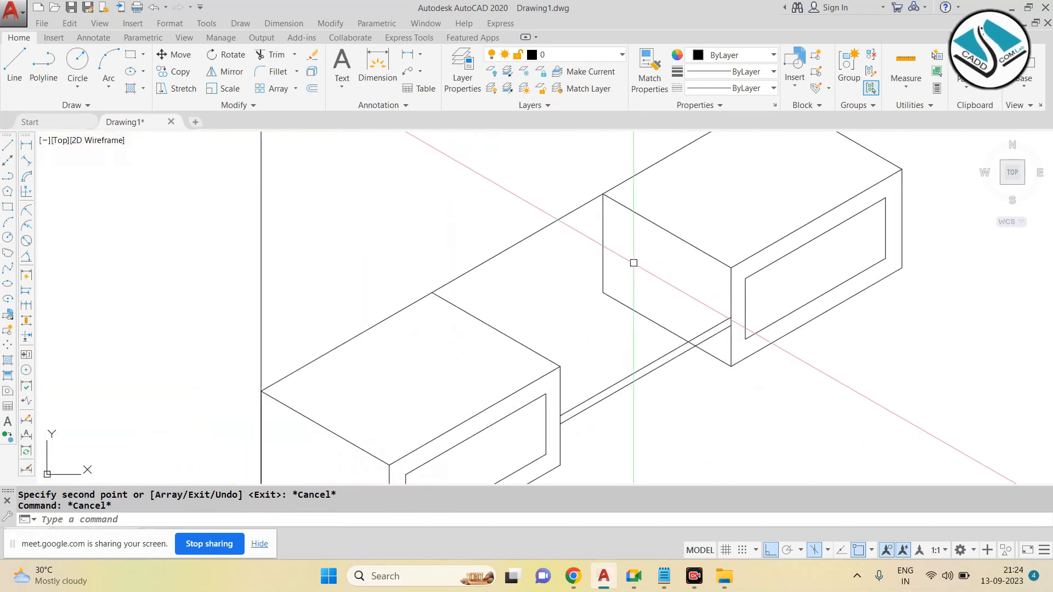
scroll(633, 262, down, 2)
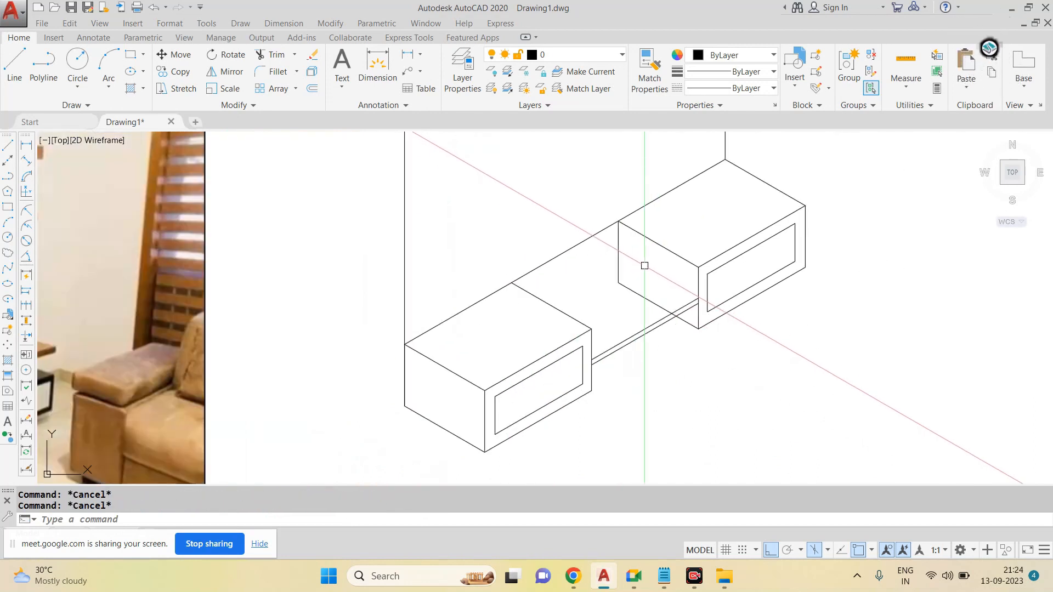
key(Return)
click(404, 405)
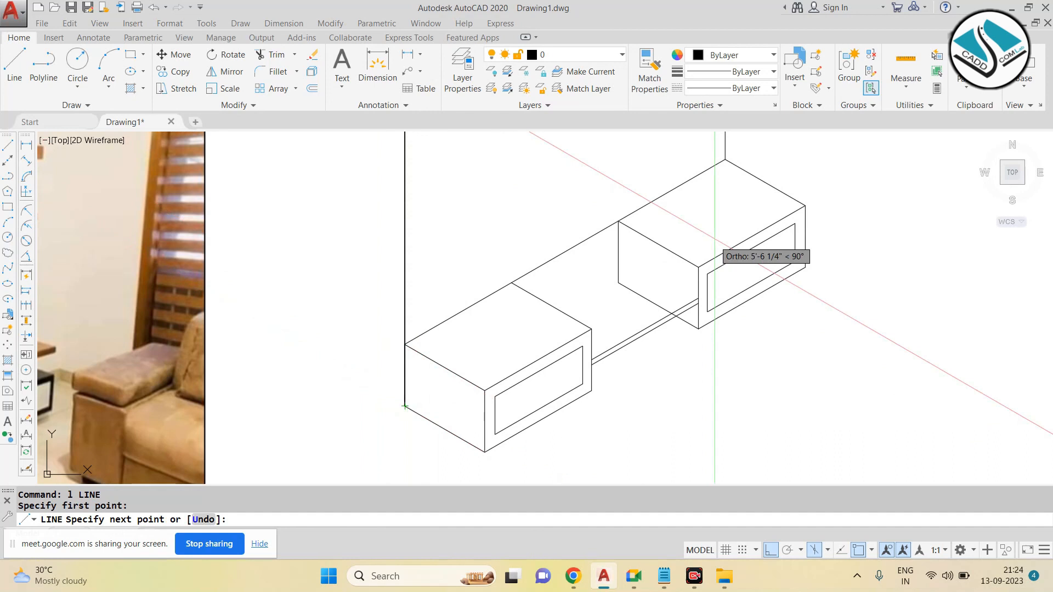
key(F5)
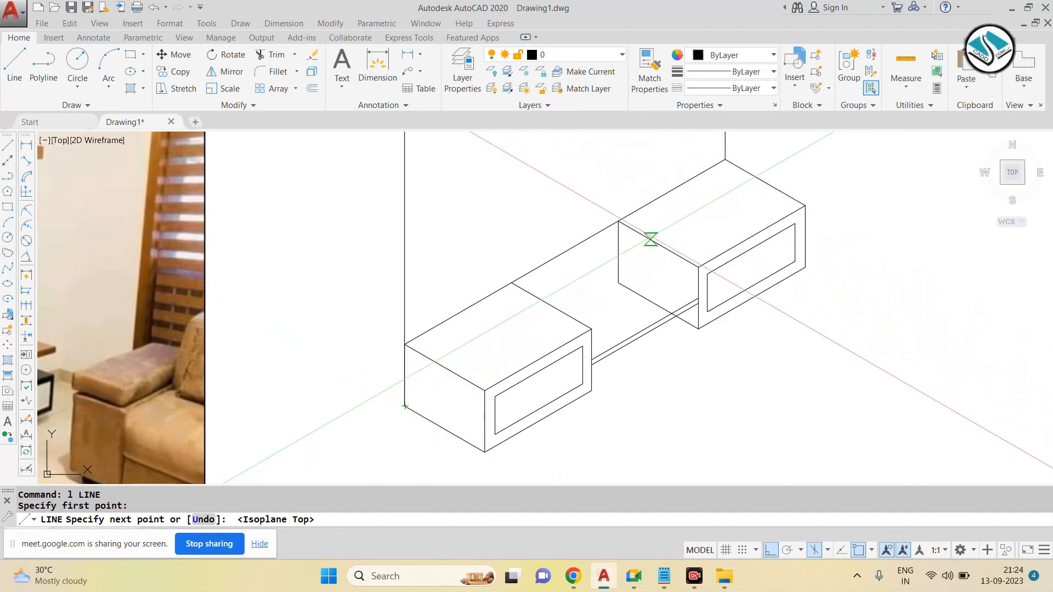
scroll(619, 285, down, 5)
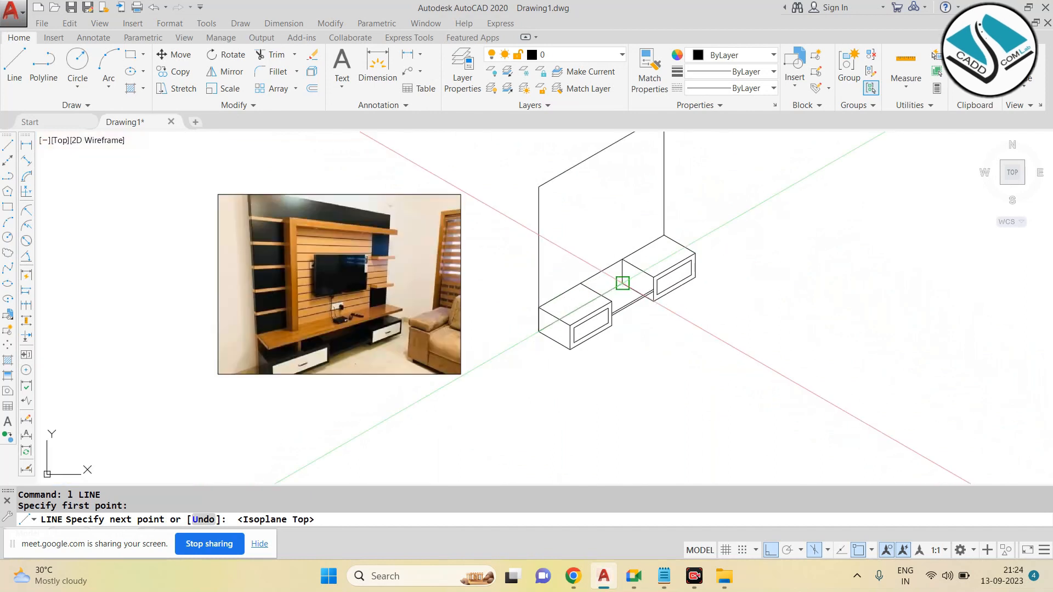
key(Escape)
Step: Draw the middle shelf's depth line from its upper end on the far box's front edge back to the box's rear vertical edge
scroll(323, 352, up, 2)
scroll(329, 346, up, 4)
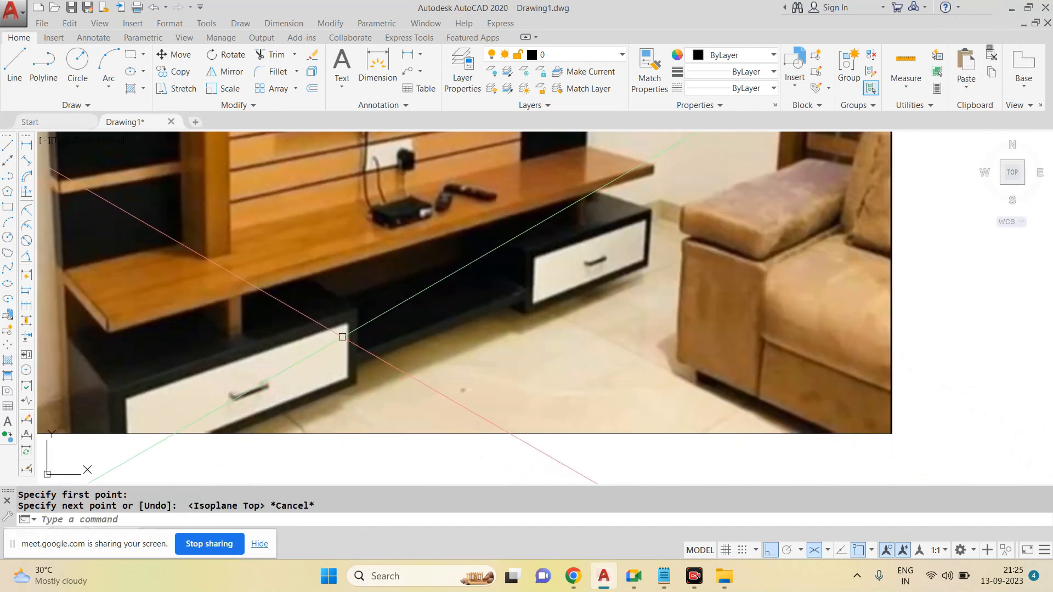
scroll(379, 263, down, 5)
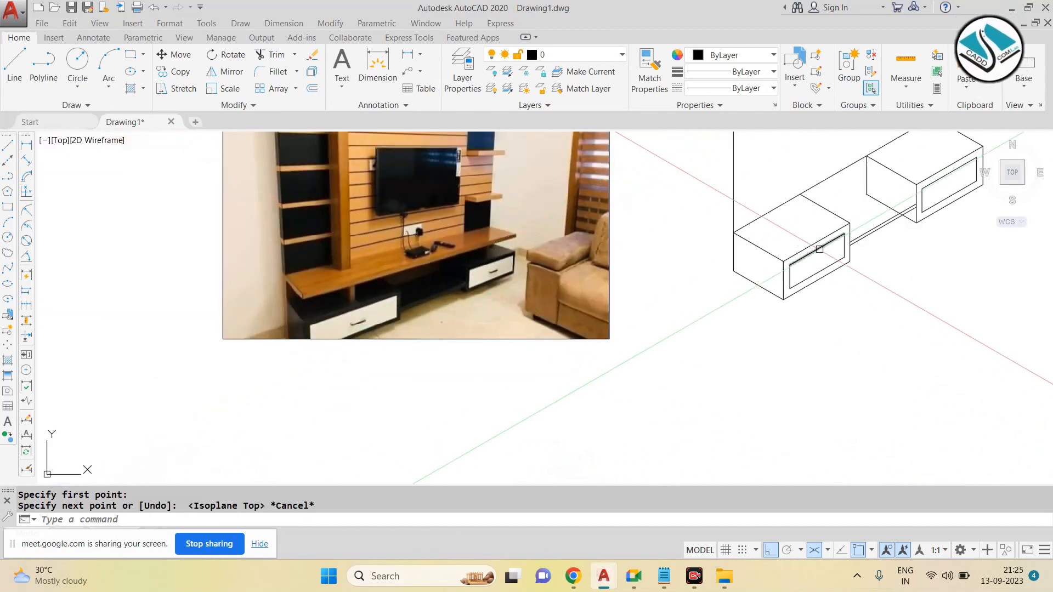
middle_drag(819, 249, 577, 318)
scroll(660, 274, up, 3)
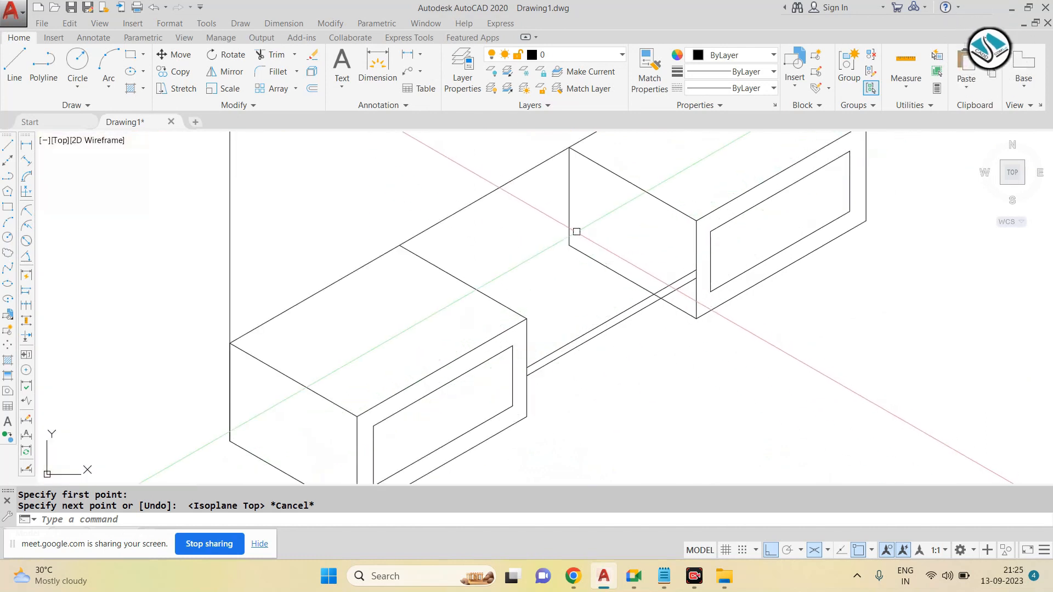
key(Escape)
text(l)
key(Return)
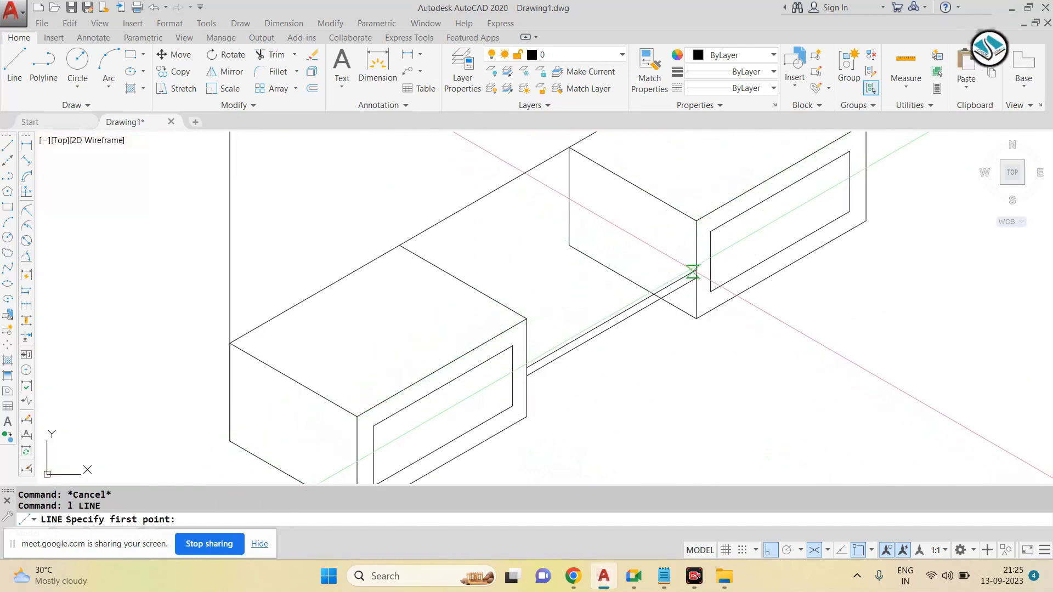
click(693, 271)
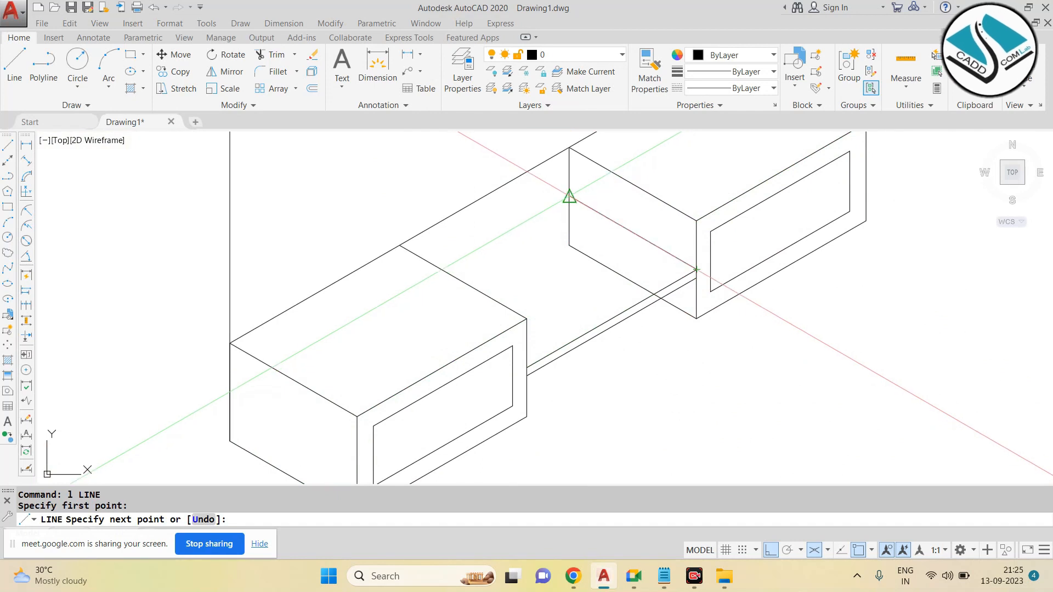
scroll(555, 181, up, 2)
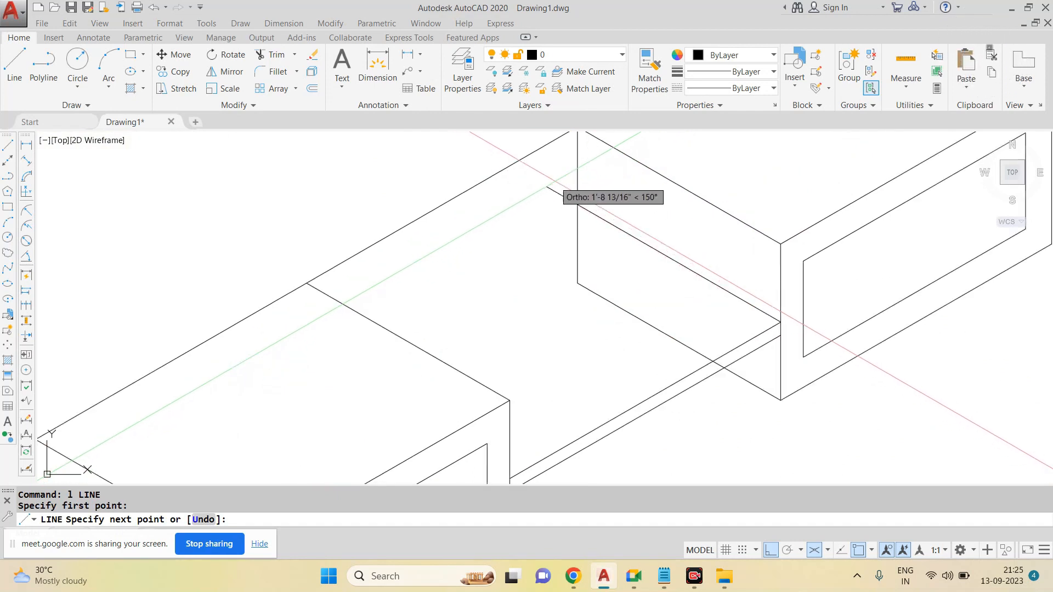
click(578, 205)
Step: Continue the line along the shelf's rear, parallel to its front edge, until it overlaps the near box's top
scroll(534, 237, down, 2)
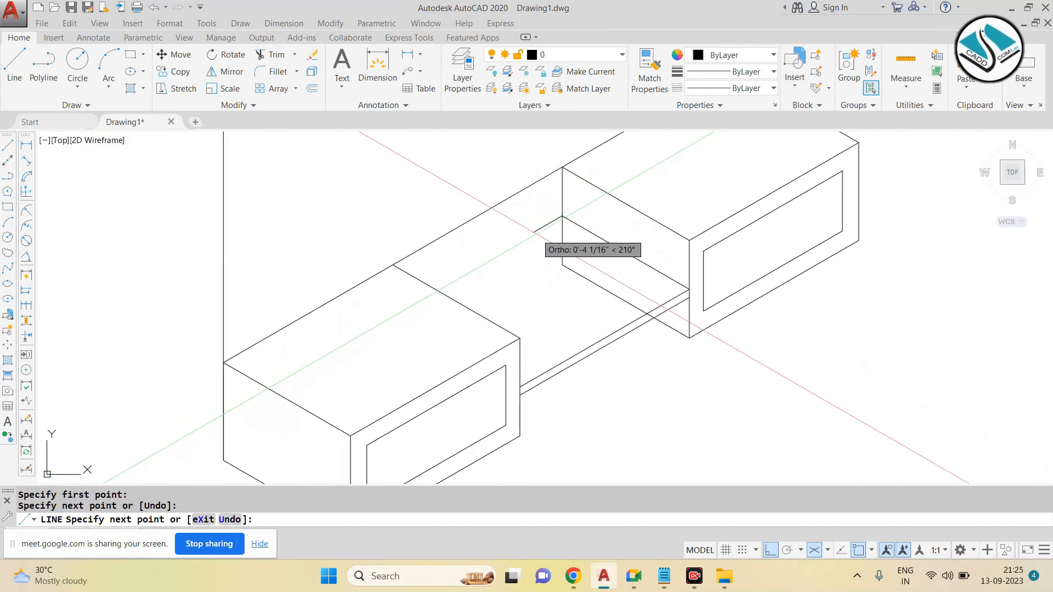
click(380, 319)
key(Escape)
key(Escape)
key(Escape)
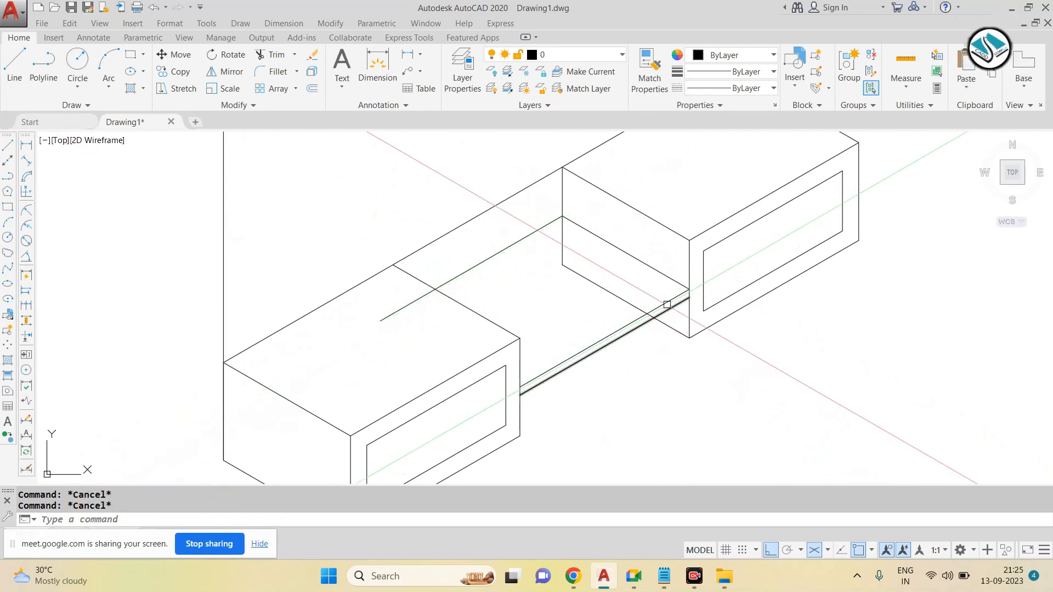
text(l)
key(Return)
key(Escape)
text(tr)
key(Return)
key(Escape)
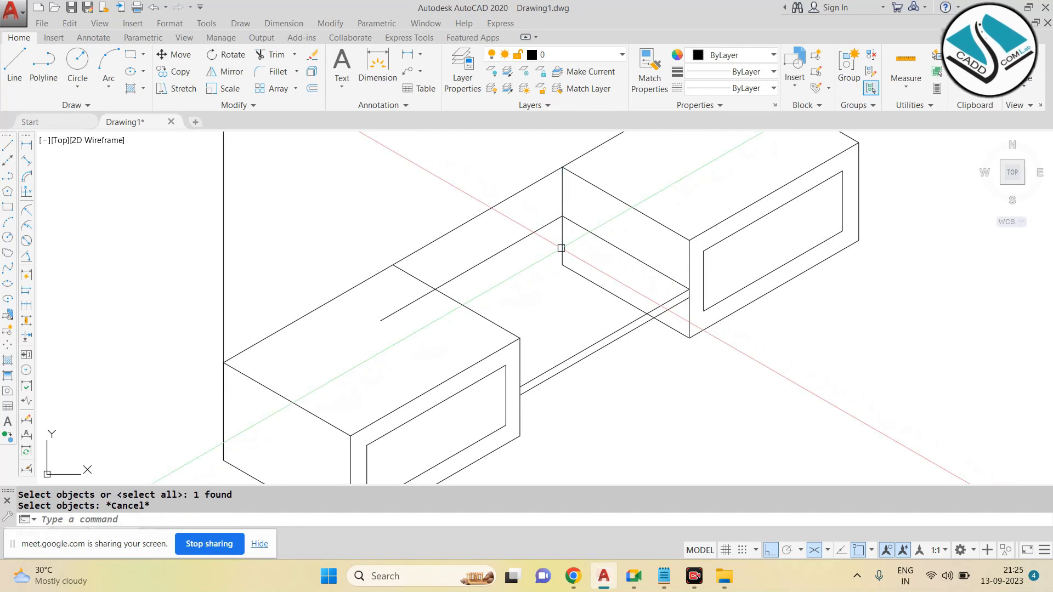
Step: Trim the far box's edges hidden by the middle shelf and the shelf's rear line where it overlaps the near box
key(Return)
key(Return)
scroll(632, 319, up, 4)
scroll(659, 287, down, 4)
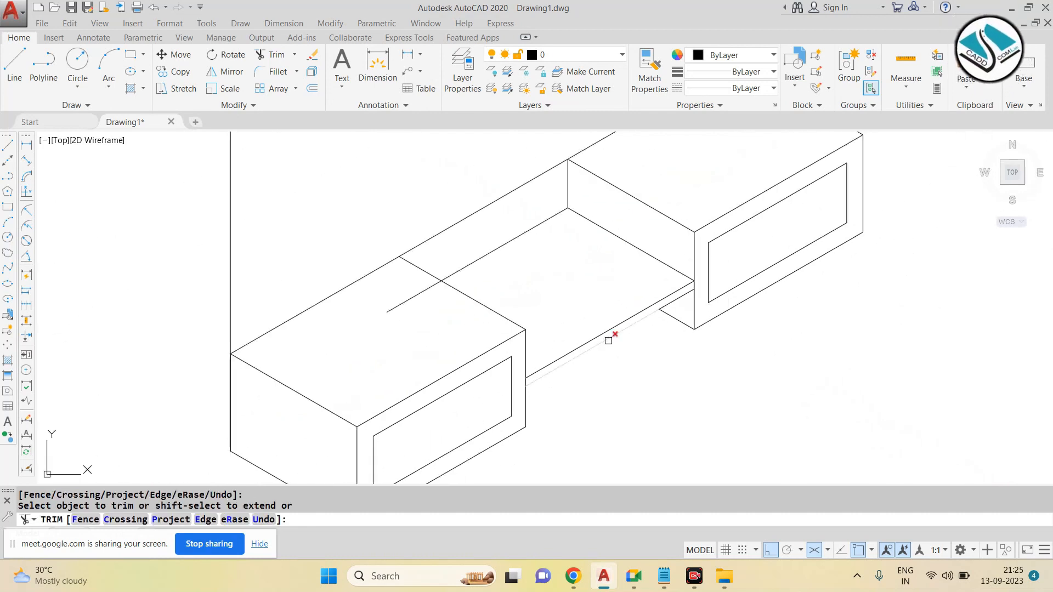
key(Escape)
key(Return)
key(Return)
scroll(699, 354, down, 4)
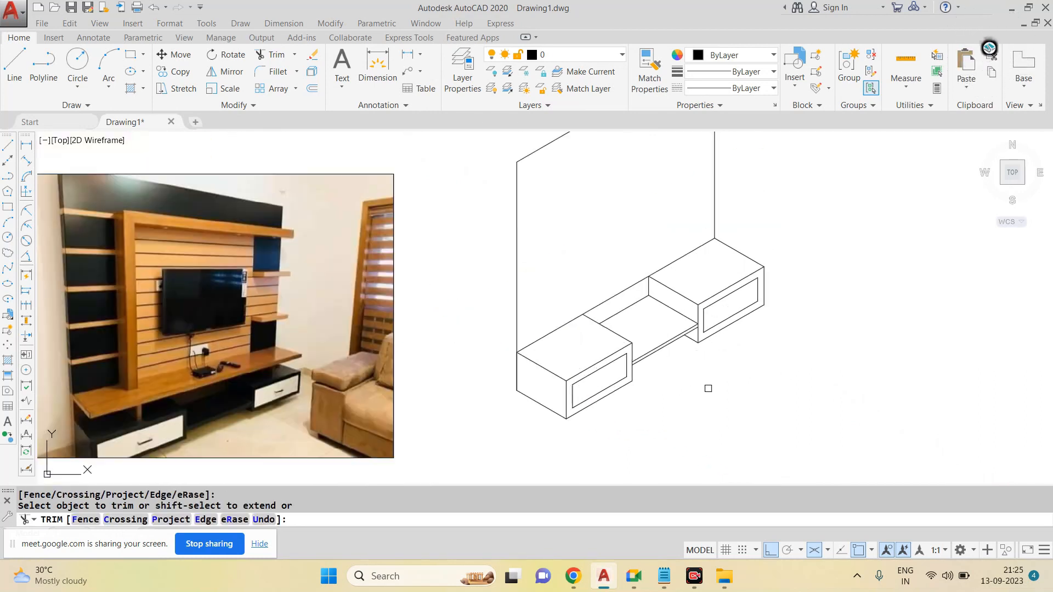
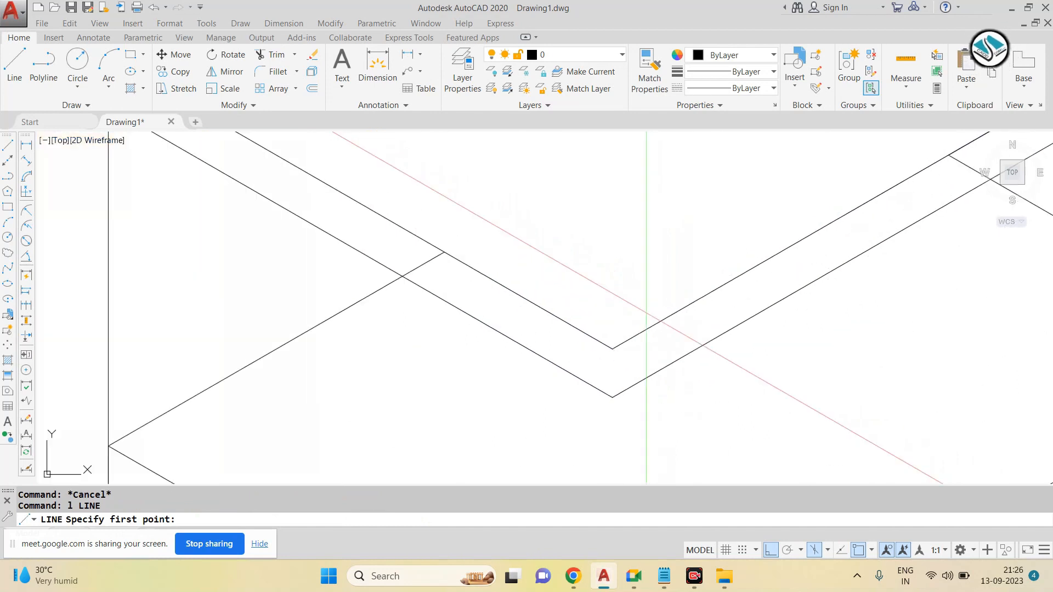
Step: Draw the short vertical edge joining the top slab's upper and lower outlines at its near front corner
click(613, 397)
click(612, 348)
key(Escape)
Step: Trim the near box's rear edge and the middle shelf's lines where the top slab hides them
text(tr)
key(Return)
key(Return)
click(422, 255)
click(435, 277)
scroll(434, 279, down, 4)
click(580, 303)
scroll(675, 189, down, 1)
scroll(617, 208, up, 3)
click(670, 186)
scroll(676, 208, up, 3)
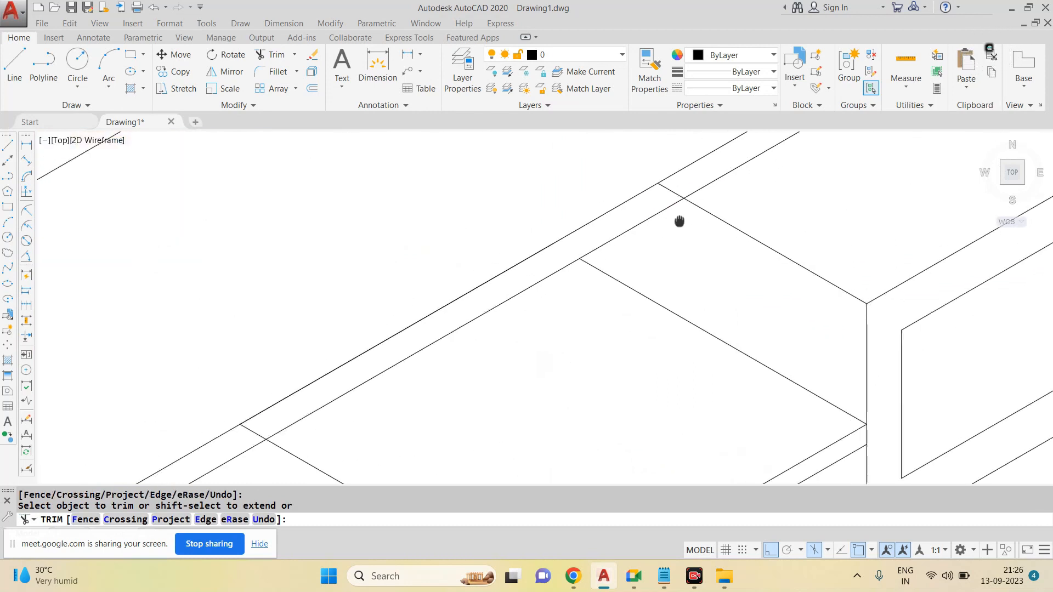
scroll(748, 195, down, 3)
scroll(726, 231, up, 4)
key(Escape)
Step: Draw the short vertical edge joining the top slab's upper and lower outlines at its far front corner
text(l)
key(Return)
click(709, 209)
click(710, 228)
key(Escape)
Step: Trim the far box's depth line where it crosses the top slab's front thickness
text(tr)
key(Return)
key(Return)
click(588, 291)
scroll(698, 246, down, 3)
click(610, 332)
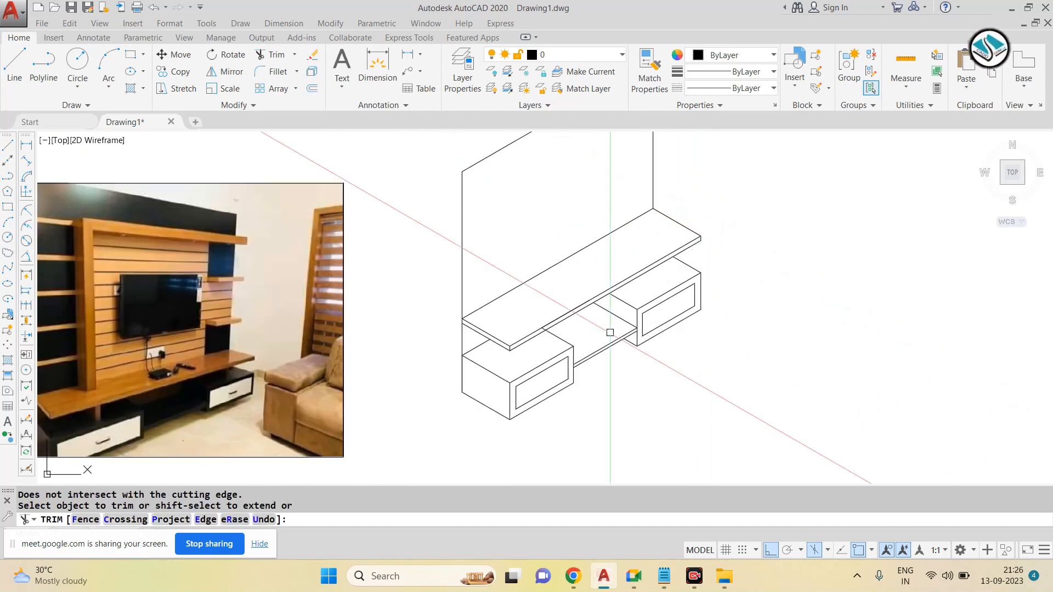
key(Escape)
Step: Trim the near box's depth line where it crosses the top slab's front thickness
scroll(603, 318, up, 5)
text(t)
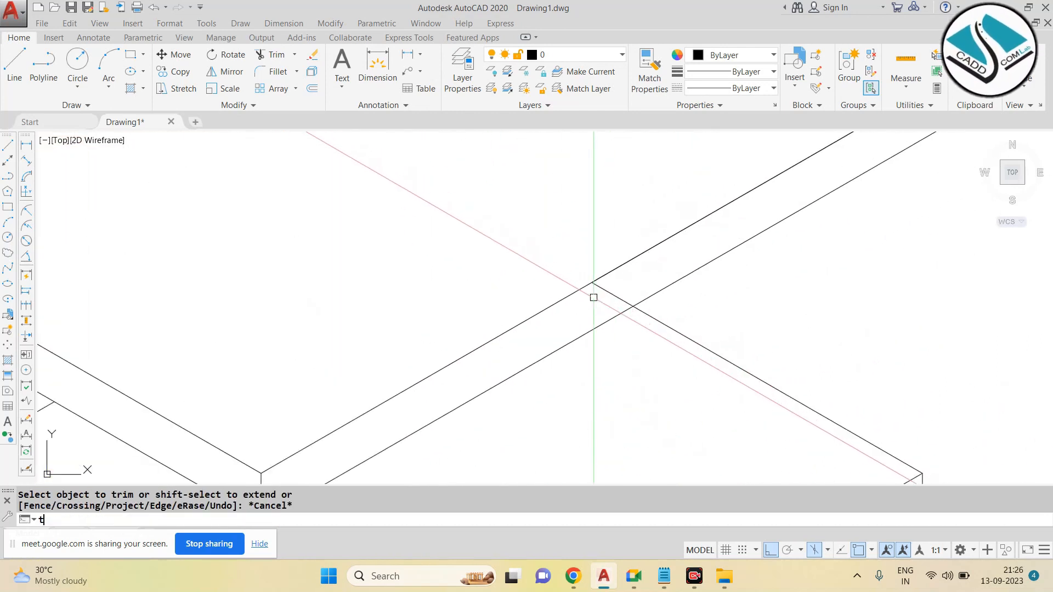
text(r)
key(Return)
key(Return)
scroll(610, 324, down, 5)
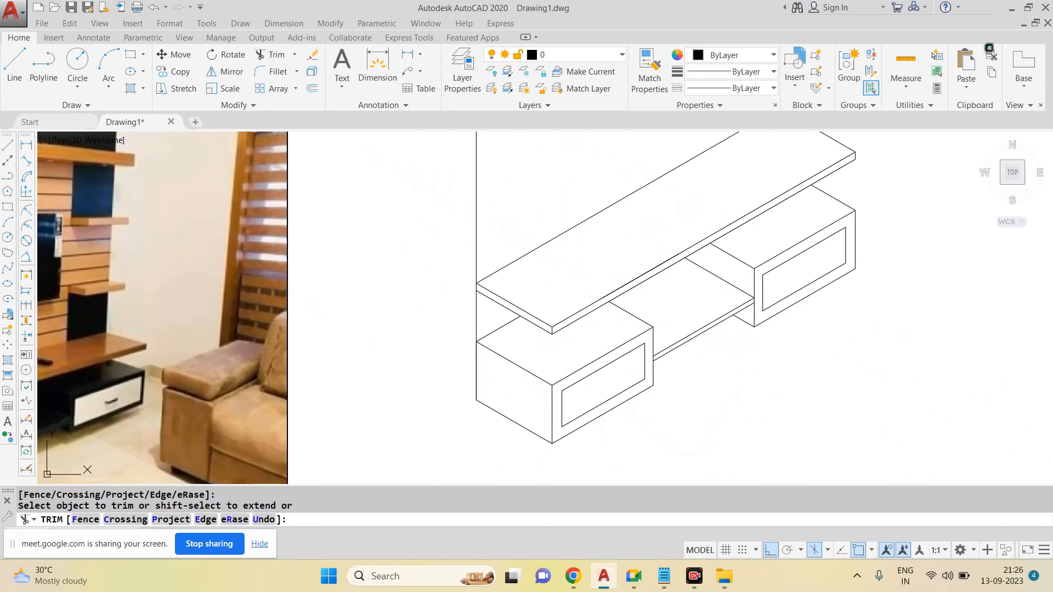
key(Escape)
Step: Copy the back panel's top edge 9" straight down, undoing the first copy made at 8"
scroll(644, 359, down, 6)
scroll(631, 340, up, 4)
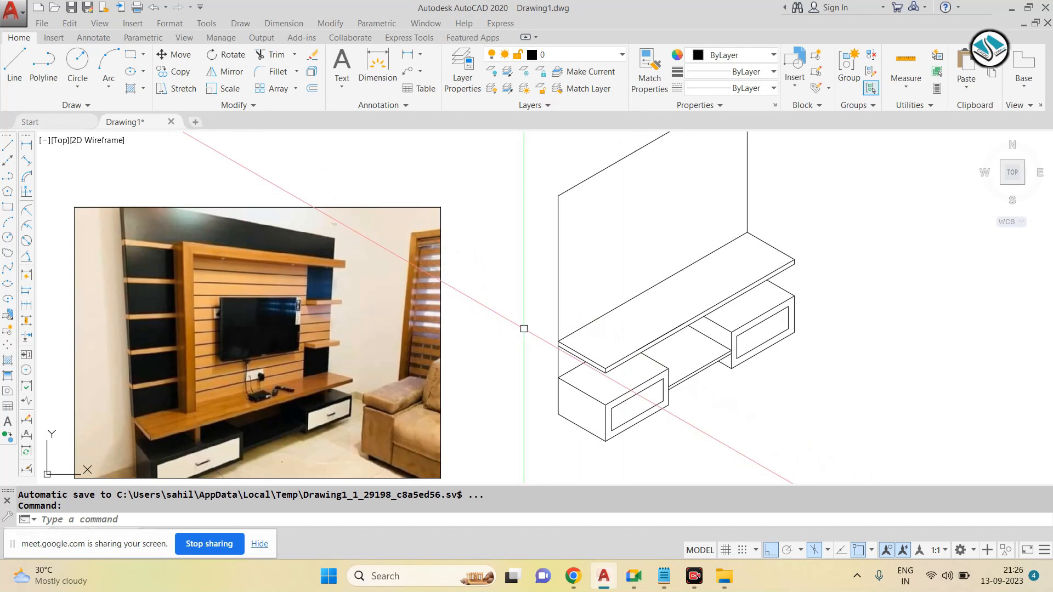
scroll(168, 288, up, 2)
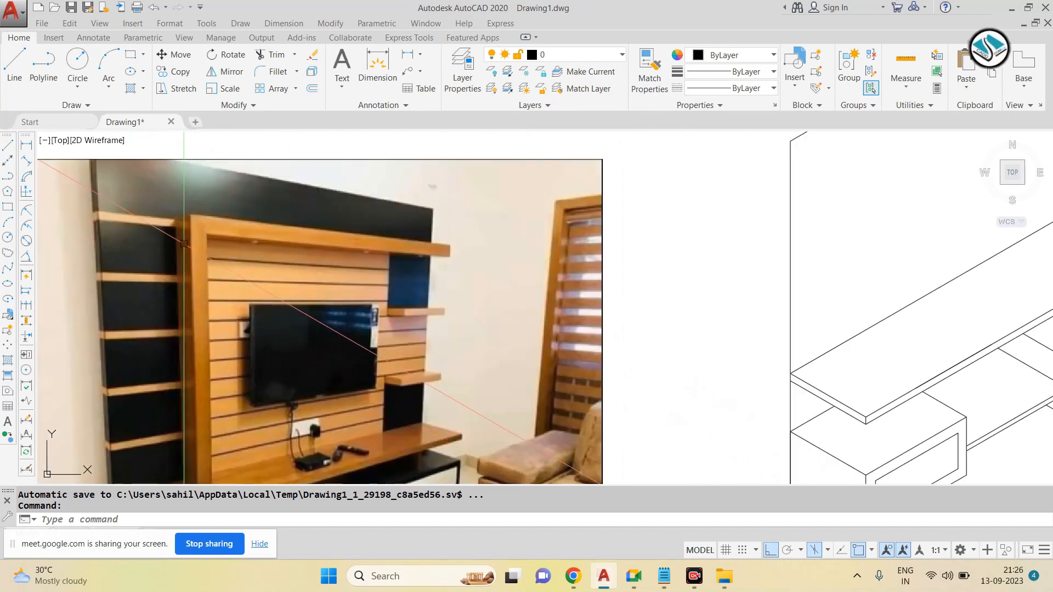
scroll(186, 242, down, 2)
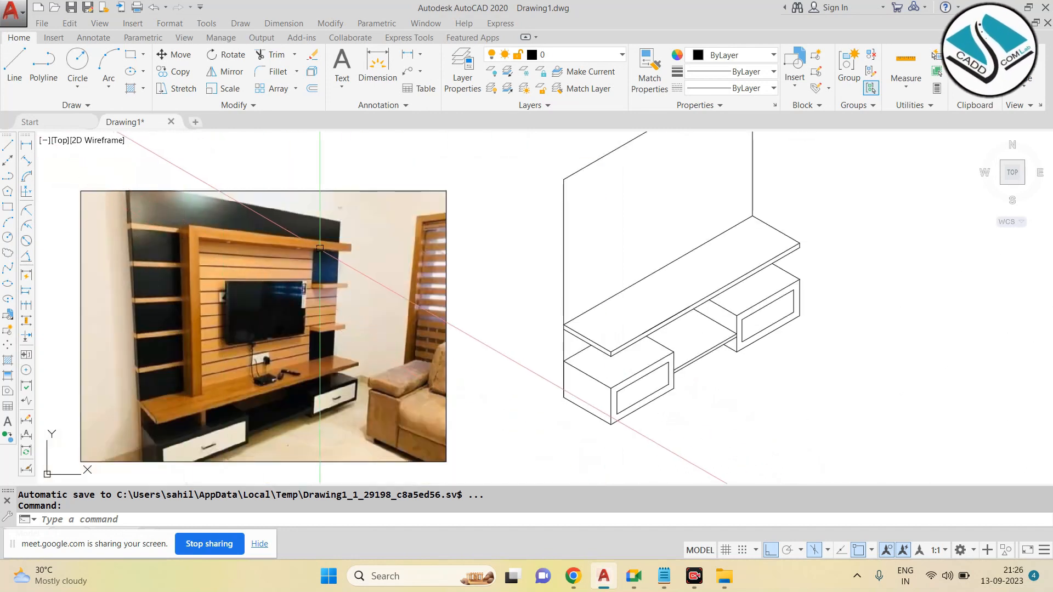
middle_drag(322, 250, 335, 286)
middle_drag(631, 162, 612, 188)
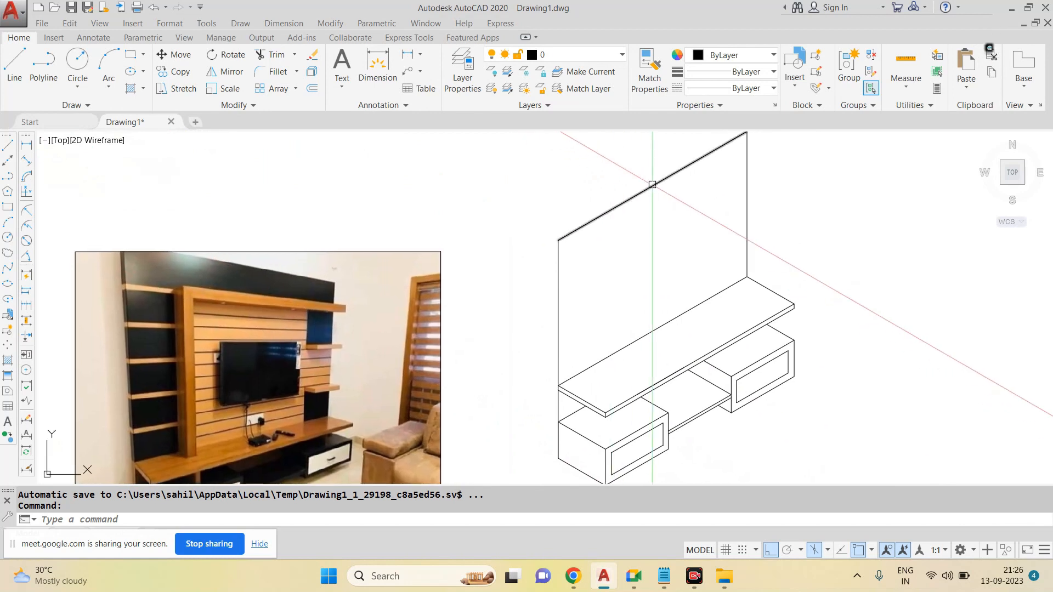
click(653, 185)
key(Return)
click(658, 178)
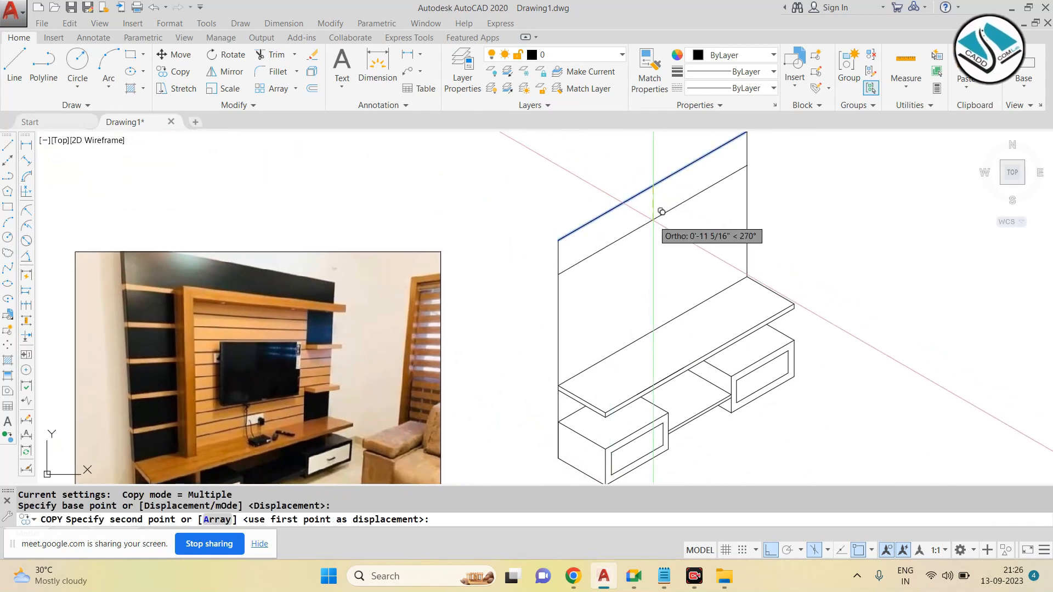
text(8)
key(Return)
text(u)
key(Return)
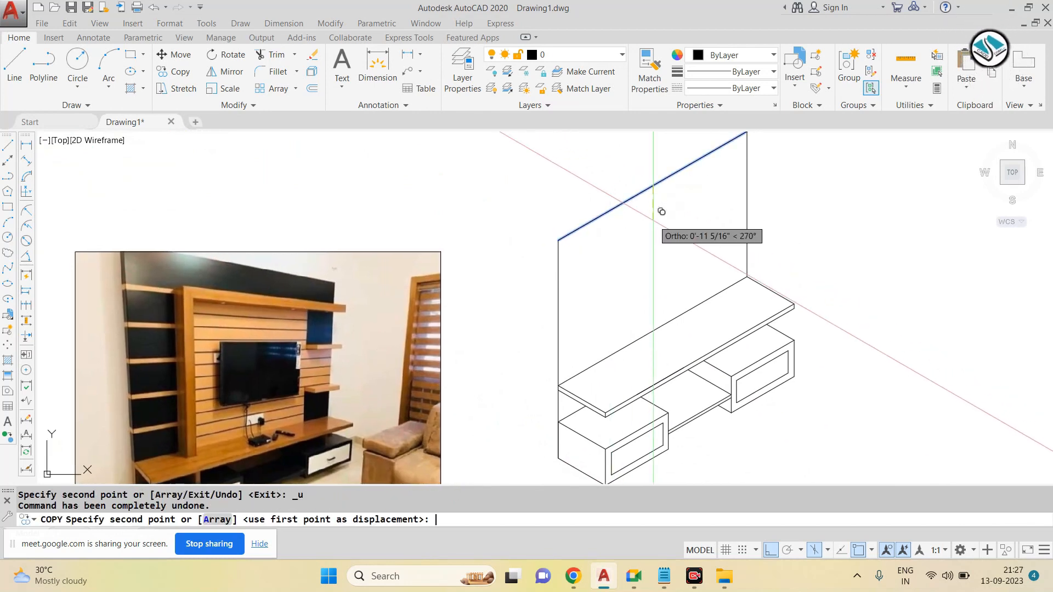
text(9)
key(Return)
key(Escape)
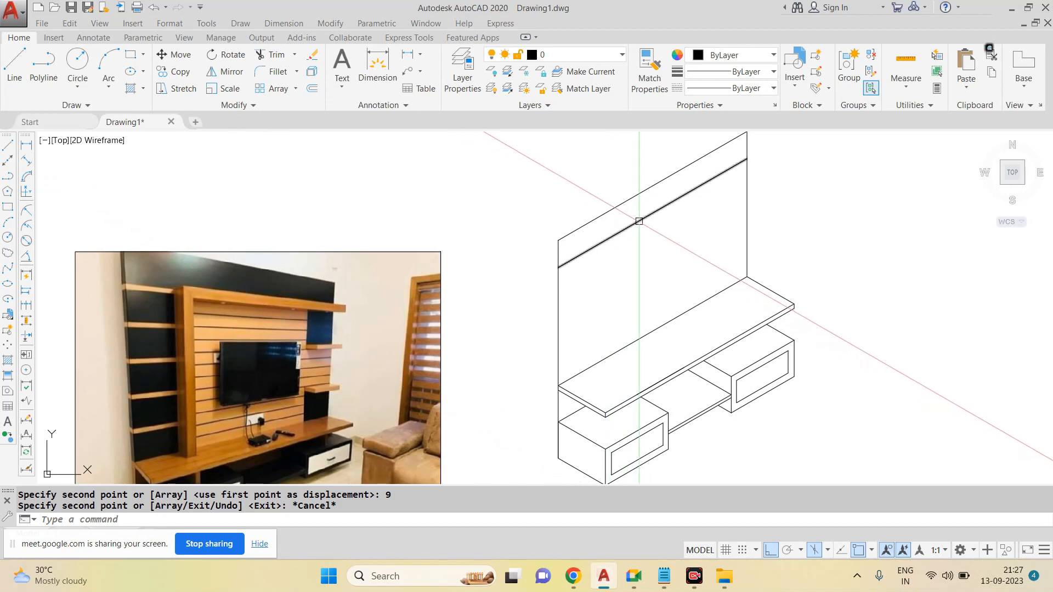
Step: Try a copy of the new back-panel line 2" forward along the depth direction and erase it
click(640, 221)
text(co)
key(Return)
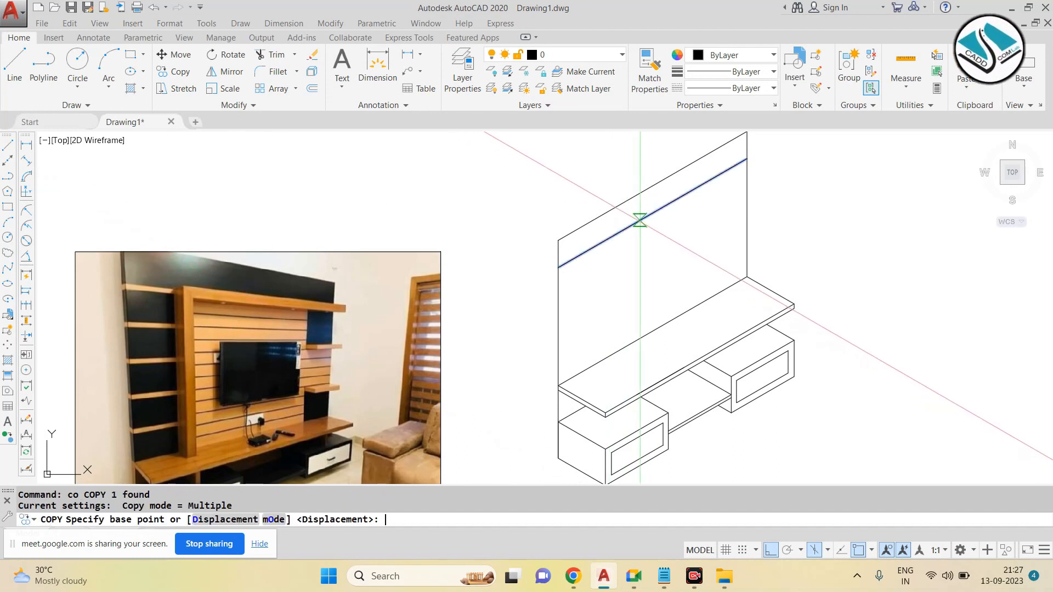
click(639, 221)
text(2)
key(Return)
key(Escape)
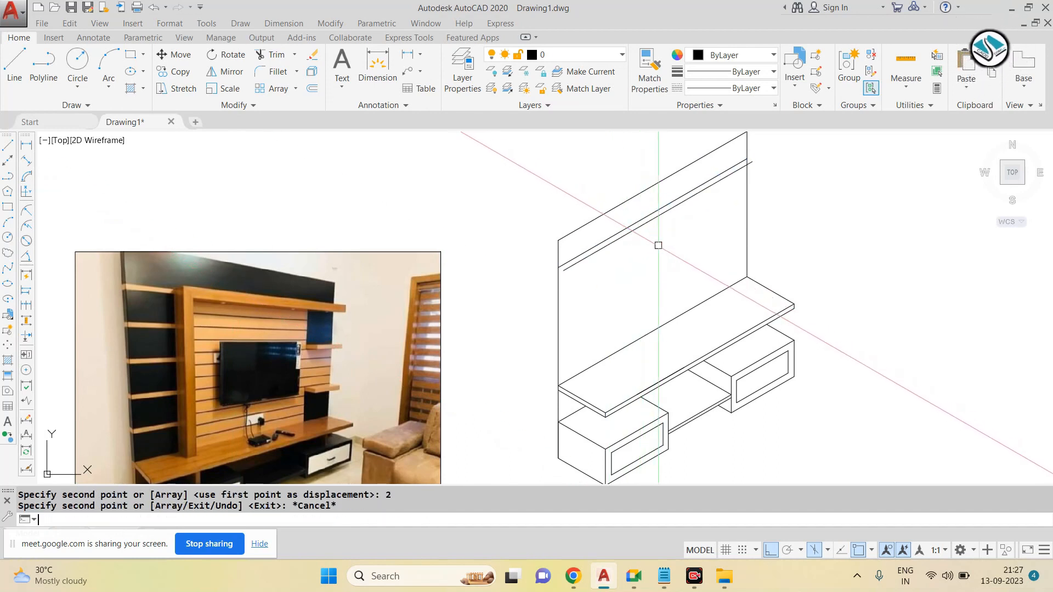
click(657, 214)
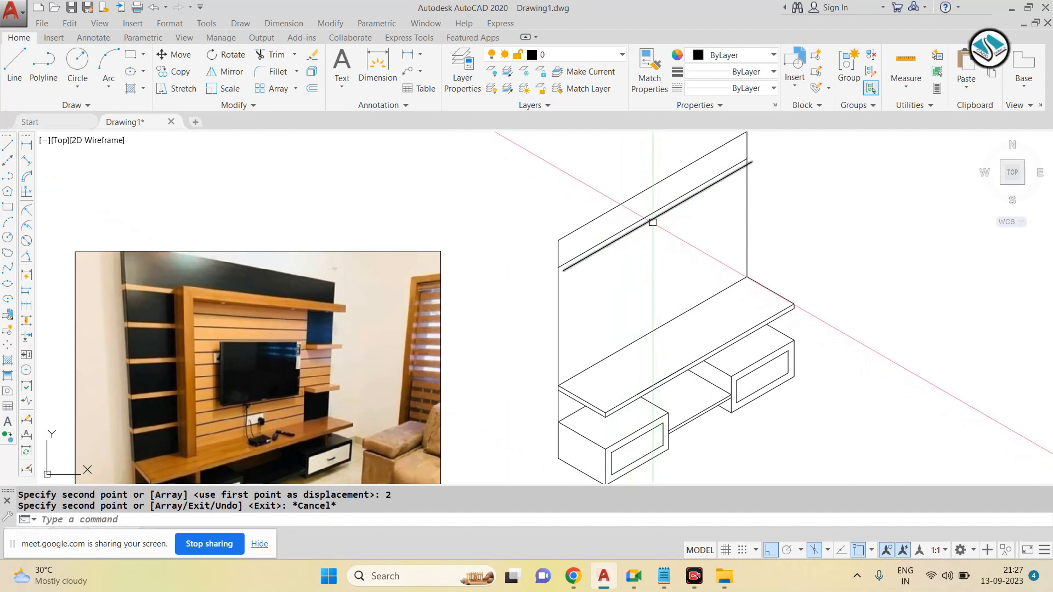
text(e)
key(Return)
Step: Copy the line below the back panel's top edge 3" straight down
text(co)
key(Return)
click(658, 213)
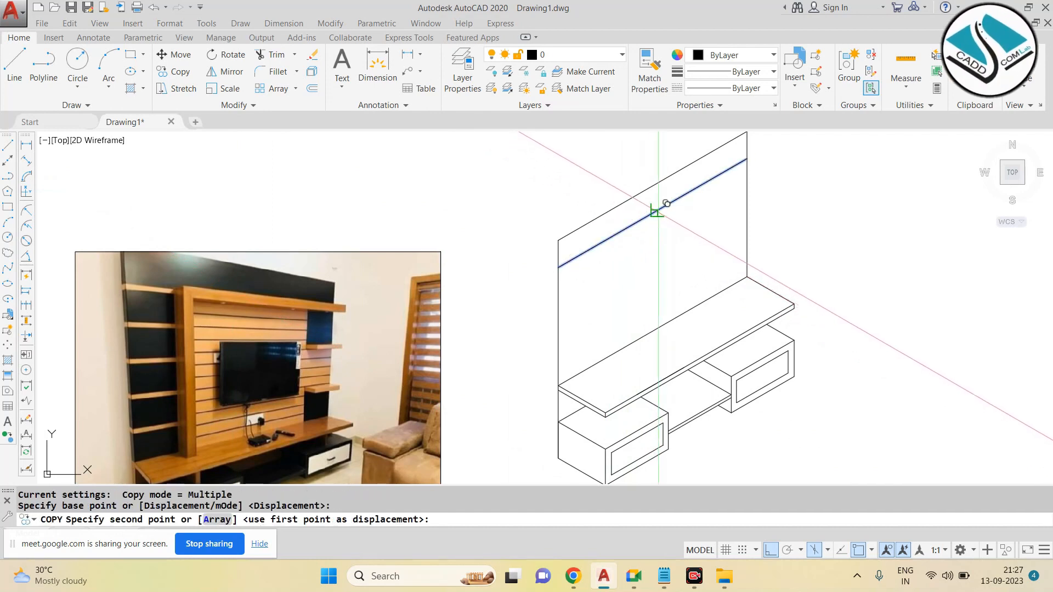
text(3)
key(Return)
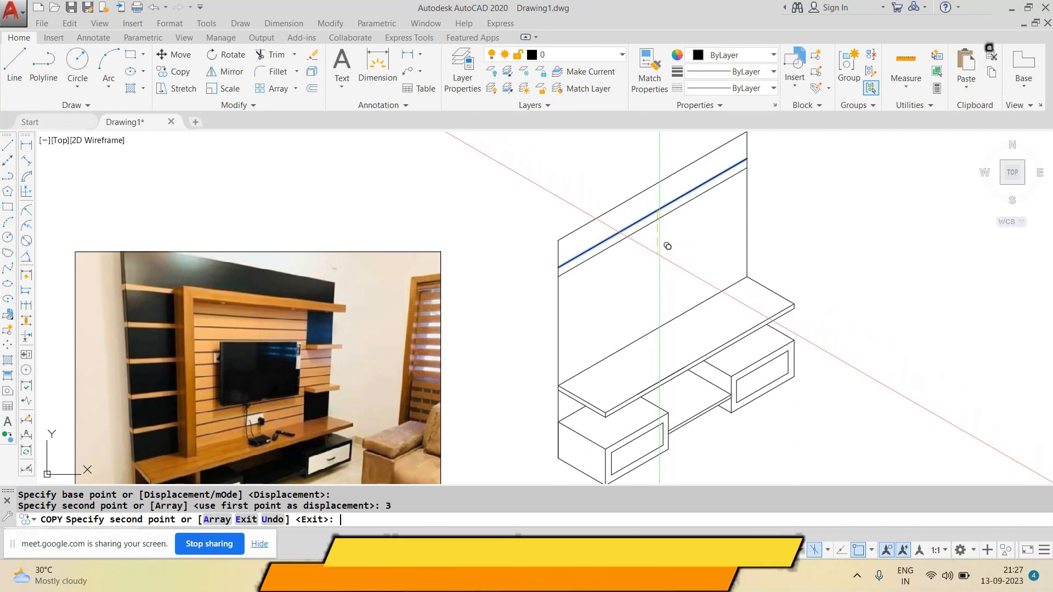
Step: Copy the back panel's near vertical edge 1'6" inward along the panel's length, undoing the first copy made at 1'
key(Escape)
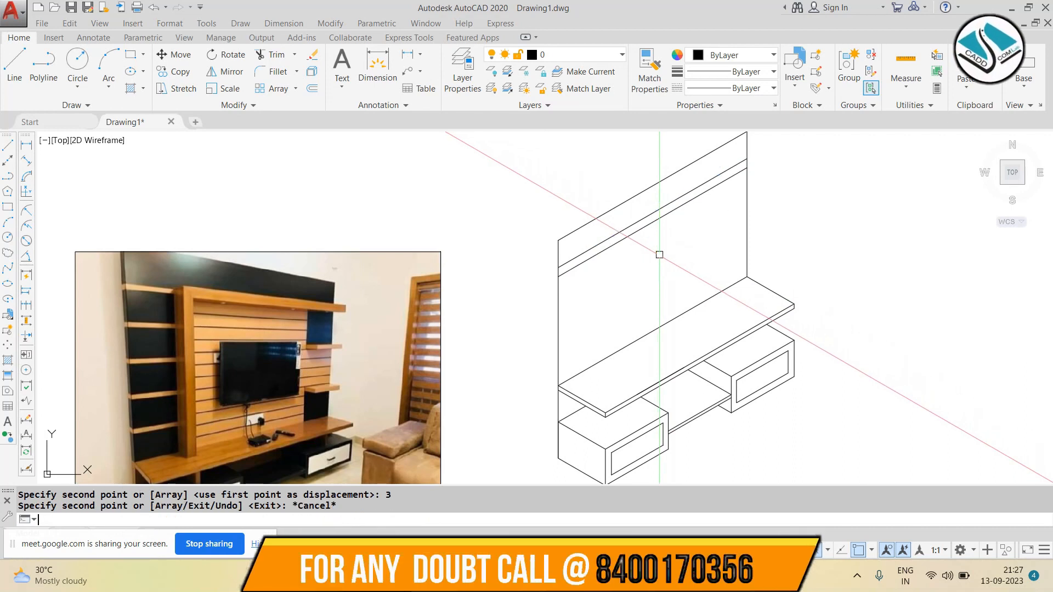
scroll(118, 323, up, 4)
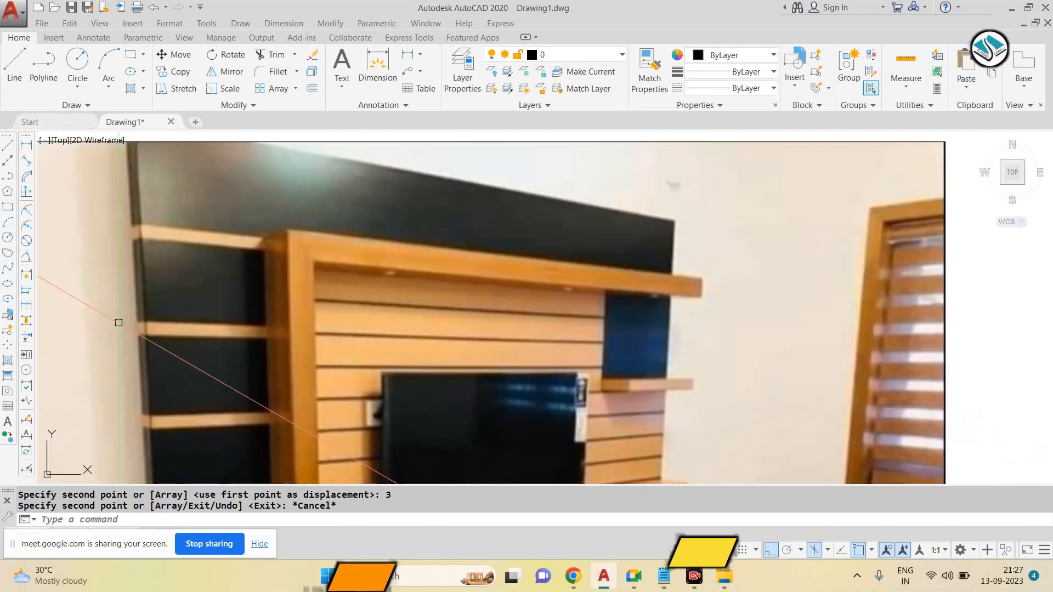
scroll(118, 323, down, 4)
click(621, 303)
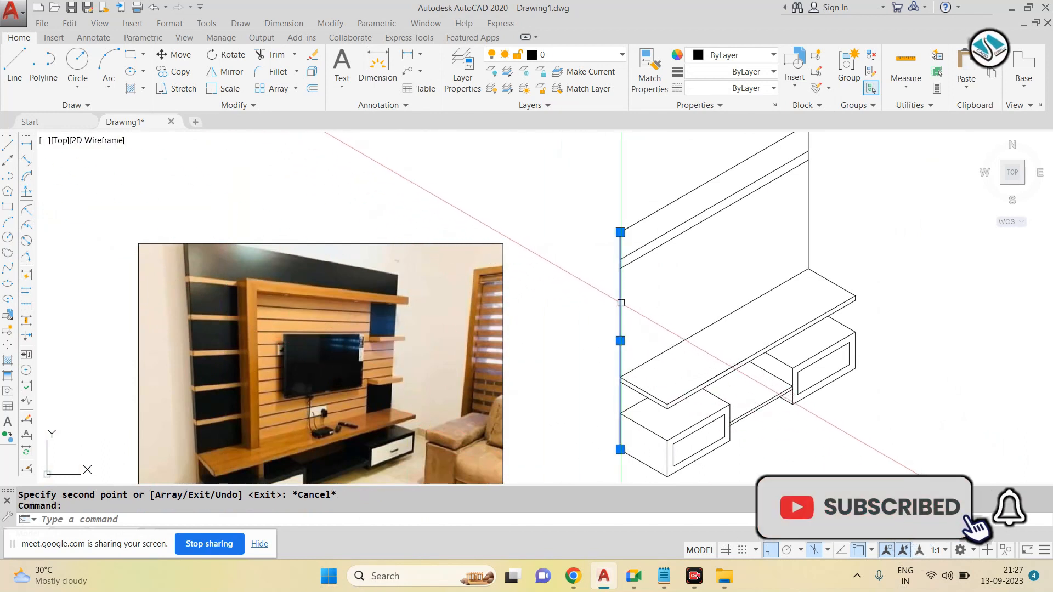
text(co)
key(Return)
click(620, 306)
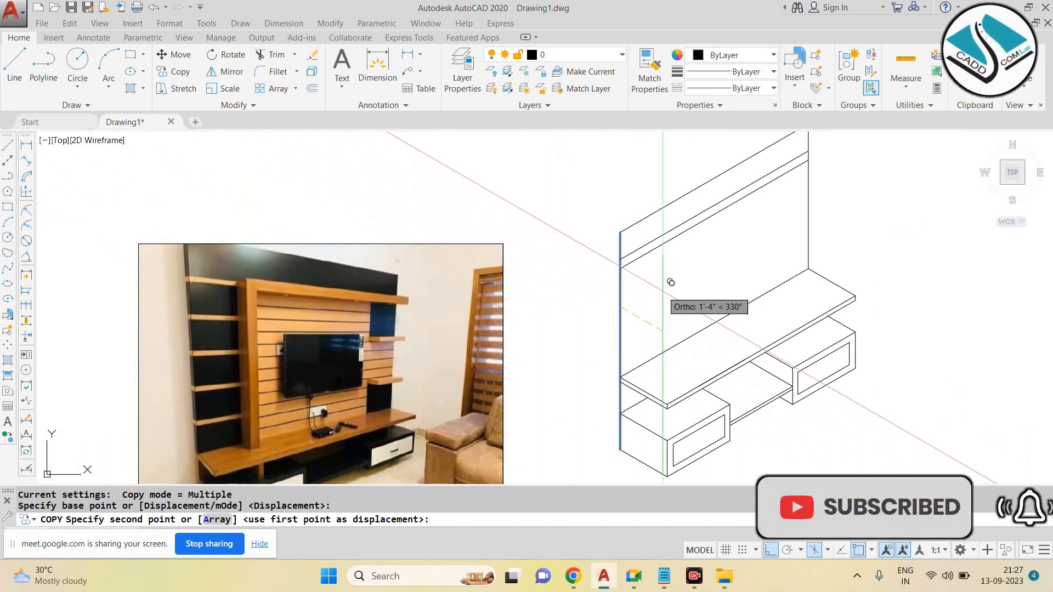
key(F5)
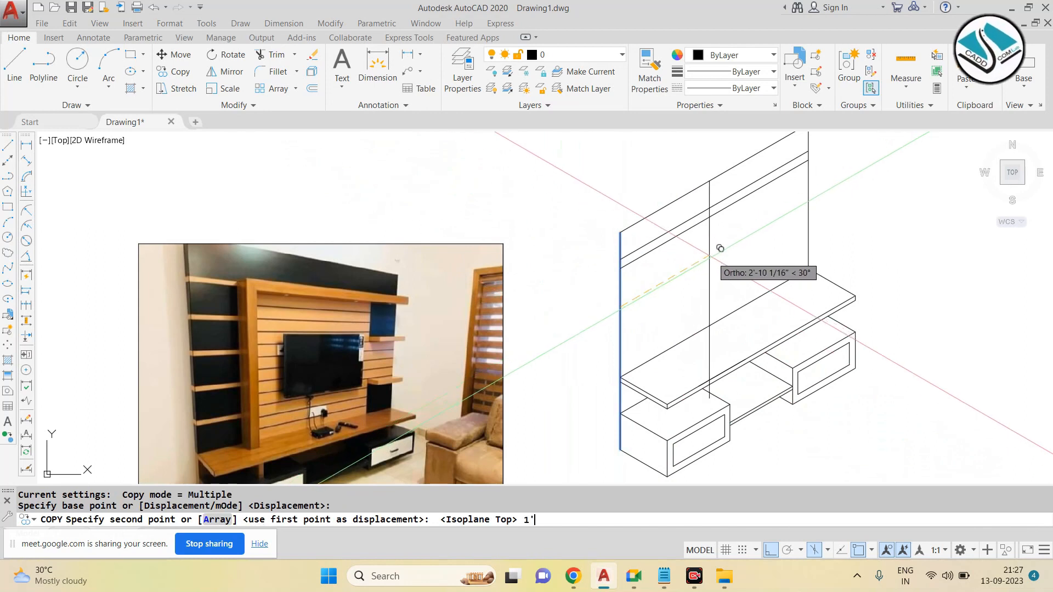
key(Return)
key(ctrl+z)
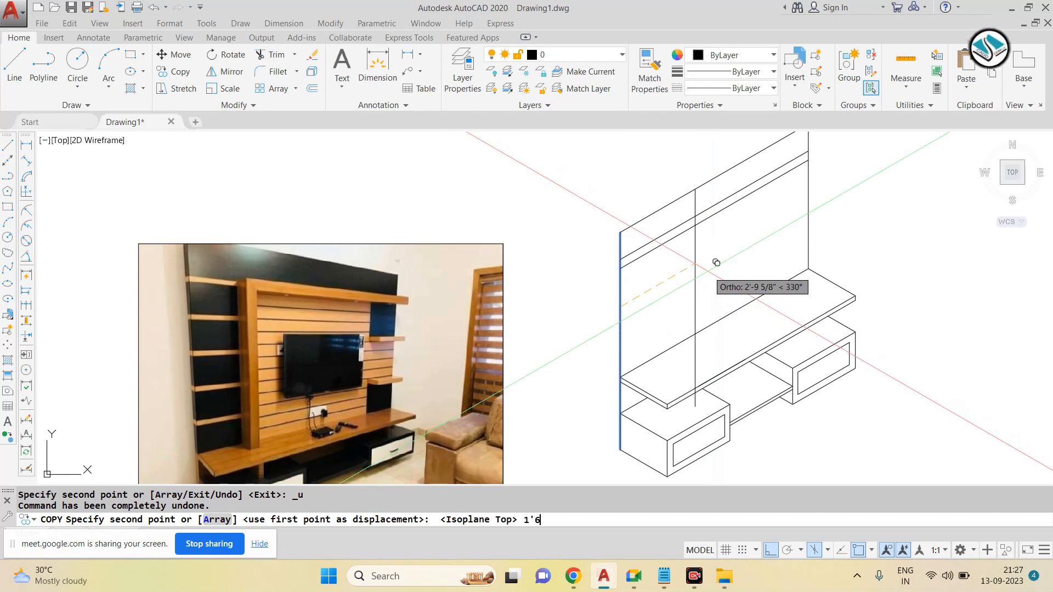
text(1'6)
key(Return)
key(Escape)
key(Escape)
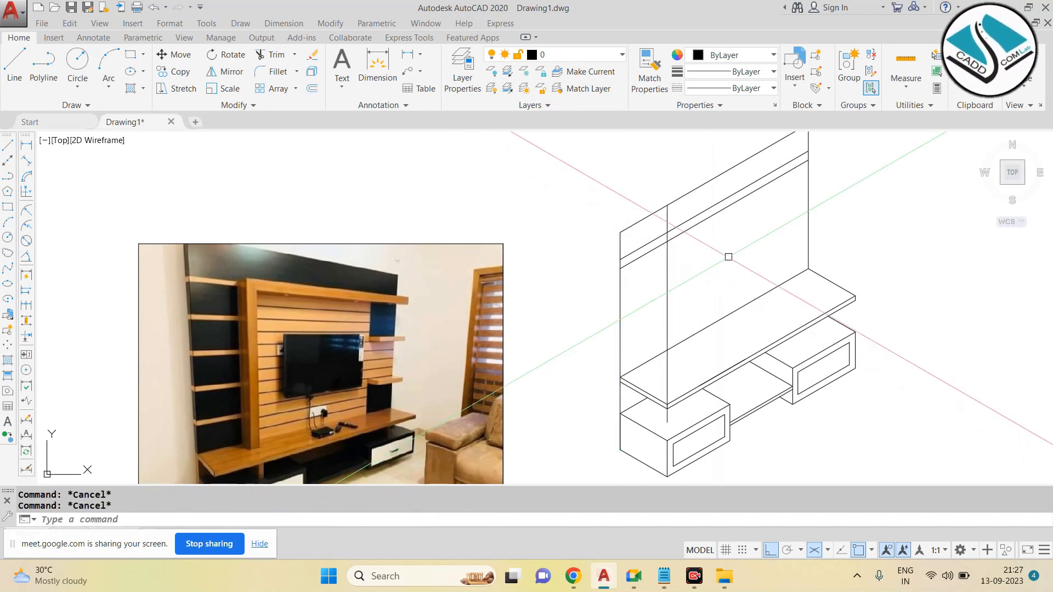
Step: Trim the two sloped band lines outside the copied vertical, and trim that vertical above the band and below the slab's back edge
text(tr)
key(Return)
key(Return)
click(653, 235)
click(637, 282)
scroll(666, 416, up, 2)
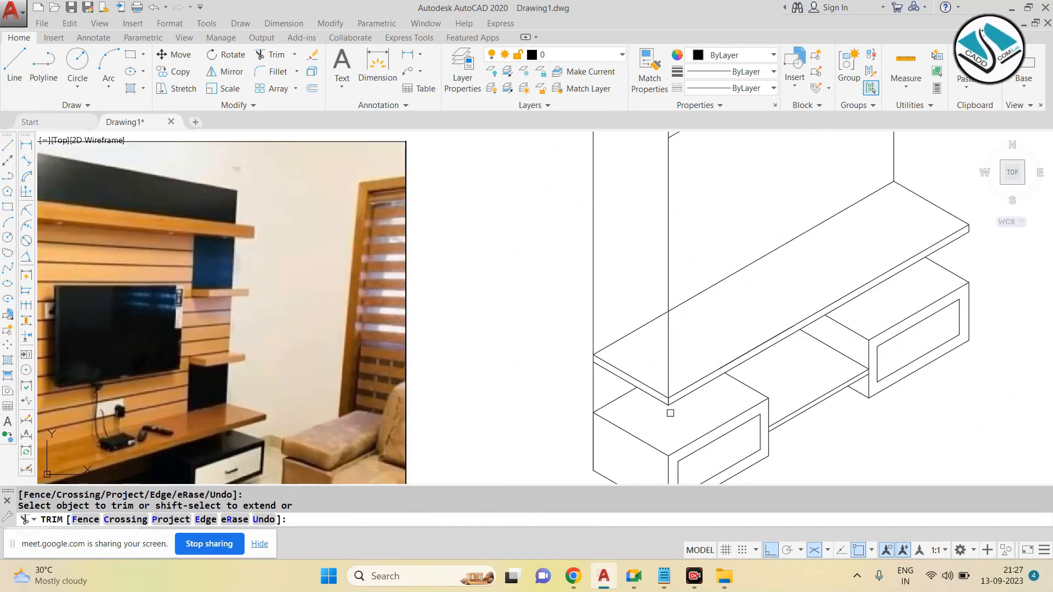
click(666, 368)
scroll(733, 364, down, 2)
key(Escape)
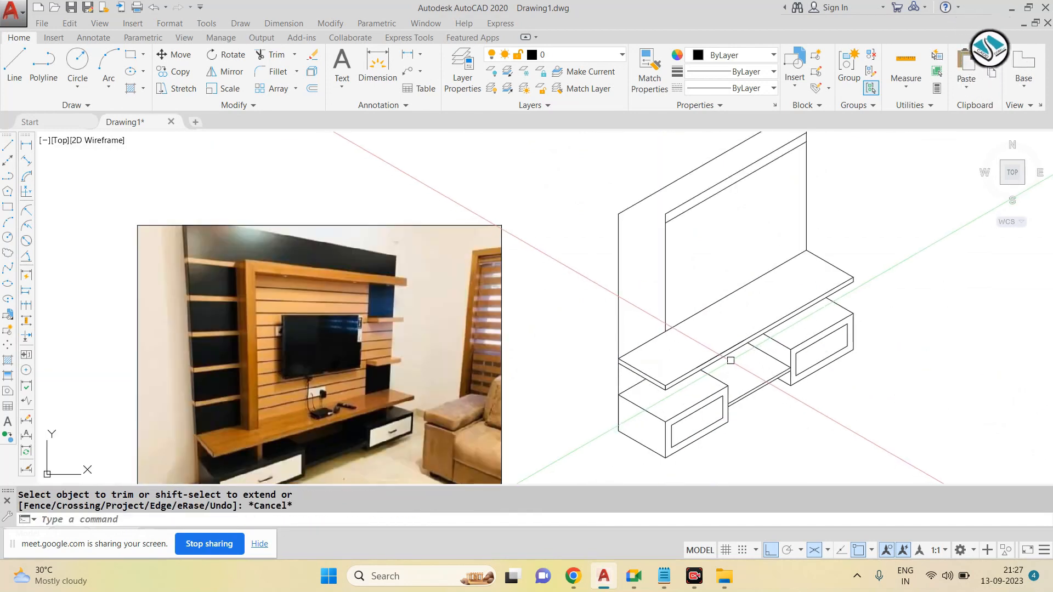
Step: Erase the lower of the two sloped band lines on the back panel
click(685, 226)
key(Escape)
click(686, 217)
text(e)
key(Return)
middle_drag(685, 217, 640, 240)
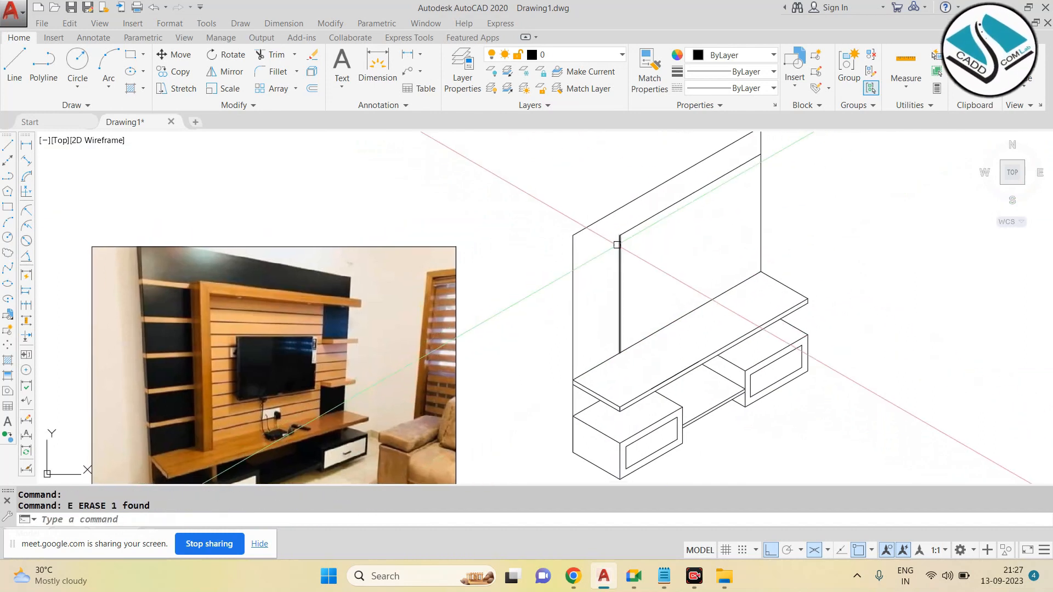
Step: Copy the inner vertical line and the sloped line meeting it forward along the depth direction
click(650, 246)
click(607, 219)
text(co)
key(Return)
click(639, 254)
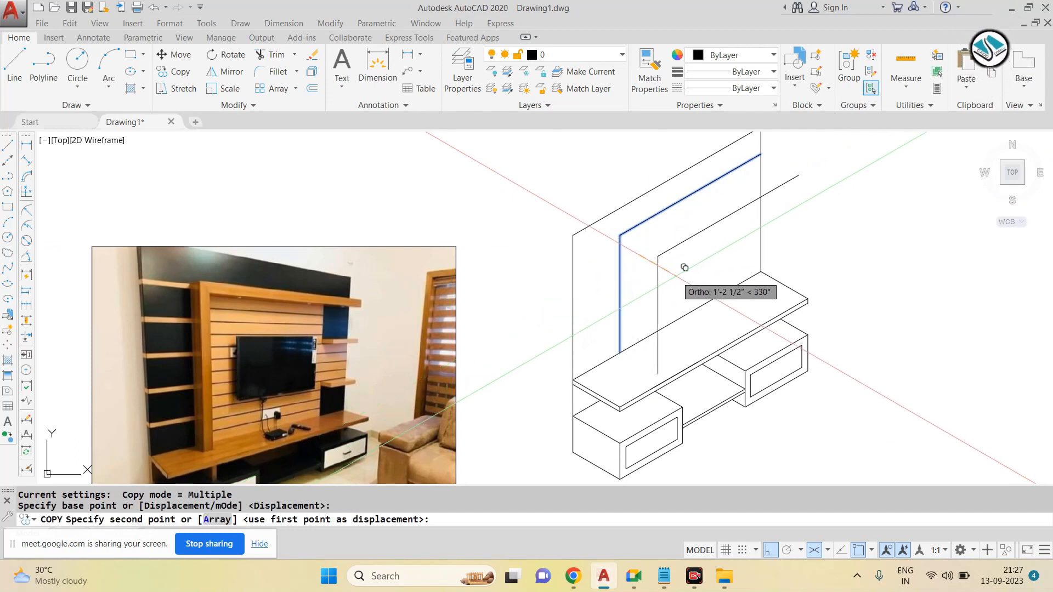
key(Return)
key(Escape)
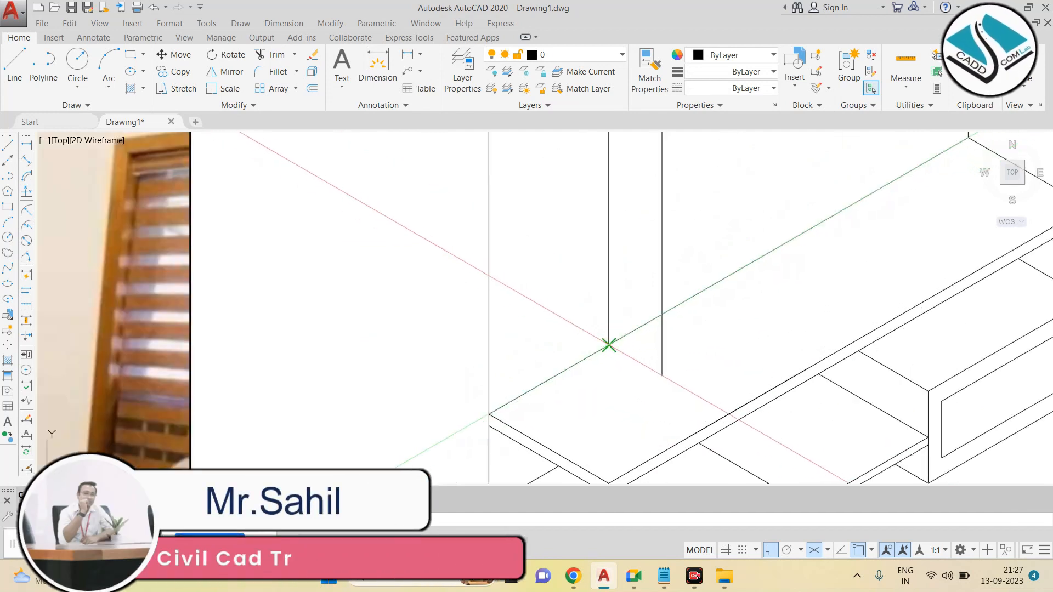
Step: Draw depth lines joining the original and copied frame outlines at the vertical's lower end and upper corner
scroll(627, 354, up, 4)
scroll(642, 369, down, 6)
scroll(630, 257, up, 8)
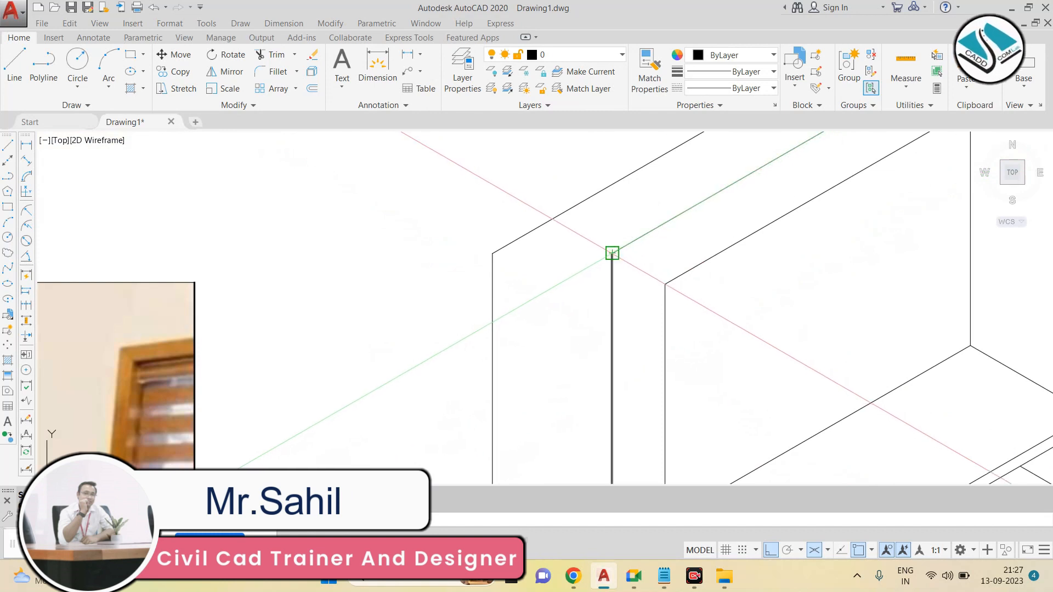
click(612, 253)
click(665, 284)
scroll(636, 293, down, 4)
key(Escape)
Step: Draw a depth line joining the two sloped frame lines at their far ends
key(space)
scroll(768, 203, up, 2)
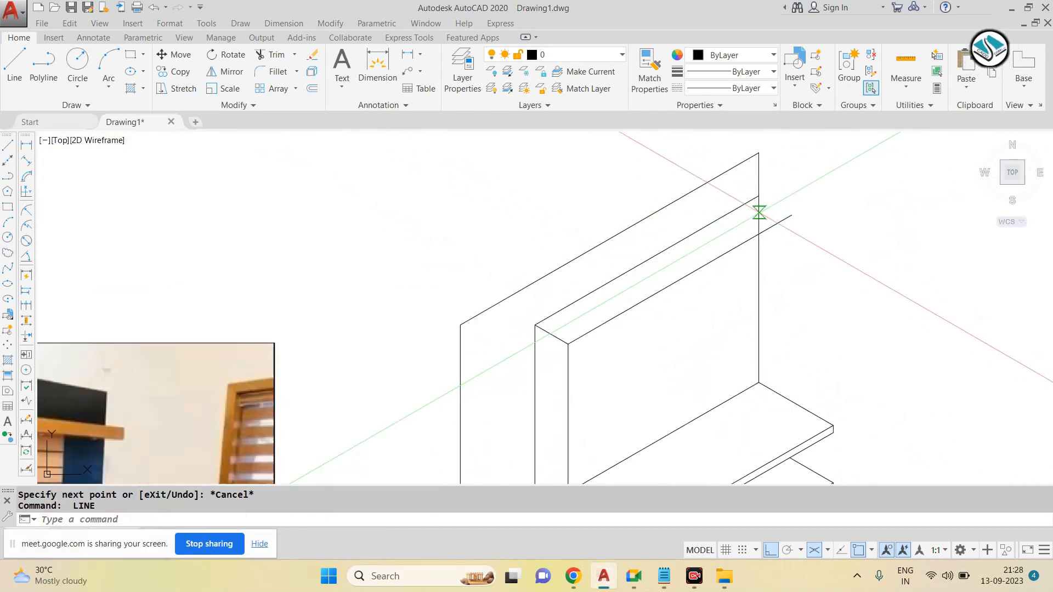
scroll(759, 212, up, 3)
click(755, 176)
click(840, 216)
scroll(795, 182, down, 4)
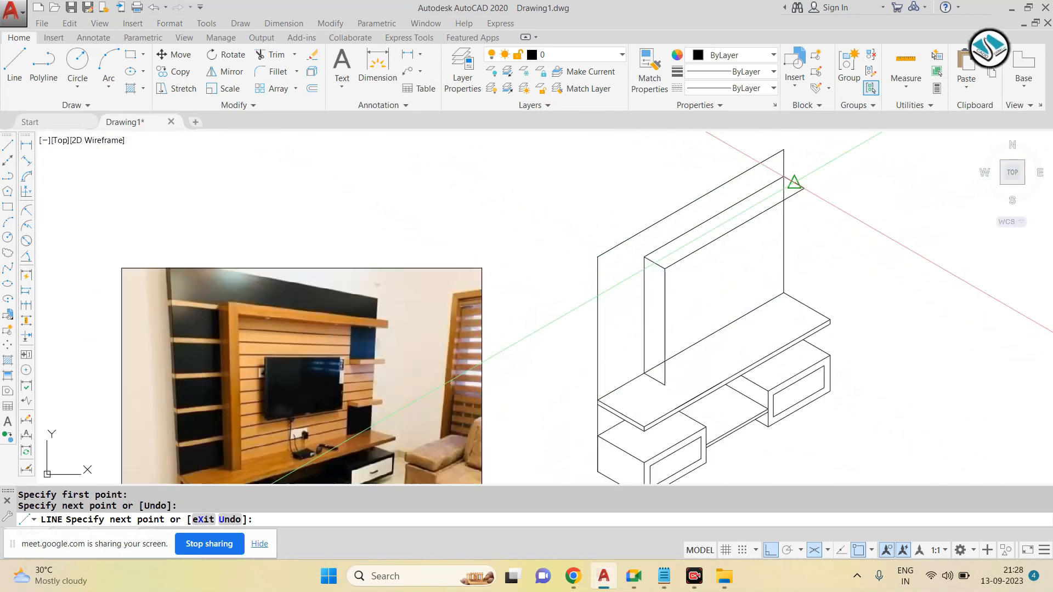
key(Escape)
Step: Trim the back panel's far vertical edge where it crosses the top face of the frame's upper beam
scroll(794, 182, down, 2)
scroll(789, 214, up, 2)
text(tr)
key(Return)
scroll(788, 212, up, 2)
scroll(697, 287, down, 2)
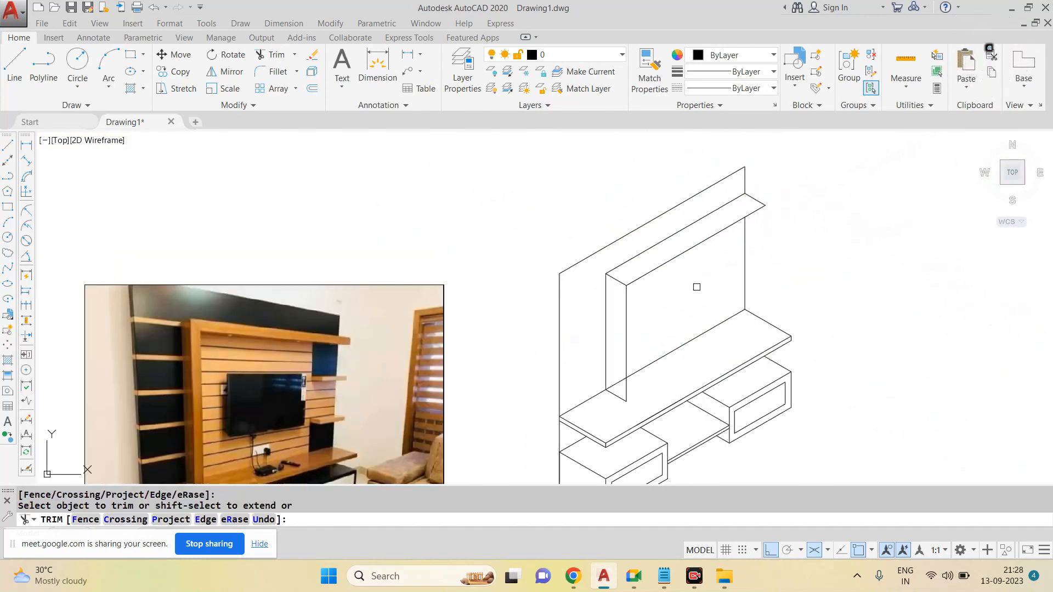
key(Escape)
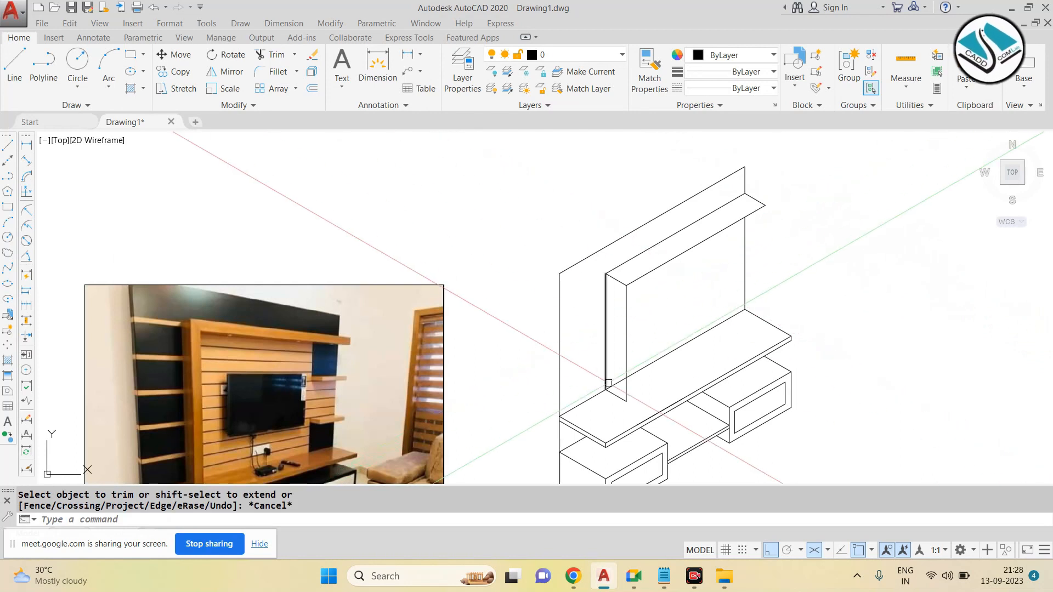
Step: Trim the slab's back edge where it passes behind the frame's vertical side face
text(tr)
key(Return)
key(Return)
scroll(609, 386, up, 2)
key(Escape)
scroll(616, 379, down, 4)
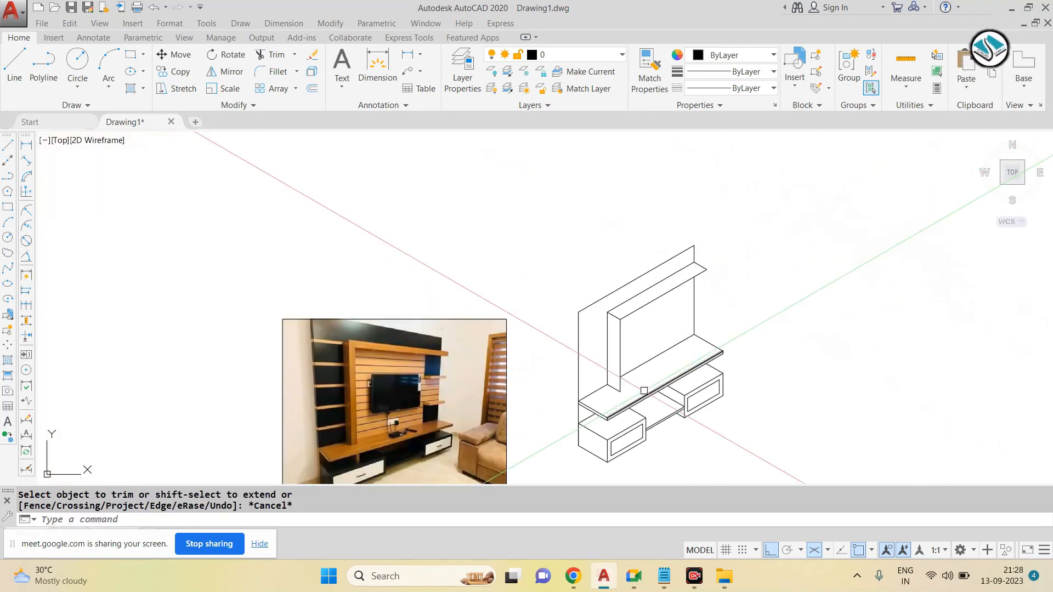
Step: Copy the frame's front vertical edge 3" inward along the panel's length
scroll(644, 391, up, 2)
click(616, 354)
text(co)
key(Return)
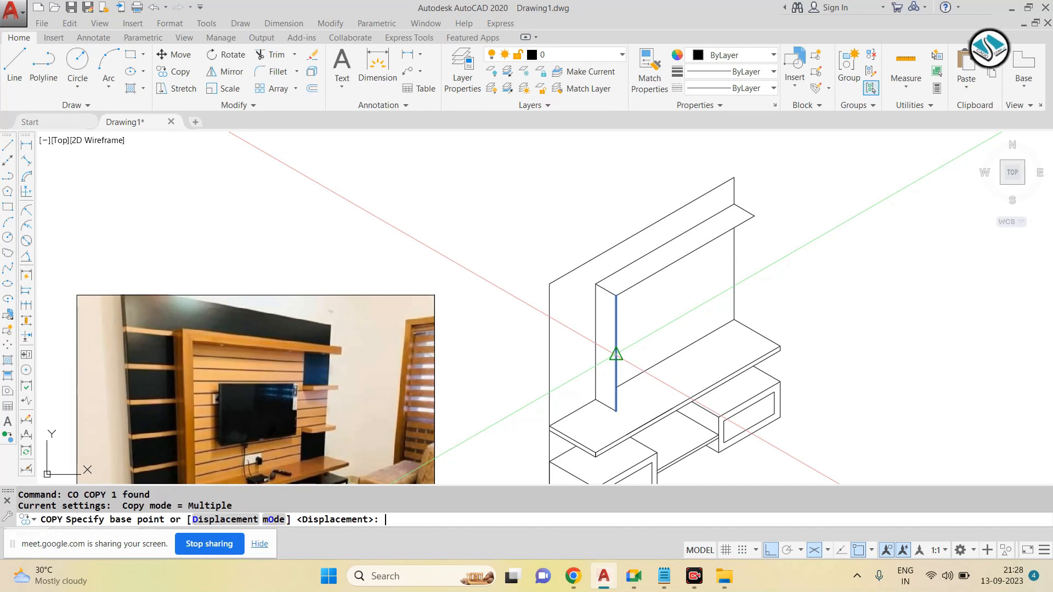
scroll(616, 353, up, 2)
click(617, 354)
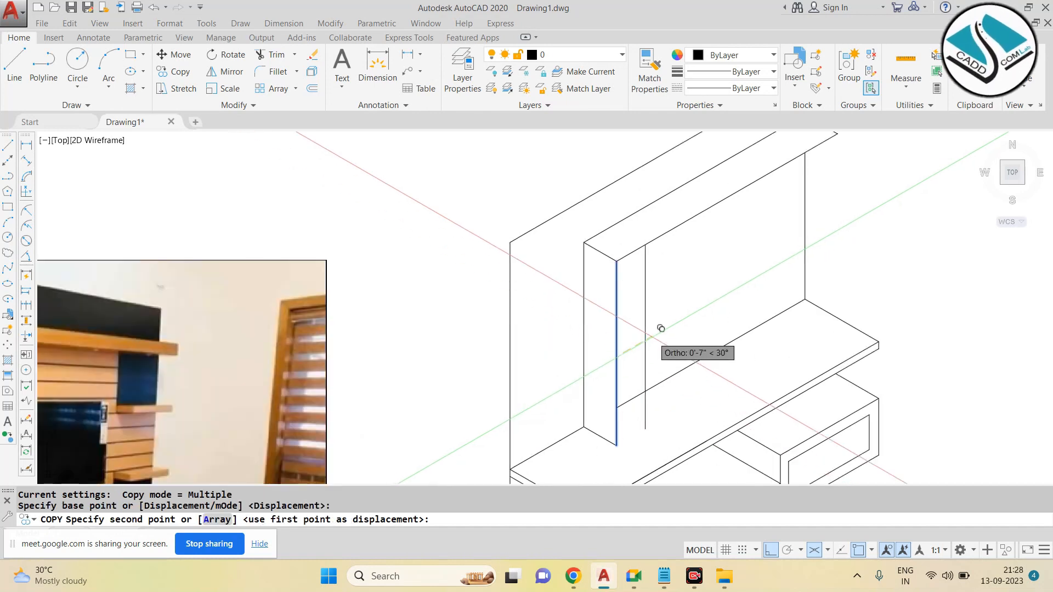
text(7)
key(Return)
key(Escape)
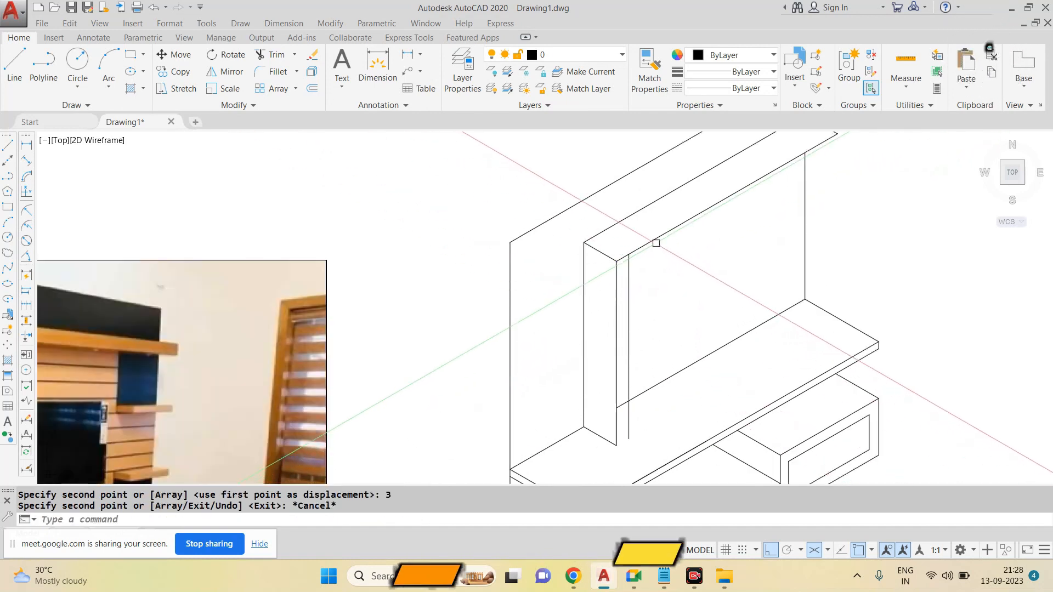
Step: Copy the upper beam's front sloped edge 3" straight down
click(651, 239)
text(co)
key(Return)
click(651, 239)
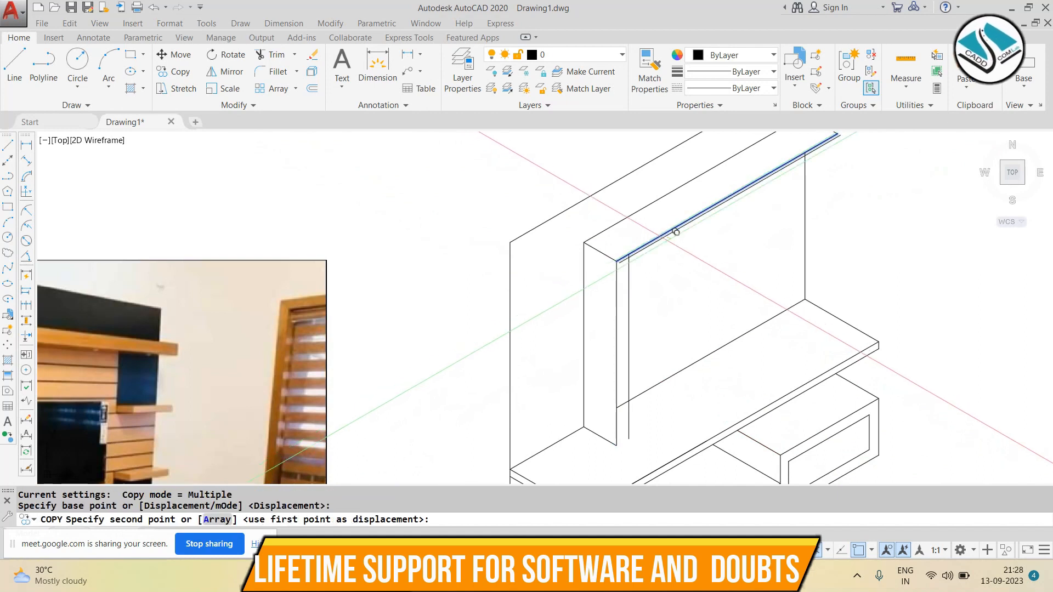
key(F5)
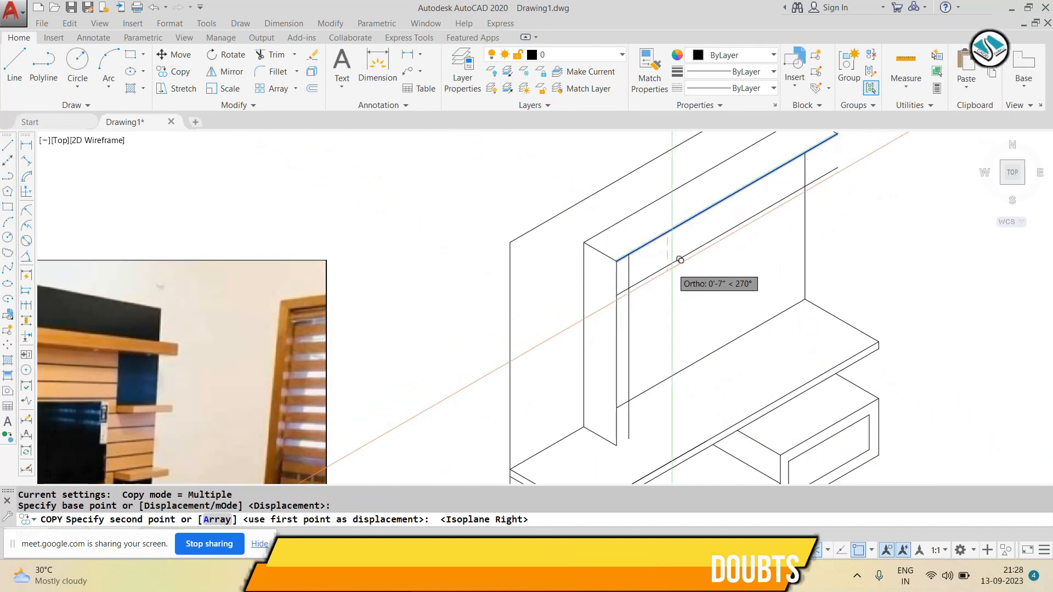
text(3)
key(Return)
key(Escape)
key(Escape)
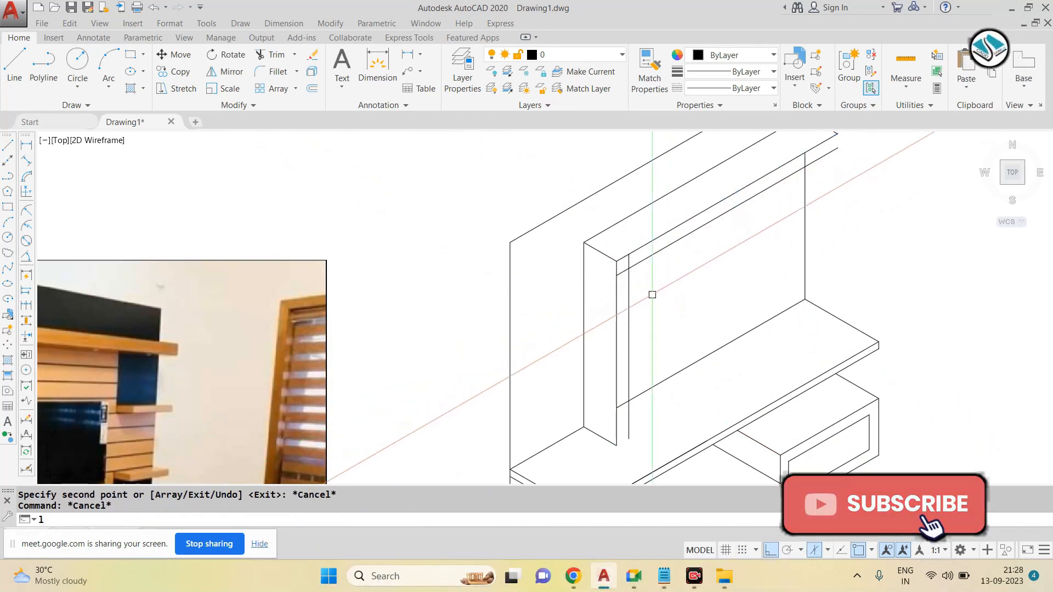
Step: Draw a short line closing the bottom of the frame's upright between its two front vertical edges
text(l)
key(Return)
scroll(526, 372, up, 5)
click(526, 373)
click(558, 356)
scroll(557, 355, down, 4)
key(Escape)
key(Escape)
key(Escape)
middle_drag(573, 214, 573, 245)
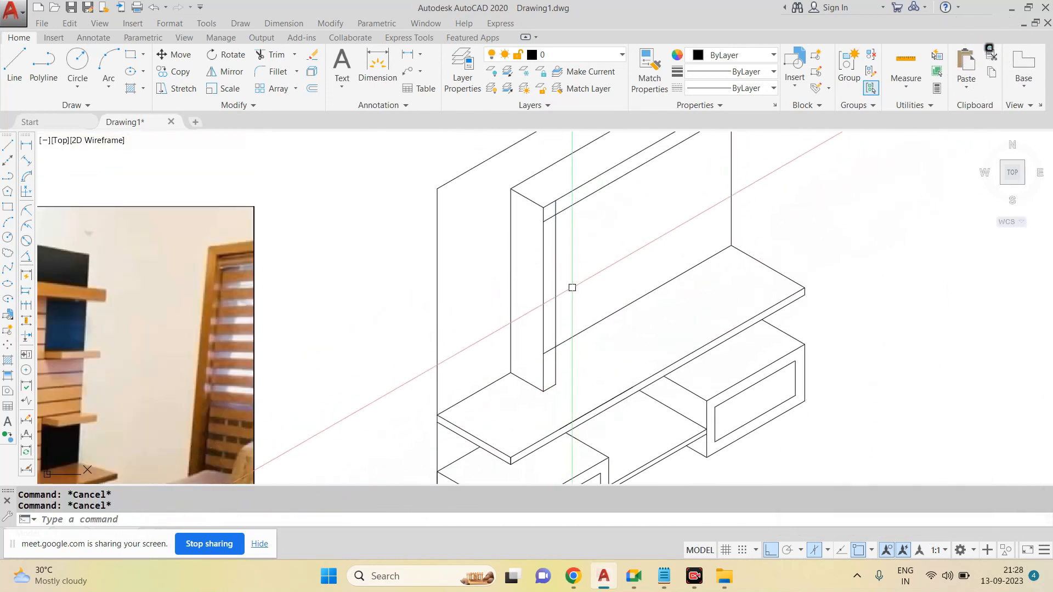
Step: Trim the overlapping line ends at the frame's inner corner and the slab's back edge across the upright's front face
text(tr)
key(Return)
key(Return)
scroll(554, 351, up, 3)
middle_drag(544, 207, 536, 287)
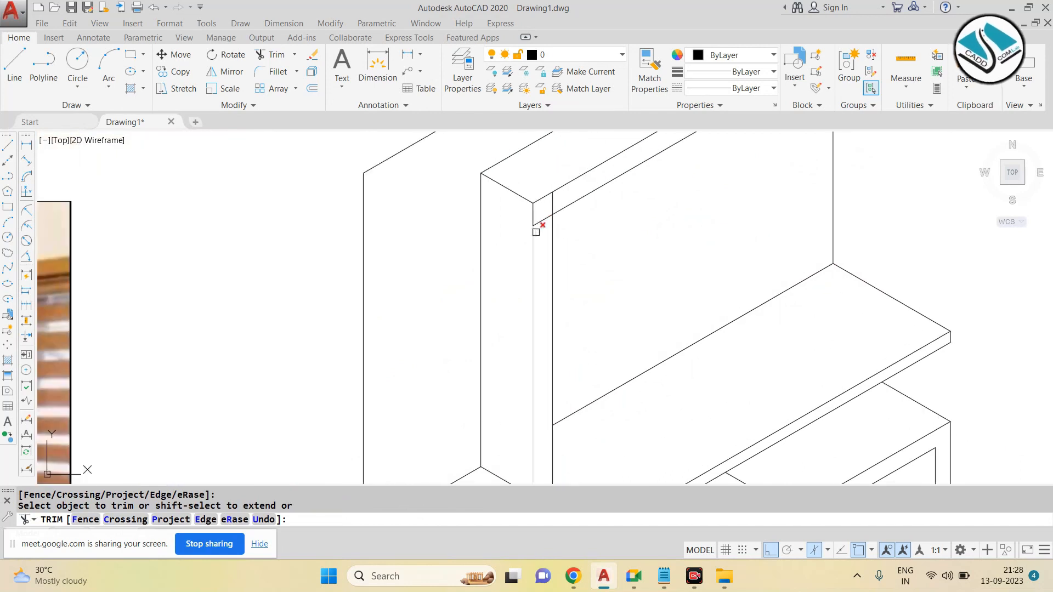
click(542, 215)
click(544, 209)
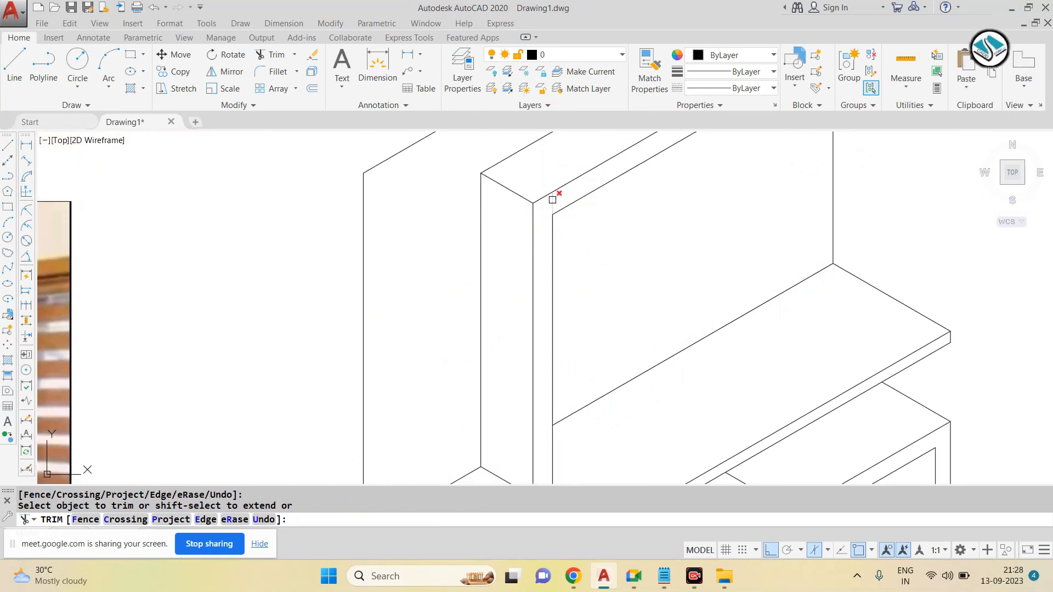
scroll(553, 199, down, 3)
scroll(647, 160, up, 3)
key(Escape)
Step: Draw a vertical line closing the far end of the upper beam's front face
text(l)
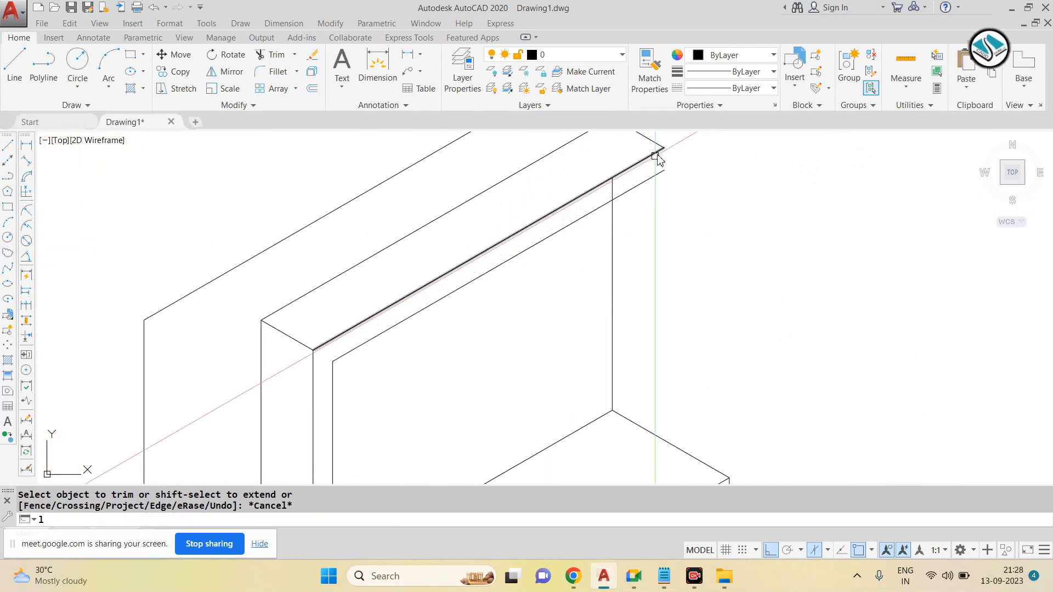
key(Return)
click(663, 149)
click(660, 174)
key(ctrl+z)
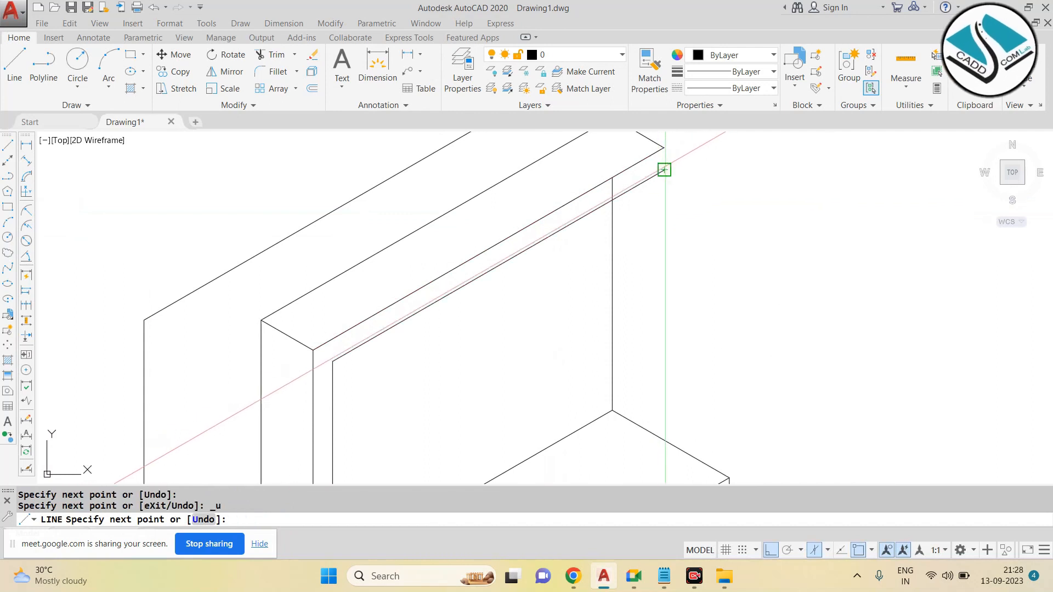
key(Escape)
Step: Trim the back panel's far vertical edge where it crosses the upper beam's front thickness
text(tr)
key(Return)
key(Return)
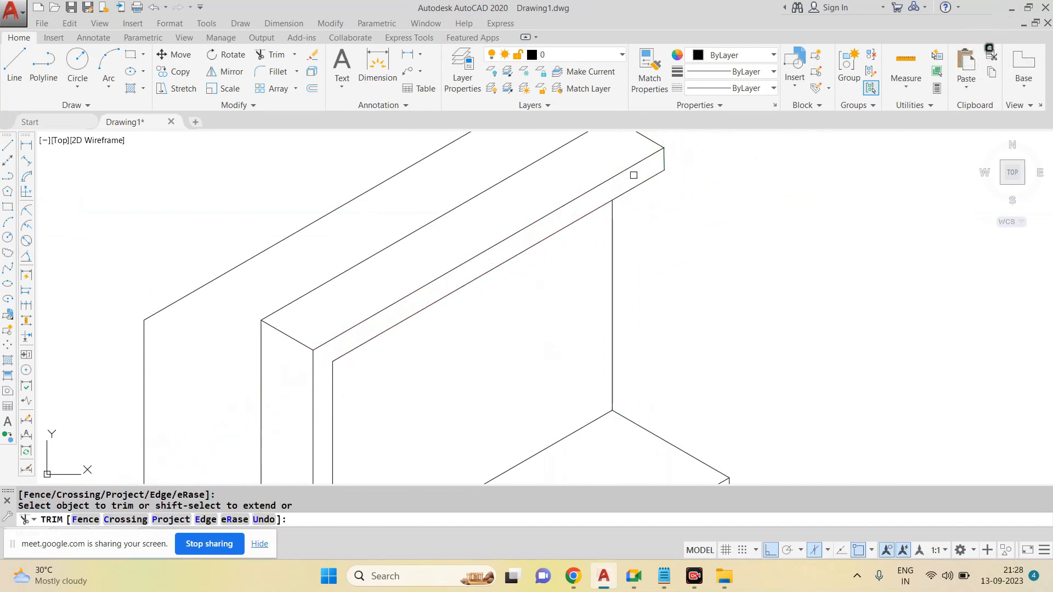
scroll(633, 175, down, 5)
key(Escape)
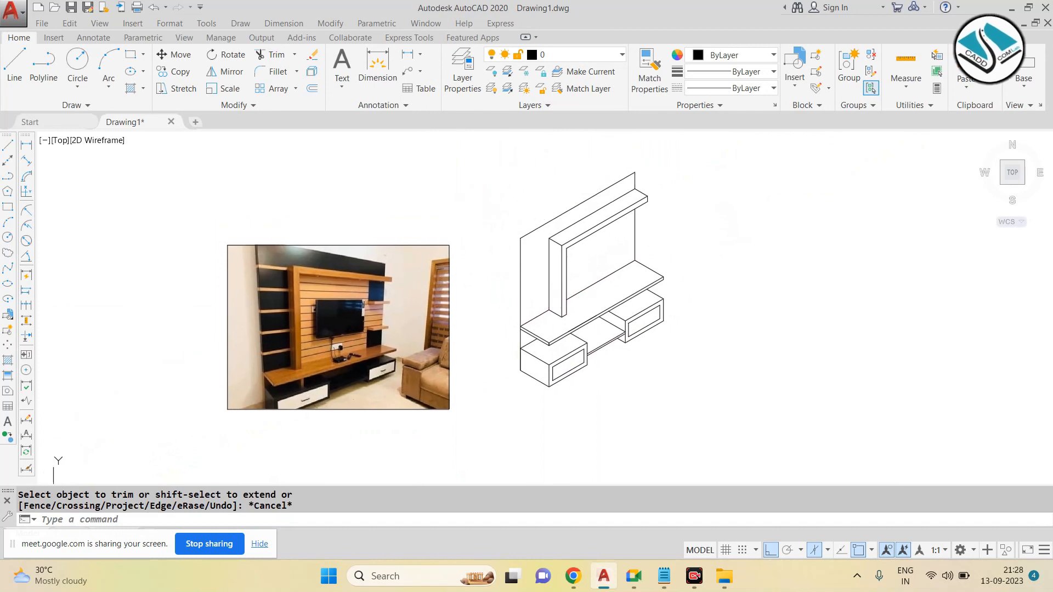
Step: Copy the back panel's far vertical edge below the beam 1' inward along the panel's length, undoing the first copy
scroll(416, 249, up, 2)
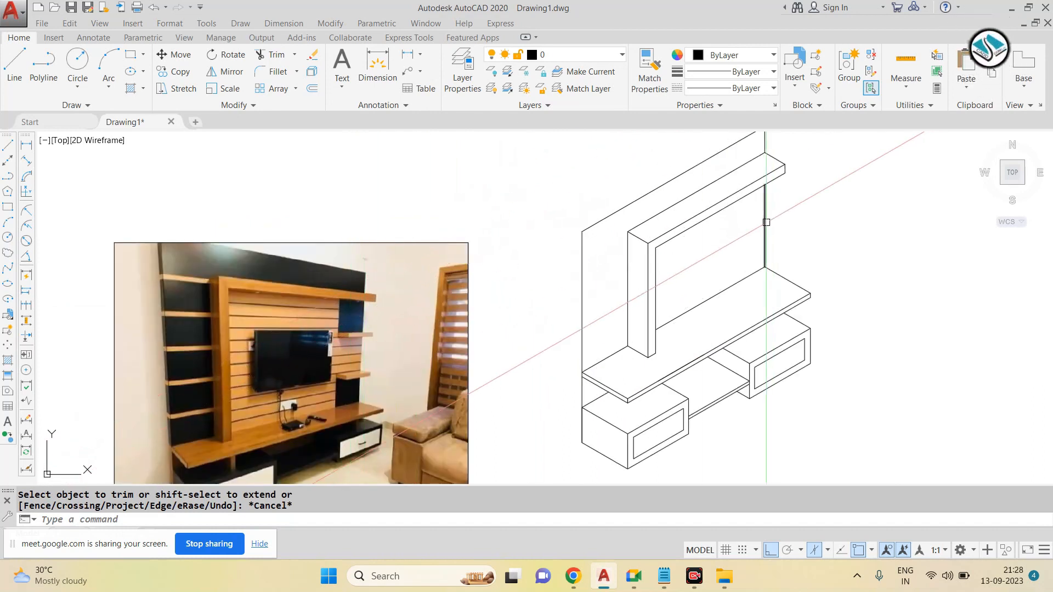
click(764, 226)
text(co)
key(Return)
click(764, 224)
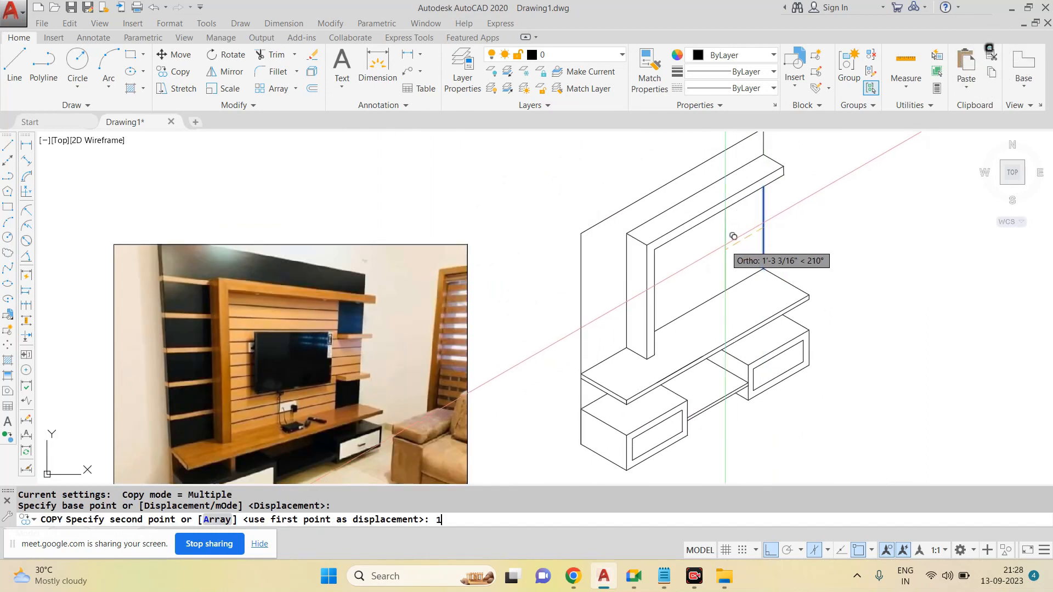
key(Return)
key(ctrl+z)
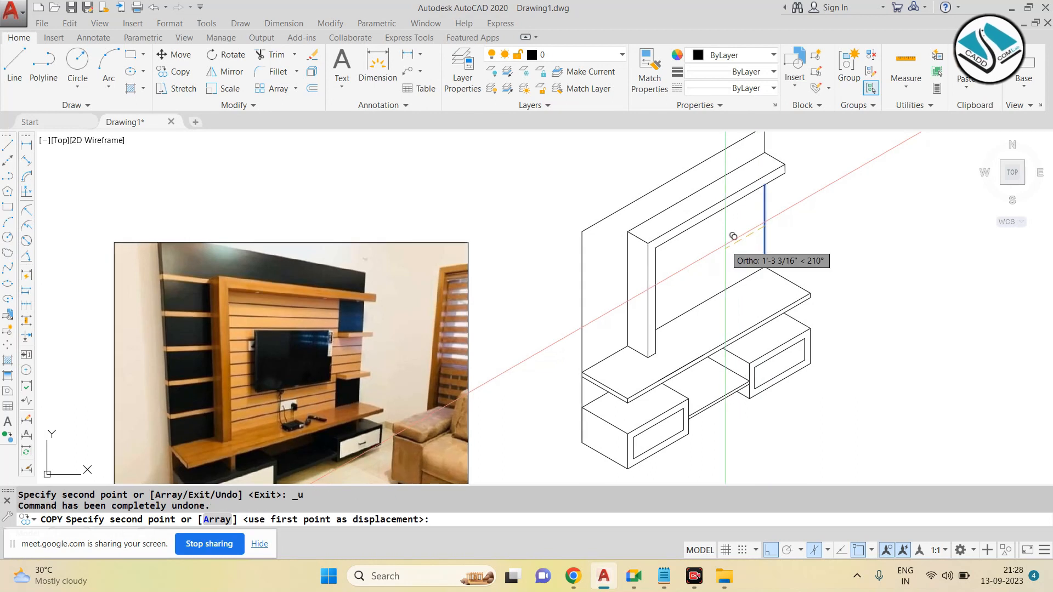
text(1')
key(Return)
key(Escape)
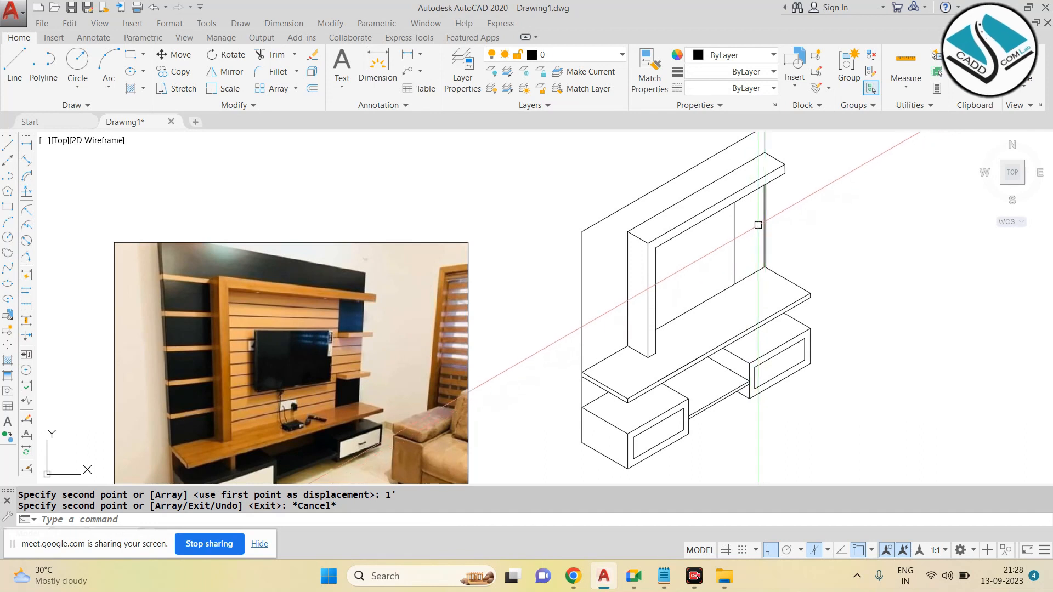
Step: Divide the copied vertical line under the beam into 4 segments and set the point style to an X mark
scroll(743, 222, up, 2)
scroll(744, 220, down, 2)
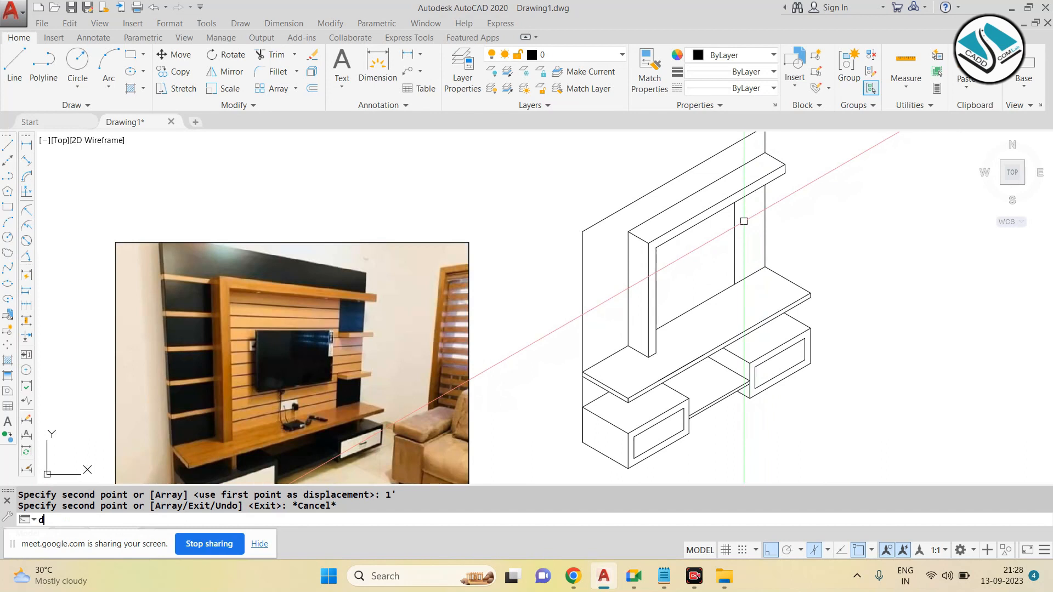
text(iv)
key(Return)
click(738, 237)
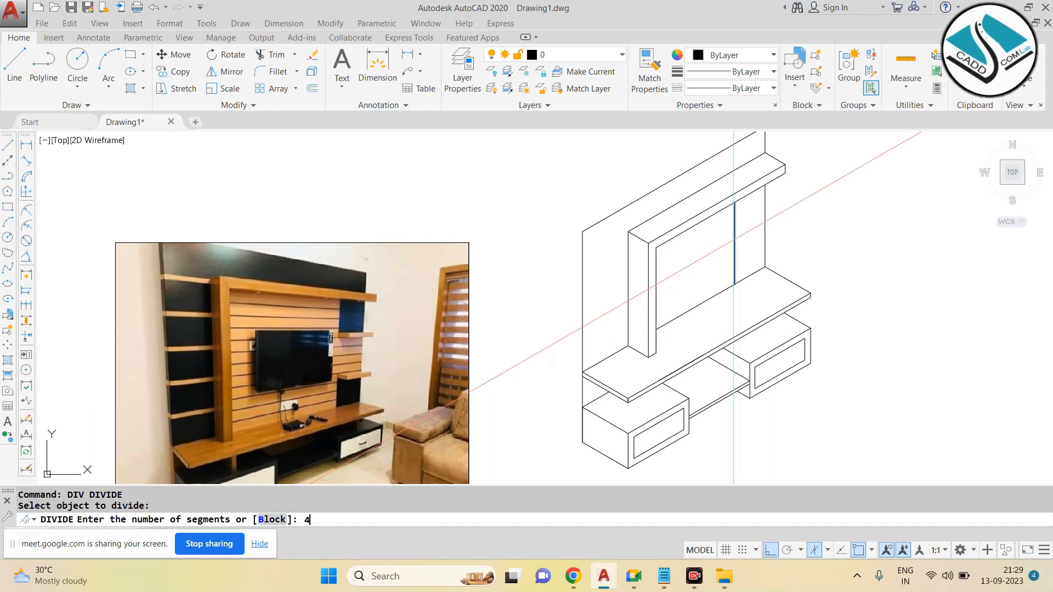
key(Return)
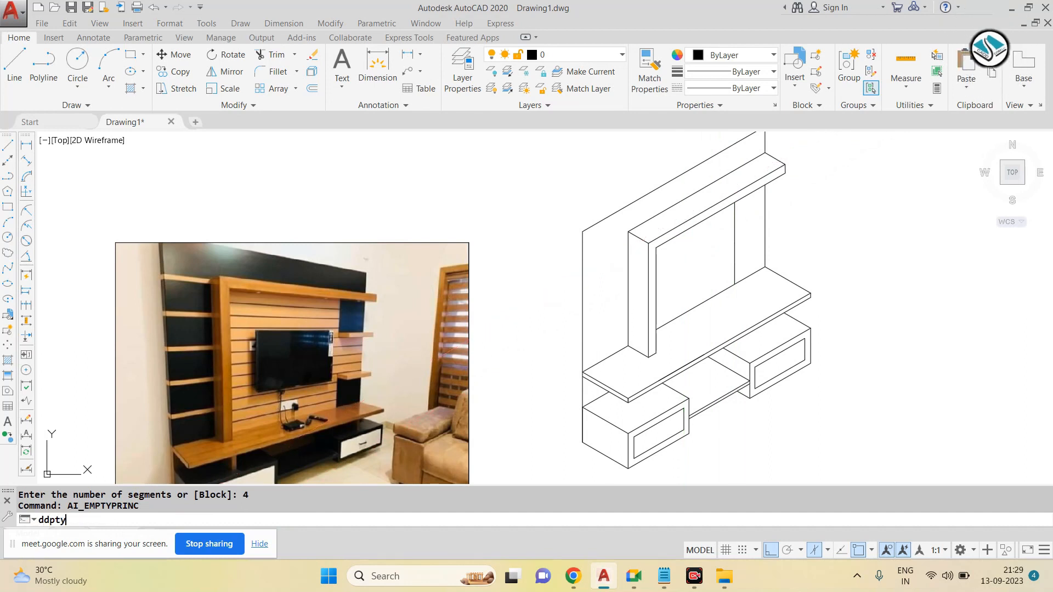
key(Return)
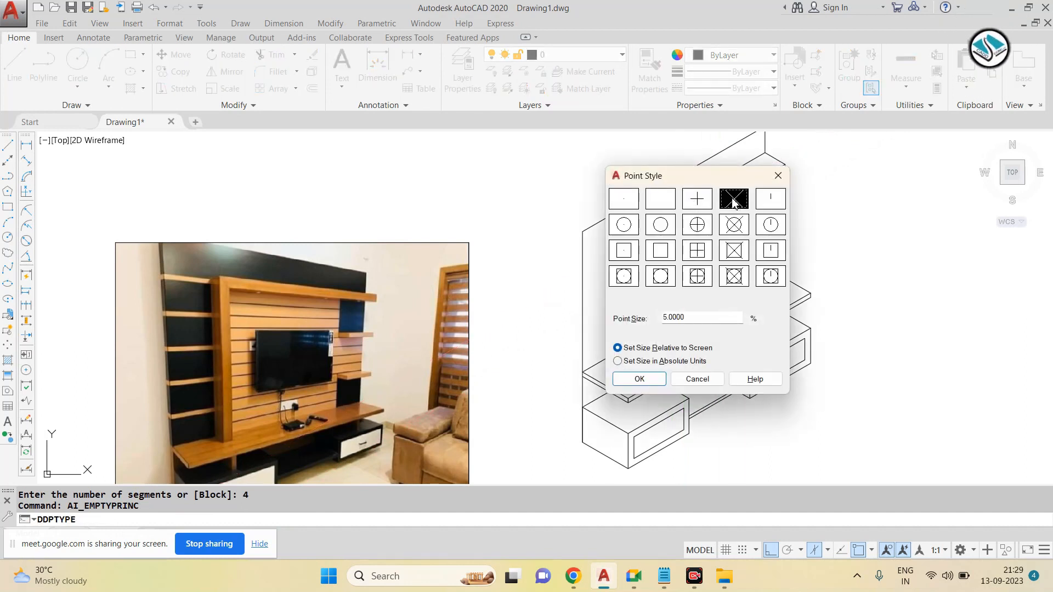
click(650, 380)
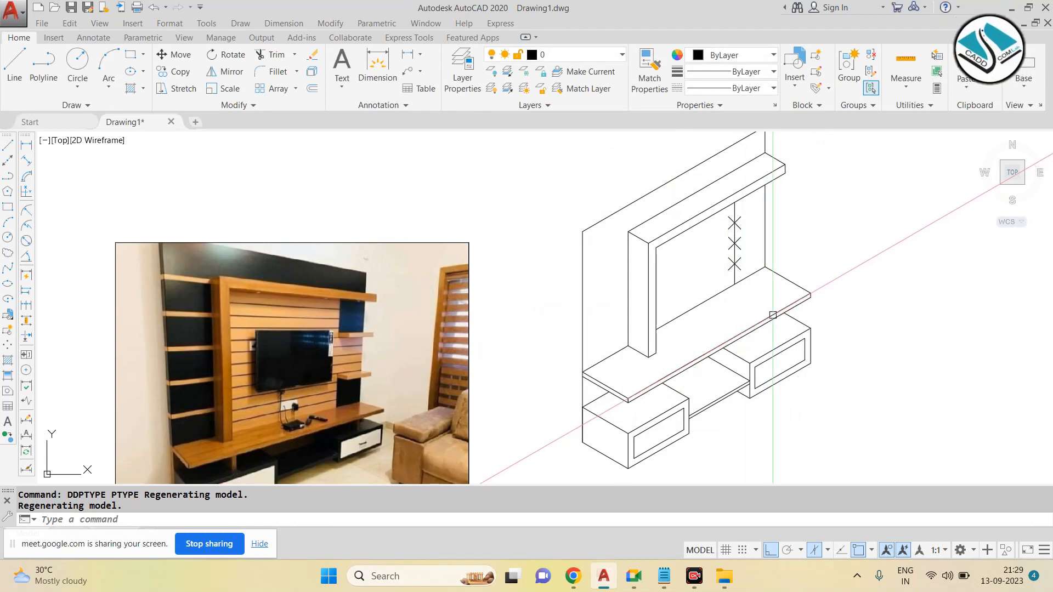
Step: Undo the point style change and try to divide the same vertical line again
key(ctrl+z)
key(Return)
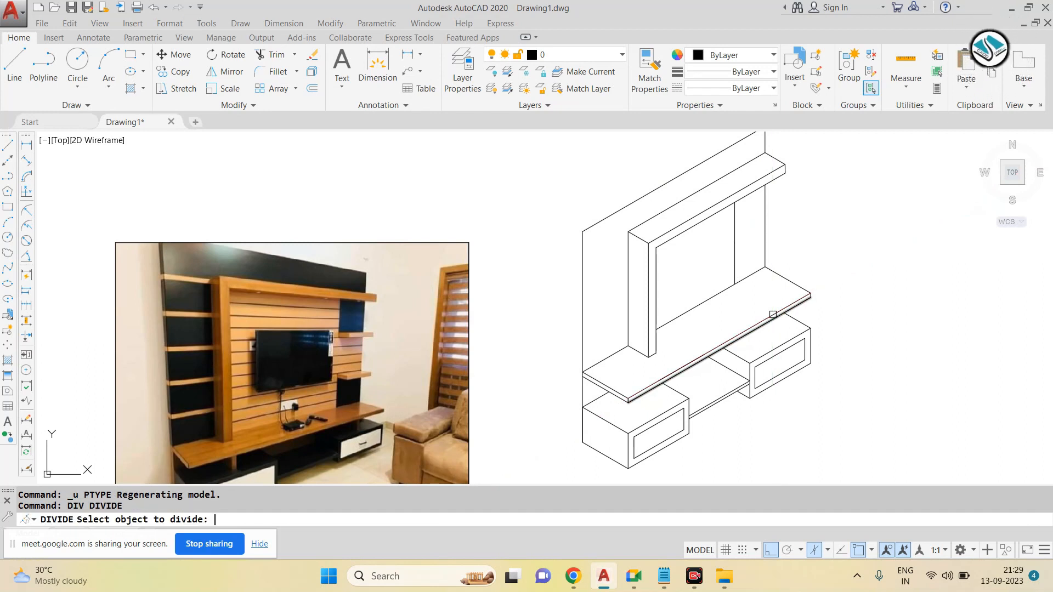
click(735, 244)
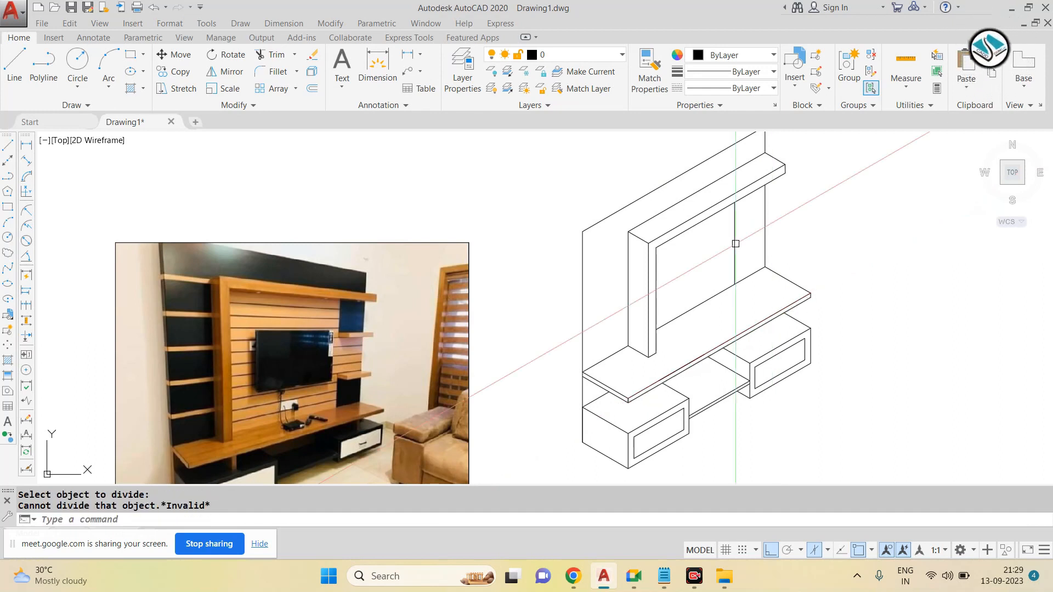
text(div)
key(Return)
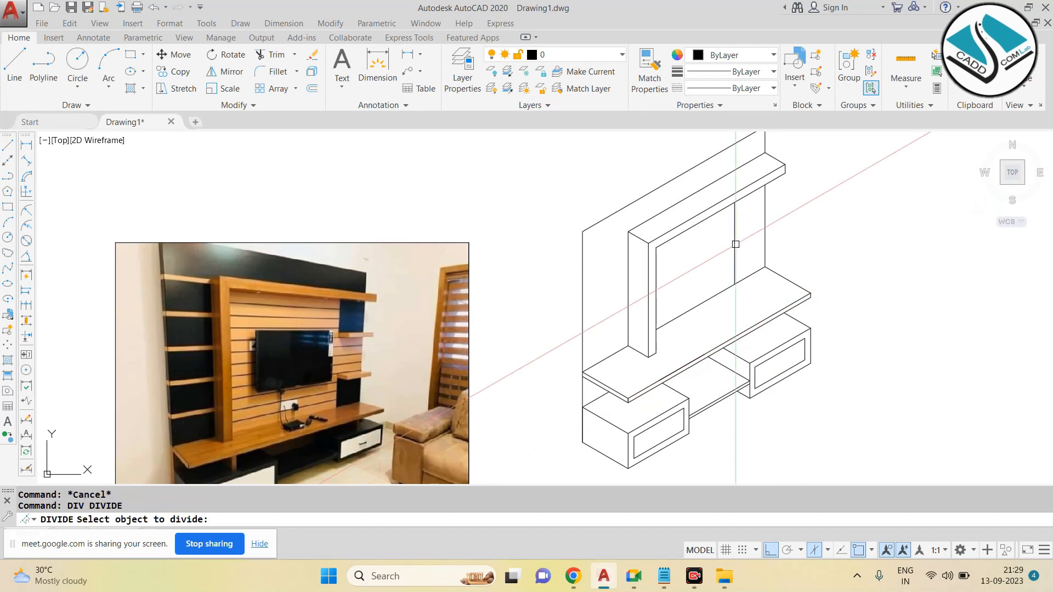
click(735, 243)
key(Escape)
Step: Erase the three division points from the inner vertical line under the beam
scroll(735, 219, up, 2)
click(698, 225)
click(750, 307)
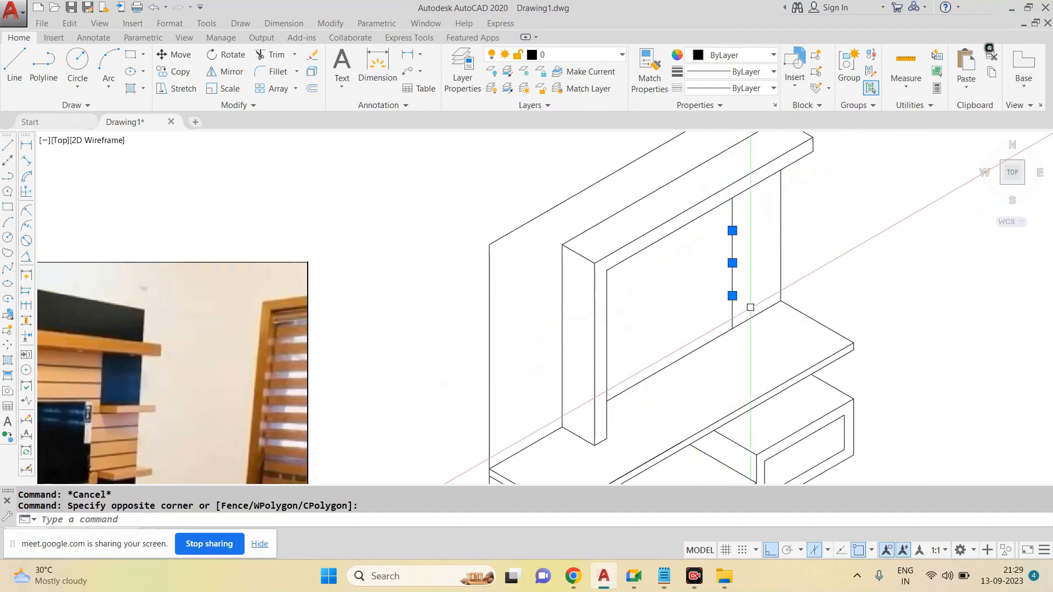
text(e)
key(Return)
click(724, 218)
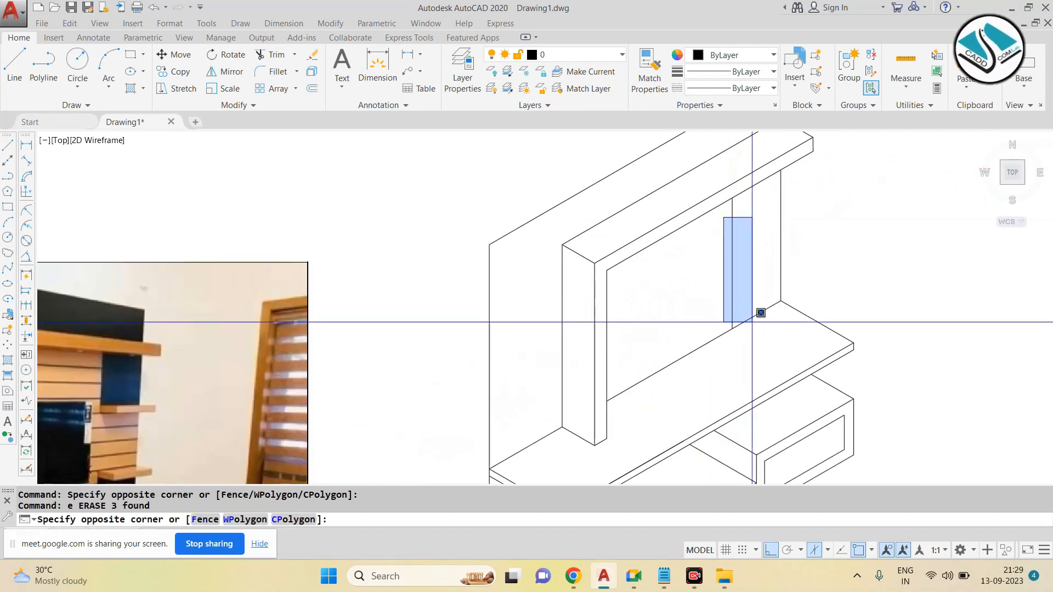
text(e)
key(Return)
key(Escape)
Step: Divide the inner vertical line under the beam into 6 segments and set the point style to an X mark
text(d)
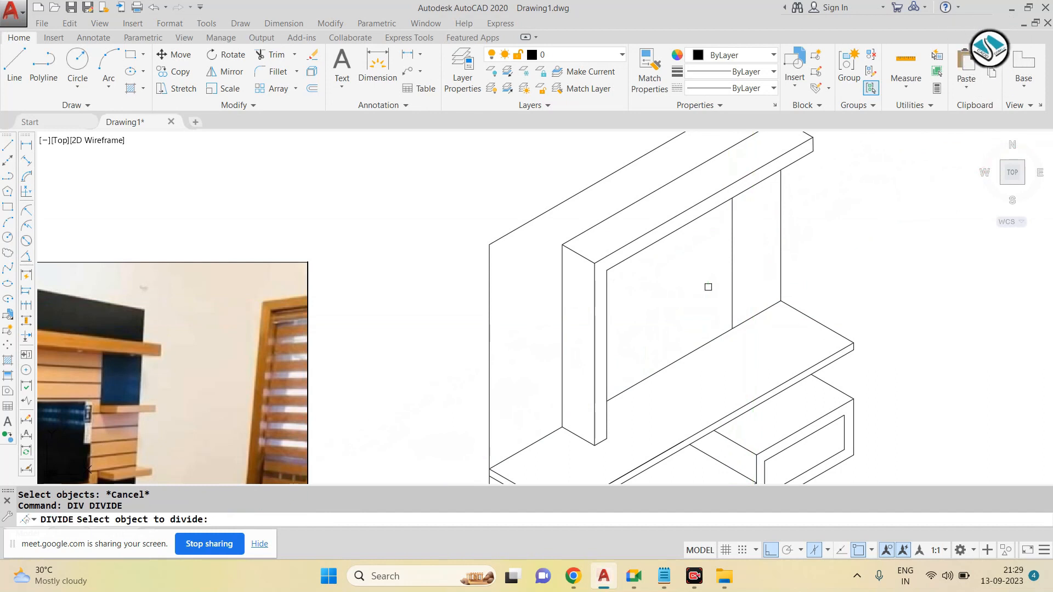
click(730, 283)
text(6)
key(Return)
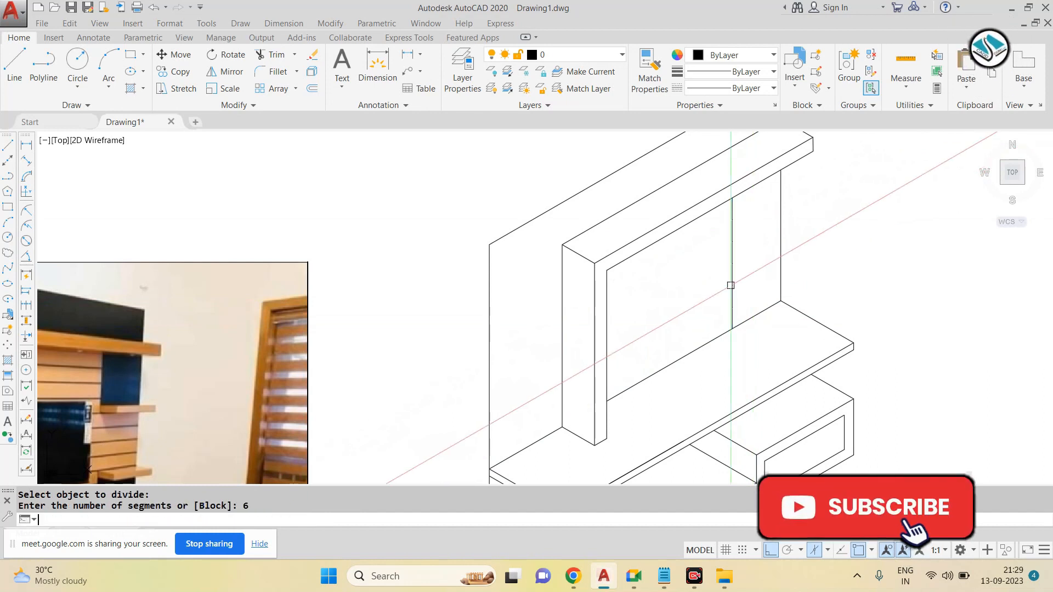
text(ptype)
key(Return)
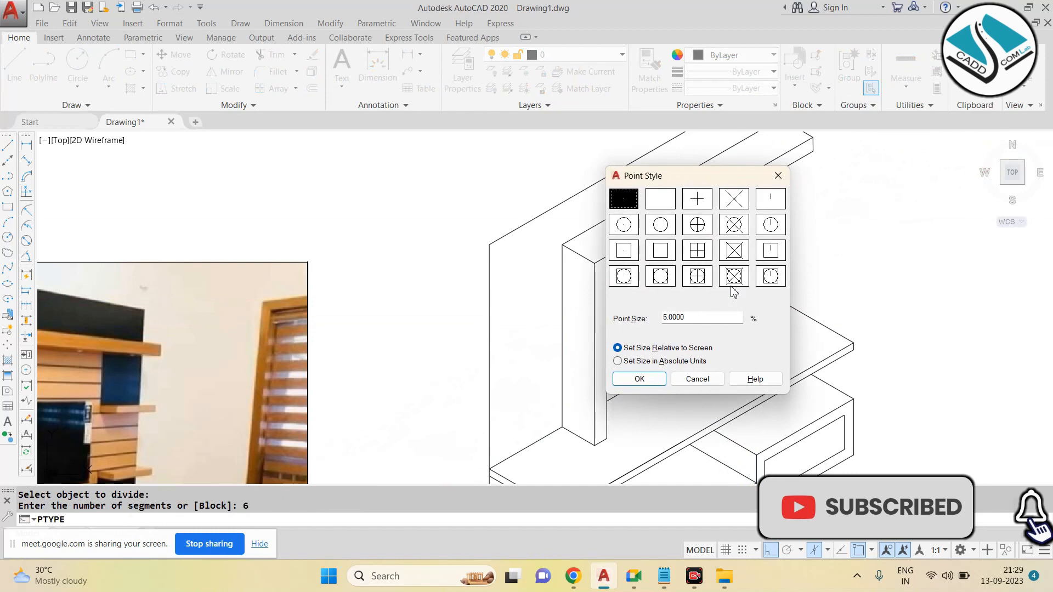
click(639, 379)
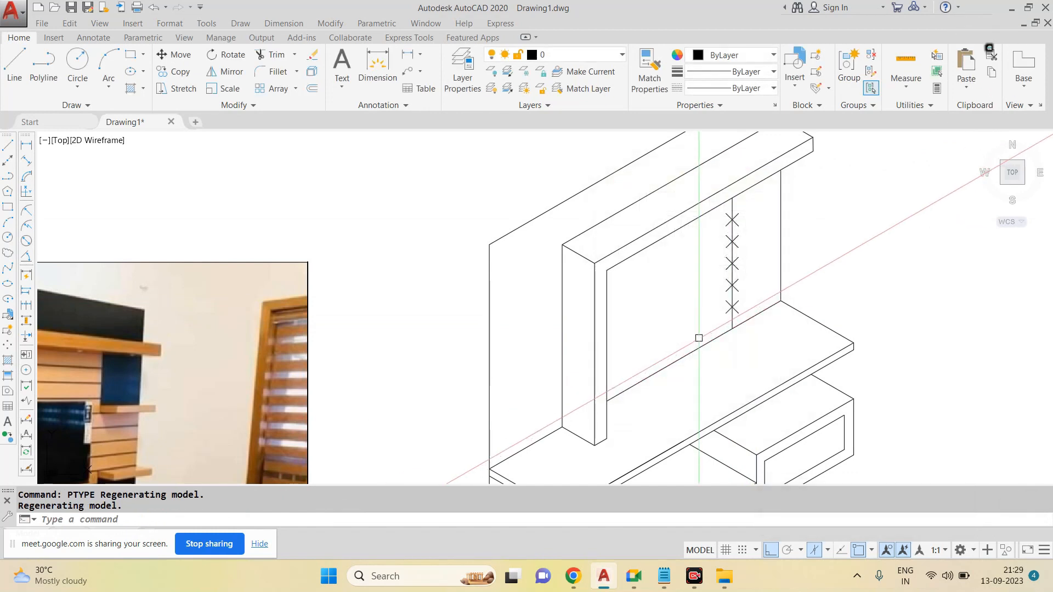
Step: Draw two isometric lines from the second and fourth division points along the panel's length, past its far vertical edge
key(Escape)
text(l)
key(Return)
click(732, 242)
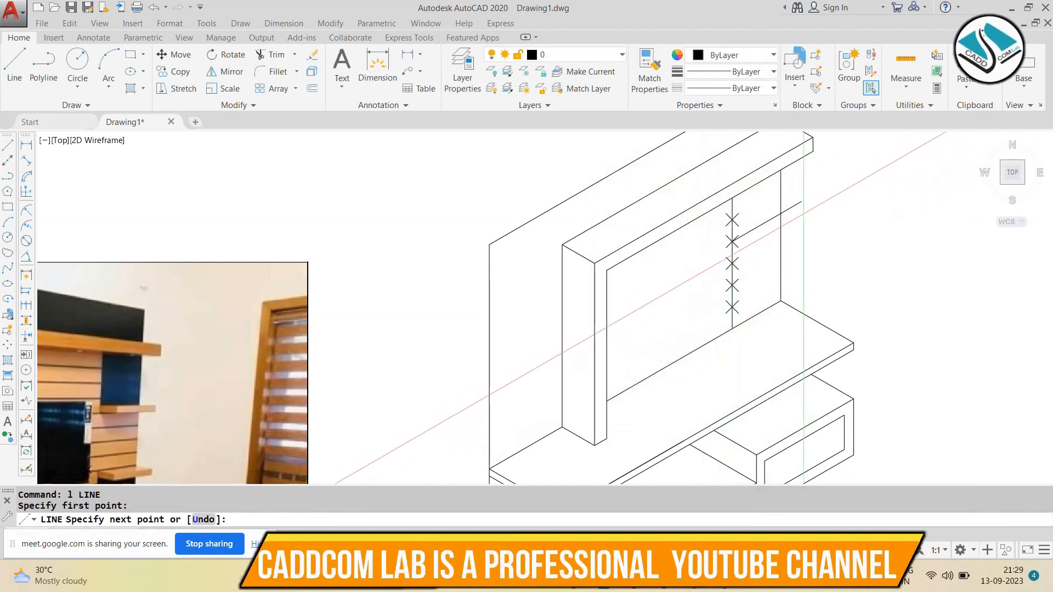
click(835, 200)
key(Escape)
key(Return)
click(732, 285)
click(845, 220)
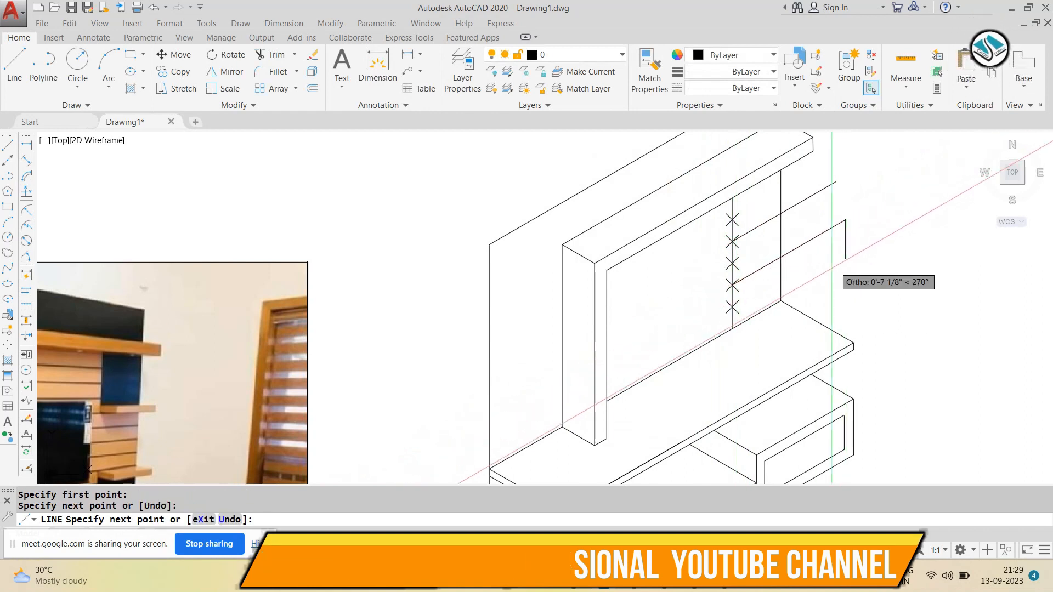
key(Escape)
Step: Trim the ends of the two shelf lines that extend beyond the panel's far vertical edge
text(tr)
key(Return)
key(Return)
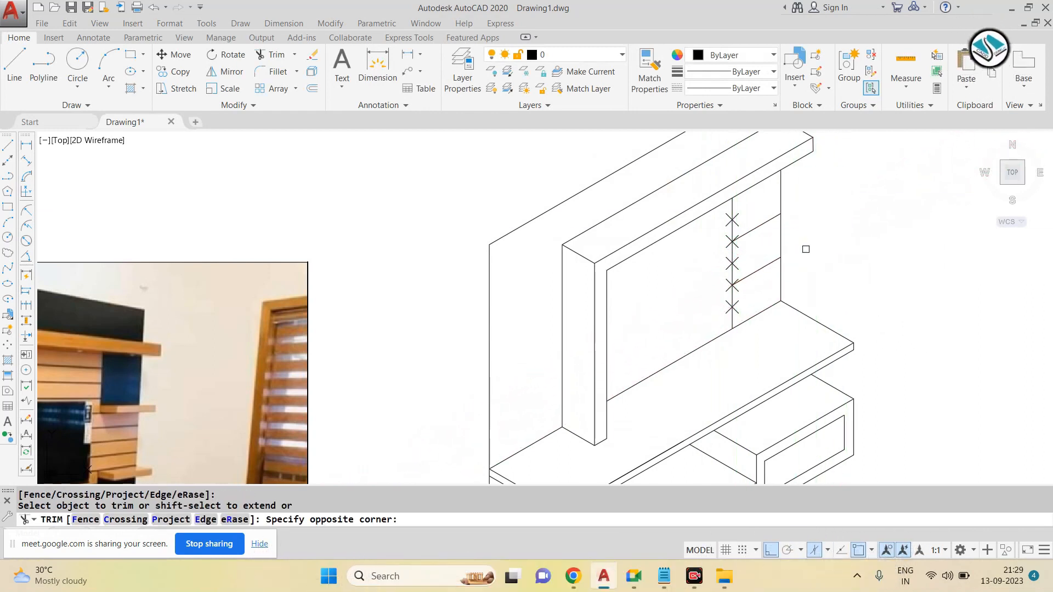
key(Escape)
click(706, 184)
click(753, 244)
text(e)
key(Return)
key(ctrl+z)
Step: Erase the five division points from the inner vertical line, keeping the line itself
click(702, 183)
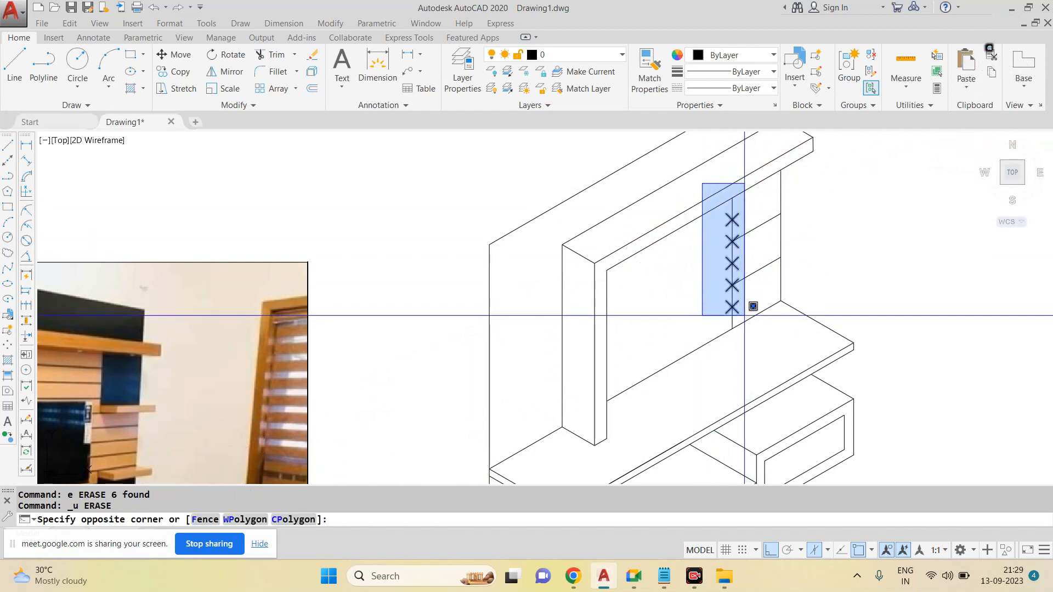
click(752, 305)
text(e)
key(Return)
scroll(747, 324, down, 4)
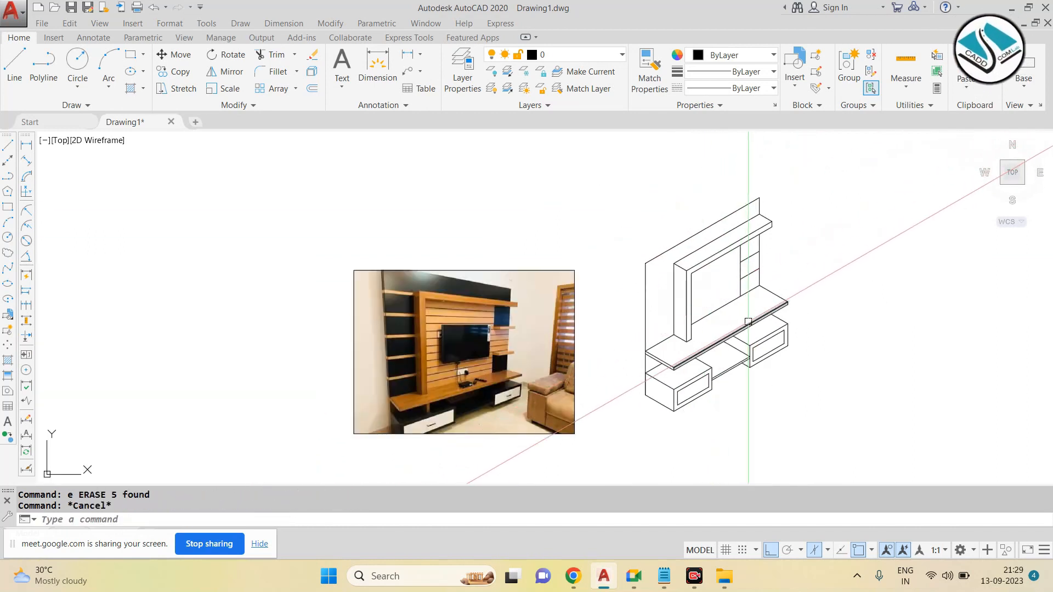
Step: Copy the upper shelf line 1' forward from the panel in the left isoplane
scroll(751, 255, up, 2)
drag(752, 255, 739, 264)
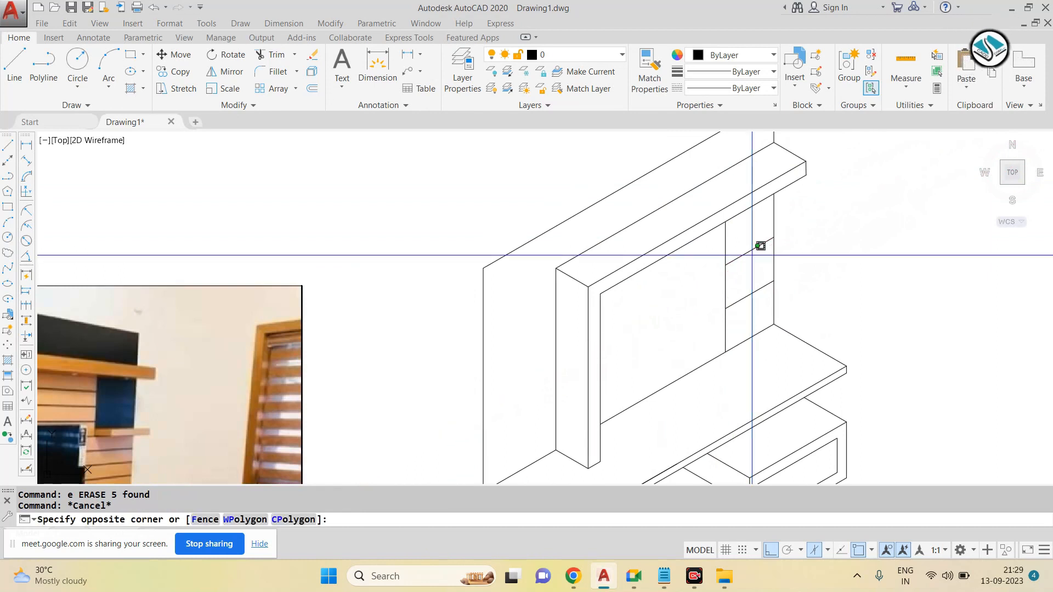
text(o)
key(Return)
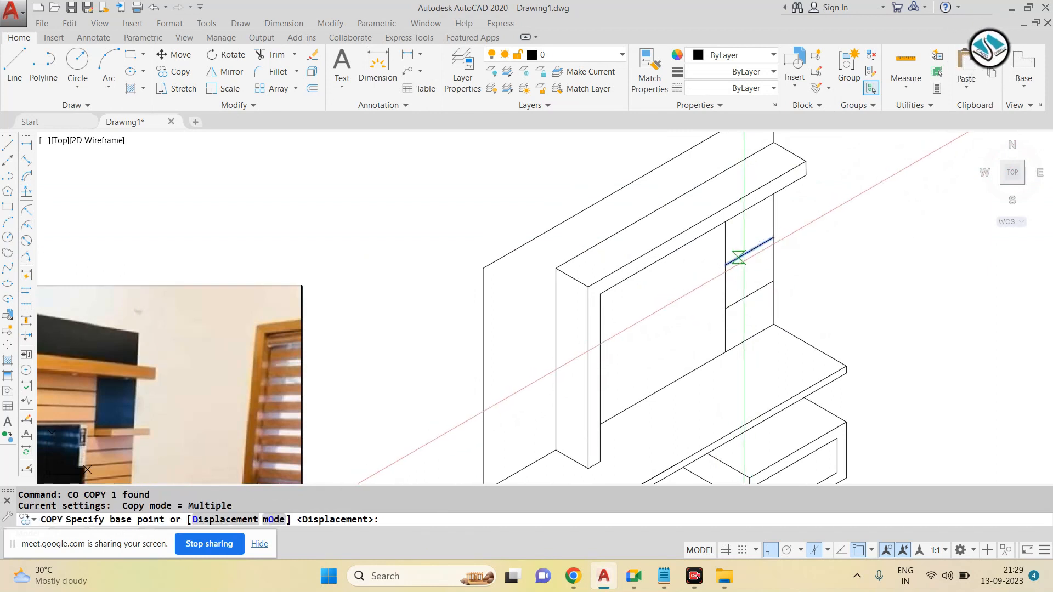
click(750, 251)
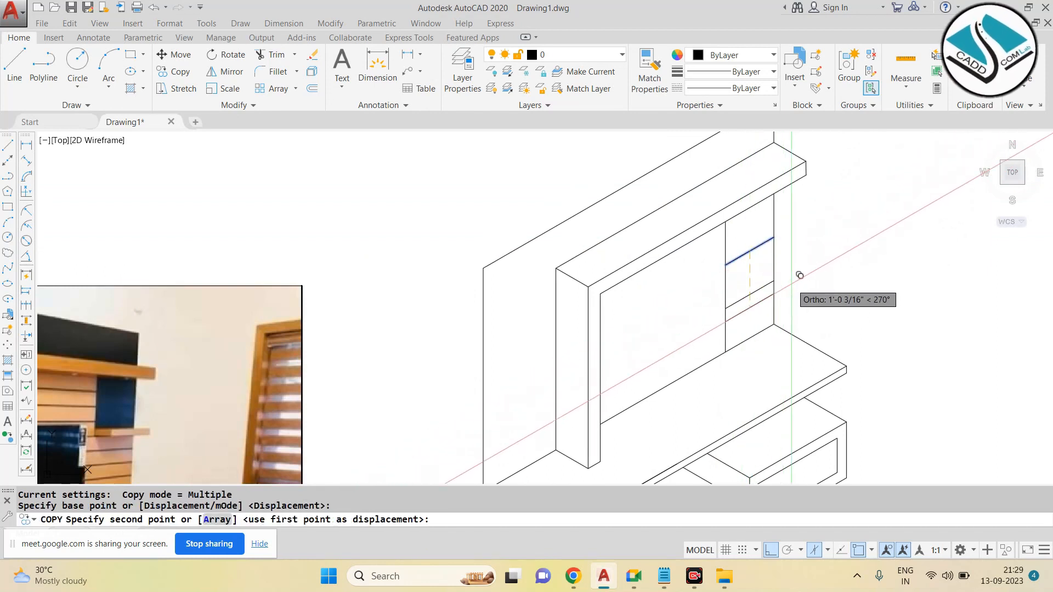
key(F5)
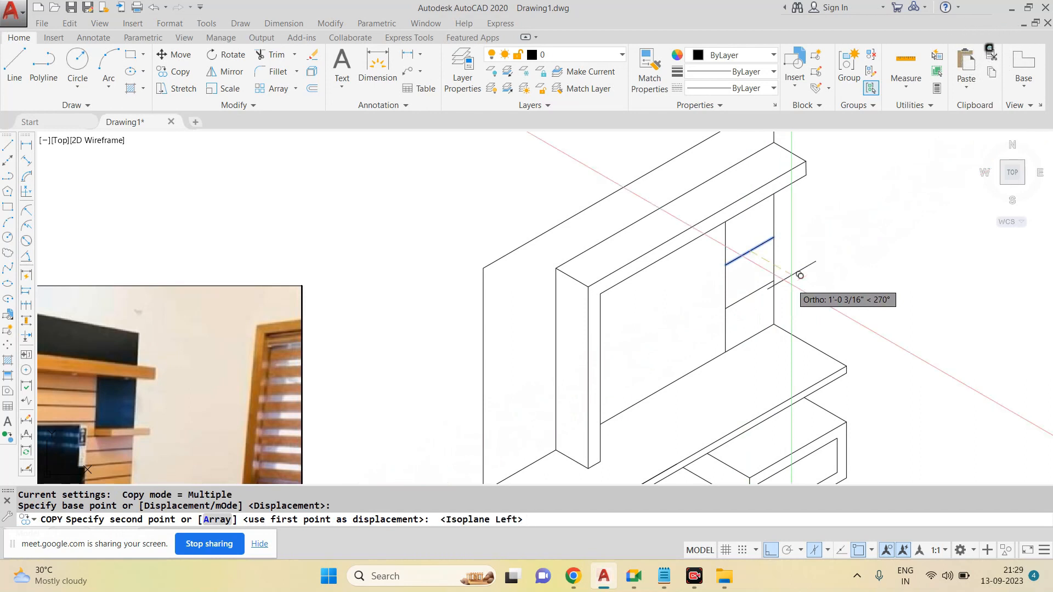
text(1')
key(Return)
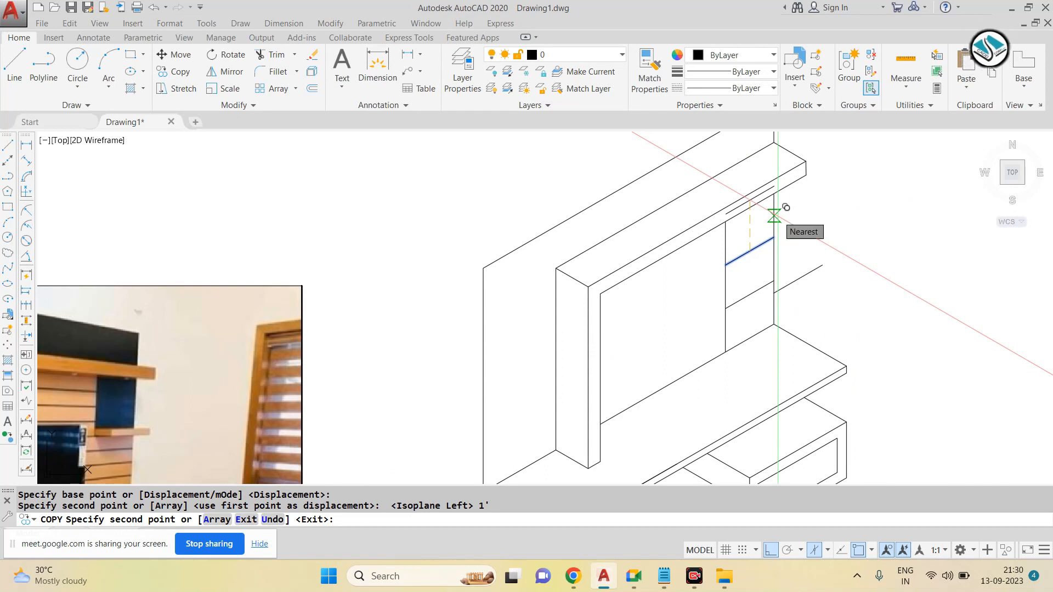
key(Escape)
Step: Draw a vertical guide line down from the lower far corner of the upper beam, past the copied shelf line
text(L)
key(Return)
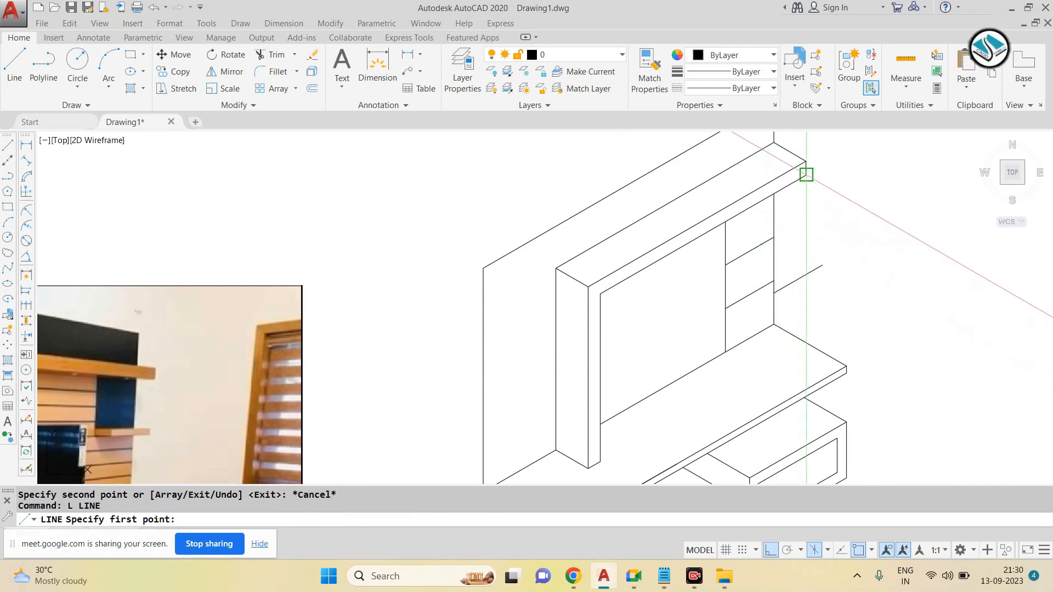
click(806, 175)
click(812, 322)
key(Escape)
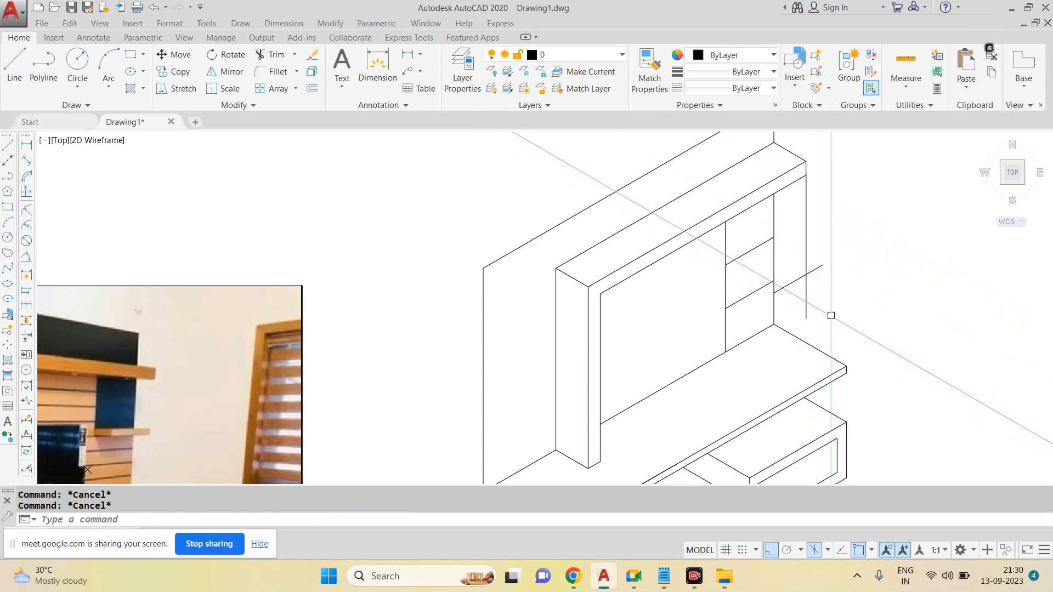
Step: Trim the overshooting ends of the vertical guide line and the copied shelf line where they cross
text(tr)
key(Return)
key(Return)
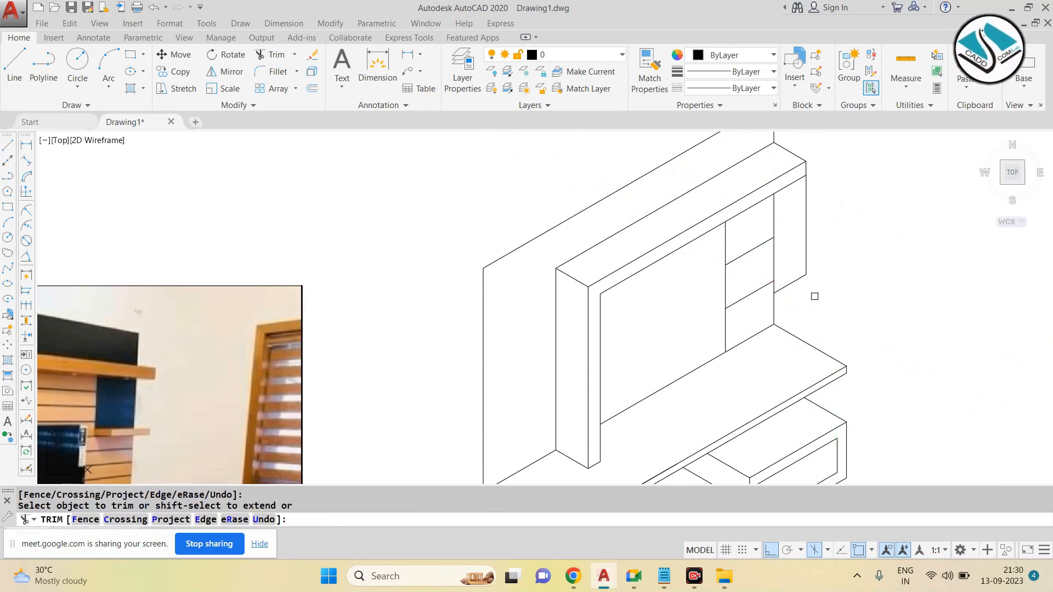
key(Escape)
key(Escape)
key(Escape)
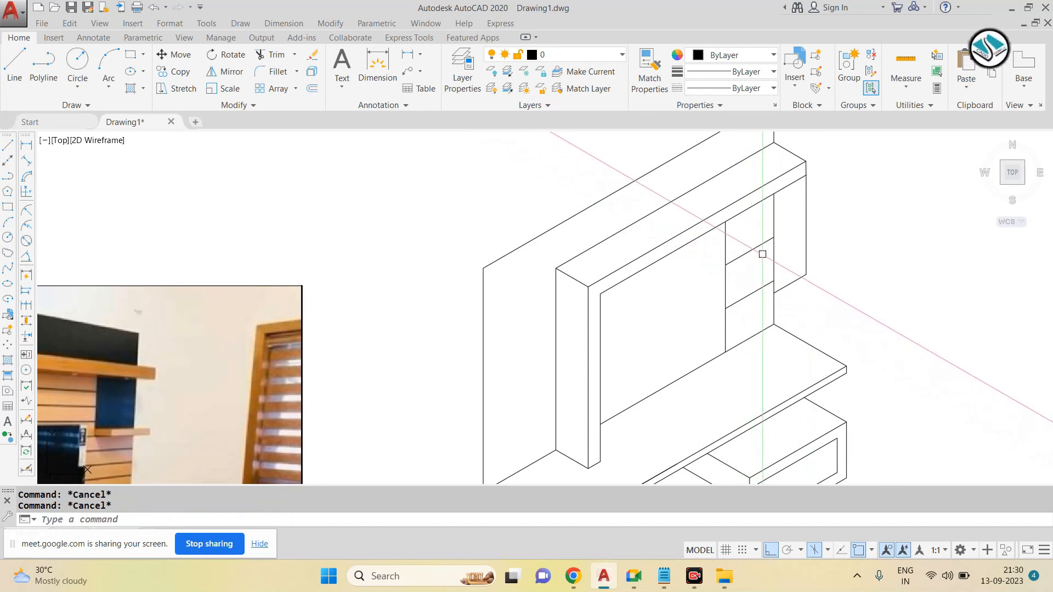
Step: Erase the vertical guide line and the copied shelf line in front of the panel
click(818, 244)
click(799, 285)
text(e)
key(Return)
Step: Measure the depth of the upper beam's far end with an aligned dimension, without placing it
middle_drag(798, 207, 779, 239)
key(Escape)
key(Escape)
click(283, 23)
click(296, 75)
scroll(755, 172, up, 2)
click(755, 172)
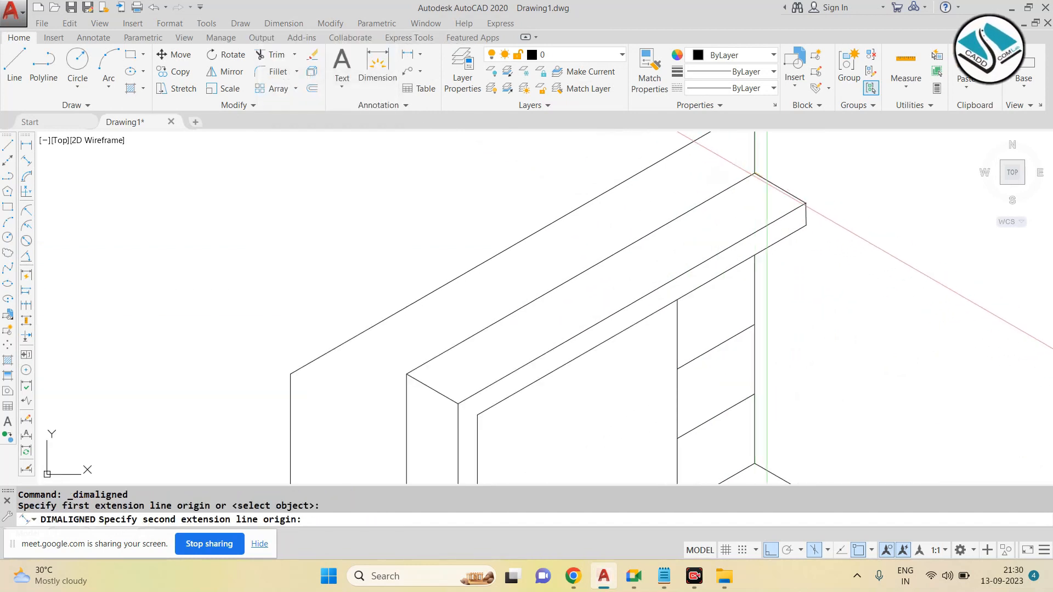
click(805, 202)
scroll(802, 197, up, 2)
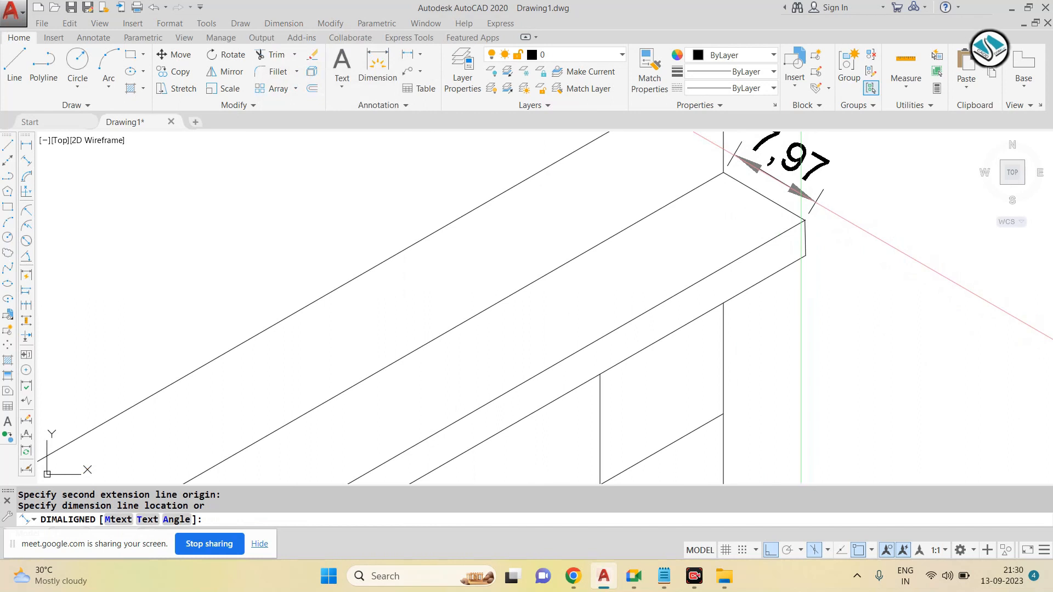
scroll(785, 179, down, 6)
key(Escape)
scroll(762, 224, up, 2)
middle_drag(756, 237, 808, 192)
Step: Modify the ISO-25 dimension style to Architectural units with a text height of 6"
key(Return)
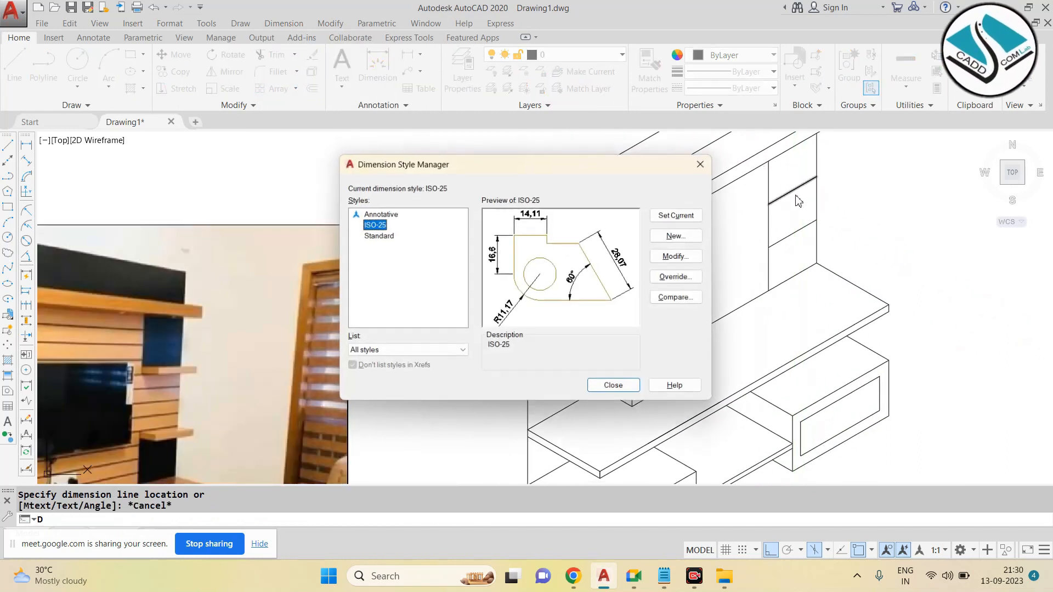
click(699, 256)
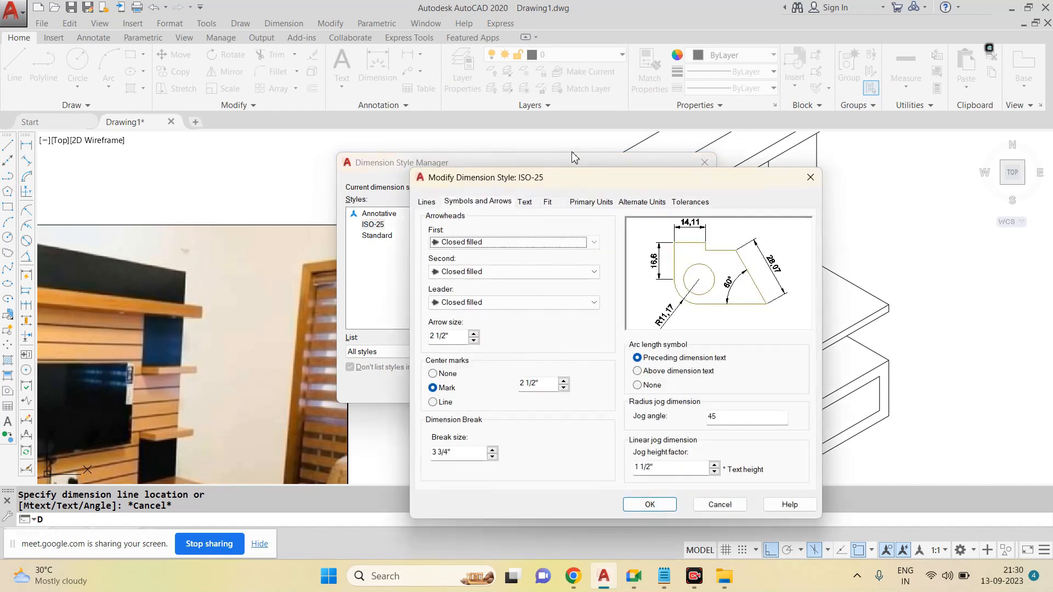
click(610, 203)
click(571, 231)
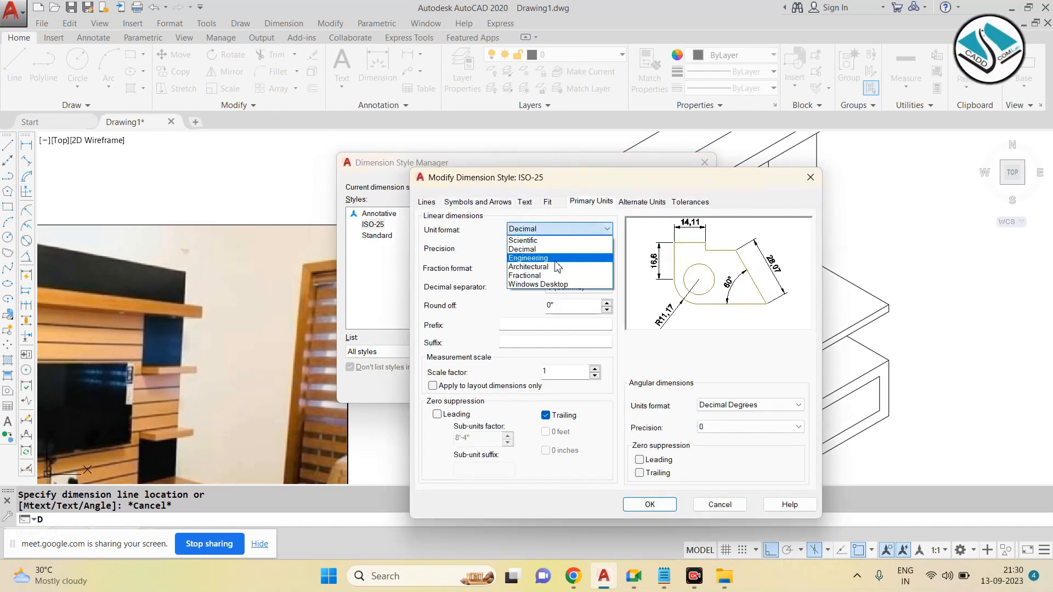
click(557, 266)
click(525, 202)
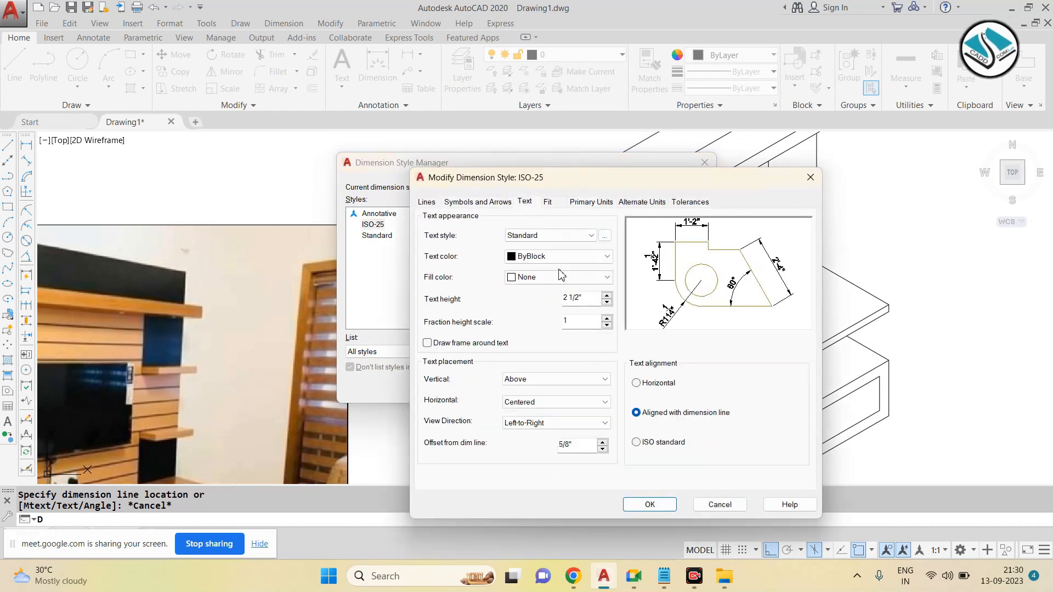
text(6)
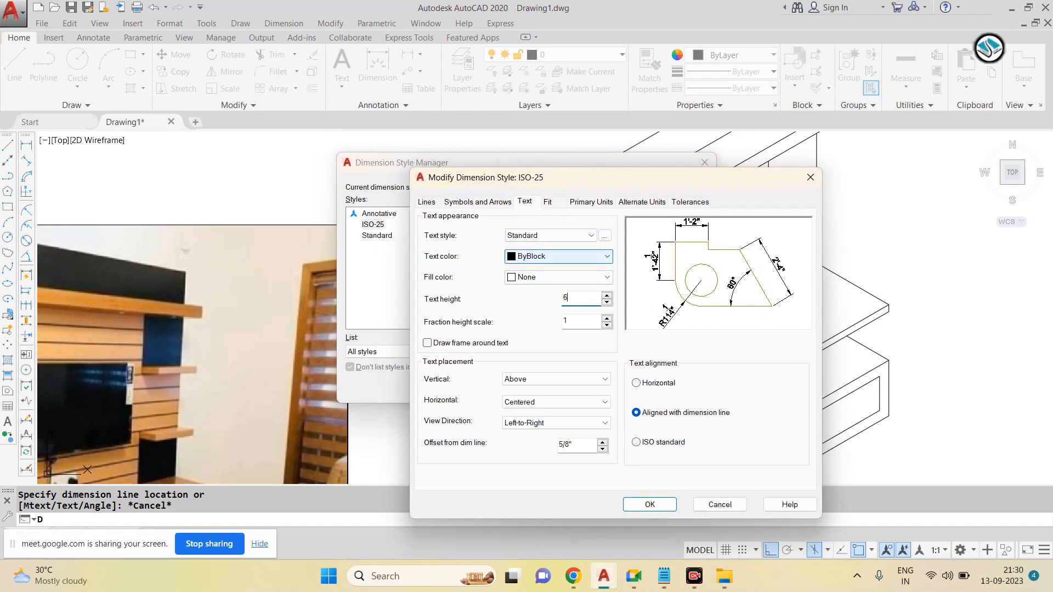
text(")
click(650, 506)
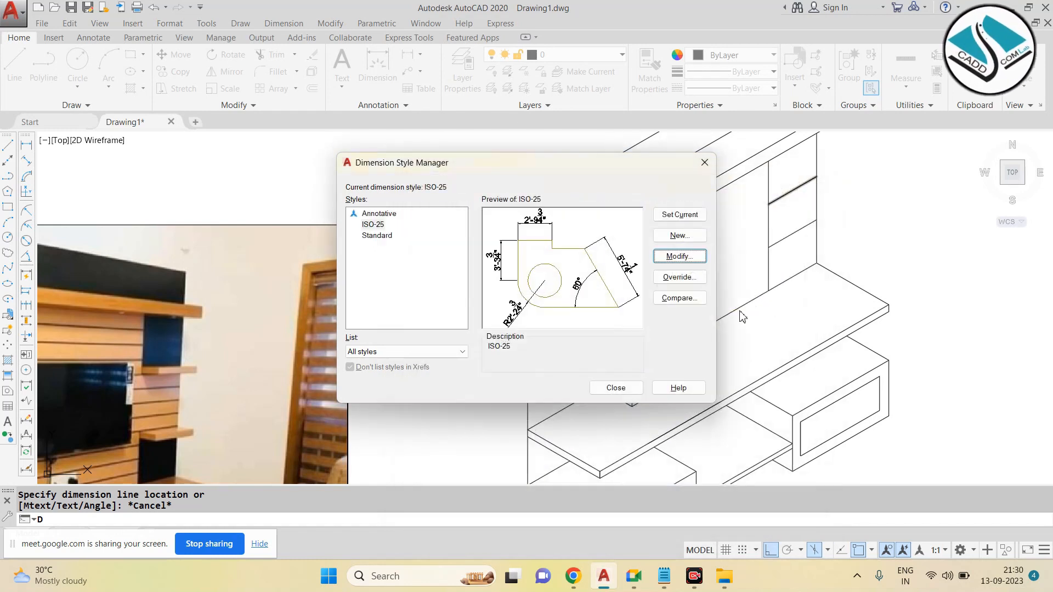
click(616, 388)
Step: Measure the depth of the upper beam's far end again with an aligned dimension, without placing it
click(283, 23)
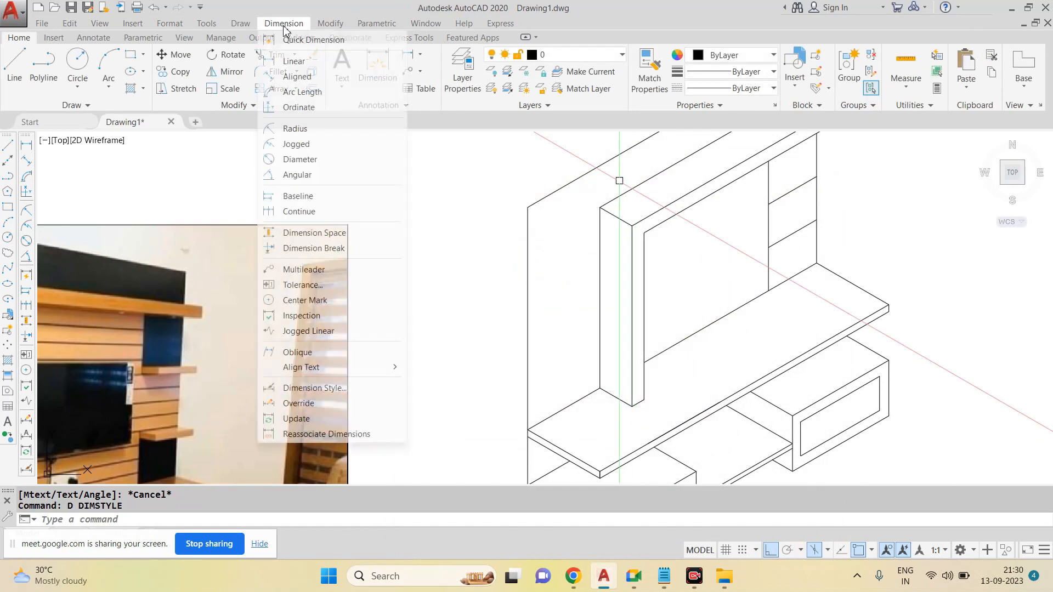
click(296, 76)
middle_click(746, 234)
middle_click(745, 234)
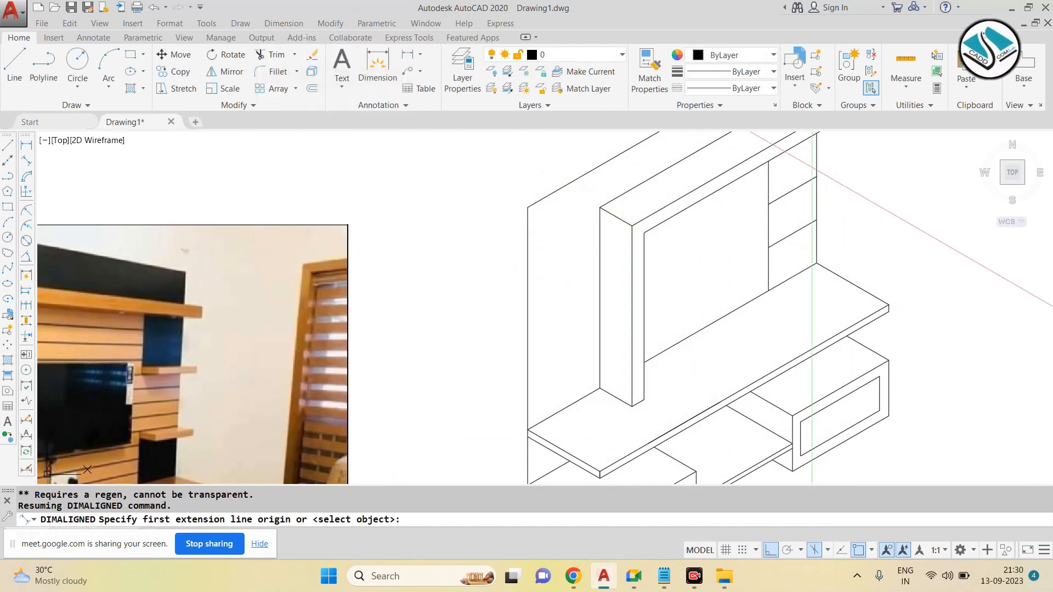
scroll(642, 198, up, 5)
click(643, 201)
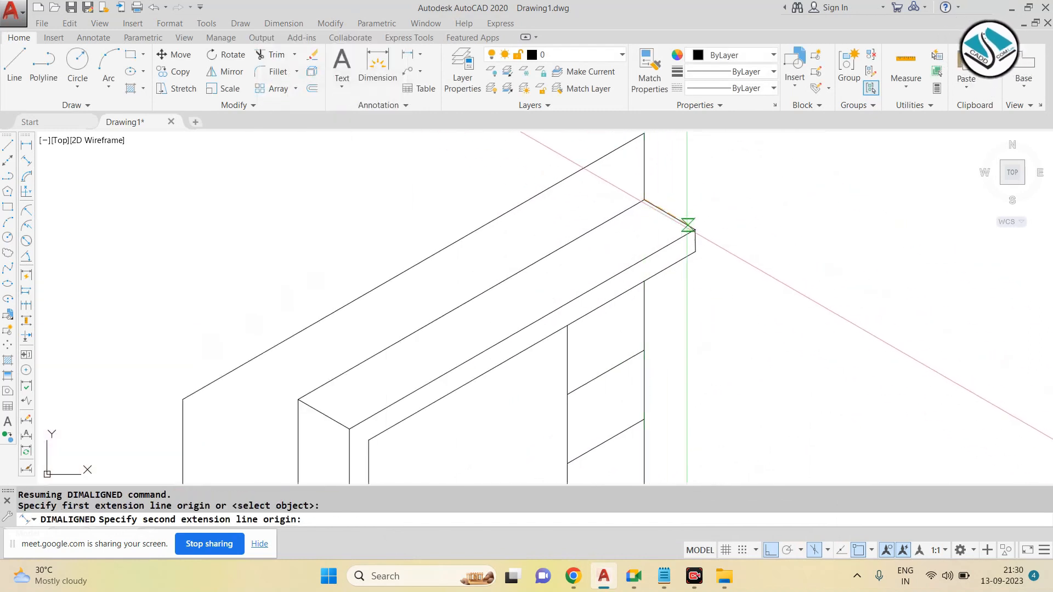
click(688, 225)
scroll(695, 215, down, 5)
key(Escape)
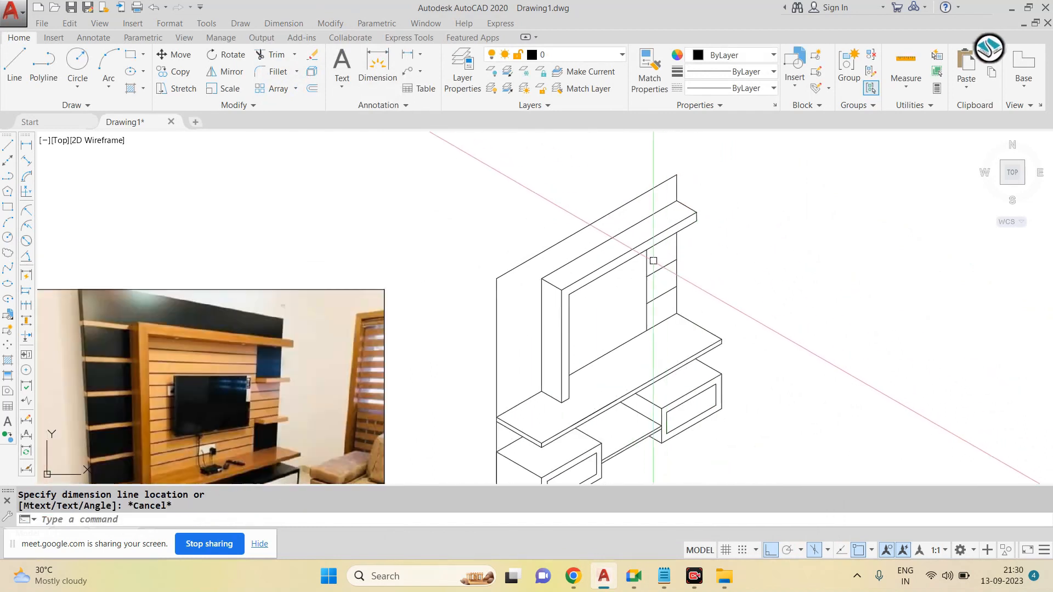
Step: Copy the upper shelf line 8" outward from the panel along the isometric depth axis
scroll(584, 368, up, 2)
click(699, 209)
text(co)
key(Return)
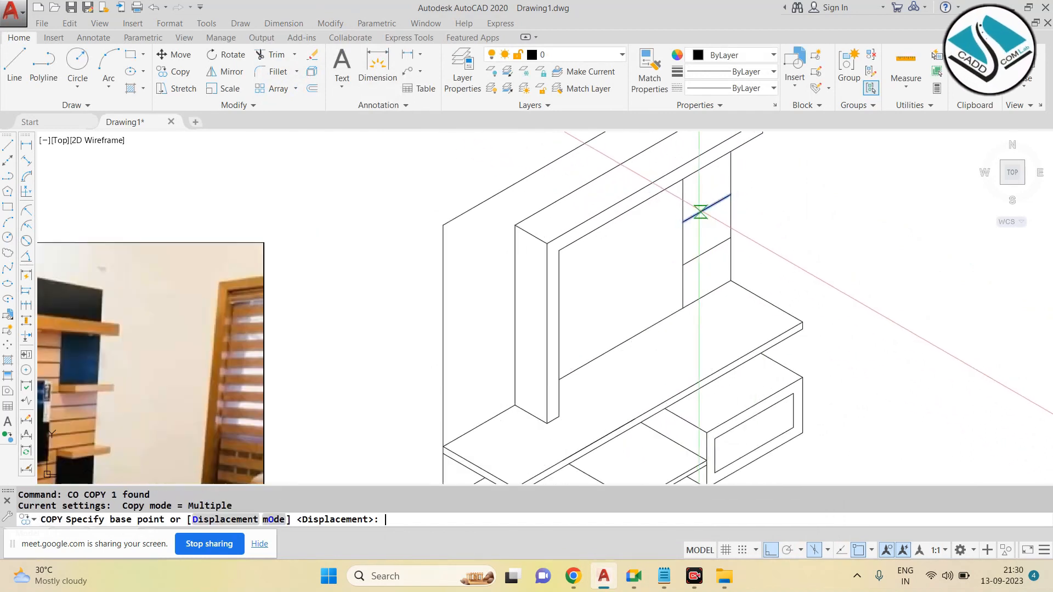
click(701, 209)
text(8)
key(Return)
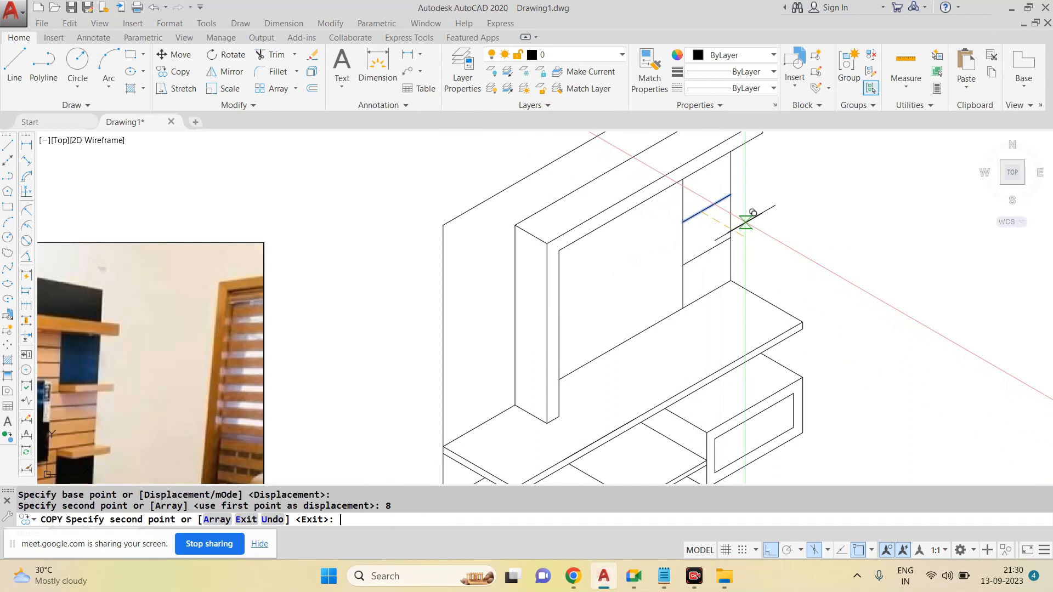
key(Escape)
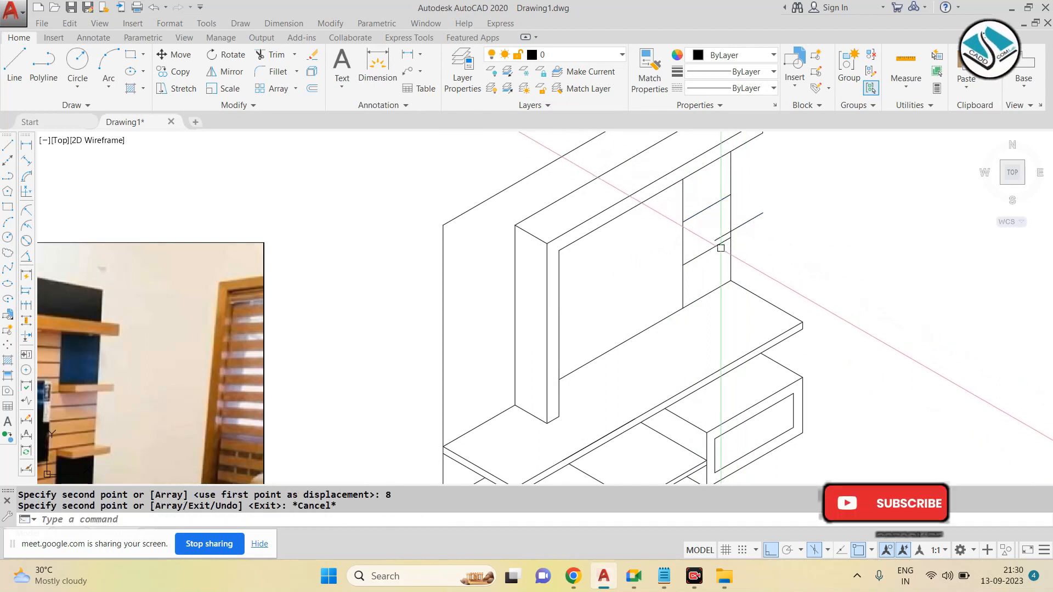
Step: Draw the two side edges of the upper shelf by connecting the ends of the shelf line and its copy
text(l)
key(Return)
scroll(686, 221, up, 2)
click(680, 221)
click(731, 250)
key(Escape)
key(Return)
click(757, 178)
key(Escape)
Step: Trim the part of the panel's outer vertical edge that crosses the upper shelf's top face
text(tr)
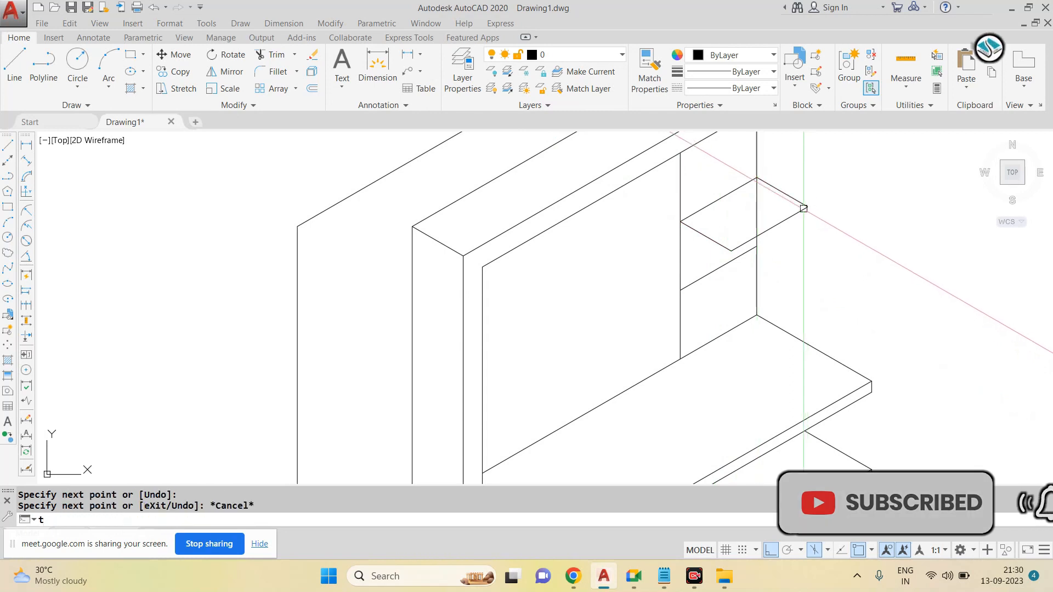
key(Return)
key(Return)
click(758, 208)
scroll(756, 200, down, 2)
key(Escape)
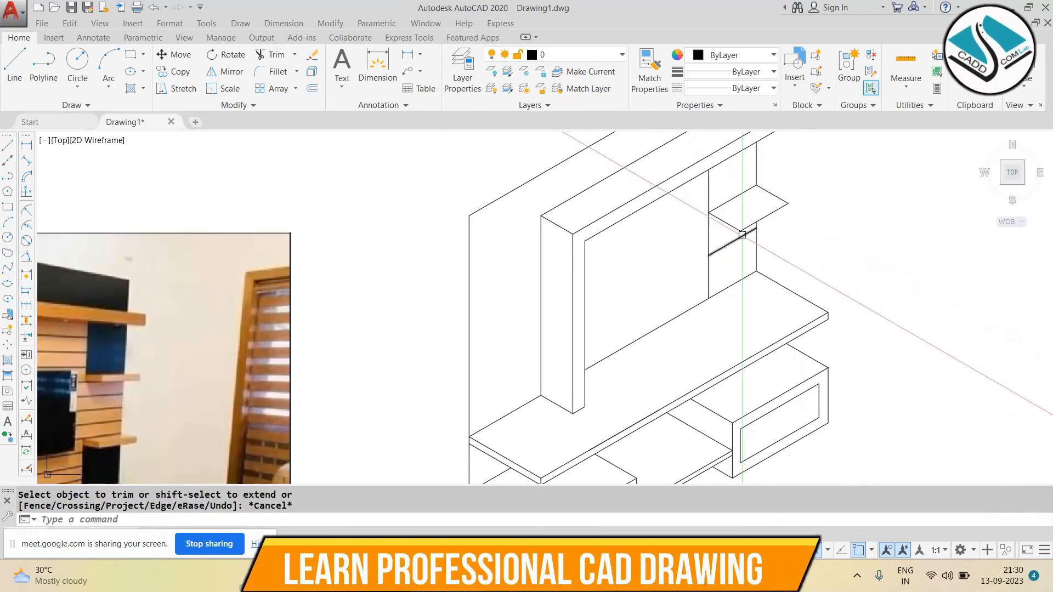
Step: Copy the left side edge of the upper shelf 2" straight down to give the shelf thickness
scroll(730, 222, up, 2)
click(730, 220)
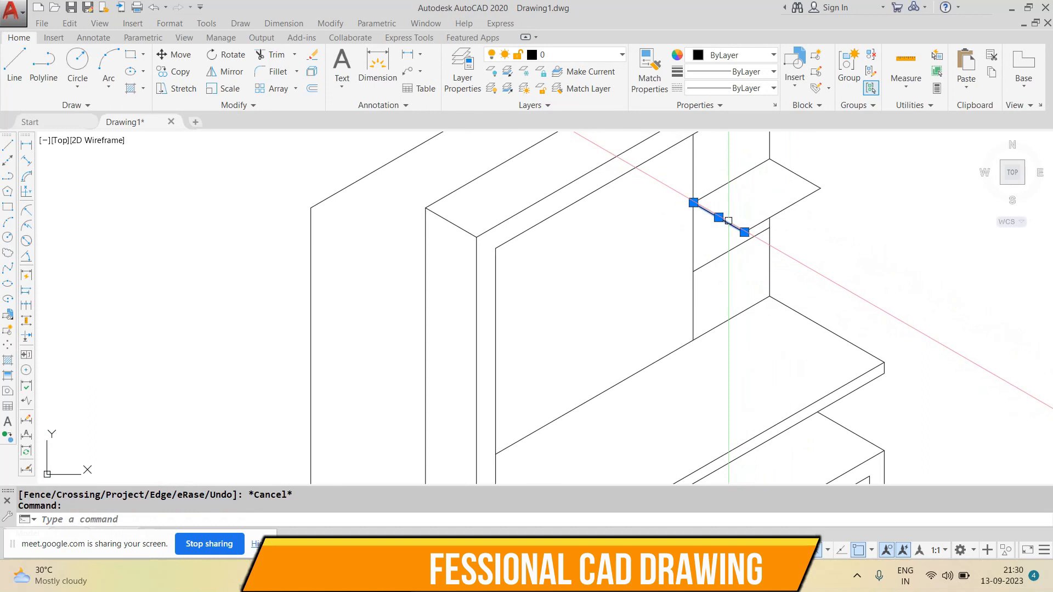
text(co)
key(Return)
scroll(764, 225, down, 3)
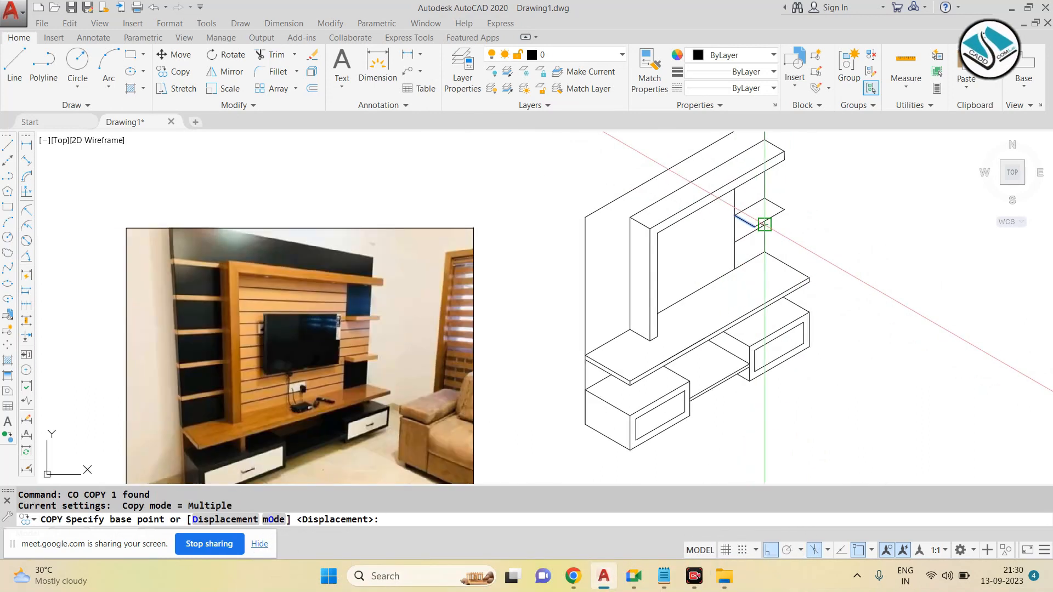
scroll(779, 228, up, 4)
click(721, 218)
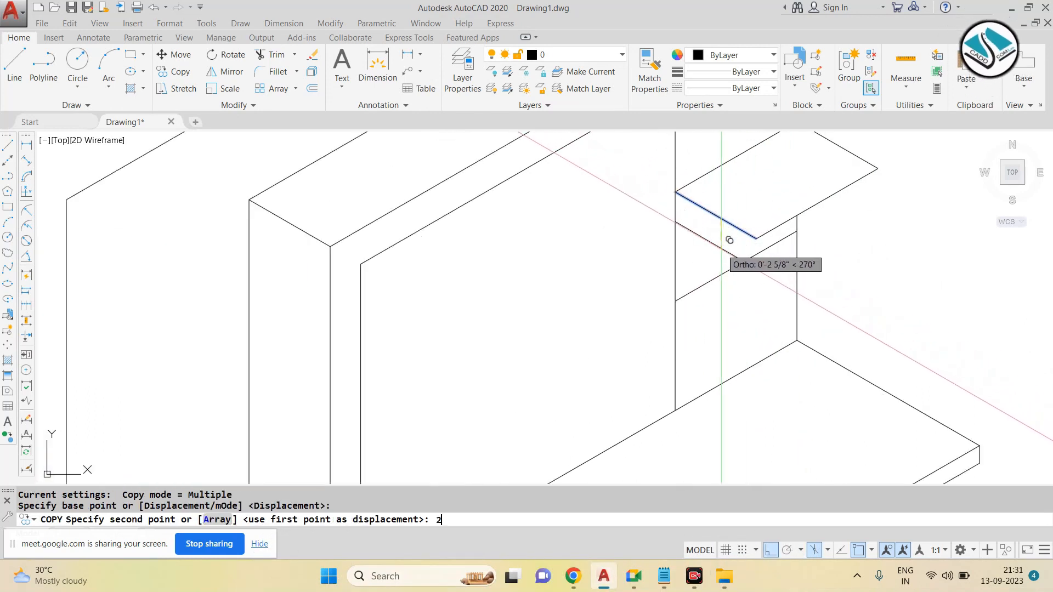
text(2)
key(Return)
key(Escape)
key(Escape)
Step: Copy the front edge of the upper shelf 2" straight down
click(817, 204)
text(co)
key(Return)
click(878, 168)
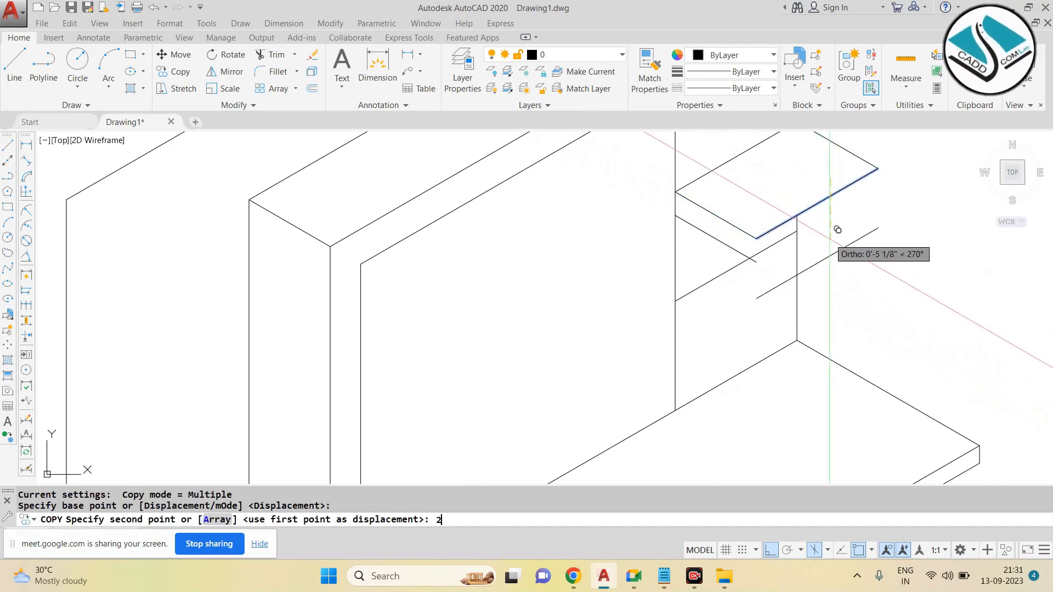
text(2)
key(Return)
key(Escape)
Step: Draw short vertical lines at the upper shelf's two front corners, joining its top and bottom edges
text(l)
key(Return)
scroll(683, 192, up, 2)
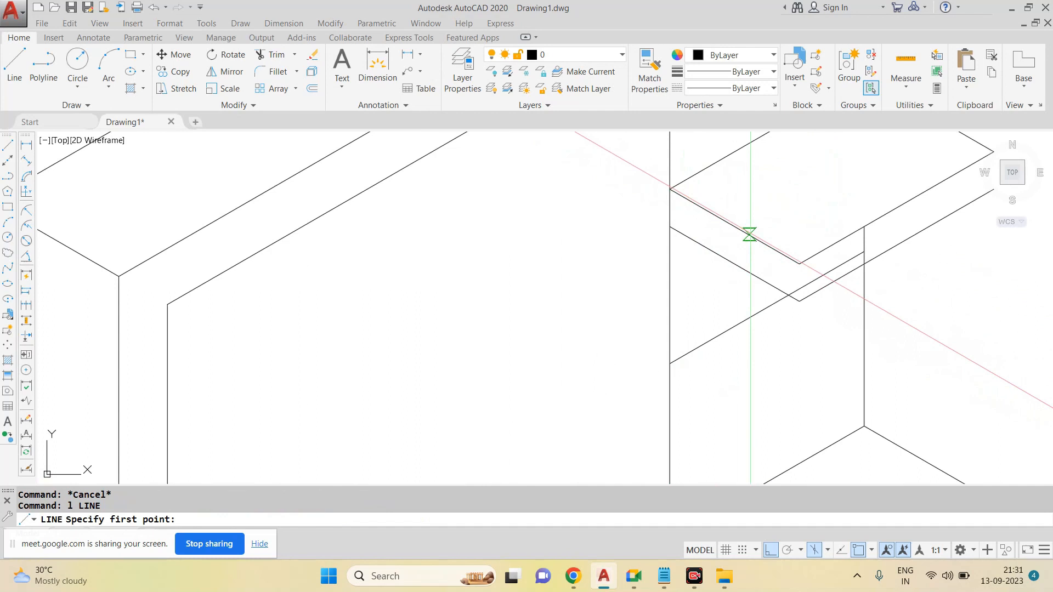
click(757, 240)
click(800, 301)
key(Escape)
key(Return)
middle_drag(783, 296, 688, 306)
scroll(687, 306, down, 2)
scroll(855, 241, up, 2)
click(801, 200)
click(801, 237)
key(Escape)
Step: Trim the portions of the lower shelf line and the panel's outer vertical edge hidden behind the upper shelf
text(tr)
key(Return)
key(Return)
click(641, 318)
scroll(602, 342, up, 2)
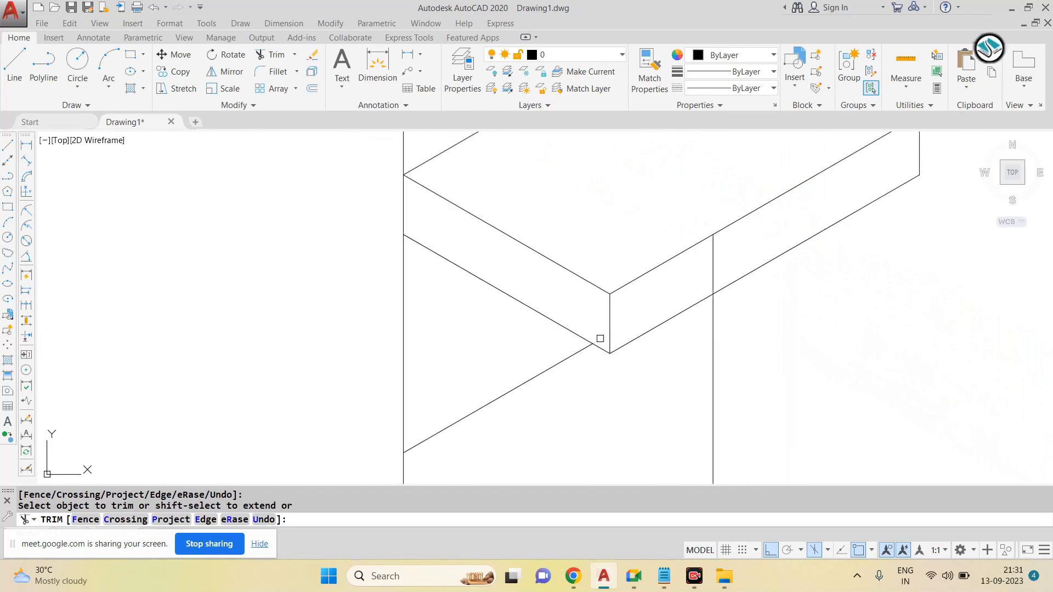
click(716, 254)
scroll(715, 254, down, 3)
click(738, 280)
scroll(738, 280, down, 2)
key(Escape)
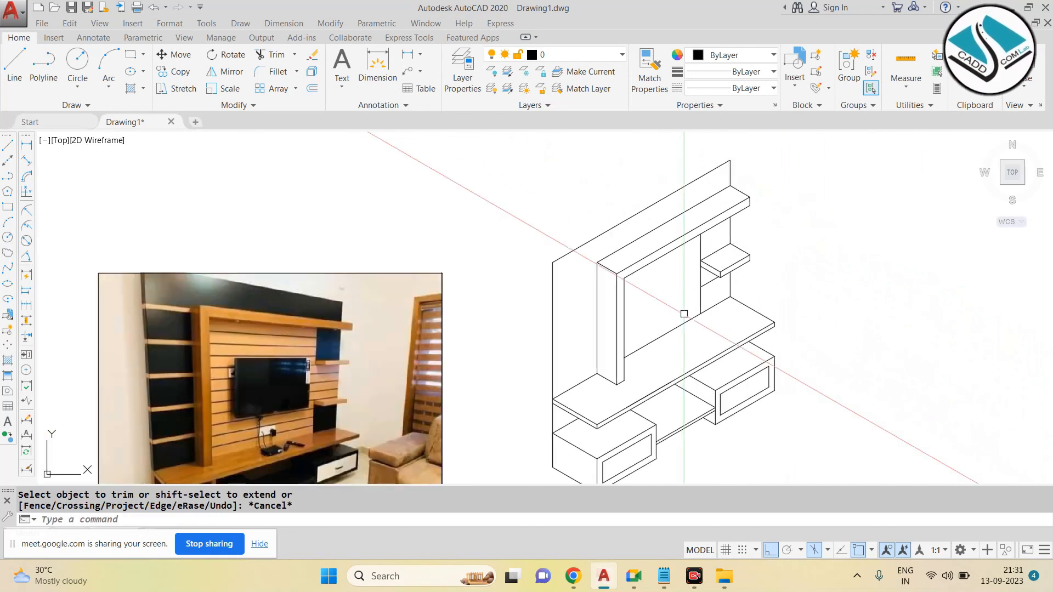
Step: Copy the trimmed lower shelf line 8" outward from the panel along the isometric depth axis
scroll(684, 312, up, 2)
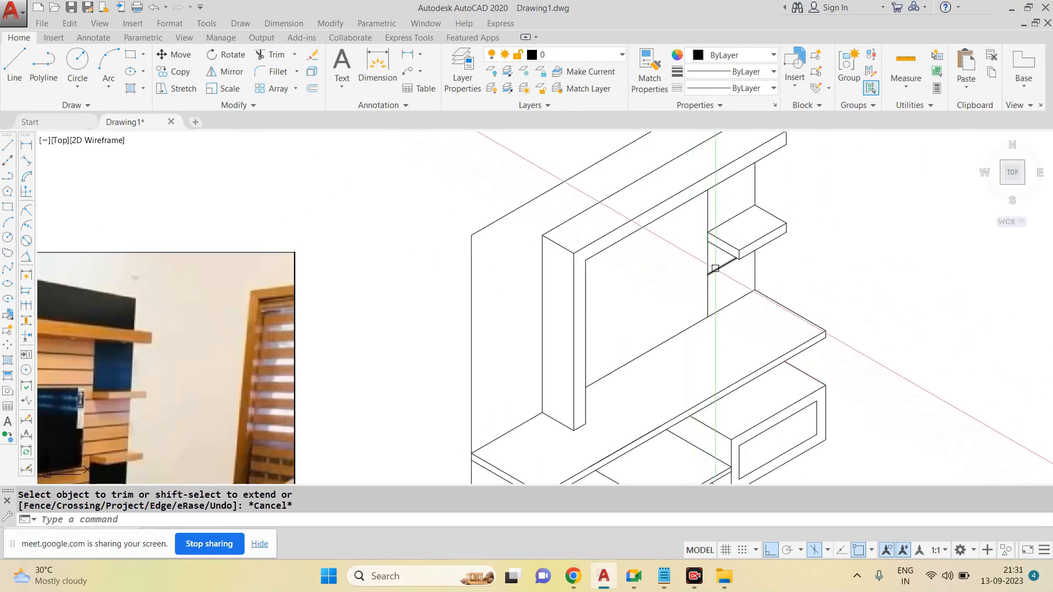
click(716, 268)
text(co)
key(Return)
click(707, 274)
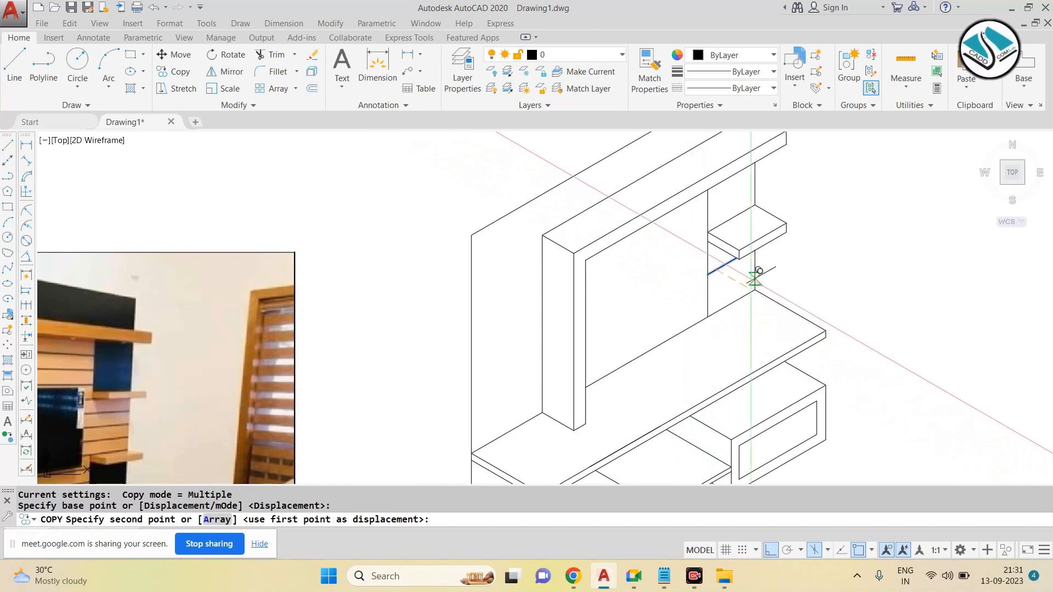
text(8)
key(Return)
key(Escape)
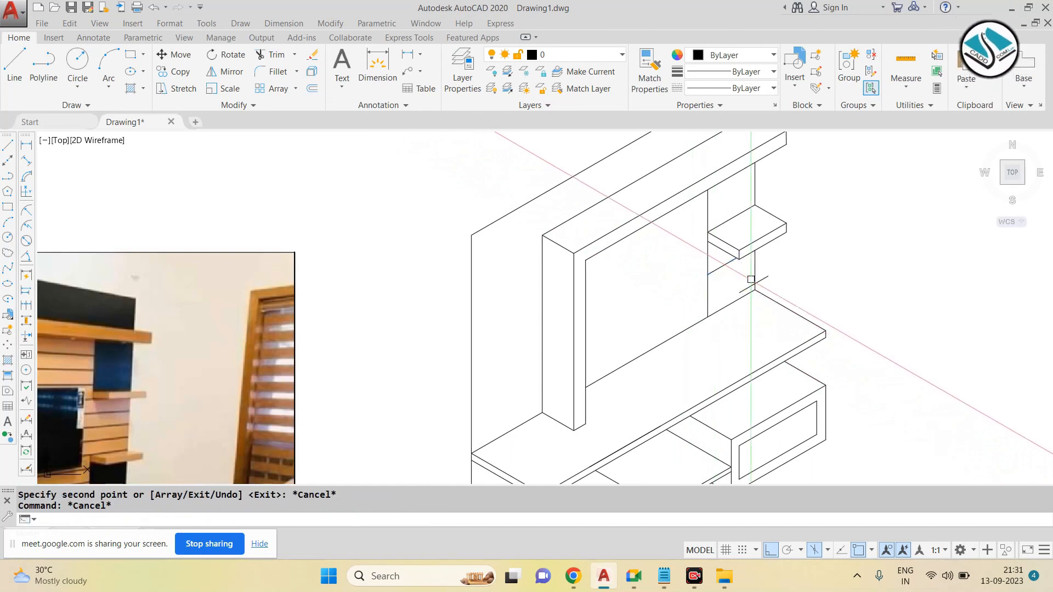
key(Escape)
scroll(751, 280, up, 2)
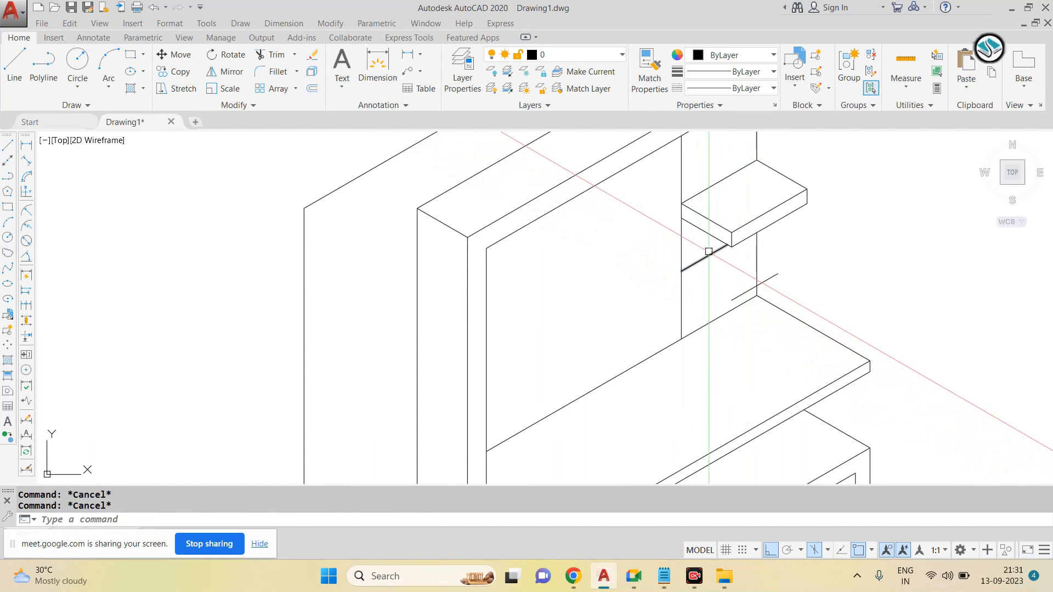
key(Return)
click(681, 271)
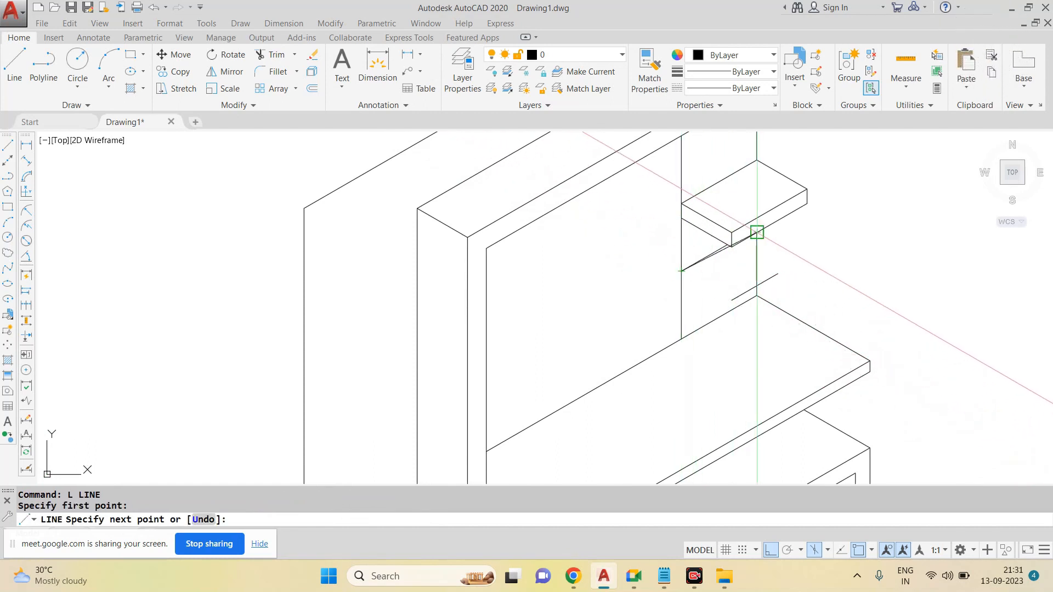
scroll(757, 232, up, 2)
key(Escape)
Step: Extend the lower shelf line and the panel's outer vertical edge behind the upper shelf until they meet
text(ex)
key(Return)
key(Return)
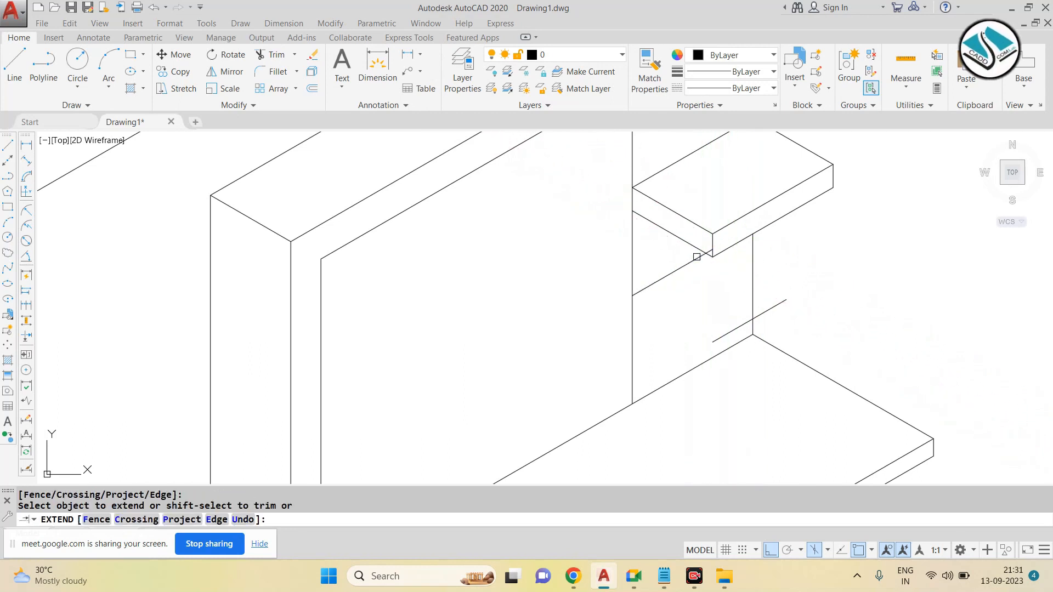
key(Escape)
text(ex)
key(Return)
key(Return)
key(Escape)
key(Escape)
Step: Trim the end of the extended lower shelf line that overshoots the panel's outer vertical edge
text(tr)
key(Return)
key(Return)
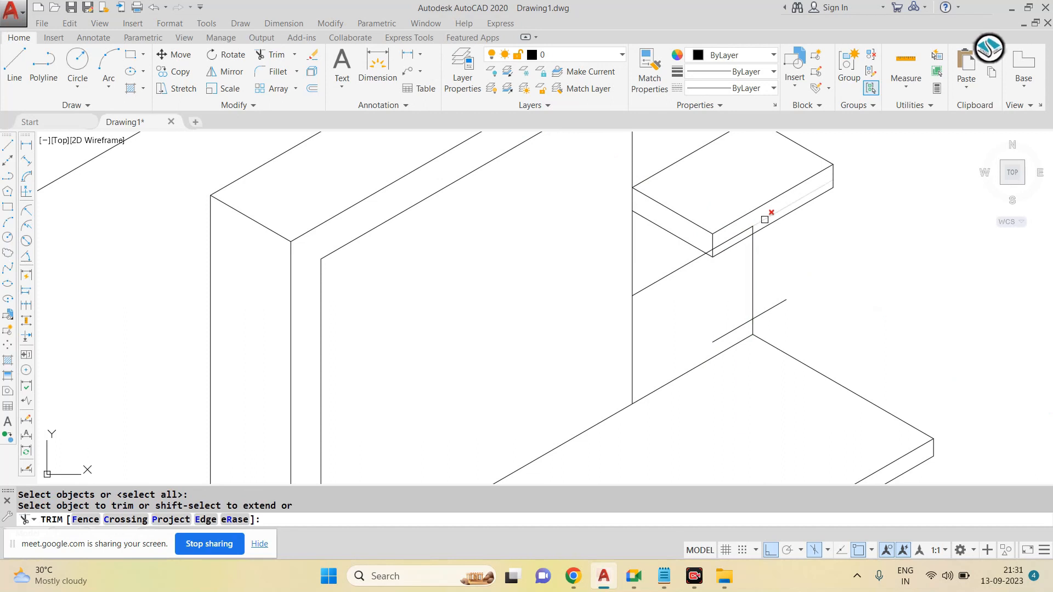
key(Escape)
Step: Erase the short copied shelf line in front of the panel, just above the long countertop
click(737, 328)
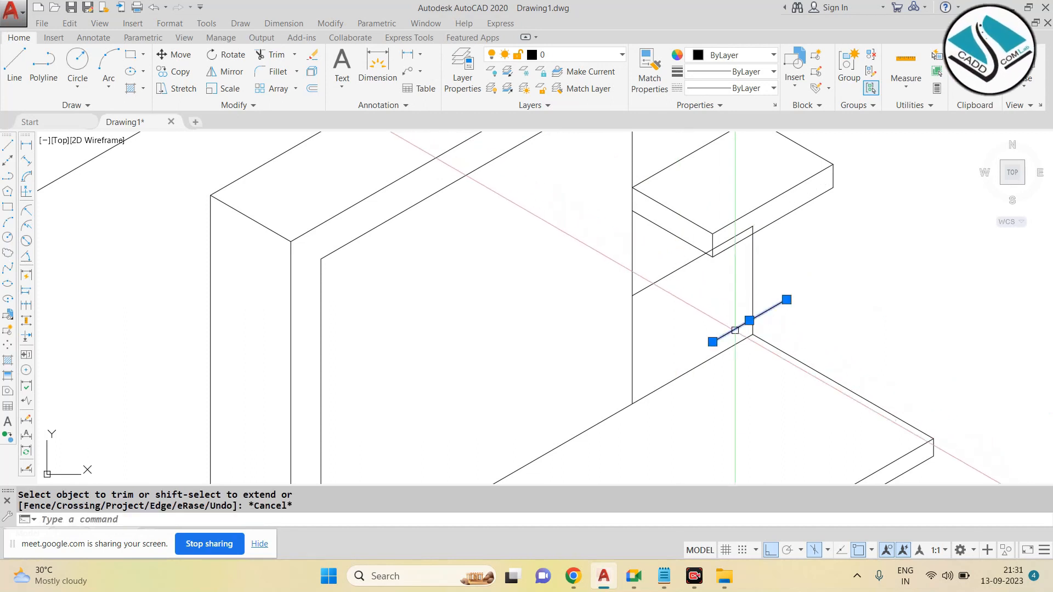
text(e)
key(Return)
Step: Copy the full-length lower shelf line 8" outward from the panel along the isometric depth axis
click(678, 272)
text(co)
key(Return)
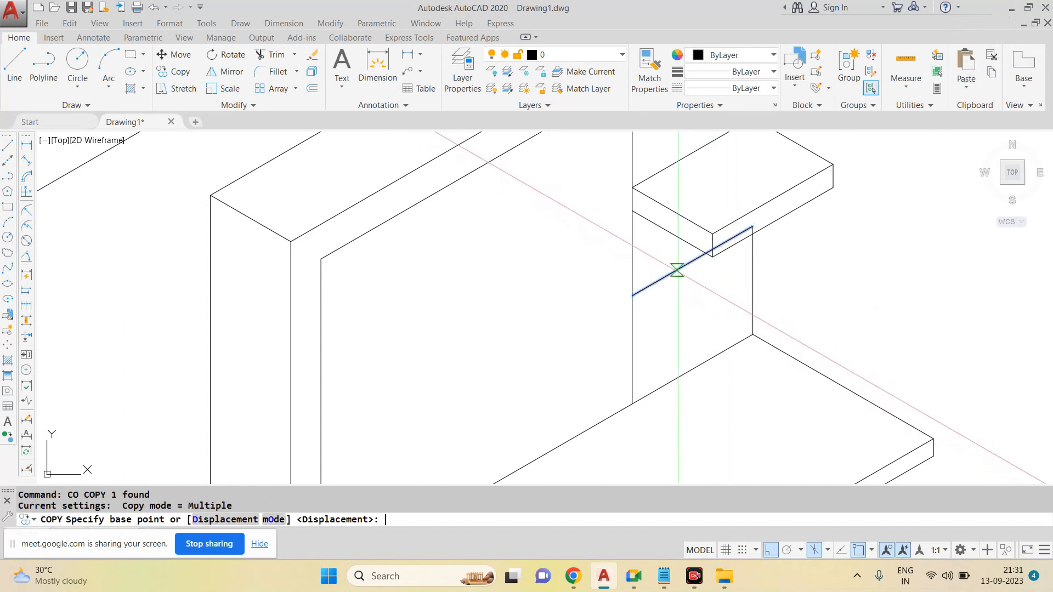
click(713, 266)
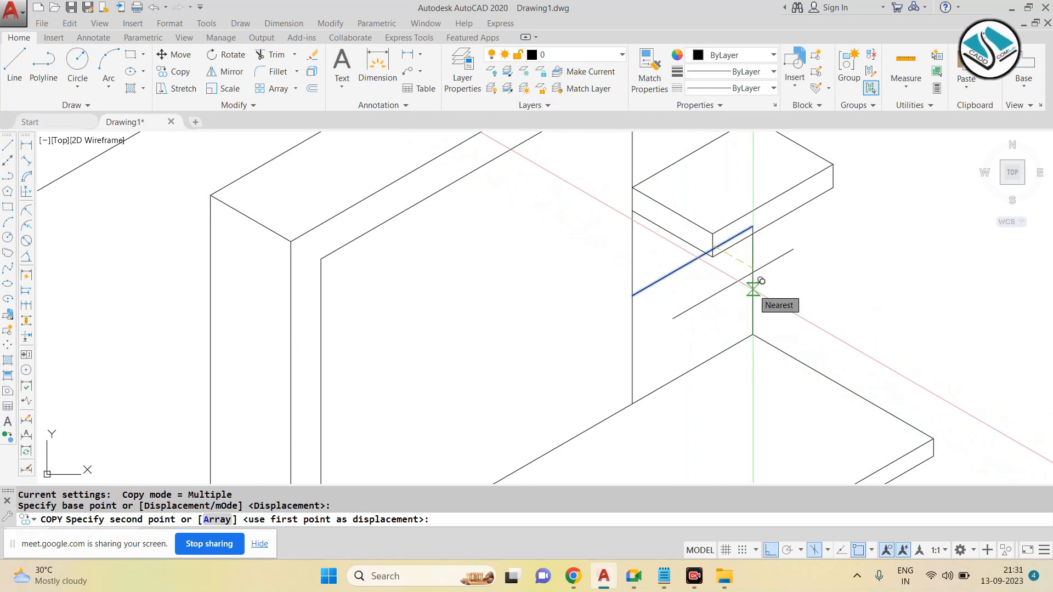
text(8)
key(Return)
key(Escape)
Step: Draw the two side edges of the lower shelf by connecting the ends of the shelf line and its copy
text(l)
key(Return)
click(753, 226)
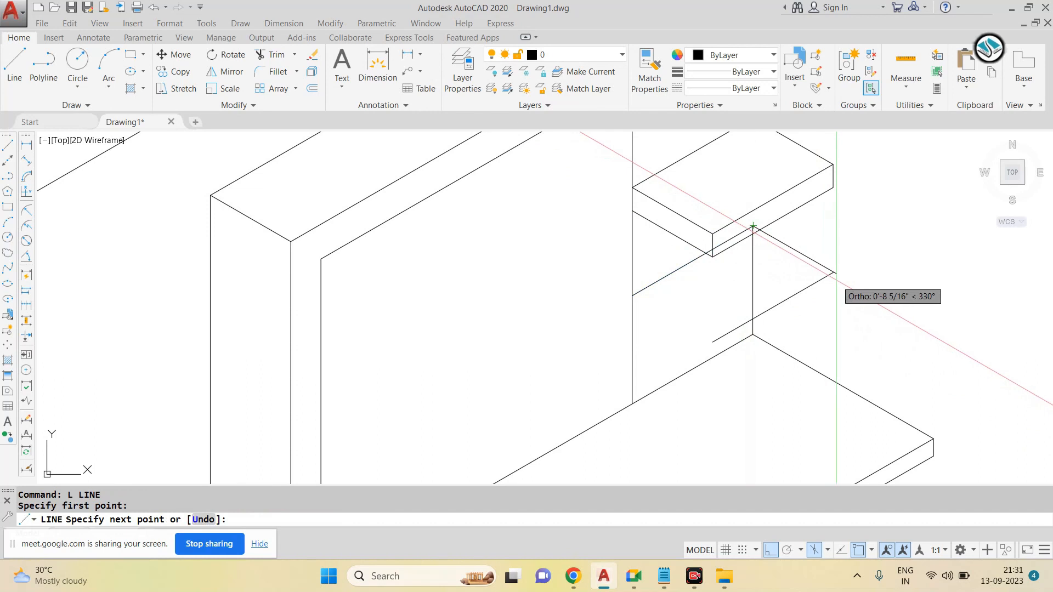
click(835, 273)
key(Escape)
key(Return)
click(632, 297)
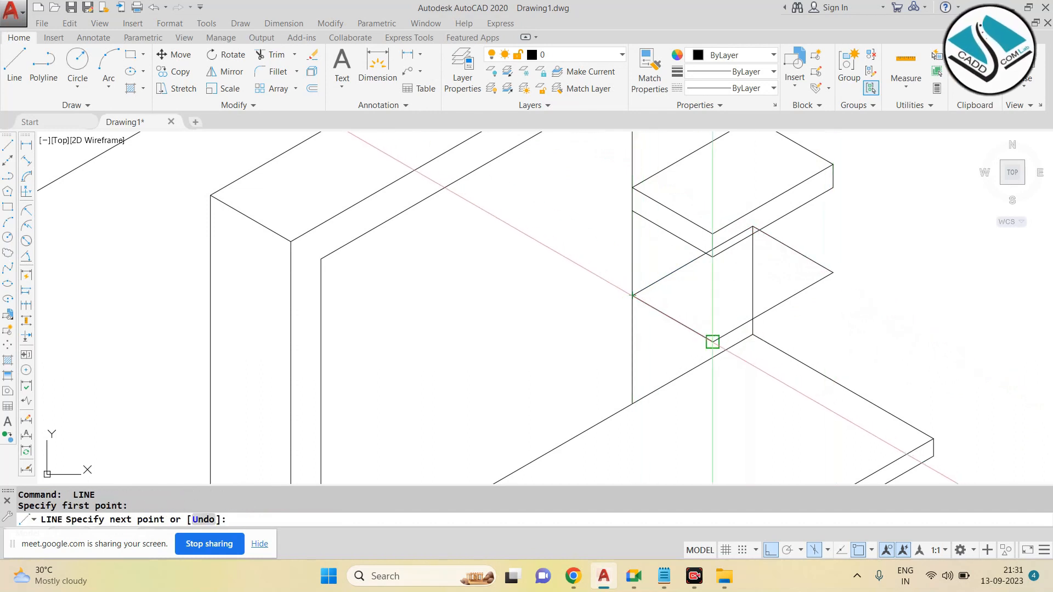
click(712, 341)
key(Escape)
key(Escape)
key(Escape)
Step: Copy the lower shelf's short front edge 2" straight down for the shelf thickness
text(co)
key(Return)
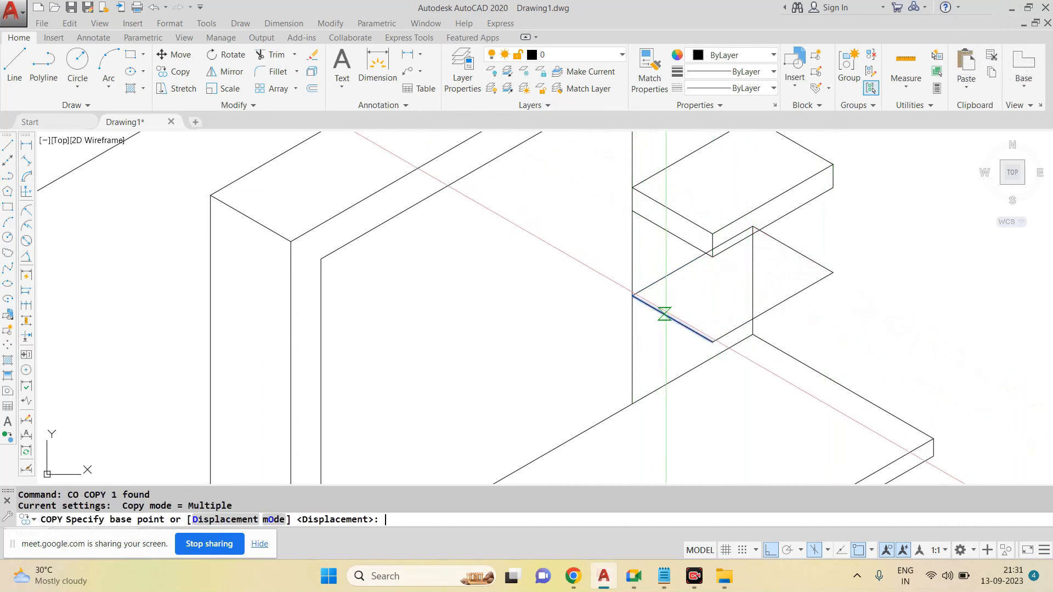
click(672, 319)
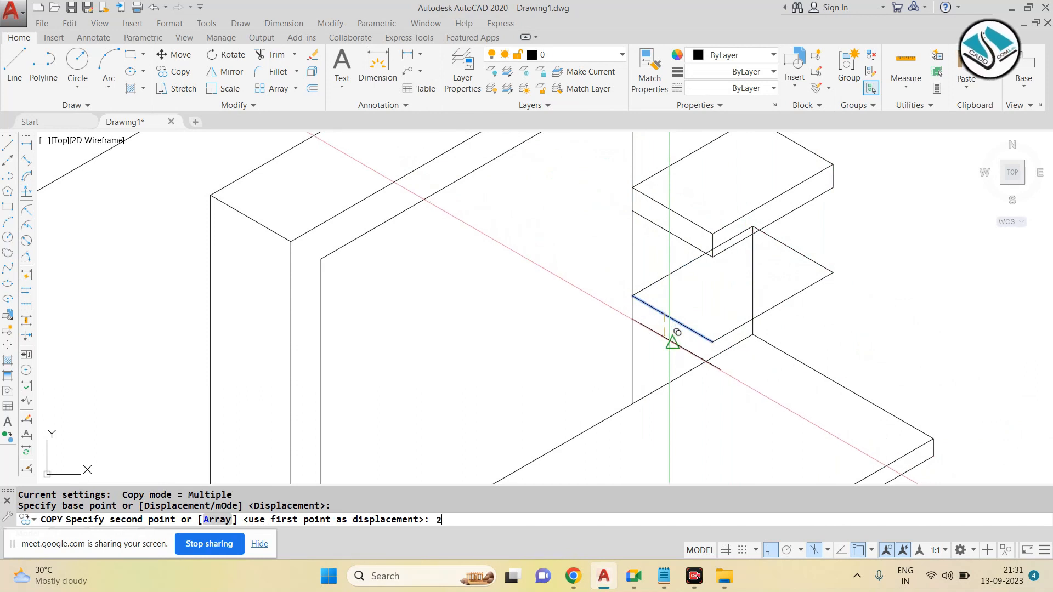
text(2)
key(Return)
key(Escape)
Step: Copy the lower shelf's long outer edge 2" straight down
click(725, 335)
text(co)
key(Return)
click(724, 345)
text(2)
key(Return)
key(Escape)
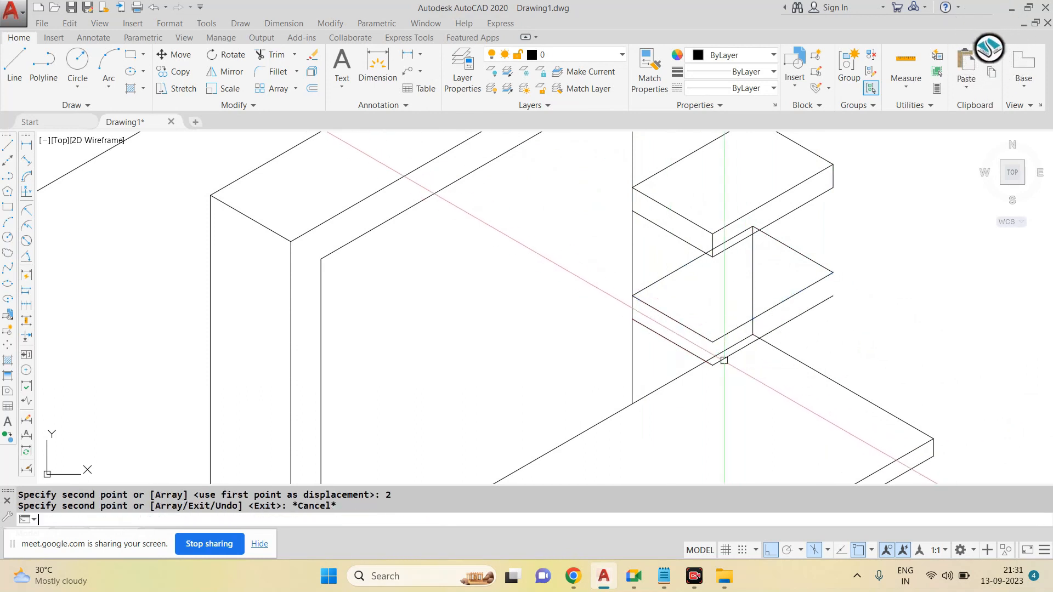
Step: Draw the lower shelf's two vertical corner edges, joining its upper outline to the copied lower edges
text(l)
key(Return)
scroll(806, 307, up, 2)
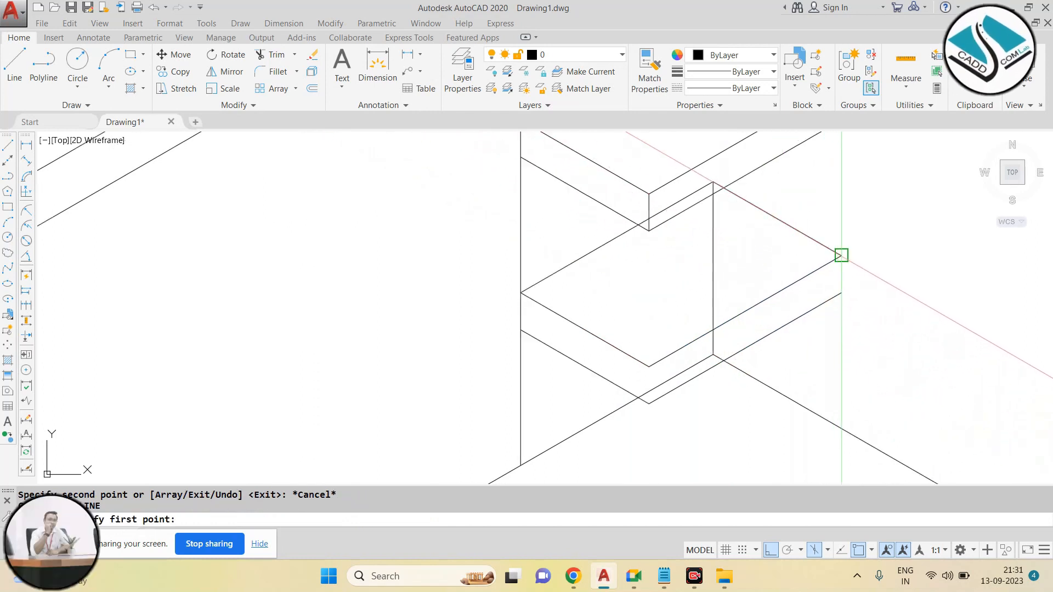
click(841, 255)
click(841, 294)
key(Escape)
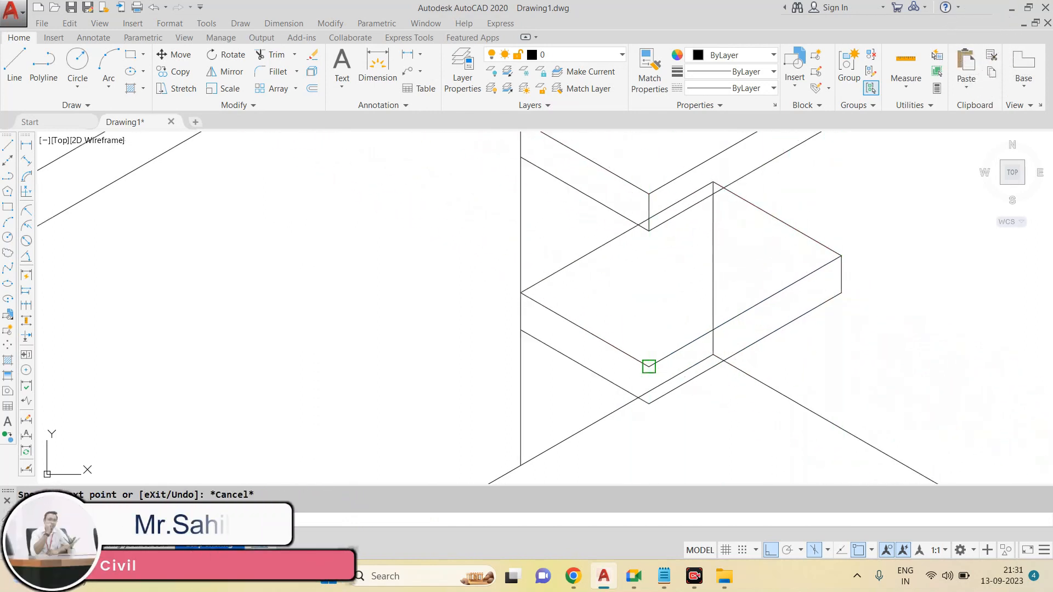
click(649, 366)
click(649, 404)
key(Escape)
key(Escape)
Step: Trim the panel and countertop edges crossing the lower shelf's front faces, and erase the leftover segment
text(tr)
key(Return)
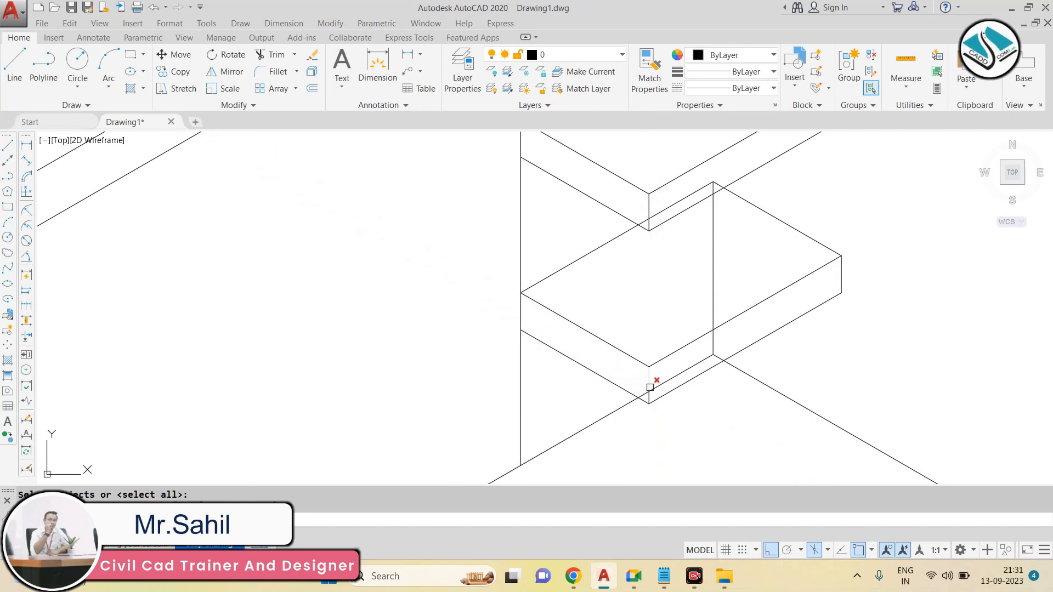
scroll(652, 390, up, 2)
click(750, 310)
click(763, 315)
click(755, 336)
key(Escape)
click(743, 339)
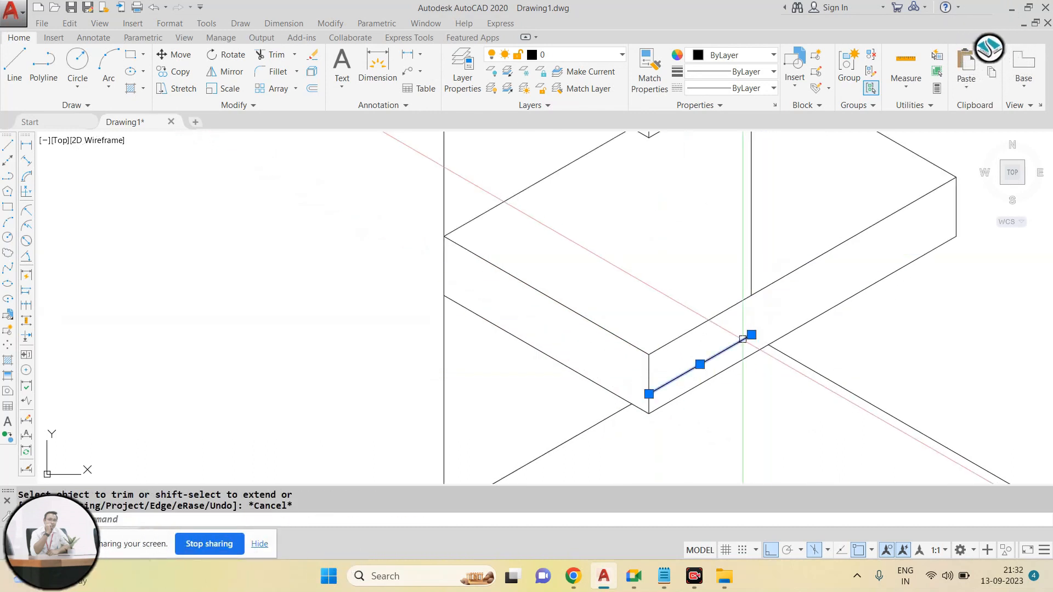
key(Delete)
Step: Trim the panel's vertical edge running through the lower shelf, and the shelf's back edge hidden behind the upper shelf
scroll(717, 277, down, 2)
text(tr)
key(Return)
click(747, 311)
click(707, 287)
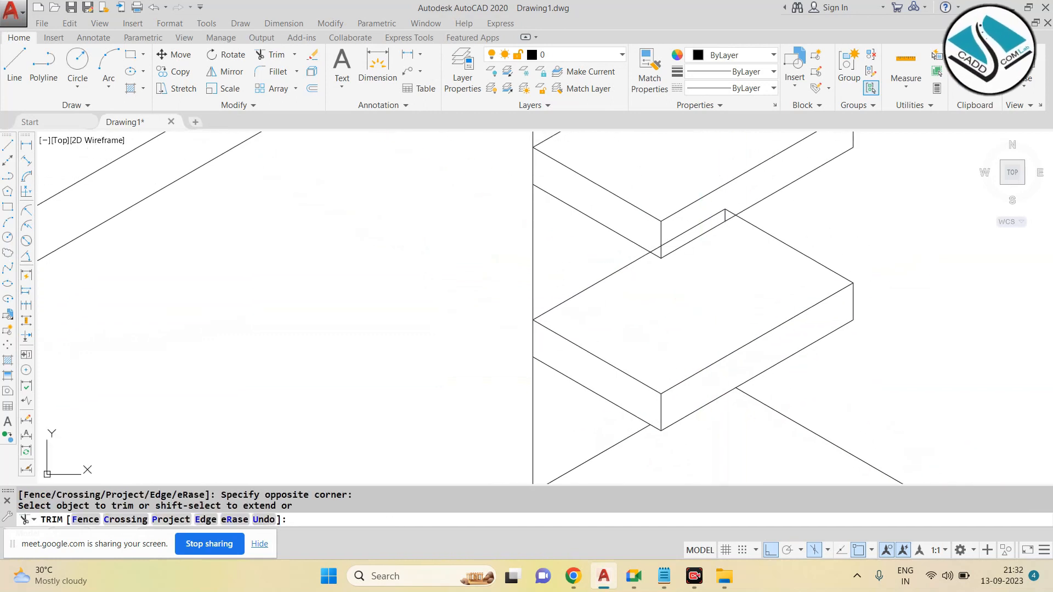
scroll(685, 218, up, 2)
scroll(660, 262, down, 3)
key(ctrl+z)
scroll(639, 261, up, 4)
scroll(635, 312, down, 4)
click(811, 244)
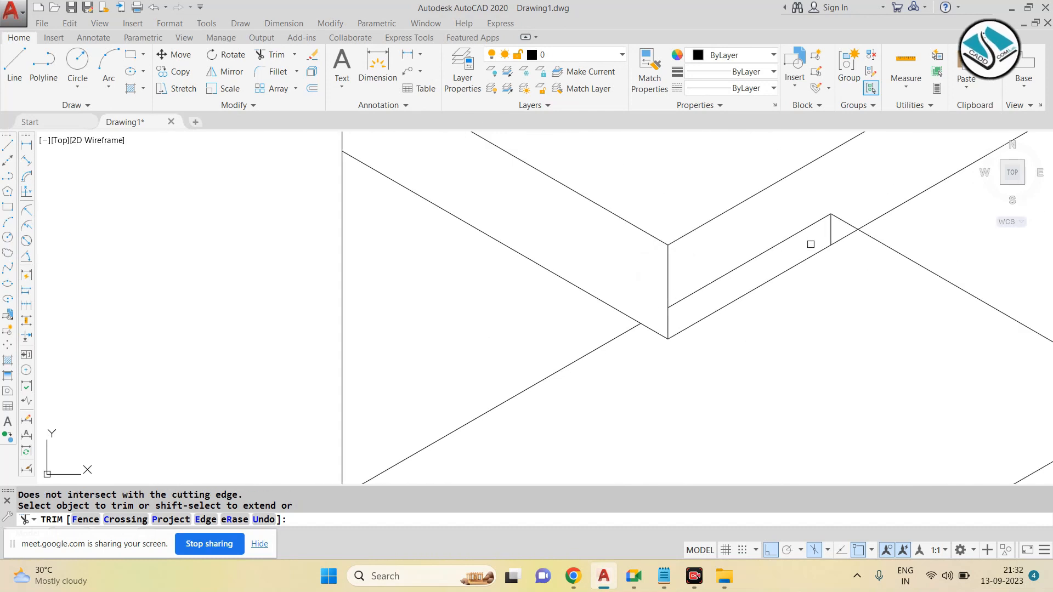
Step: Erase the two leftover line segments showing through the upper shelf's front face
key(Escape)
click(831, 207)
click(792, 231)
text(e)
key(Return)
scroll(735, 258, down, 4)
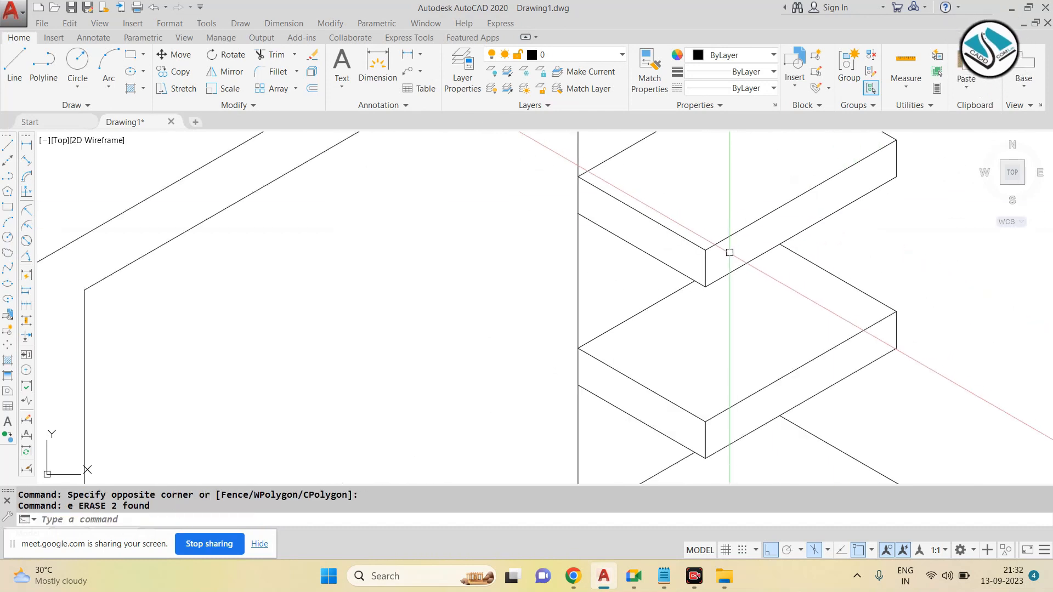
Step: Try trimming the inner vertical panel line beside the two side shelves, and undo the last trim
scroll(759, 321, down, 2)
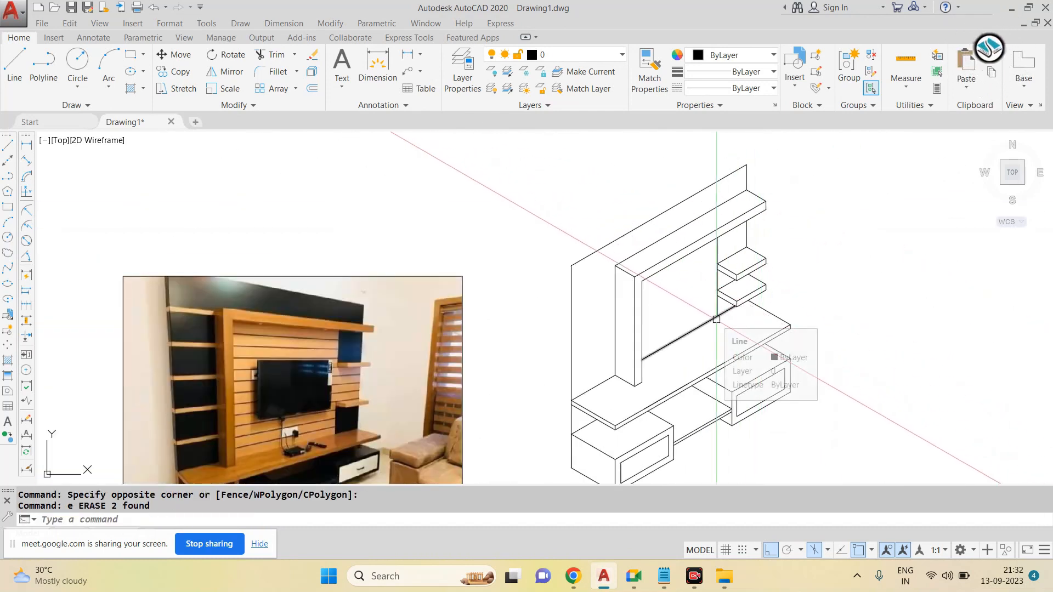
scroll(717, 276, up, 5)
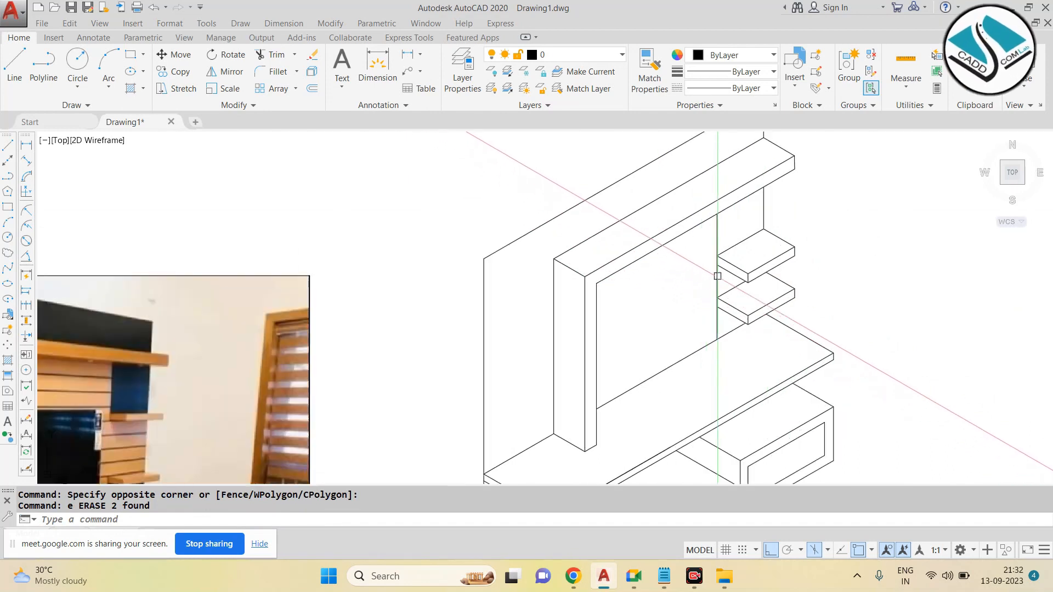
text(t)
key(Return)
key(Return)
double_click(712, 275)
scroll(733, 317, down, 5)
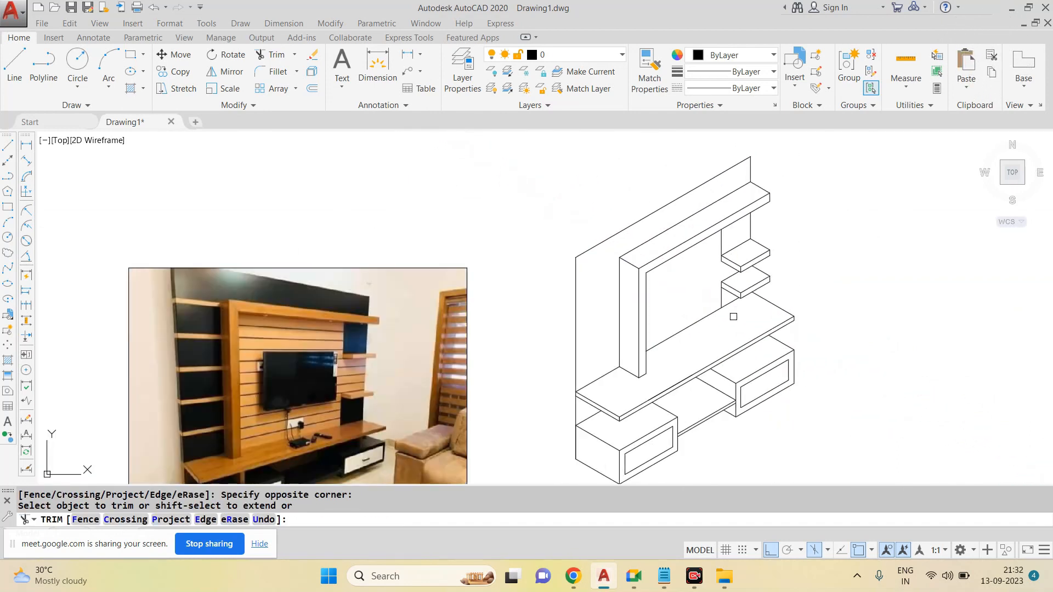
scroll(726, 262, up, 2)
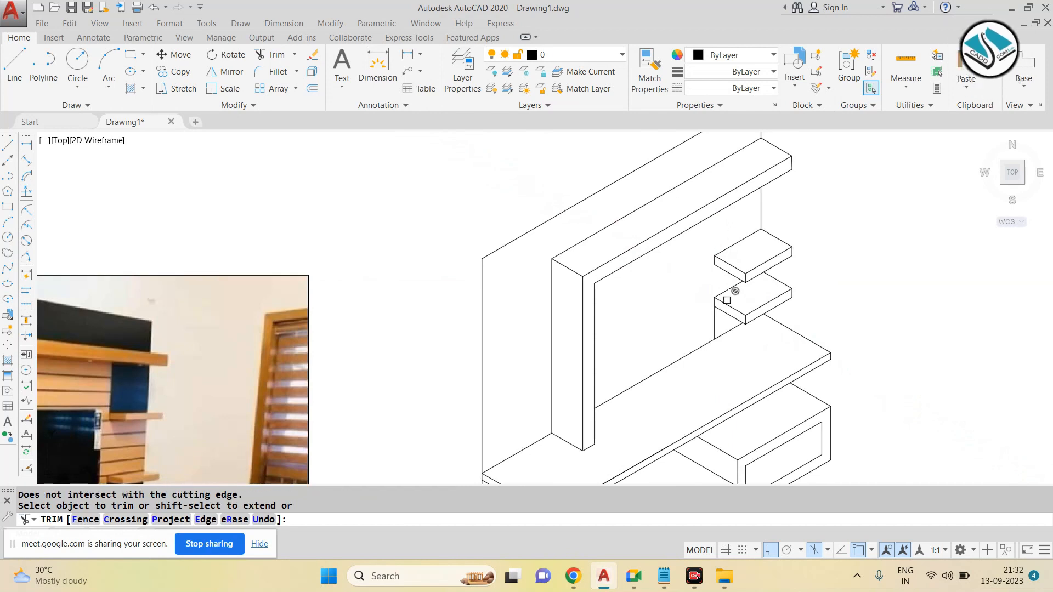
key(ctrl+z)
scroll(452, 336, down, 3)
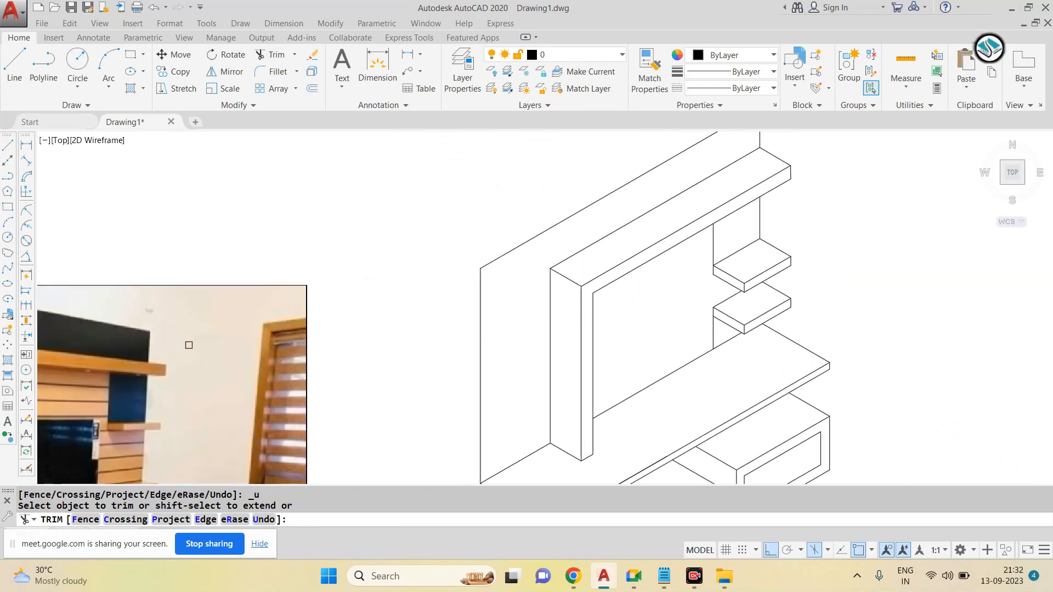
Step: Examine the side shelves and the slatted panel behind the TV in the reference photo
scroll(90, 371, up, 6)
scroll(155, 375, down, 6)
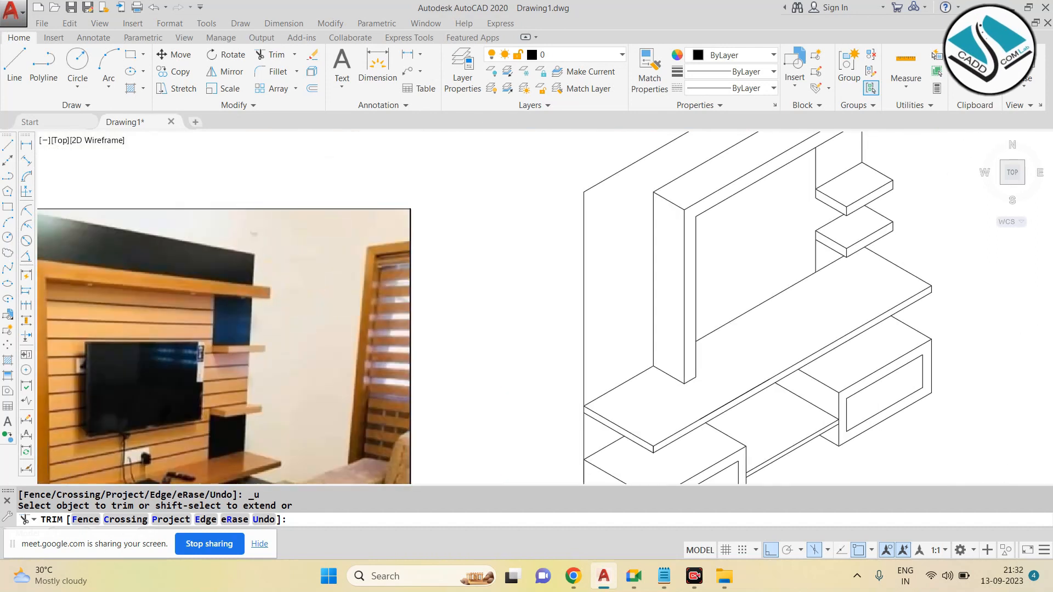
middle_drag(622, 272, 666, 281)
key(Escape)
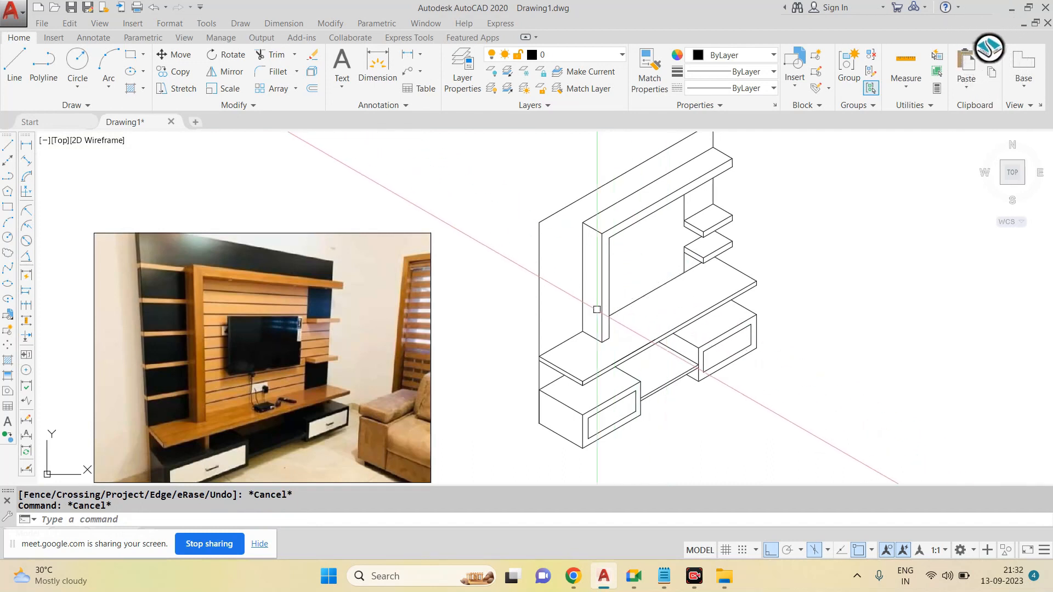
scroll(207, 289, up, 2)
scroll(217, 287, up, 2)
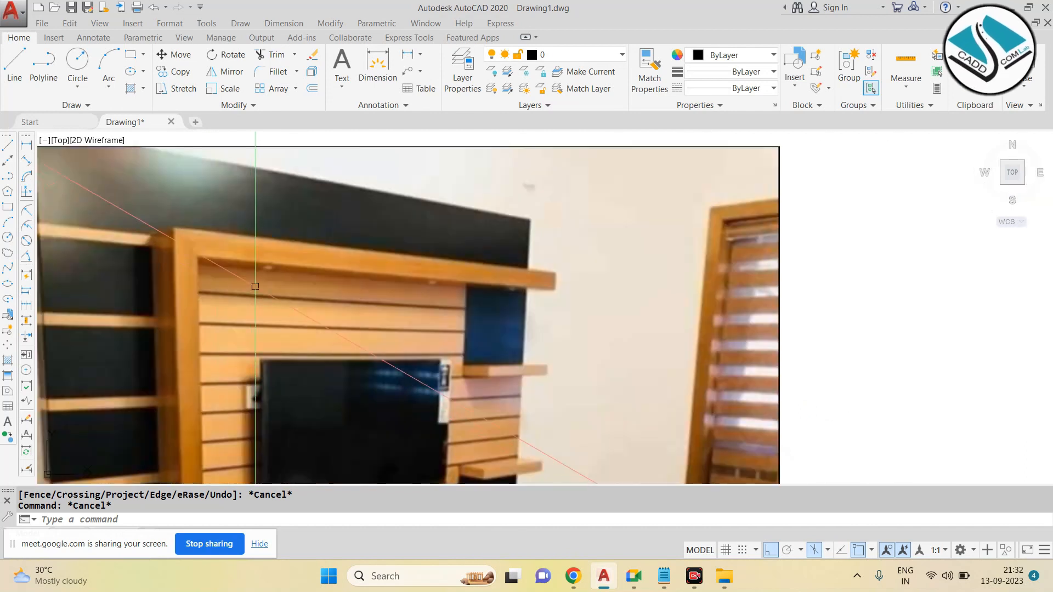
scroll(258, 285, down, 2)
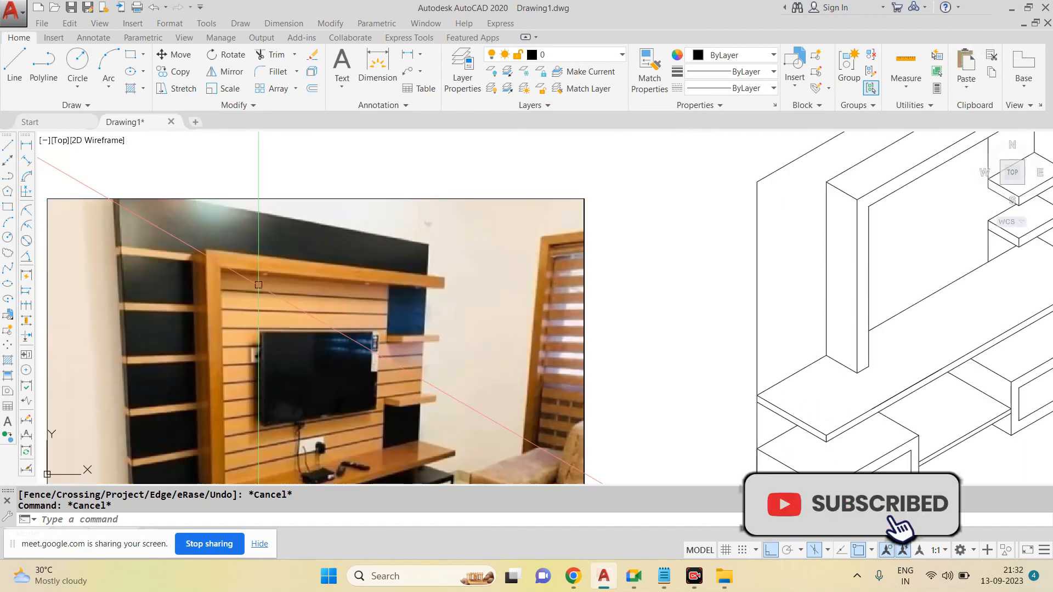
scroll(258, 285, down, 2)
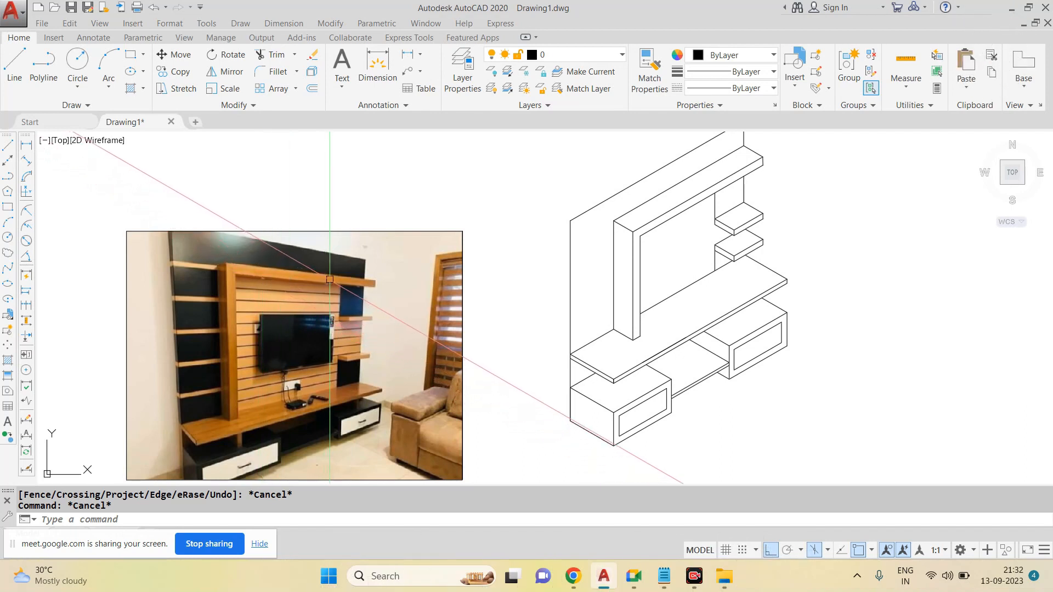
key(Escape)
Step: Draw a vertical line from the upper side shelf's inner corner down to the lower shelf's inner corner
scroll(729, 216, up, 4)
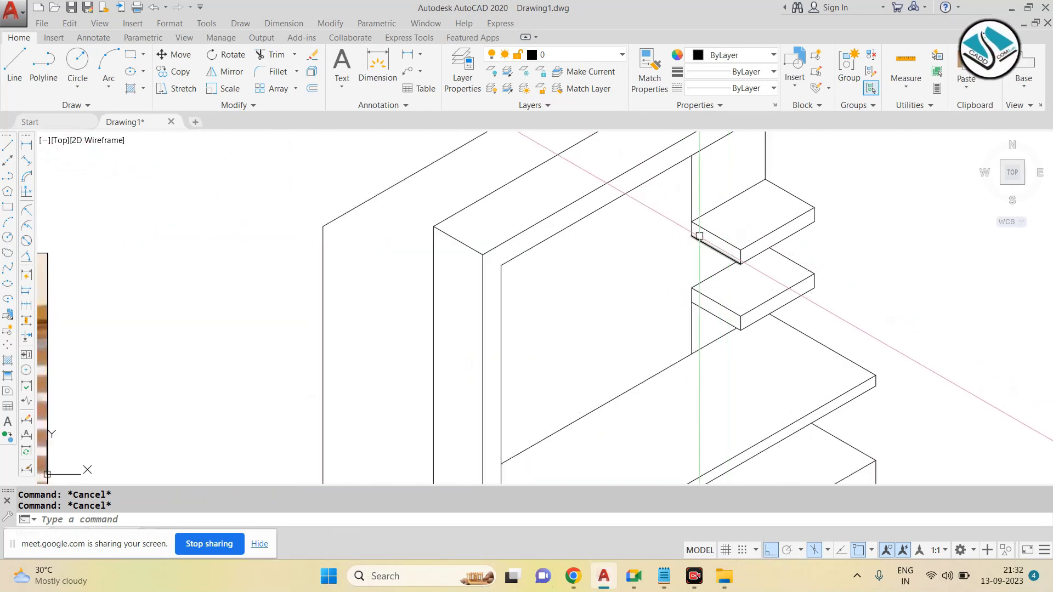
text(l)
key(Return)
click(691, 221)
click(691, 287)
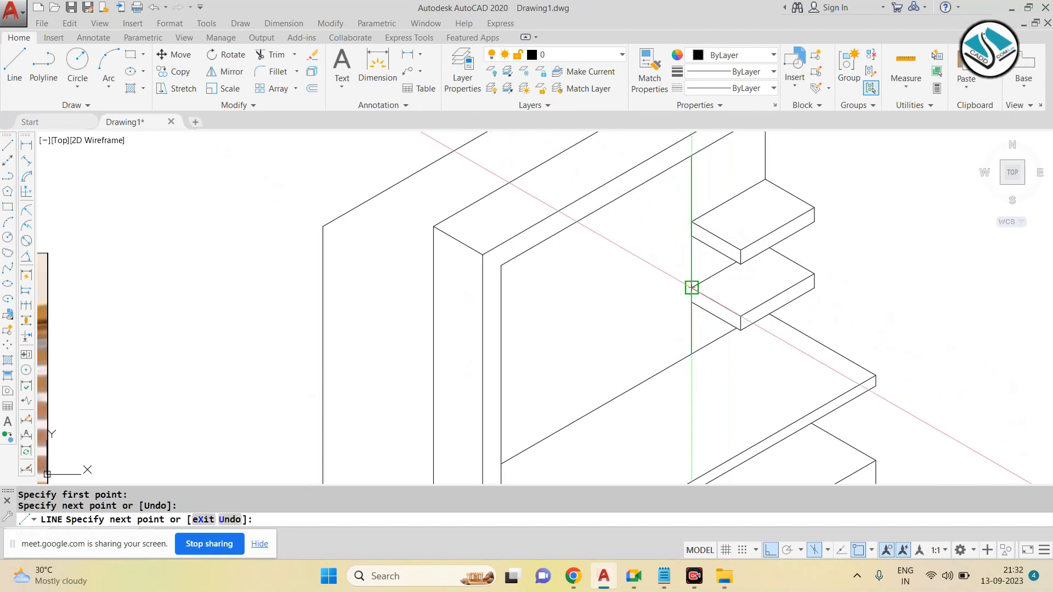
key(Escape)
scroll(701, 270, down, 4)
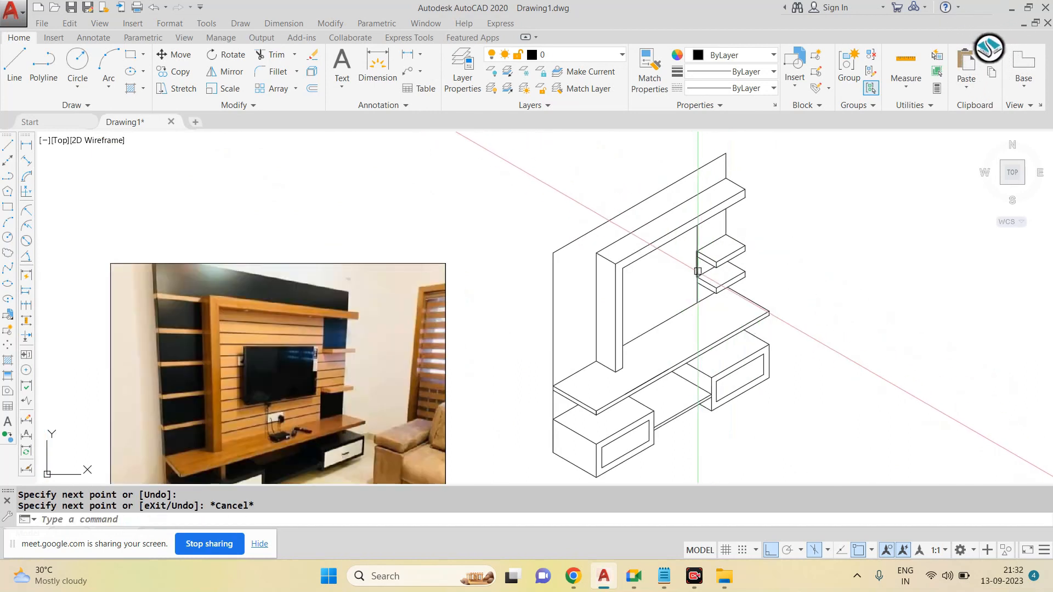
Step: Copy the line along the underside of the beam 3" straight down onto the back panel
scroll(698, 271, up, 4)
click(661, 246)
text(co)
key(Return)
click(656, 225)
scroll(664, 219, down, 3)
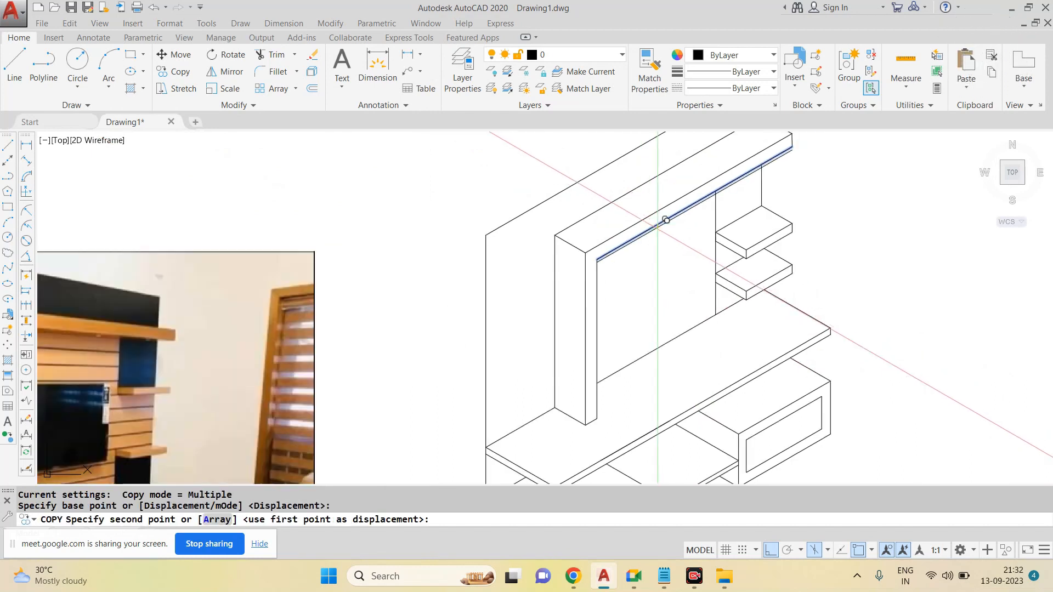
text(3)
key(Return)
key(Escape)
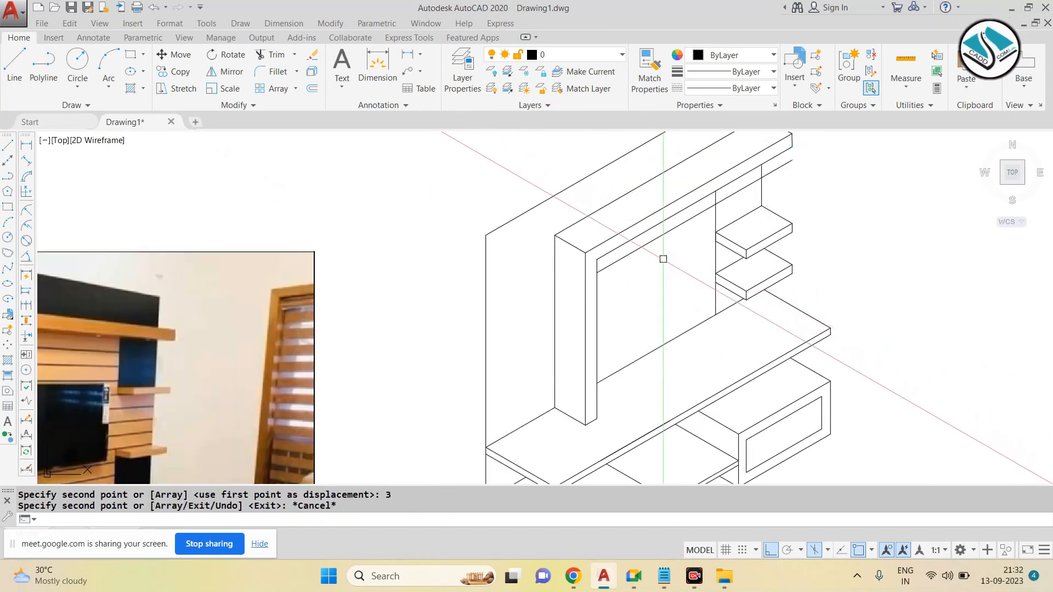
Step: Copy the new panel line 0.5" straight down to form the first groove between slats
scroll(664, 259, up, 4)
click(649, 236)
text(co)
key(Return)
click(648, 237)
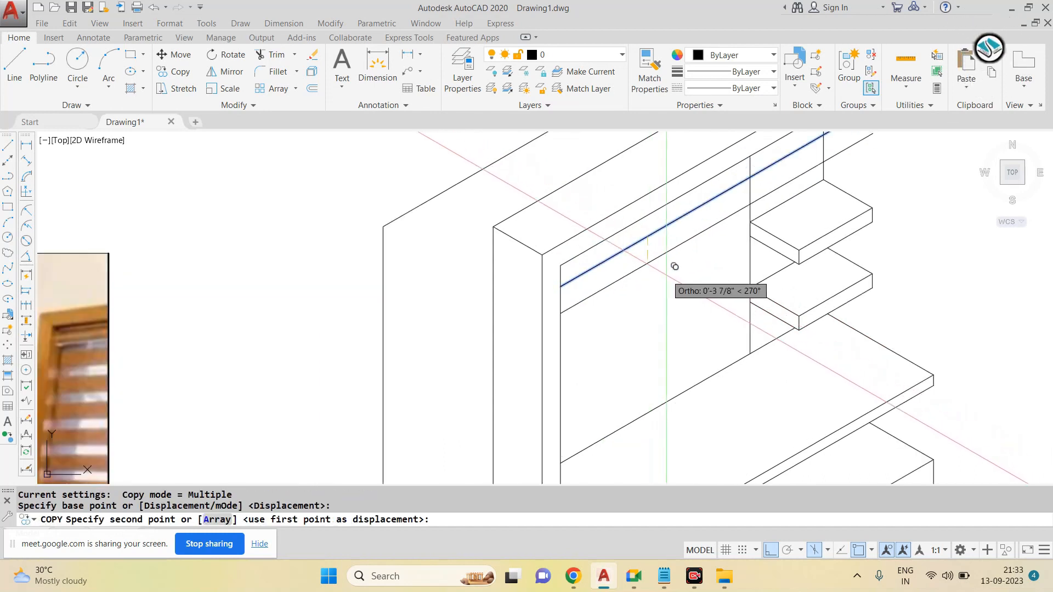
text(.5)
key(Return)
key(Escape)
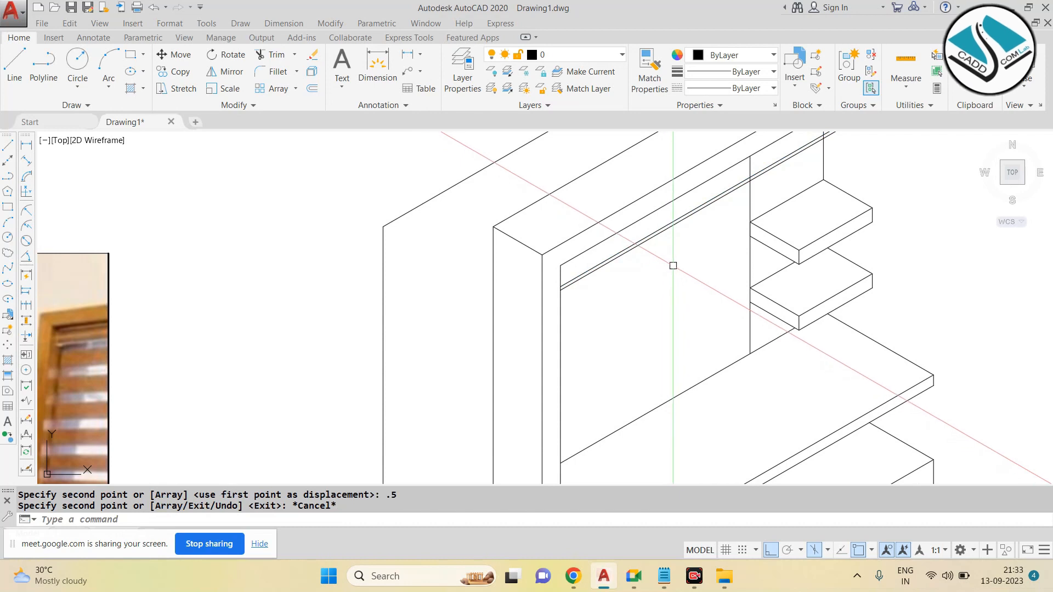
scroll(674, 263, down, 2)
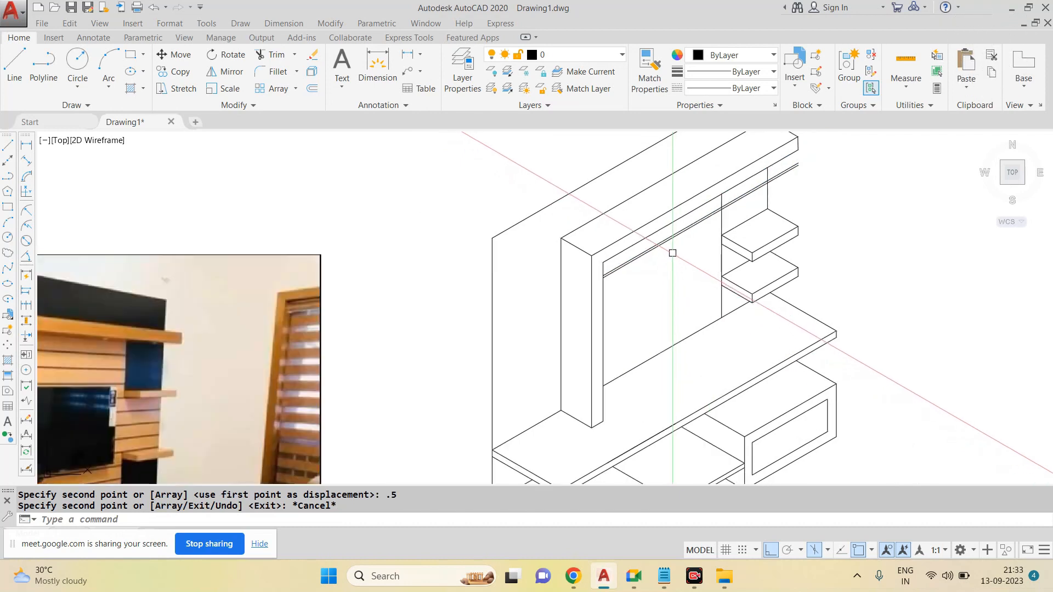
Step: Copy the lower of the two closely spaced slanted lines on the TV back panel 3 inches straight down
scroll(672, 253, up, 1)
scroll(647, 248, up, 1)
click(646, 254)
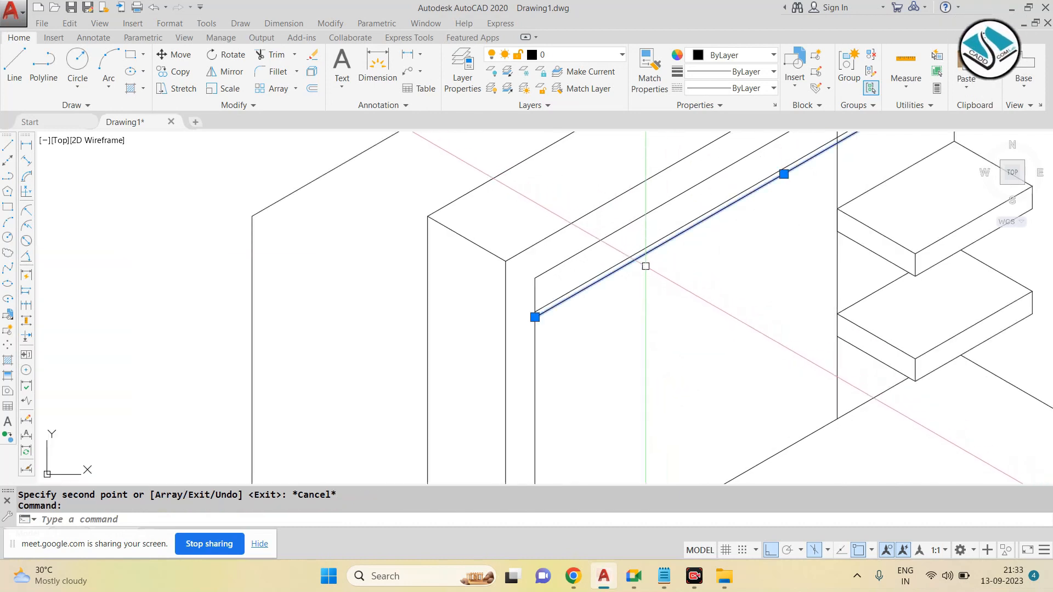
text(co)
key(Return)
text(3)
key(Return)
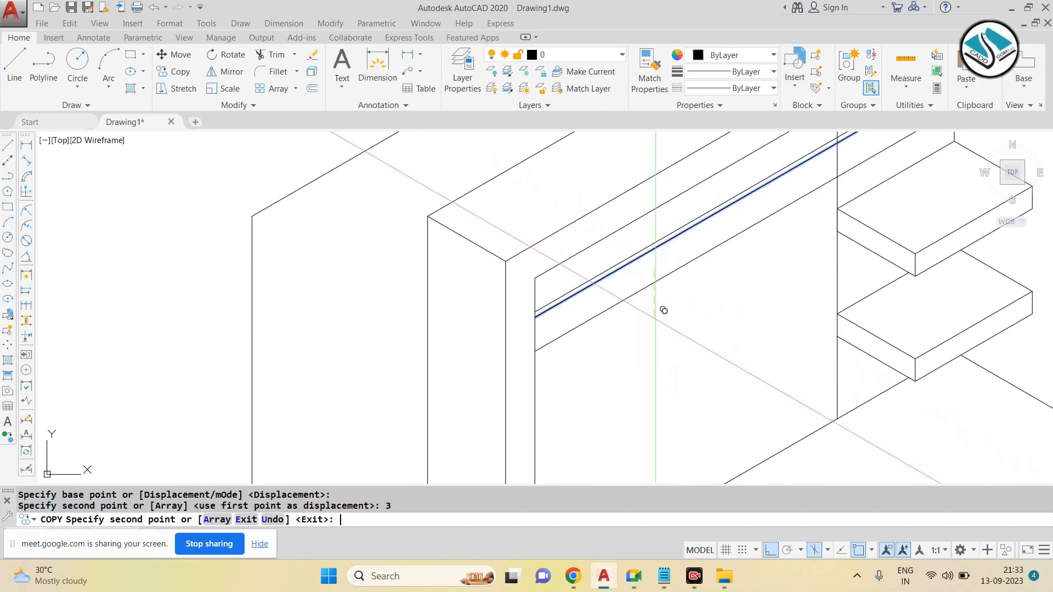
key(Escape)
Step: Trim the three slanted slat lines between the back panel's vertical edge and the next vertical edge above the shelves
scroll(656, 319, down, 2)
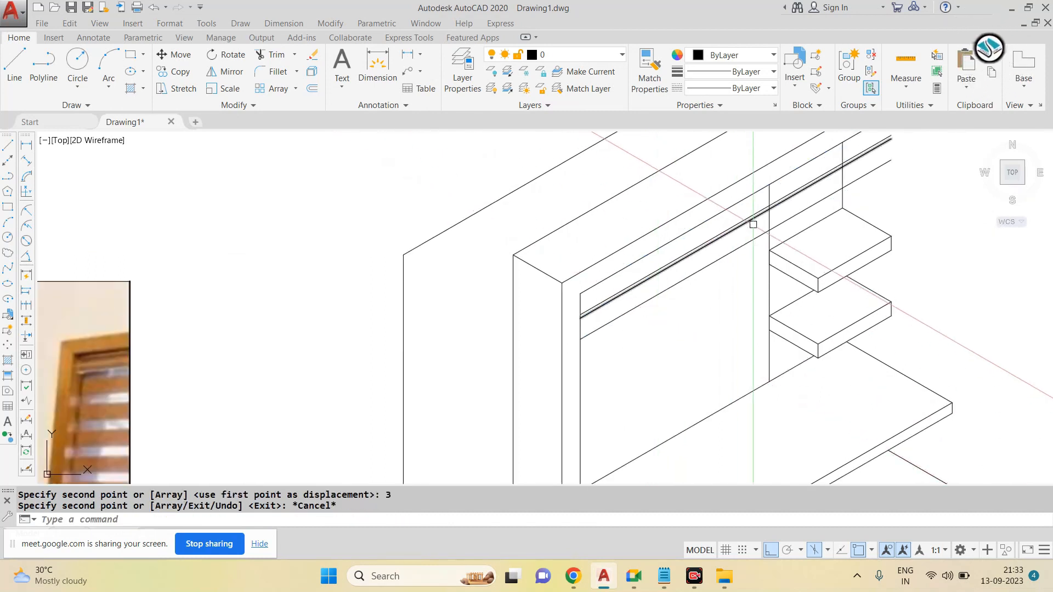
text(t)
key(Return)
scroll(785, 191, up, 2)
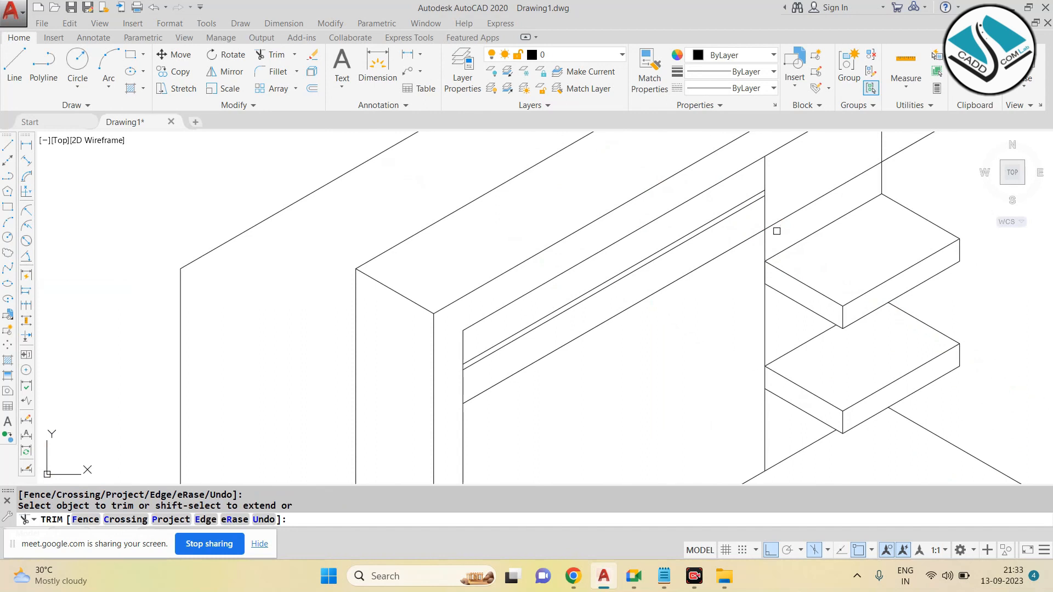
click(790, 220)
click(723, 245)
scroll(723, 245, down, 1)
click(722, 245)
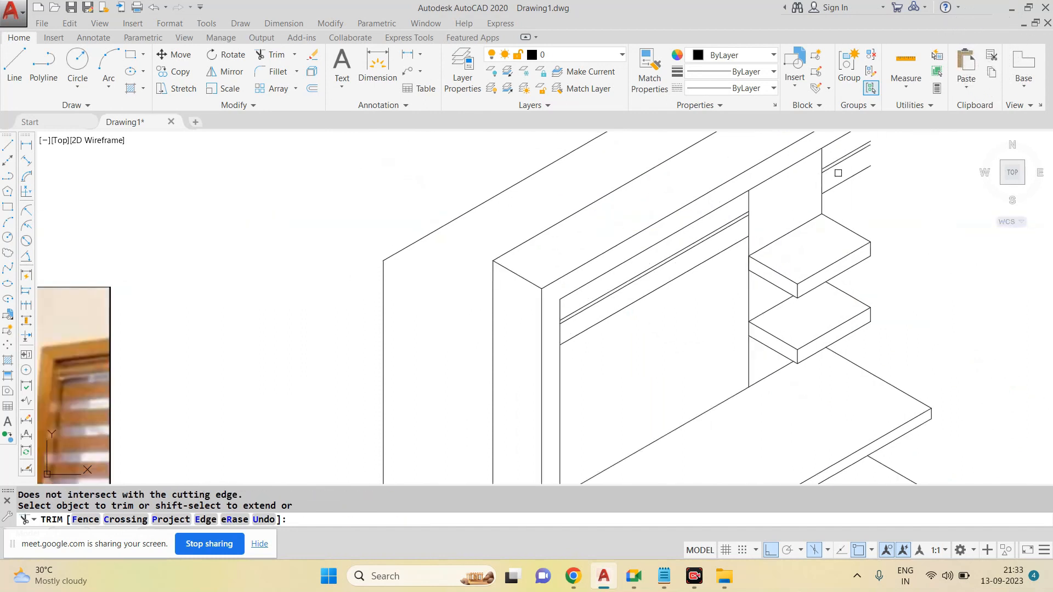
scroll(816, 188, down, 1)
scroll(844, 157, up, 2)
key(Escape)
Step: Erase the three leftover slat line pieces beyond the vertical edge above the upper shelf
click(886, 160)
click(830, 219)
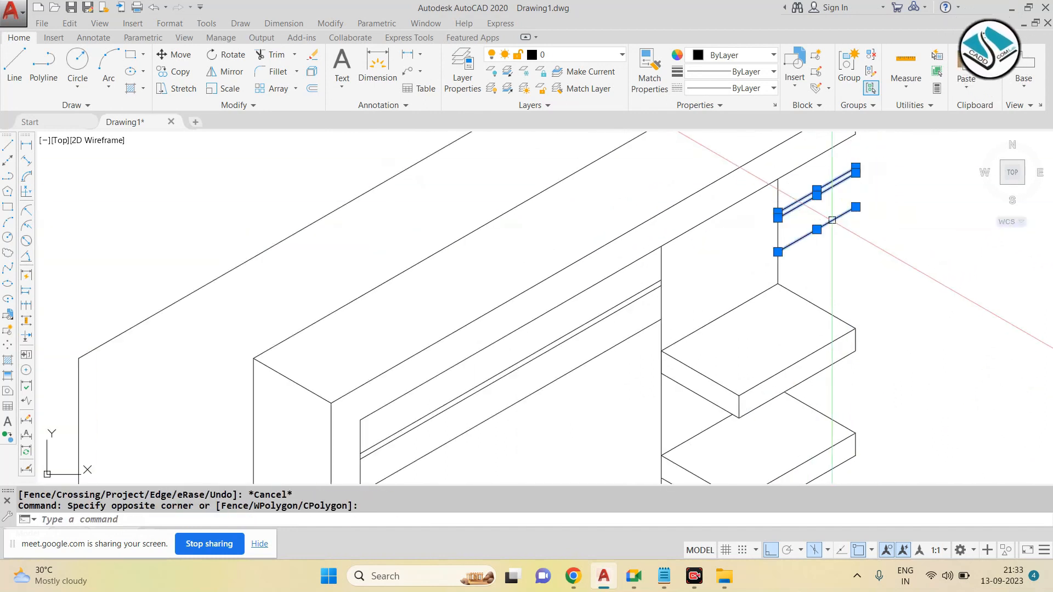
text(e)
key(Return)
scroll(817, 206, down, 1)
click(643, 350)
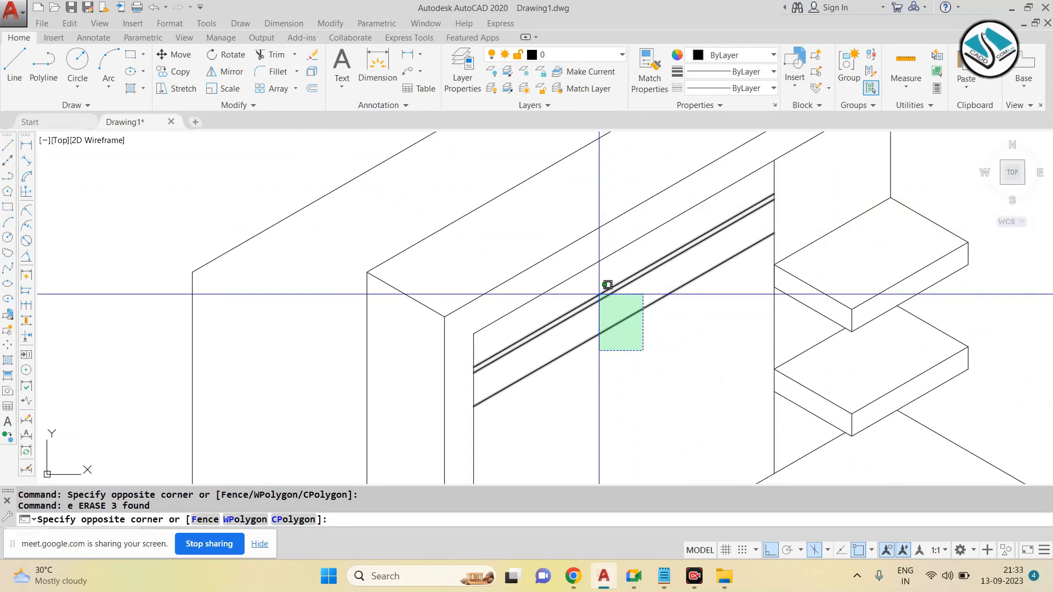
key(Escape)
key(Escape)
Step: Draw lines along the left end, top edge and right end of the uppermost slat between its existing corners
text(l)
key(Return)
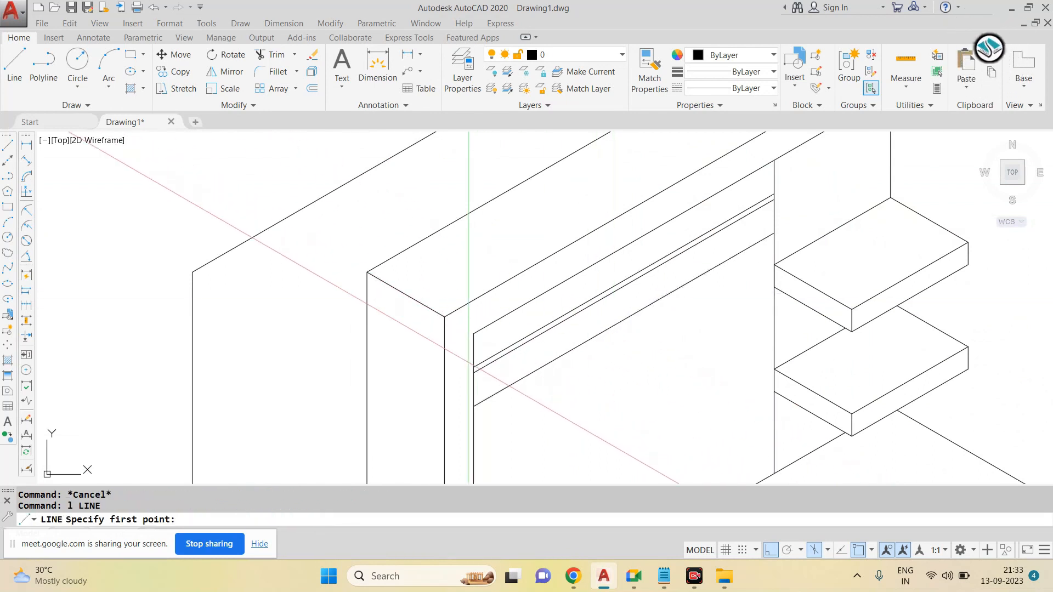
click(473, 367)
click(474, 333)
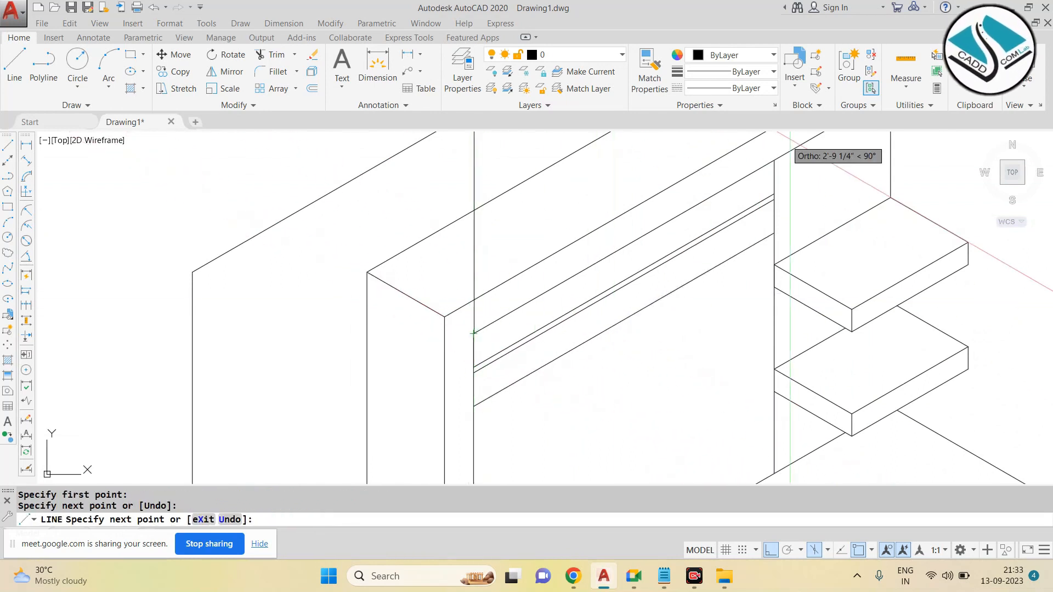
click(774, 159)
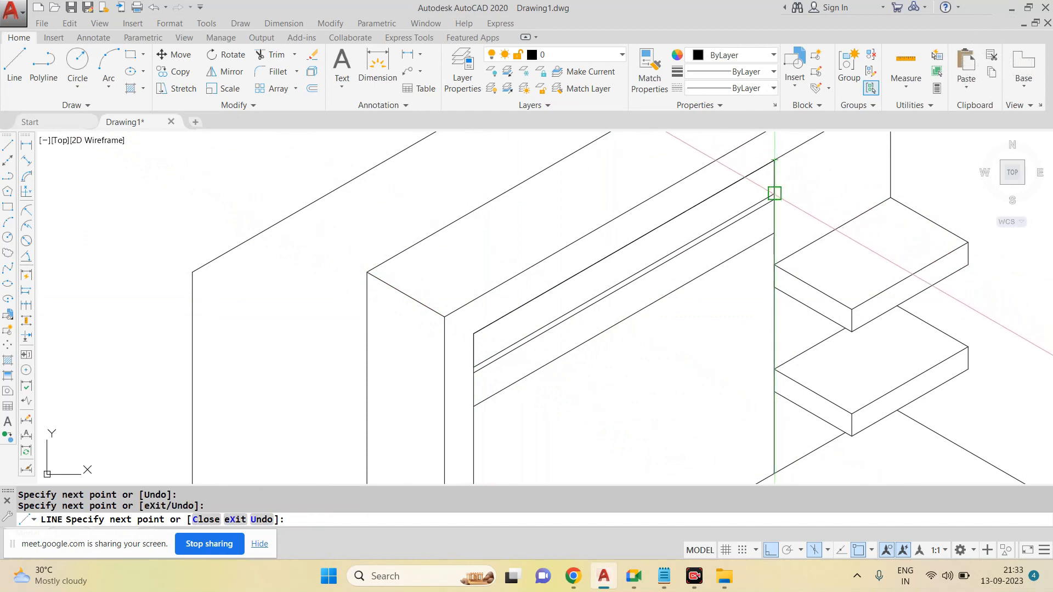
click(774, 194)
key(Escape)
key(Escape)
key(Escape)
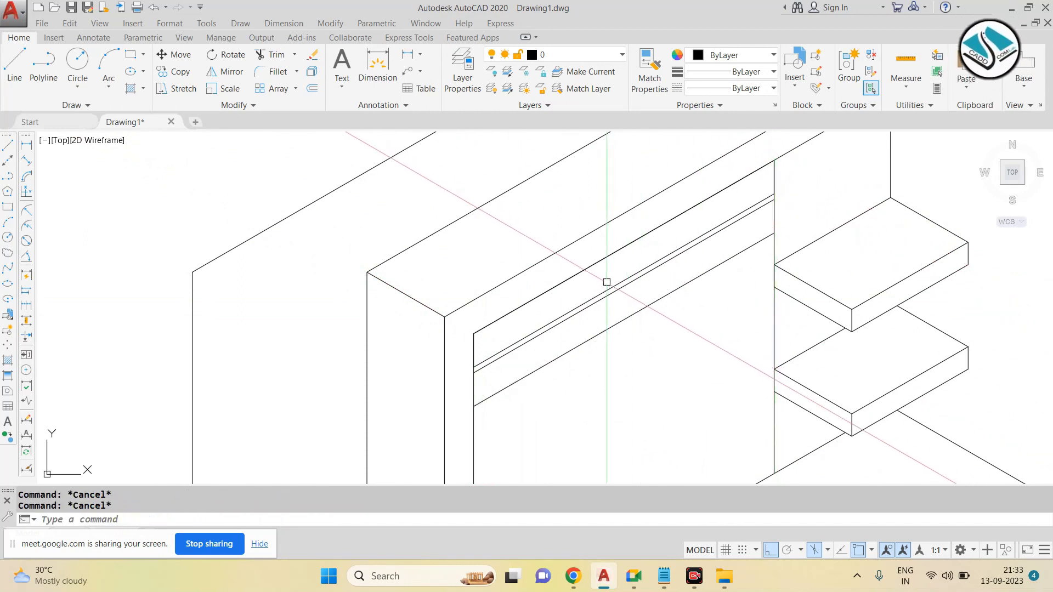
Step: Join the four outline lines of the uppermost slat into a single polyline
text(j)
key(Return)
click(535, 297)
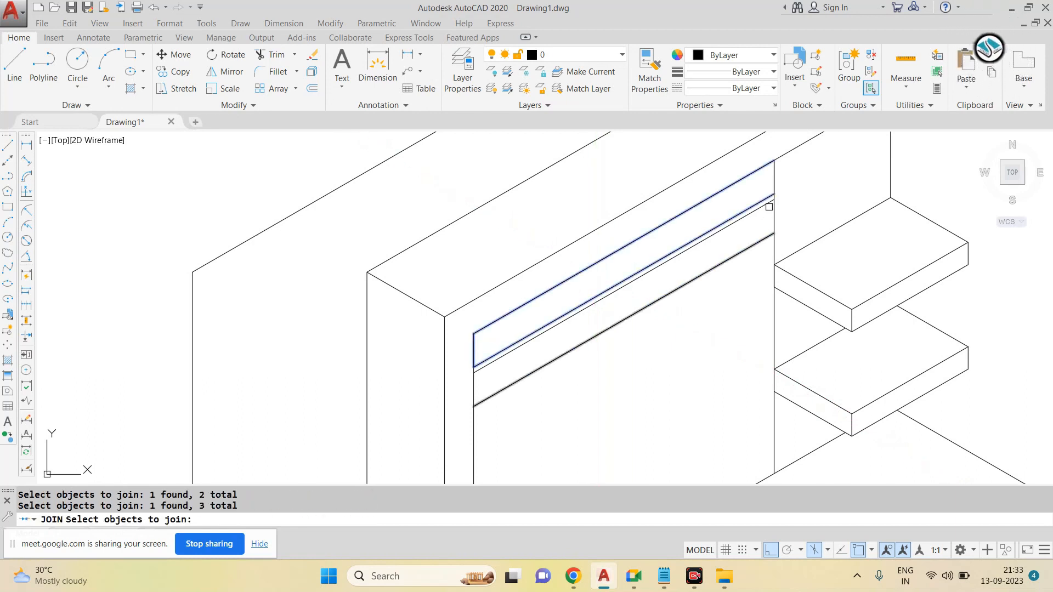
key(Return)
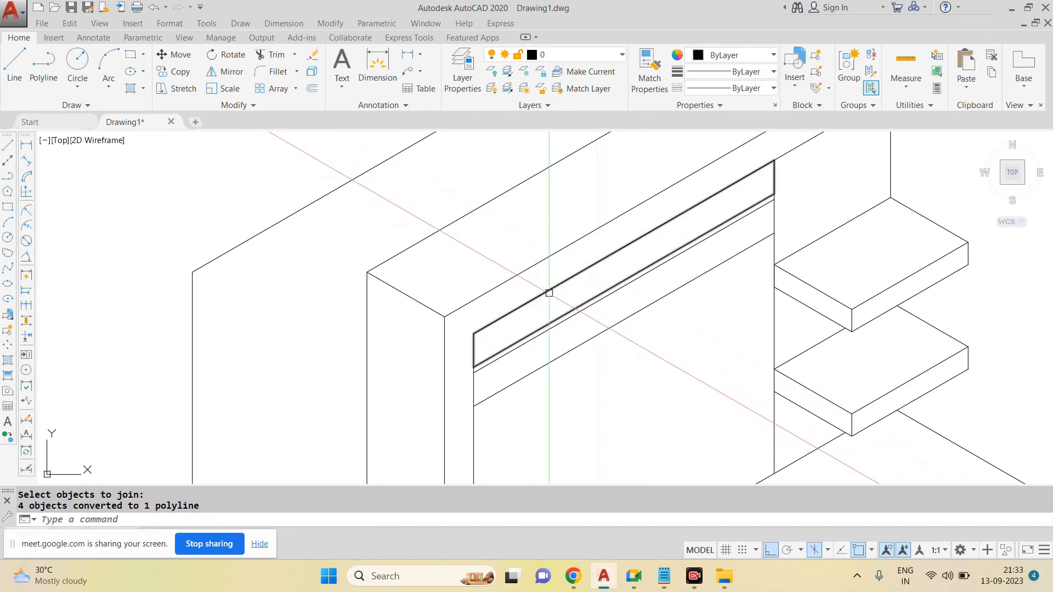
Step: Draw the short vertical end lines that close the second slat between its upper and lower edges
text(l)
key(Return)
click(474, 372)
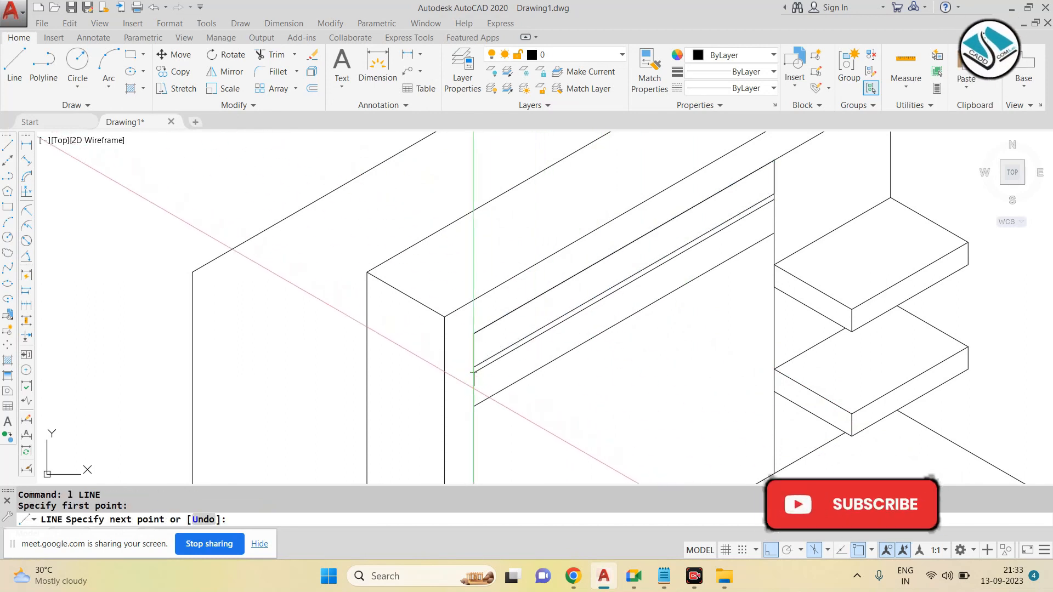
key(Escape)
key(Return)
click(775, 224)
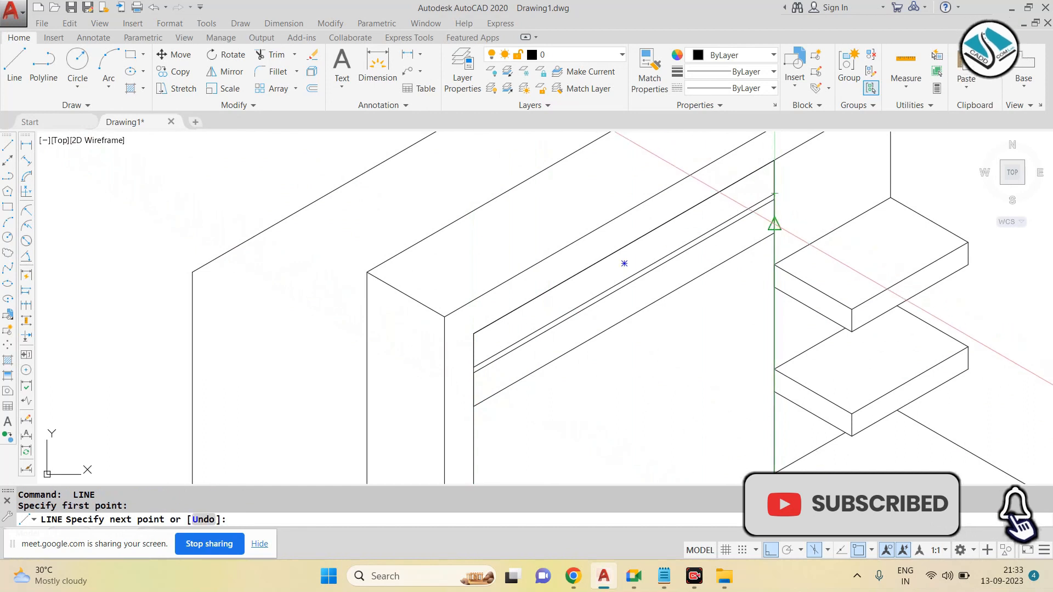
click(774, 230)
key(Escape)
Step: Join the second slat's two long edges and two end lines into one polyline
text(j)
key(Return)
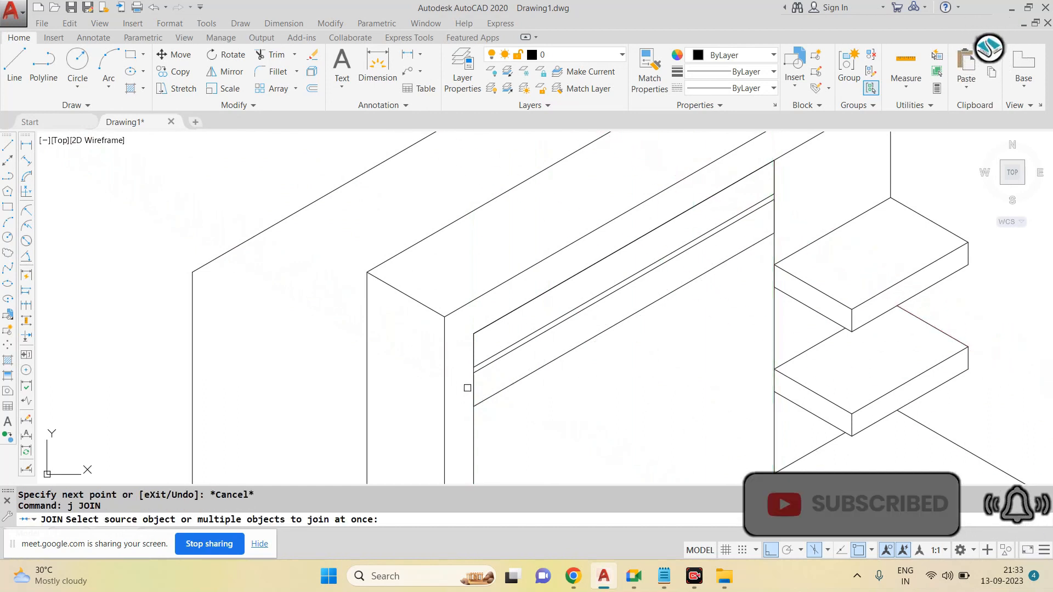
click(483, 373)
click(513, 379)
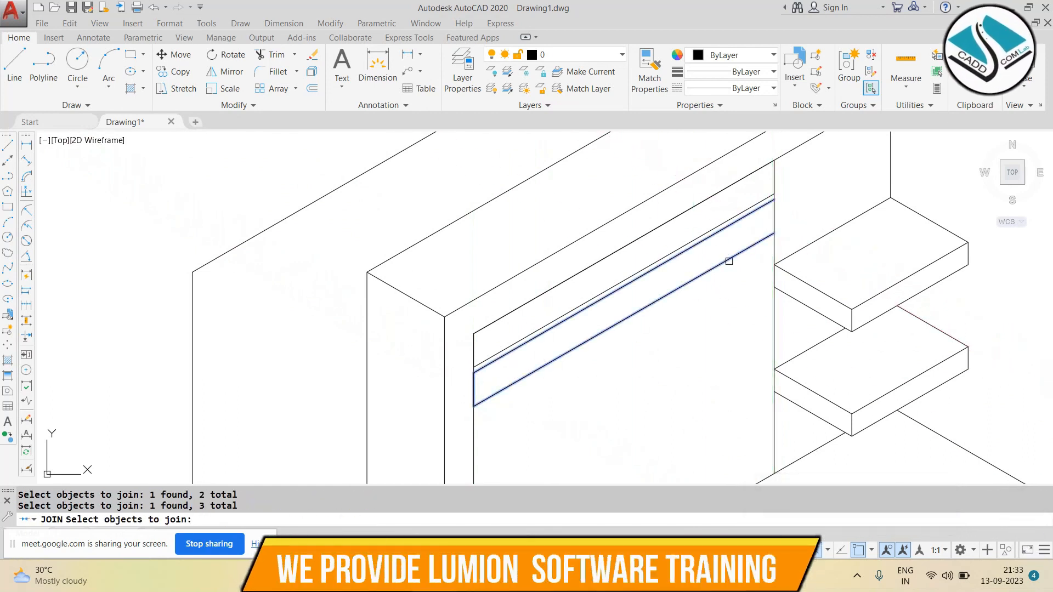
click(774, 217)
key(Return)
Step: Try to copy both slats down the back panel as an array of 8 items with the Fit option, from the second slat's lower-left corner
scroll(741, 220, down, 2)
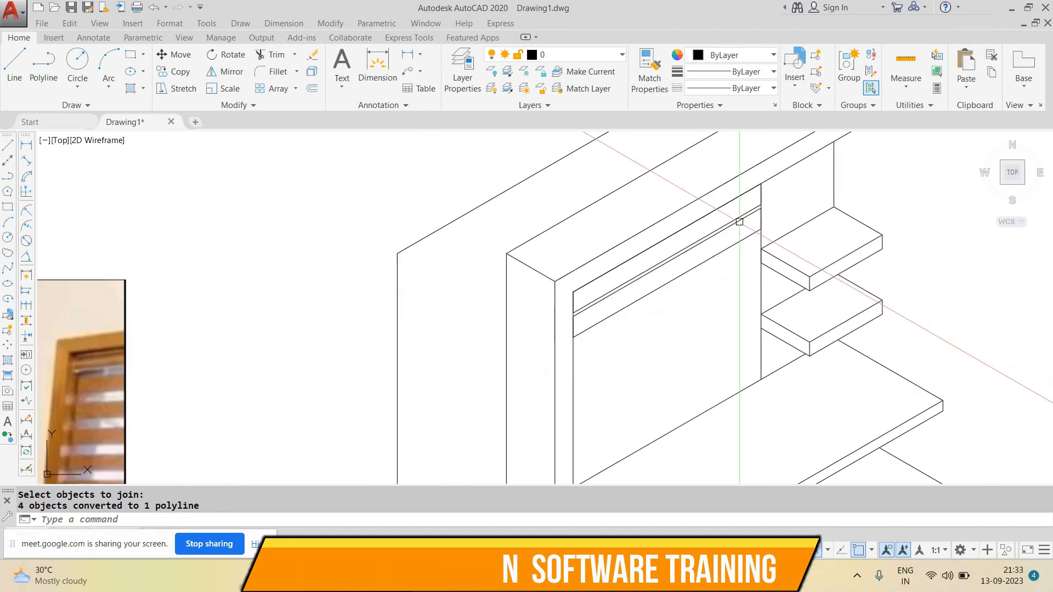
scroll(739, 221, up, 2)
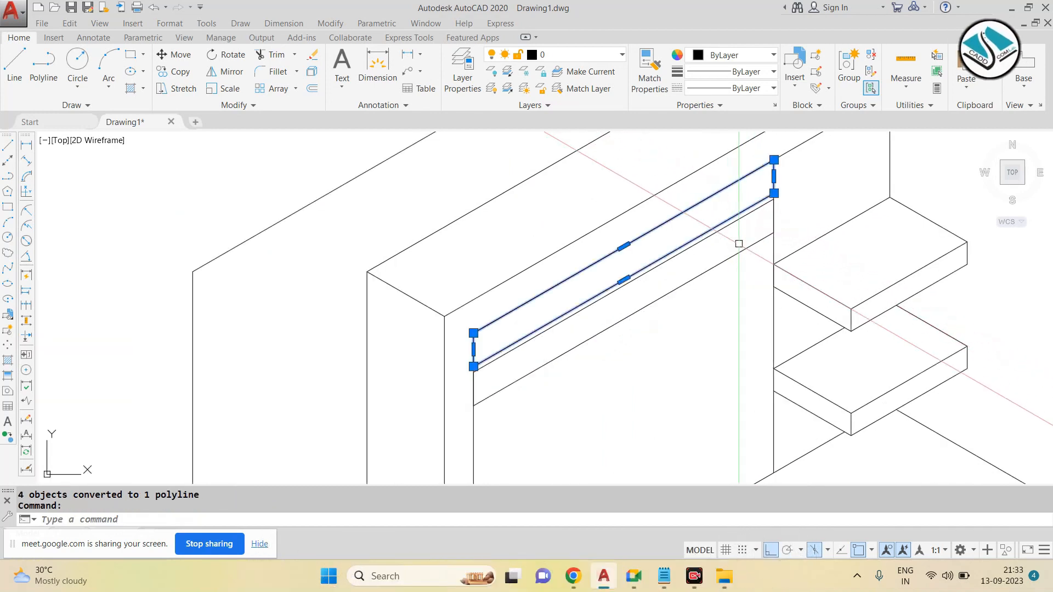
text(co)
key(Return)
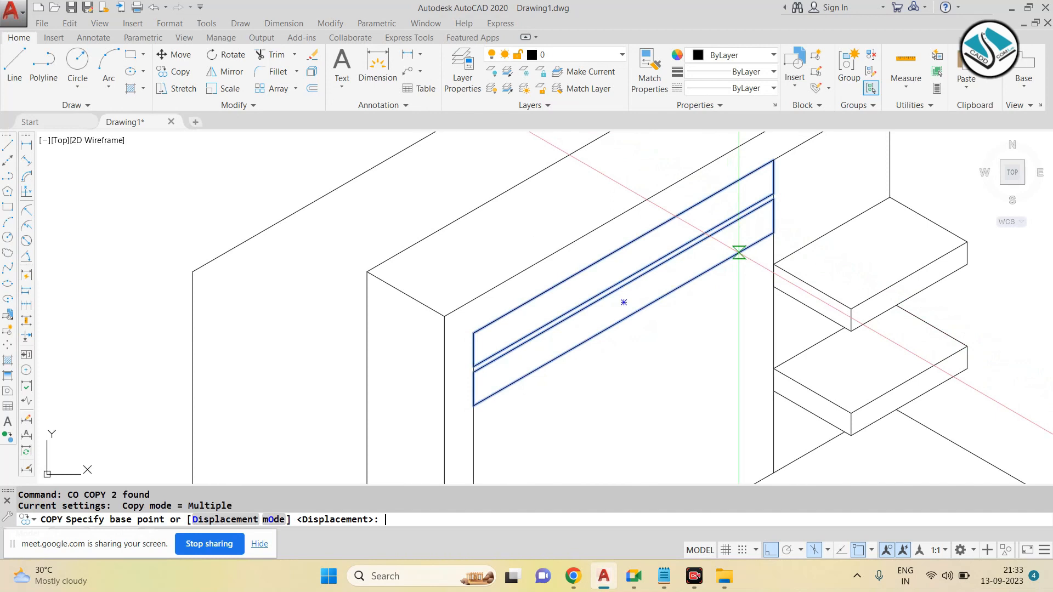
scroll(631, 307, down, 4)
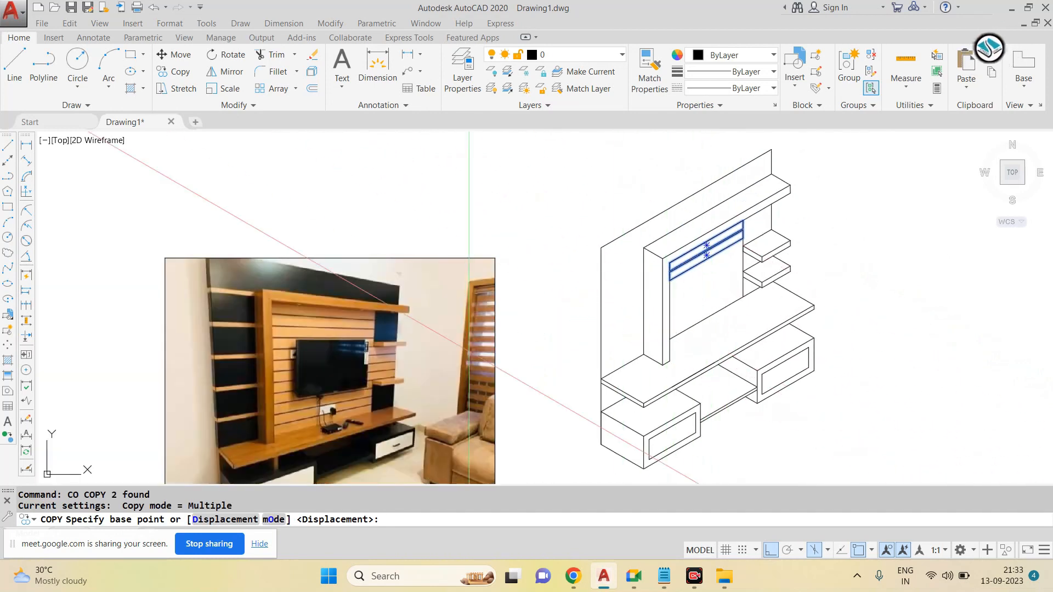
scroll(716, 187, up, 2)
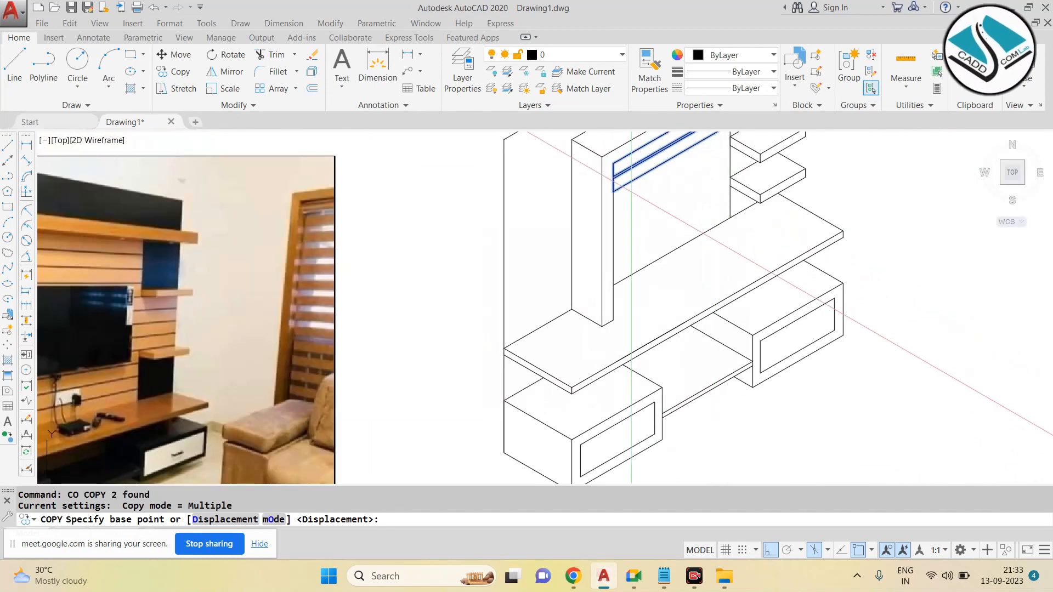
scroll(625, 190, up, 4)
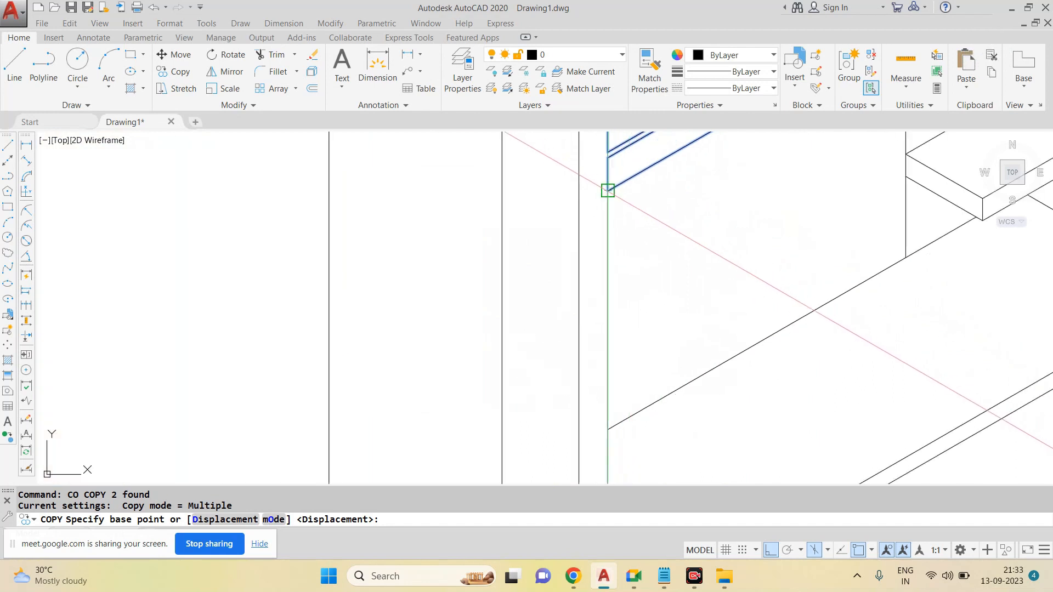
click(608, 191)
scroll(608, 190, down, 3)
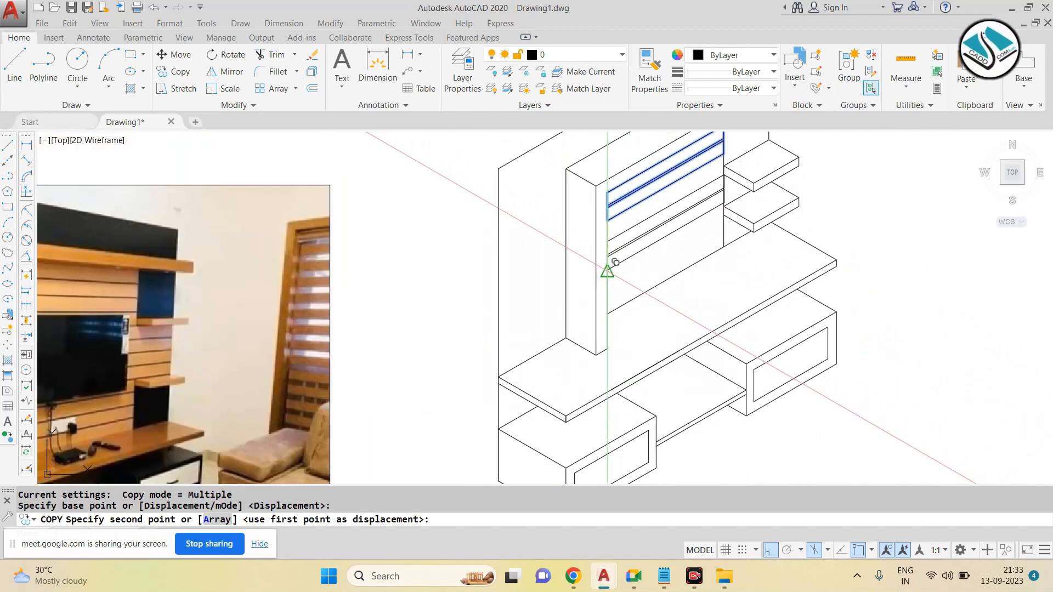
text(ar)
key(Return)
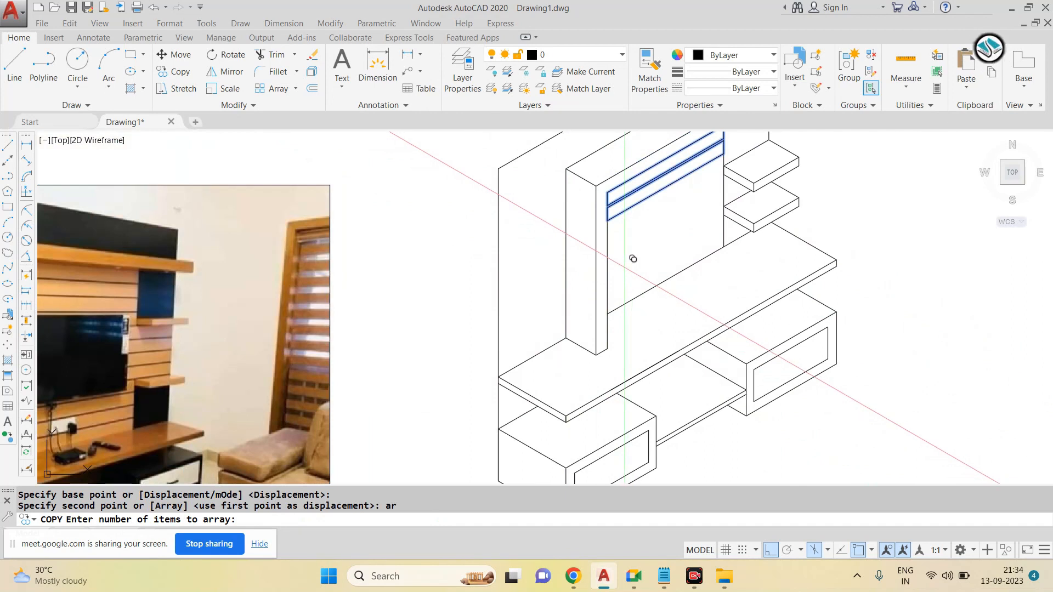
text(8)
key(Return)
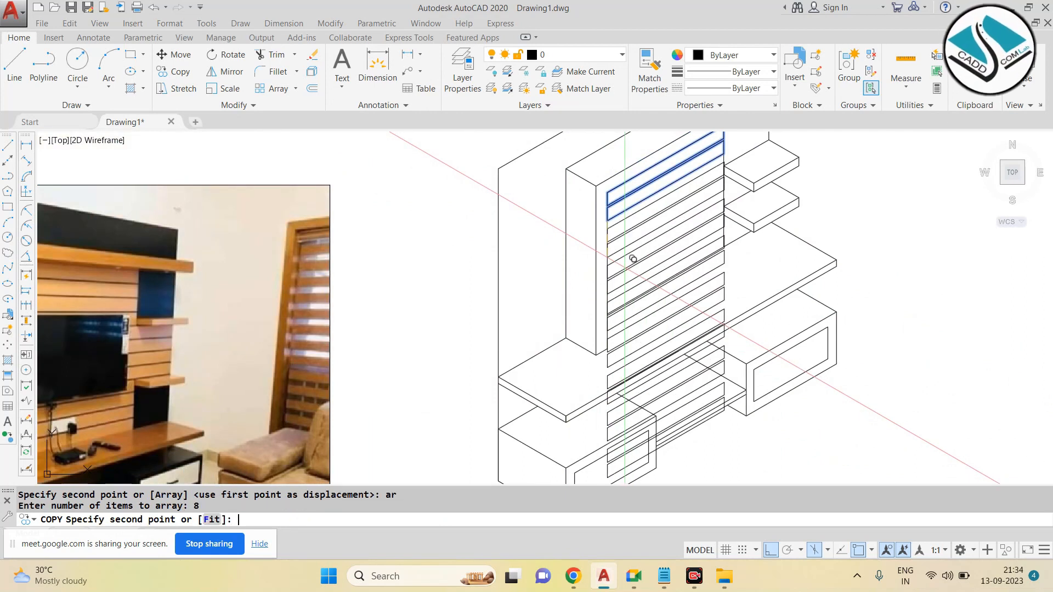
text(f)
key(Return)
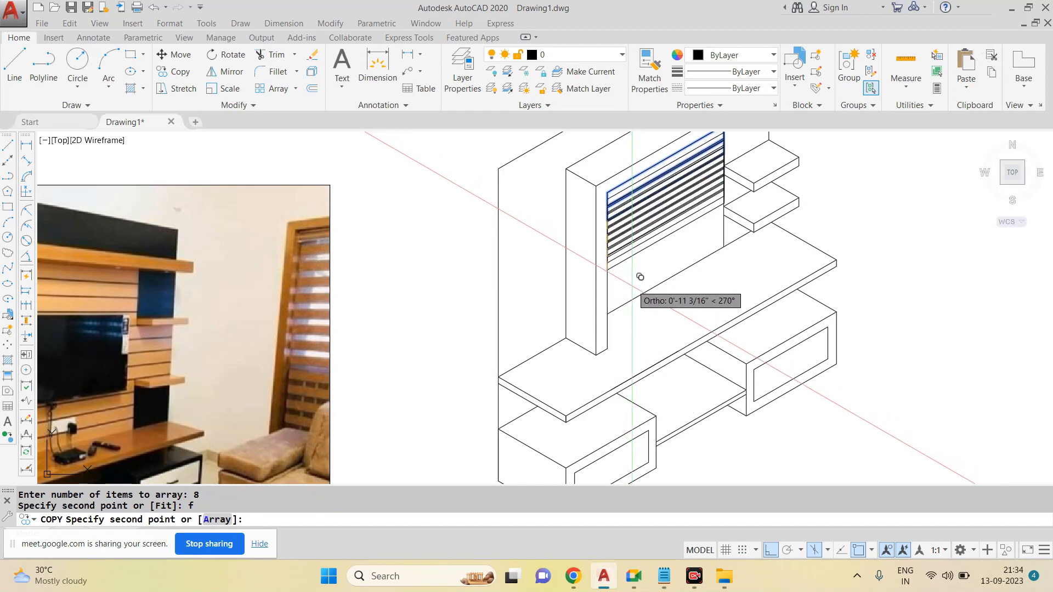
scroll(627, 316, up, 2)
scroll(612, 308, up, 2)
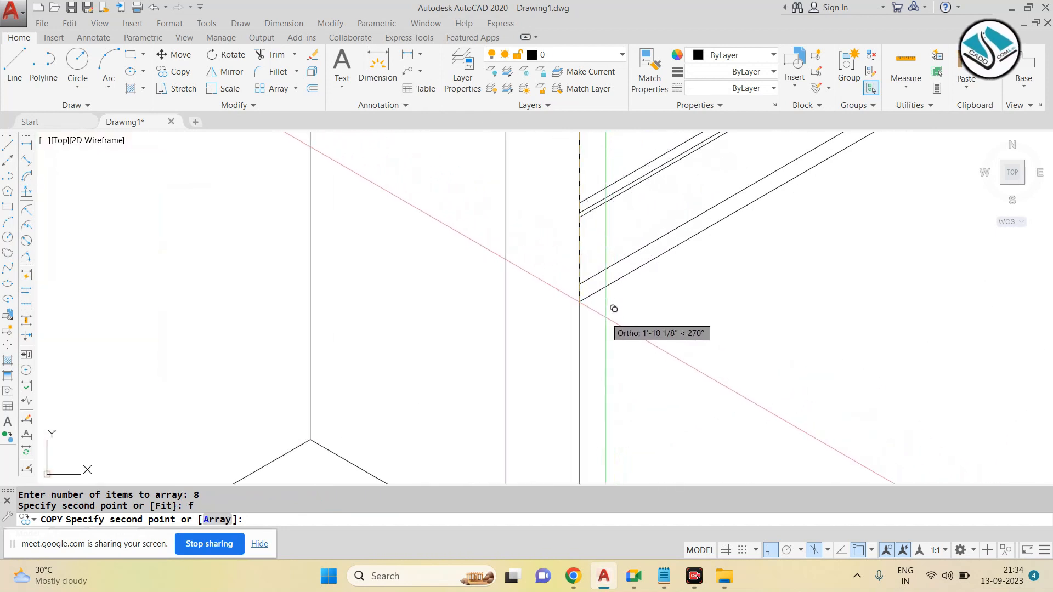
scroll(590, 304, down, 2)
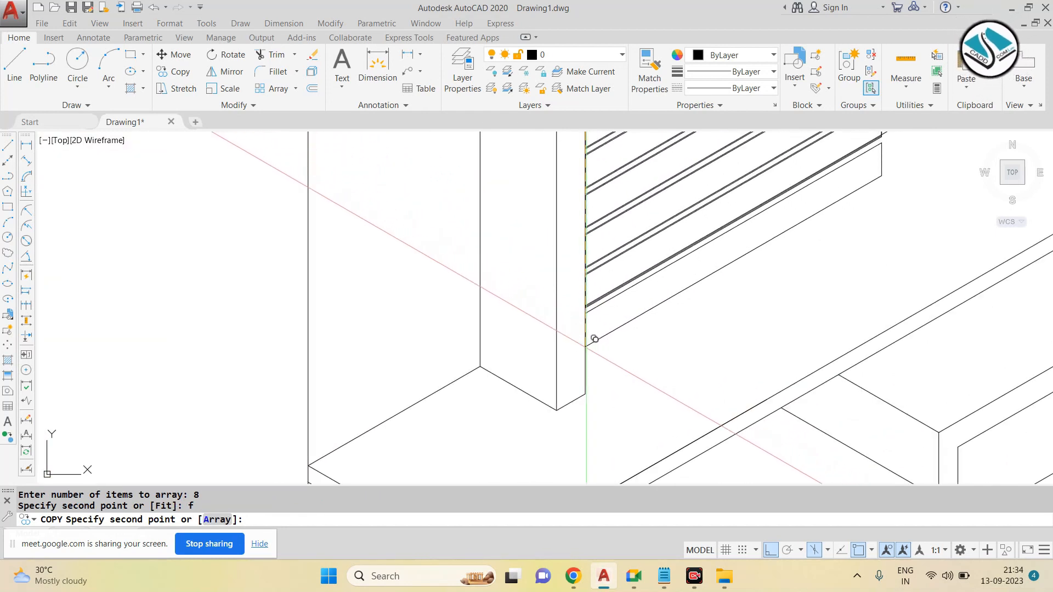
scroll(588, 384, down, 2)
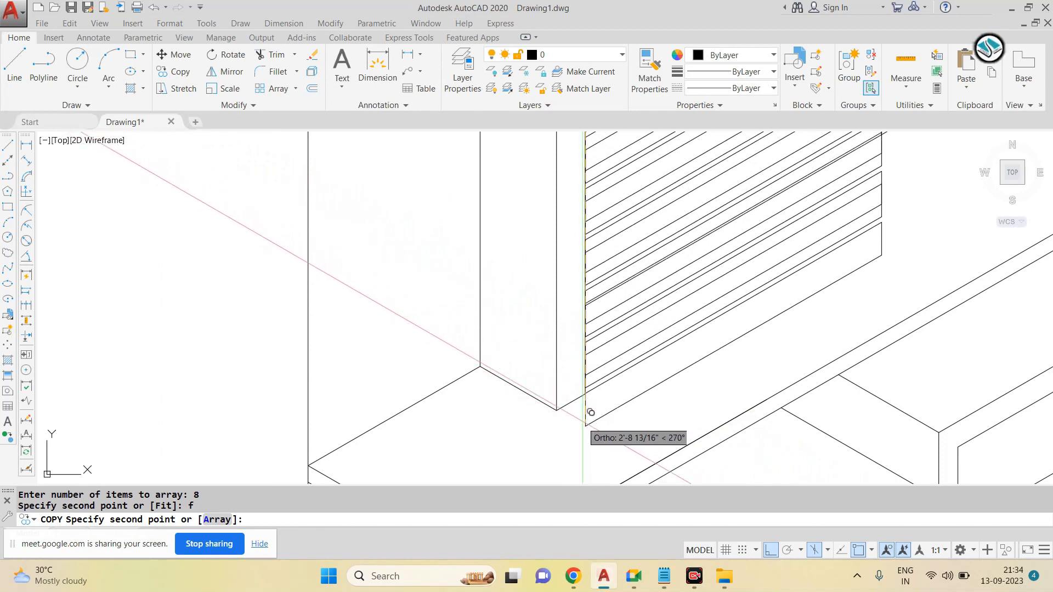
scroll(590, 400, up, 1)
scroll(586, 348, up, 3)
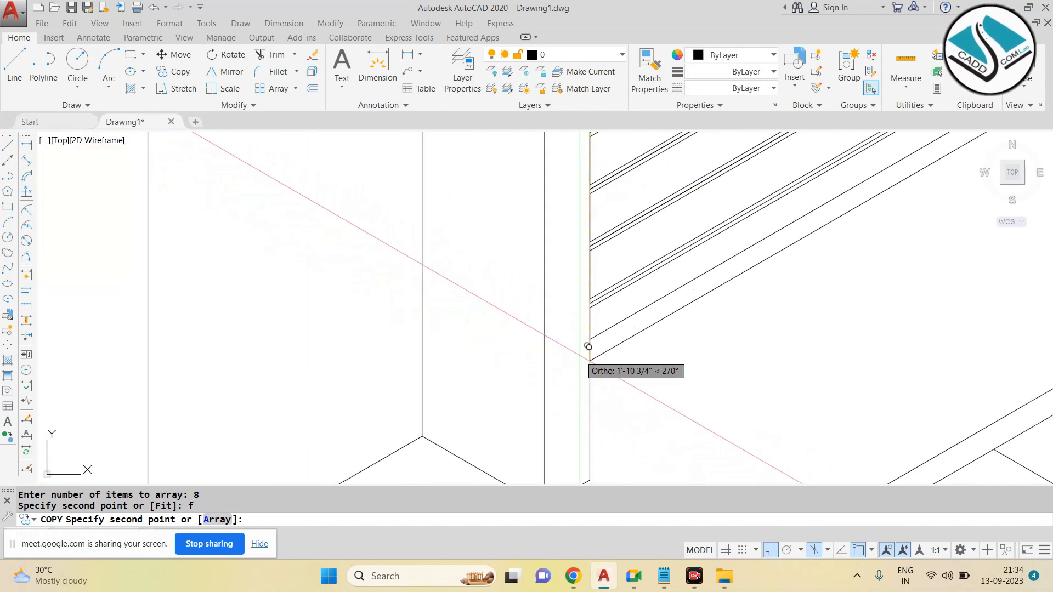
scroll(587, 347, down, 3)
scroll(583, 348, up, 4)
key(Escape)
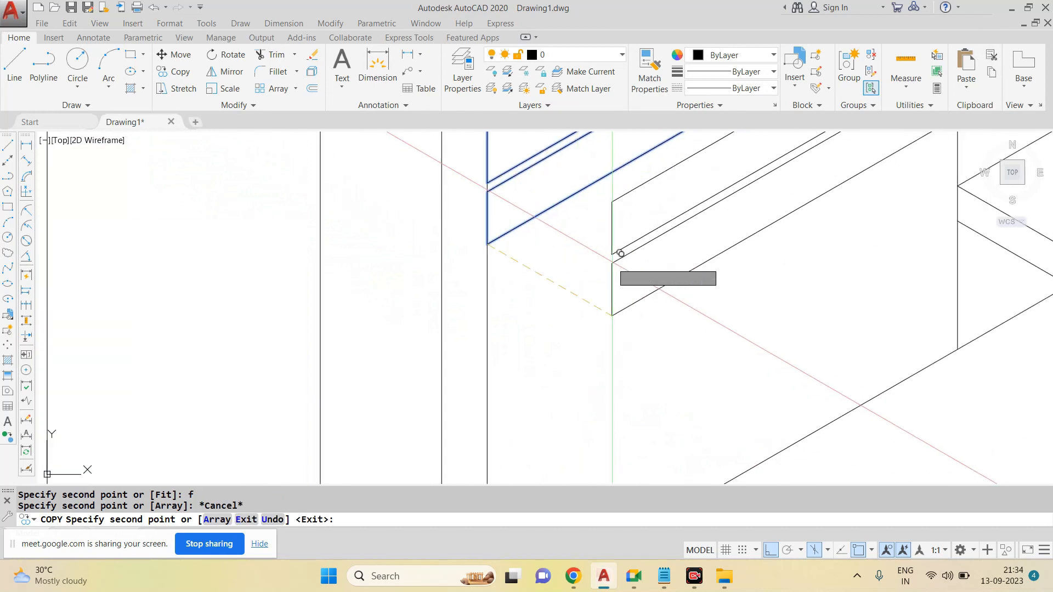
key(Escape)
Step: Copy the two upper slats down to the back panel's bottom-left corner as an array of 10 items using the Fit option
scroll(593, 278, down, 1)
scroll(628, 177, up, 1)
click(597, 247)
click(536, 172)
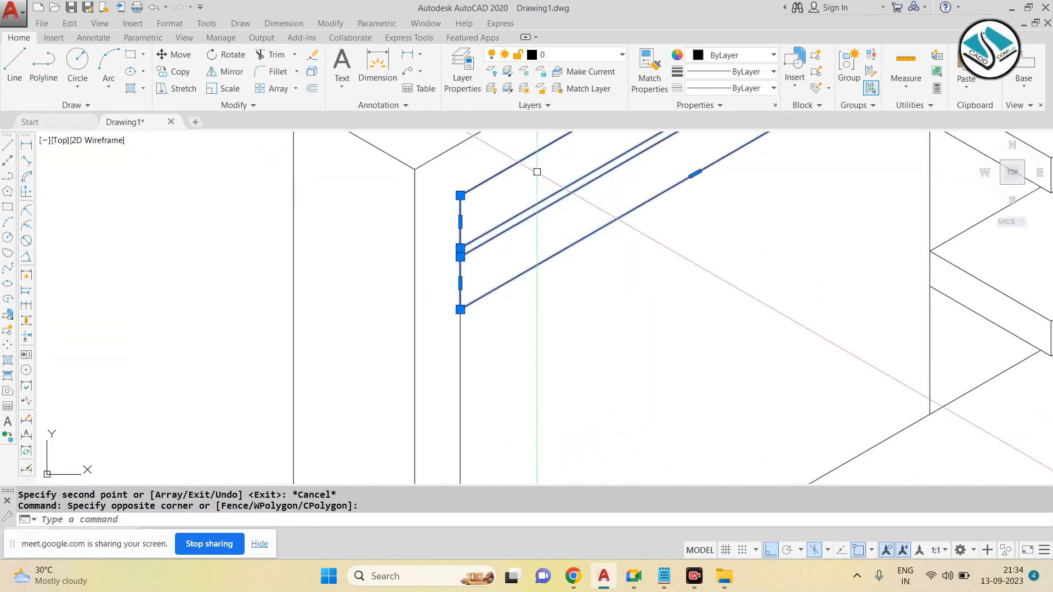
scroll(542, 251, down, 2)
text(co)
key(Return)
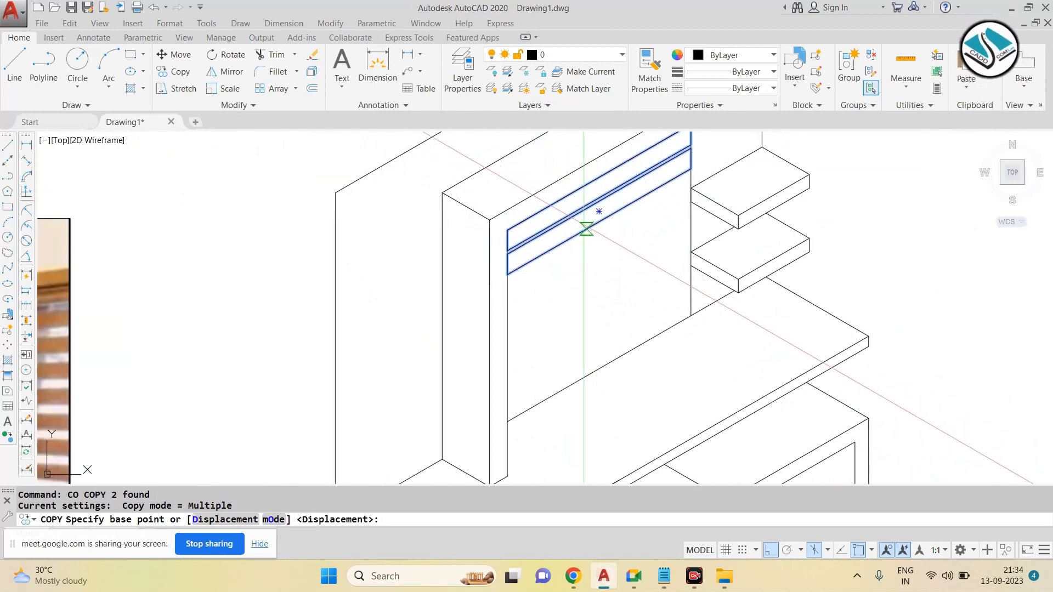
click(507, 274)
text(ar)
key(Return)
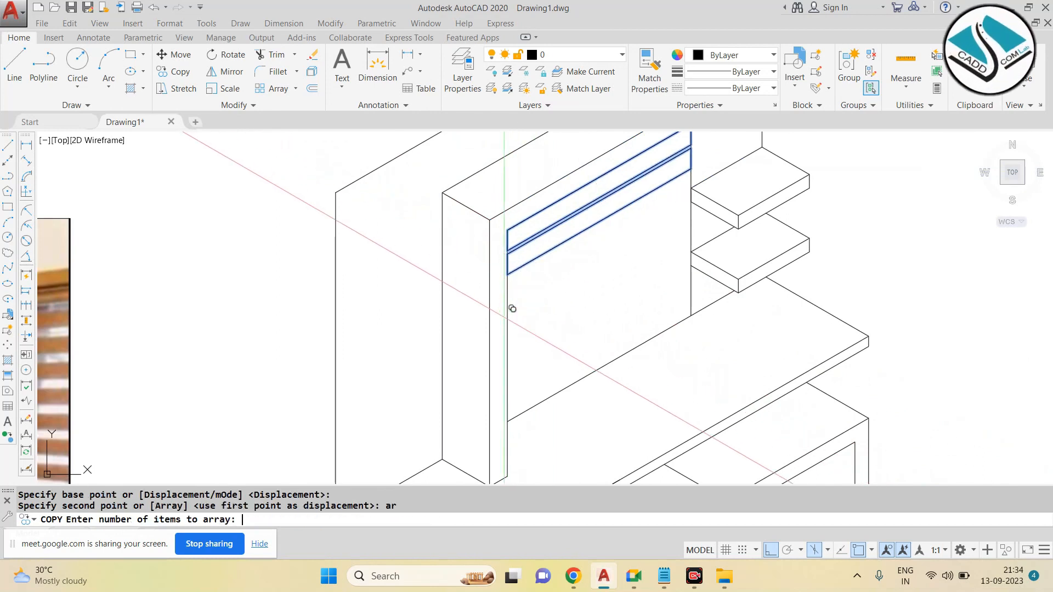
text(10)
key(Return)
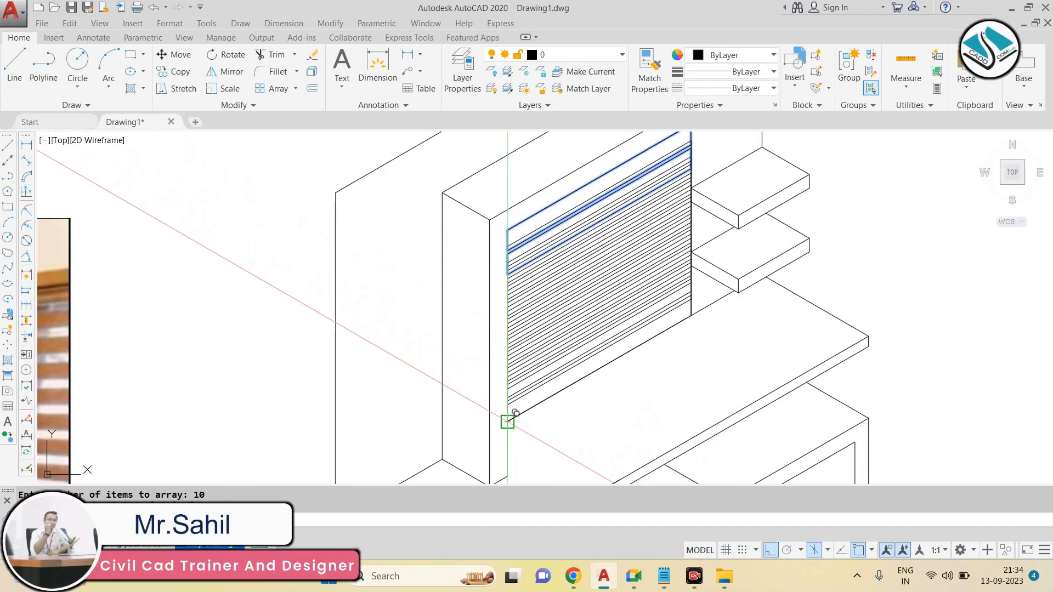
scroll(508, 422, up, 2)
text(f)
key(Return)
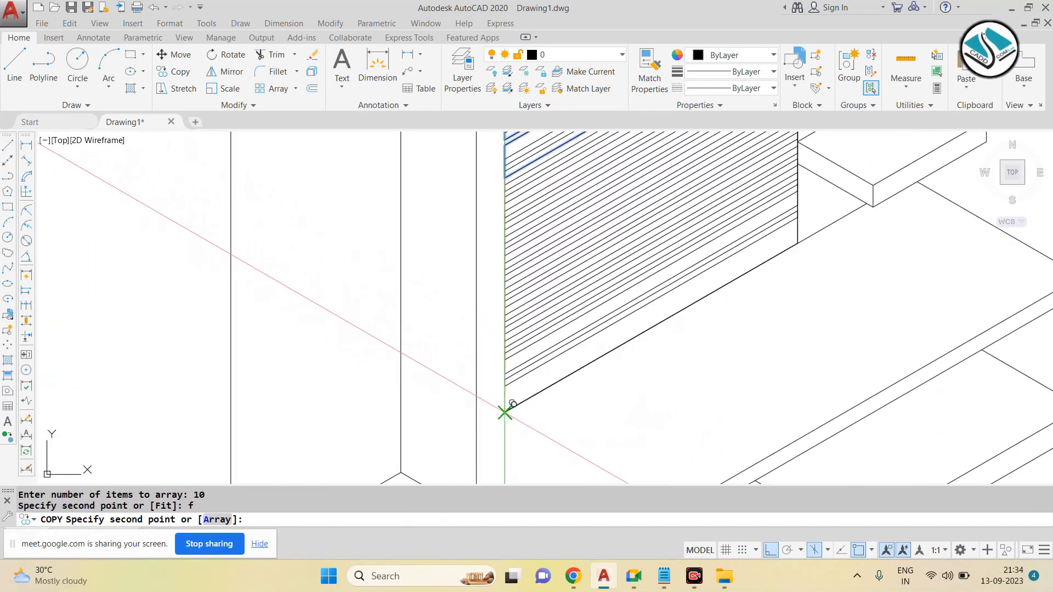
scroll(505, 412, down, 3)
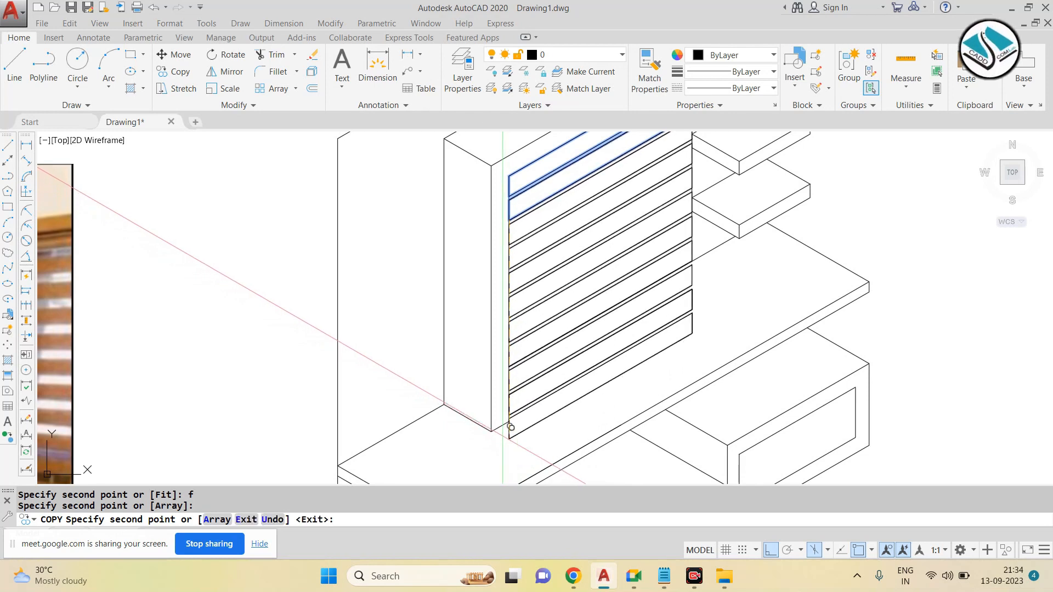
key(Escape)
key(Escape)
Step: Erase the surplus slats that extend below the back panel's bottom edge
scroll(557, 418, up, 3)
click(559, 420)
text(e)
key(Return)
scroll(567, 410, down, 5)
scroll(583, 400, down, 2)
scroll(616, 357, up, 5)
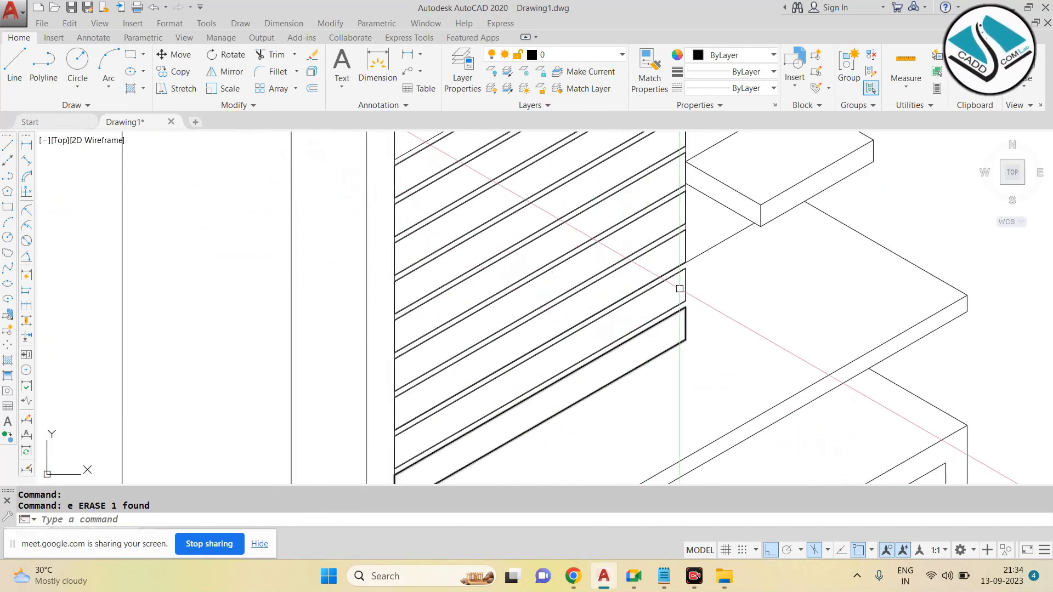
click(680, 287)
key(Escape)
click(685, 289)
text(e)
key(Return)
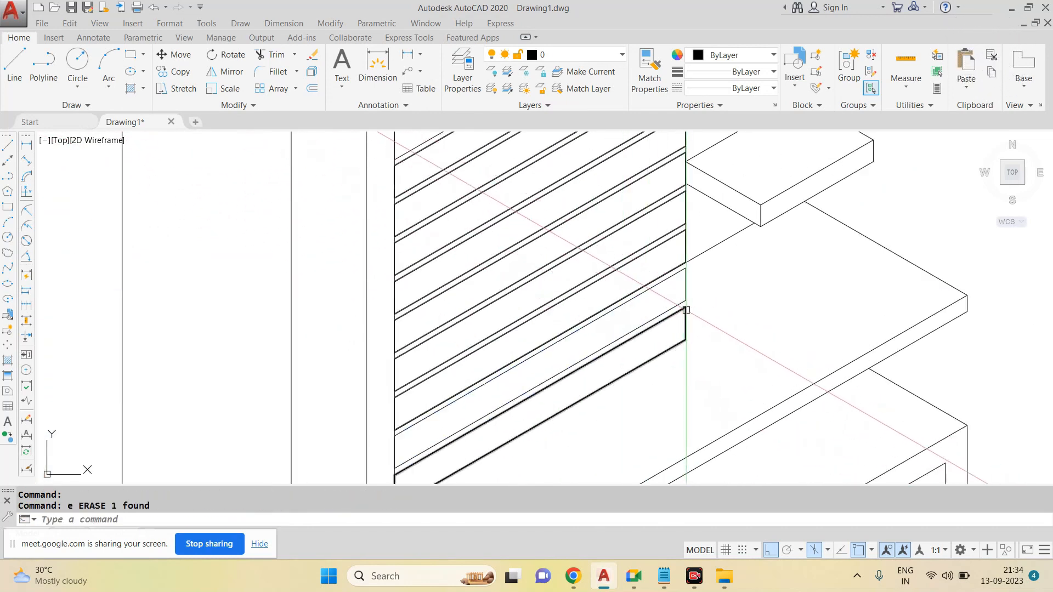
key(BackSpace)
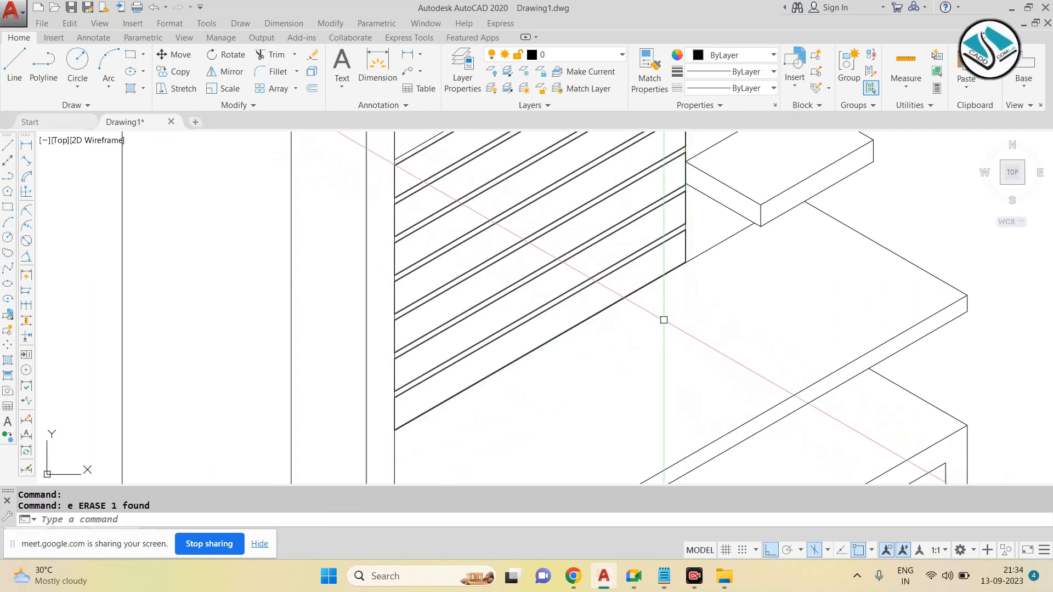
key(Escape)
scroll(665, 318, down, 3)
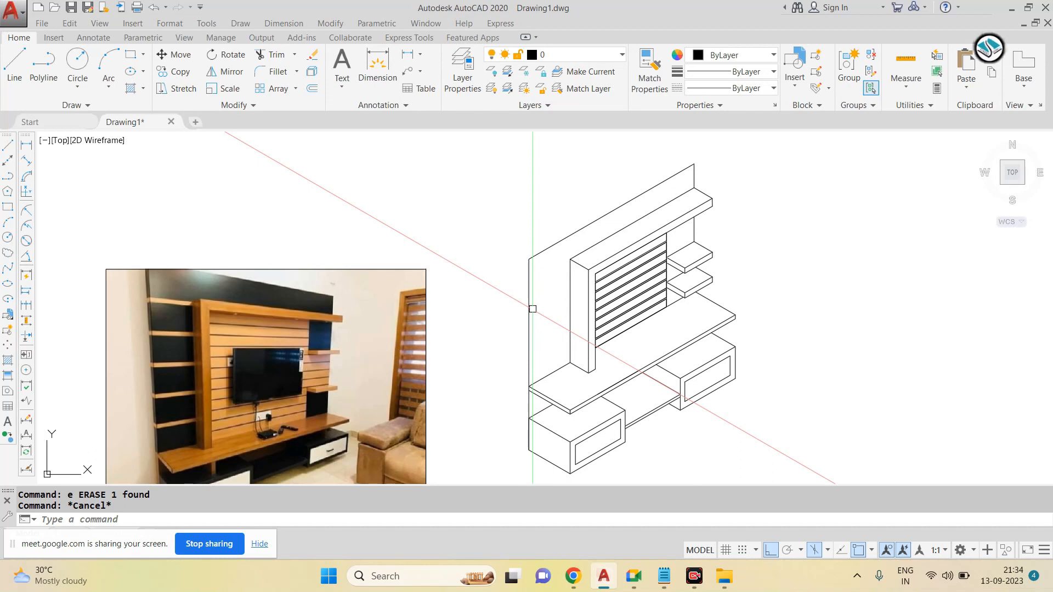
scroll(532, 308, up, 2)
text(l)
key(Return)
scroll(637, 274, down, 2)
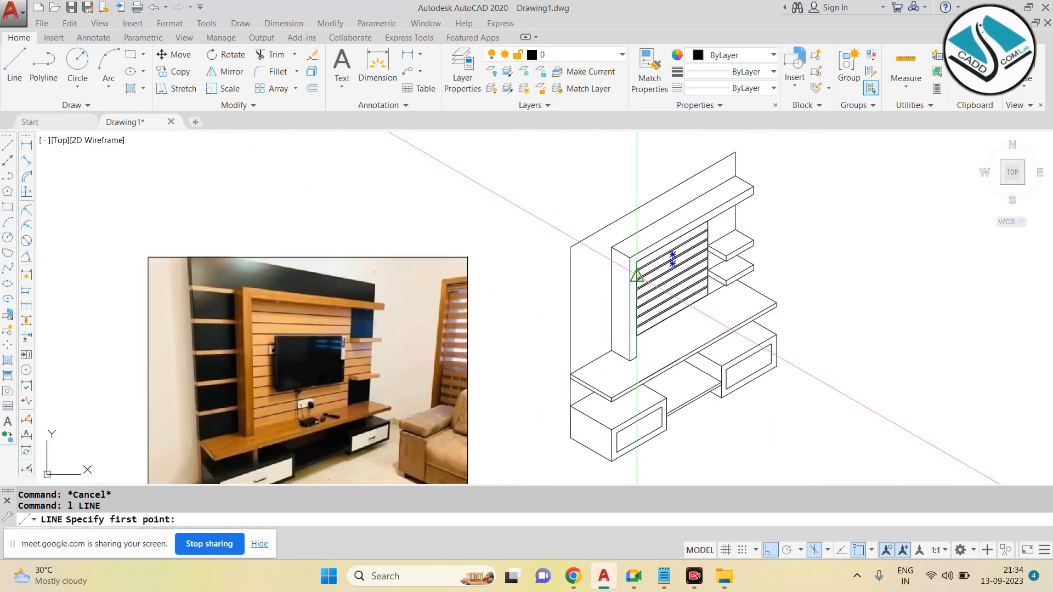
scroll(104, 263, up, 3)
scroll(329, 258, down, 3)
scroll(635, 217, up, 4)
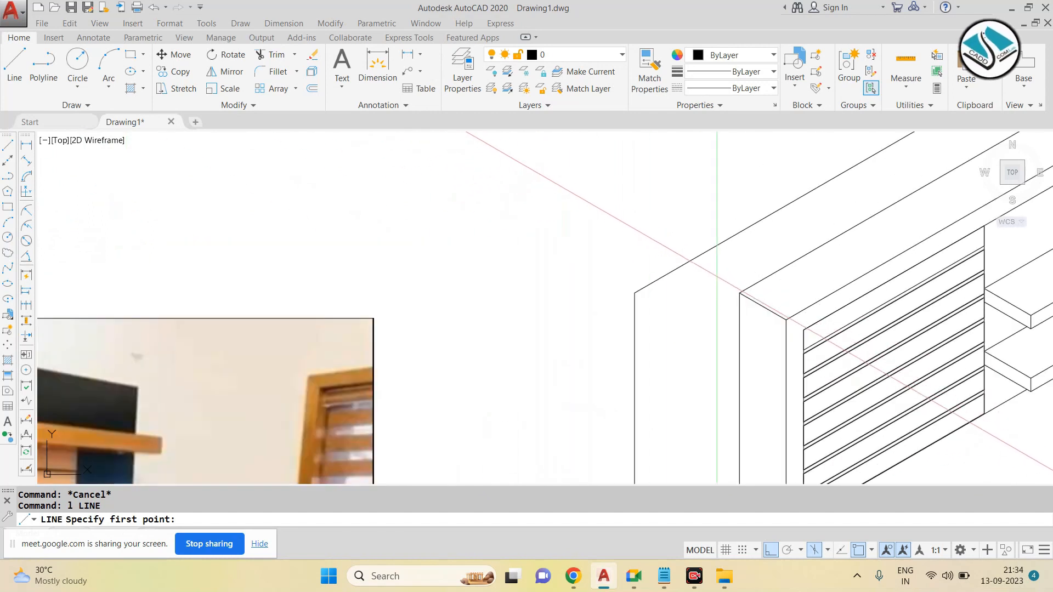
click(740, 292)
scroll(652, 312, down, 3)
key(F5)
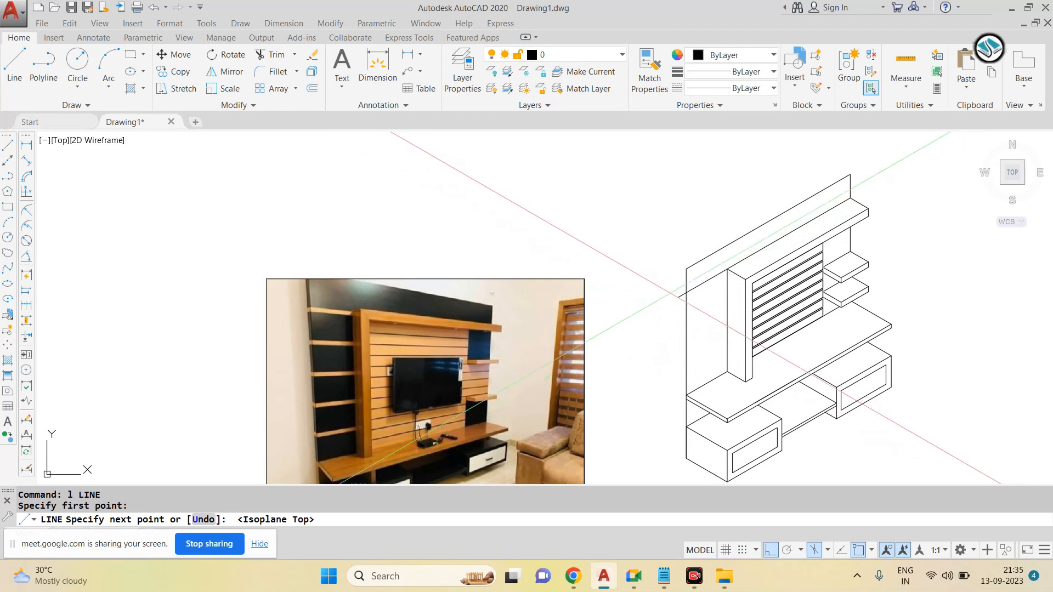
scroll(641, 283, down, 2)
key(Escape)
Step: Draw a 3-inch line backward from the left drawer box's bottom rear corner, continuing with a vertical line past the back panel's top
scroll(669, 391, up, 5)
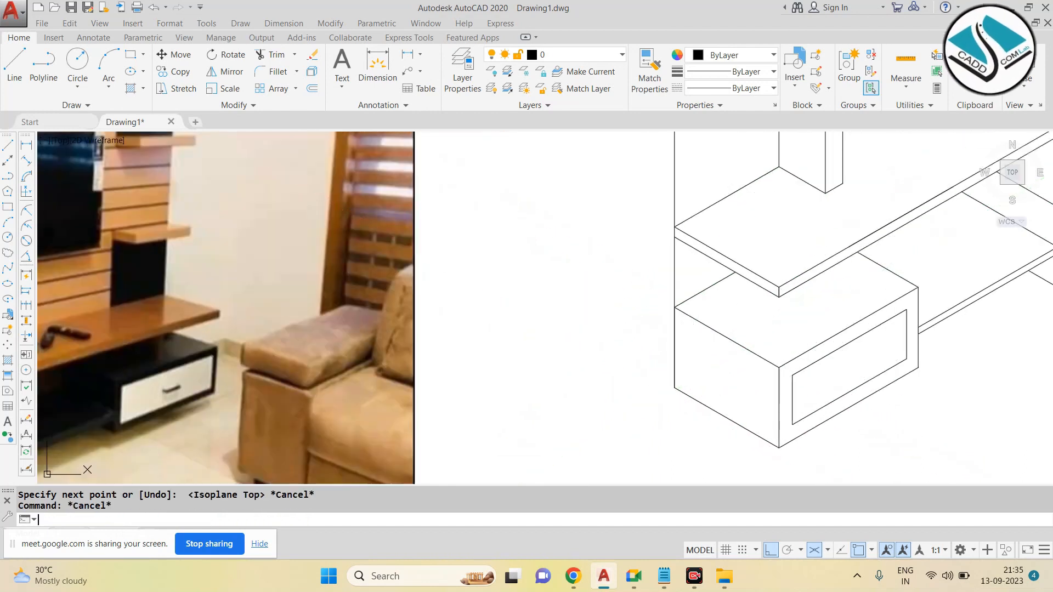
key(Return)
click(674, 387)
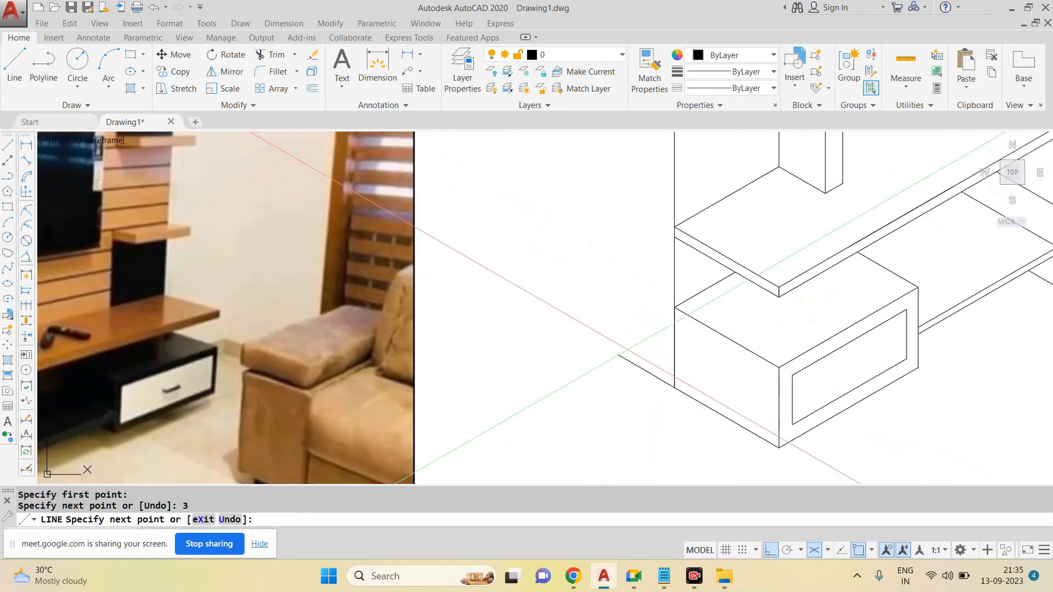
key(F5)
middle_drag(658, 186, 604, 412)
scroll(604, 412, down, 2)
middle_drag(608, 201, 598, 273)
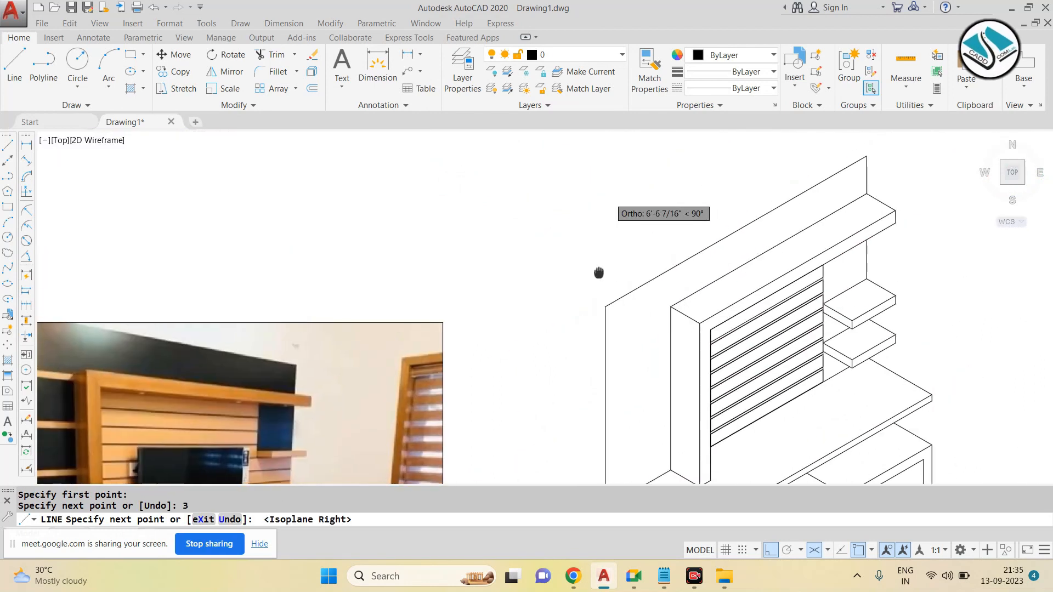
scroll(595, 291, up, 4)
click(594, 257)
key(Escape)
Step: Draw a 3-inch thickness line backward from the back panel's top-left corner
key(Return)
click(622, 331)
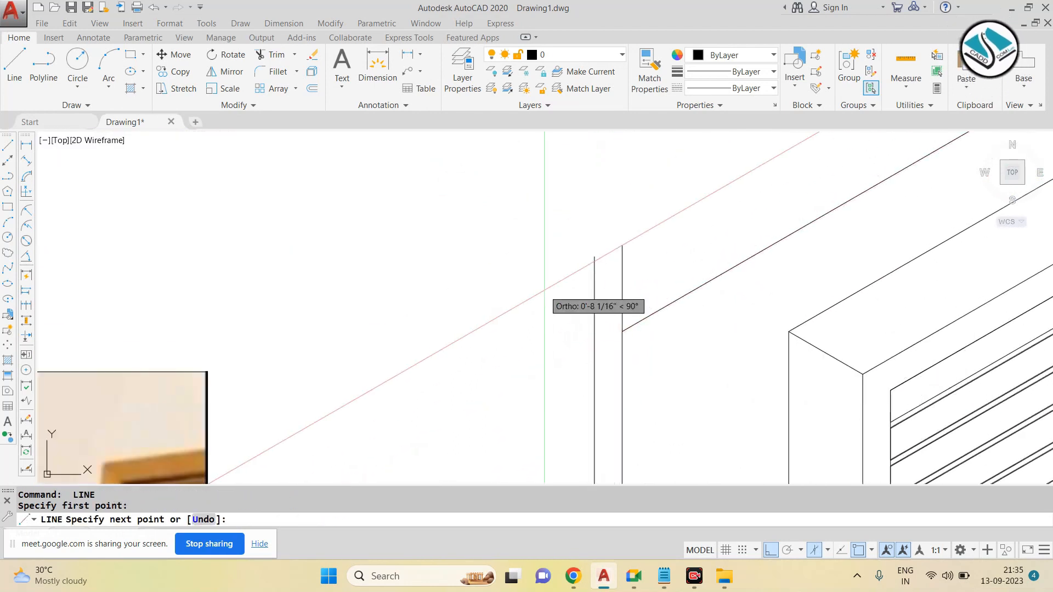
text(3)
key(Return)
key(Escape)
Step: Trim the rear vertical line where it rises above the short thickness line at the panel's top-left corner
text(tr)
key(Return)
key(Return)
click(614, 250)
click(571, 268)
key(Escape)
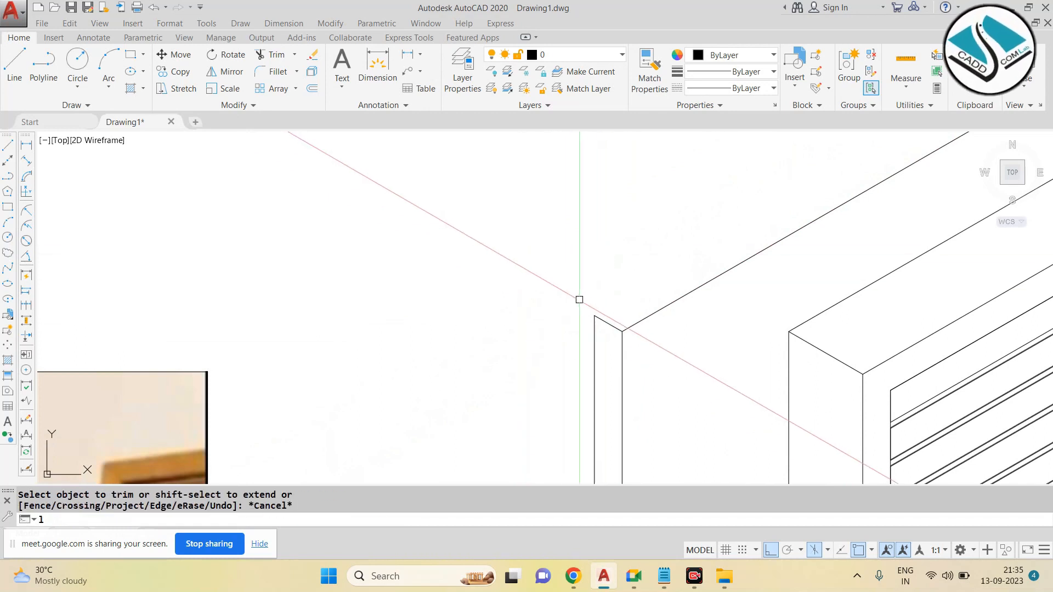
Step: Draw the back panel's rear top edge from the thickness line's outer end, parallel to the front top edge and past its right end
key(Return)
click(594, 316)
scroll(810, 209, down, 2)
middle_drag(809, 209, 703, 269)
key(F5)
middle_drag(845, 204, 544, 286)
middle_drag(698, 176, 662, 217)
click(733, 186)
key(Escape)
Step: Draw a thickness line backward from the back panel's top-right corner across the rear top edge
scroll(675, 231, up, 2)
key(Return)
click(676, 232)
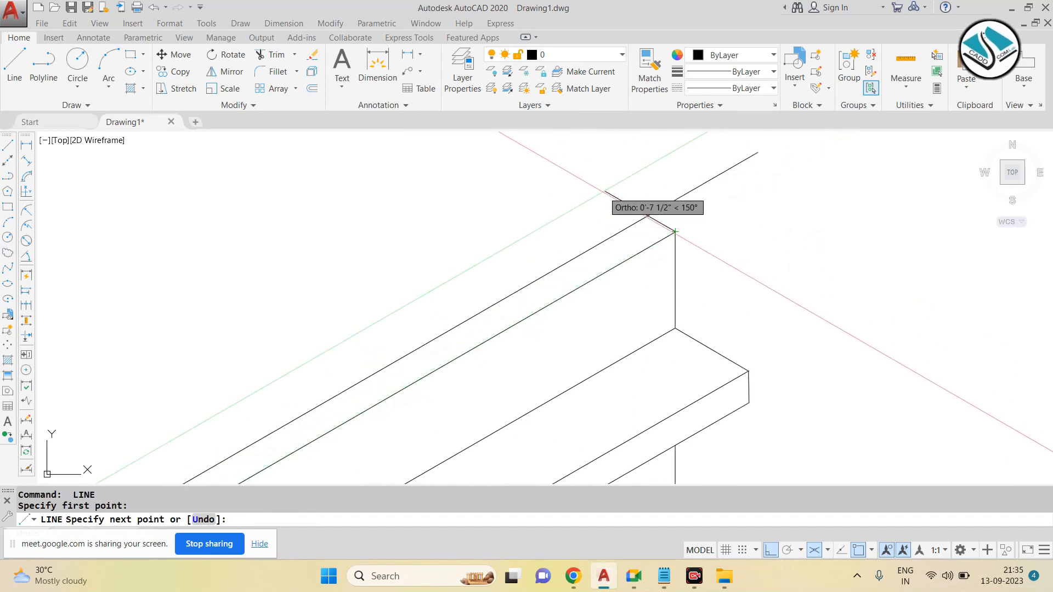
click(603, 192)
key(Escape)
Step: Trim the overshooting ends of the thickness line and rear top edge at the panel's top-right corner
text(tr)
key(Return)
key(Return)
click(620, 199)
click(707, 180)
scroll(707, 176, down, 2)
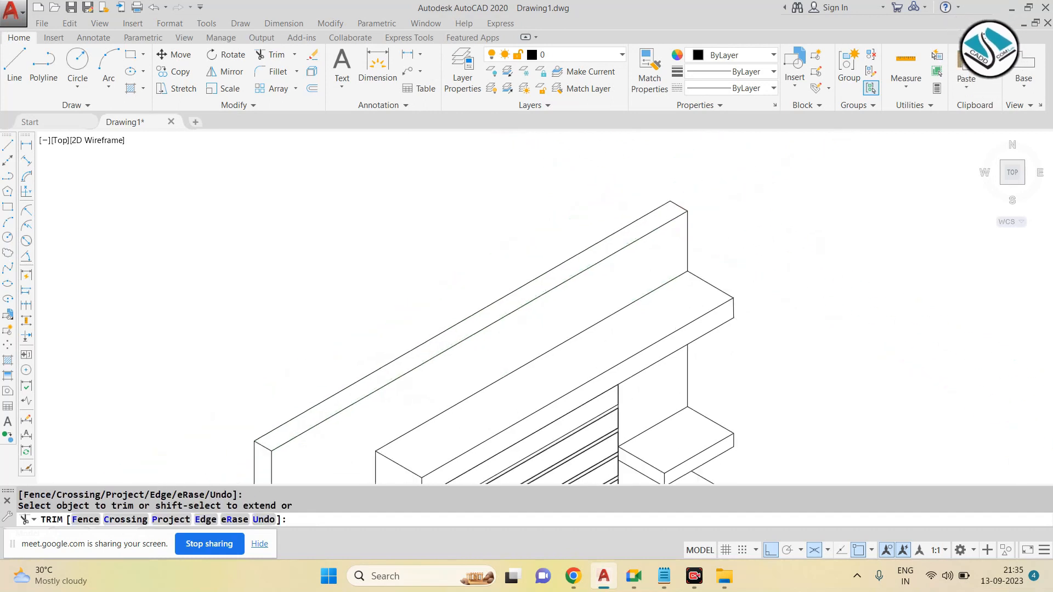
scroll(609, 304, down, 3)
key(Escape)
Step: Draw an isometric line from the pillar's top rear corner past the back panel's left edge
text(l)
key(Return)
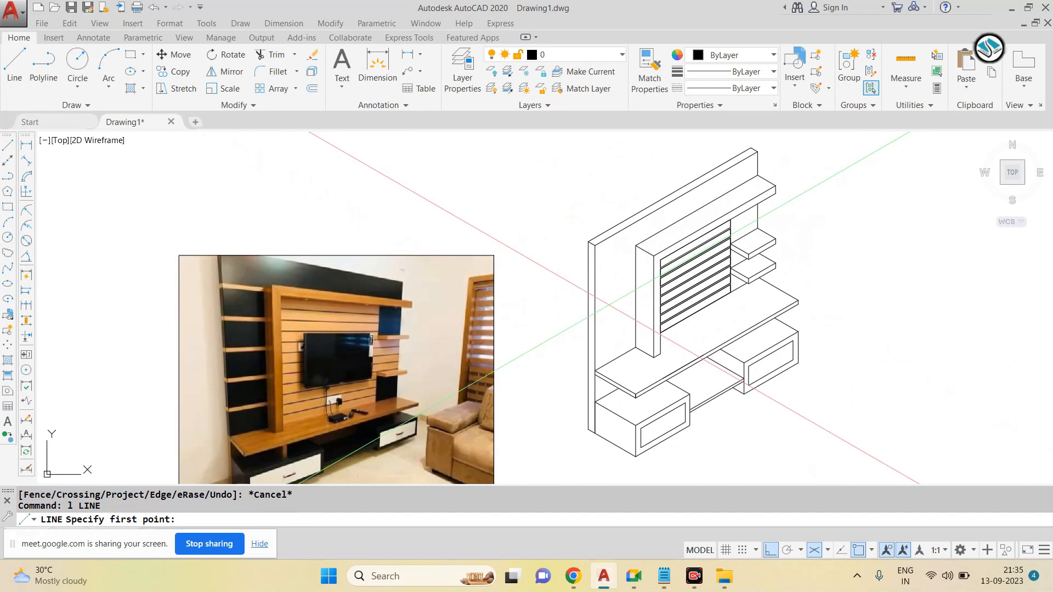
scroll(653, 253, up, 4)
click(589, 229)
click(334, 377)
key(Escape)
Step: Trim the part of the new shelf line that extends beyond the back panel's left front edge
text(t)
scroll(401, 340, down, 3)
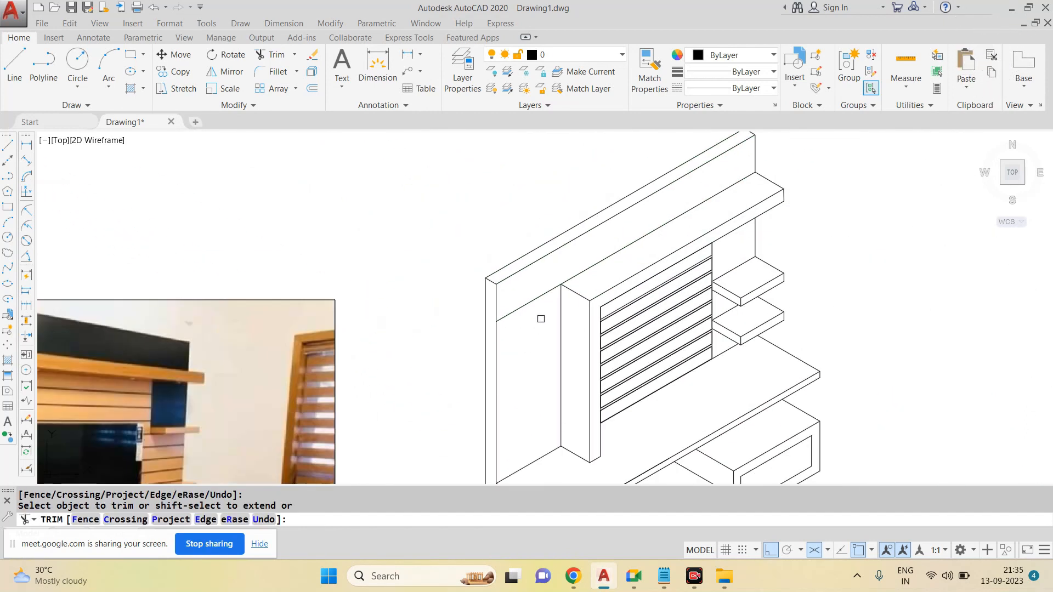
scroll(546, 280, up, 3)
key(Escape)
click(546, 280)
key(Escape)
Step: Draw a line across the back panel's side thickness from the shelf line's left end and trim it at the rear edge
text(l)
key(Return)
scroll(510, 327, up, 4)
click(480, 305)
click(362, 238)
key(Escape)
text(tr)
key(Return)
key(Escape)
Step: Join the shelf line and the short side-thickness line into one polyline
click(458, 293)
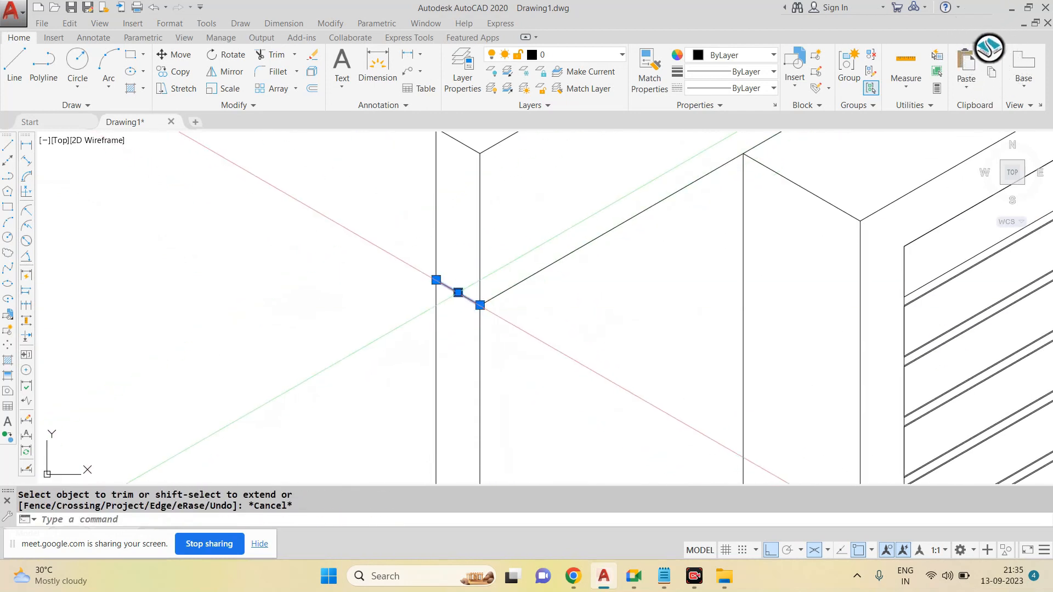
click(549, 265)
scroll(562, 297, down, 2)
text(j)
key(Return)
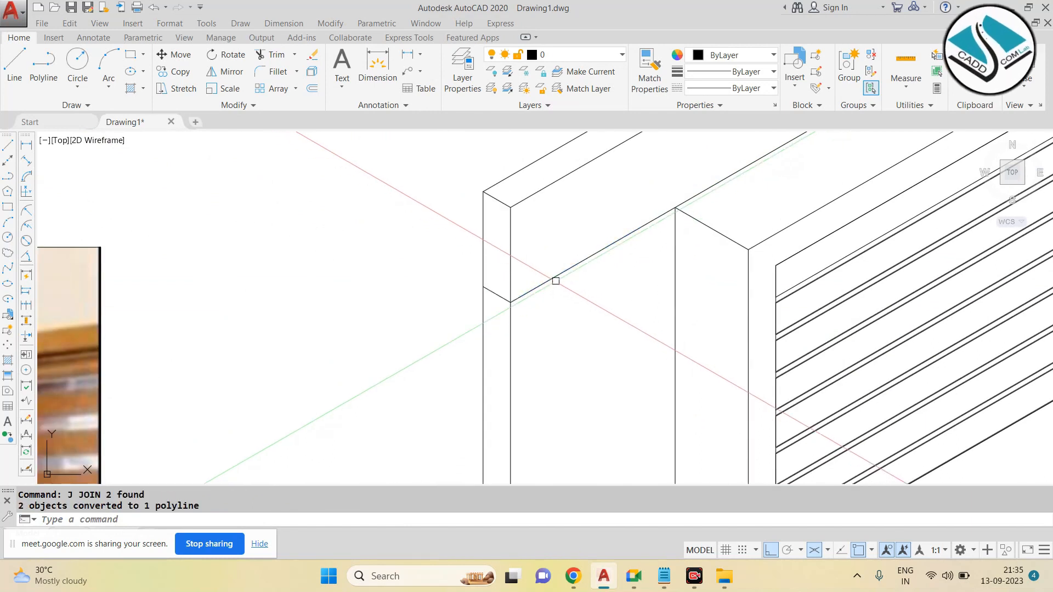
Step: Copy the joined shelf polyline 2 inches straight down to form the shelf strip's lower edge
scroll(562, 296, down, 6)
text(co)
key(Return)
click(572, 275)
scroll(572, 275, up, 2)
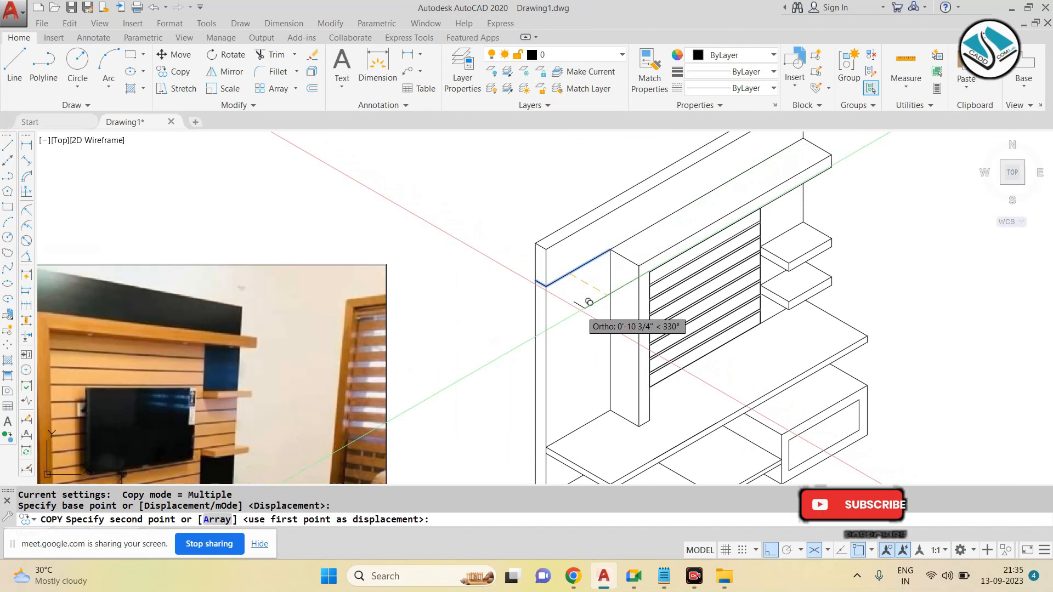
key(F5)
text(2)
key(Return)
key(Escape)
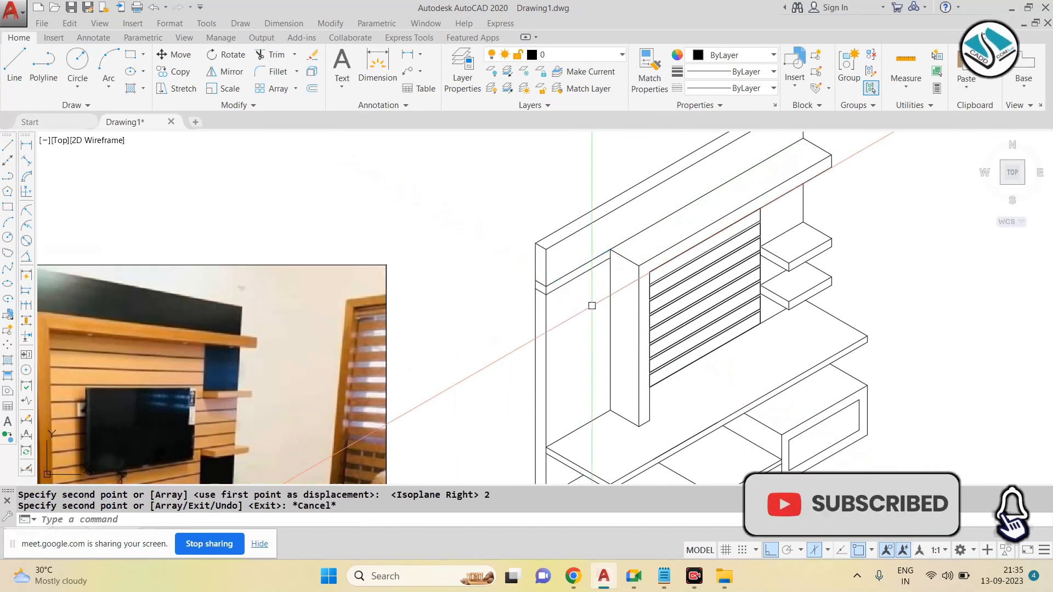
Step: Copy both shelf strip polylines down the panel's left side as an array of 5 items with Fit, ending just below the tabletop's left corner
scroll(591, 305, down, 3)
scroll(559, 269, up, 4)
click(557, 267)
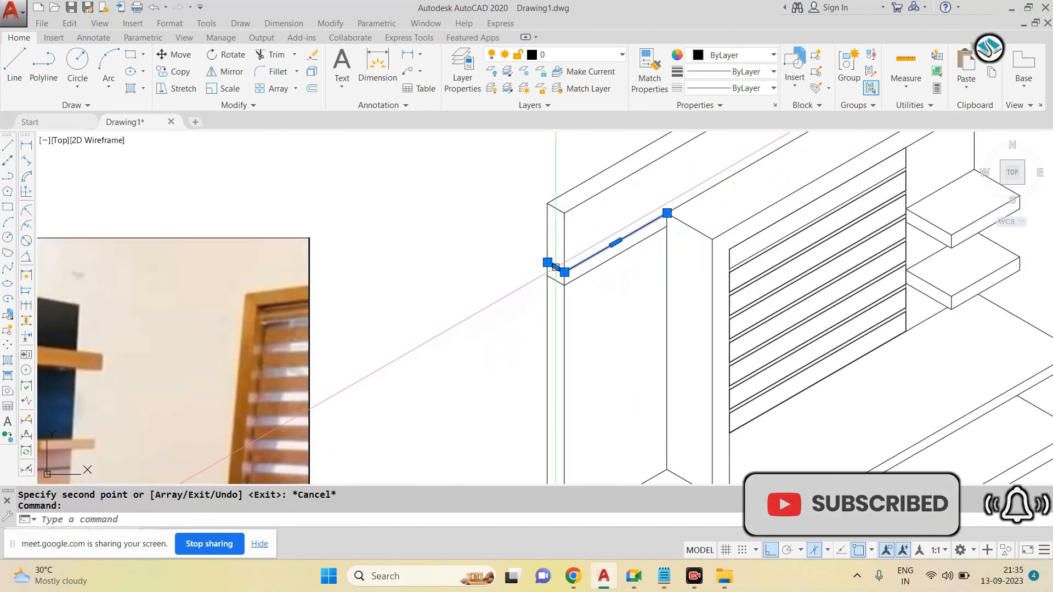
click(592, 268)
scroll(591, 269, down, 2)
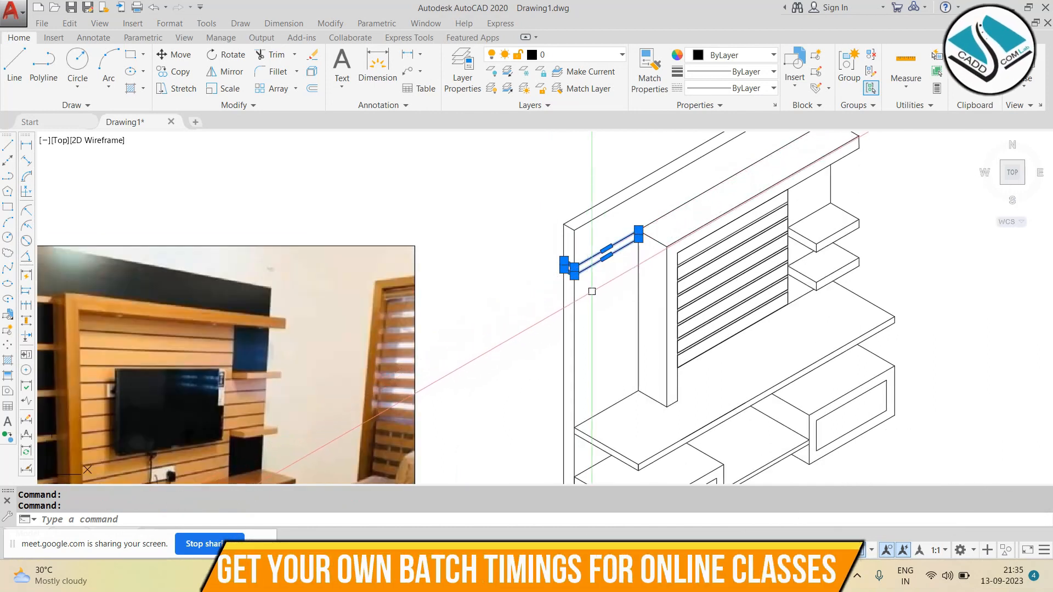
scroll(592, 291, down, 2)
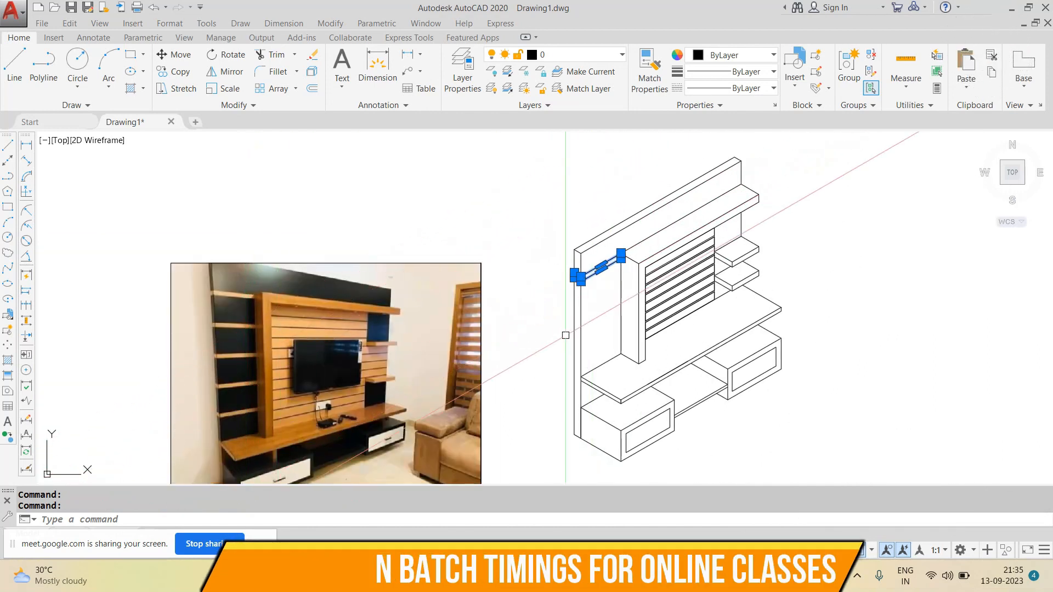
text(co)
key(Return)
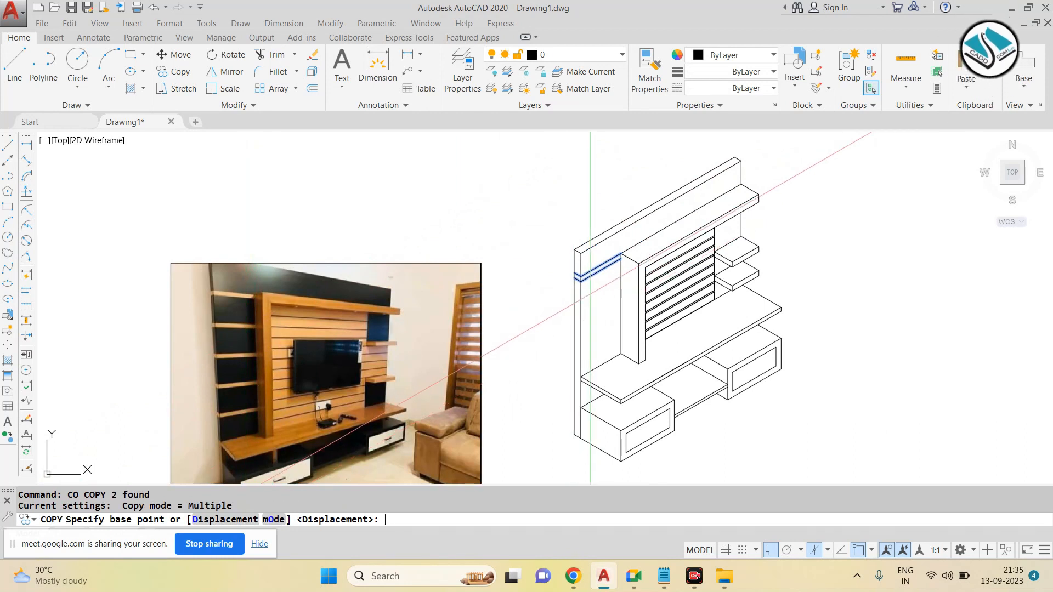
scroll(579, 281, up, 2)
click(580, 276)
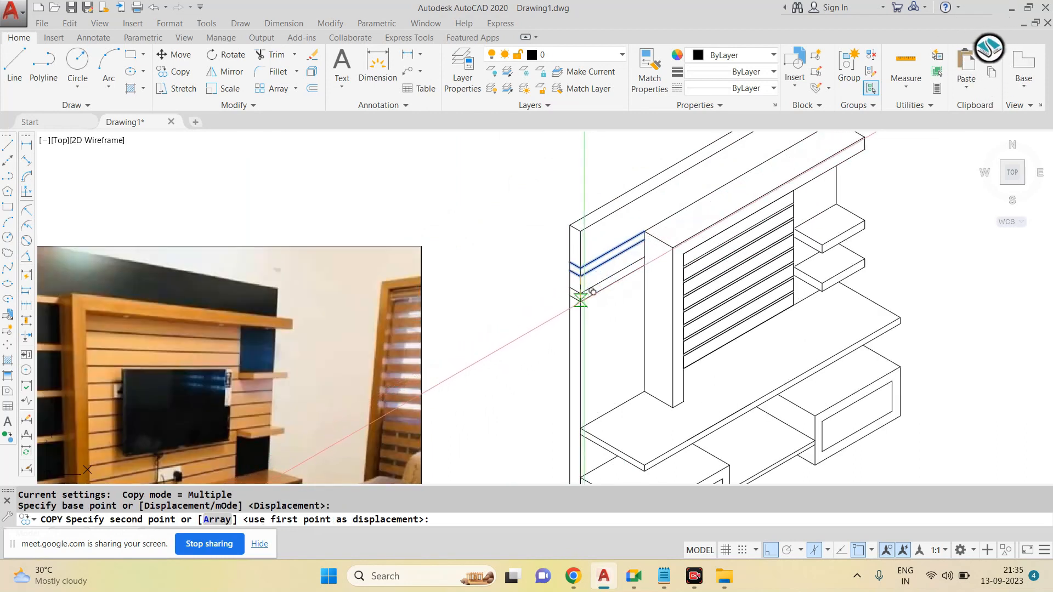
text(ar)
key(Return)
text(5)
key(Return)
text(f)
key(Return)
scroll(608, 398, up, 2)
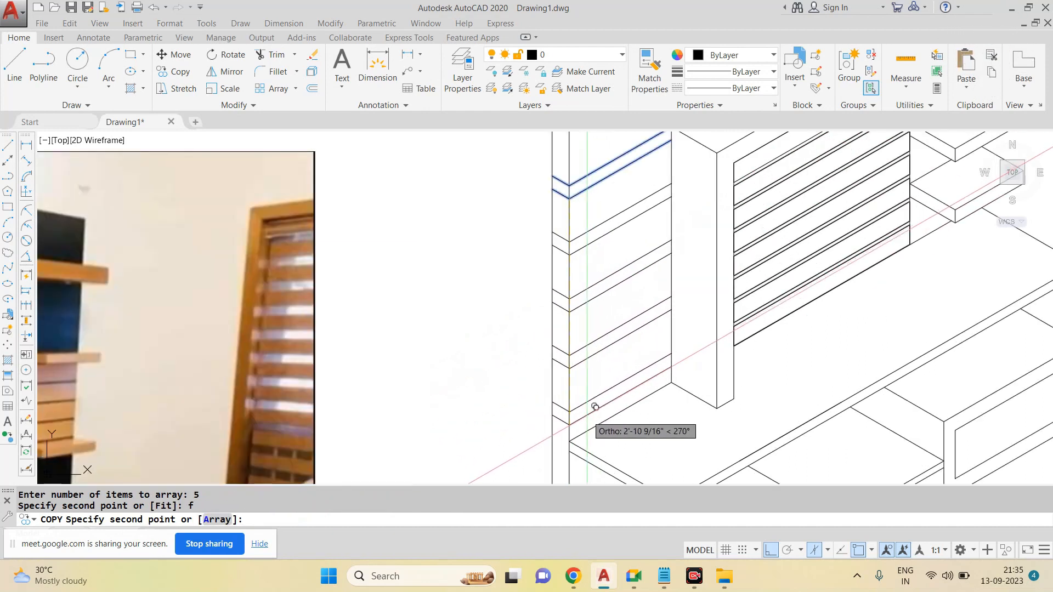
scroll(607, 399, down, 3)
scroll(604, 395, up, 2)
scroll(593, 346, up, 2)
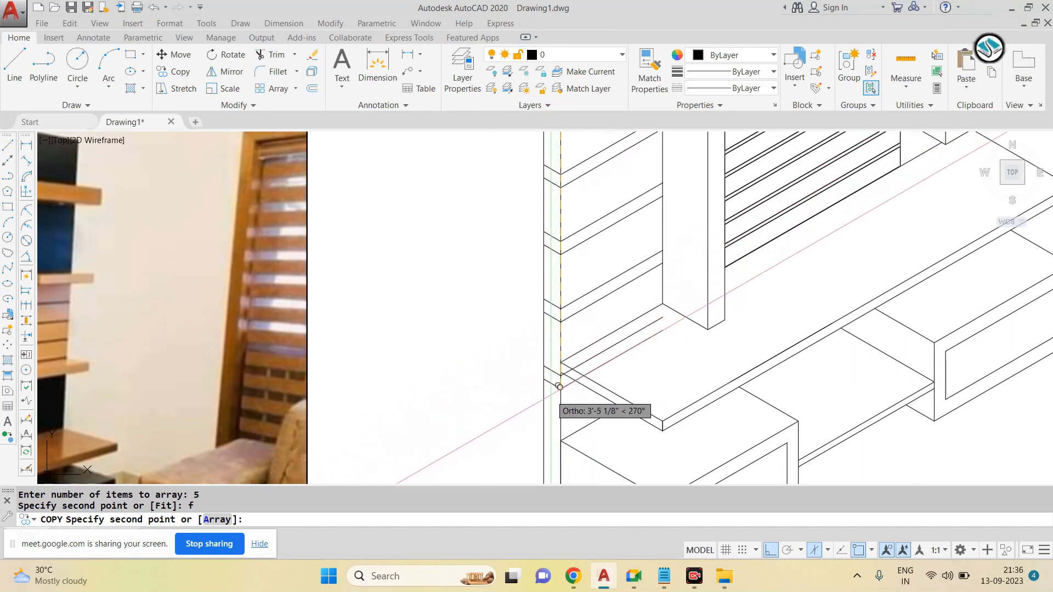
scroll(558, 387, down, 2)
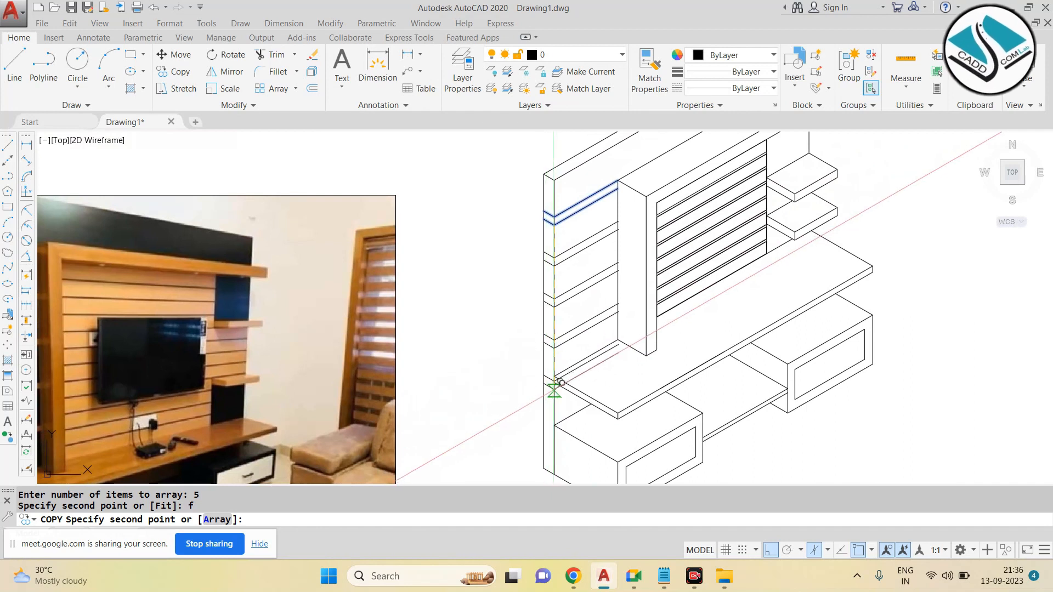
scroll(562, 382, up, 3)
click(555, 394)
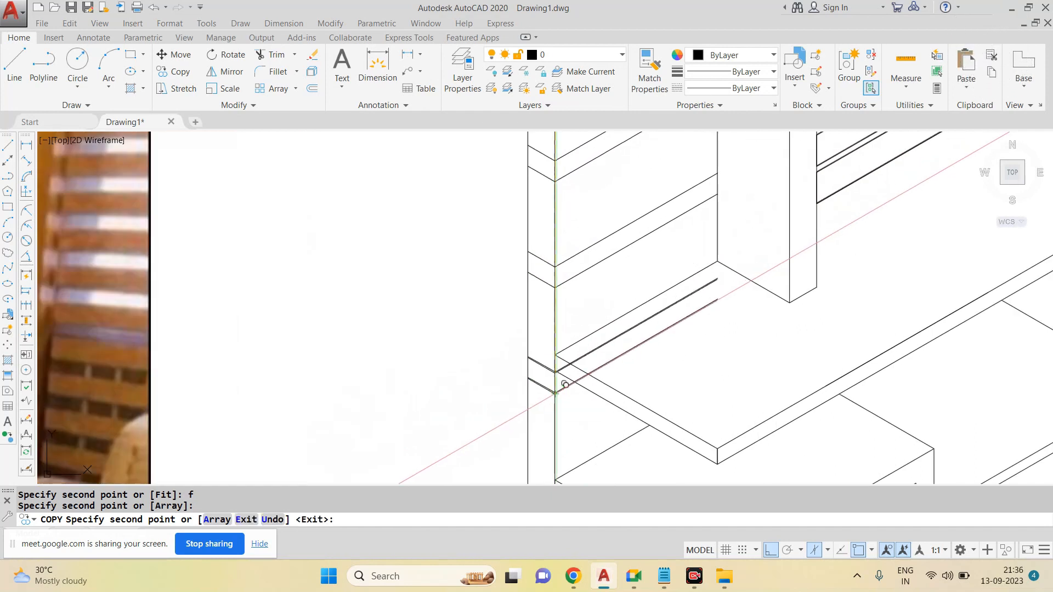
Step: Erase the lowest pair of shelf strip polylines that cross the tabletop's left corner
key(Escape)
click(609, 344)
text(e)
click(615, 358)
text(e)
scroll(575, 376, down, 3)
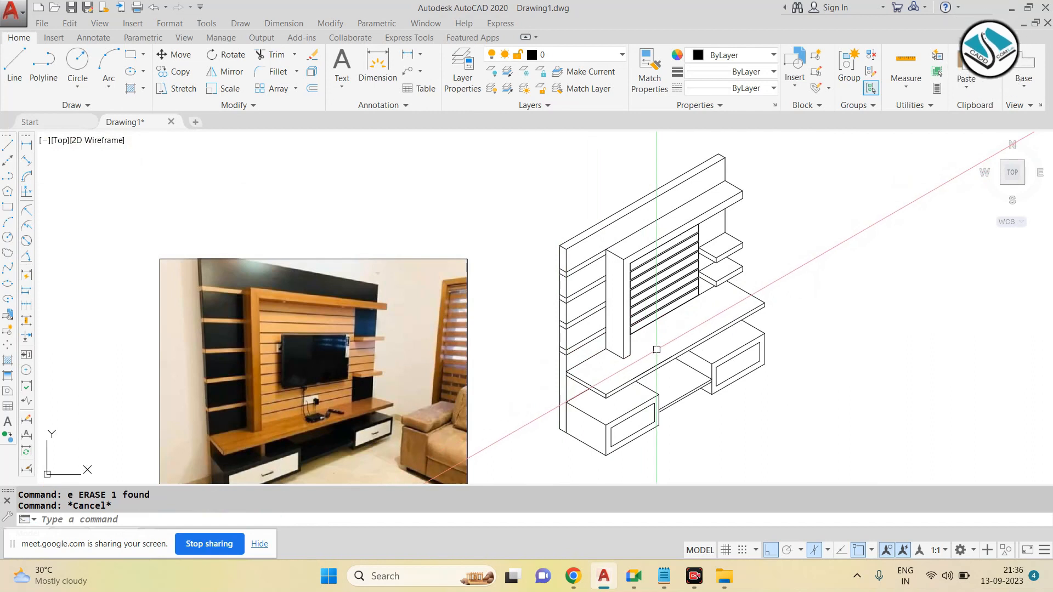
Step: Draw vertical and horizontal centre lines through the side midpoints of the left drawer front's inner outline
scroll(585, 394, up, 4)
scroll(603, 435, down, 4)
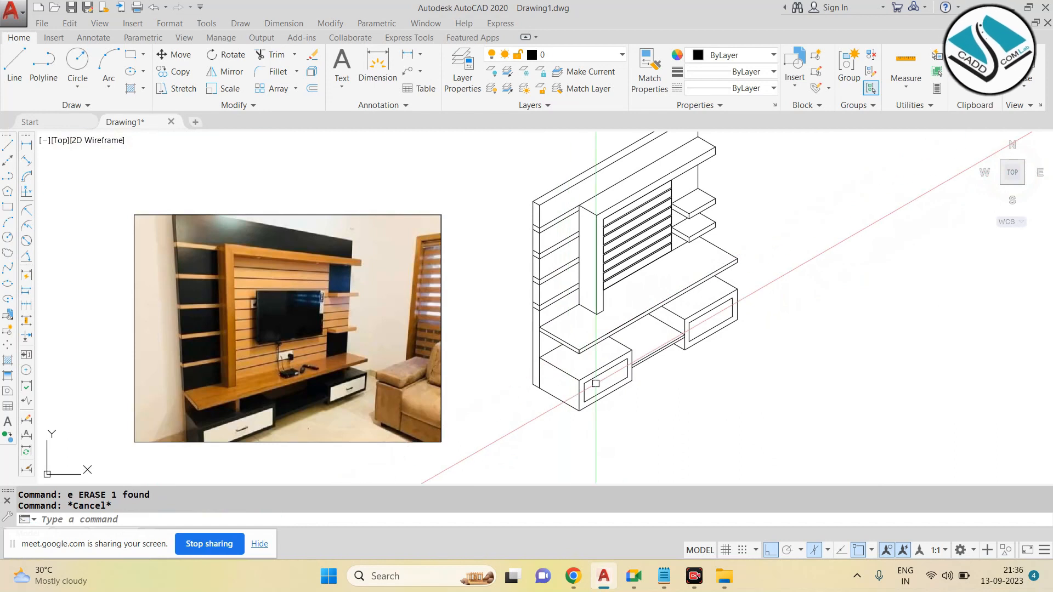
scroll(594, 392, up, 4)
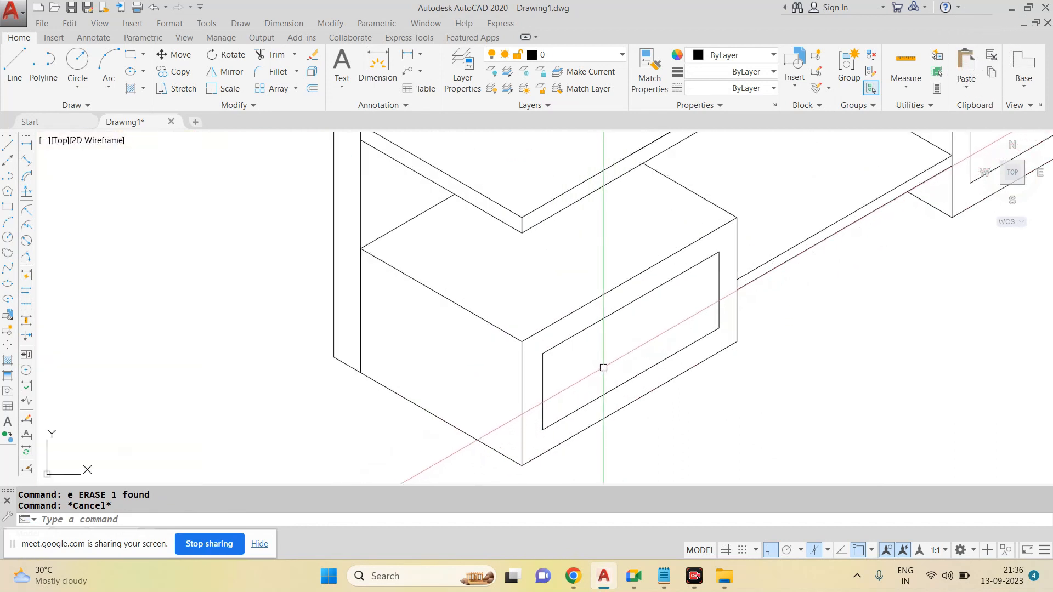
key(Escape)
scroll(604, 367, up, 2)
text(l)
key(Return)
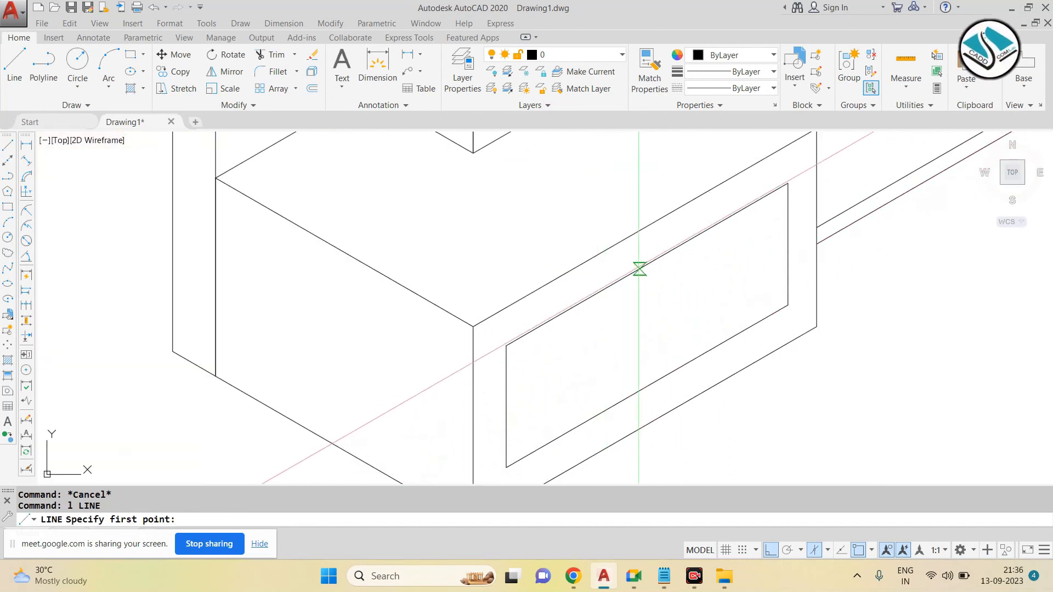
click(647, 265)
click(647, 386)
key(Escape)
key(Return)
click(506, 406)
click(789, 244)
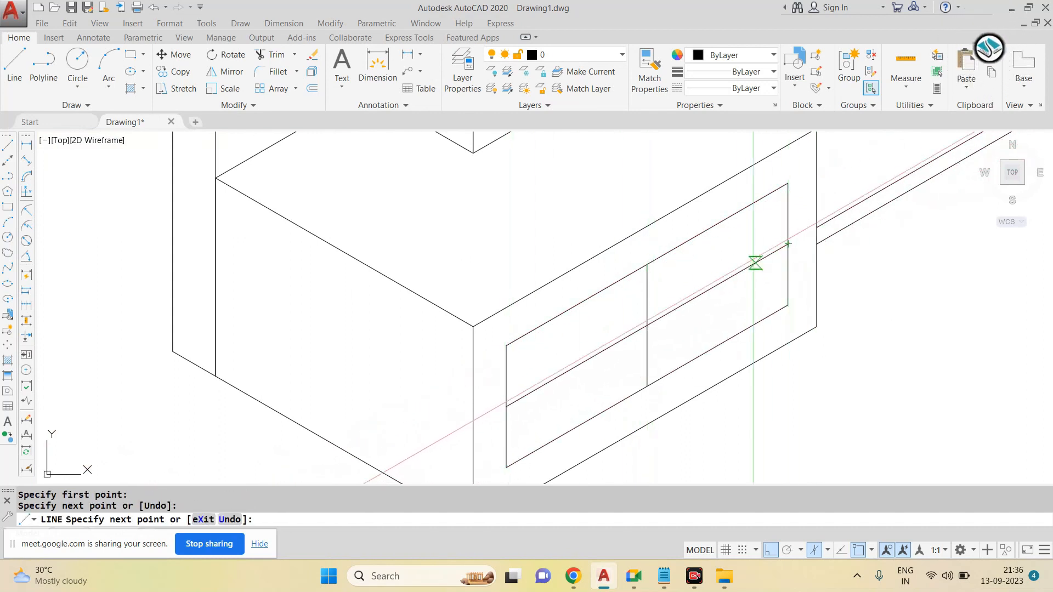
key(Escape)
key(Escape)
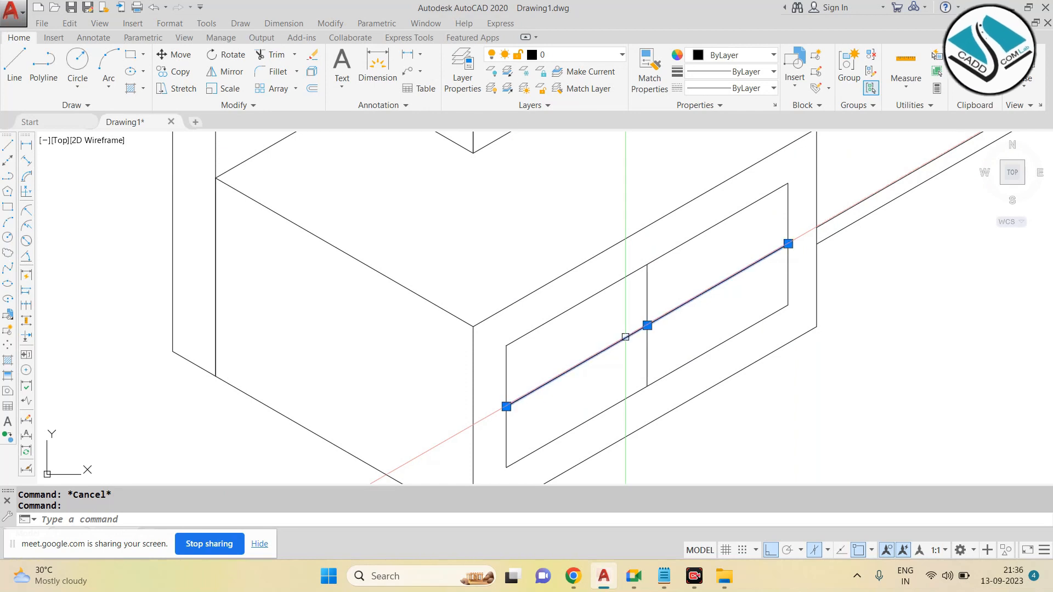
Step: Try copying the drawer front's horizontal centre line 0.5 inch above and below, and undo the copies
key(Escape)
click(626, 337)
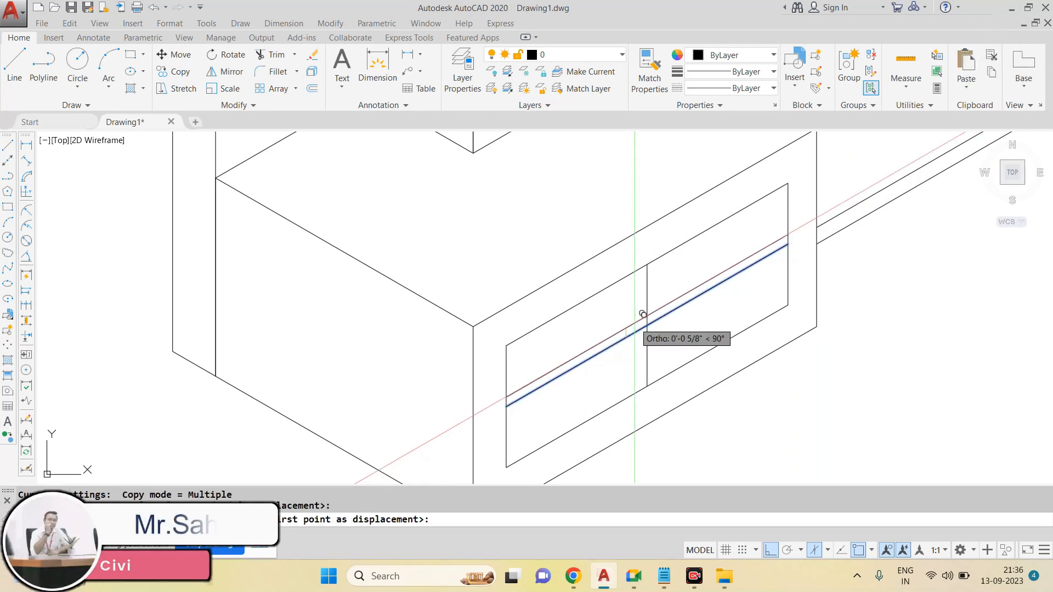
text(.5)
key(Return)
scroll(634, 351, up, 2)
text(.5)
key(Return)
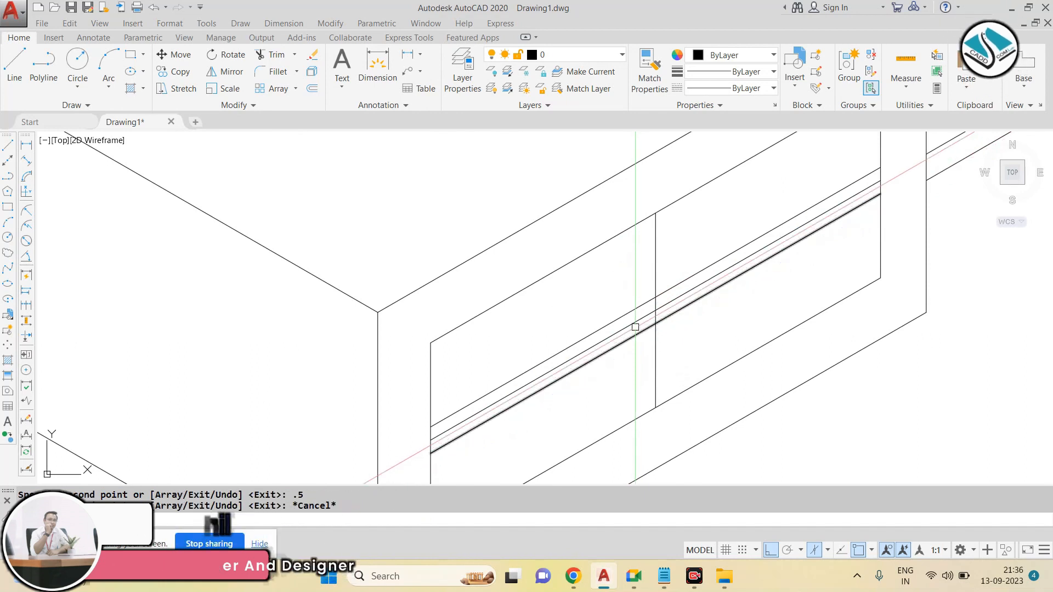
key(ctrl+z)
key(ctrl+z)
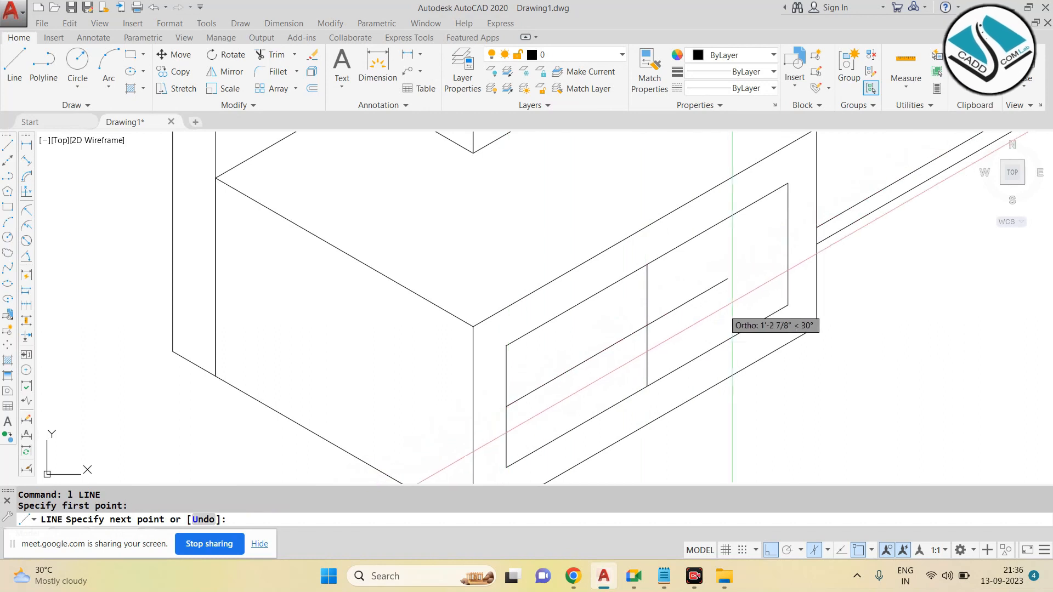
Step: Redraw the horizontal centre line to the right side's midpoint of the left drawer front's inner outline
click(789, 244)
key(Escape)
key(Escape)
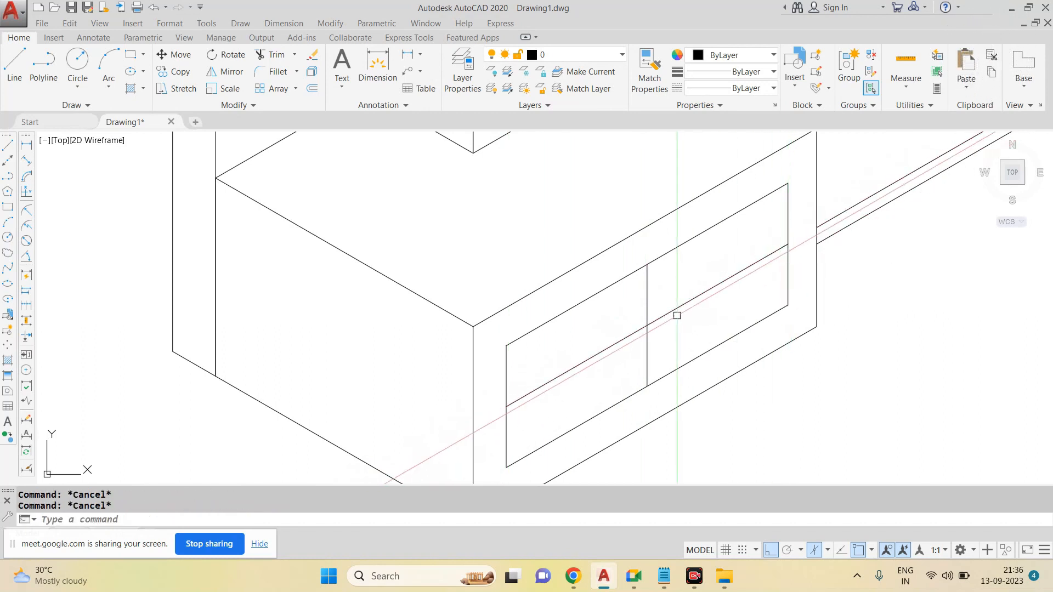
Step: Copy the drawer front's horizontal centre line 0.3 inch upward as the handle's upper edge
text(co)
key(Return)
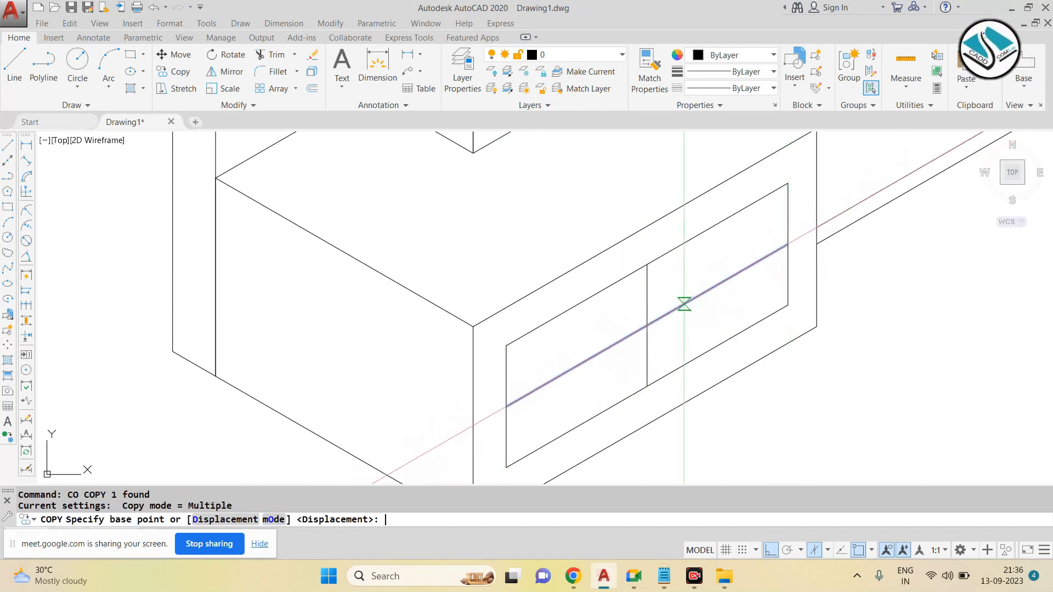
click(684, 304)
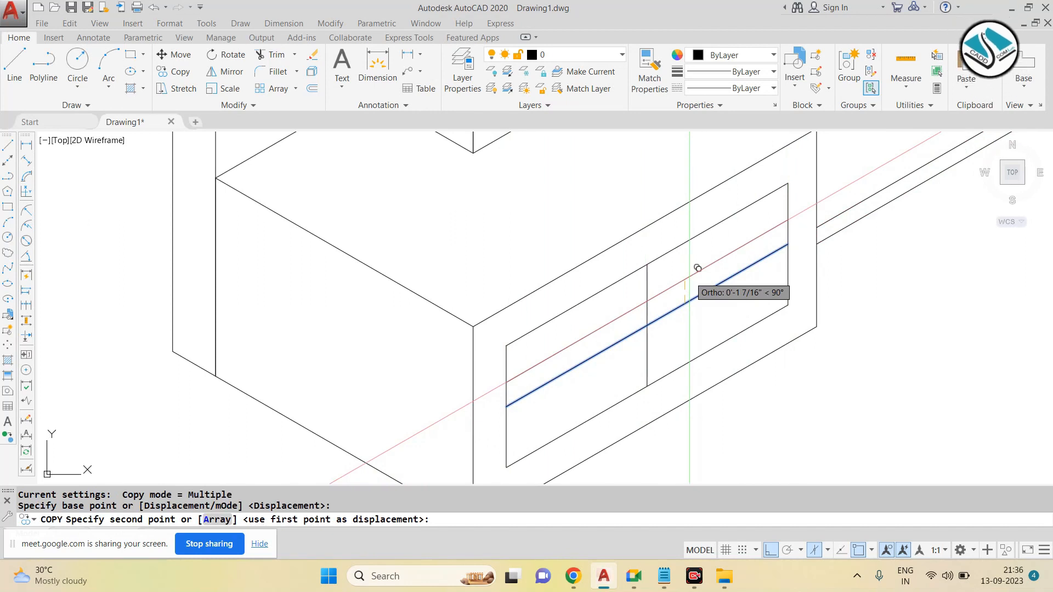
text(.2)
key(Return)
text(u)
key(Return)
text(.3)
key(Return)
scroll(663, 322, up, 2)
key(Escape)
Step: Copy the same horizontal centre line 0.3 inch downward as the handle's lower edge
key(Return)
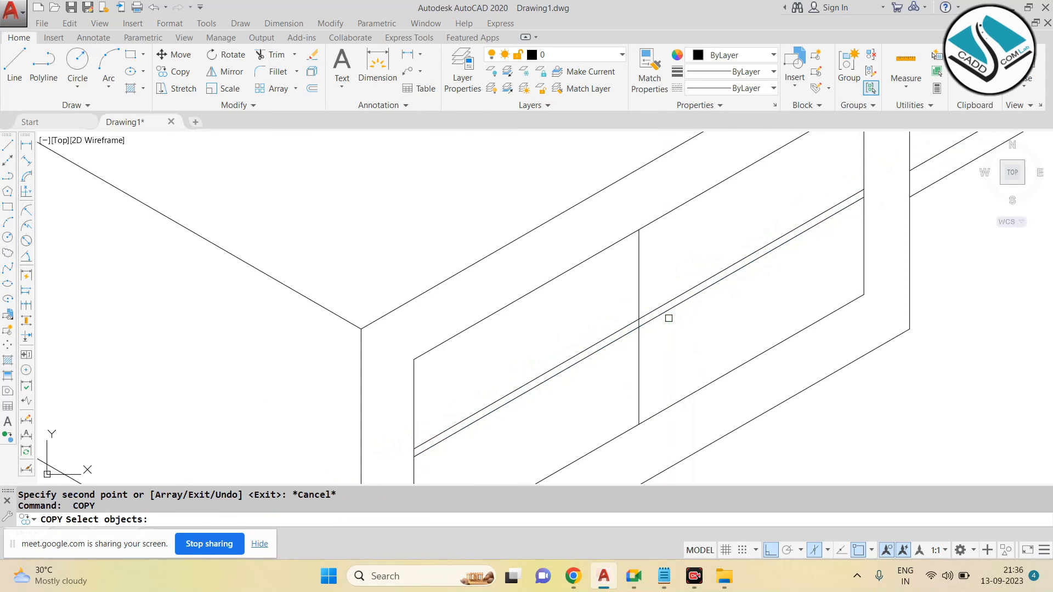
key(Return)
click(666, 312)
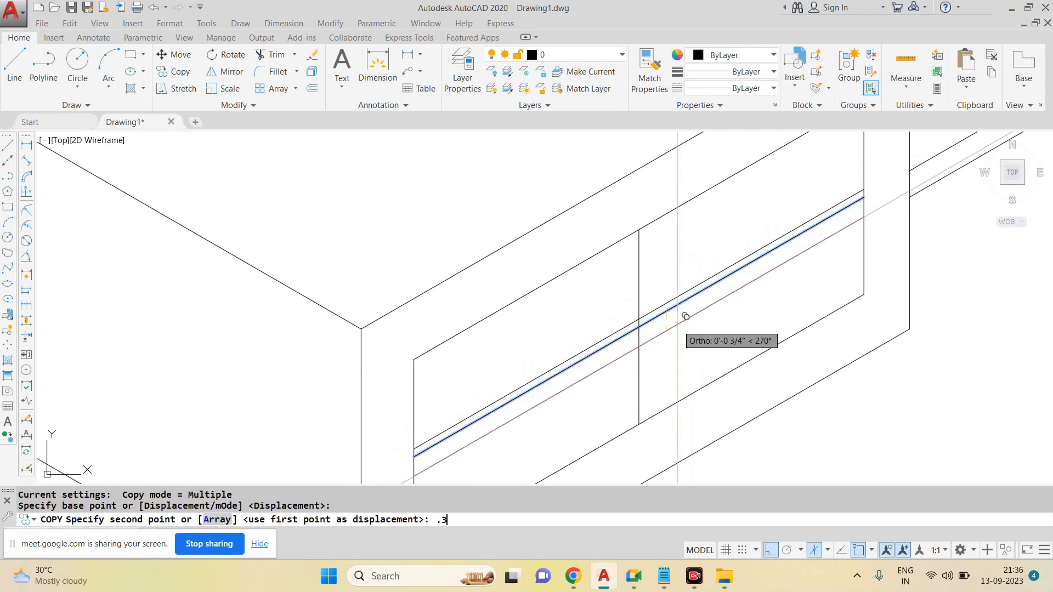
text(.3)
key(Return)
key(Escape)
click(655, 321)
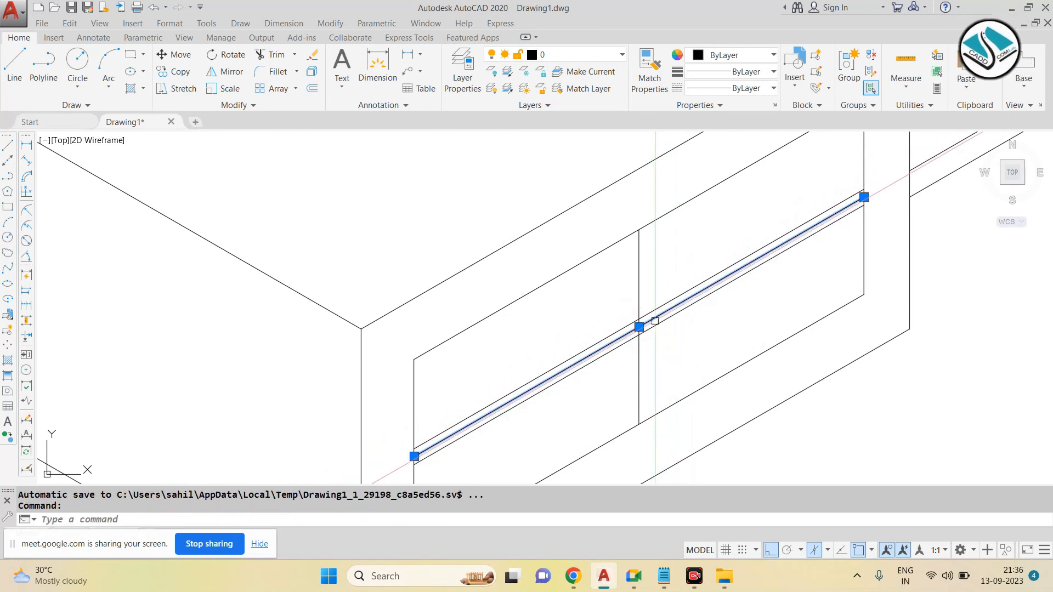
key(Escape)
Step: Copy the drawer front's vertical centre line 3 inches to each side to mark the handle's ends
drag(643, 275, 619, 289)
text(co)
key(Return)
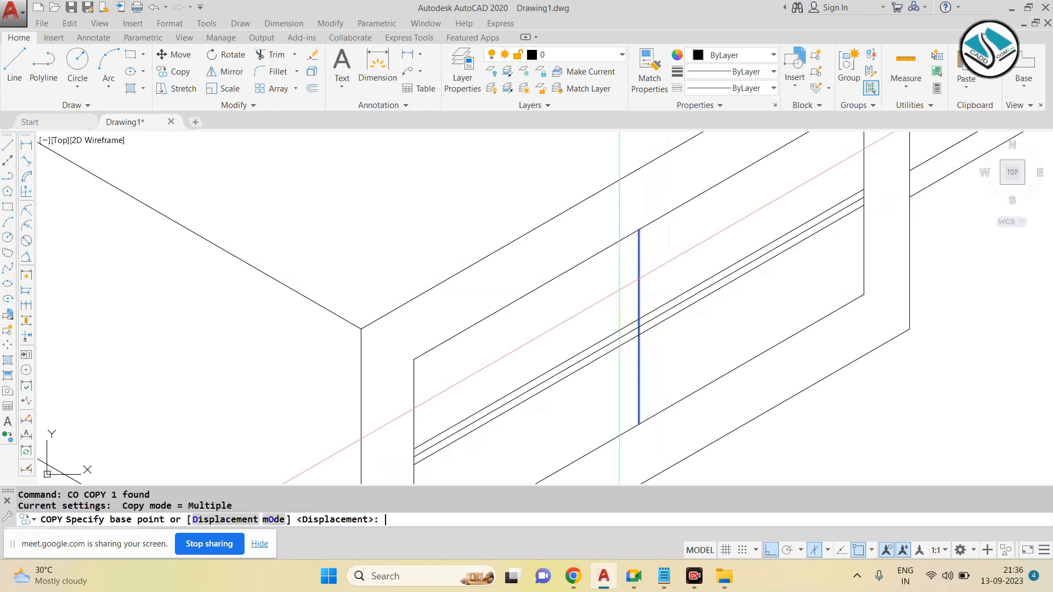
click(620, 289)
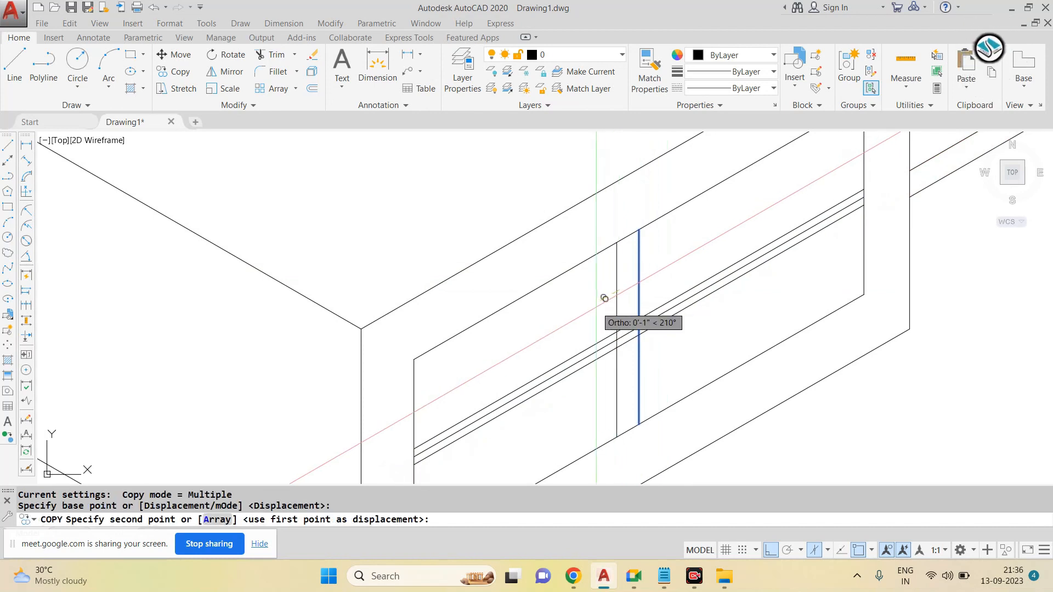
text(3)
key(Return)
key(Escape)
key(Escape)
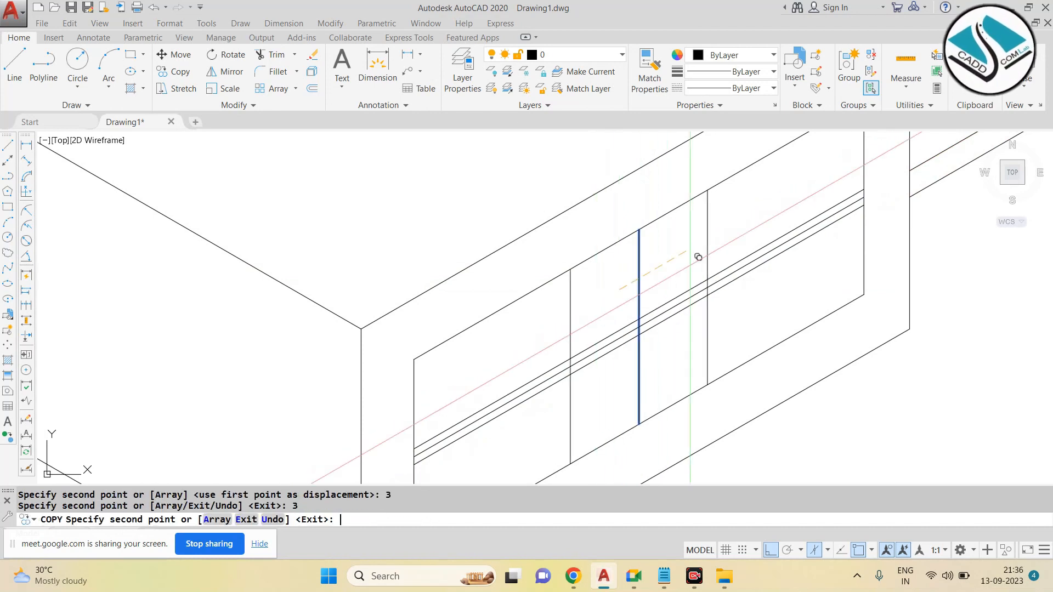
Step: Trim the horizontal and vertical guide lines outside the handle so only its narrow outline and inner centre lines stay
text(tr)
key(Return)
key(Return)
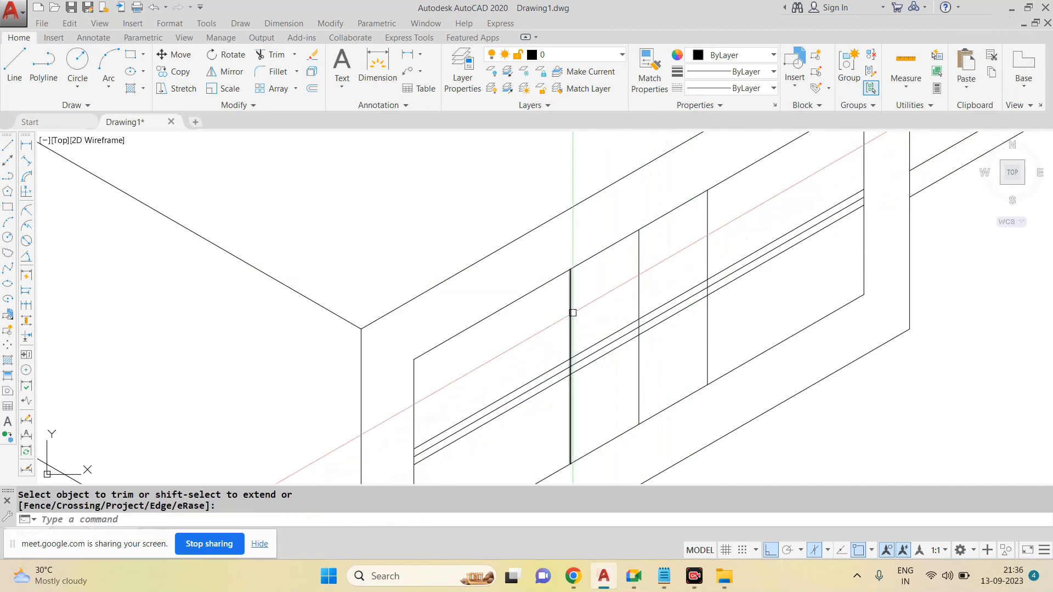
key(Return)
key(Return)
click(572, 313)
click(568, 415)
click(636, 363)
click(716, 343)
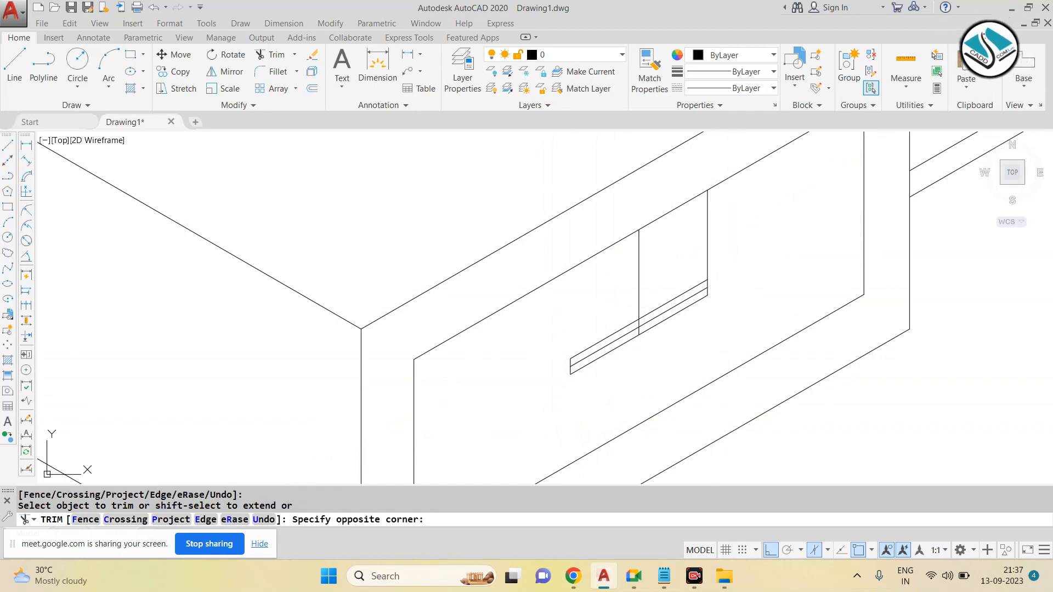
click(676, 253)
scroll(626, 347, up, 3)
key(Escape)
Step: Erase the vertical and horizontal centre line pieces inside the handle outline
click(642, 307)
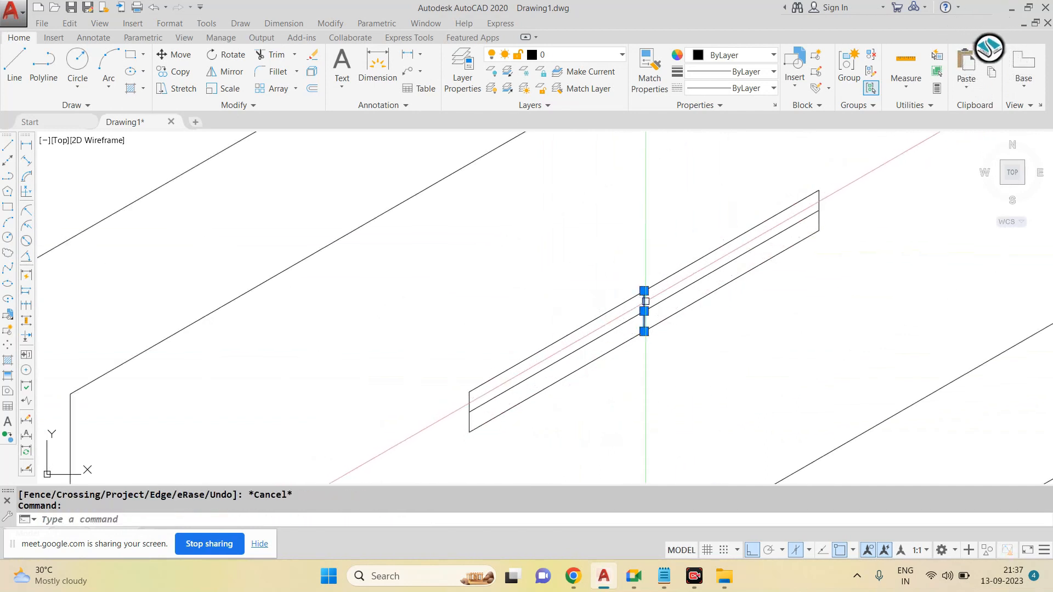
text(e)
key(Return)
scroll(637, 343, down, 2)
scroll(637, 343, down, 4)
key(Escape)
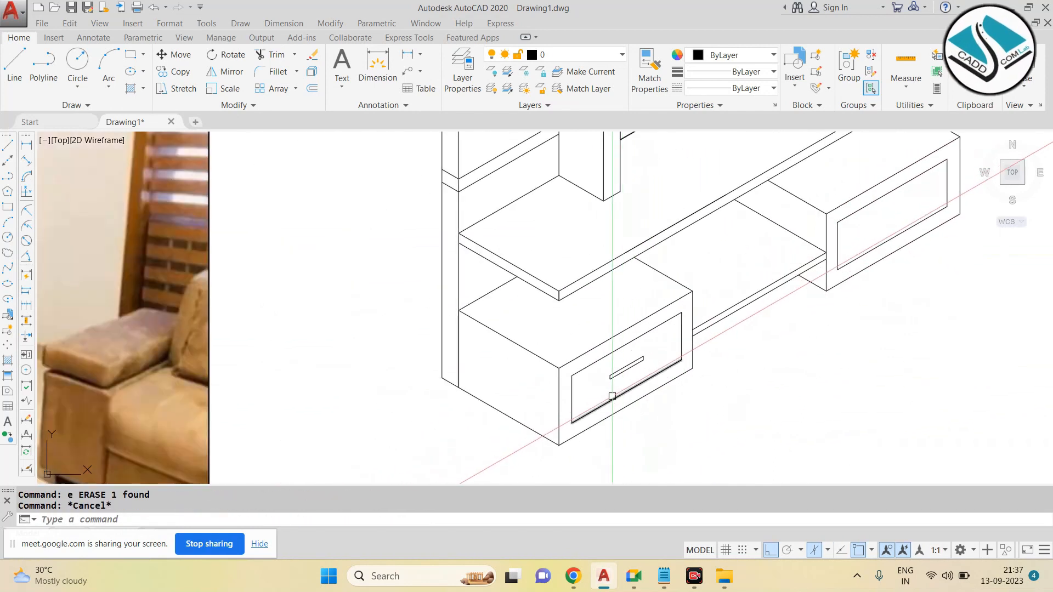
Step: Draw lines from the handle's upper left corner, 1.5 inches back along the left isoplane and 1 inch straight down
scroll(216, 397, up, 10)
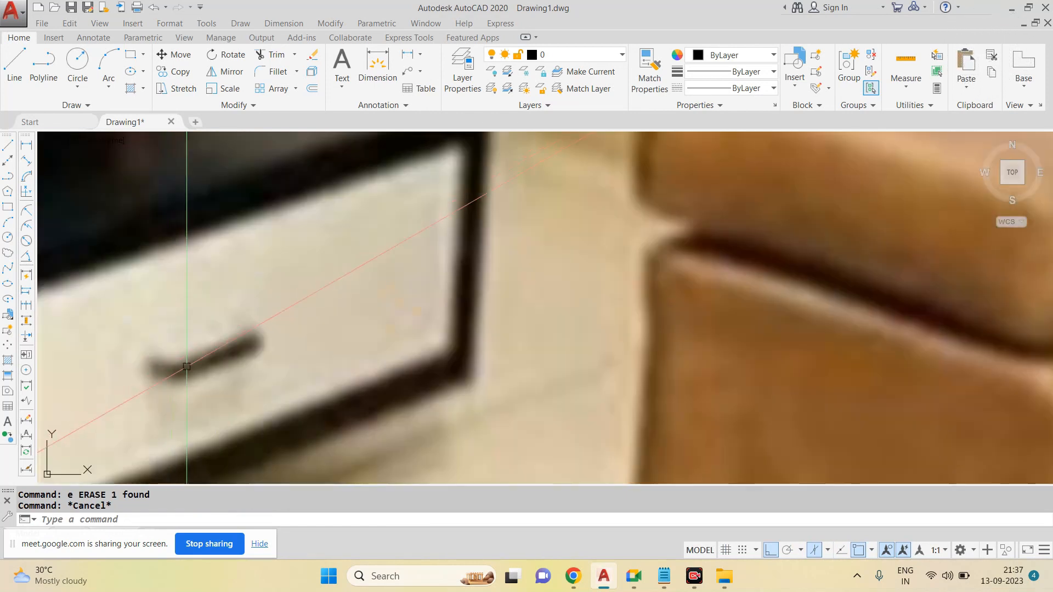
scroll(193, 368, down, 8)
key(Escape)
scroll(817, 363, up, 8)
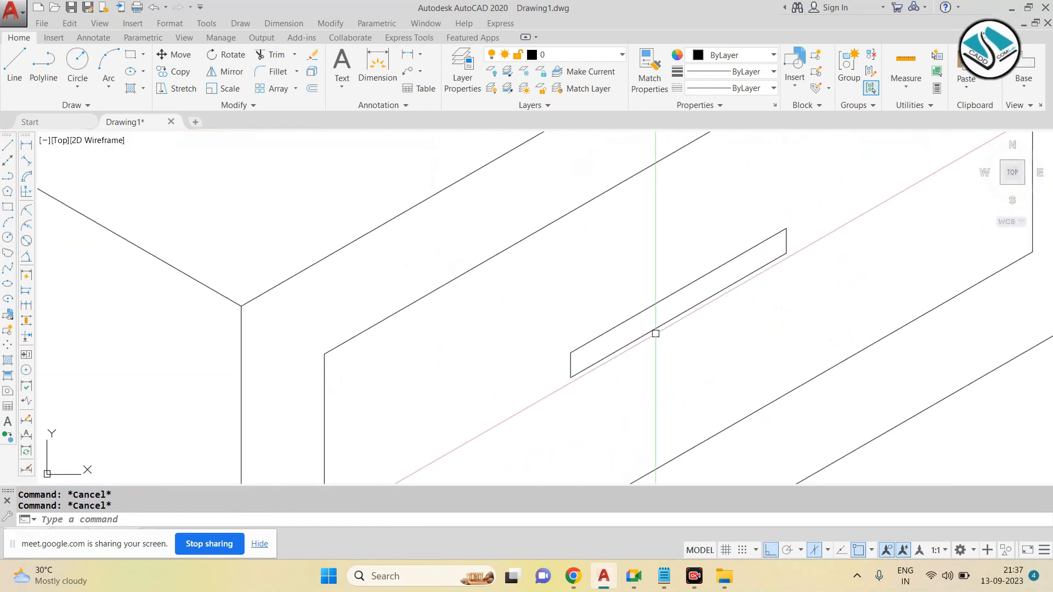
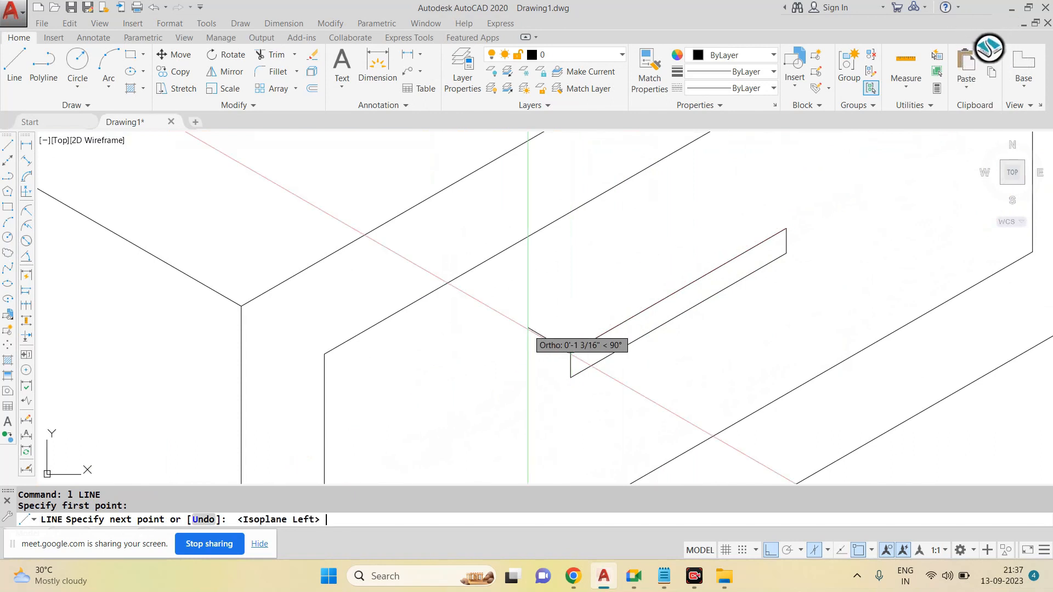
key(Return)
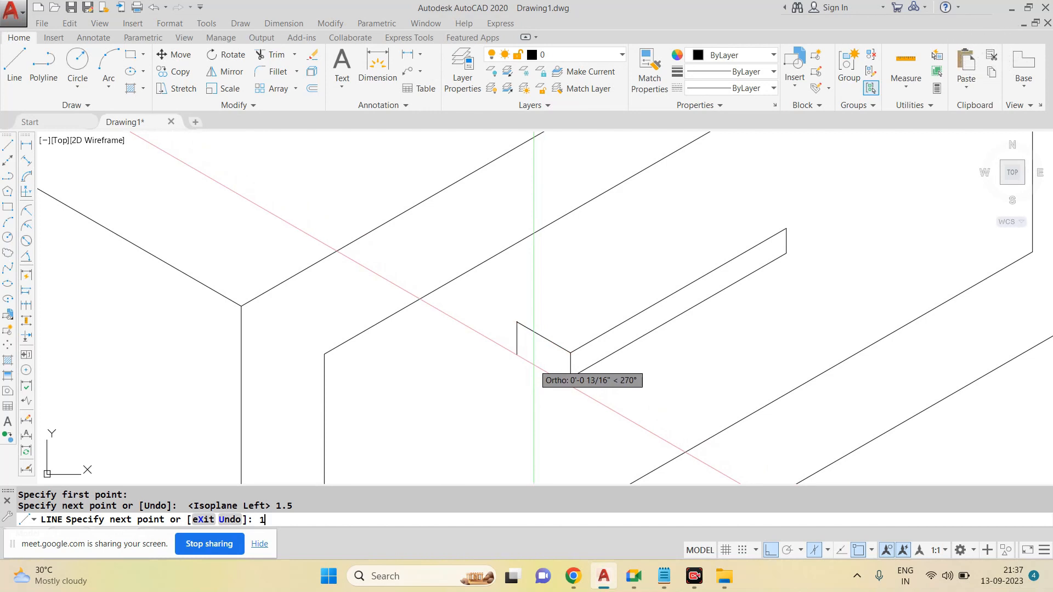
text(1)
key(Return)
key(Escape)
Step: Draw the handle arm's lower edge back from the handle's lower left corner and trim the overshooting line ends
key(Return)
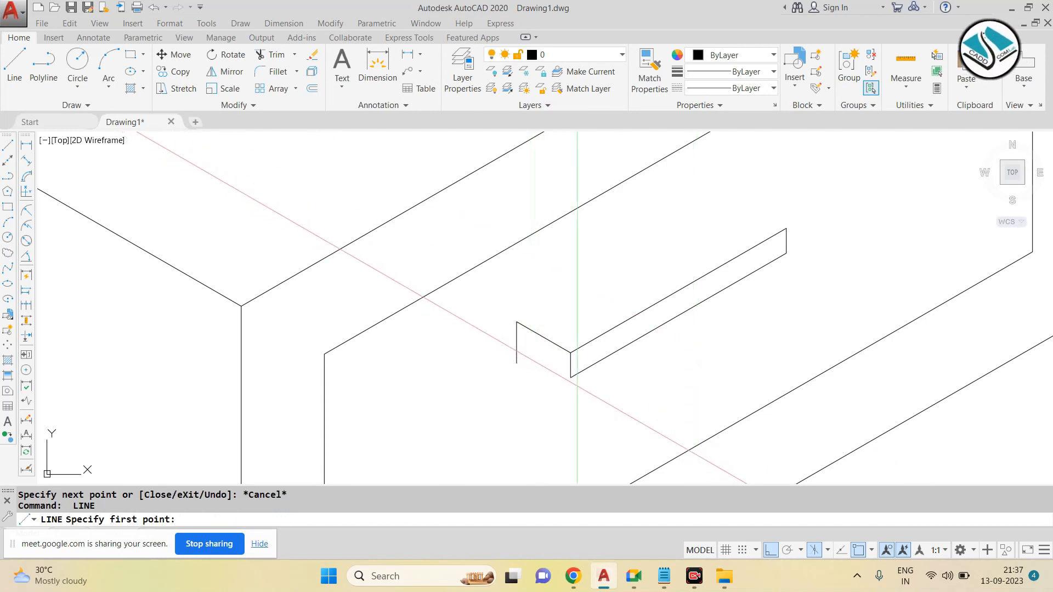
click(570, 377)
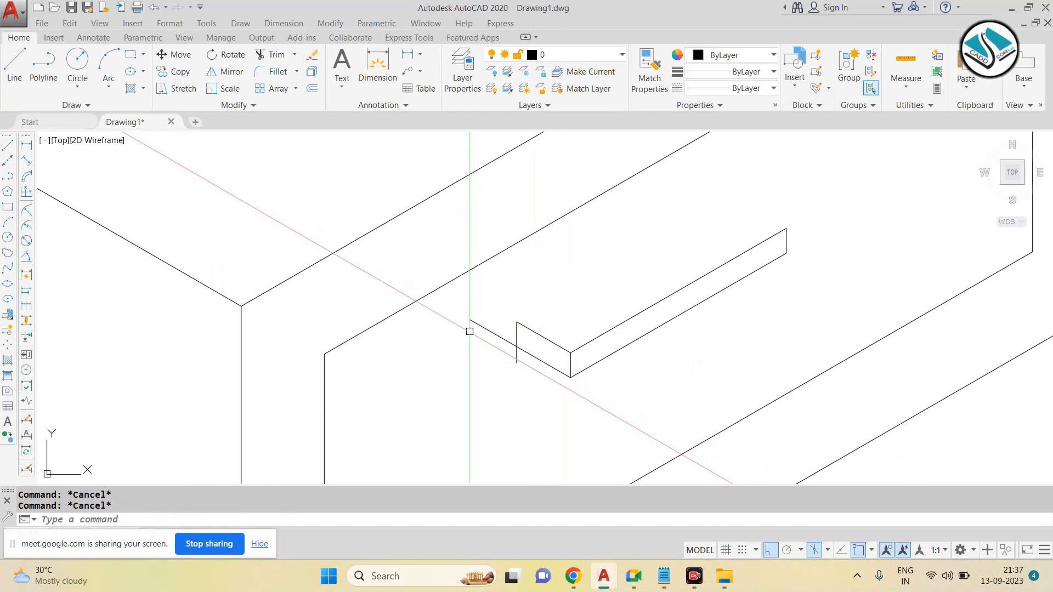
text(tr)
key(Return)
key(Return)
key(Escape)
Step: Copy the handle's left arm outline from its lower front corner to the lower corner of the handle's right end
click(493, 292)
click(589, 392)
text(co)
key(Return)
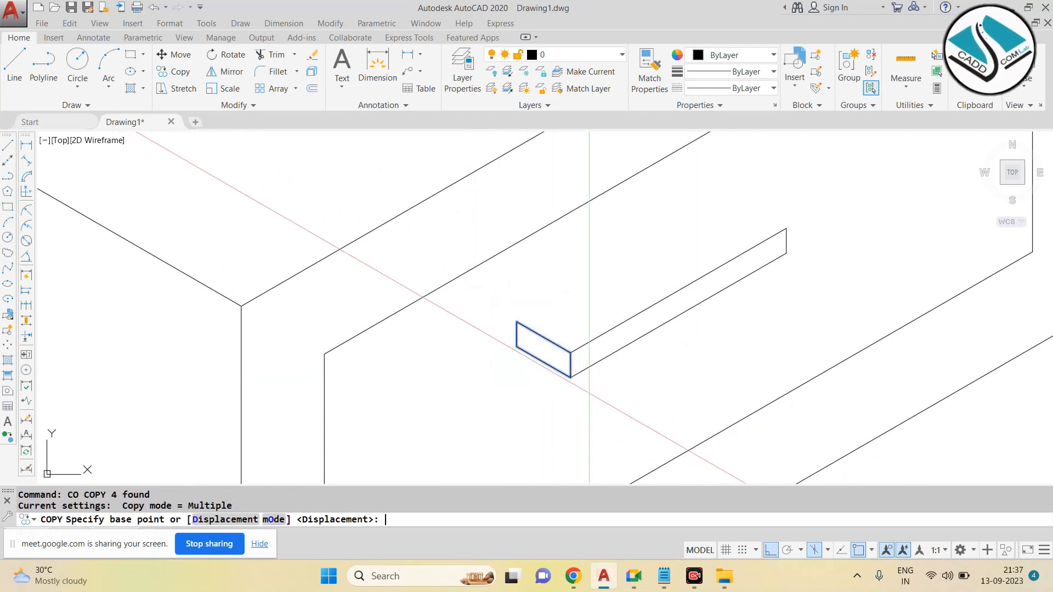
click(571, 377)
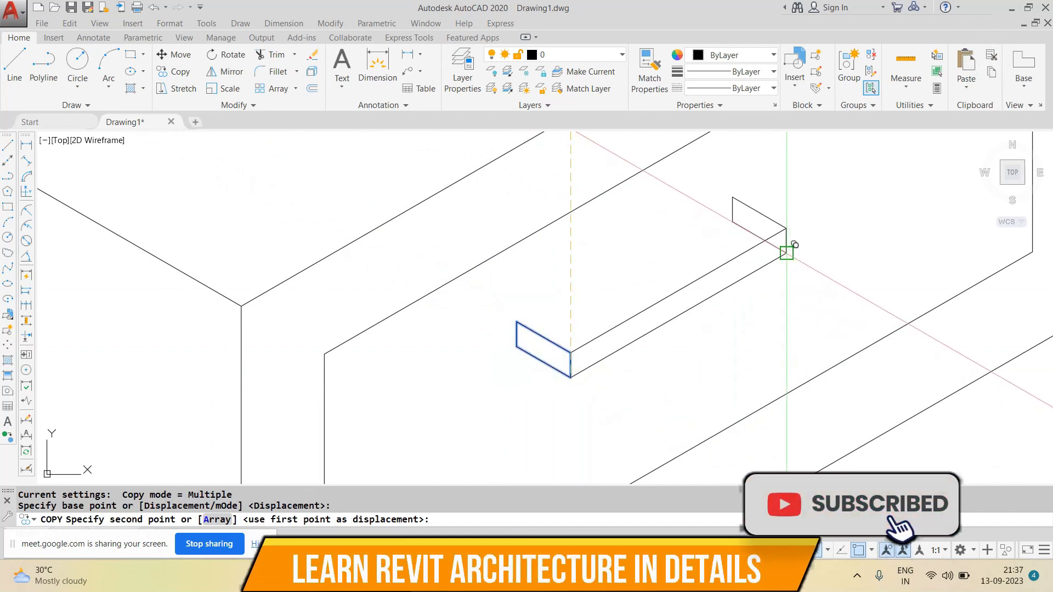
click(786, 253)
key(Escape)
Step: Trim the part of the right arm's lower edge that lies hidden behind the handle bar
text(tr)
key(Return)
scroll(777, 243, down, 2)
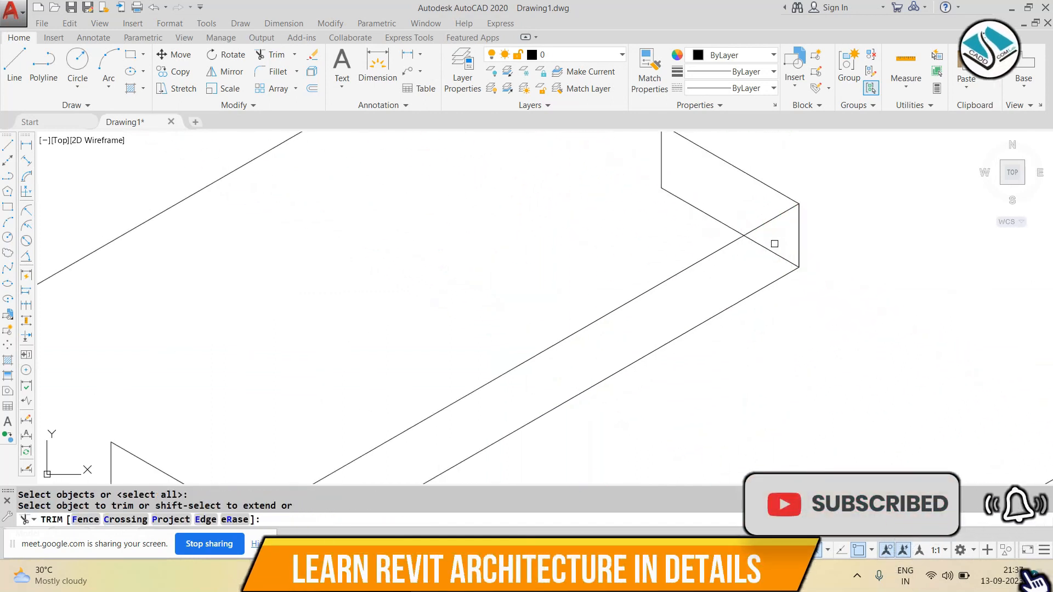
key(Escape)
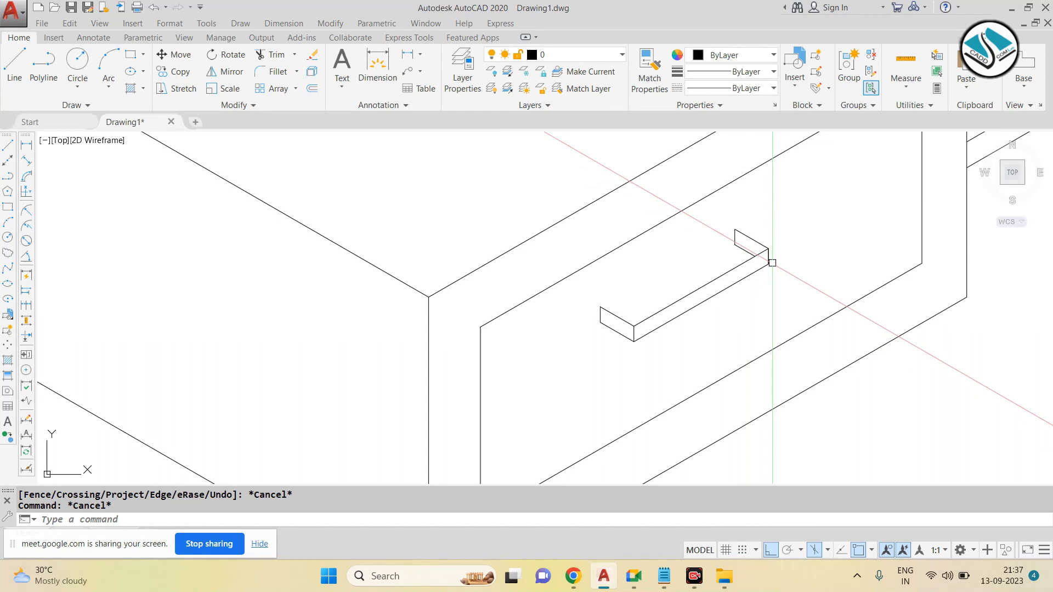
Step: Copy the finished handle along the isometric axis from the front left drawer onto the right drawer's panel
scroll(770, 256, down, 5)
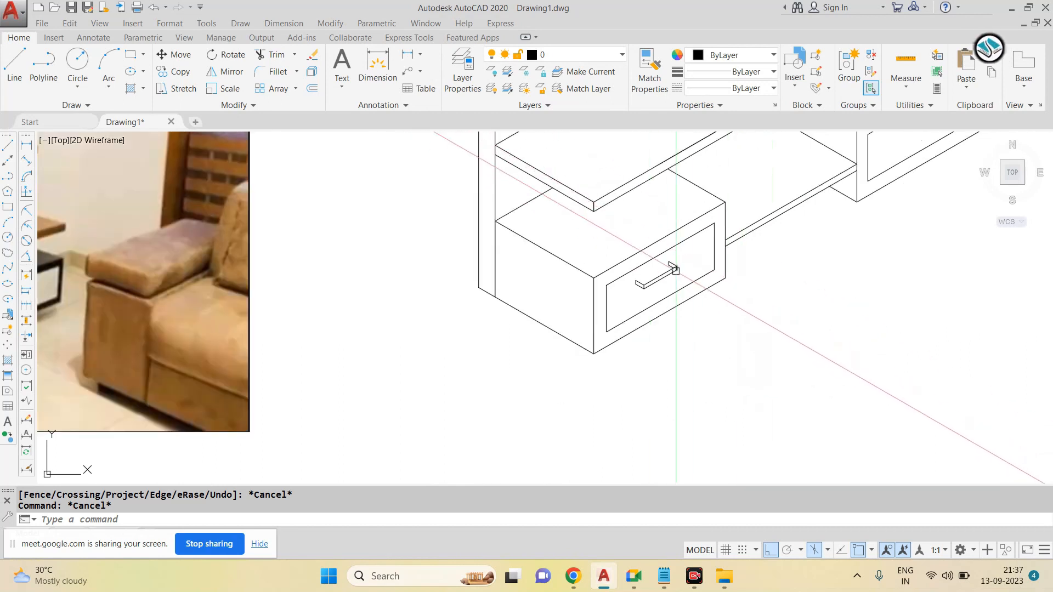
scroll(675, 269, up, 5)
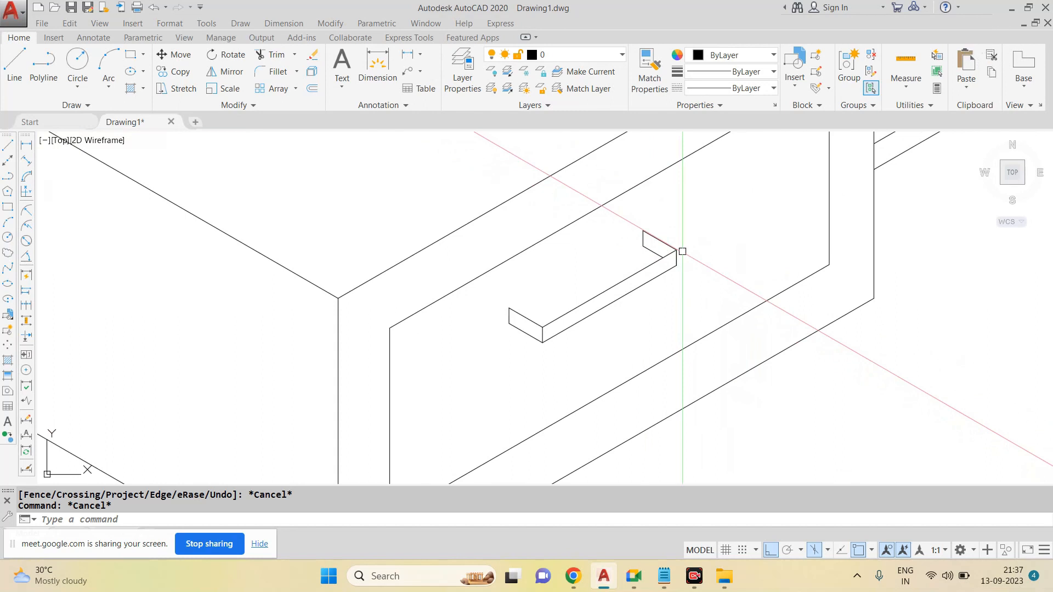
click(686, 216)
click(578, 336)
click(580, 354)
click(509, 308)
key(Return)
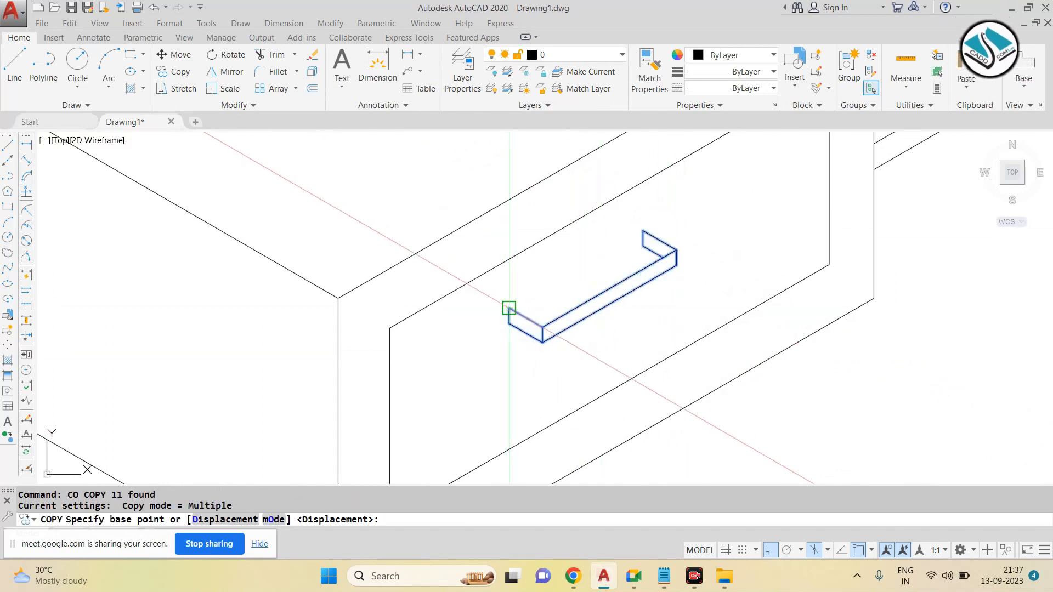
click(509, 309)
scroll(438, 351, down, 4)
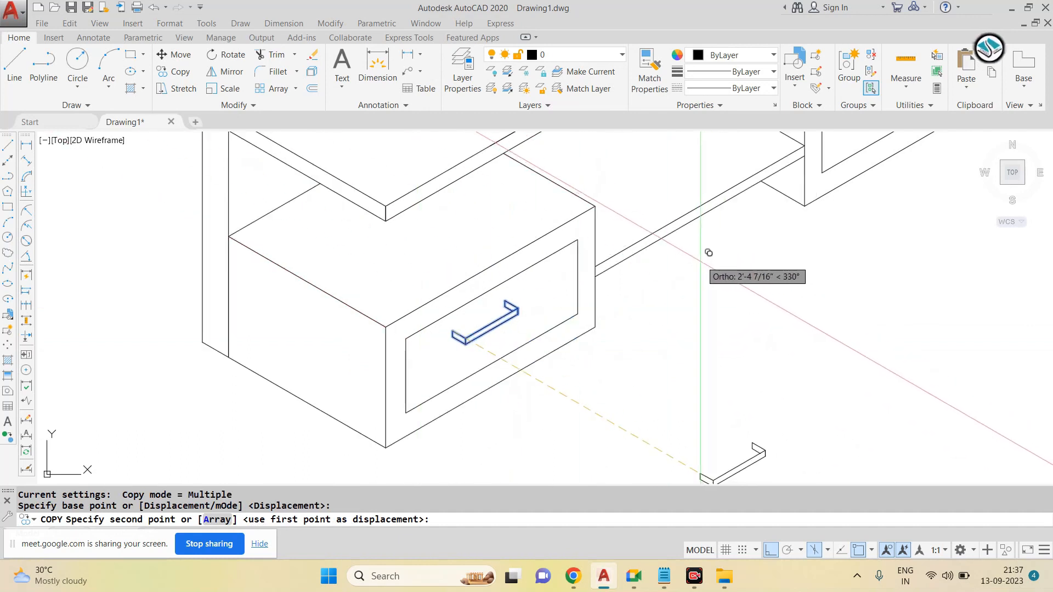
scroll(607, 343, down, 3)
key(F5)
scroll(682, 293, up, 4)
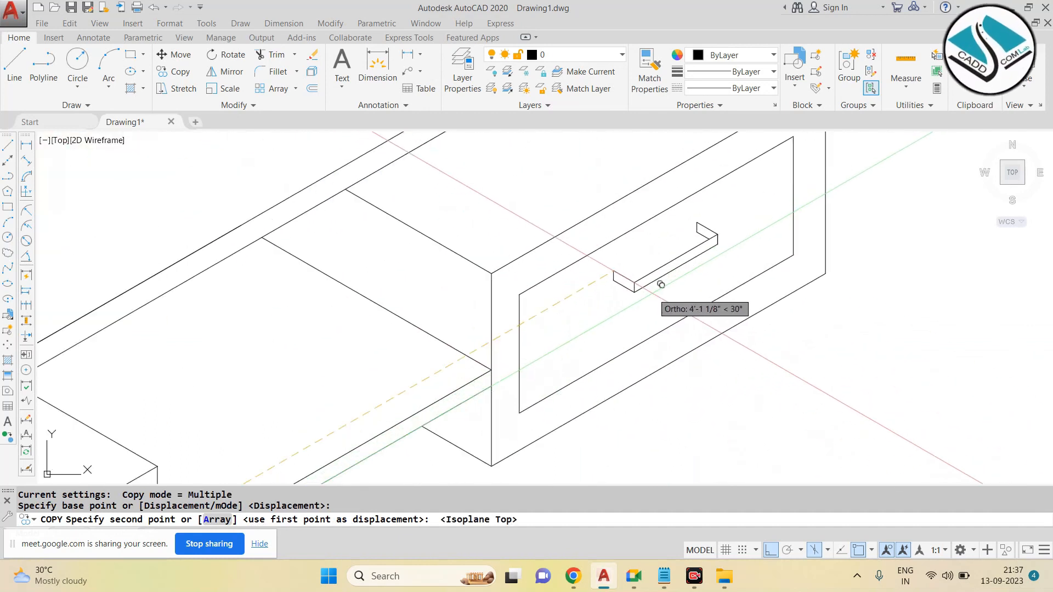
key(Escape)
scroll(685, 286, down, 2)
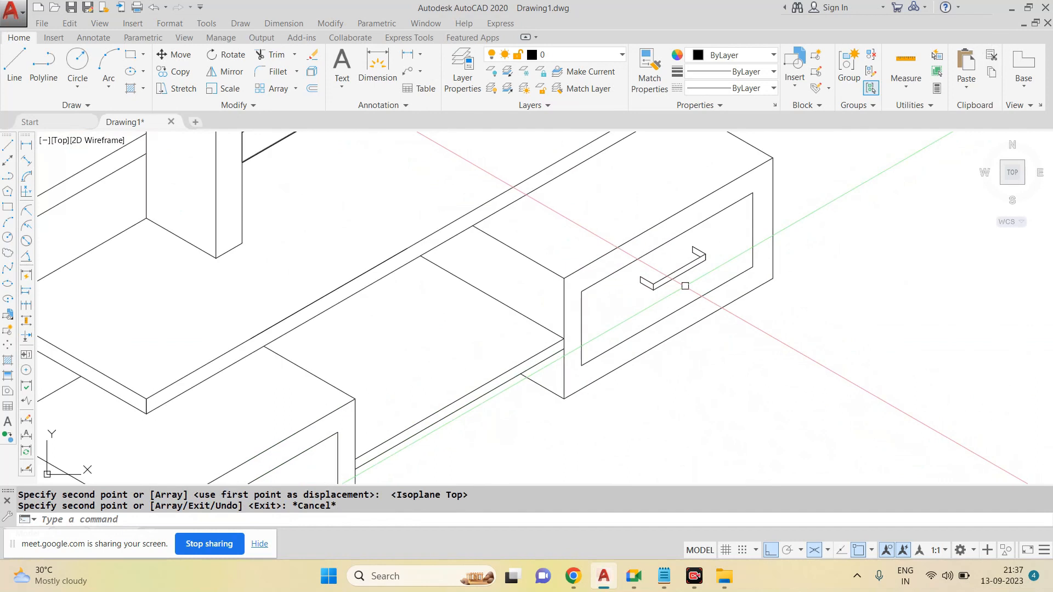
Step: Draw a circle with a radius of about 21 inches around the left drawer box and the countertop's front corner
scroll(713, 269, down, 4)
scroll(481, 297, down, 2)
mouse_move(480, 296)
middle_down()
mouse_move(535, 302)
mouse_move(560, 357)
middle_up()
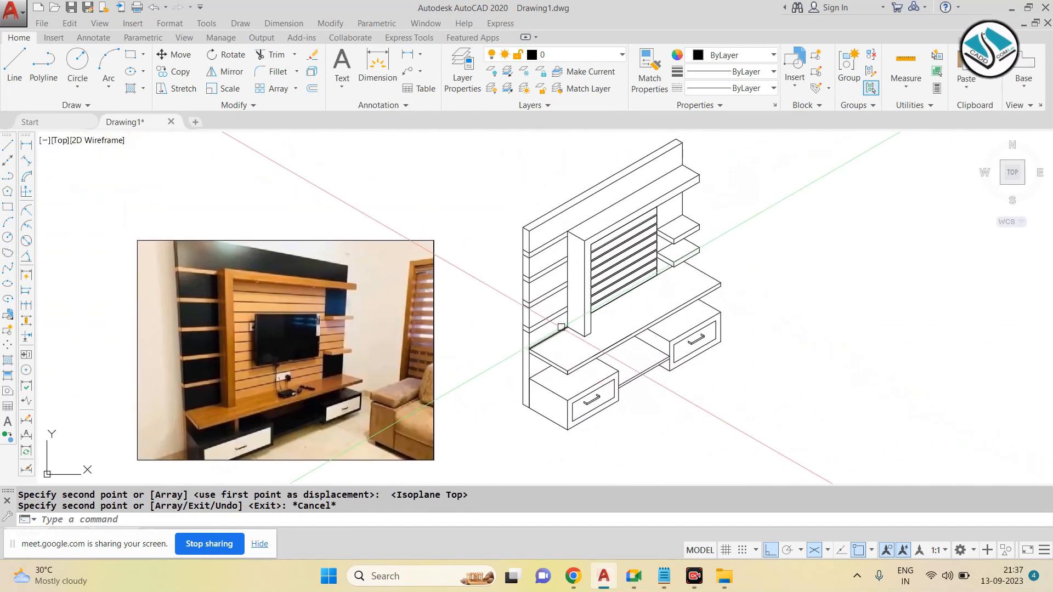
key(Escape)
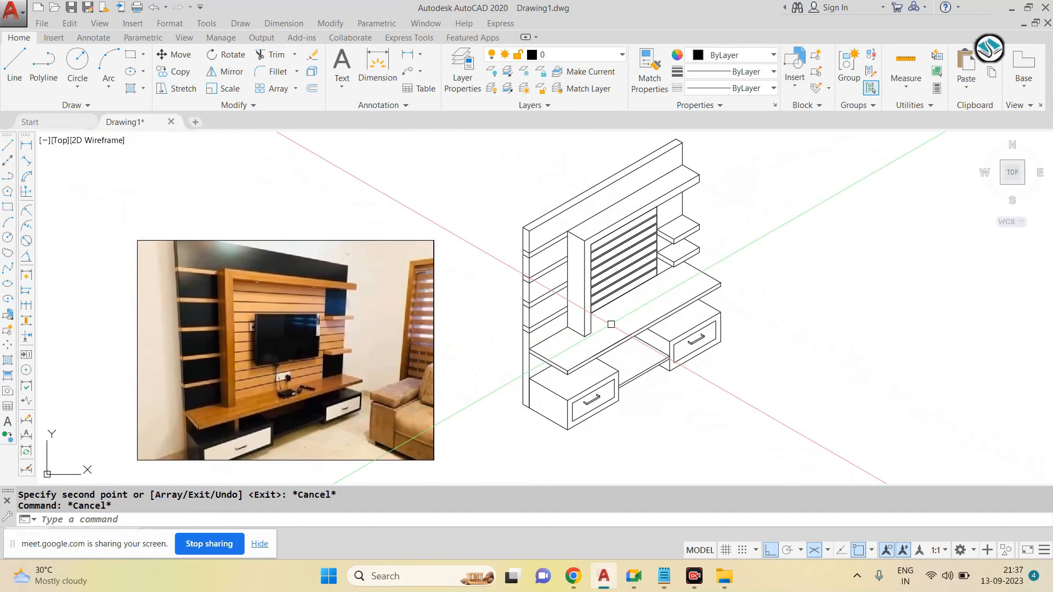
middle_drag(611, 324, 615, 286)
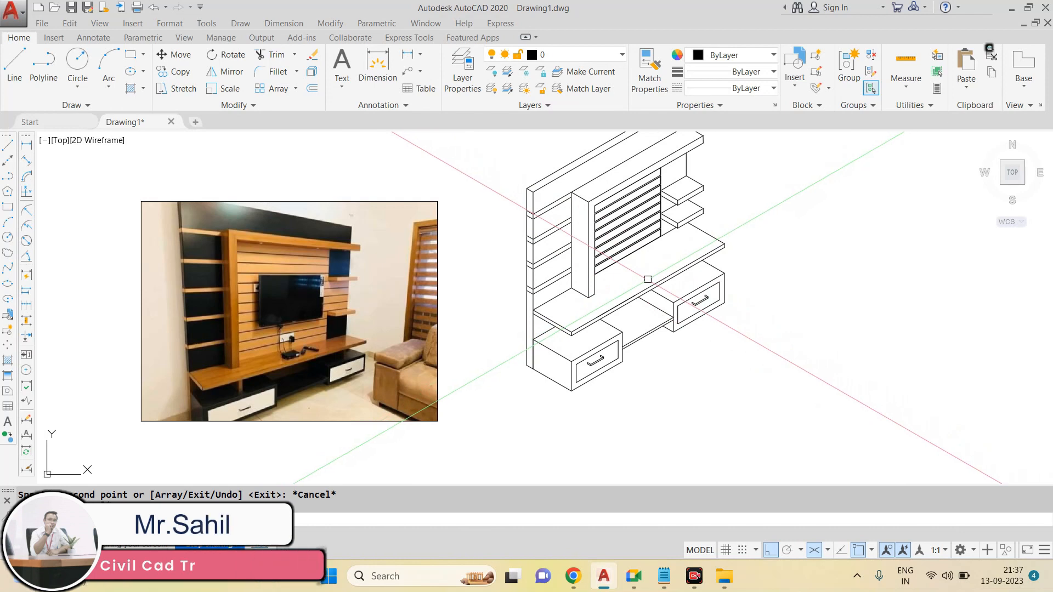
middle_drag(588, 349, 588, 312)
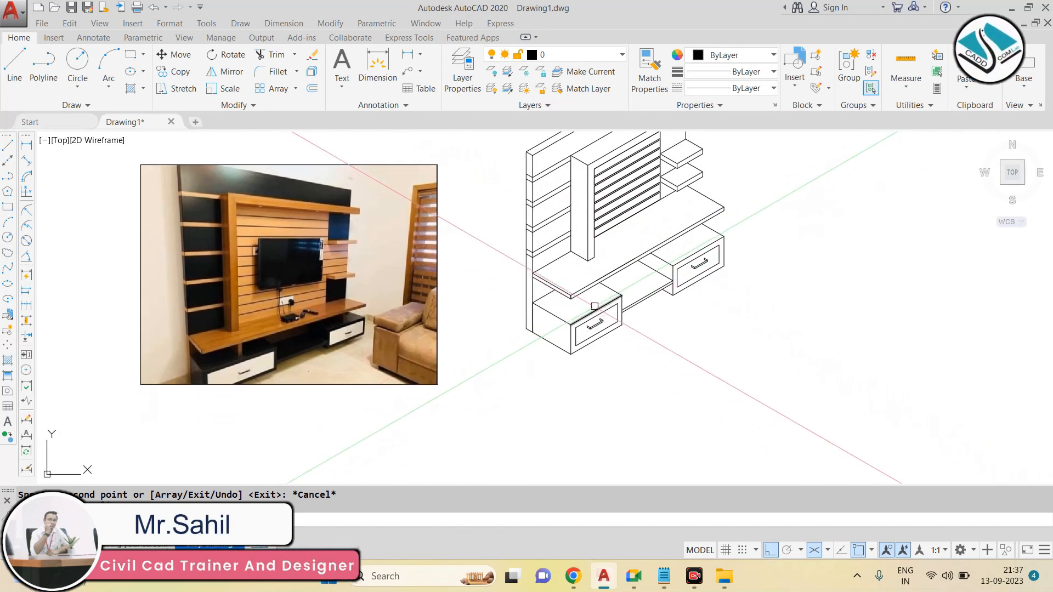
text(c)
key(Return)
scroll(595, 306, up, 4)
click(554, 325)
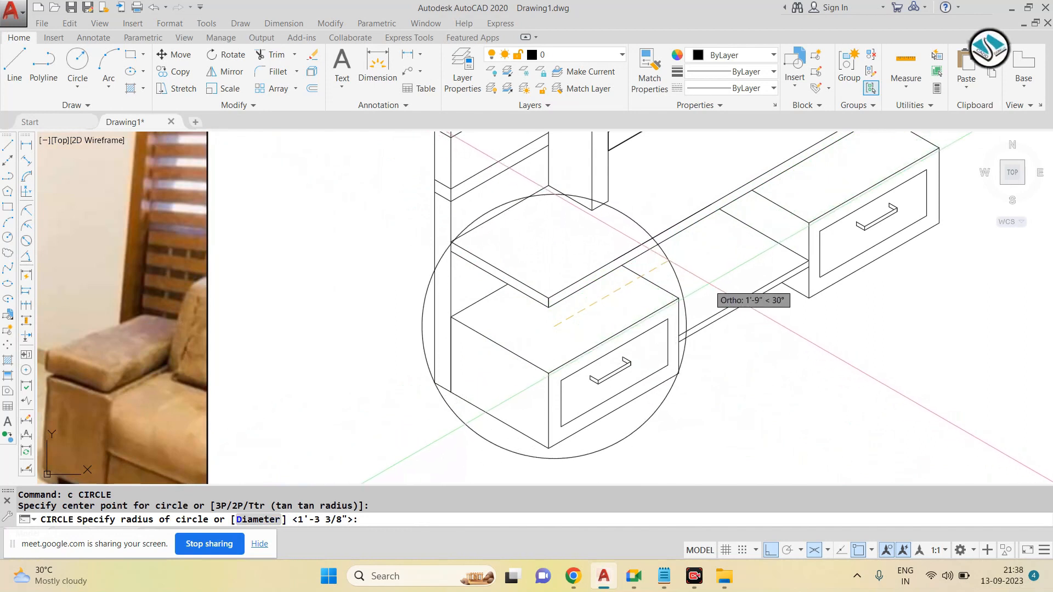
click(673, 257)
key(Escape)
Step: Set the color of the circle around the left drawer to dark gray
click(661, 240)
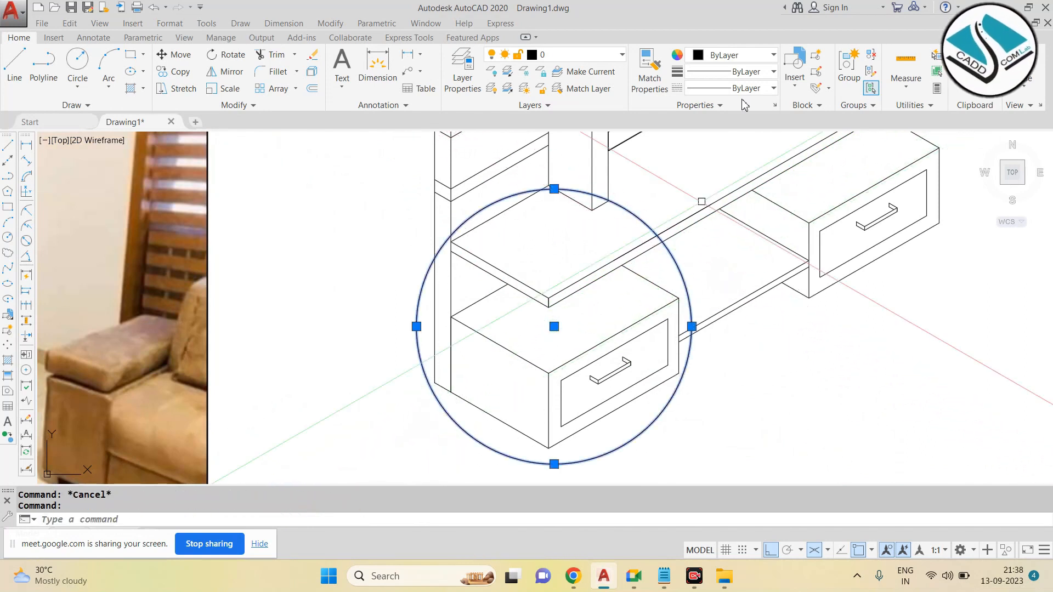
click(717, 55)
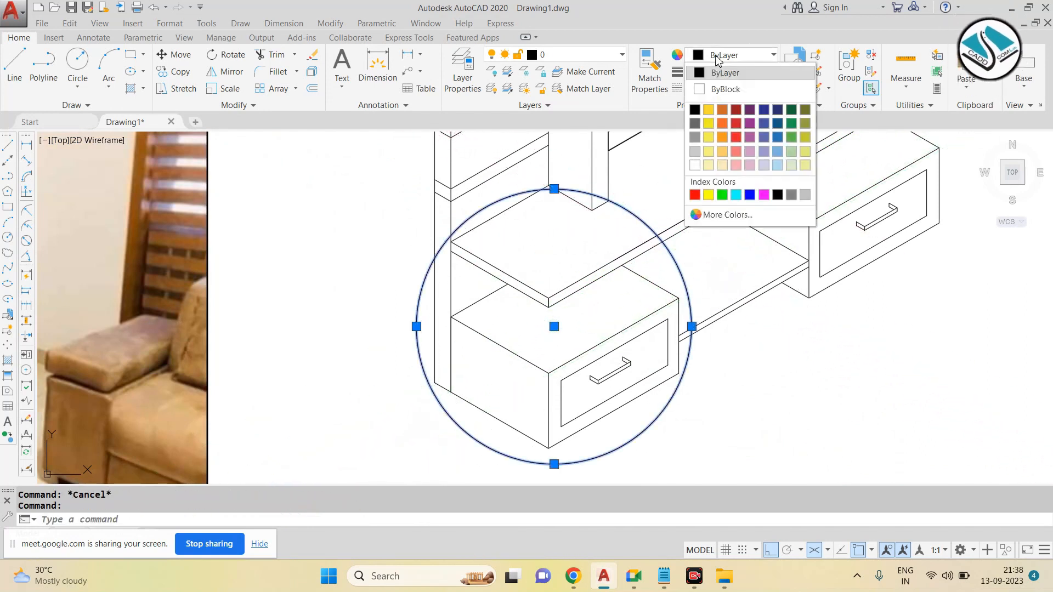
click(695, 123)
scroll(550, 198, down, 5)
scroll(565, 168, up, 4)
key(Escape)
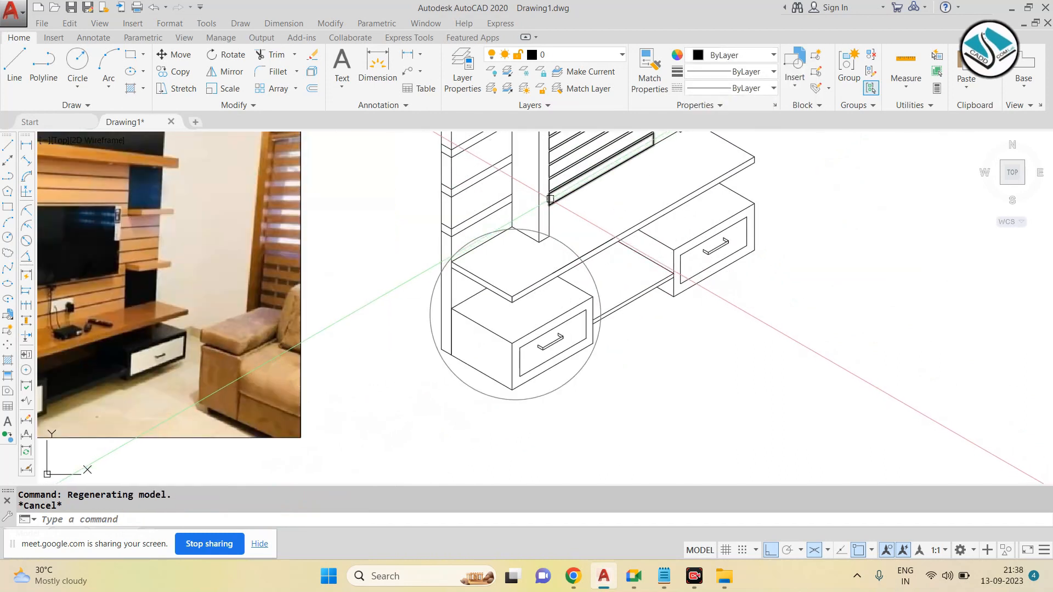
Step: Add a multileader reading DETAIL A, with its arrowhead at the circle's lower right edge
click(408, 70)
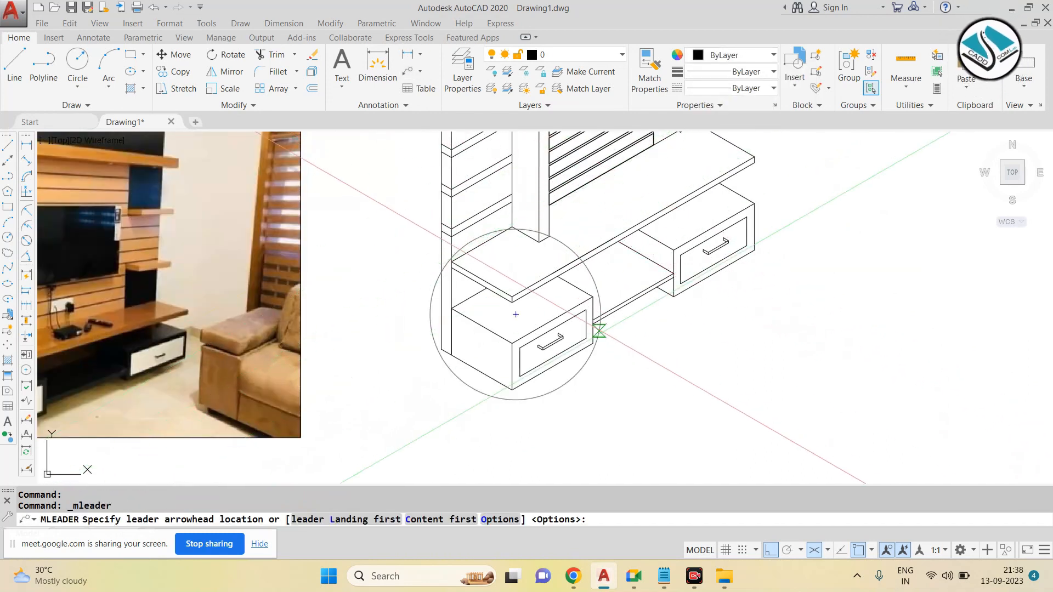
click(593, 360)
click(639, 388)
text(detaila)
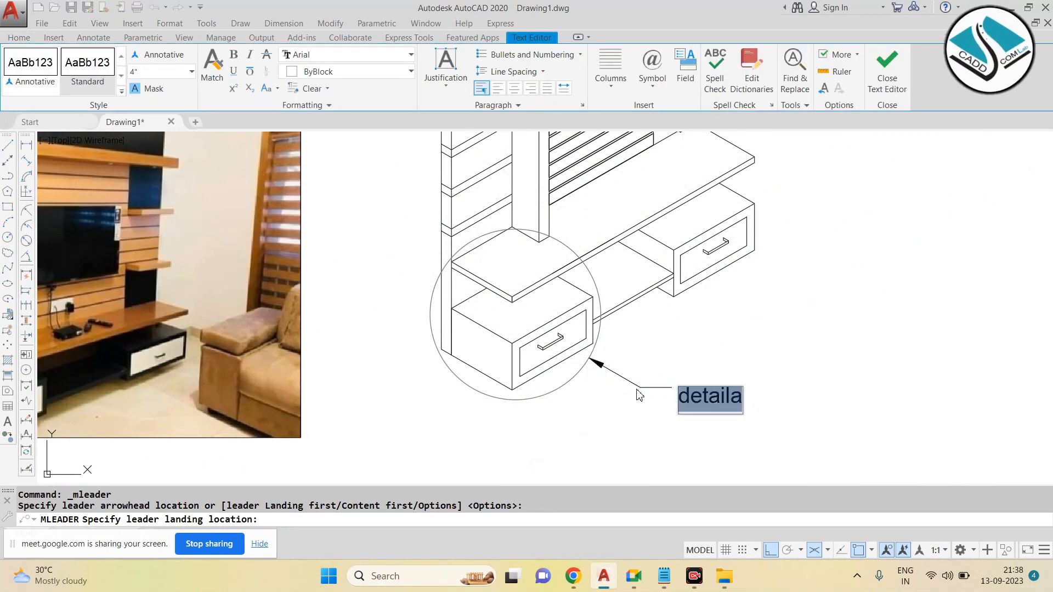
key(Caps_Lock)
text(IL A)
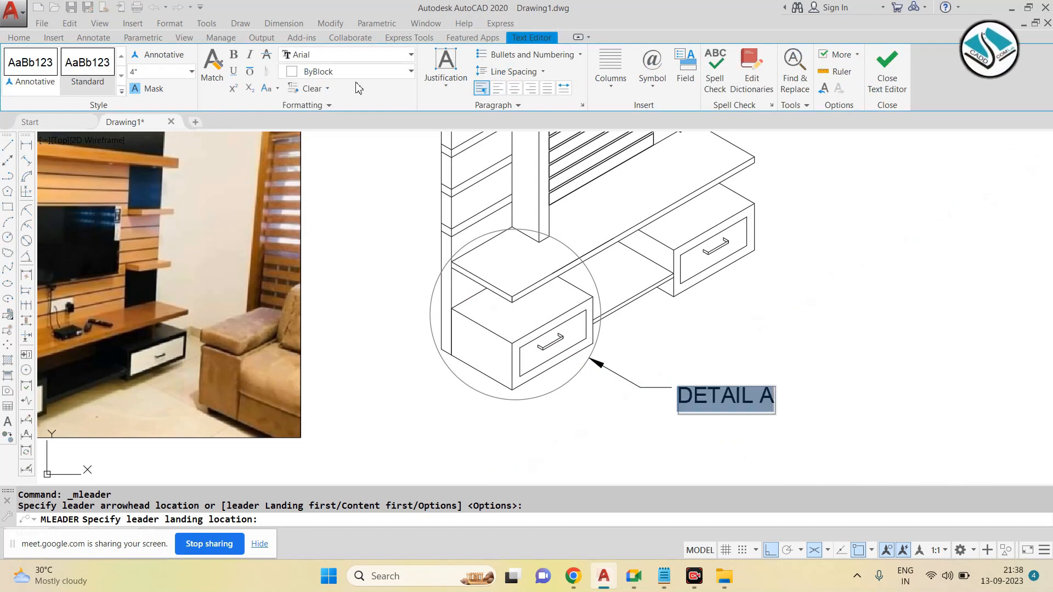
Step: Format the DETAIL A label as bold Arial Narrow with a text height of 6 inches, and finish the leader
click(368, 62)
click(347, 152)
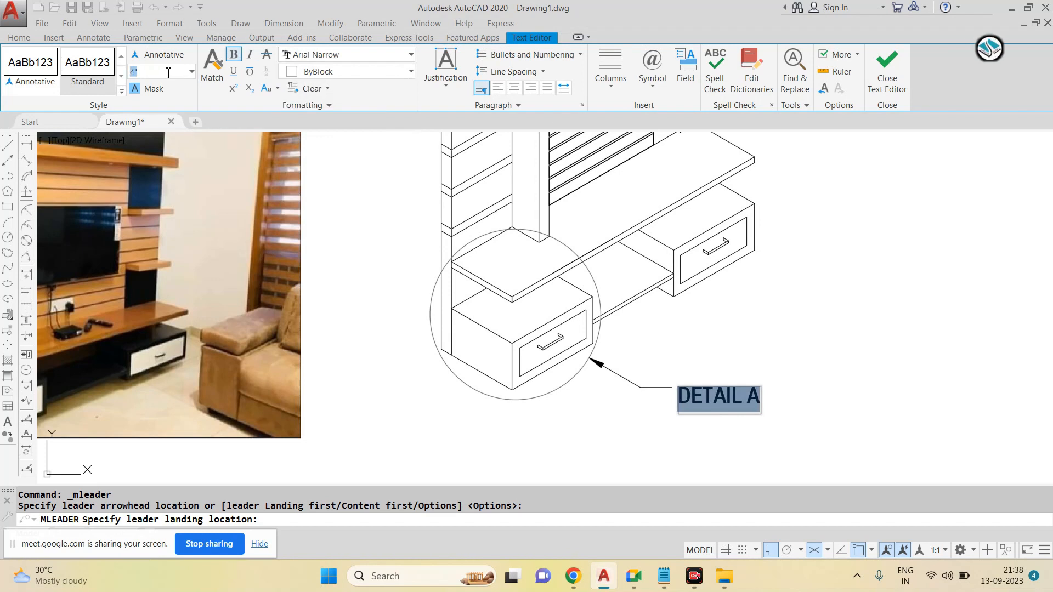
text(6)
key(Return)
click(831, 337)
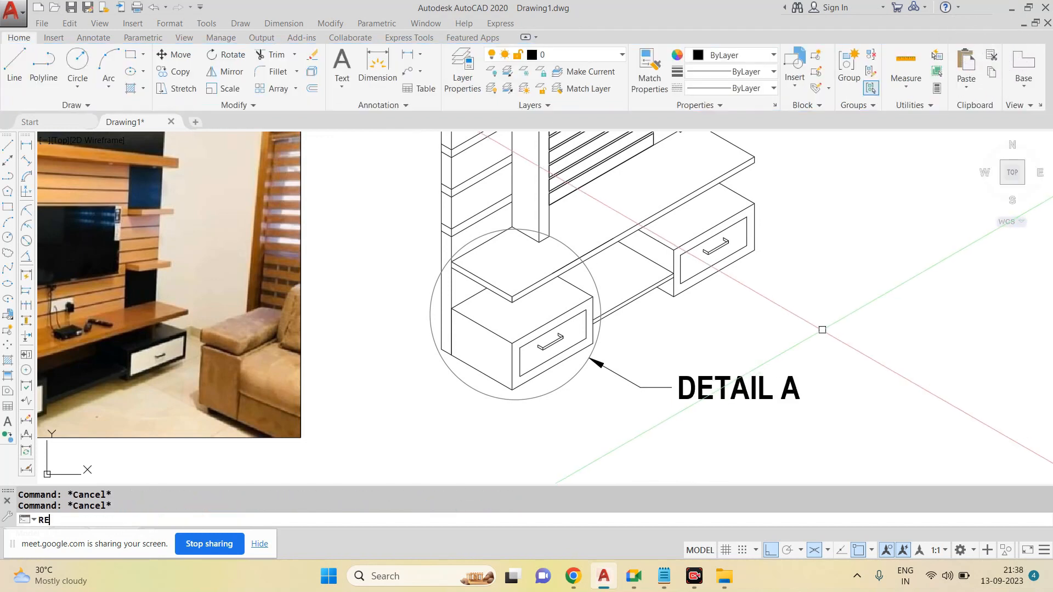
Step: Convert the circle around the left drawer into a revision cloud
text(REVCLOUD)
key(Return)
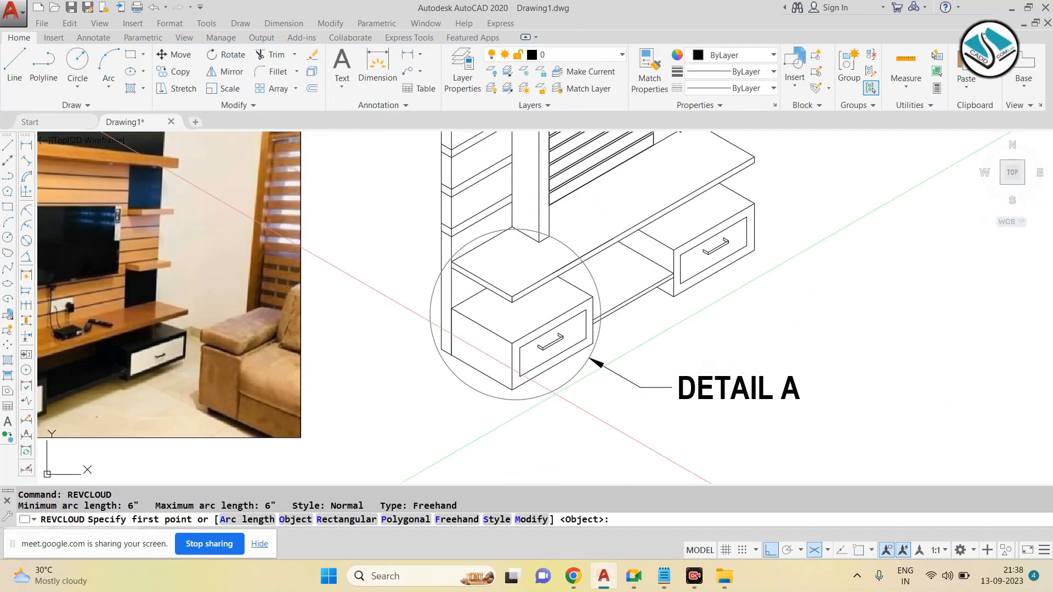
click(287, 520)
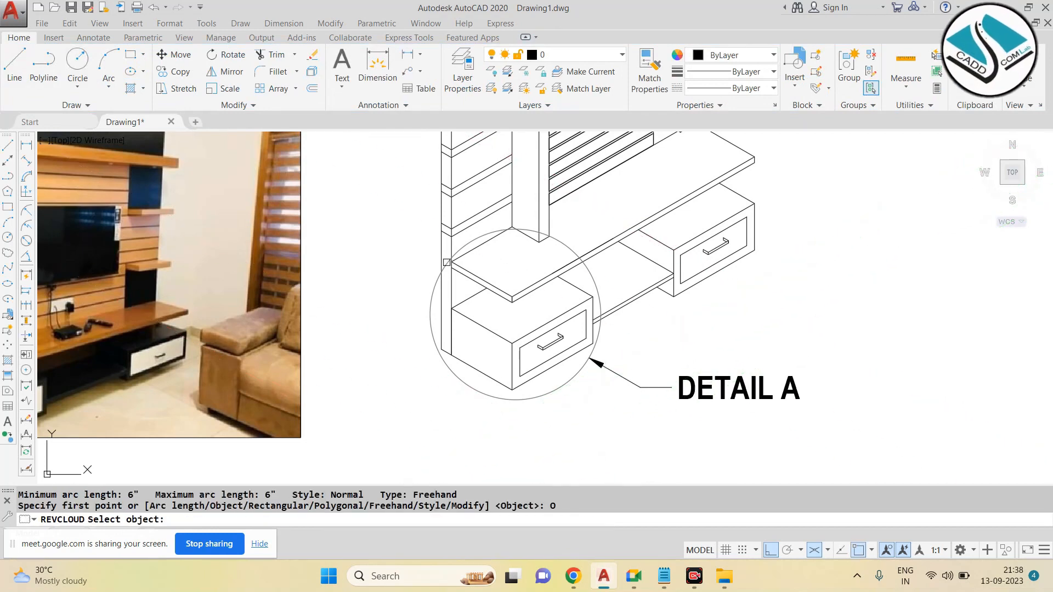
click(436, 289)
key(Return)
key(Escape)
key(Escape)
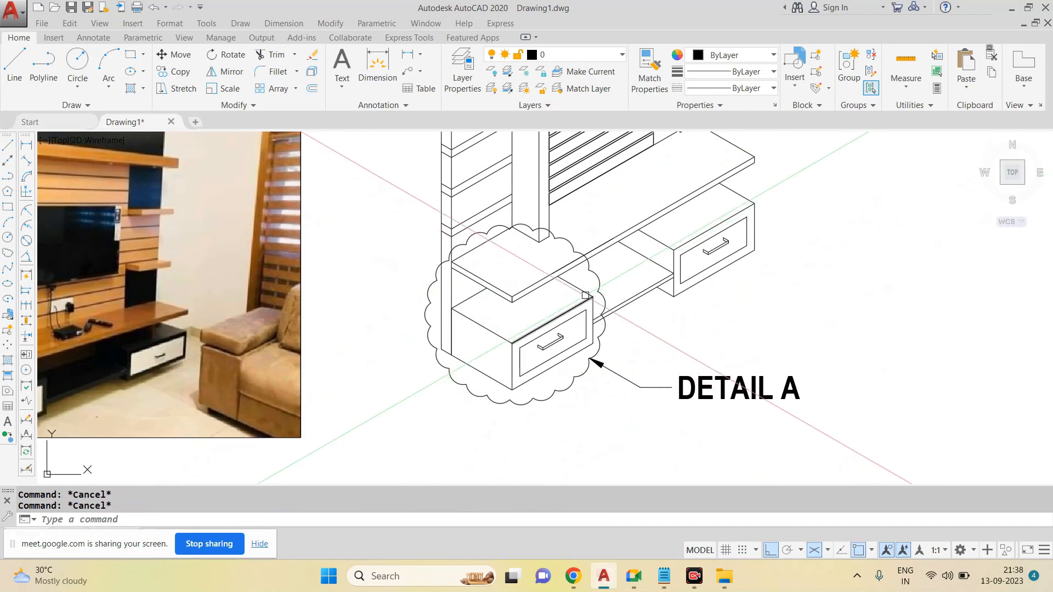
Step: Set the revision cloud's color to the medium gray 147,149,152
click(598, 287)
click(730, 55)
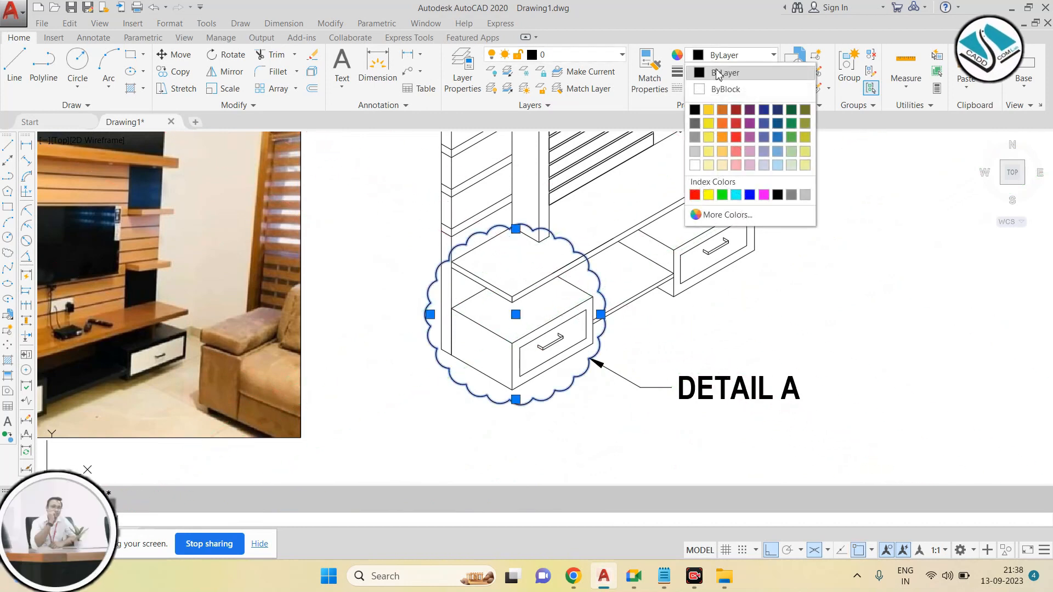
click(694, 137)
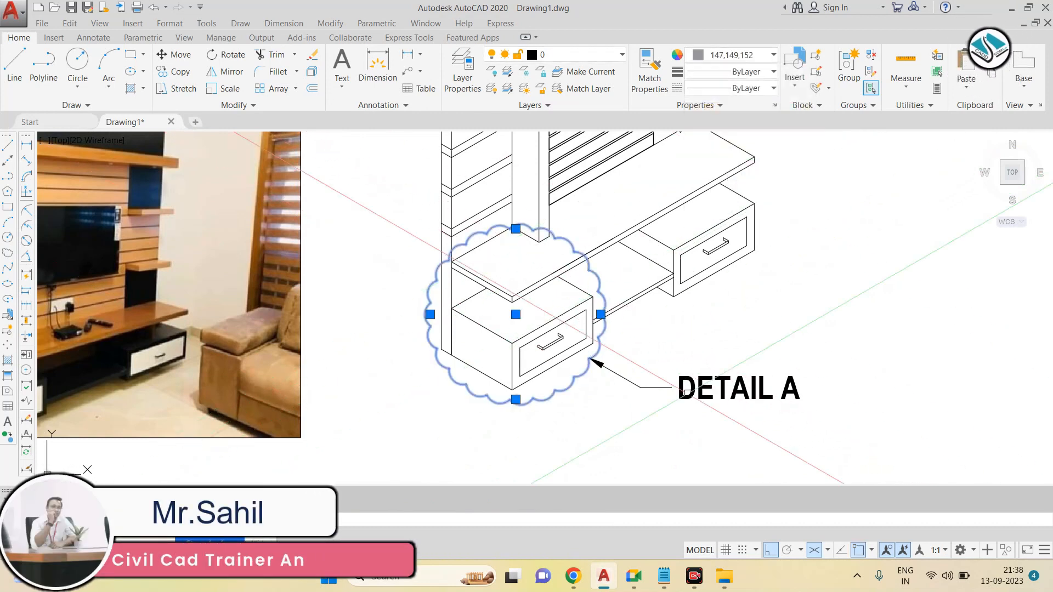
key(Escape)
Step: Set the DETAIL A leader's color to the dark gray 99,100,102
click(695, 344)
click(737, 55)
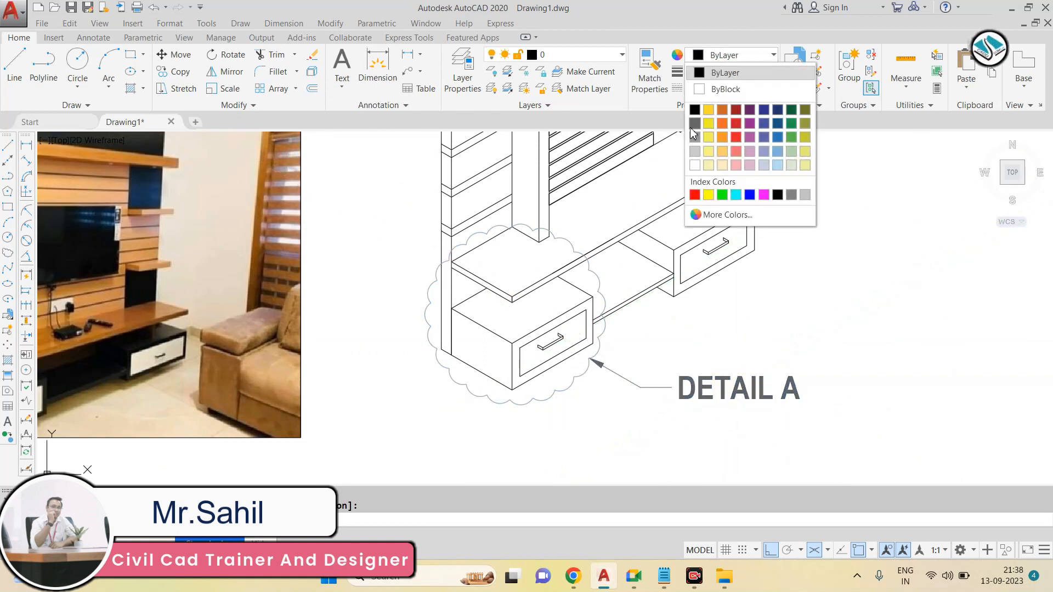
click(695, 125)
Step: Copy the revision cloud and its DETAIL A leader over the two small shelves beside the slatted panel, with Ortho off
scroll(493, 329, down, 3)
scroll(505, 351, up, 4)
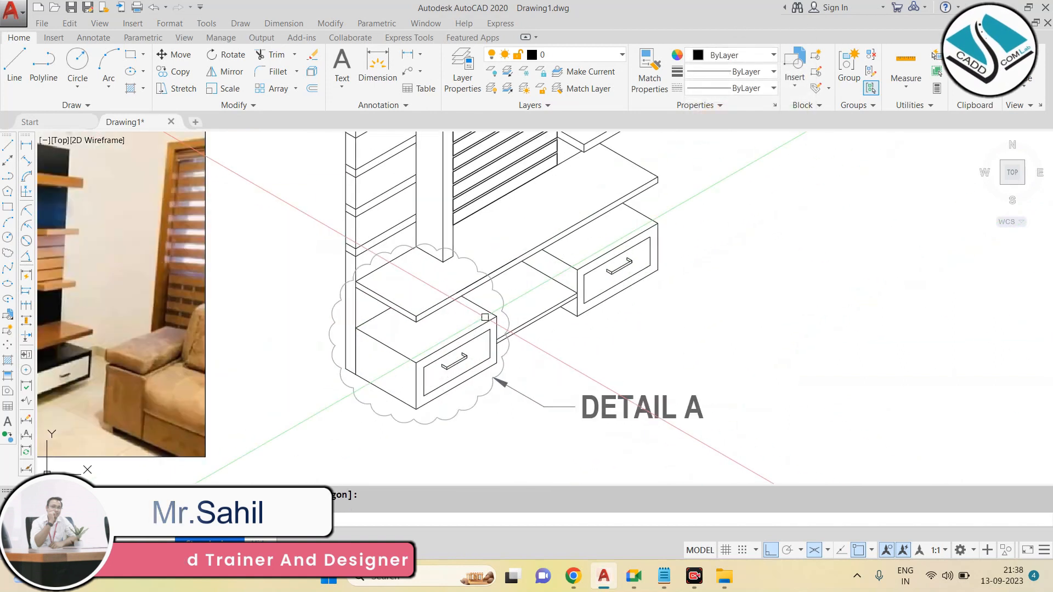
click(509, 358)
key(Escape)
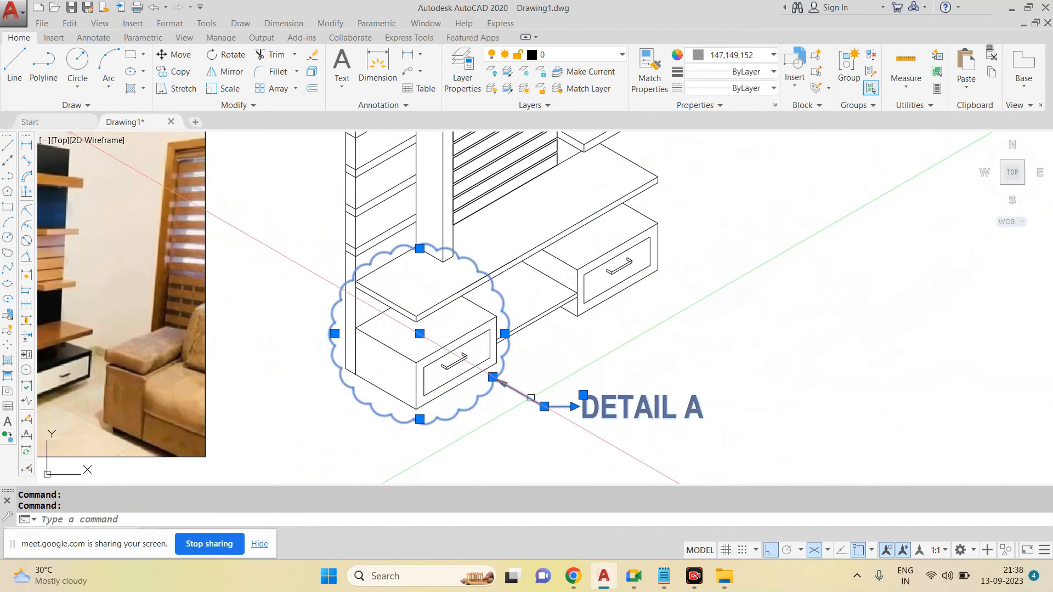
text(co)
key(Return)
scroll(531, 395, down, 2)
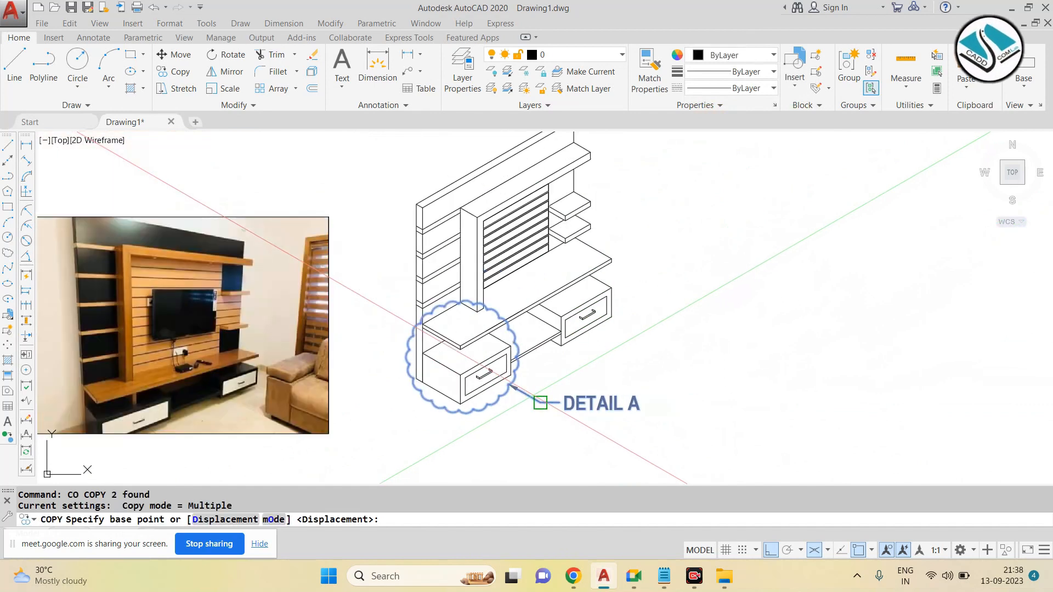
click(481, 338)
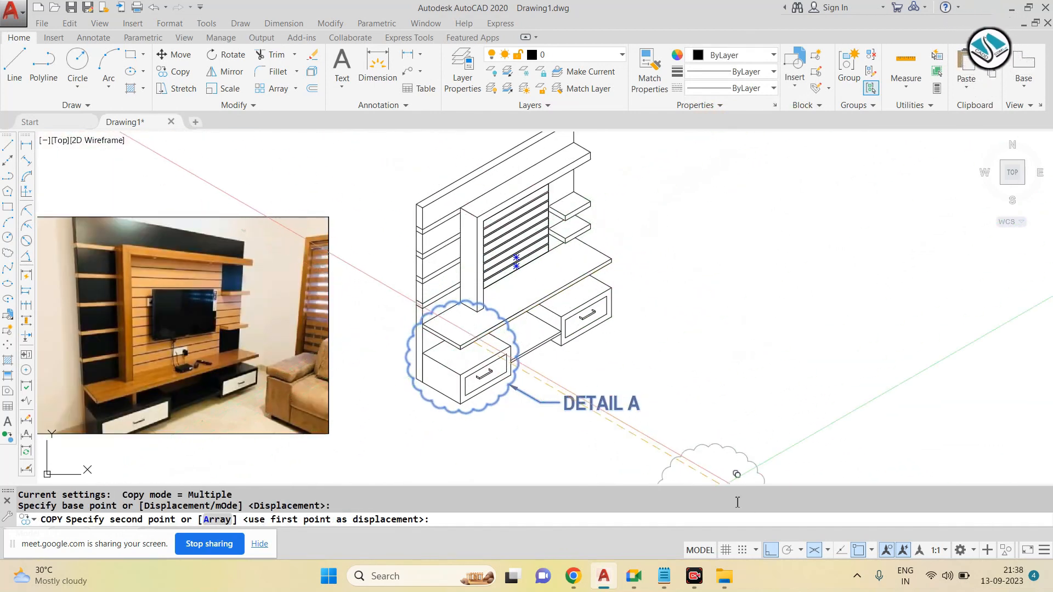
scroll(588, 225, up, 4)
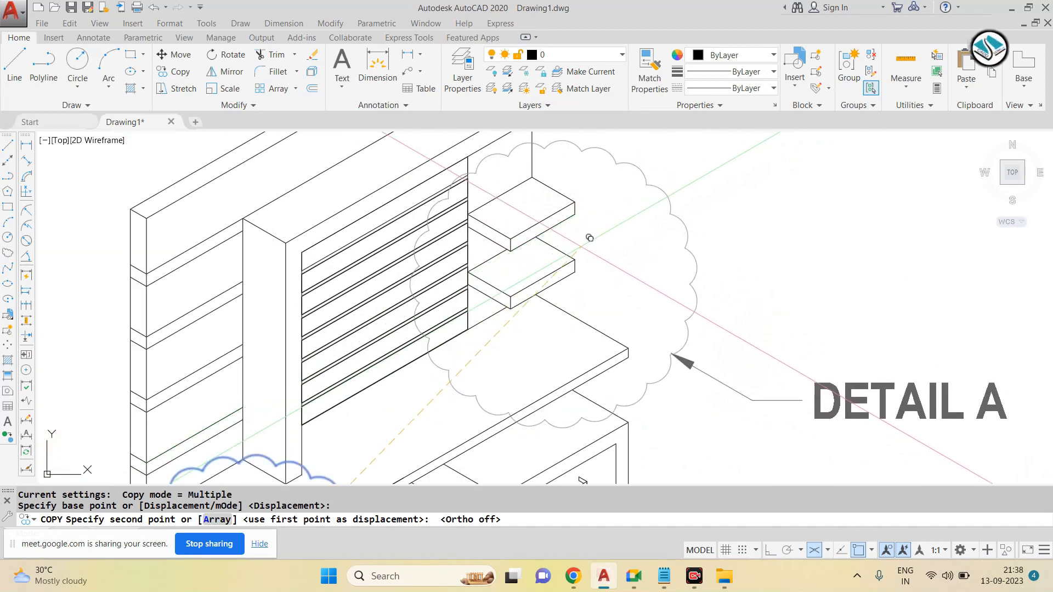
click(583, 217)
key(Escape)
Step: Scale down the copied cloud and leader about a point at the small shelves so the cloud fits closely around them
click(713, 258)
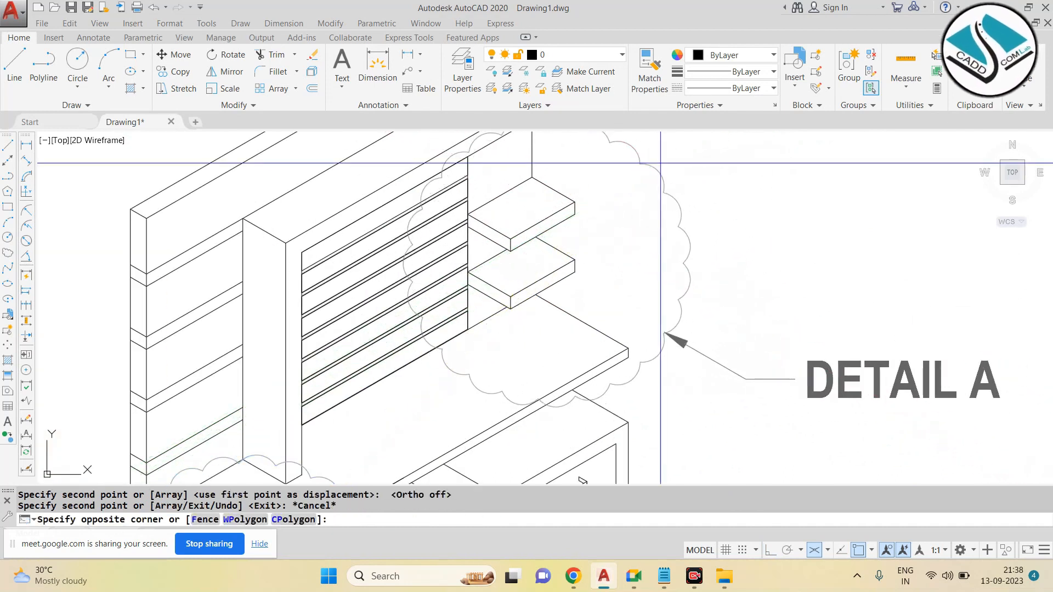
click(658, 258)
click(801, 299)
click(683, 389)
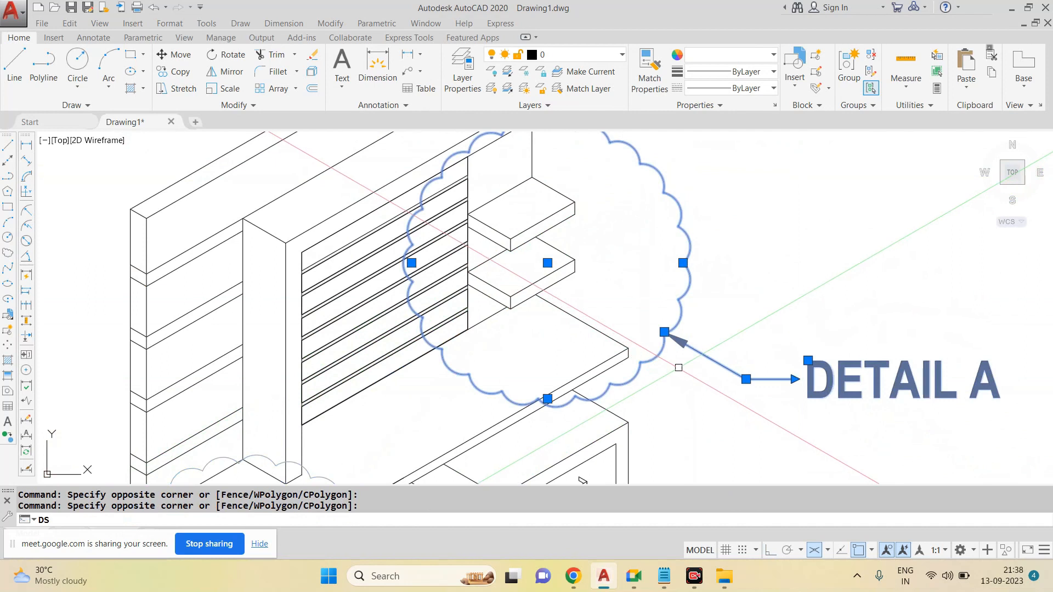
text(DS)
key(Return)
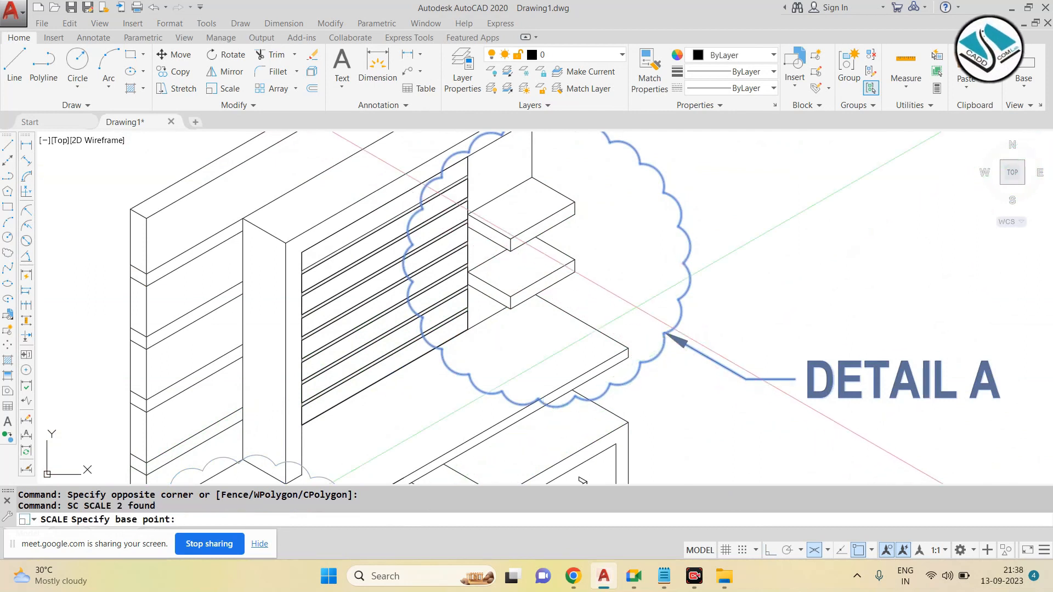
click(536, 235)
key(Escape)
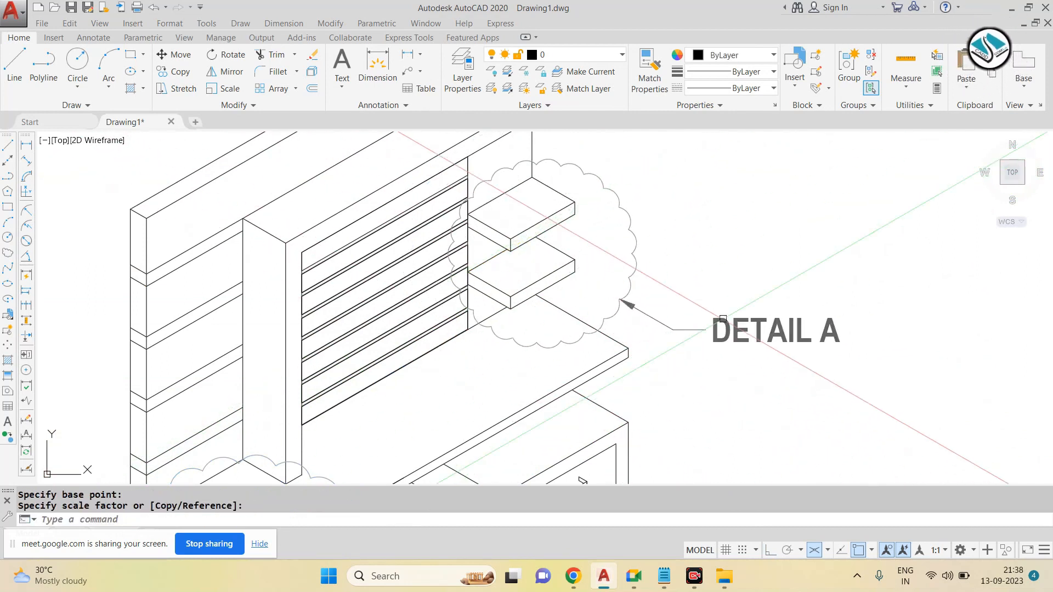
Step: Change the label of the leader beside the two small shelves to DETAIL B
click(798, 326)
key(Escape)
double_click(801, 335)
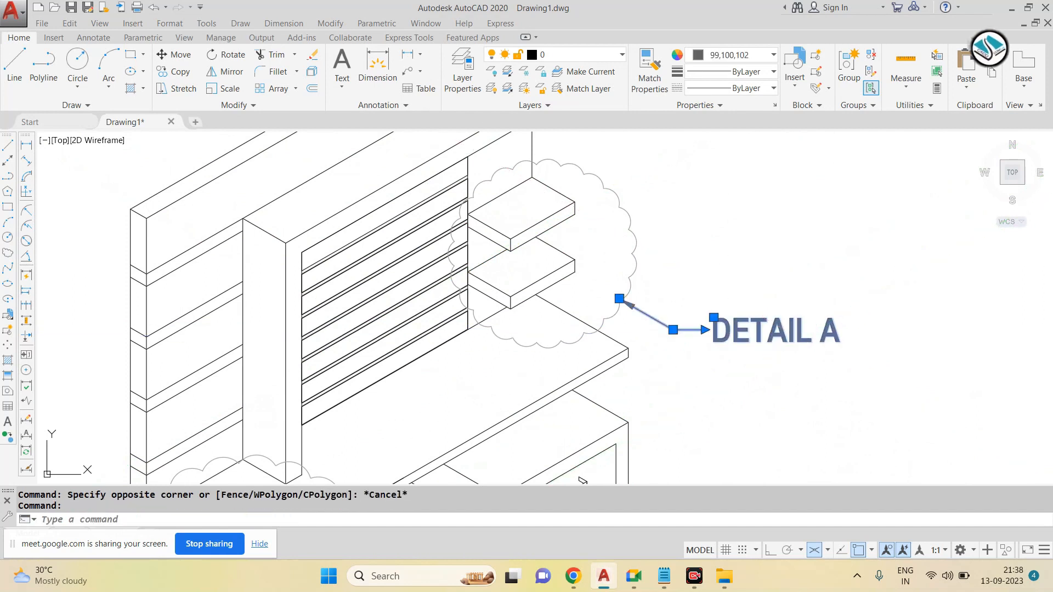
text(B)
key(Escape)
scroll(647, 230, down, 3)
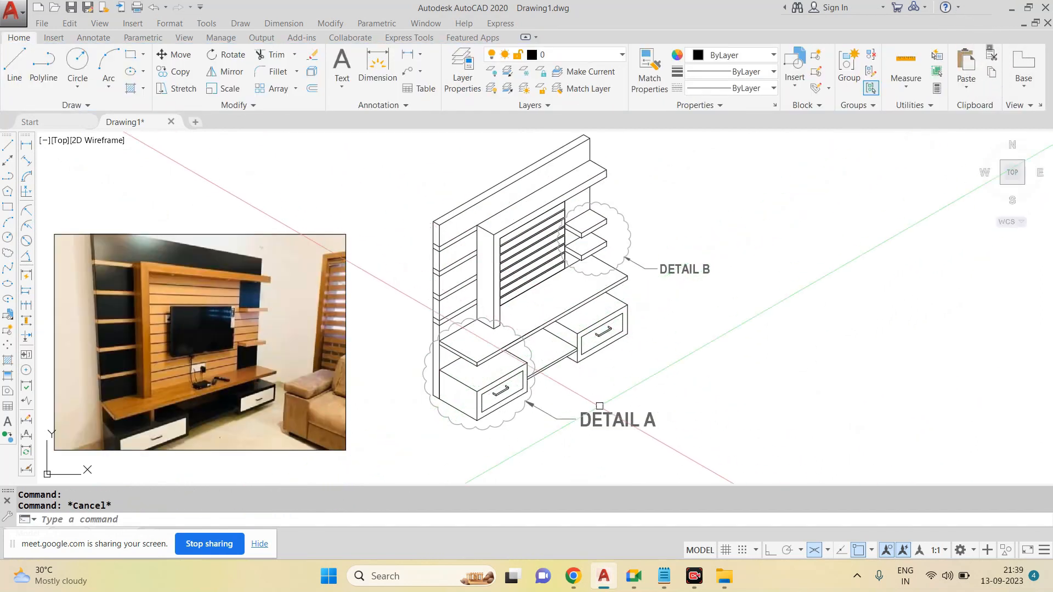
Step: Copy the drawer's revision cloud and its DETAIL A leader horizontally into the empty space beside the TV unit
click(543, 411)
text(co)
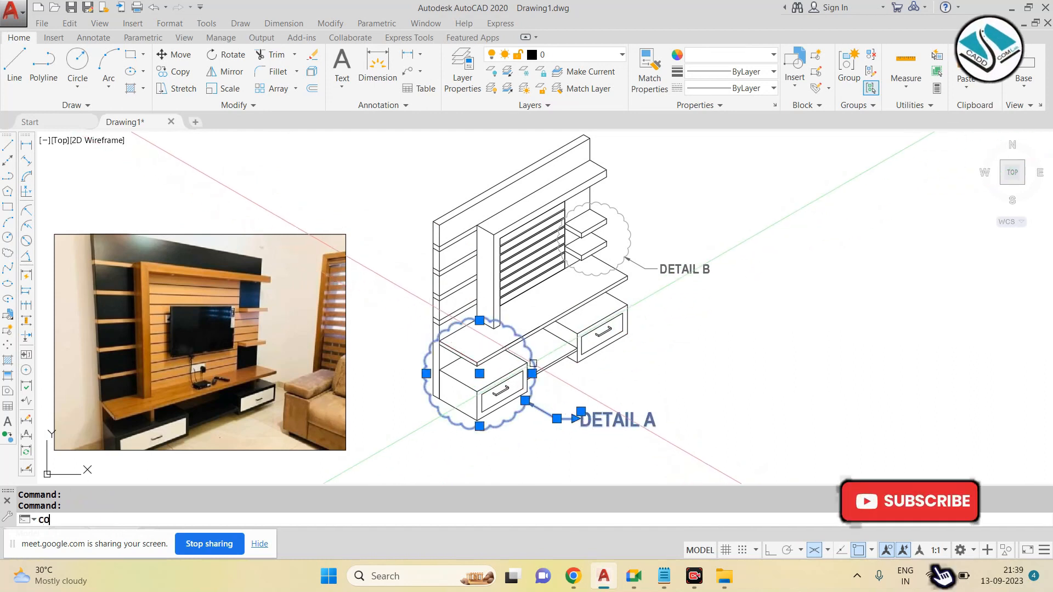
key(Return)
click(533, 363)
middle_drag(792, 340, 608, 298)
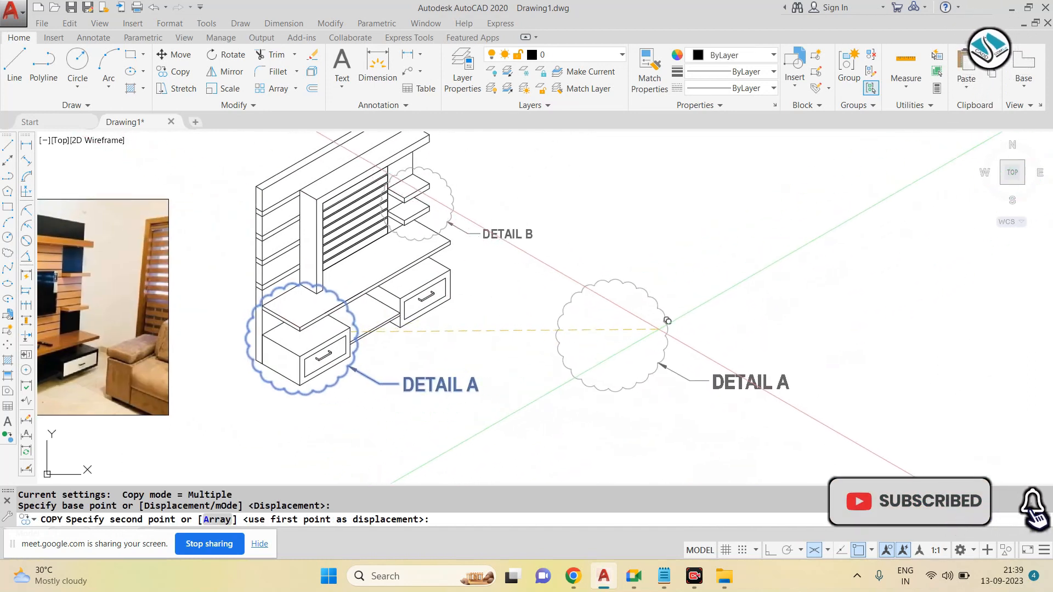
click(666, 321)
key(Escape)
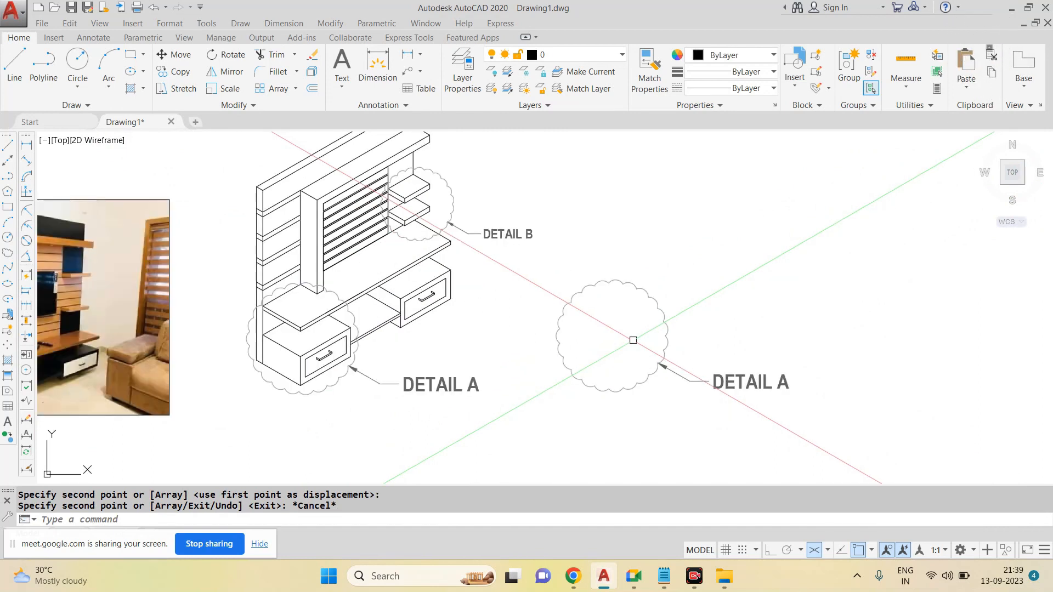
key(Escape)
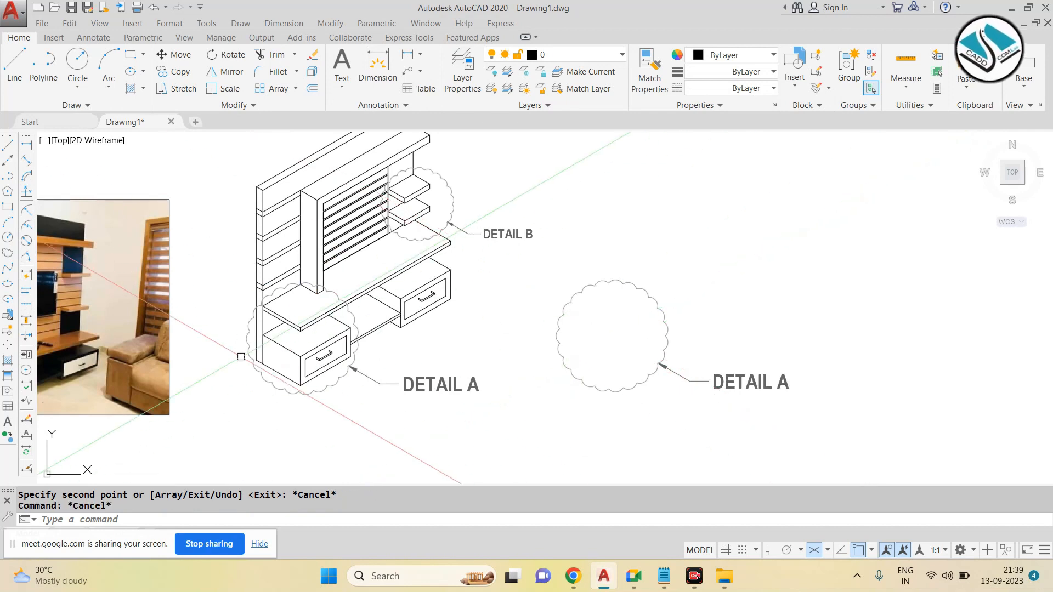
Step: Copy the drawer box's edges and inset front rectangle, without the handle, from the TV unit into the separate DETAIL A cloud
scroll(248, 352, up, 2)
click(294, 313)
click(294, 338)
scroll(291, 382, up, 2)
click(295, 386)
click(418, 349)
click(430, 330)
click(435, 303)
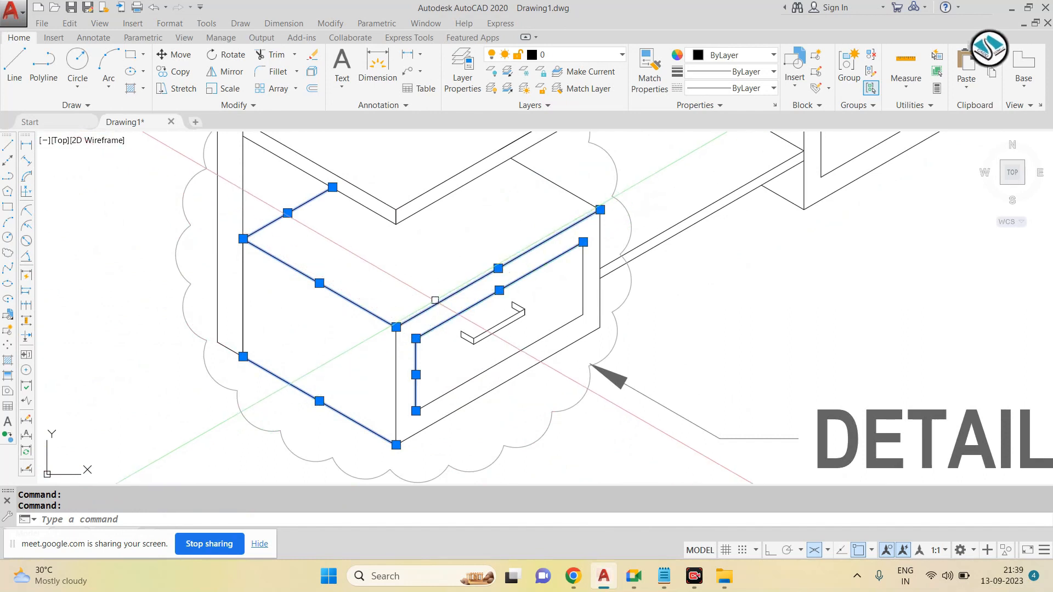
click(578, 280)
click(603, 260)
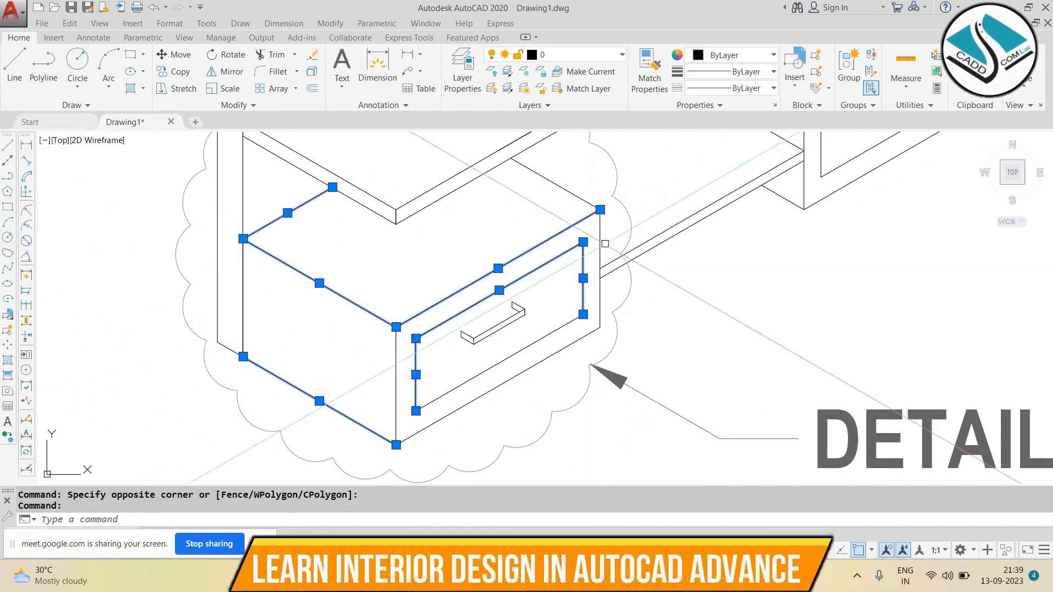
click(555, 331)
click(557, 348)
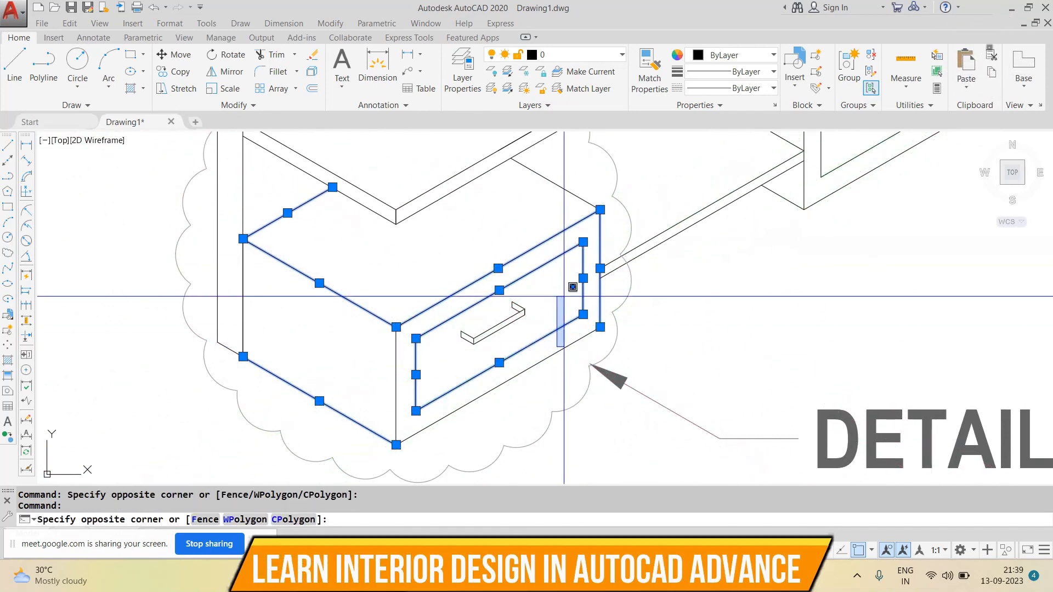
click(568, 197)
click(571, 193)
click(563, 347)
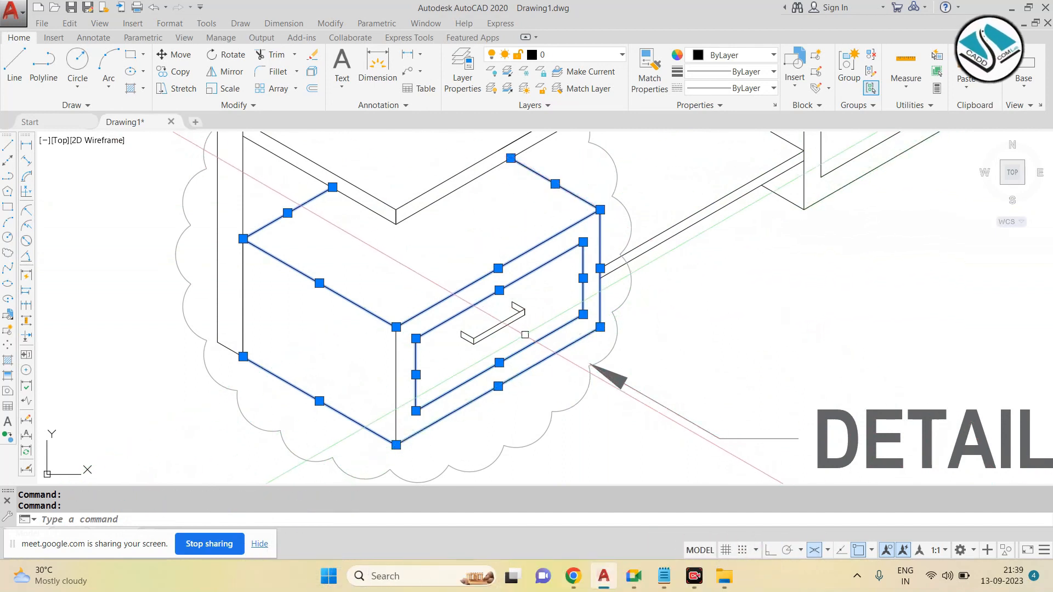
click(400, 348)
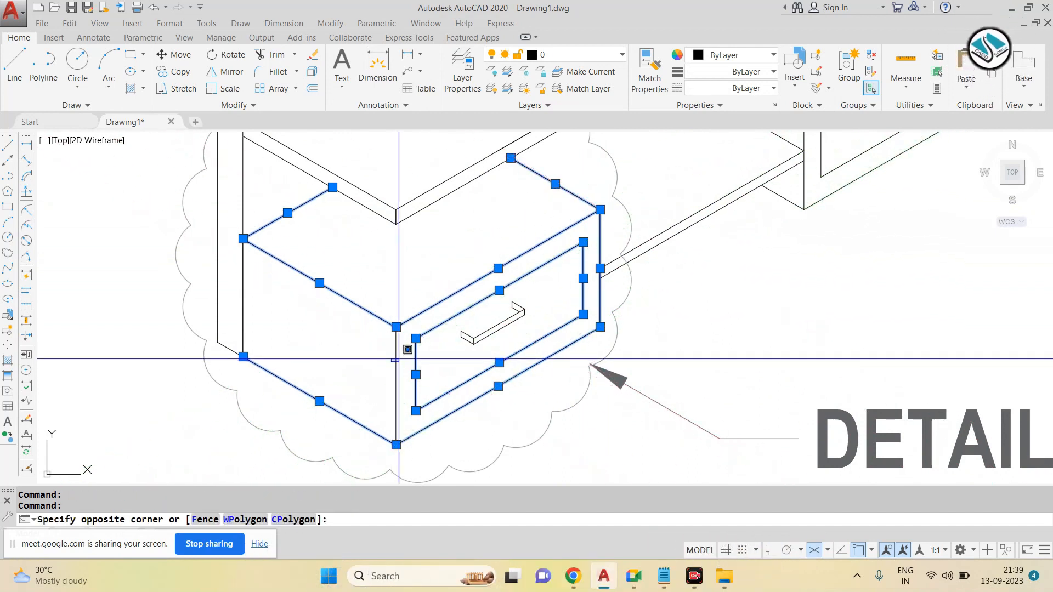
click(397, 360)
click(243, 299)
text(c)
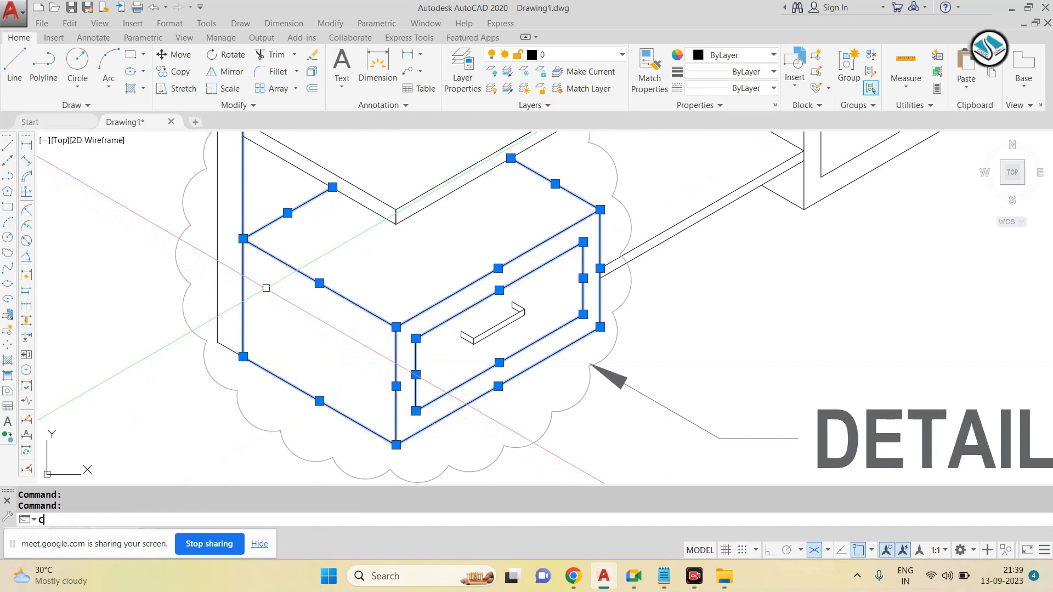
text(o)
key(Return)
click(483, 235)
scroll(391, 245, down, 6)
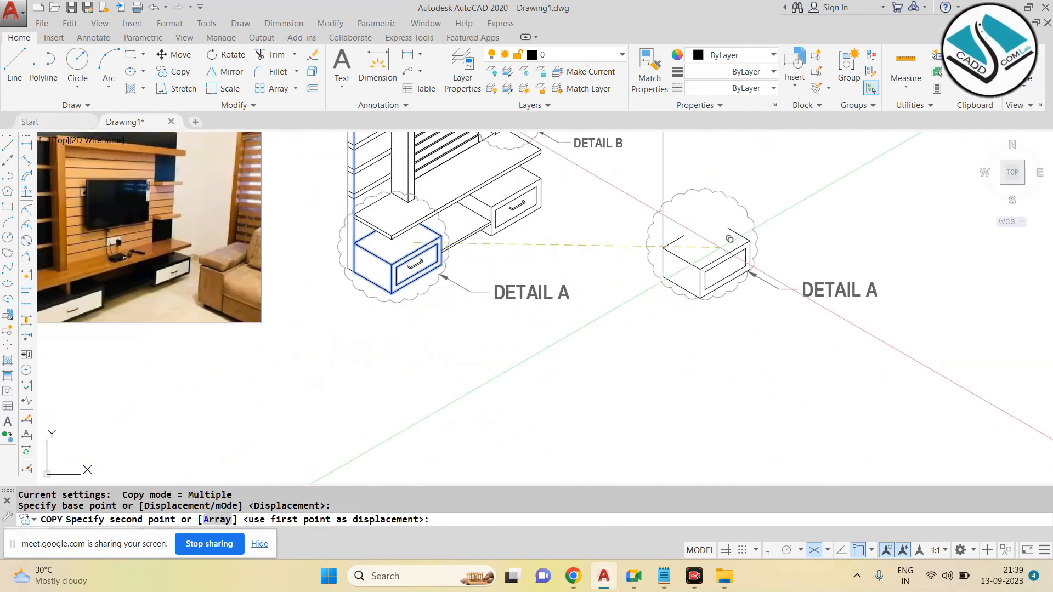
scroll(721, 248, up, 5)
click(716, 216)
middle_drag(676, 190, 665, 242)
key(Escape)
key(Escape)
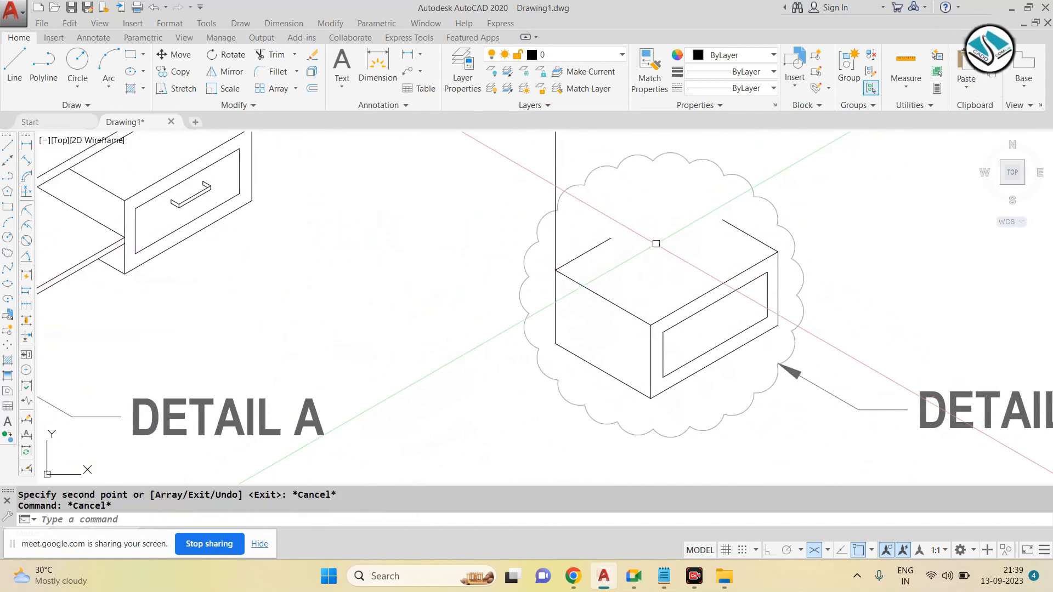
Step: Extend the two open rear edges of the copied drawer box's top face so they meet at the back corner
text(EX)
key(Return)
key(Return)
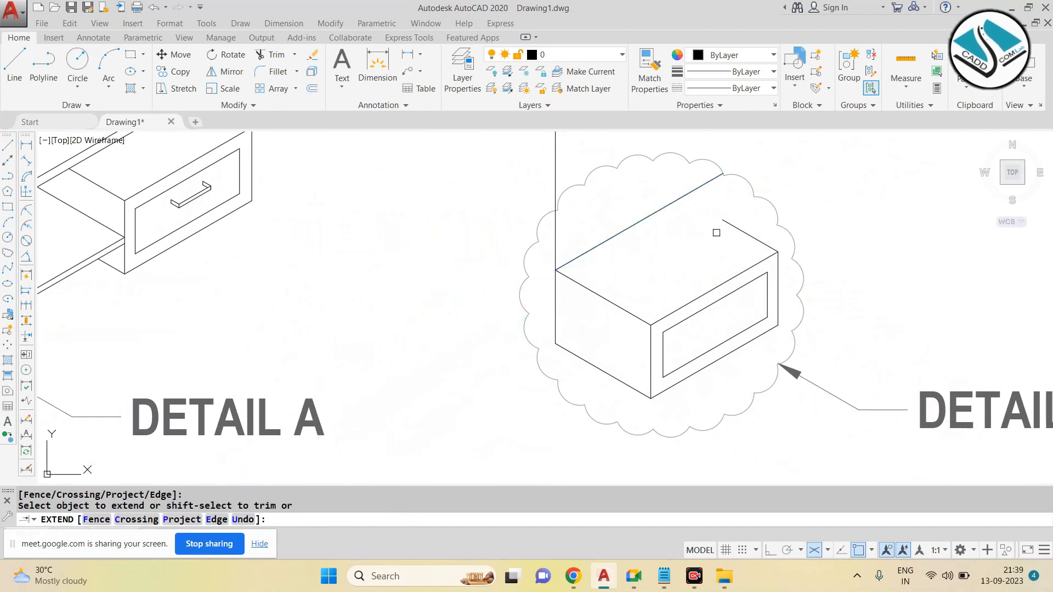
shift+click(727, 226)
key(Escape)
Step: Trim the overlong vertical line at the drawer box's top corner and erase the leftover segment above the box
text(tr)
key(Return)
key(Return)
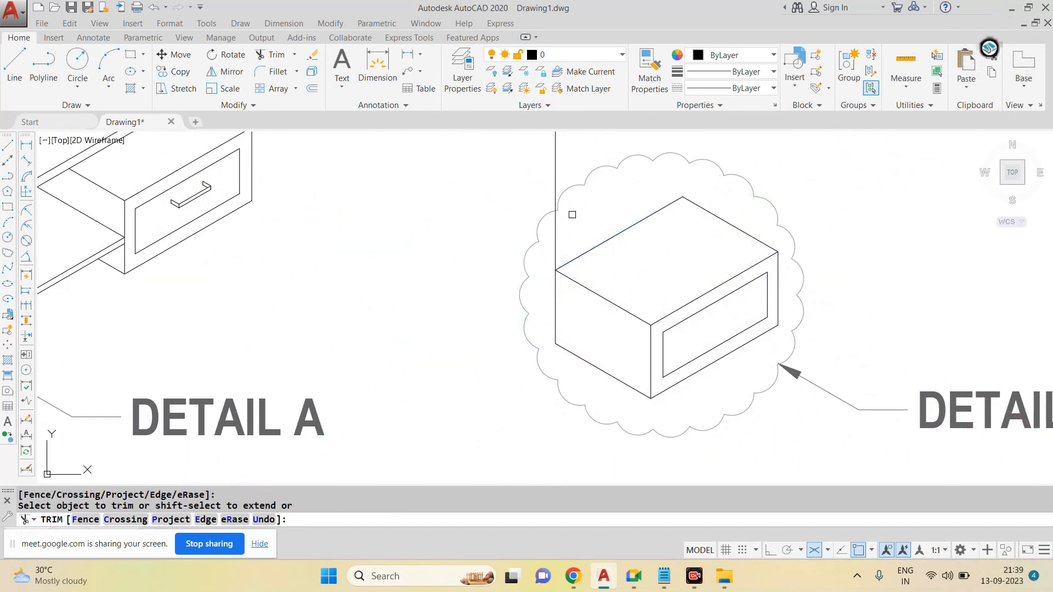
key(Escape)
click(569, 167)
click(495, 179)
text(e)
key(Return)
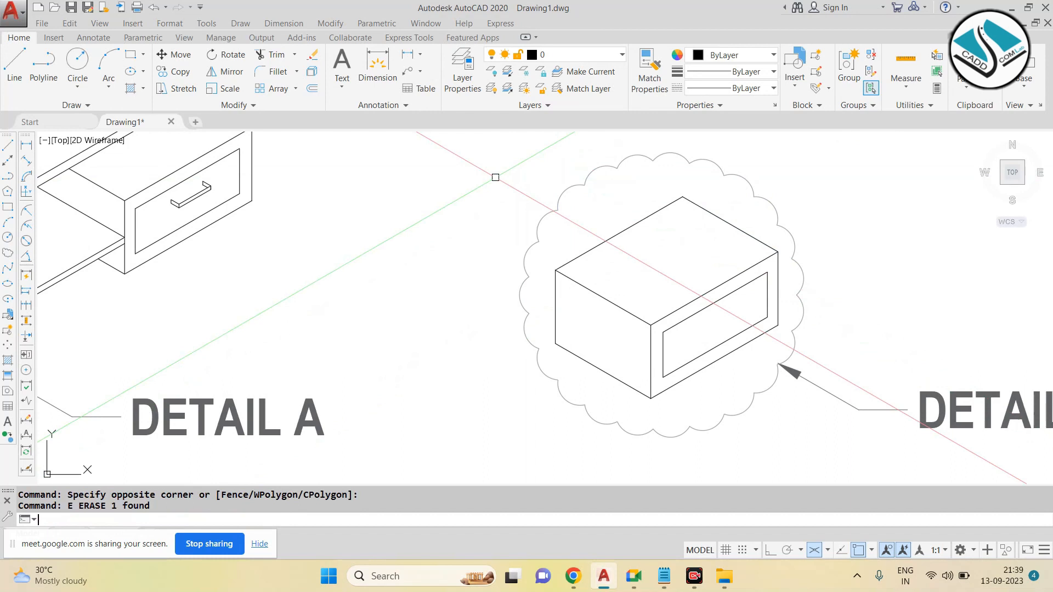
scroll(496, 184, down, 2)
key(Escape)
scroll(641, 276, up, 2)
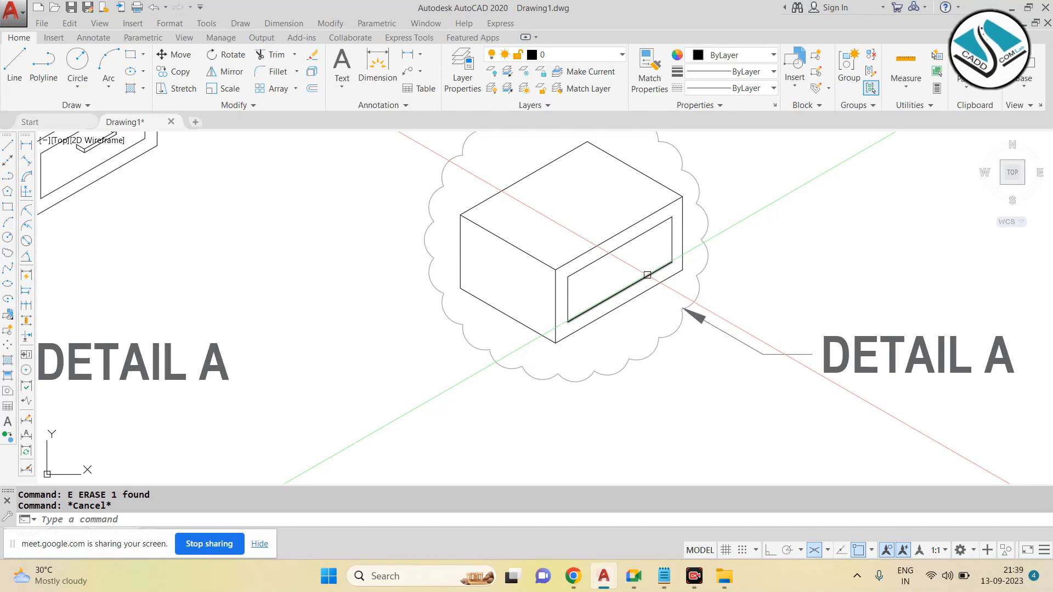
key(Escape)
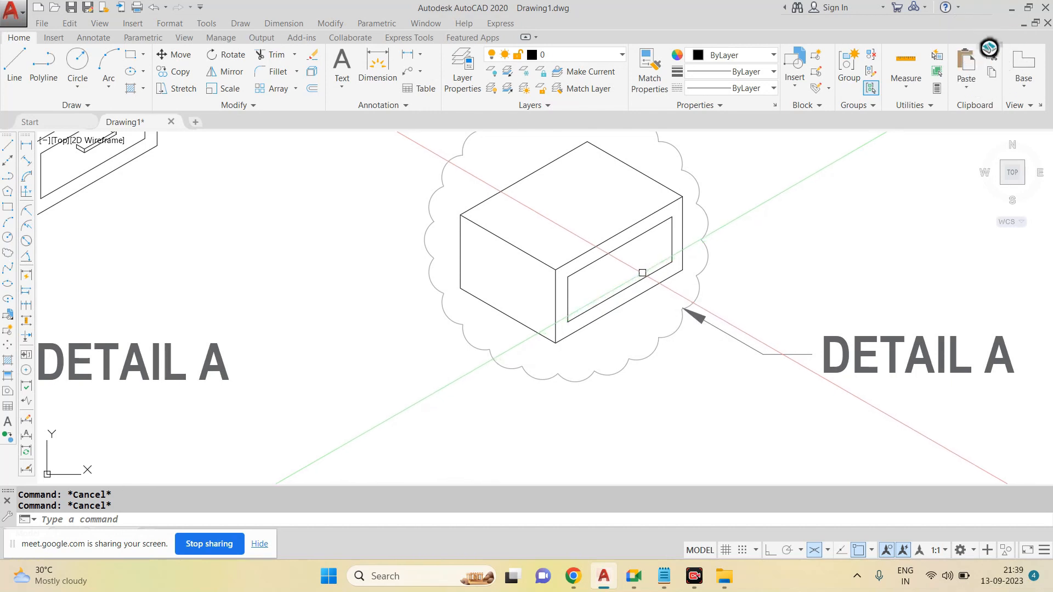
text(l)
key(Return)
scroll(558, 276, up, 2)
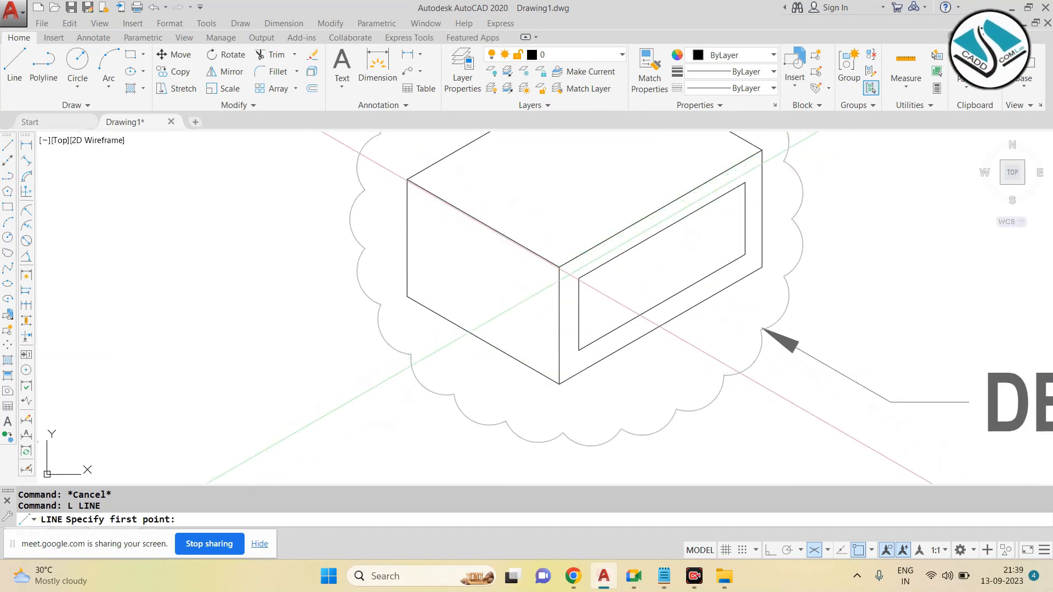
scroll(578, 278, down, 2)
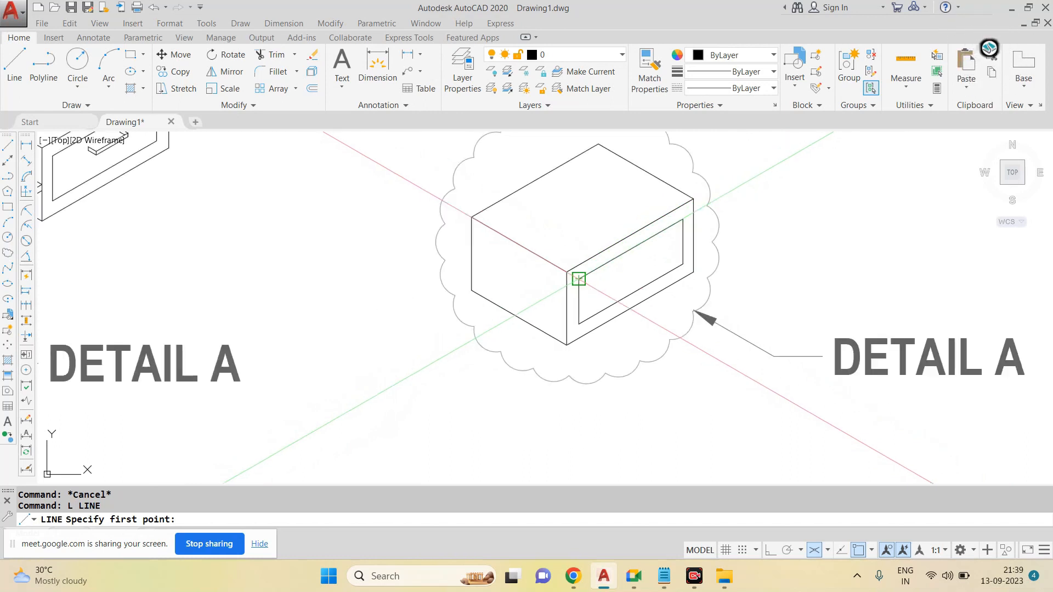
scroll(578, 278, up, 2)
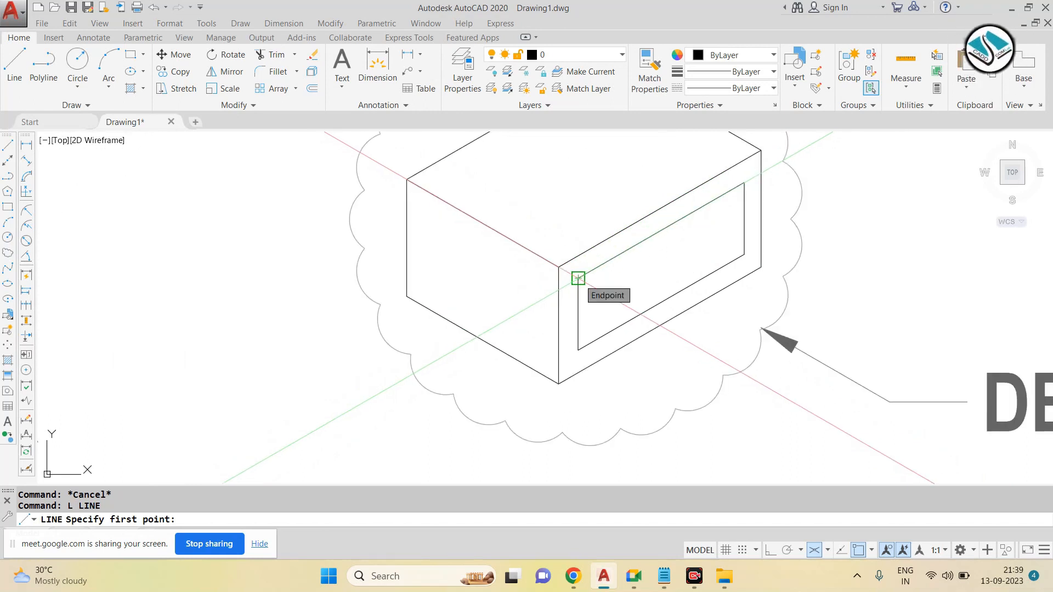
key(Escape)
Step: Erase the outer vertical edge and the lower edge of the copied drawer box's side face
click(407, 216)
text(E)
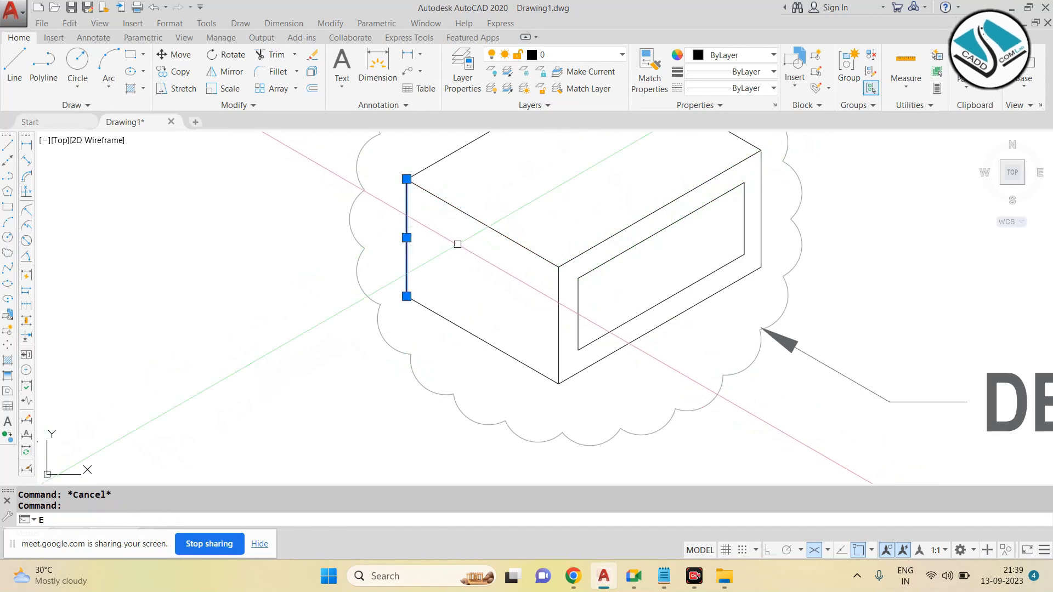
key(Return)
click(521, 362)
text(E)
key(Return)
Step: Erase the inset rectangle on the copied drawer's front face and the box's front corner vertical edge
click(637, 315)
text(E)
key(Return)
click(647, 324)
key(Escape)
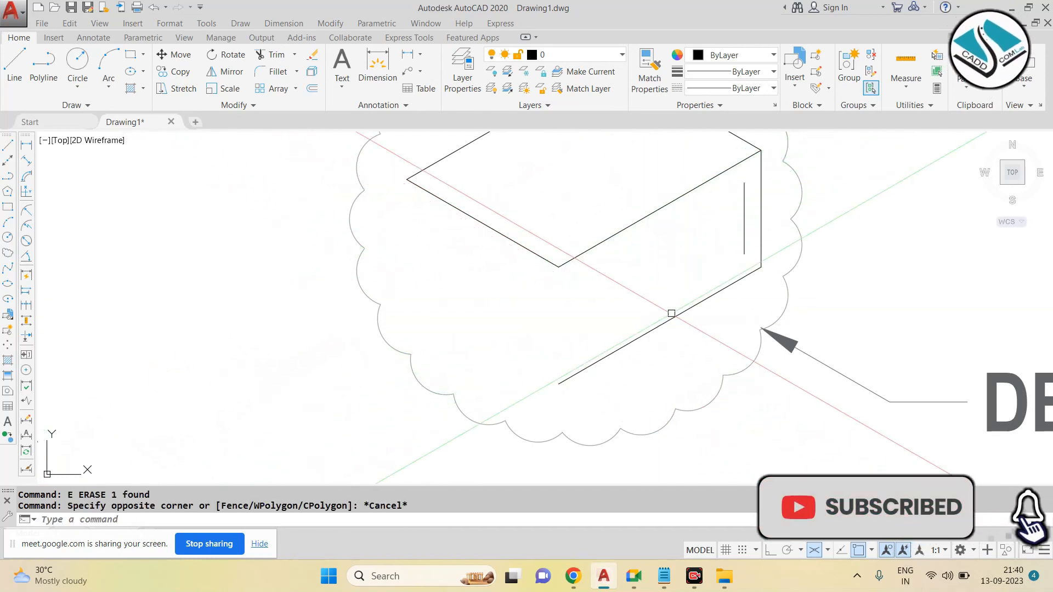
text(E)
key(Return)
click(744, 218)
key(Return)
text(E)
key(Return)
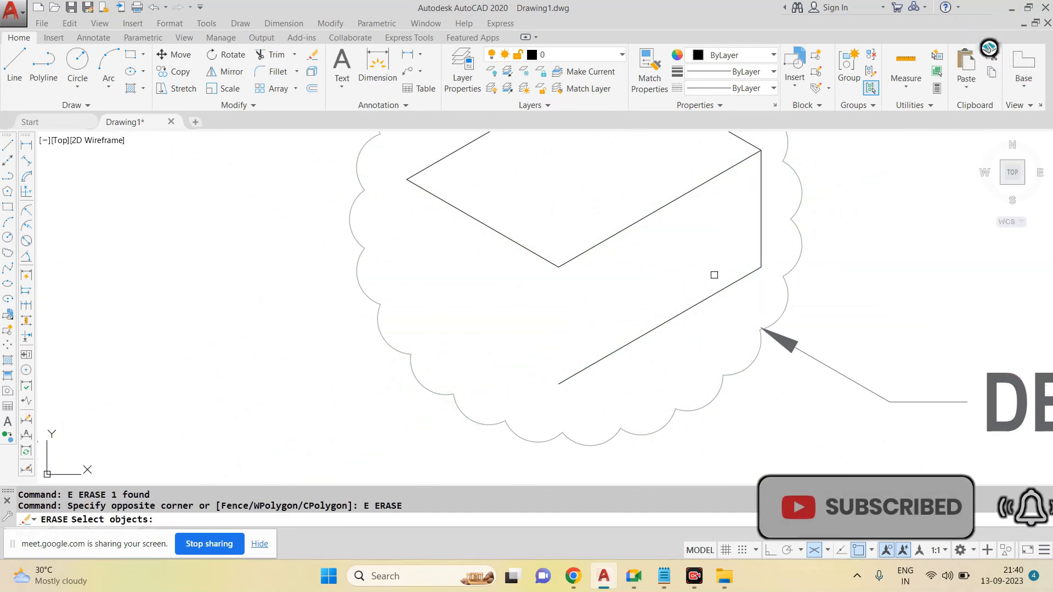
key(Escape)
Step: Erase the remaining vertical and lower edges of the front face, keeping only the box's top face outline
click(729, 273)
text(E)
key(Return)
key(Escape)
click(761, 224)
key(e)
key(Return)
click(726, 286)
key(e)
key(Return)
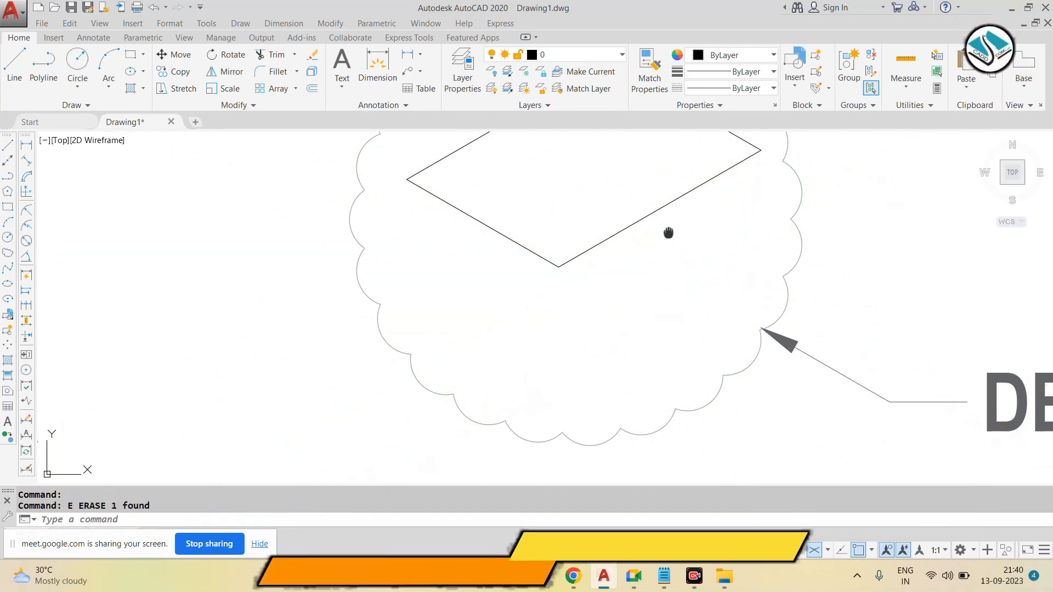
Step: Try to copy the four-line top face outline downward by a distance of 2
middle_drag(668, 232, 654, 282)
click(684, 153)
click(463, 305)
text(co)
key(Return)
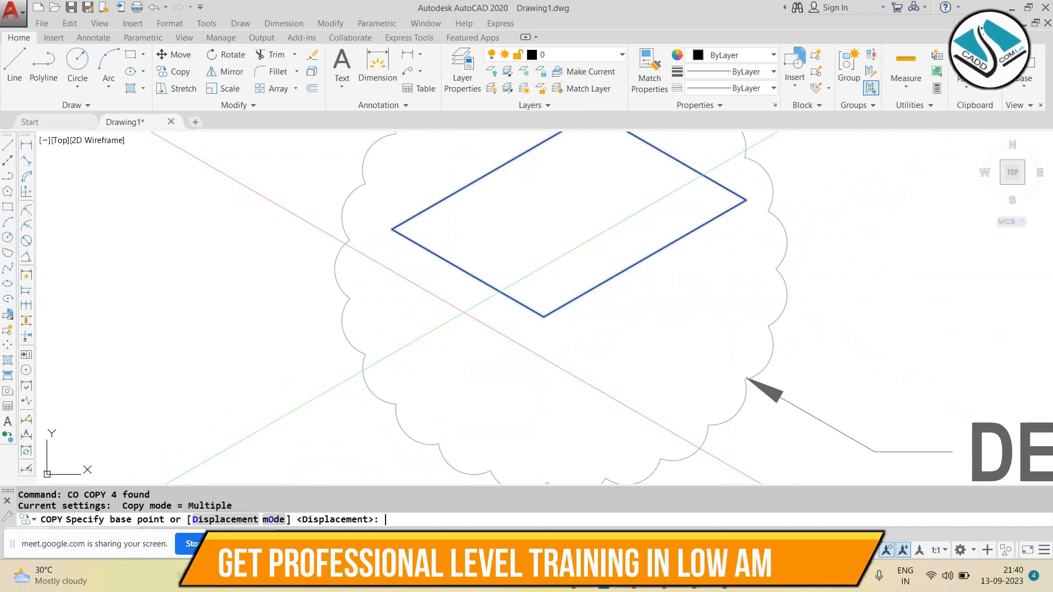
click(549, 273)
text(2)
key(Return)
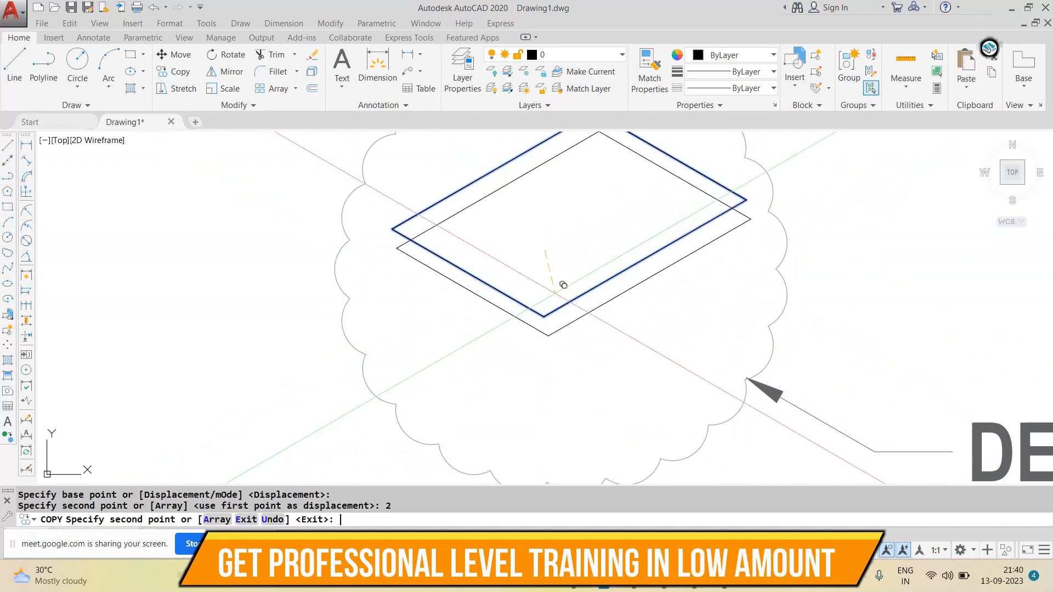
key(Escape)
text(l)
key(Return)
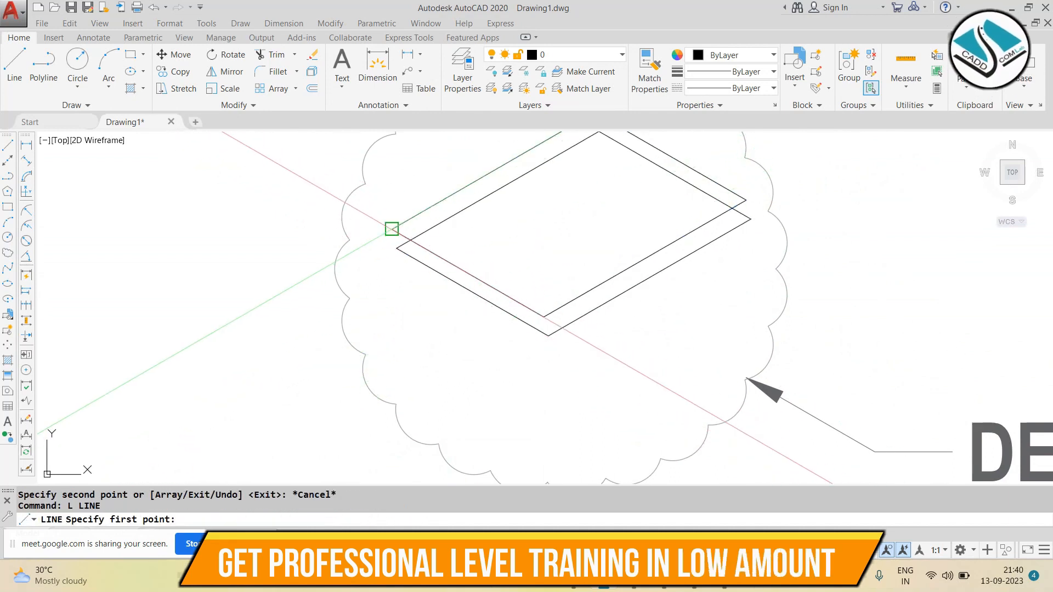
click(391, 229)
scroll(396, 248, up, 4)
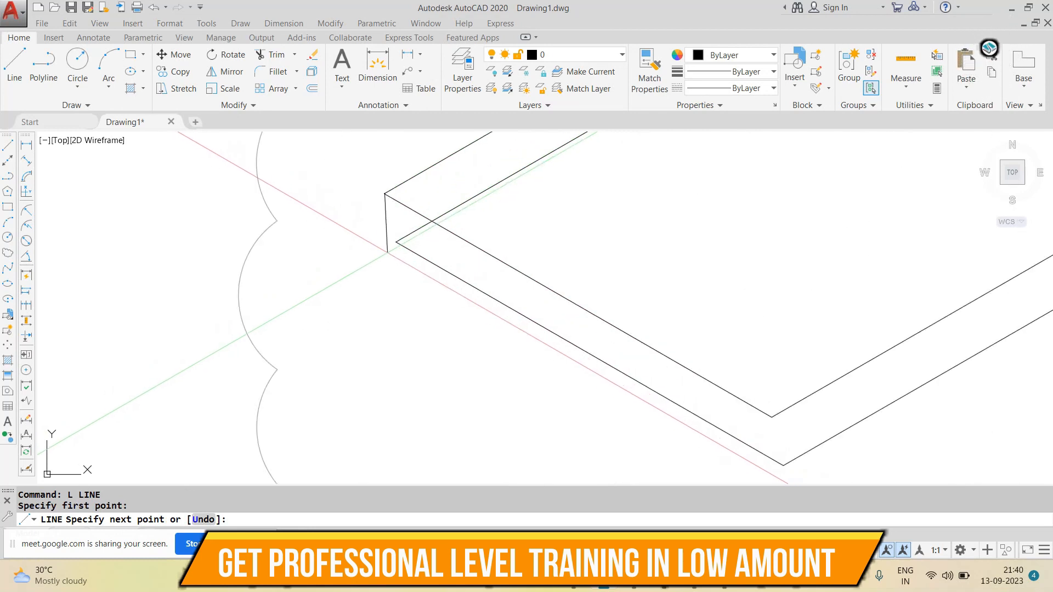
key(Escape)
key(Escape)
key(Return)
click(396, 242)
scroll(436, 311, down, 2)
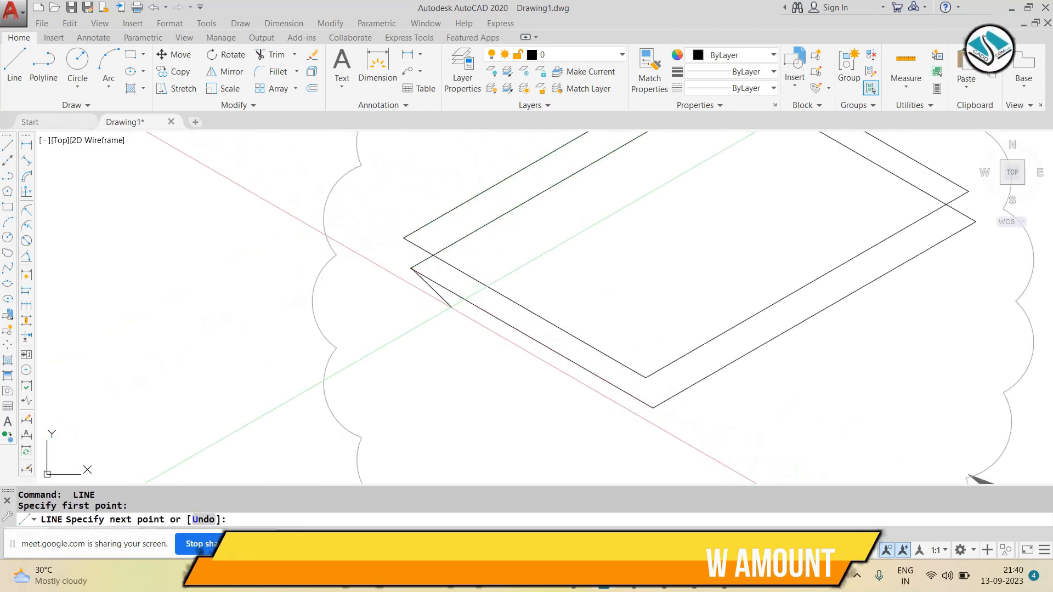
key(Escape)
key(Escape)
scroll(440, 238, down, 2)
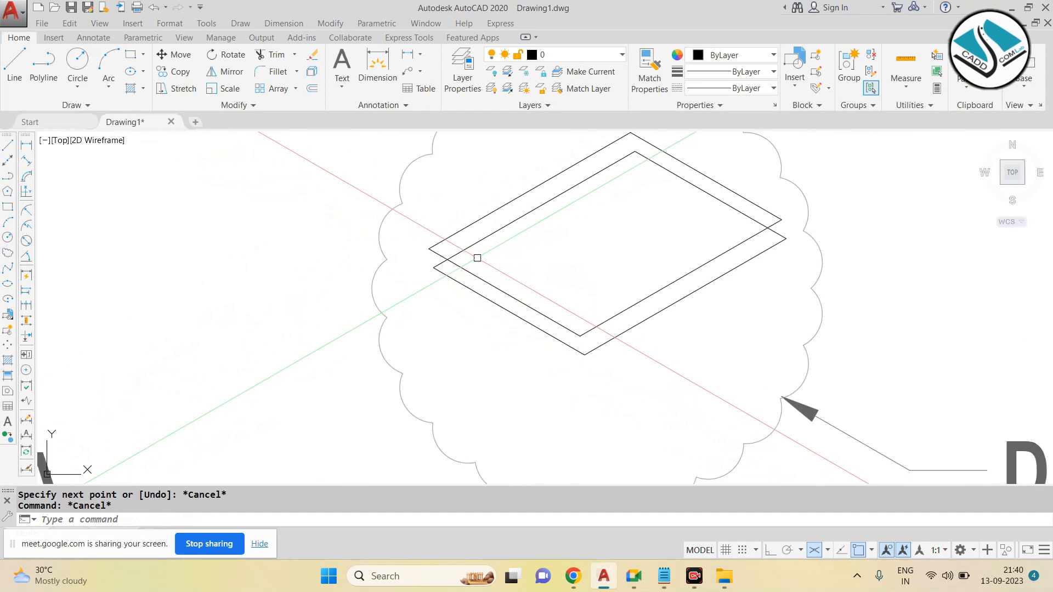
scroll(477, 257, down, 2)
scroll(535, 230, up, 1)
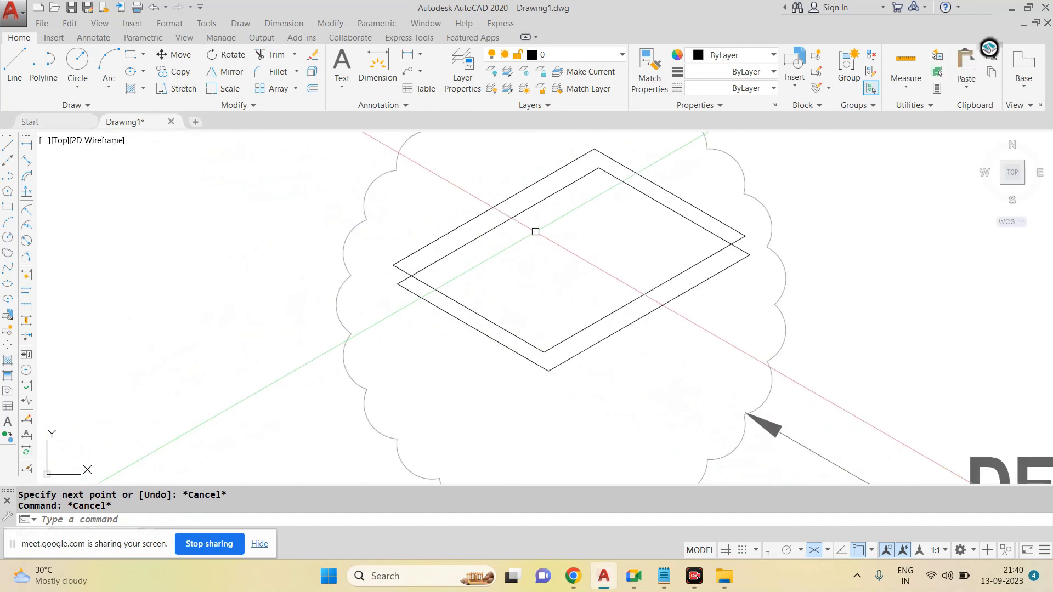
Step: Undo the copy of the top face outline
key(ctrl+z)
key(ctrl+z)
key(ctrl+z)
key(ctrl+z)
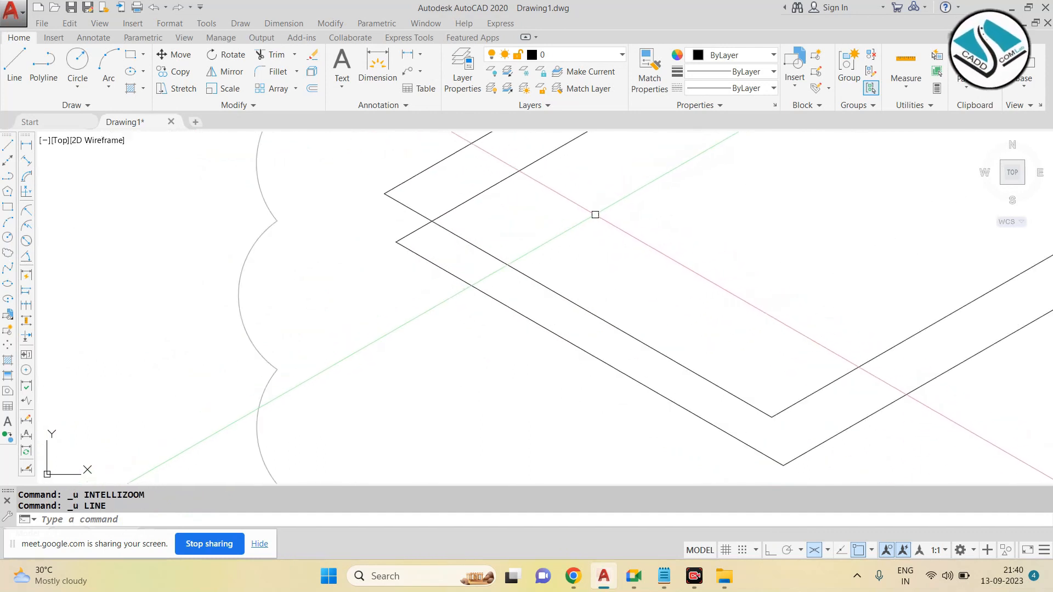
key(ctrl+z)
Step: Copy the four-line top face outline straight down by a distance of 2, using Ortho on the right isoplane
drag(640, 170, 383, 352)
text(co)
key(Return)
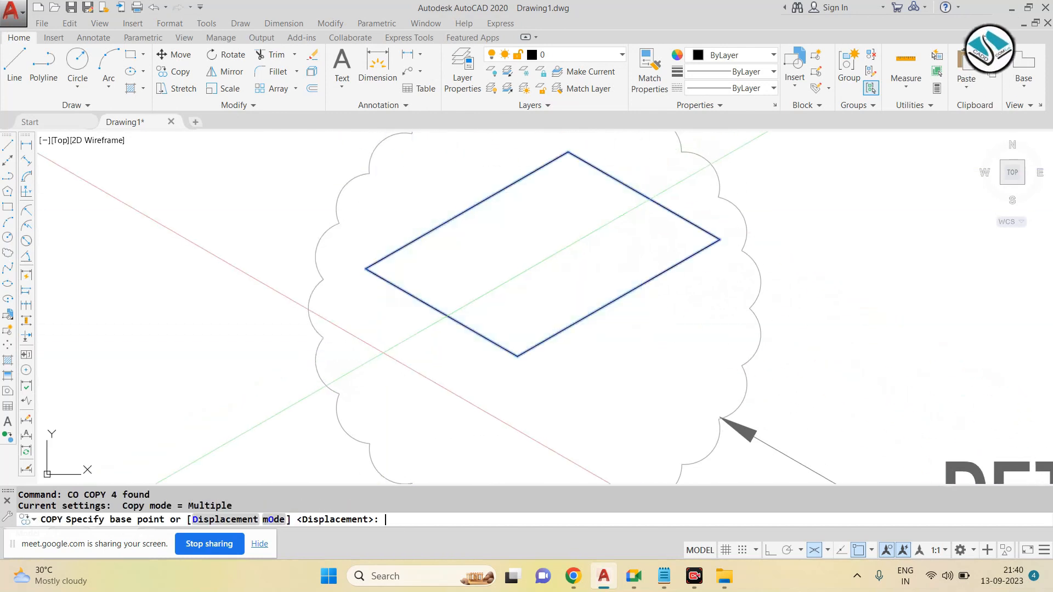
click(428, 257)
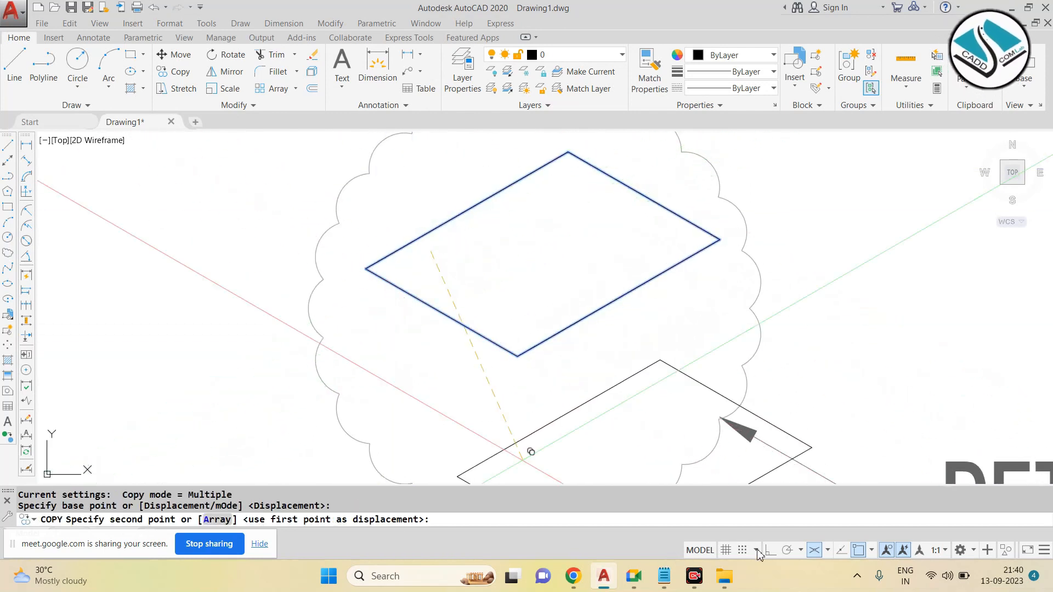
key(F5)
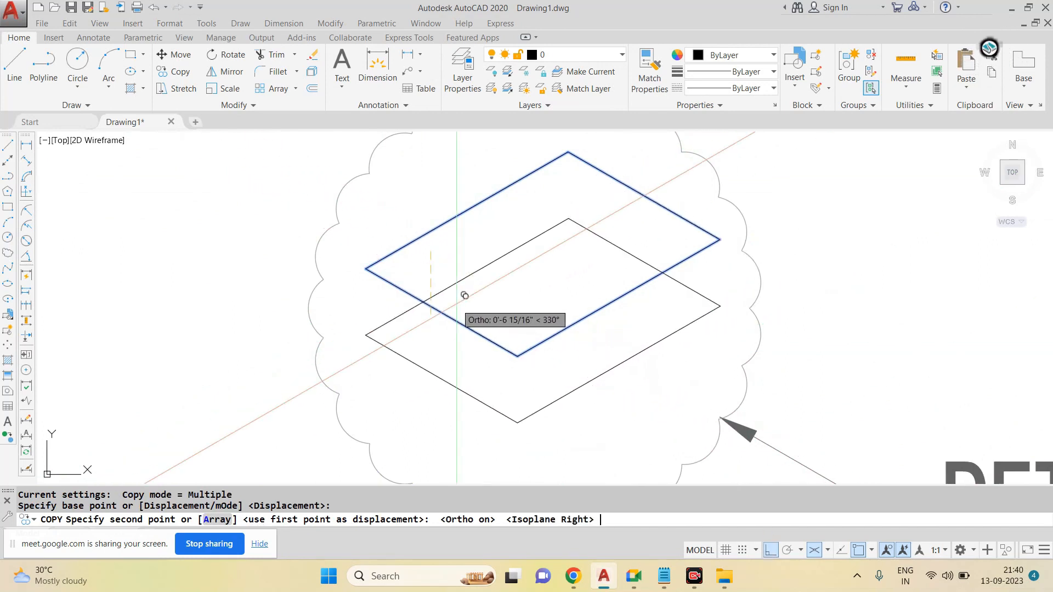
text(2)
key(Return)
key(Escape)
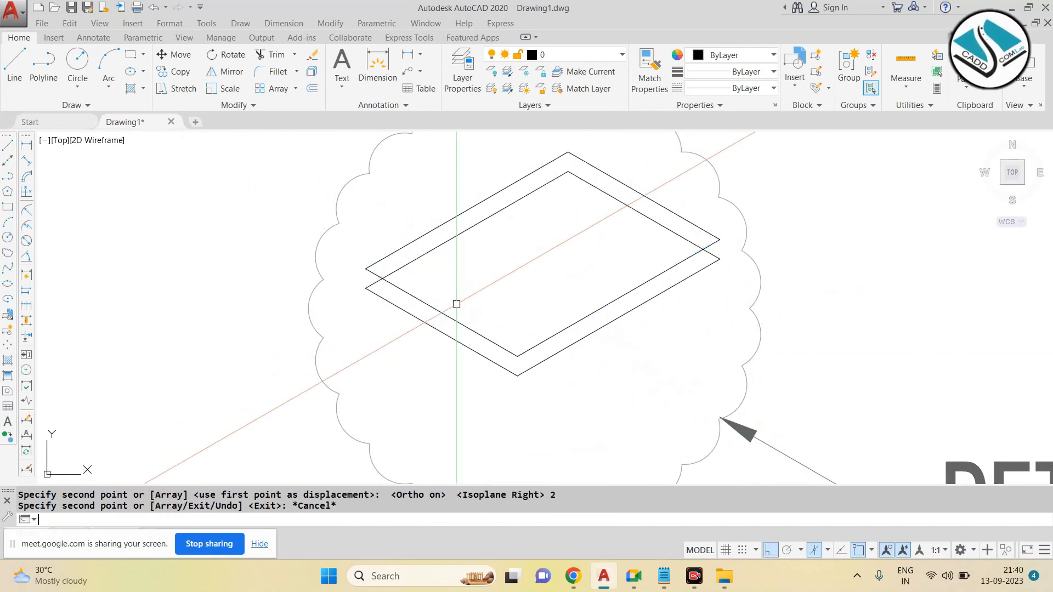
Step: Draw a vertical line joining the two outlines at their left corner
text(L)
key(Return)
scroll(350, 288, up, 2)
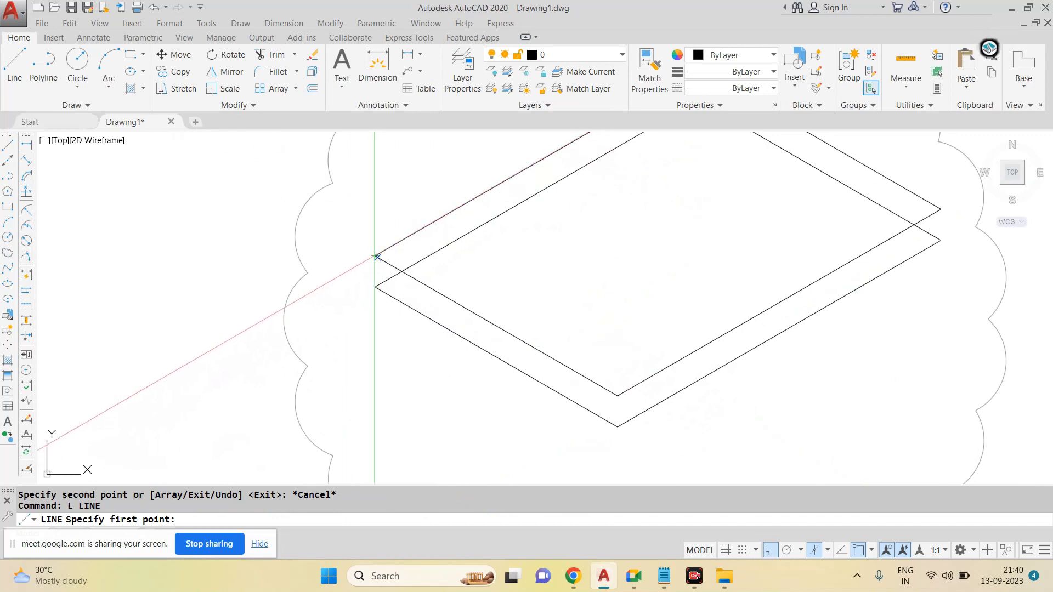
click(375, 256)
click(375, 286)
key(Escape)
Step: Draw a vertical line joining the two outlines at their front corner
key(Return)
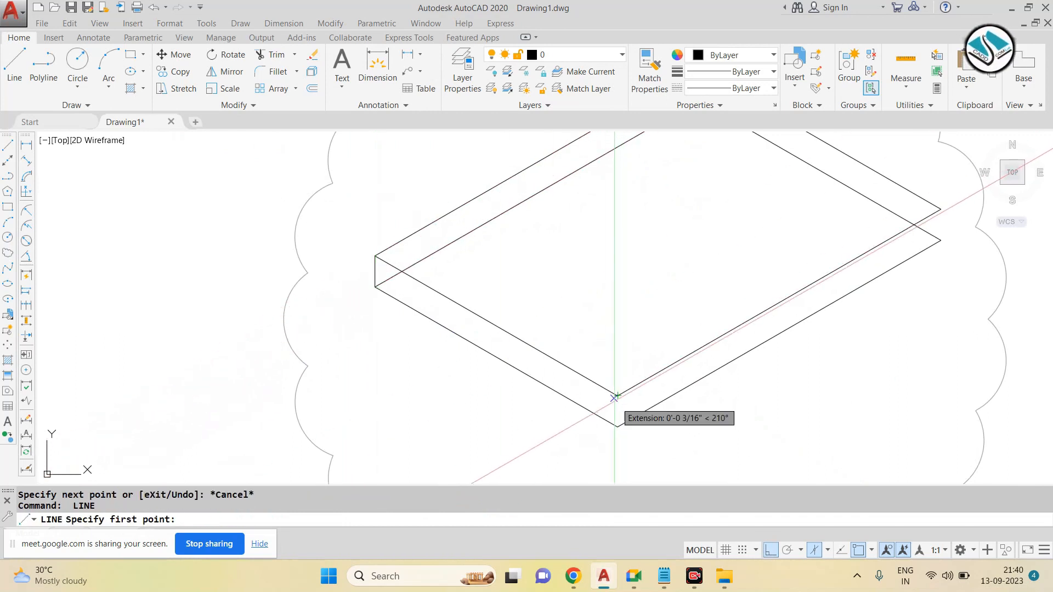
click(615, 396)
click(615, 425)
key(ctrl+z)
click(615, 425)
scroll(593, 373, down, 2)
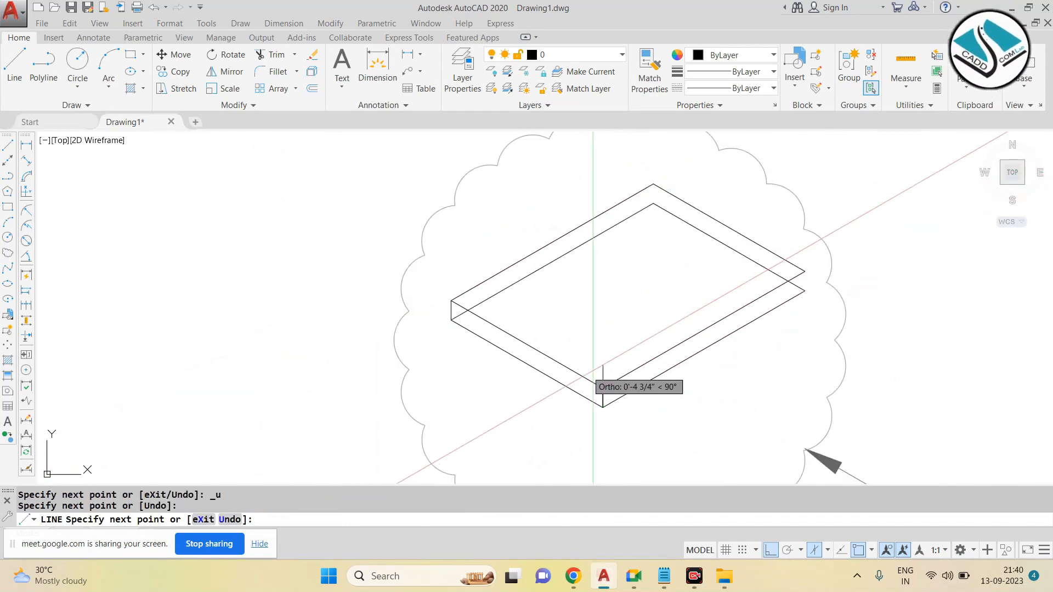
key(Escape)
Step: Draw a vertical line joining the two outlines at their right corner
key(Return)
scroll(807, 275, up, 4)
click(814, 269)
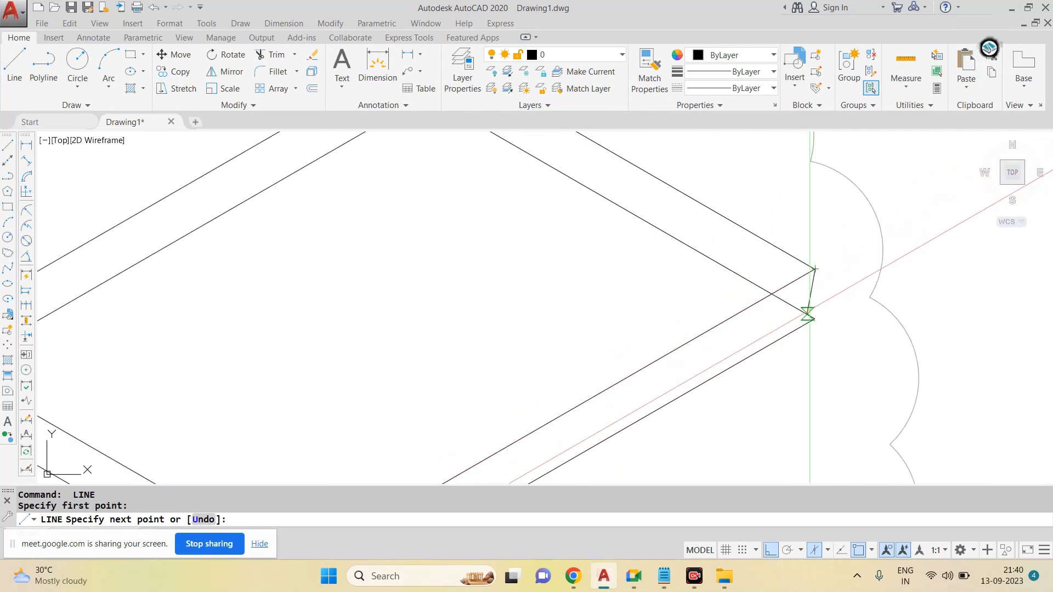
click(815, 318)
scroll(815, 319, down, 4)
key(Escape)
Step: Erase the lower outline's hidden back edges so the shape reads as a solid slab
key(Escape)
click(590, 267)
text(E)
key(Return)
scroll(671, 221, down, 3)
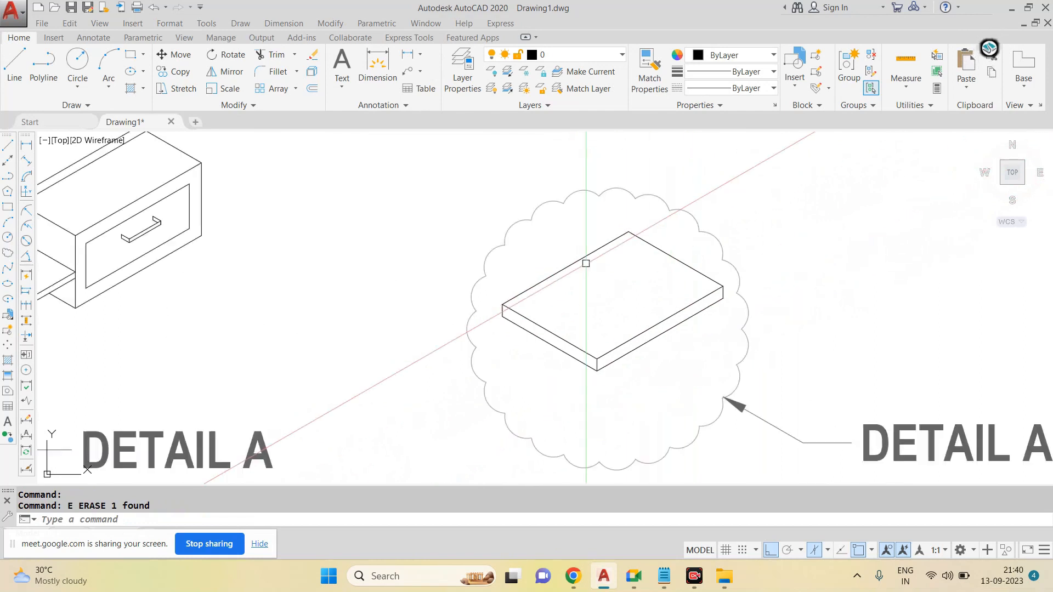
Step: Copy the complete slab straight down to form a second slab beneath it inside the detail cloud
click(663, 222)
click(483, 335)
click(450, 275)
click(481, 303)
click(668, 241)
click(700, 294)
text(co)
key(Return)
click(622, 266)
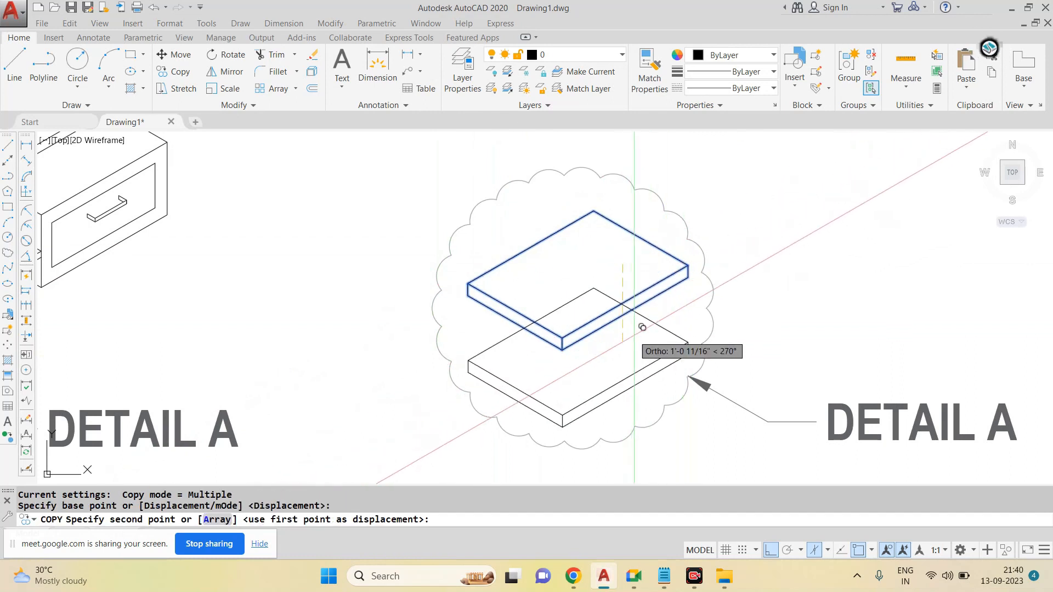
click(644, 349)
key(Escape)
Step: Trim the lower slab's back edges where the upper slab hides them
text(tr)
key(Return)
click(595, 295)
scroll(620, 306, up, 4)
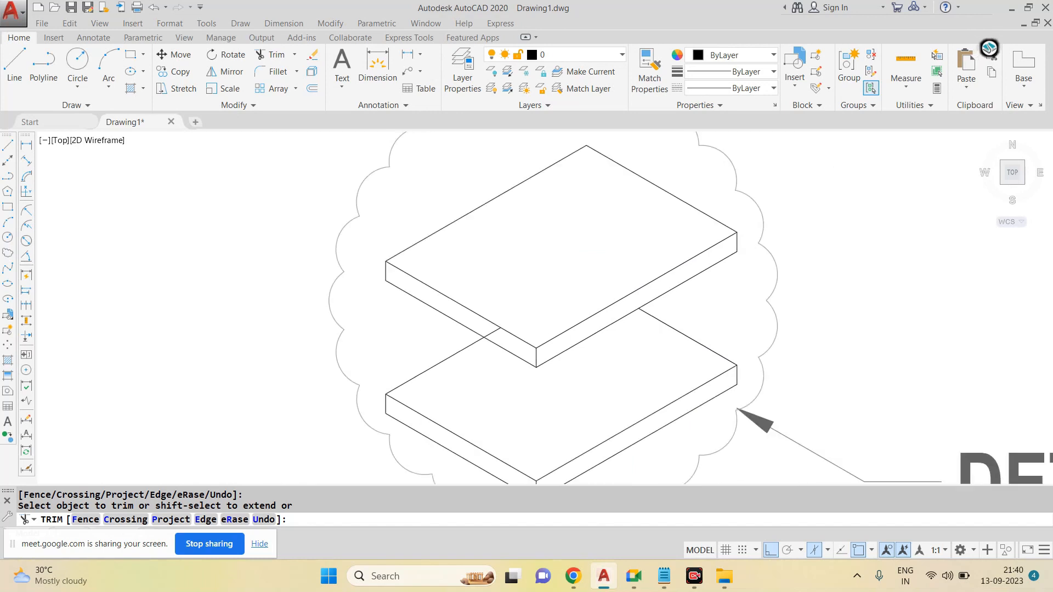
key(Escape)
Step: Add an aligned dimension along the upper slab's long back edge, placed just outside the edge
scroll(574, 351, down, 8)
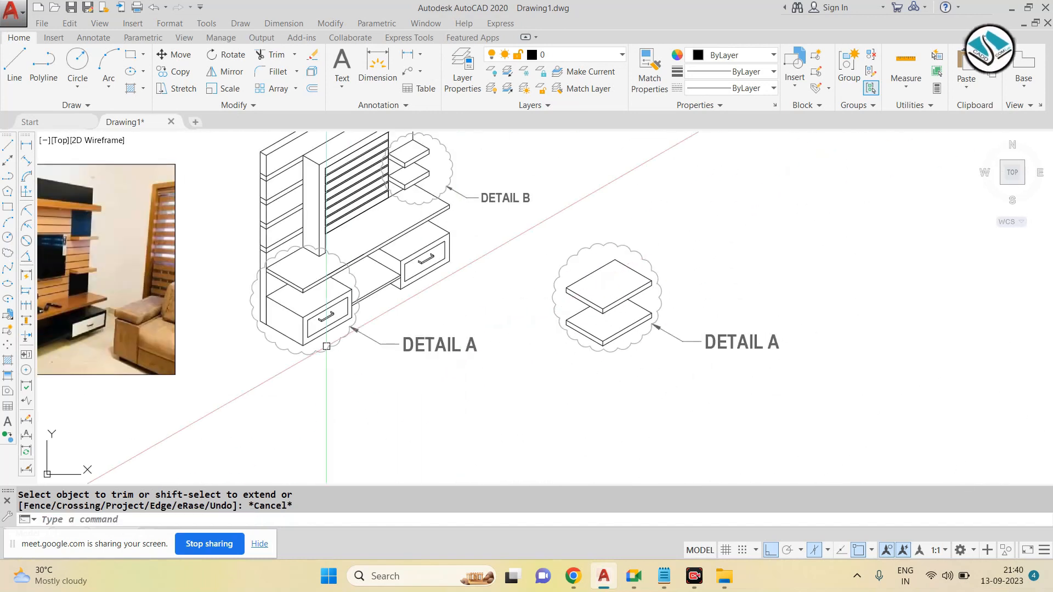
scroll(326, 346, up, 4)
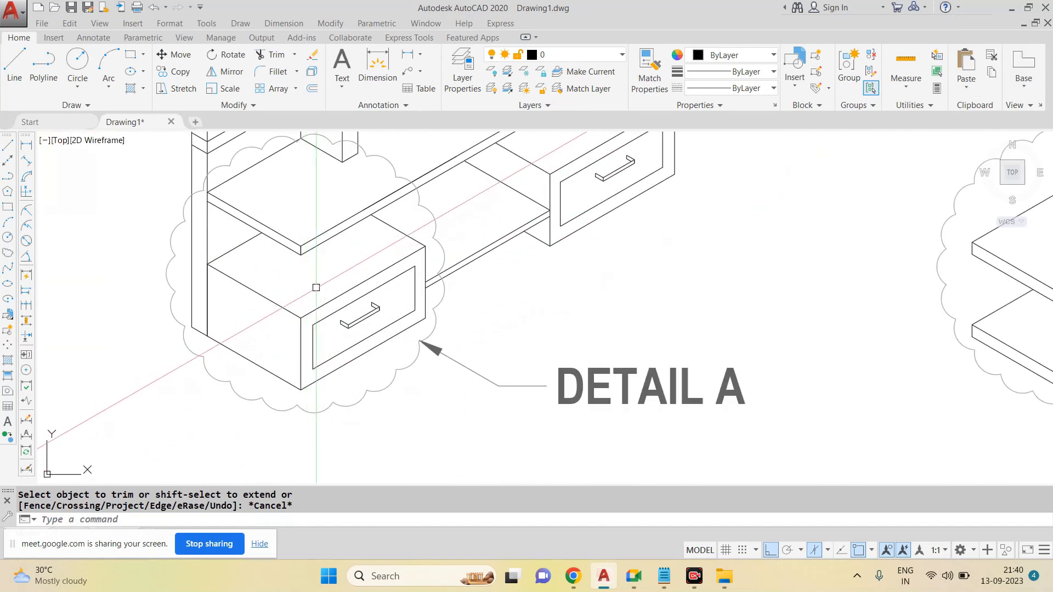
scroll(316, 288, down, 2)
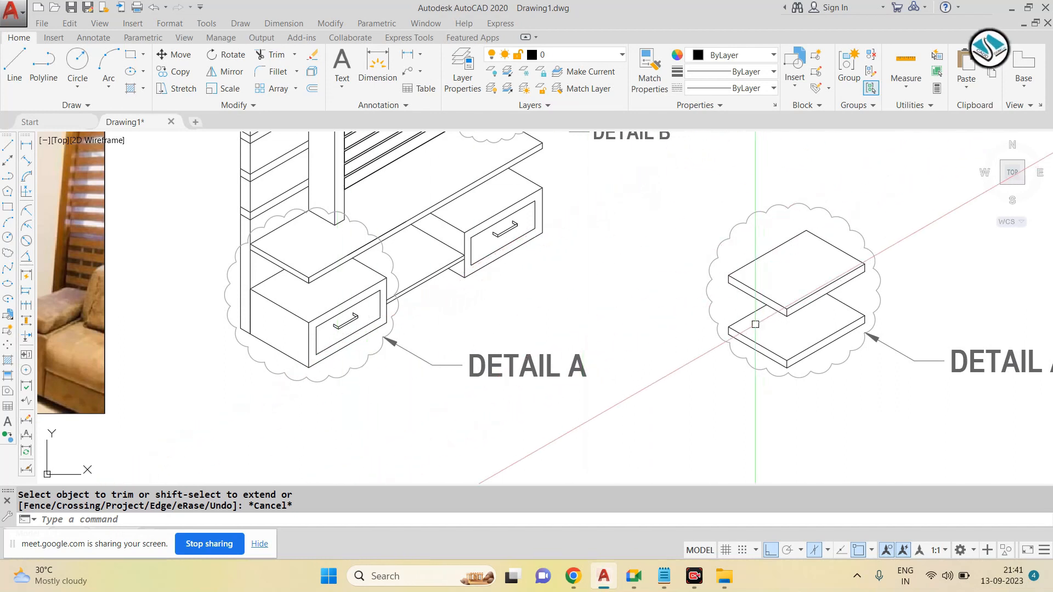
middle_drag(755, 324, 593, 315)
scroll(609, 264, up, 2)
click(284, 23)
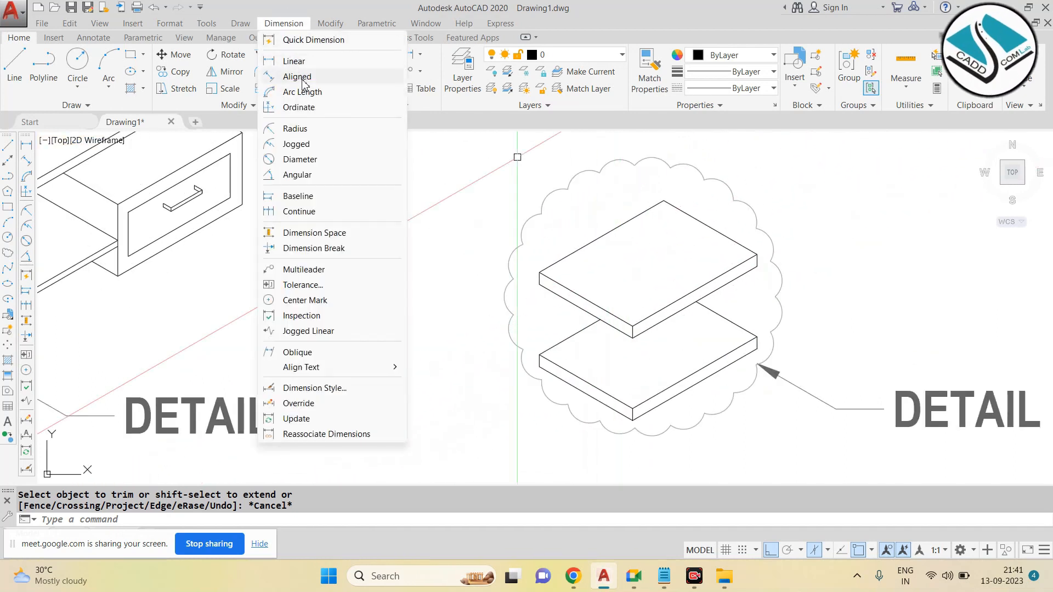
click(303, 82)
scroll(618, 264, up, 5)
click(428, 281)
middle_drag(713, 138, 691, 191)
click(714, 154)
click(610, 177)
scroll(593, 207, down, 5)
scroll(583, 215, up, 2)
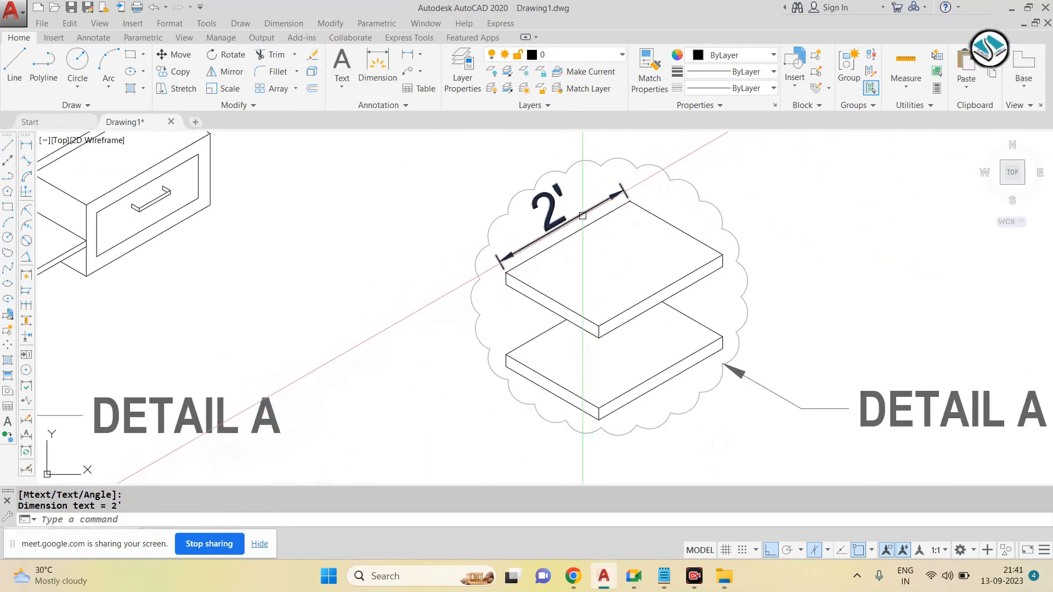
Step: Modify the ISO-25 dimension style to a text height of 4"
key(Return)
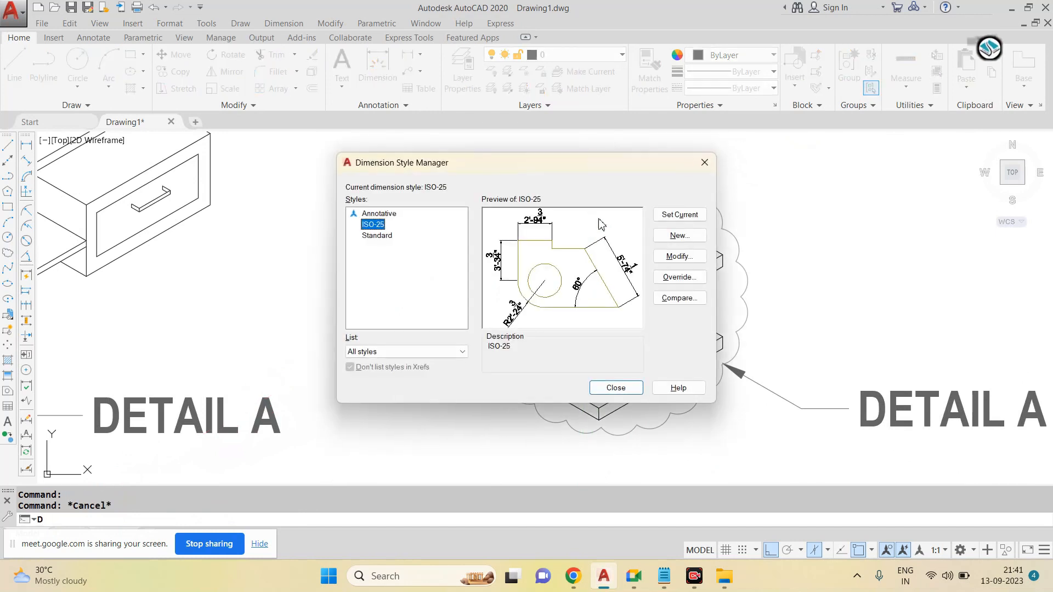
click(681, 256)
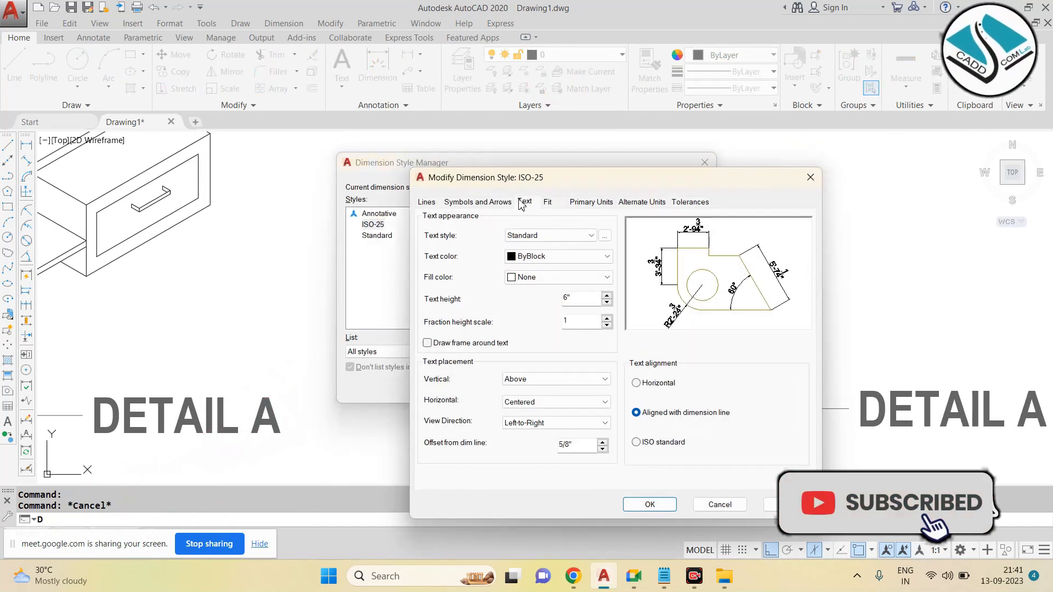
text(4")
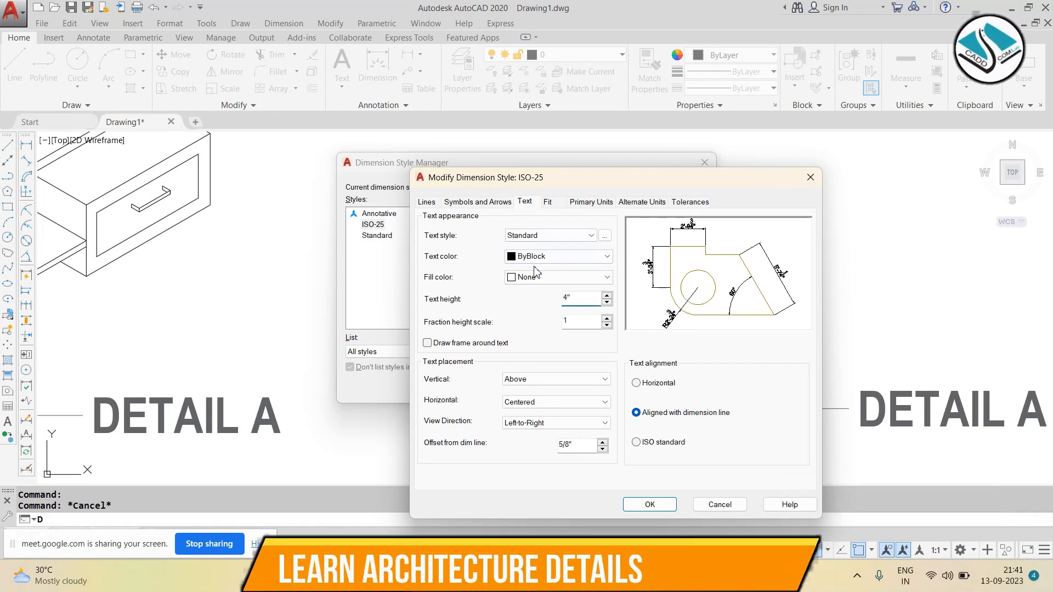
click(650, 504)
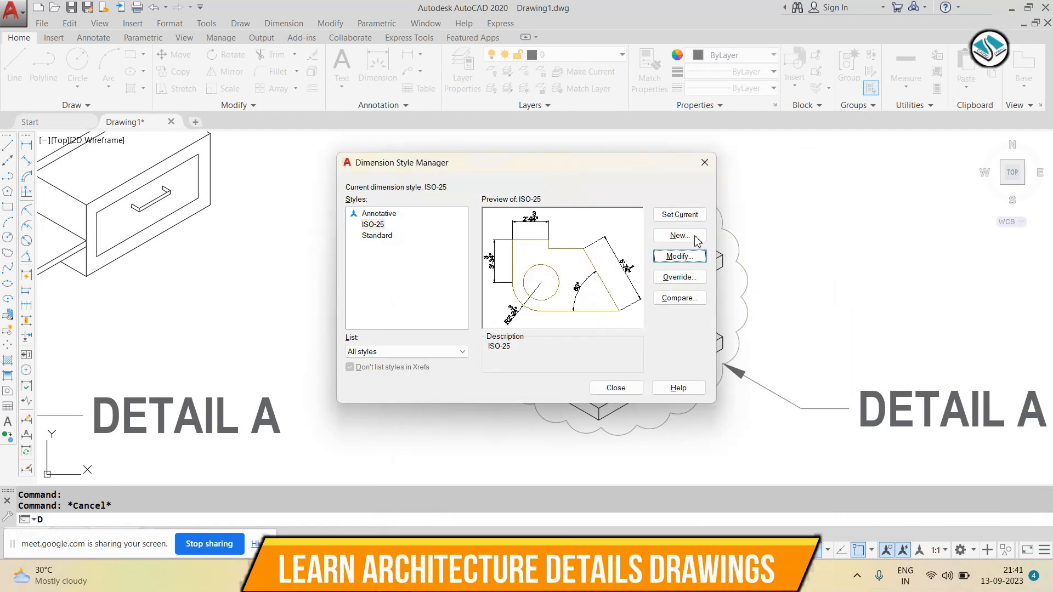
click(615, 388)
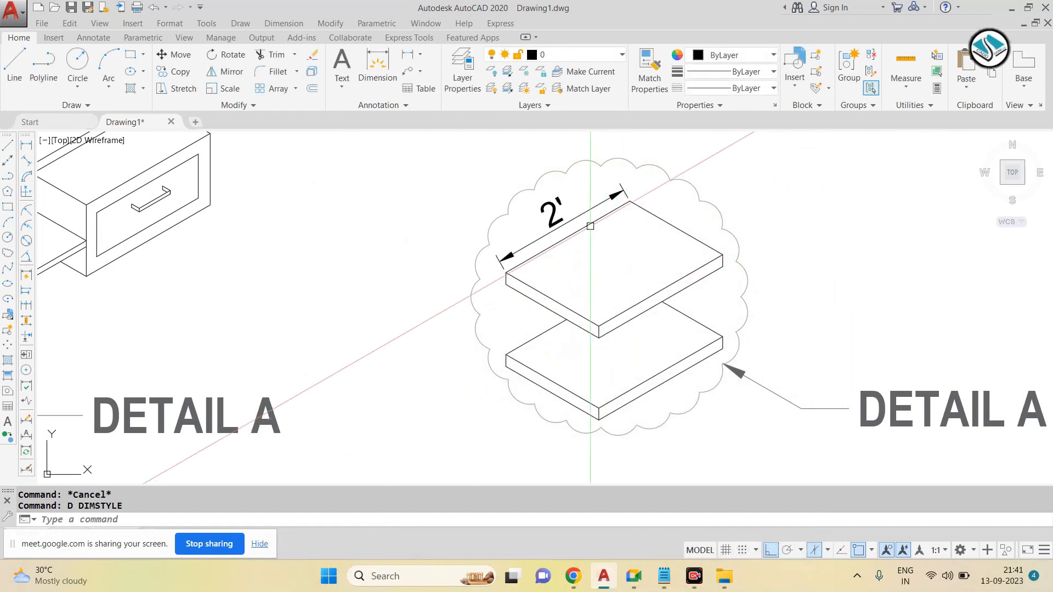
Step: Change the color of the upper slab's long-edge dimension to orange
scroll(576, 209, up, 4)
click(576, 209)
click(738, 57)
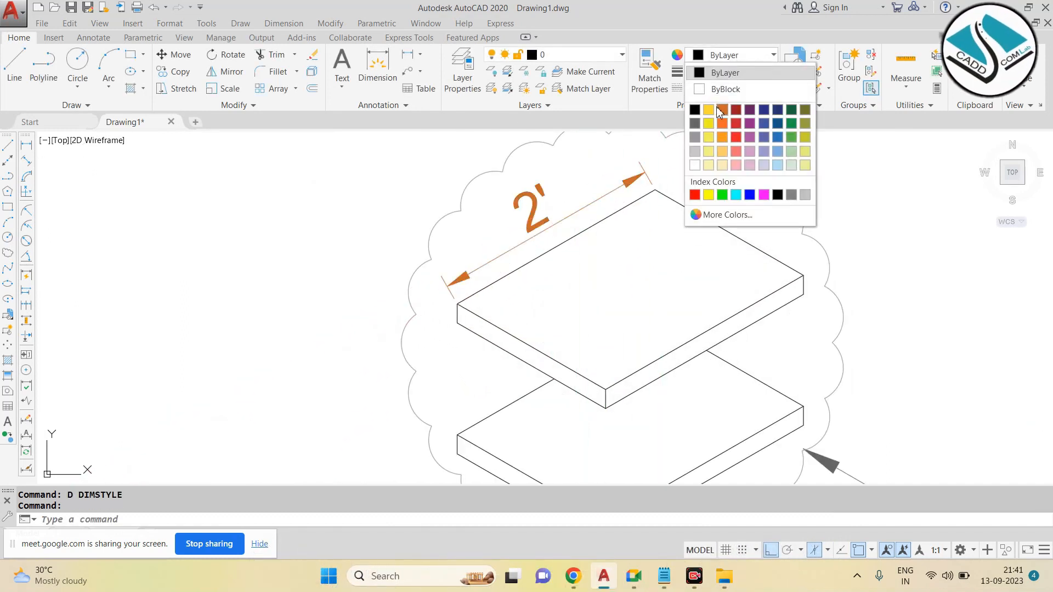
click(722, 111)
key(Escape)
key(Escape)
Step: Add an aligned dimension for the upper slab's thickness at its right corner
click(284, 23)
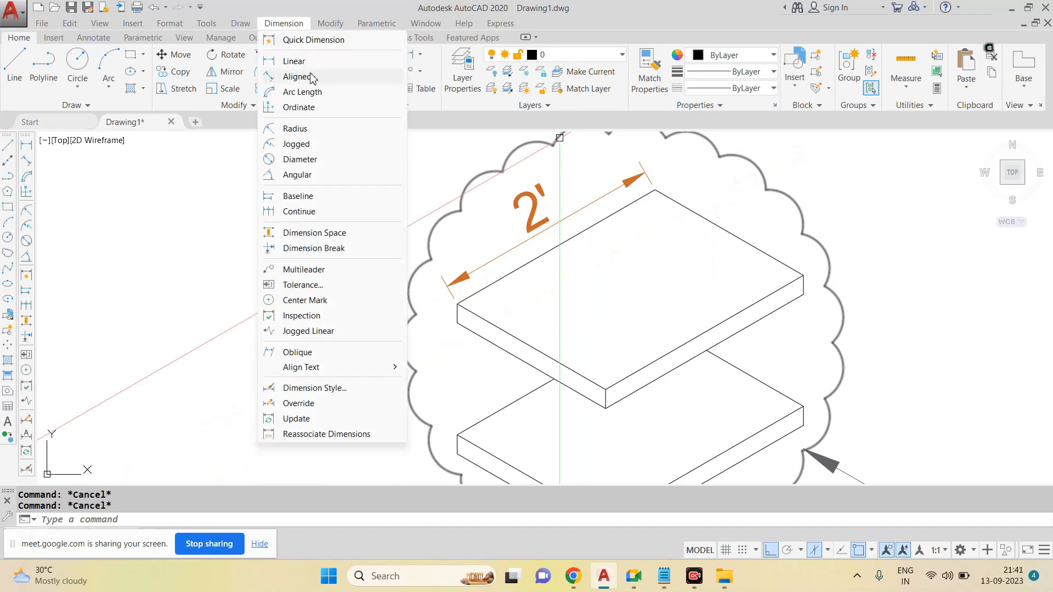
click(302, 75)
scroll(672, 187, up, 3)
click(873, 331)
click(872, 360)
click(893, 329)
scroll(830, 272, down, 4)
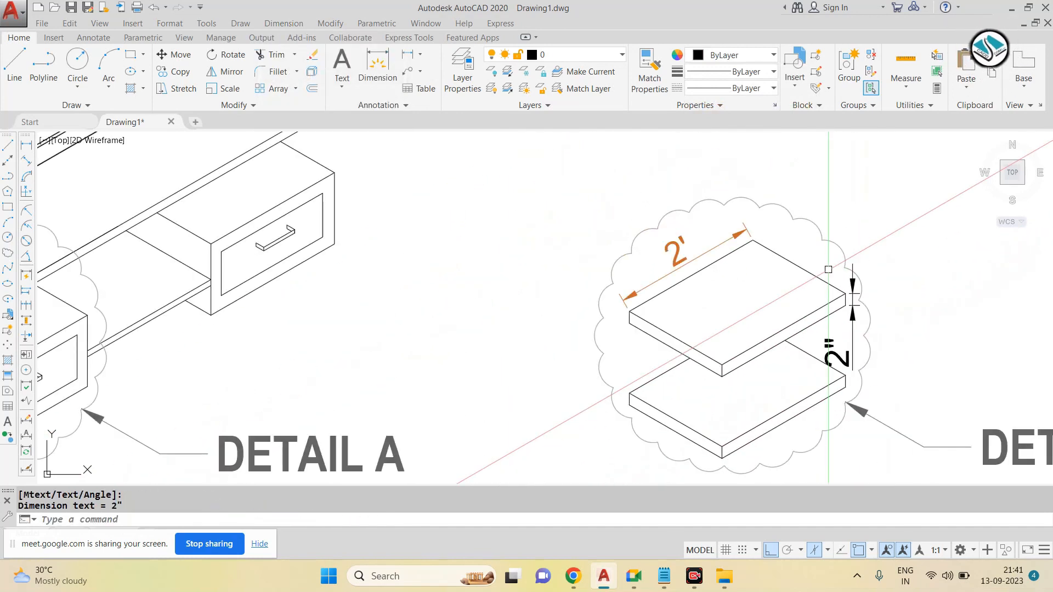
Step: Match the properties of the orange long-edge dimension onto the slab thickness dimension
key(Return)
click(713, 255)
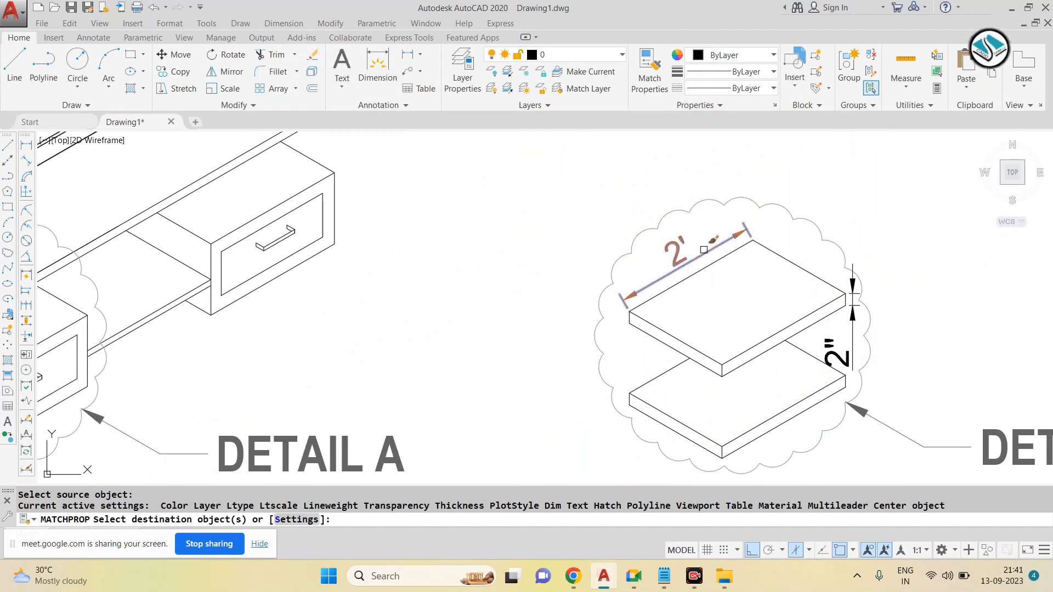
click(849, 334)
click(825, 351)
scroll(726, 243, down, 2)
key(Escape)
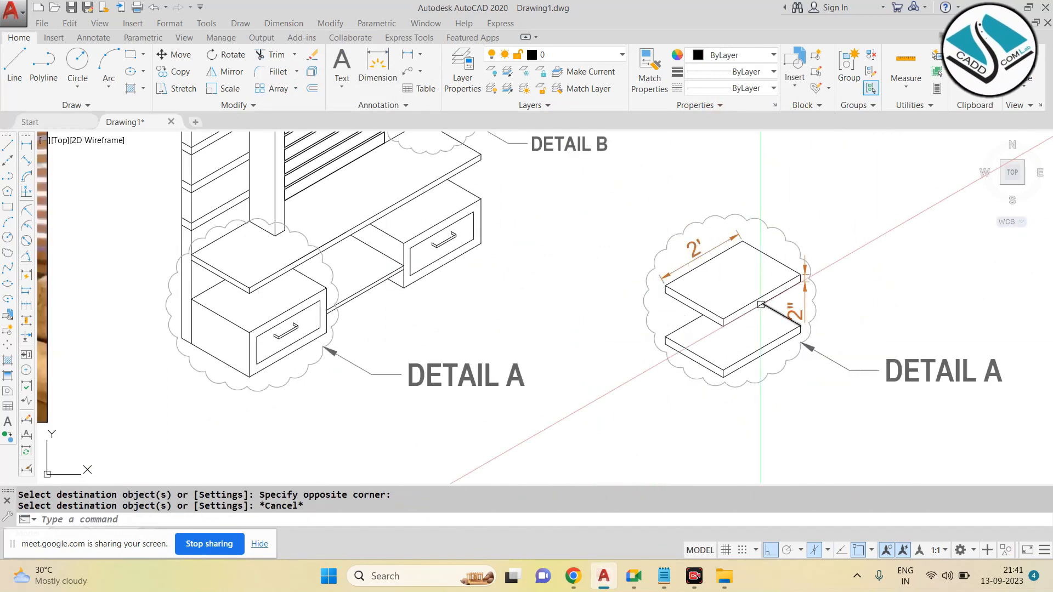
key(Escape)
Step: Copy the detail B cloud and its two shelves to the empty space above the separate detail A view, with Ortho off
scroll(671, 310, down, 2)
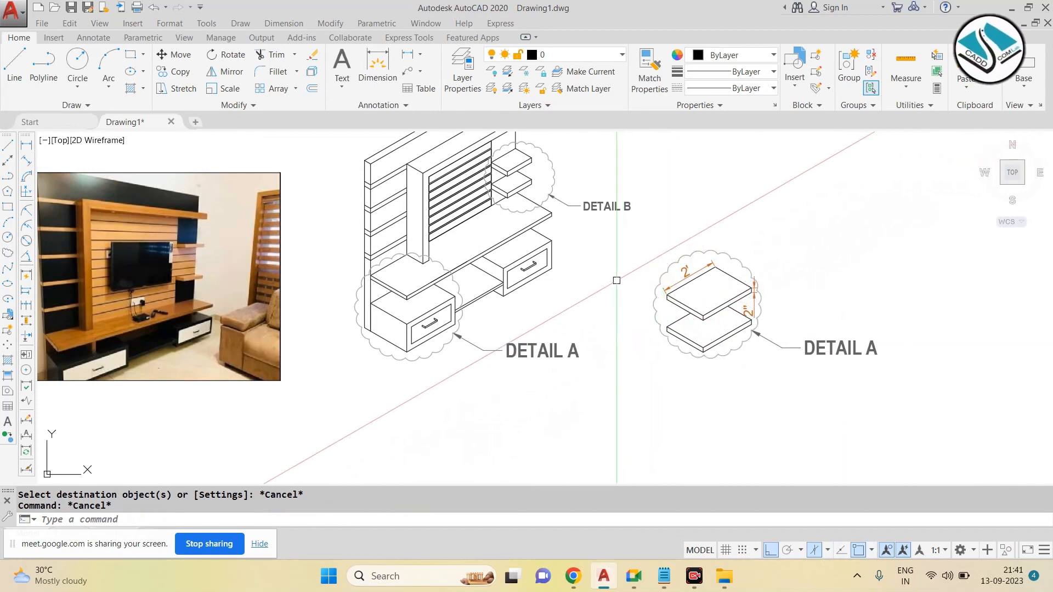
scroll(523, 164, up, 4)
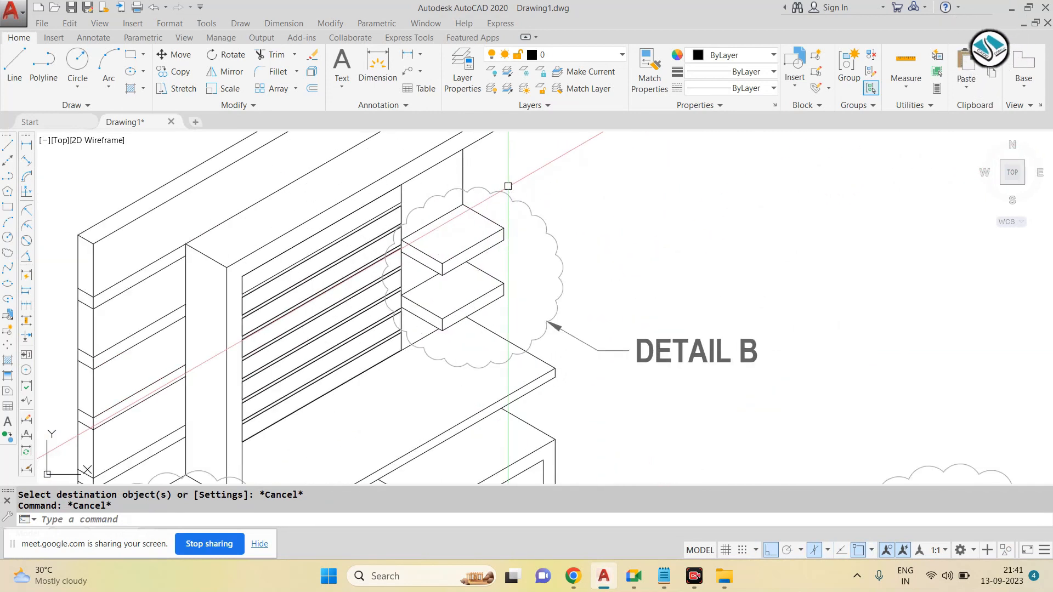
key(Escape)
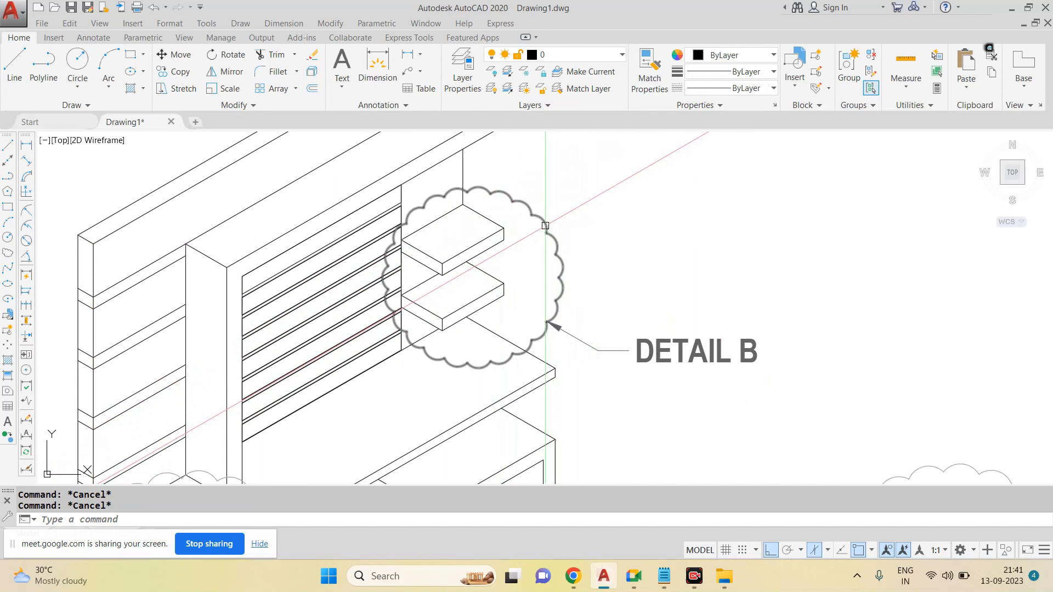
click(534, 222)
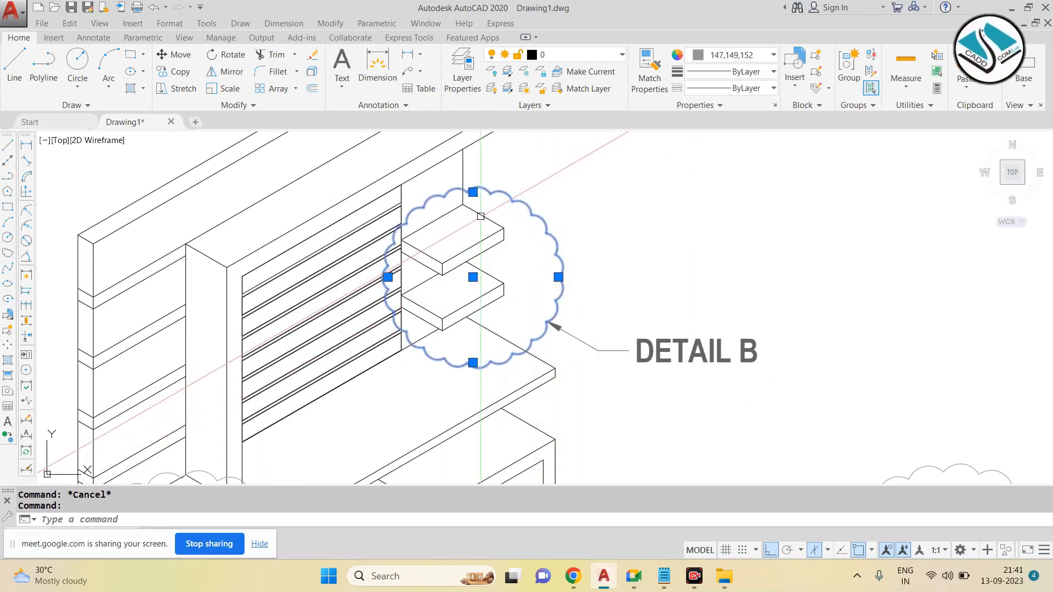
click(389, 197)
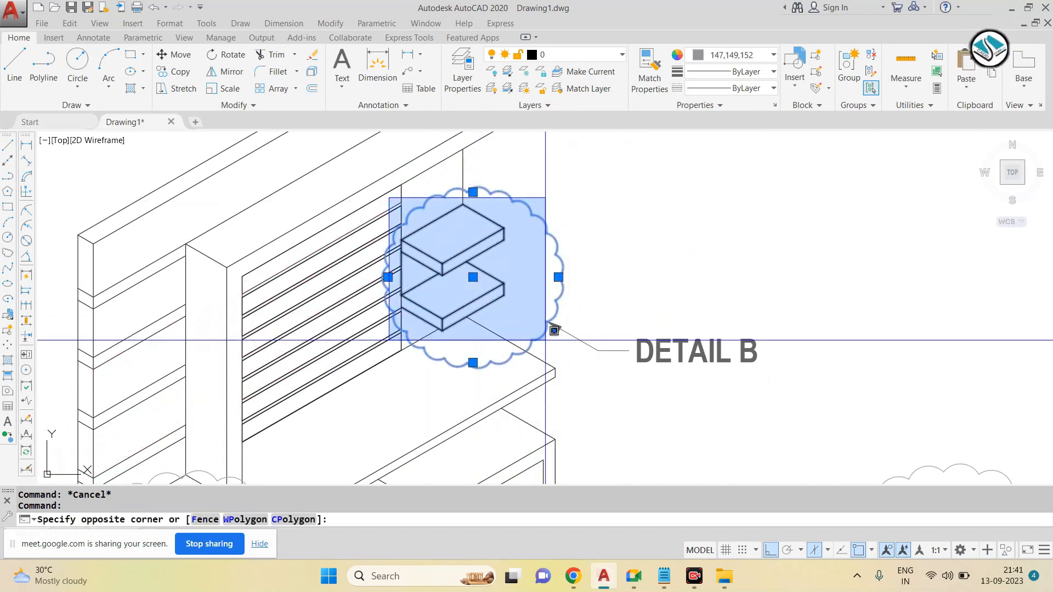
click(535, 348)
text(co)
key(Return)
click(531, 344)
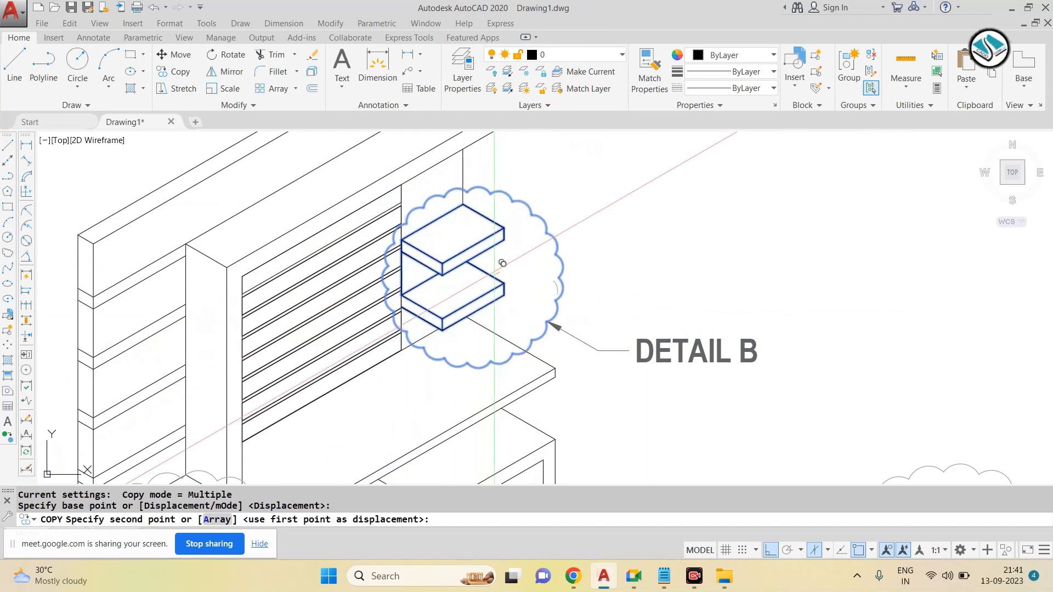
scroll(499, 266, down, 4)
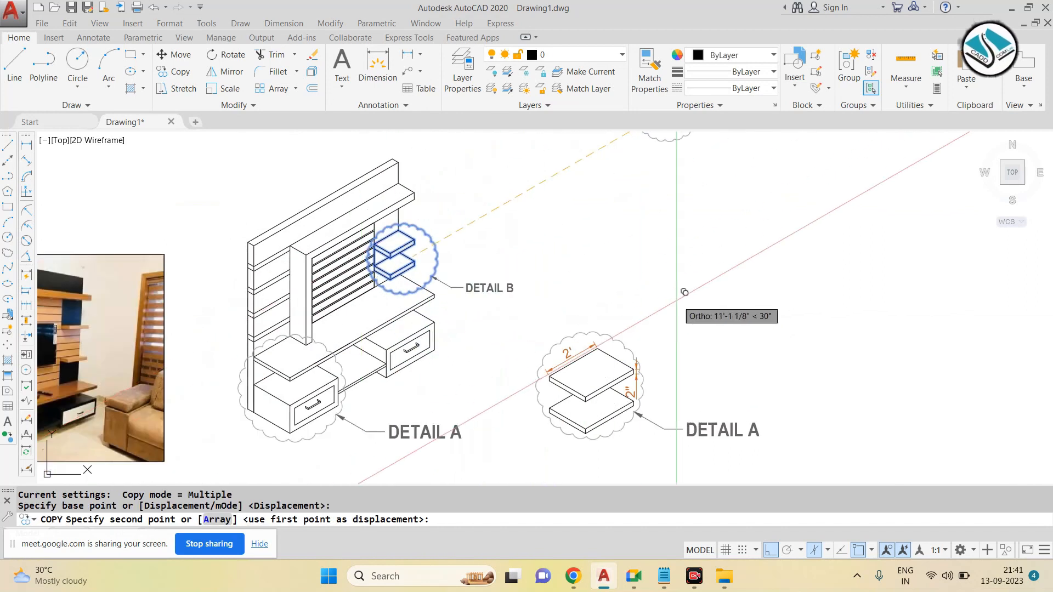
click(769, 550)
key(Escape)
Step: Copy the DETAIL B leader and its label from the TV unit to the separate shelf detail's cloud
scroll(570, 296, up, 5)
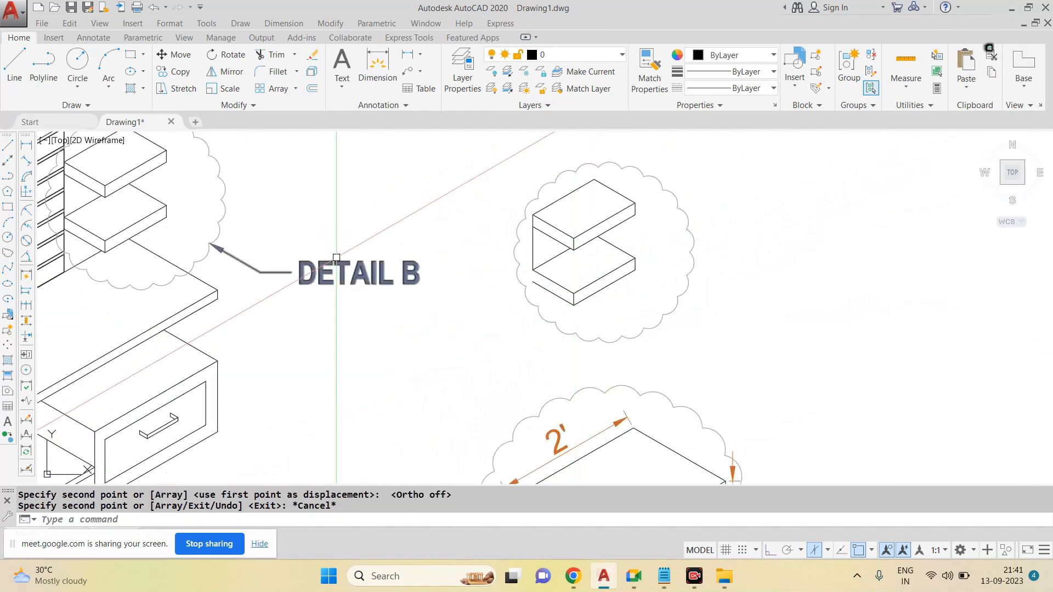
click(329, 271)
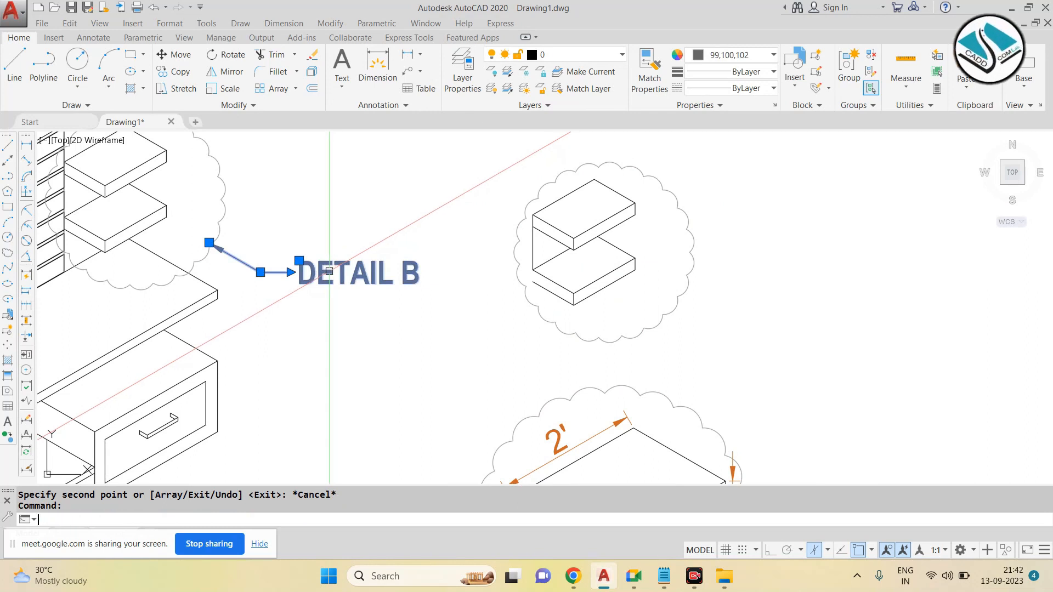
key(Return)
click(304, 274)
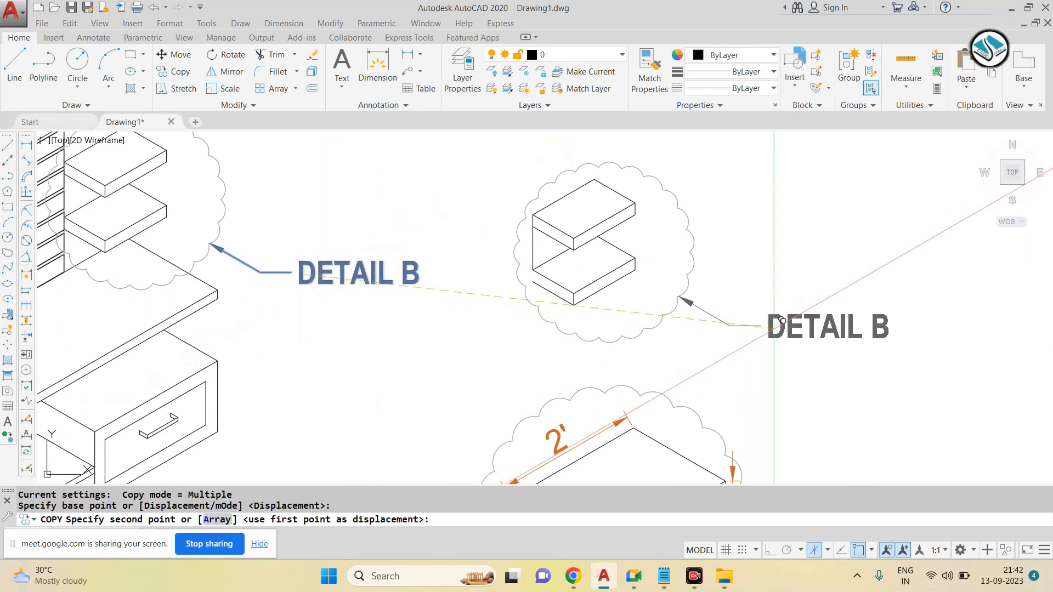
key(Escape)
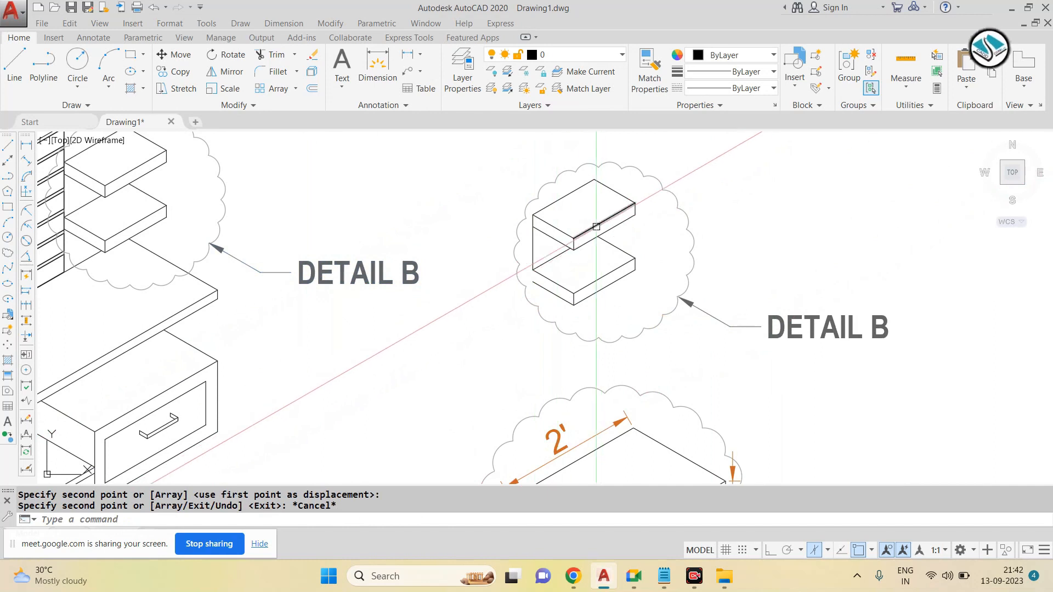
Step: In the copied detail B view, erase the vertical line joining the two shelves and the lower shelf's partial back edge
scroll(596, 226, up, 2)
scroll(535, 274, up, 3)
click(518, 269)
click(515, 277)
text(e)
key(Return)
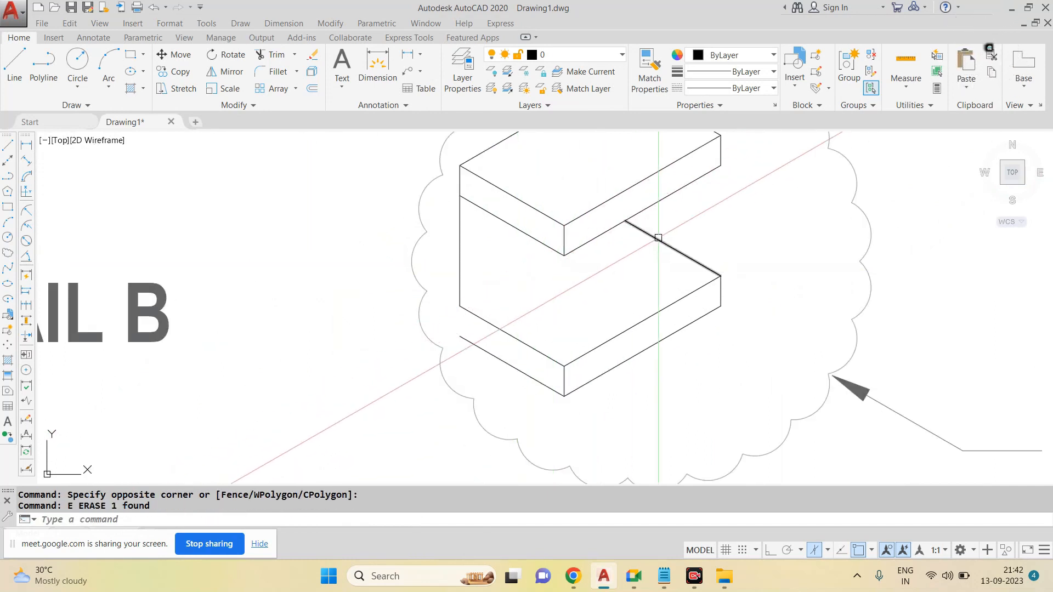
click(656, 239)
text(e)
key(Return)
text(e)
key(Return)
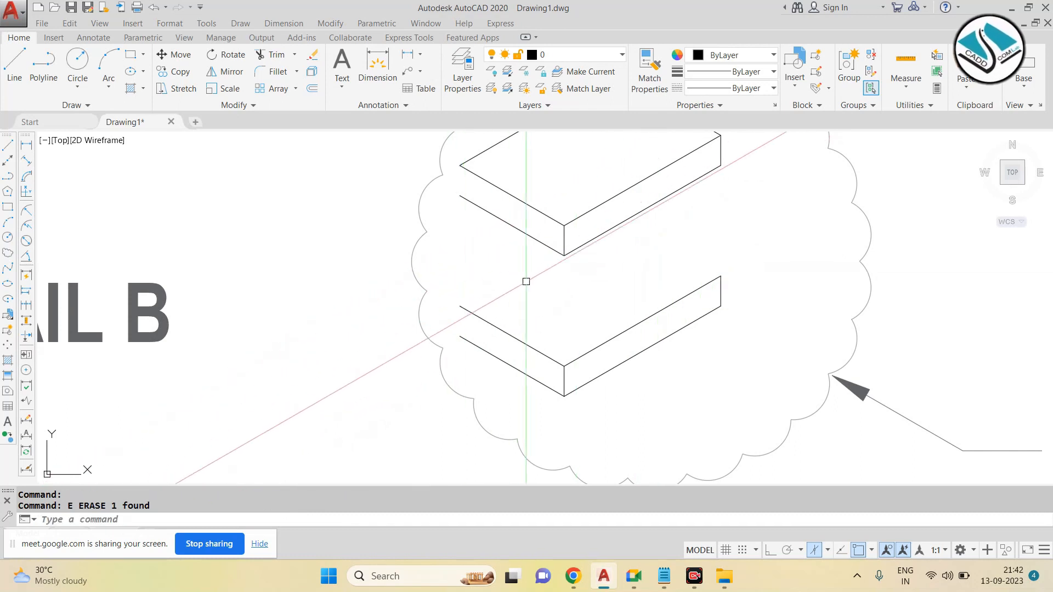
Step: Draw the missing vertical edge lines closing the left ends of the lower and upper shelves in the copied detail
text(l)
key(Return)
click(460, 307)
click(459, 336)
key(Escape)
key(Escape)
key(Return)
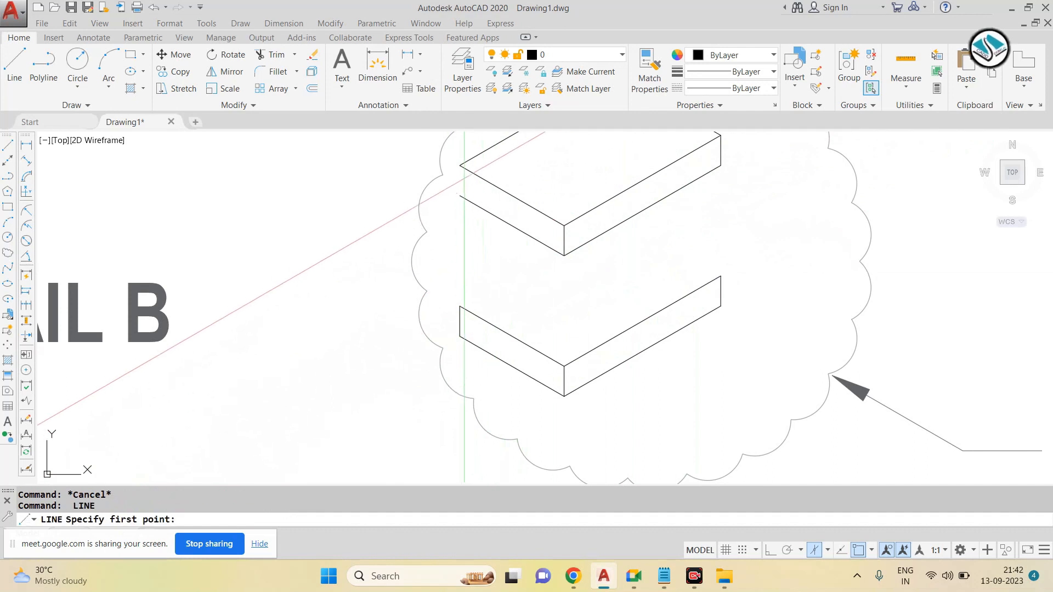
click(459, 165)
scroll(459, 165, down, 2)
key(Escape)
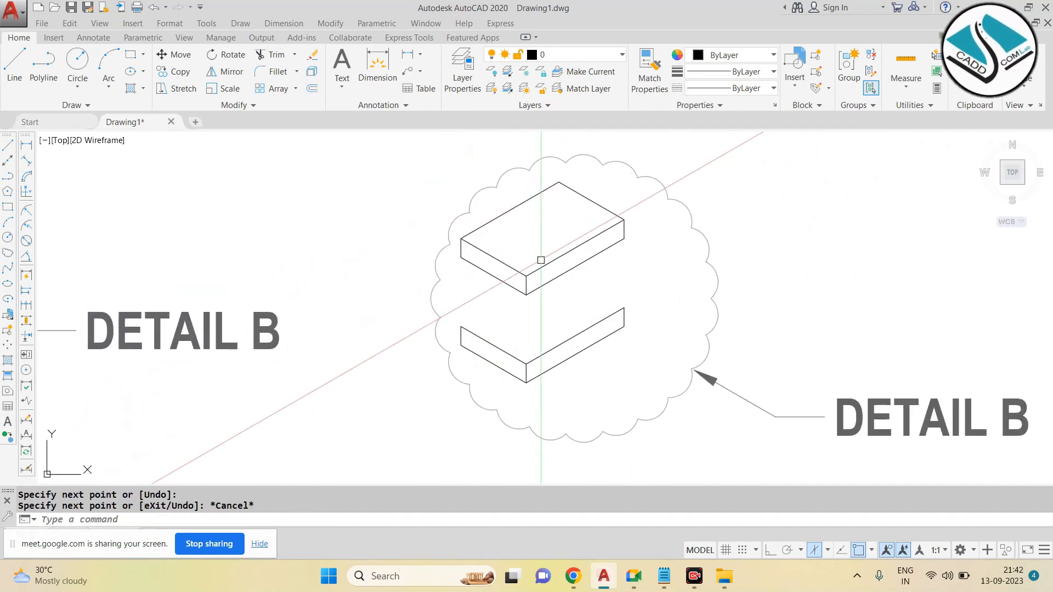
click(420, 167)
drag(449, 194, 658, 311)
key(Escape)
key(Escape)
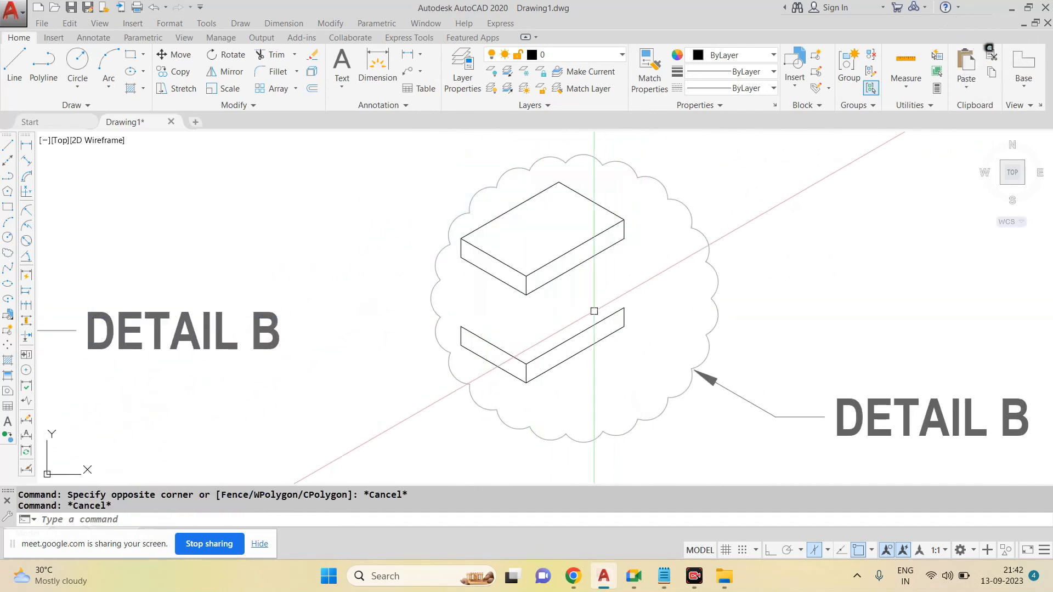
Step: With Ortho on, draw the lower shelf's two back edges as isometric lines from its left and right top corners
scroll(548, 340, up, 2)
text(l)
key(Return)
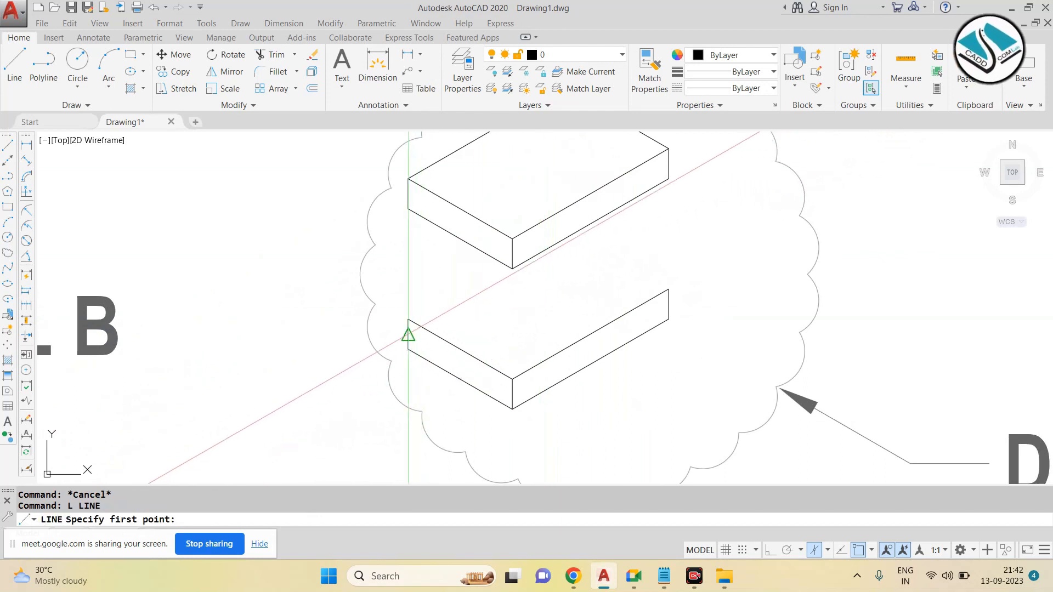
click(409, 318)
key(F8)
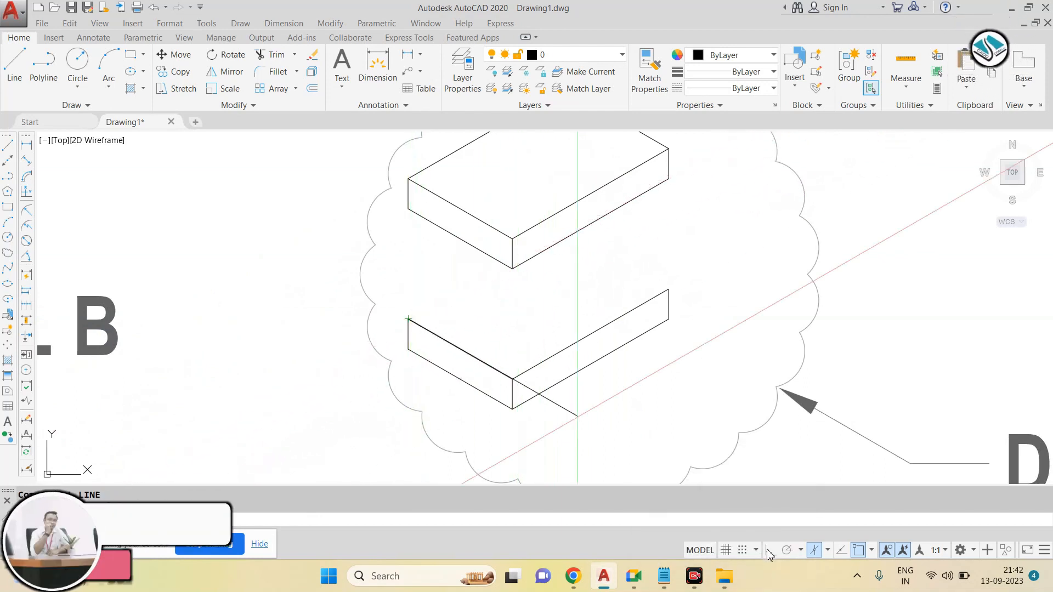
click(634, 189)
key(Escape)
key(Return)
click(668, 289)
key(F5)
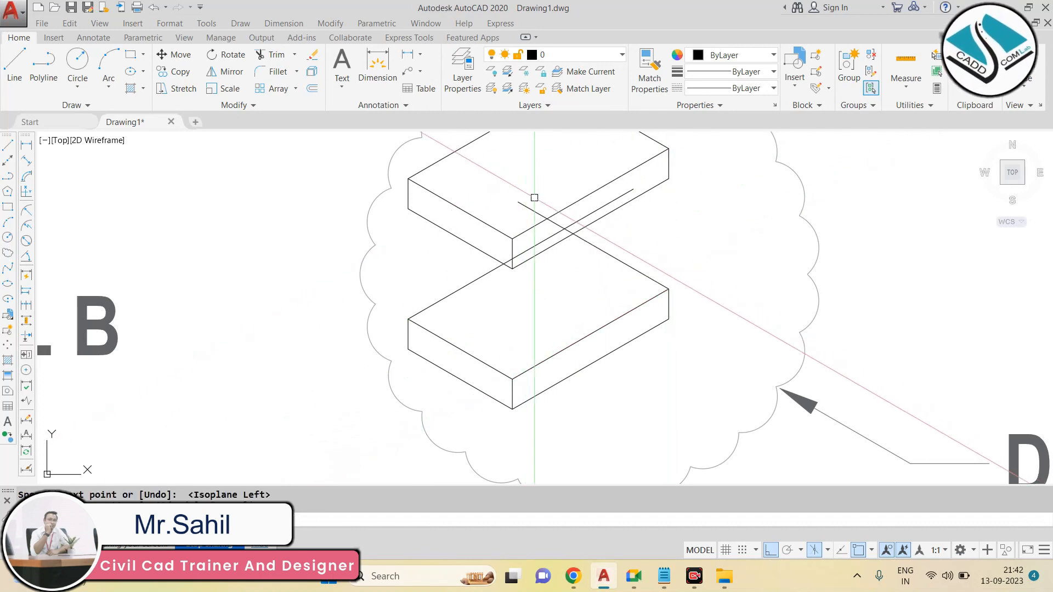
Step: Trim the lower shelf's back edges where they pass behind the upper shelf and erase the leftover segment
click(527, 203)
scroll(547, 230, up, 2)
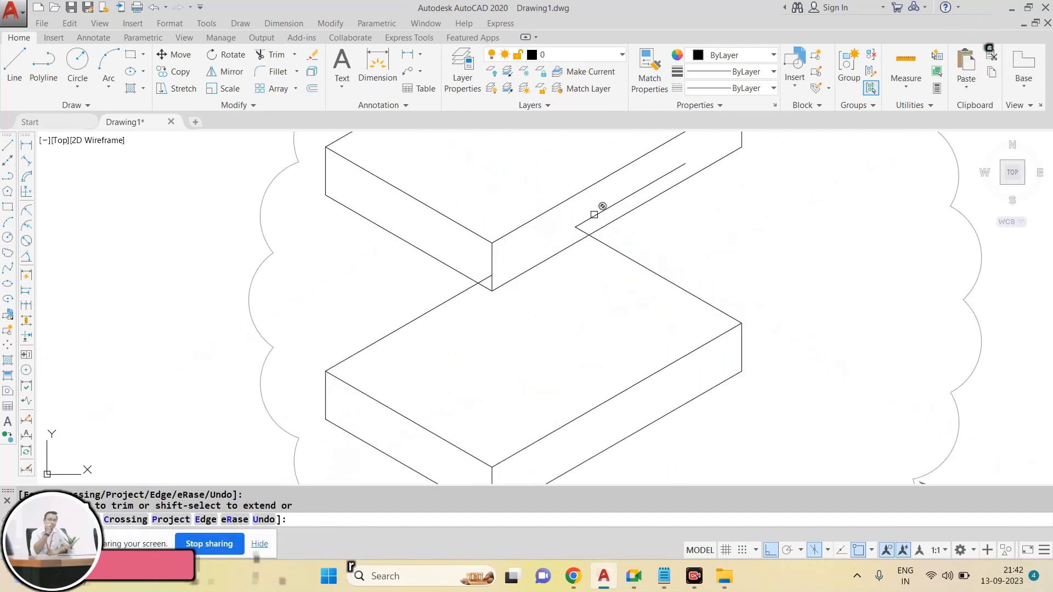
click(580, 234)
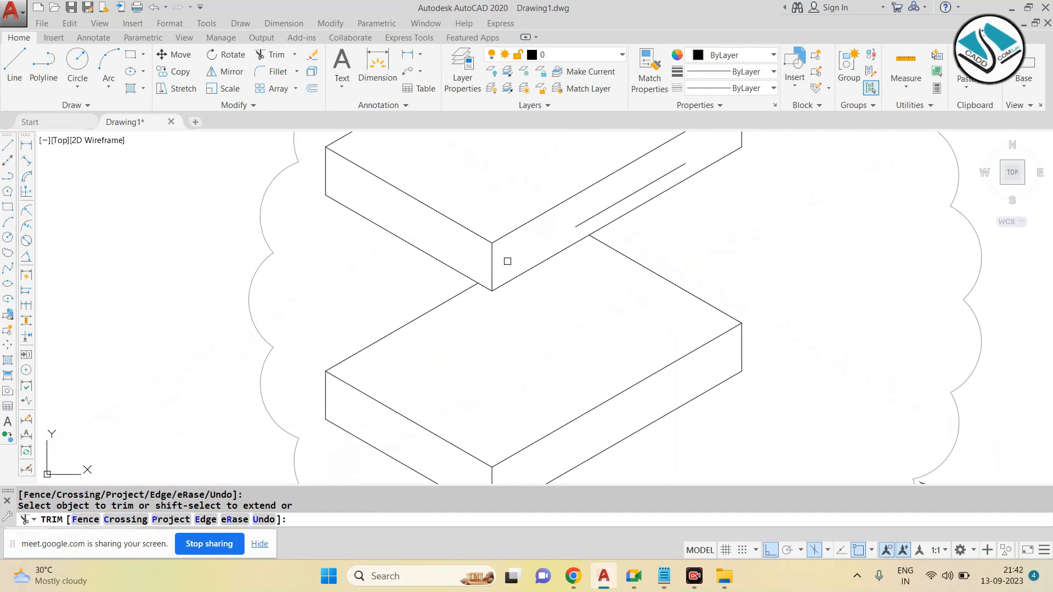
key(Escape)
click(602, 212)
text(e)
key(Return)
scroll(598, 256, down, 2)
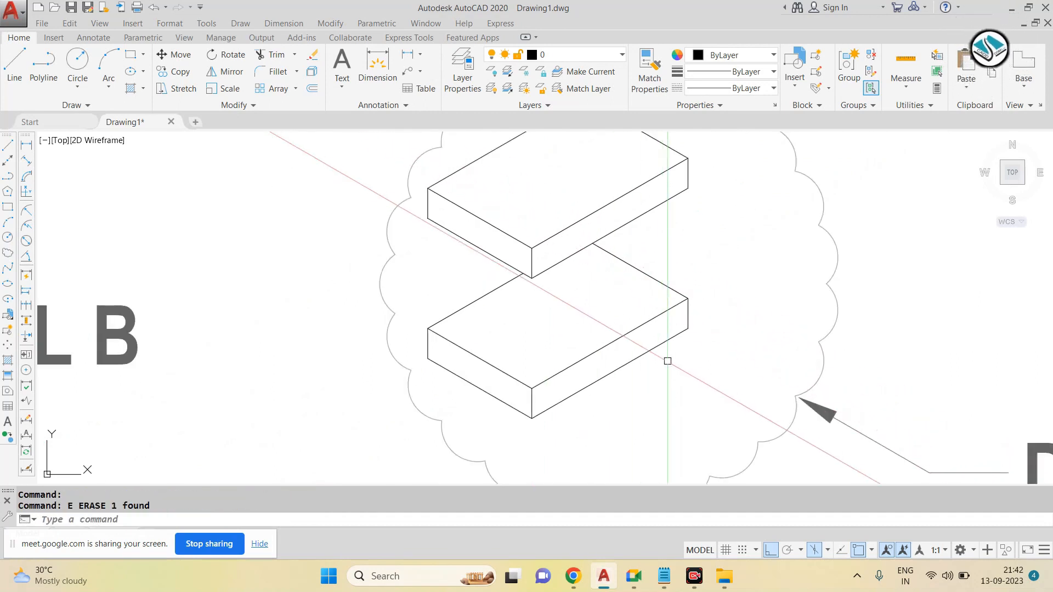
click(686, 366)
scroll(515, 208, down, 2)
key(Escape)
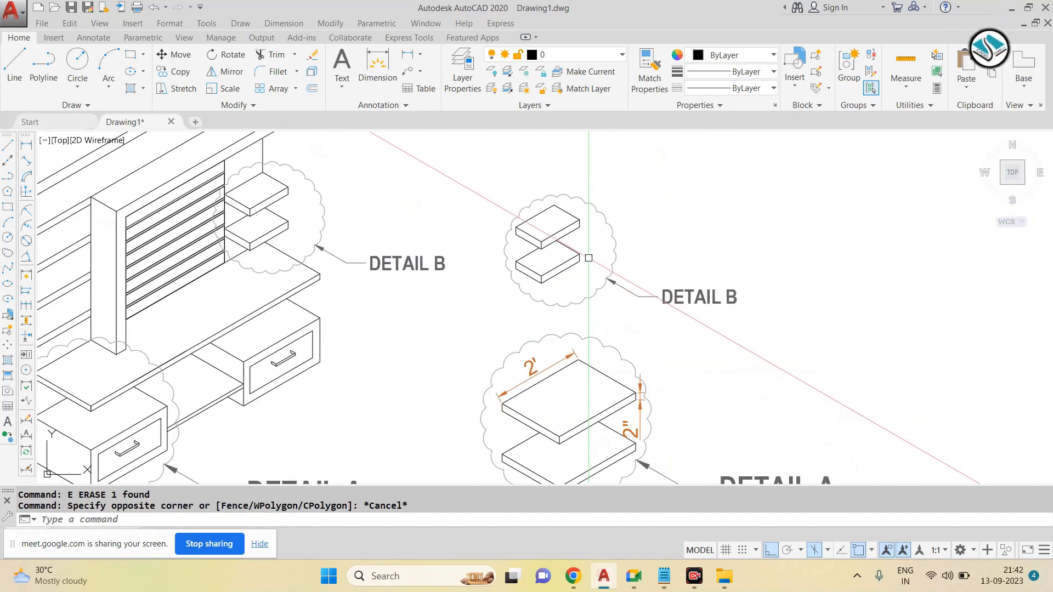
key(Escape)
Step: Add an aligned dimension for the short back edge of the upper shelf in the separate detail B view
scroll(568, 215, up, 3)
key(Escape)
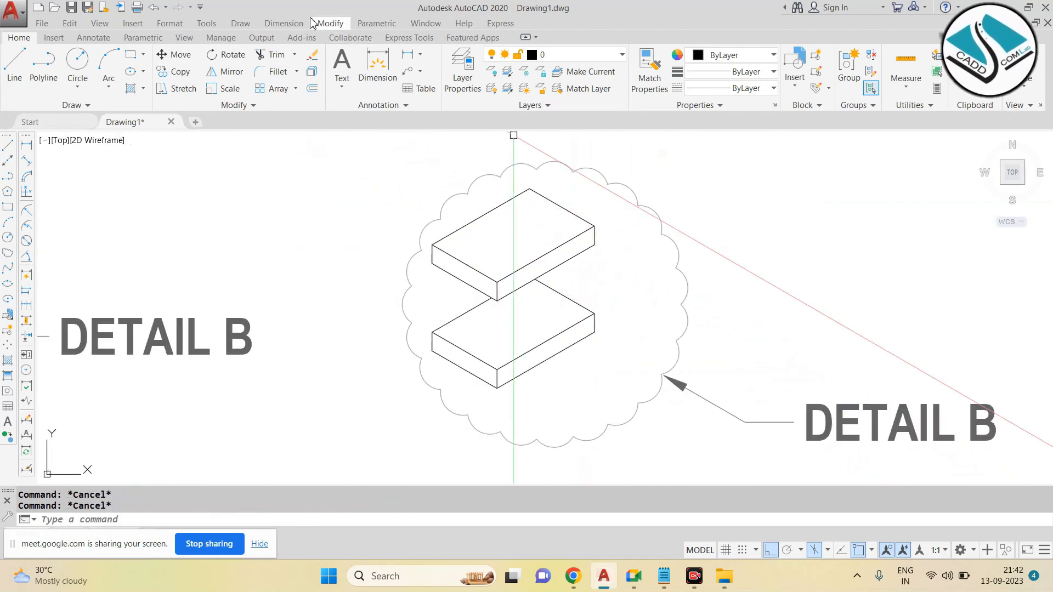
click(299, 24)
click(320, 79)
scroll(576, 222, up, 2)
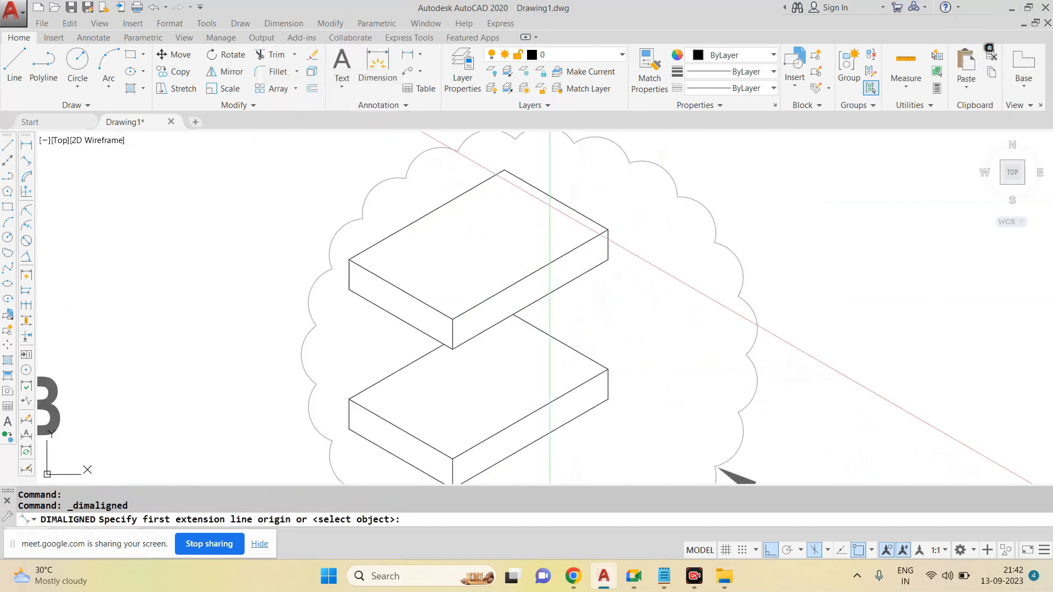
click(505, 170)
click(609, 230)
click(619, 208)
key(Escape)
Step: Add an aligned dimension for the upper shelf's thickness at its right corner
key(space)
click(608, 230)
click(608, 260)
click(634, 230)
scroll(625, 225, down, 2)
scroll(624, 224, up, 2)
scroll(624, 224, up, 2)
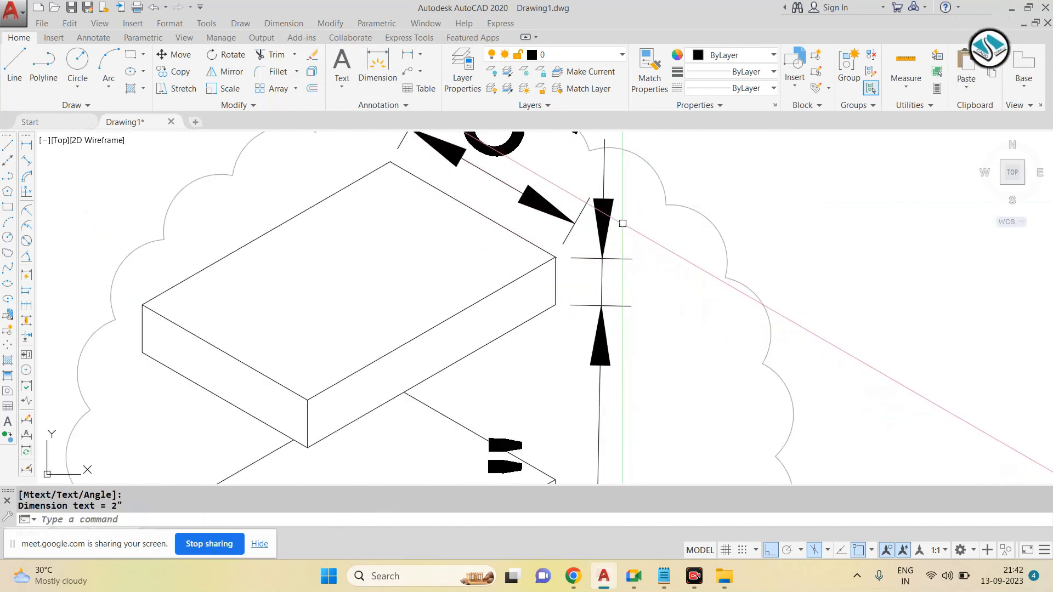
Step: Modify the ISO-25 dimension style, setting the arrow size to 3" and the text height to 2"
key(Return)
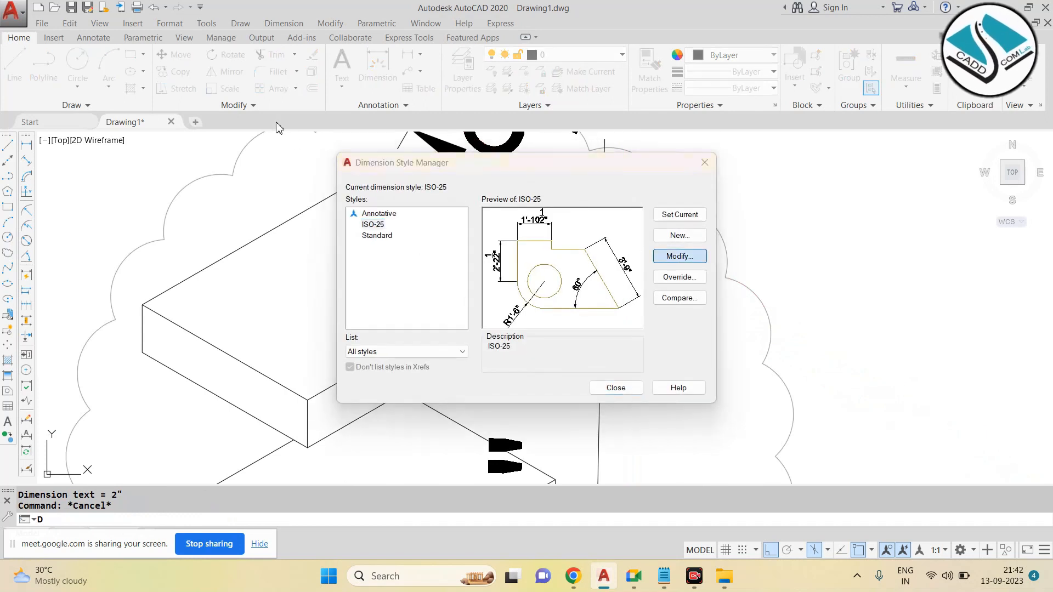
key(Return)
click(472, 202)
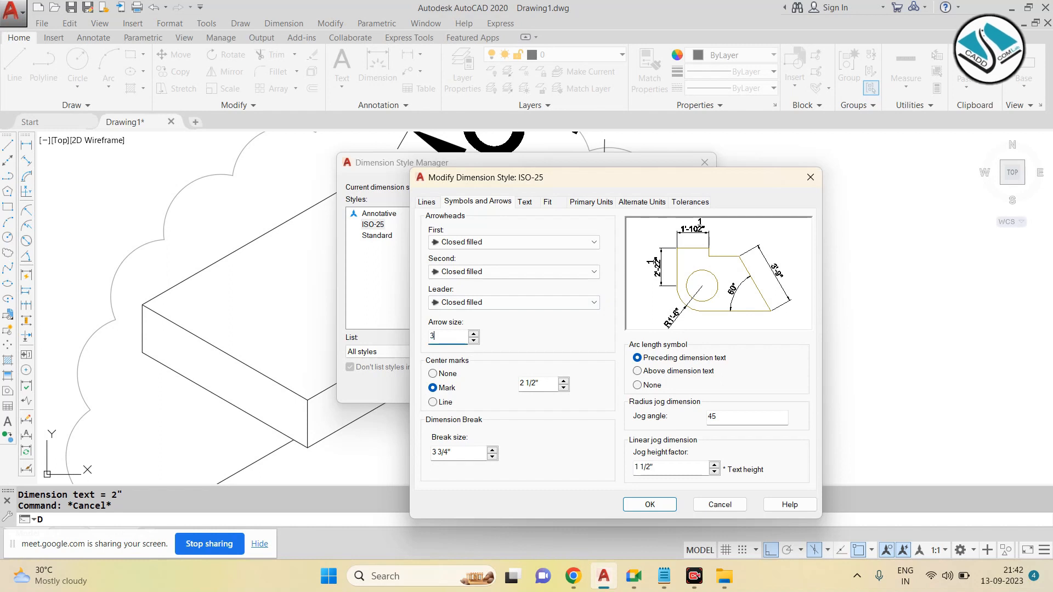
click(527, 203)
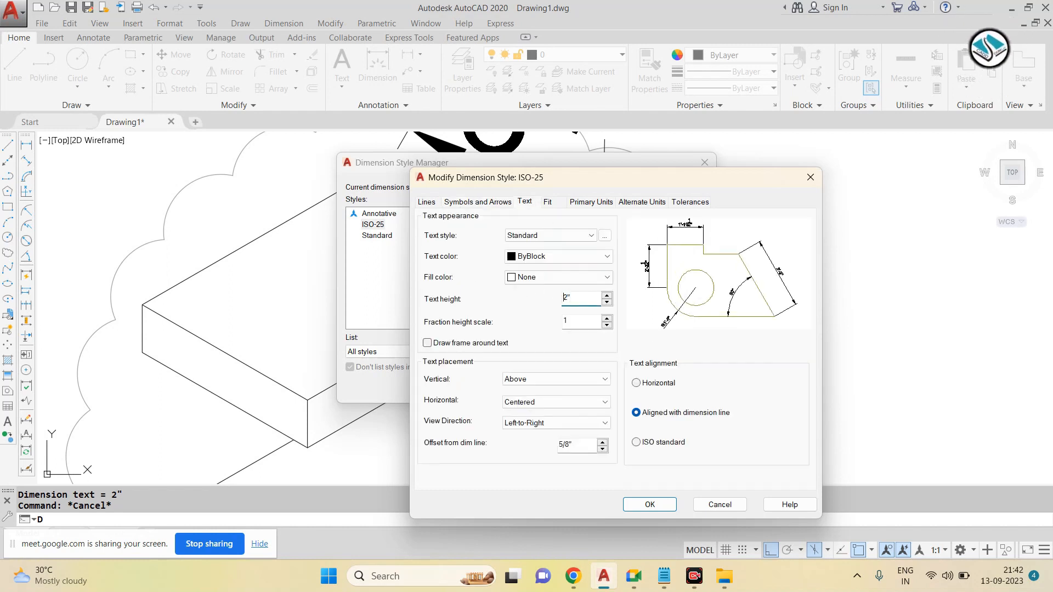
click(590, 203)
click(650, 504)
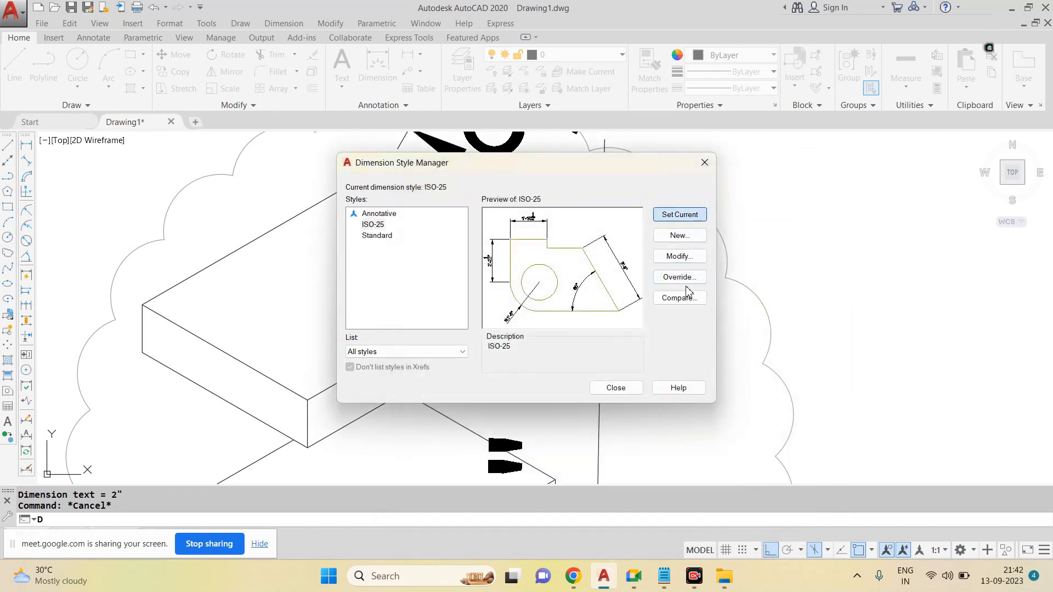
click(616, 388)
scroll(596, 242, down, 2)
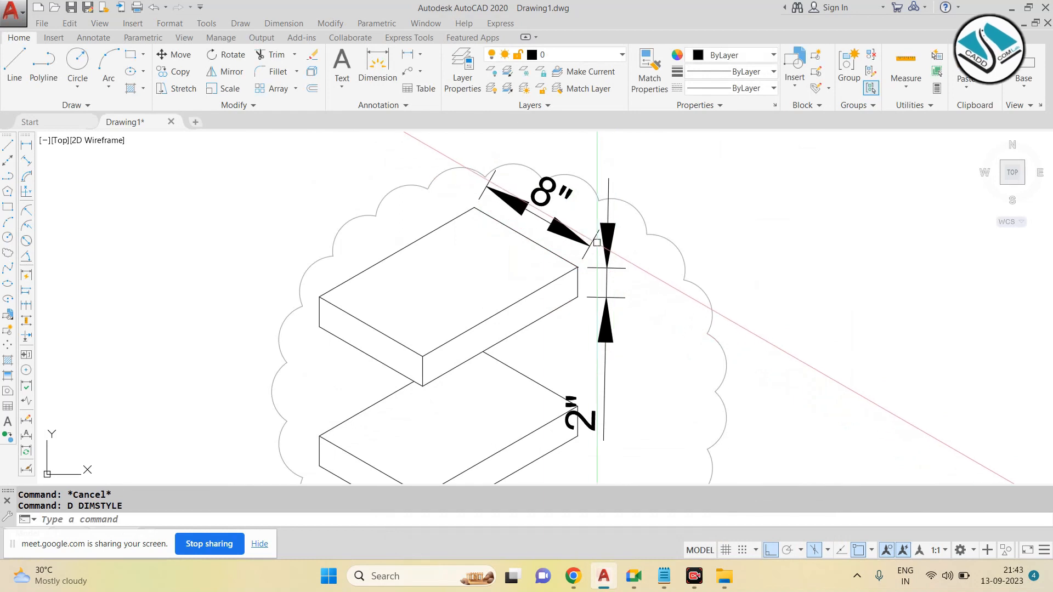
Step: Reduce the ISO-25 dimension style's arrow size to 1 1/2"
key(Return)
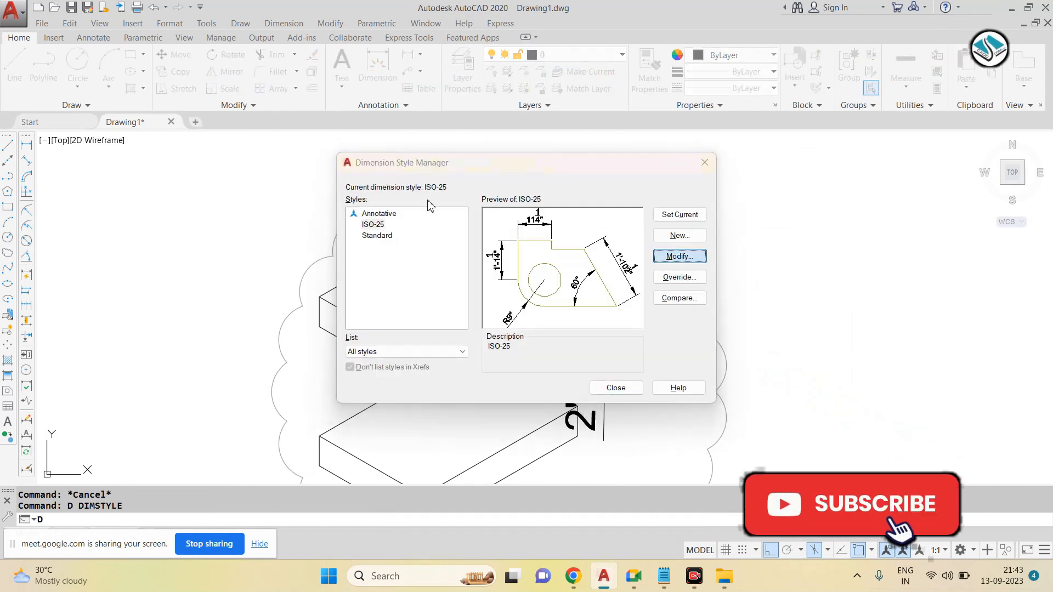
click(679, 258)
click(475, 202)
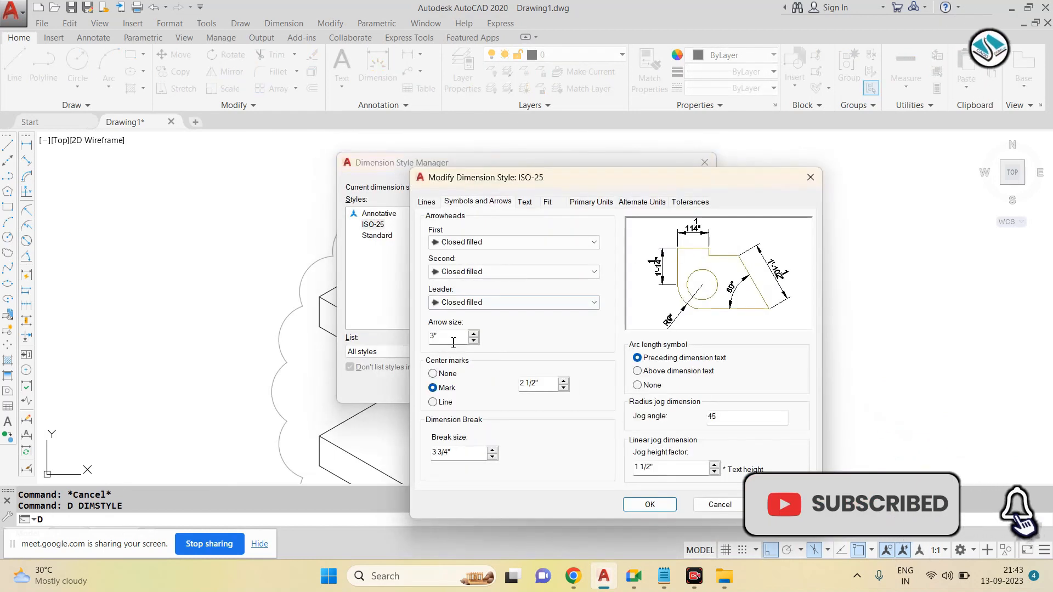
text(1.5)
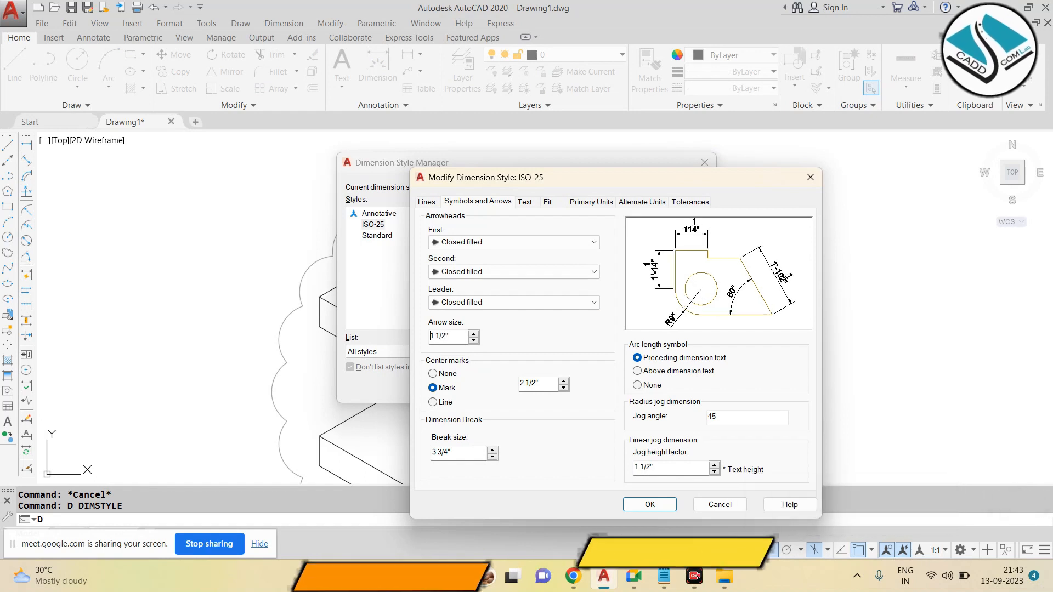
click(650, 503)
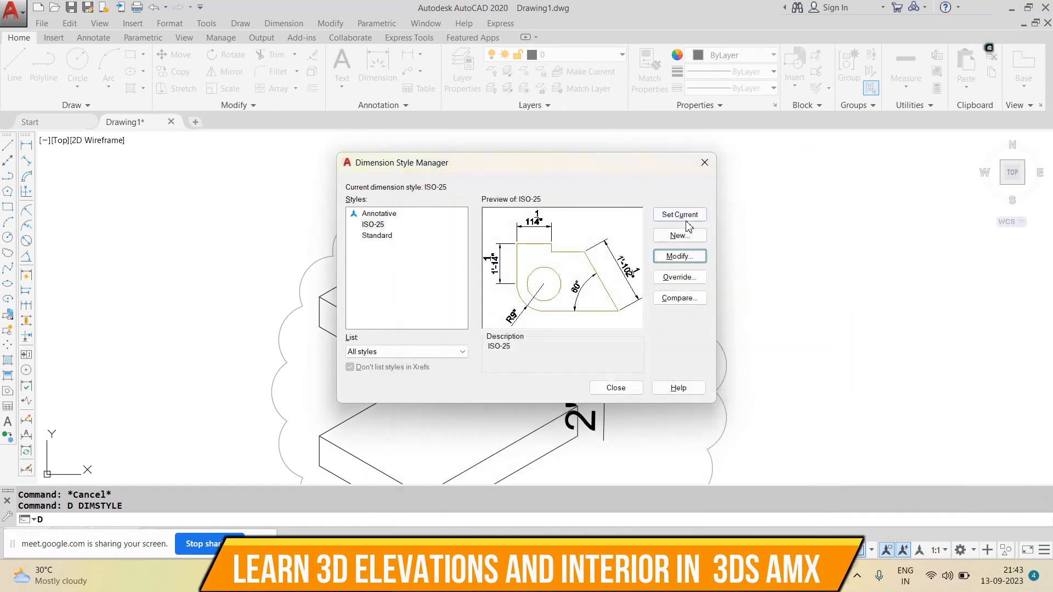
click(615, 388)
Step: Oblique the upper shelf's short-edge dimension so its extension lines run parallel to the shelf's long edges, using Isoplane Top
scroll(587, 244, up, 6)
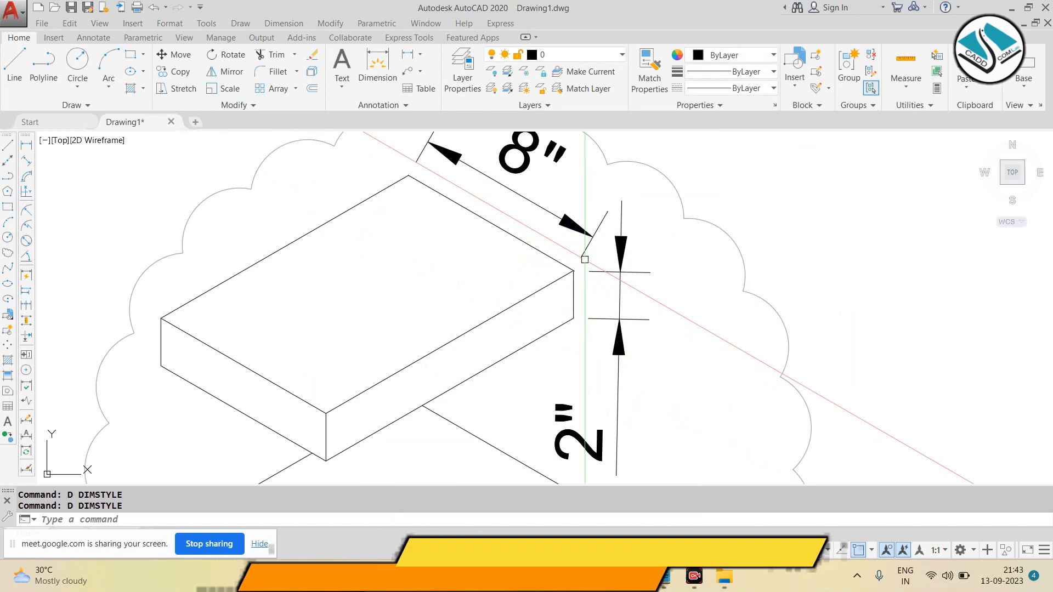
scroll(591, 247, down, 2)
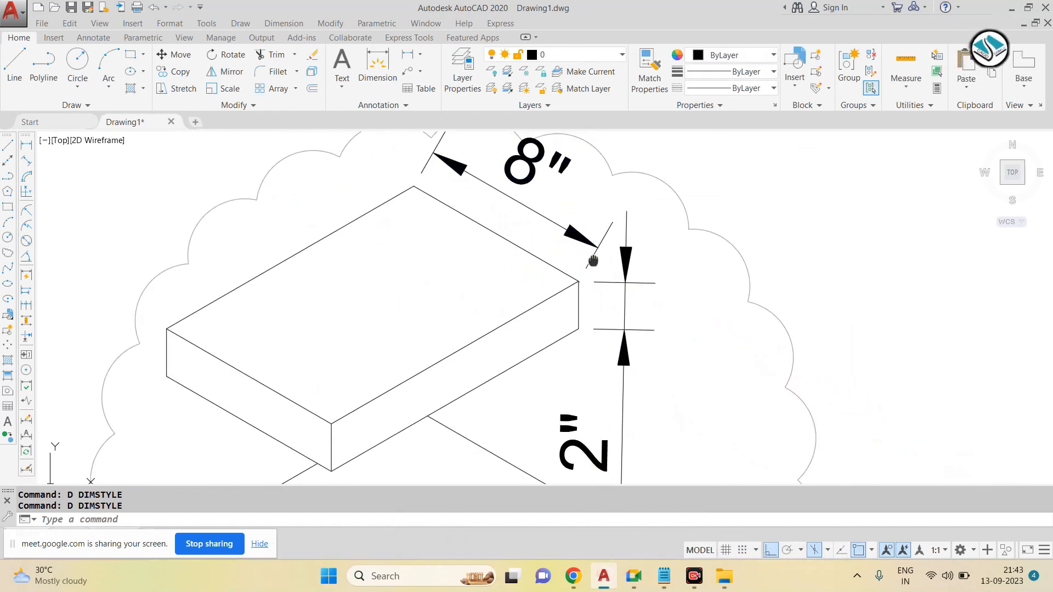
scroll(537, 215, up, 2)
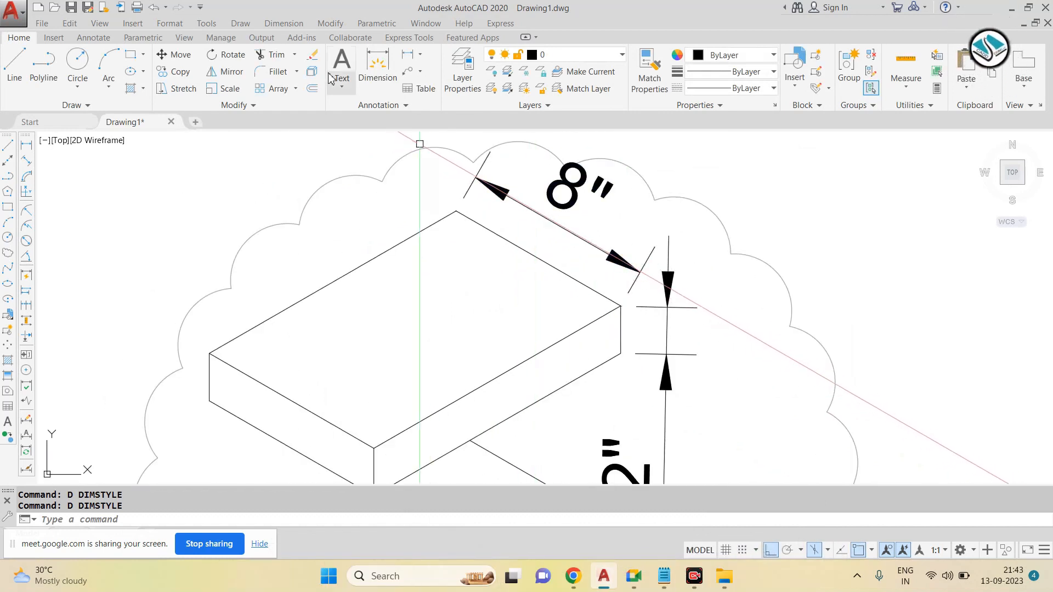
scroll(598, 299, up, 2)
click(291, 25)
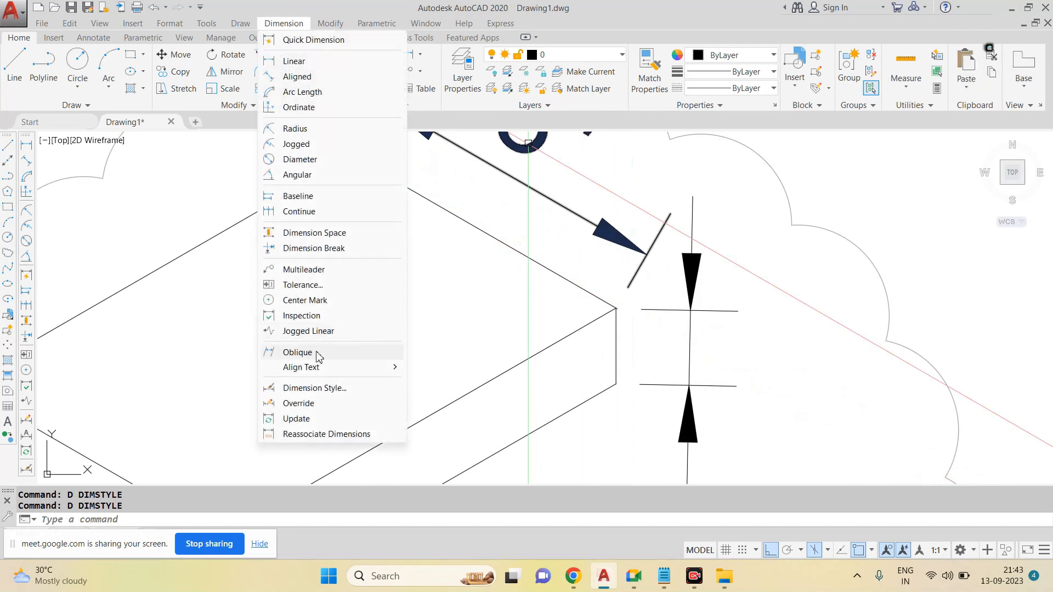
click(299, 353)
click(644, 271)
key(Return)
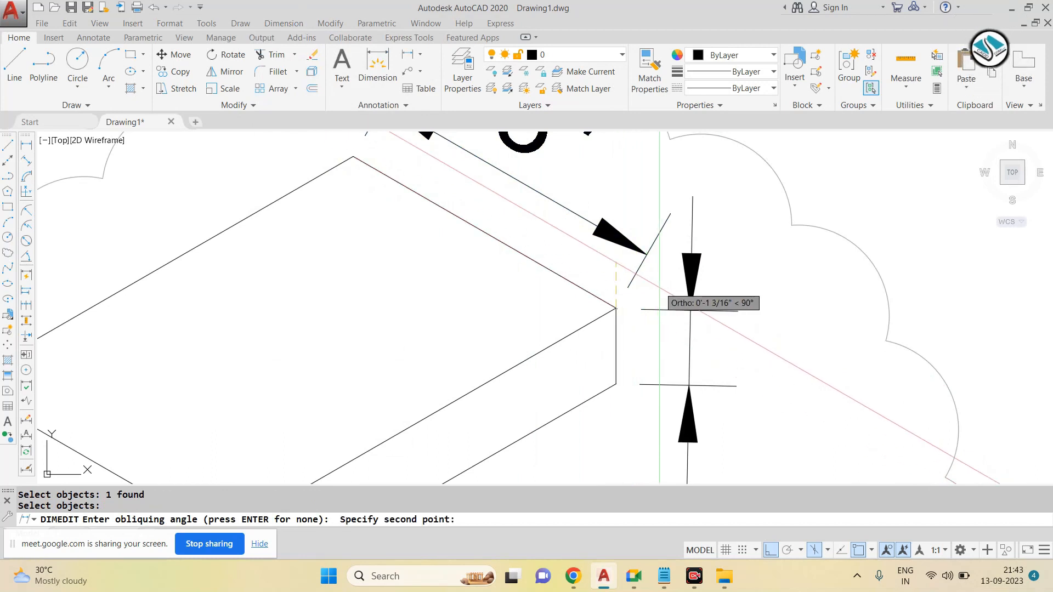
scroll(660, 298, down, 2)
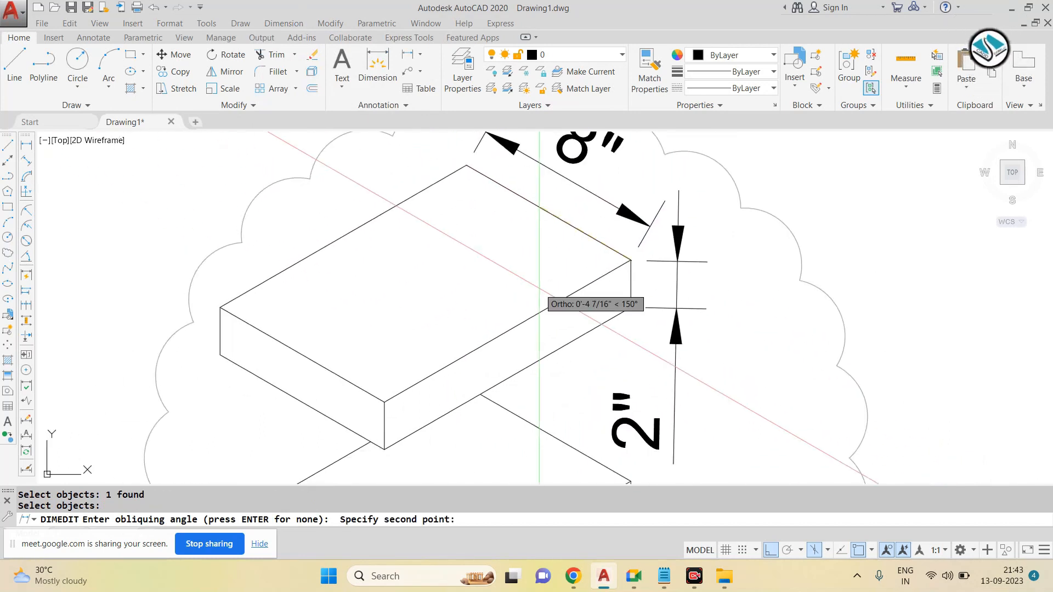
key(F5)
scroll(636, 253, up, 2)
click(665, 255)
scroll(571, 277, down, 4)
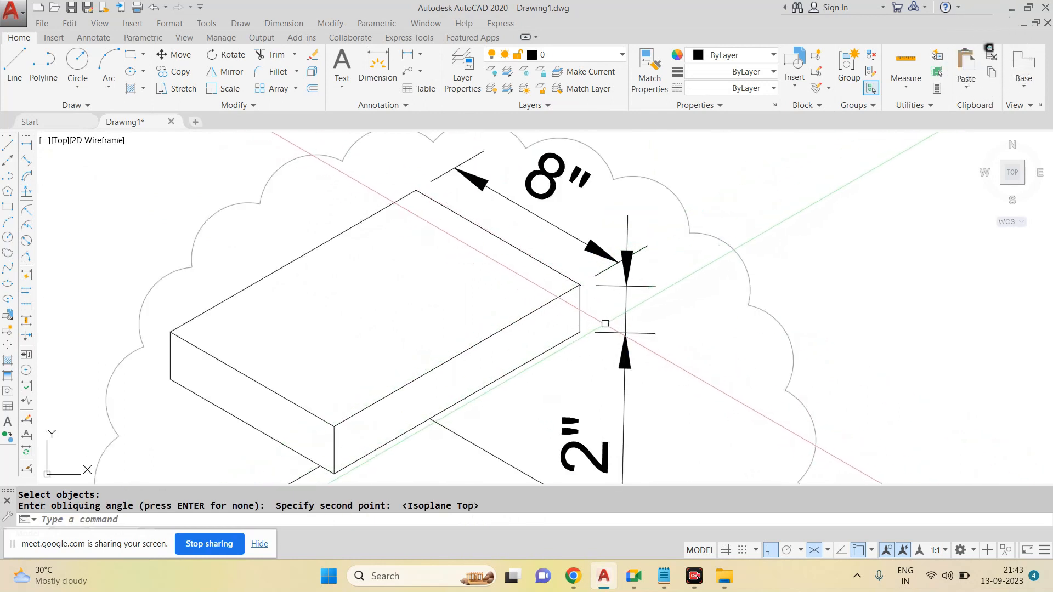
Step: Oblique the upper shelf's 2" thickness dimension in Detail B so its extension lines run parallel to the shelf's long edges
click(627, 286)
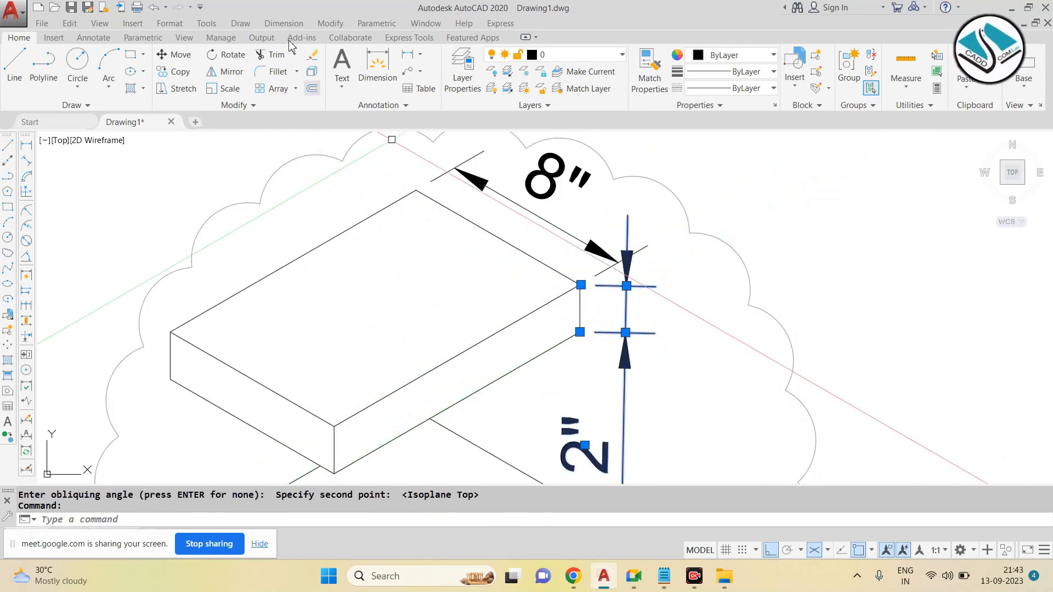
click(284, 23)
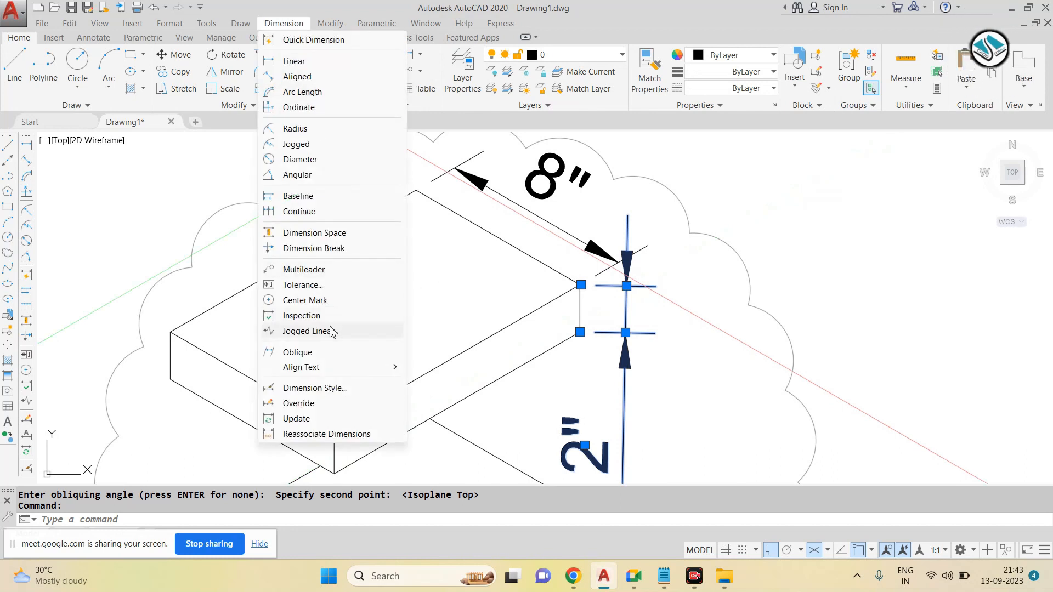
click(332, 352)
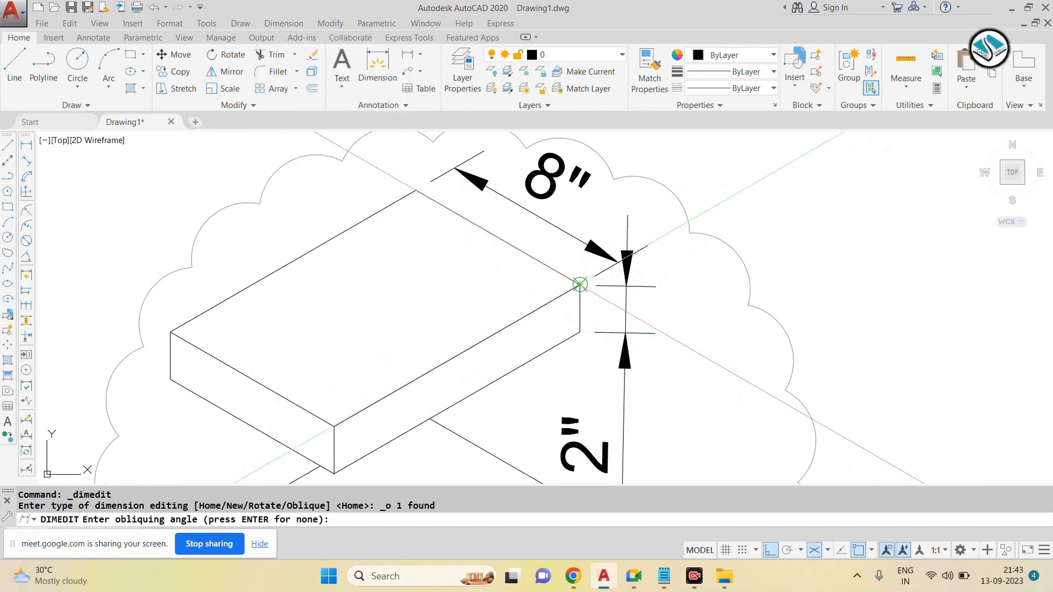
click(579, 284)
scroll(625, 264, down, 4)
click(657, 239)
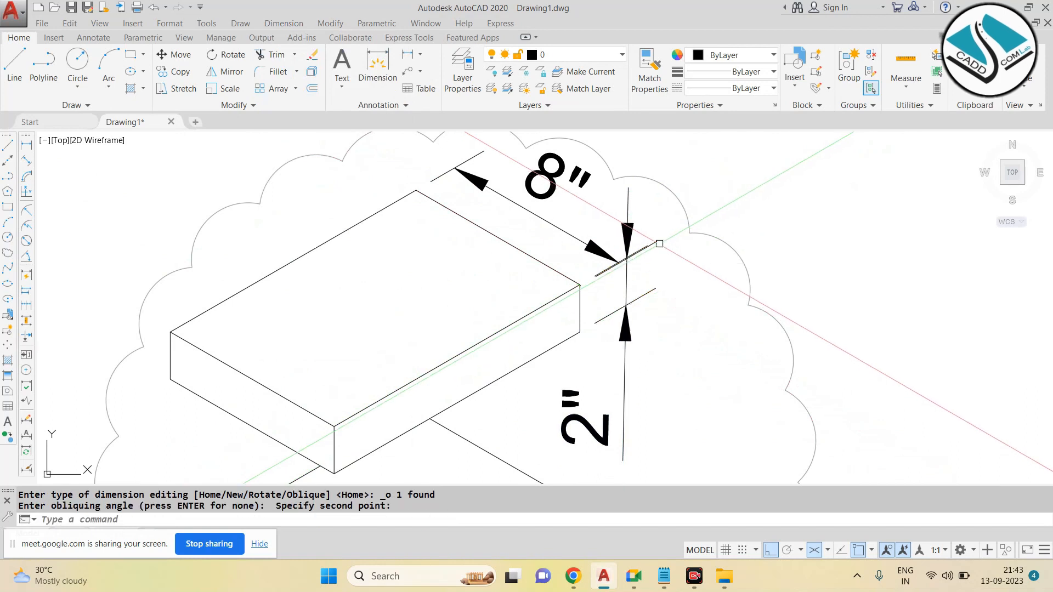
scroll(660, 243, down, 2)
key(Escape)
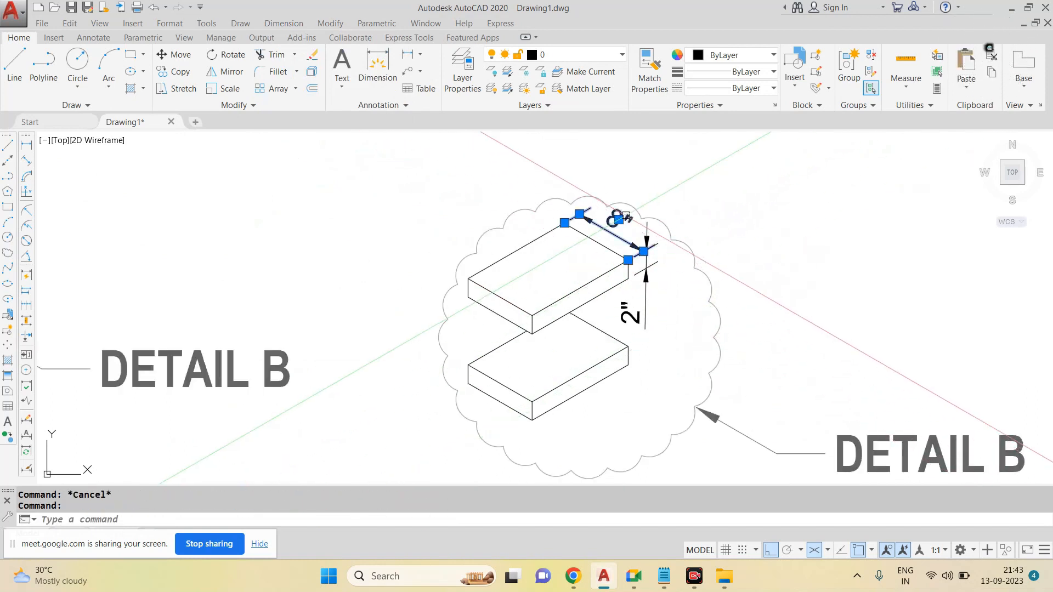
Step: Set the colour of the 8" and 2" dimensions in Detail B to dark blue
click(647, 285)
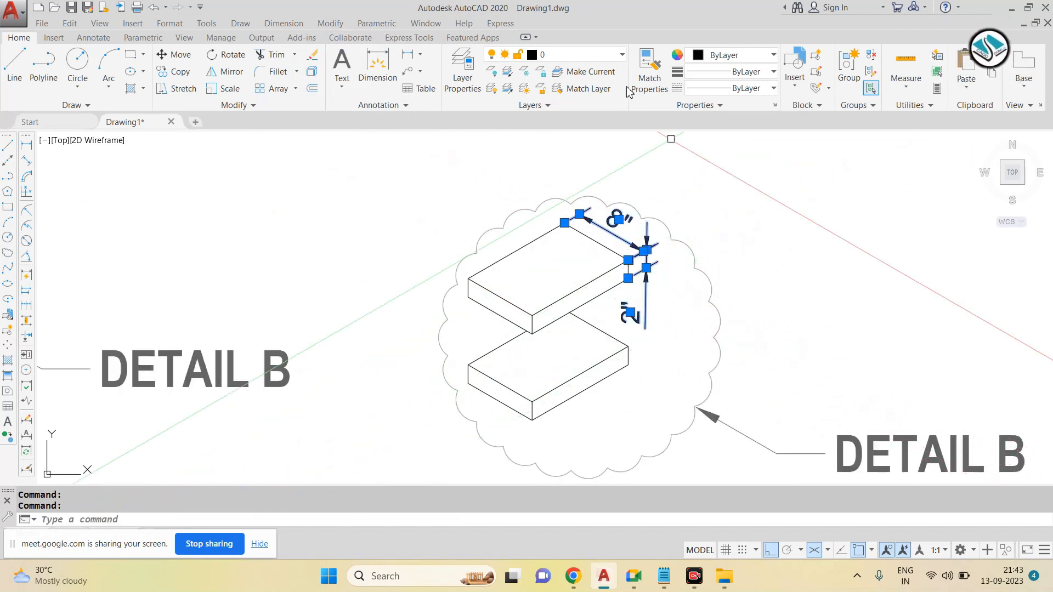
click(733, 56)
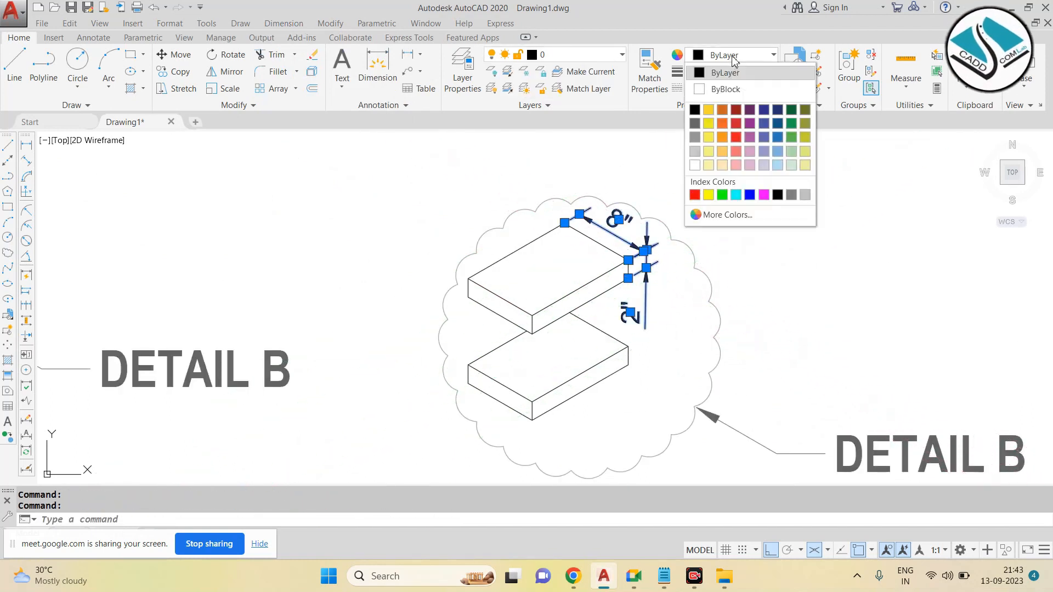
click(778, 110)
key(Escape)
Step: Oblique the upper shelf's 2' dimension in Detail A so its extension lines run parallel to the shelf's short edges
scroll(629, 399, down, 4)
scroll(629, 400, up, 8)
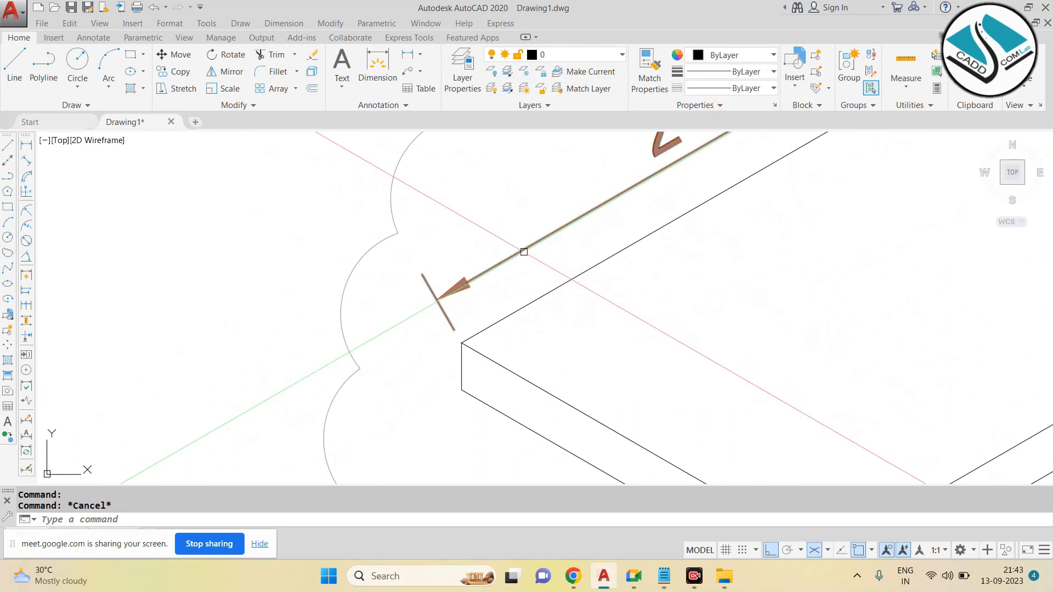
click(283, 23)
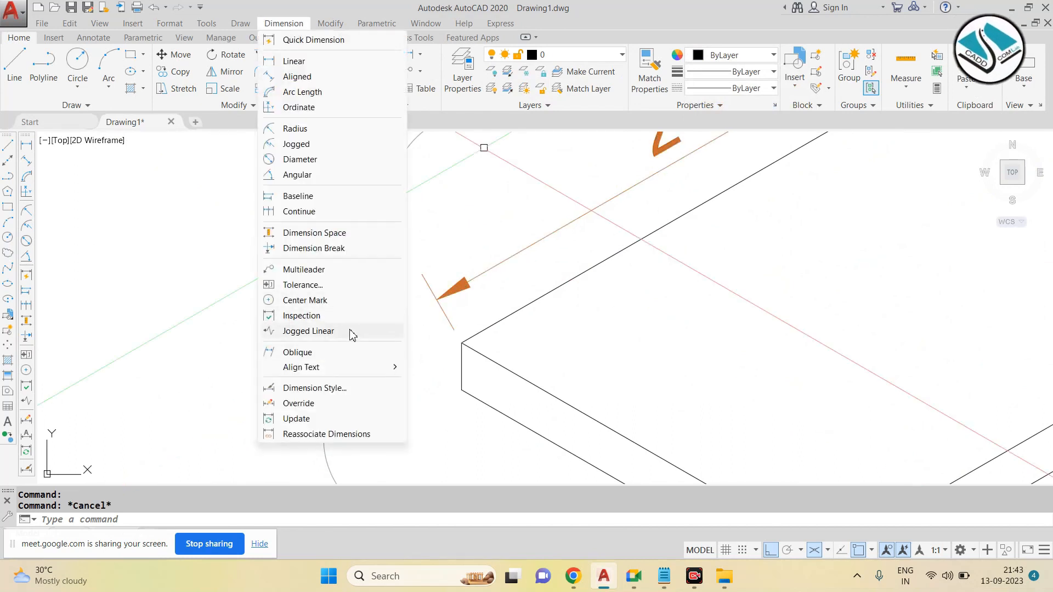
click(347, 358)
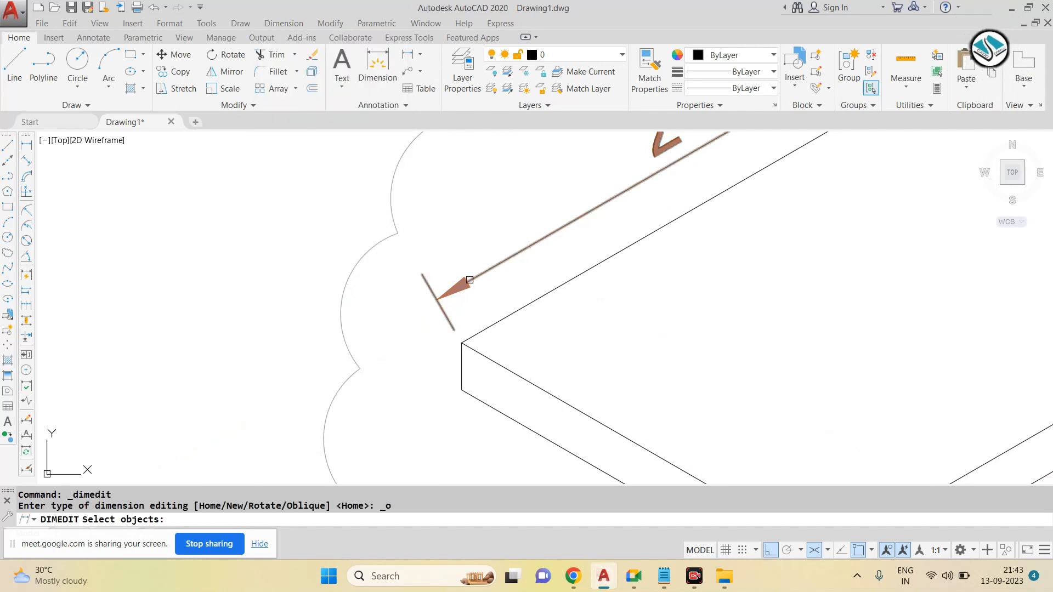
click(469, 280)
key(Return)
click(462, 343)
click(269, 237)
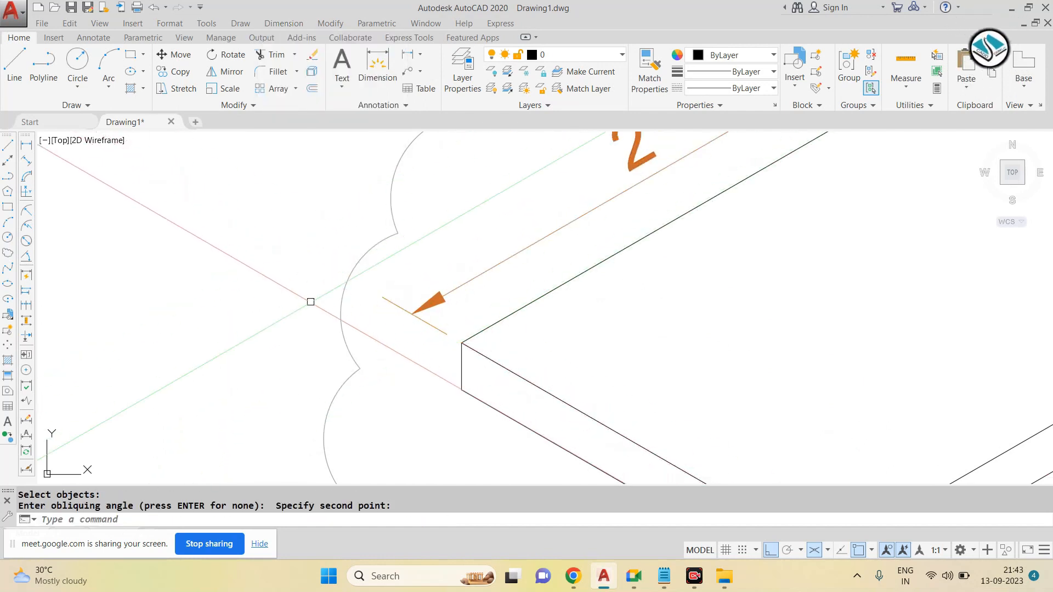
scroll(478, 348, down, 5)
scroll(477, 348, up, 8)
key(Escape)
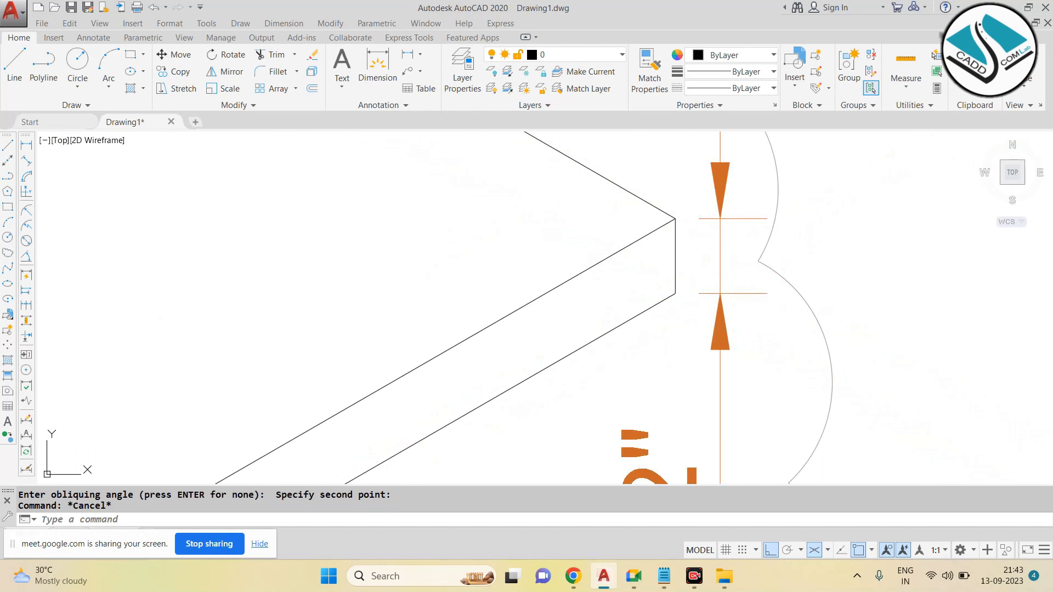
Step: Oblique the upper shelf's 2" thickness dimension in Detail A so its extension lines follow the isometric axis
click(737, 265)
click(706, 241)
click(299, 24)
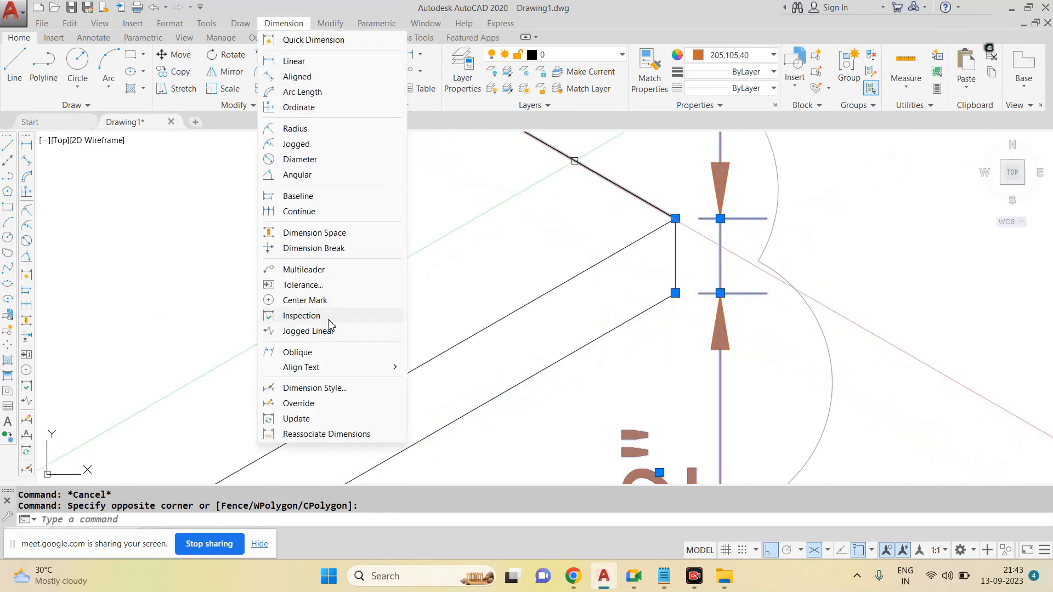
click(319, 353)
click(675, 218)
scroll(708, 207, down, 6)
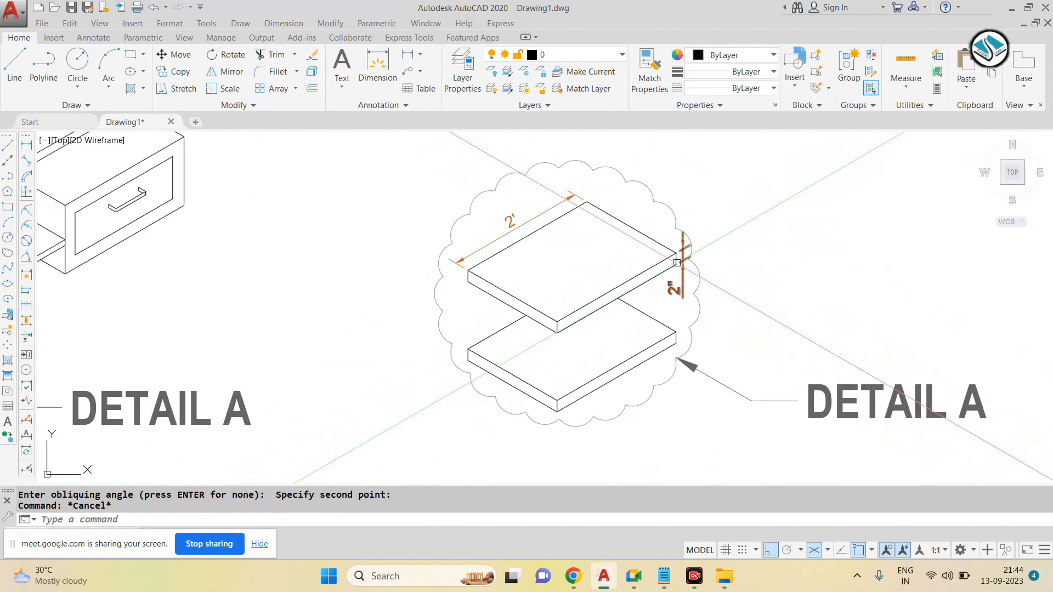
click(523, 217)
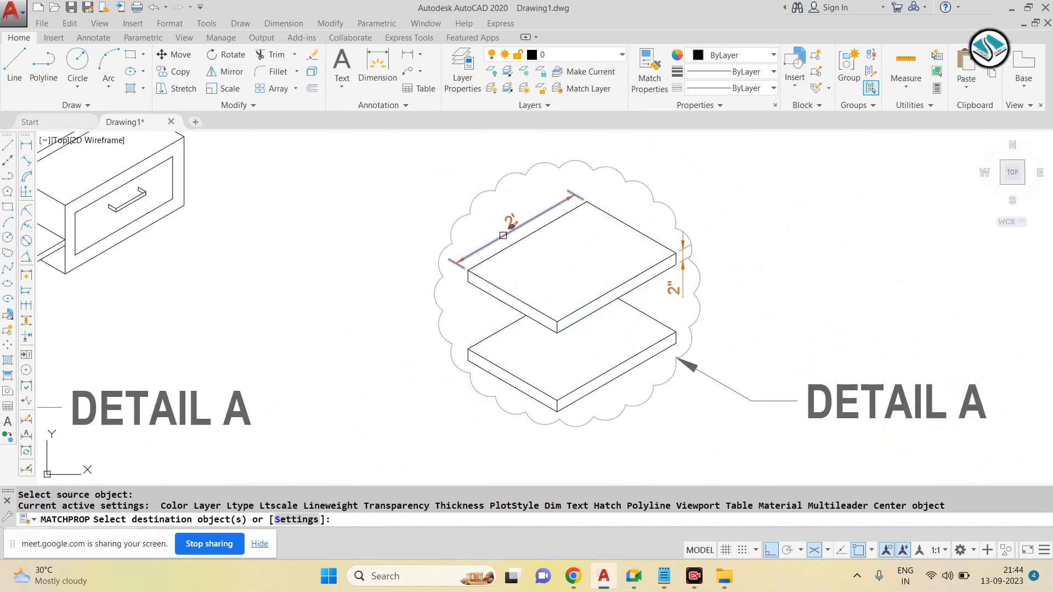
scroll(524, 217, down, 3)
scroll(511, 156, up, 5)
key(Escape)
Step: Match the properties of a dark blue Detail B dimension onto the 2' and 2" dimensions in Detail A
text(ma)
key(Return)
click(511, 156)
scroll(512, 156, down, 5)
scroll(483, 285, up, 4)
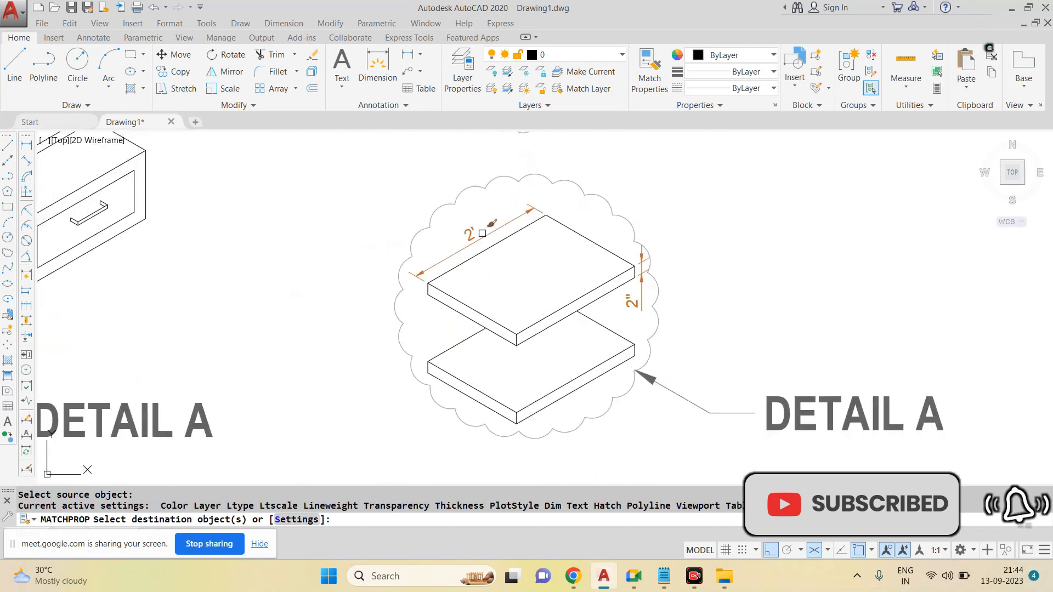
click(480, 233)
click(642, 265)
scroll(642, 265, down, 3)
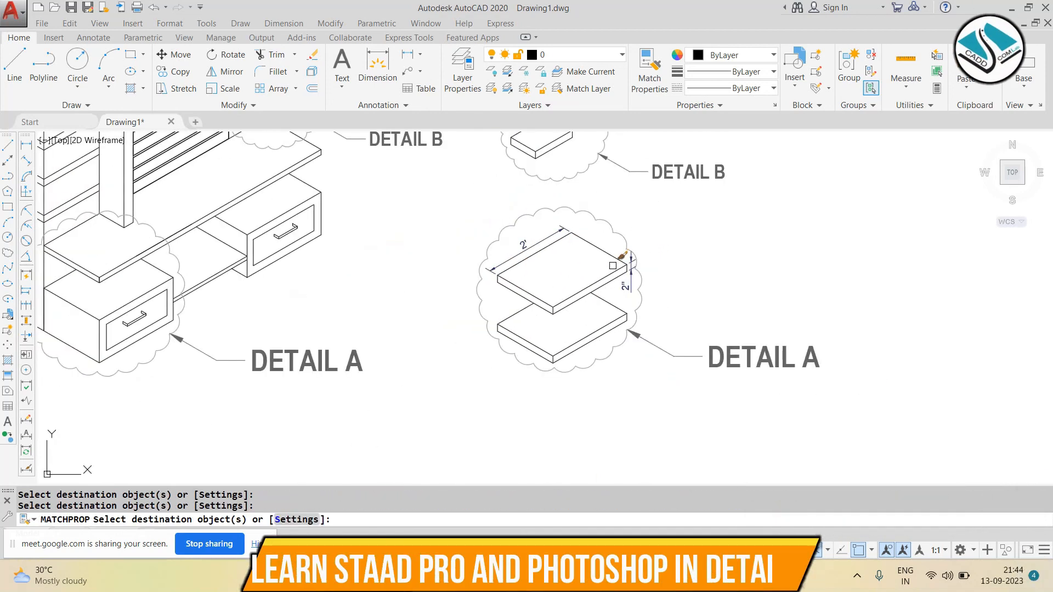
key(Escape)
scroll(588, 292, up, 2)
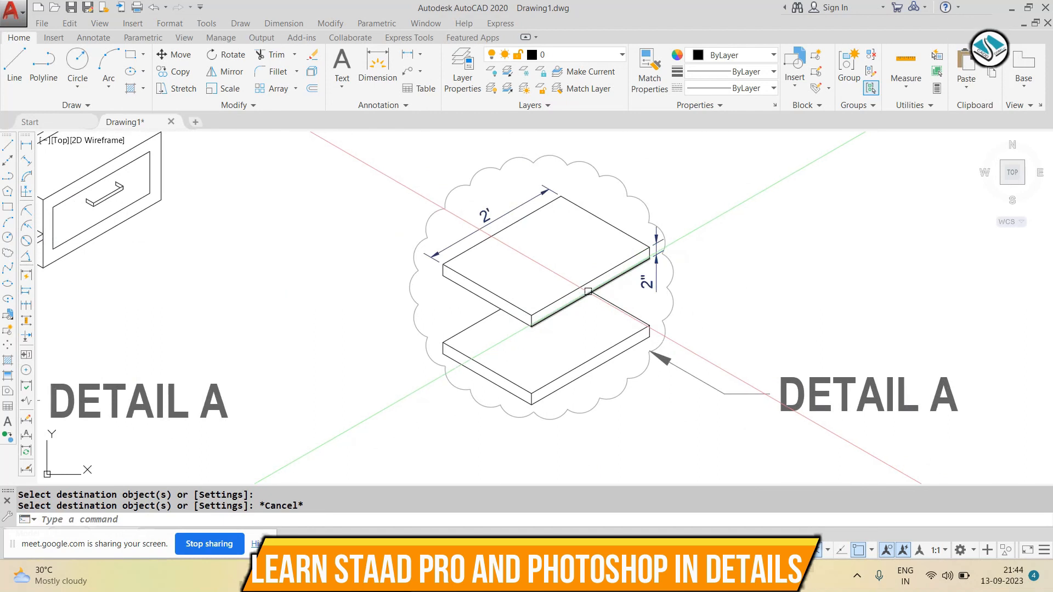
Step: Move the reference photo farther left, with Ortho off, to free space beside the TV unit drawing
scroll(588, 291, down, 2)
scroll(603, 290, down, 2)
mouse_move(386, 210)
middle_down()
mouse_move(424, 251)
mouse_move(463, 258)
middle_up()
click(243, 190)
click(204, 236)
text(m)
key(Return)
click(209, 237)
scroll(337, 243, down, 2)
middle_drag(343, 242, 544, 240)
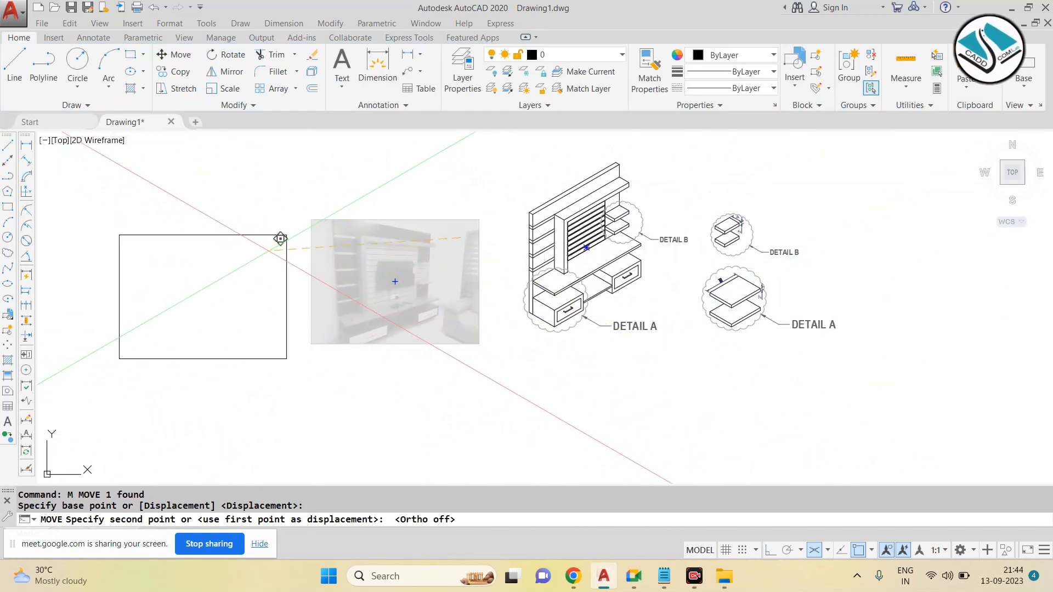
click(322, 207)
key(Escape)
Step: Copy the complete TV unit with its clouds and leaders into the space between the photo and the original drawing
scroll(684, 216, up, 5)
scroll(585, 238, down, 2)
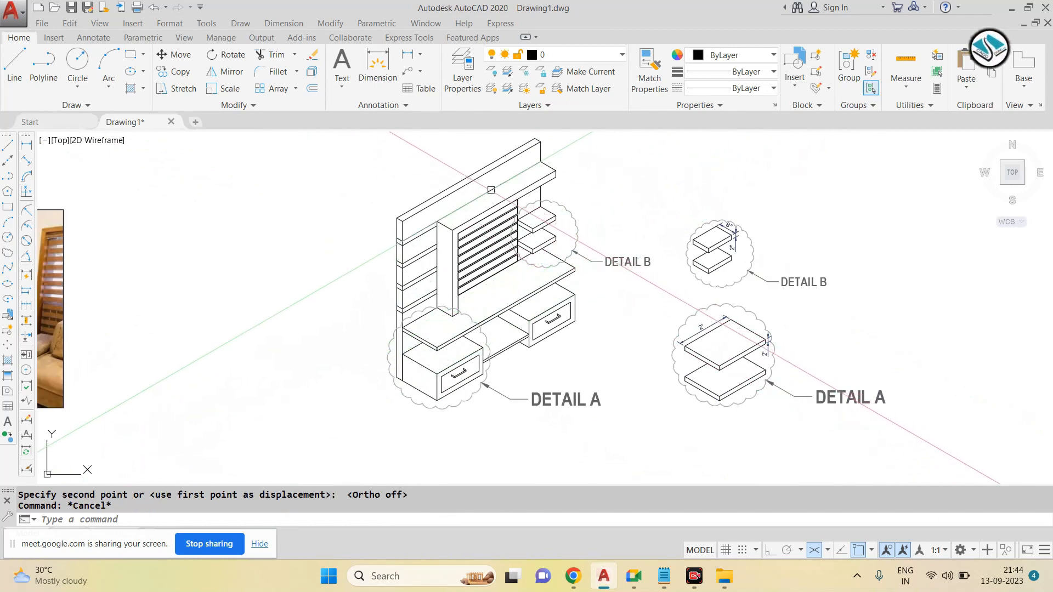
middle_drag(501, 292, 509, 312)
key(Escape)
click(336, 144)
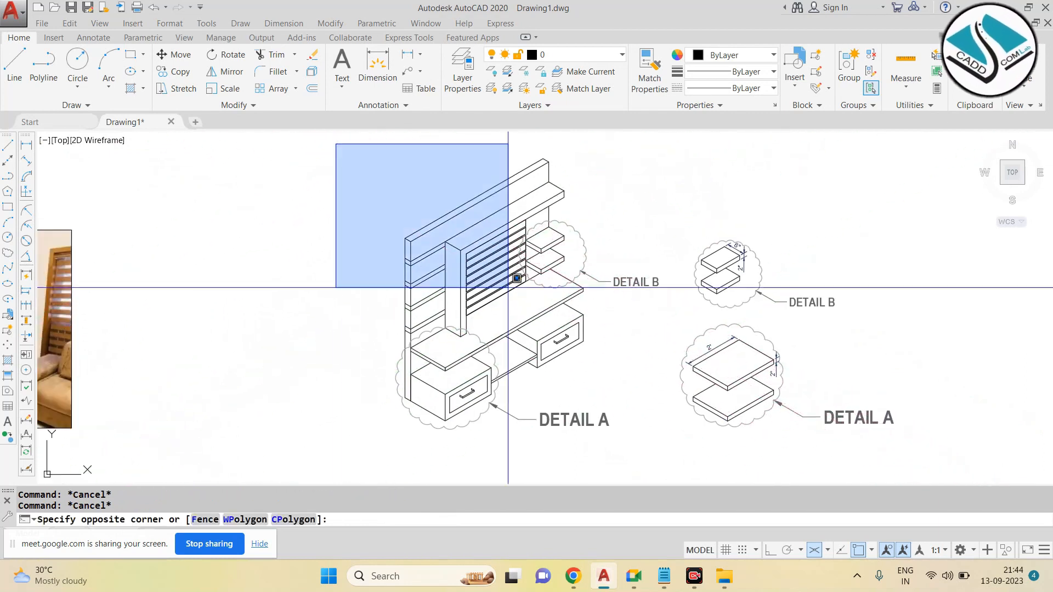
click(676, 460)
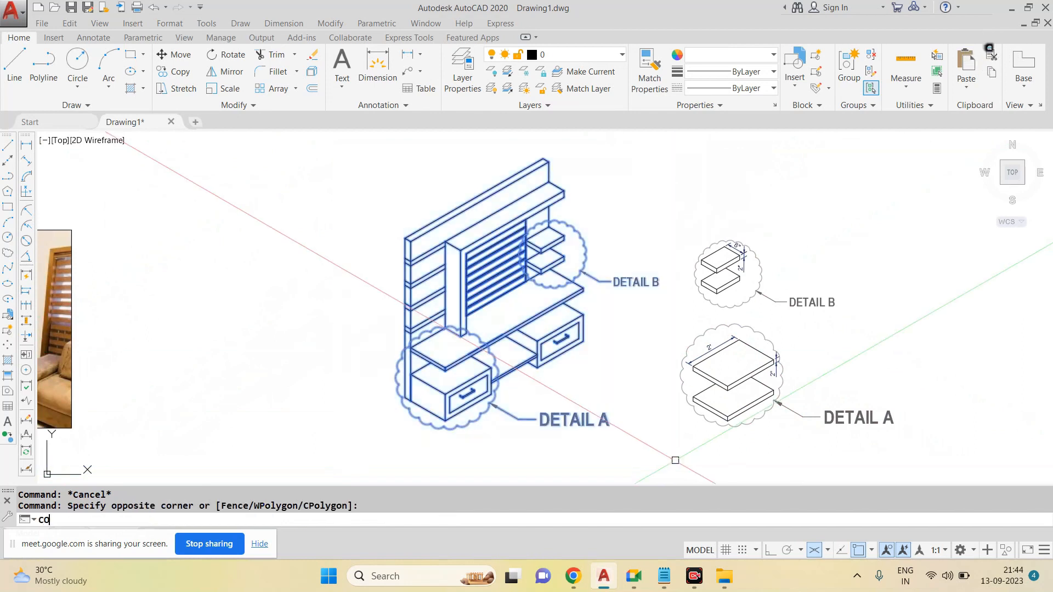
key(space)
click(640, 355)
scroll(441, 345, down, 2)
middle_drag(440, 345, 612, 338)
scroll(586, 341, up, 2)
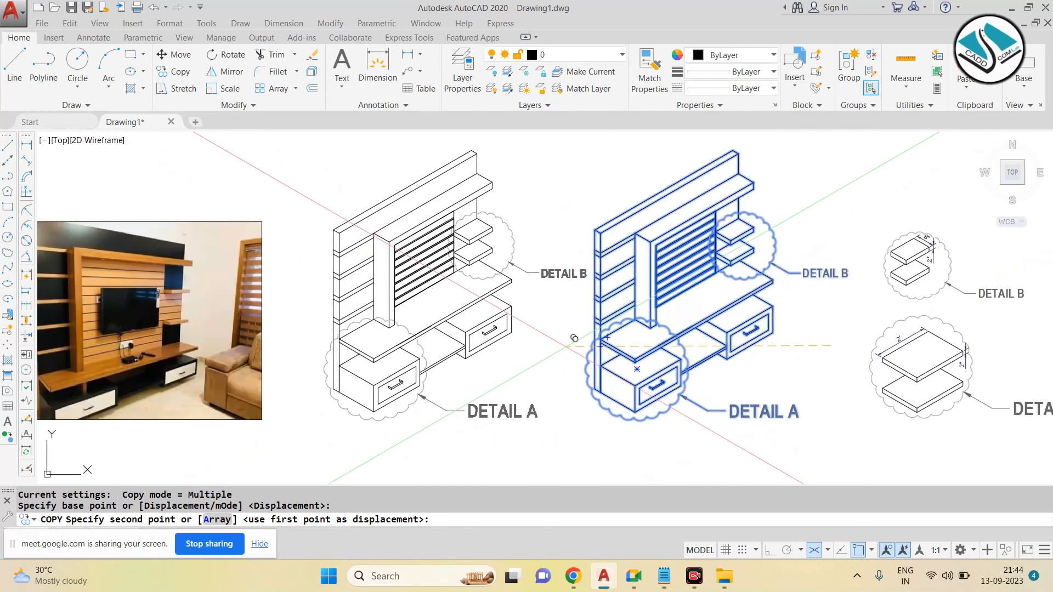
click(560, 366)
key(Escape)
Step: Erase the two revision clouds and the DETAIL A and DETAIL B leaders from the copied TV unit
click(567, 302)
click(508, 260)
text(e)
key(space)
click(508, 260)
text(e)
key(space)
click(481, 432)
text(e)
key(space)
click(420, 381)
text(e)
key(space)
scroll(536, 330, down, 3)
Step: Move the original TV unit's DETAIL A leader so its arrow points at the lower drawer's handle
scroll(685, 363, up, 3)
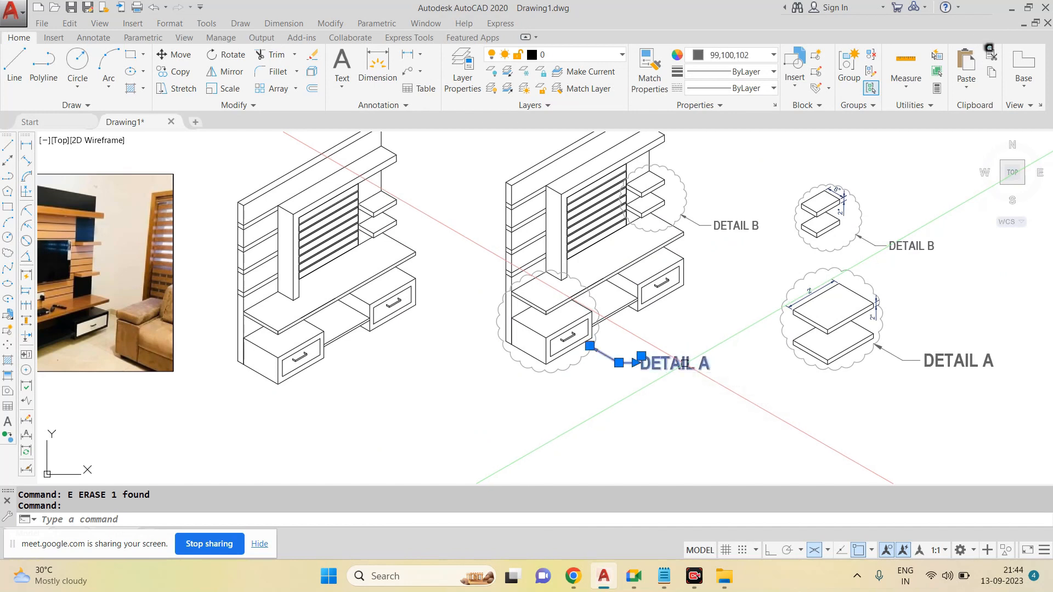
text(m)
key(space)
click(651, 359)
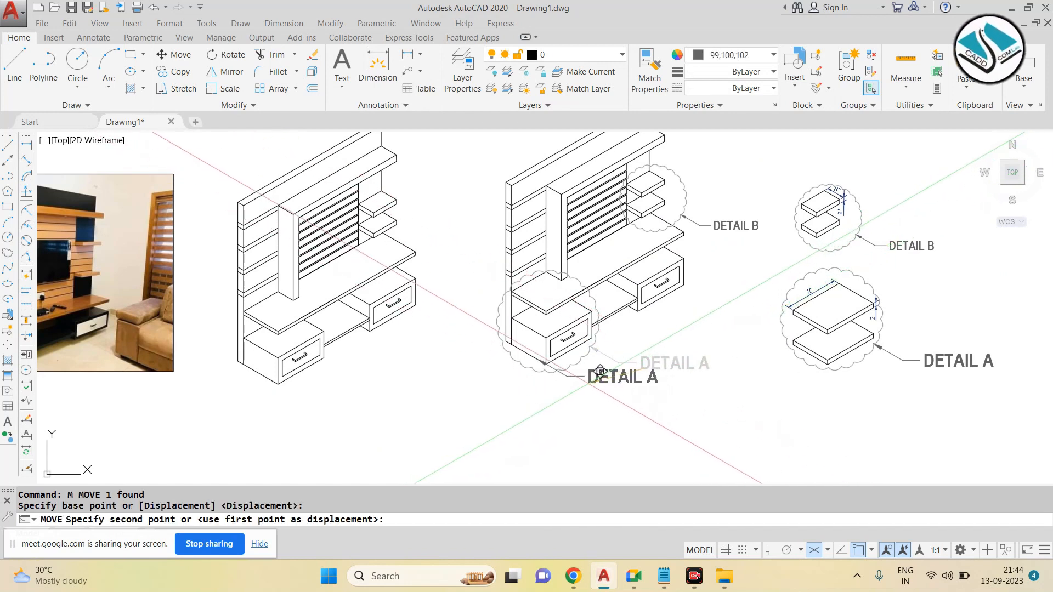
click(630, 350)
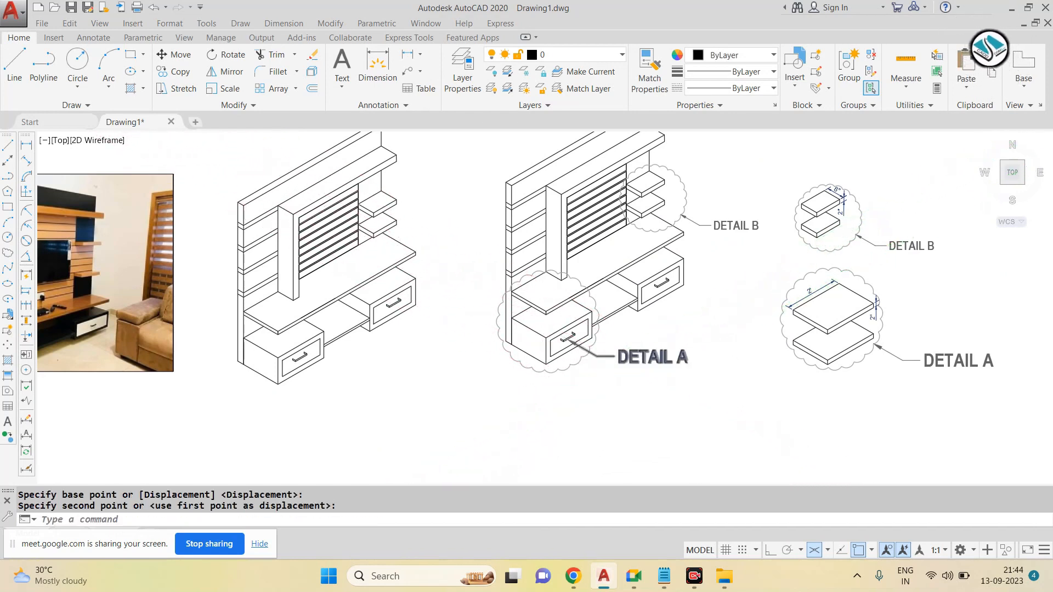
key(Escape)
Step: Rotate the original unit's DETAIL A leader so its text runs along the isometric axis
scroll(644, 359, up, 4)
click(645, 359)
click(667, 393)
click(666, 392)
text(ro)
key(space)
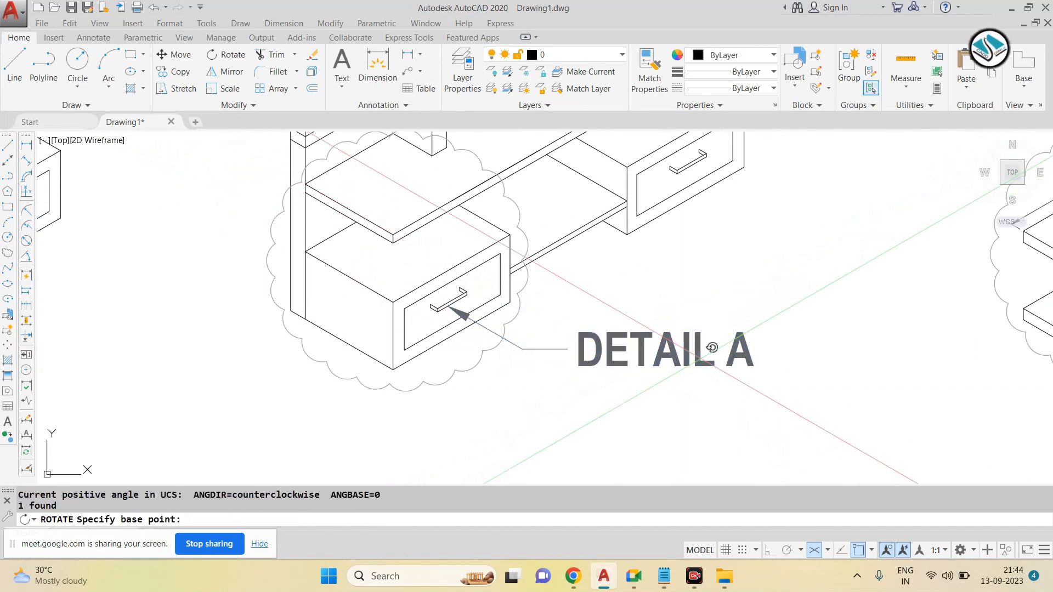
click(713, 348)
click(776, 306)
Step: Explode the rotated DETAIL A leader and erase its arrow and line pieces, keeping only the text
click(661, 366)
key(Escape)
text(x)
key(space)
click(746, 428)
click(639, 364)
click(563, 409)
click(459, 463)
text(e)
key(space)
Step: Change the rotated DETAIL A text to DETAIL TV.UNIT
double_click(632, 382)
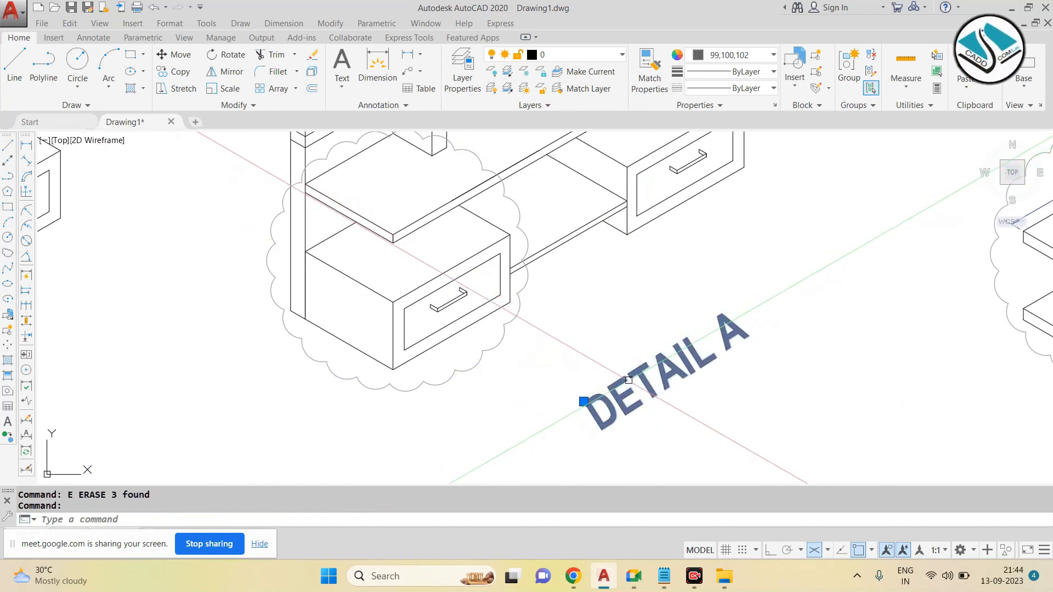
text(DET)
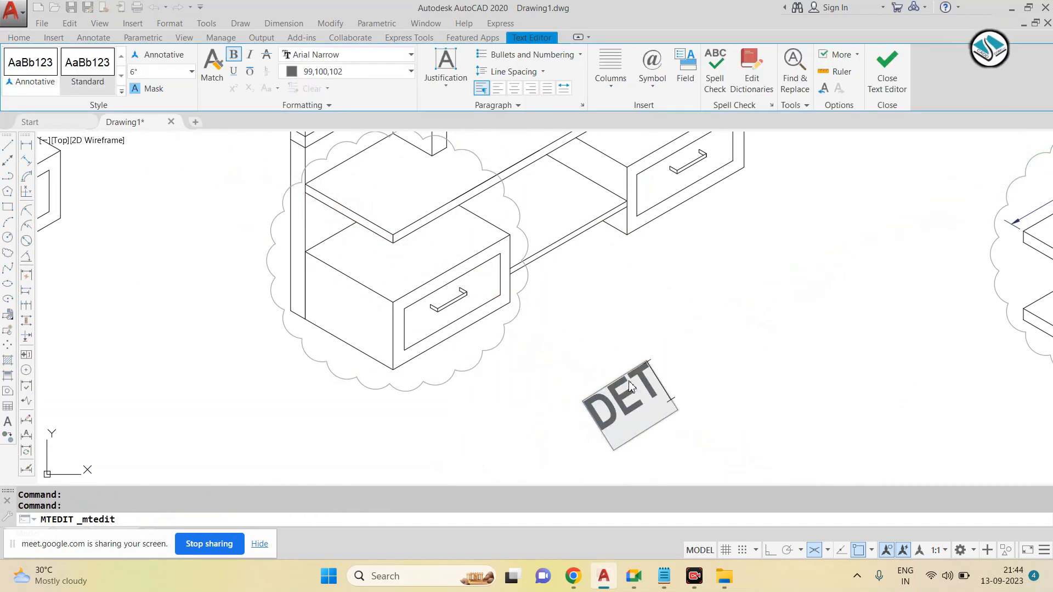
text(AIL)
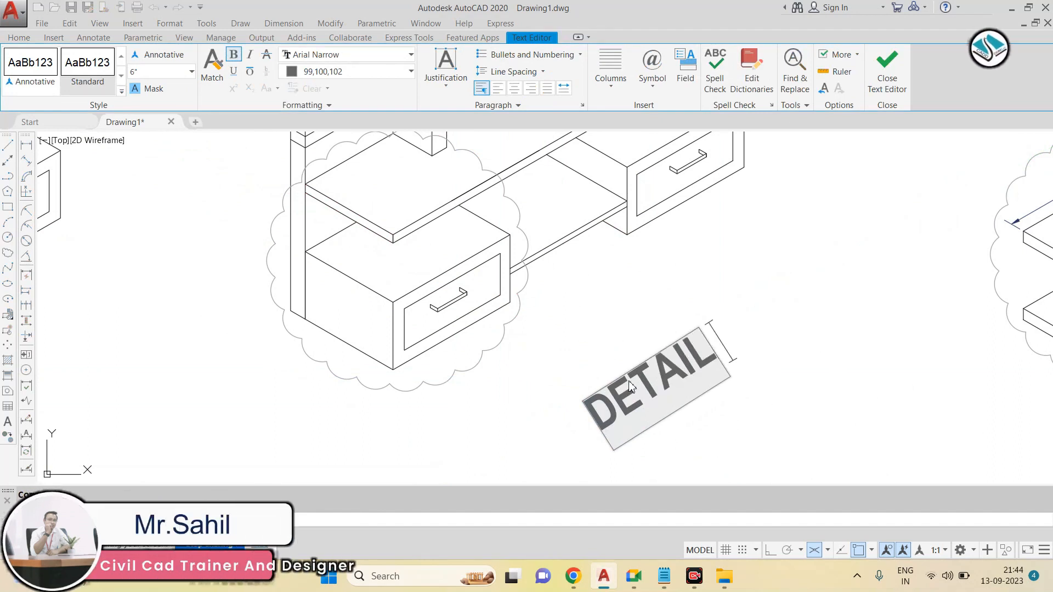
text( TV)
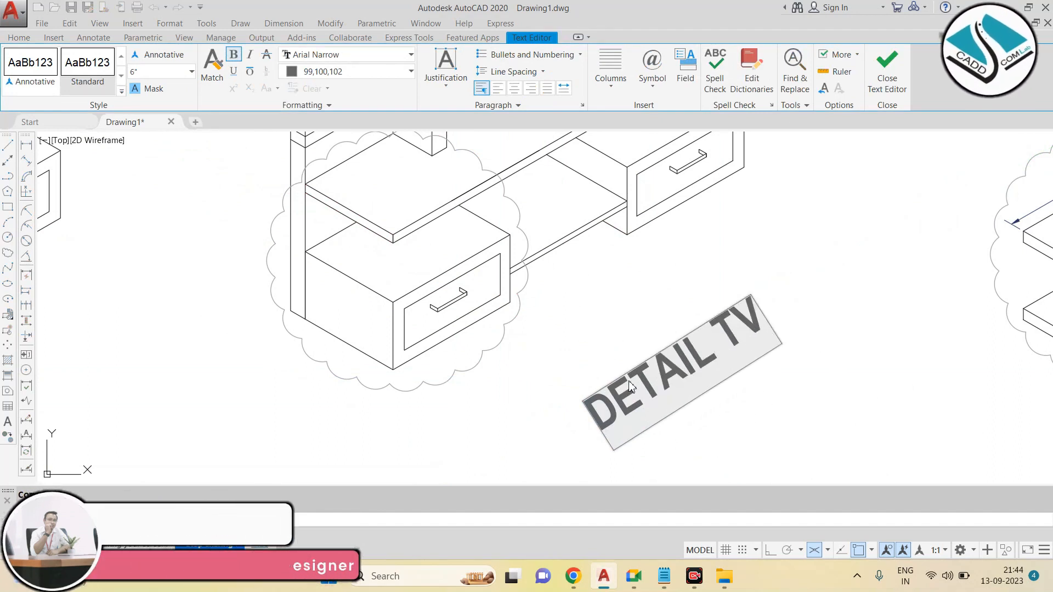
text(.U)
click(653, 315)
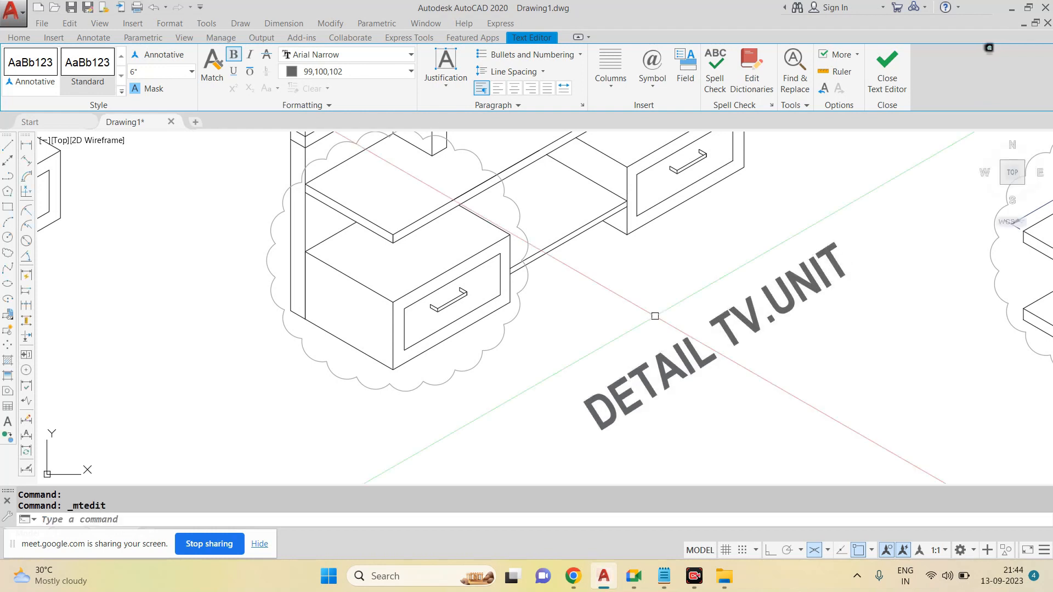
Step: Copy the DETAIL TV.UNIT text to below the unmarked TV unit beside the reference photo
click(790, 369)
click(730, 316)
text(co)
key(Return)
click(730, 315)
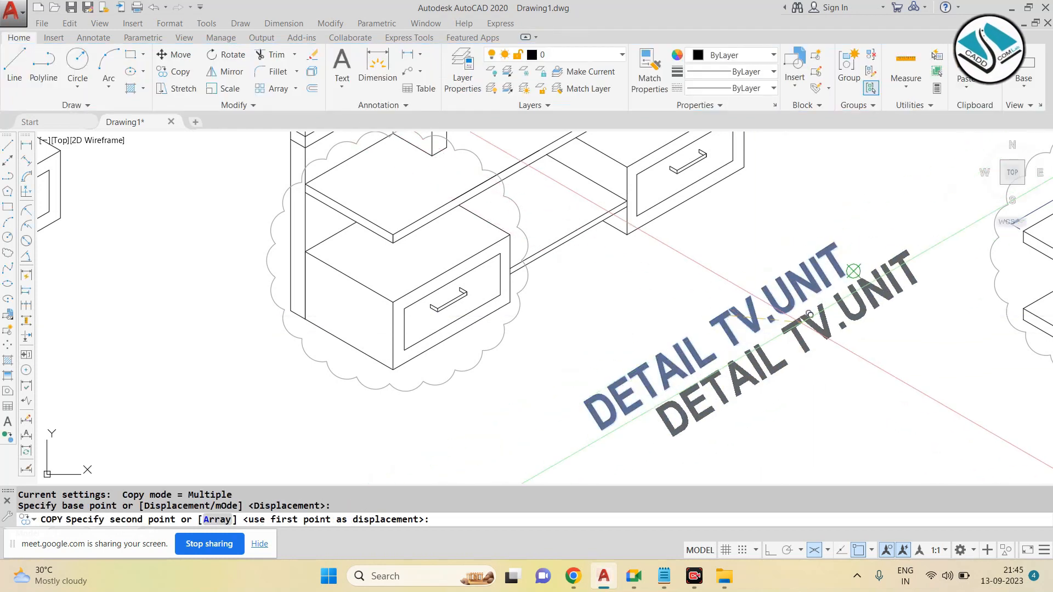
scroll(804, 332, down, 6)
scroll(570, 338, up, 4)
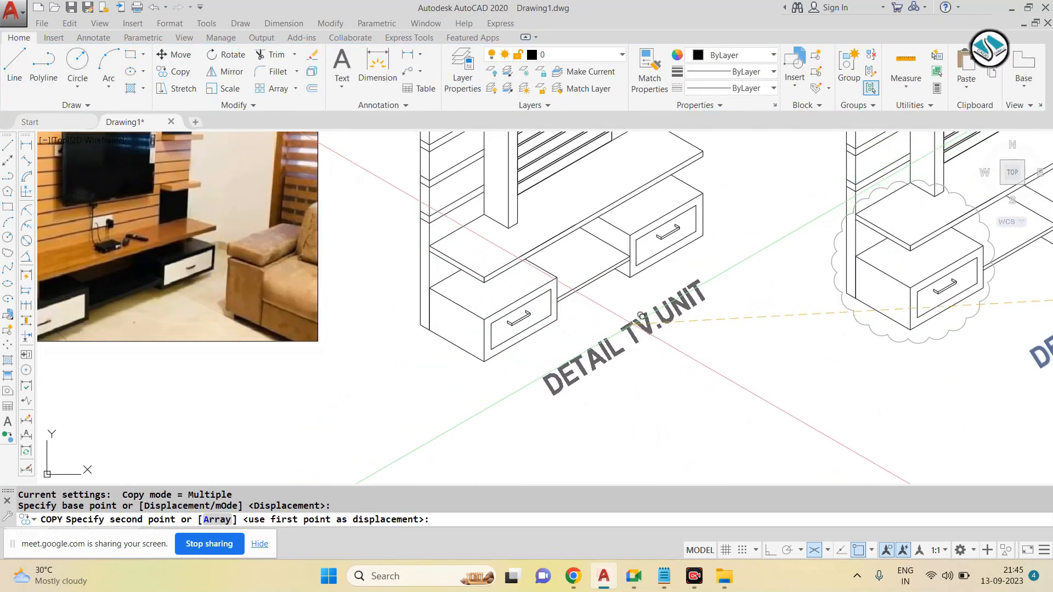
key(Escape)
Step: Change the copied text below the unmarked TV unit to ELEVATION
double_click(635, 332)
text(ELEVATION)
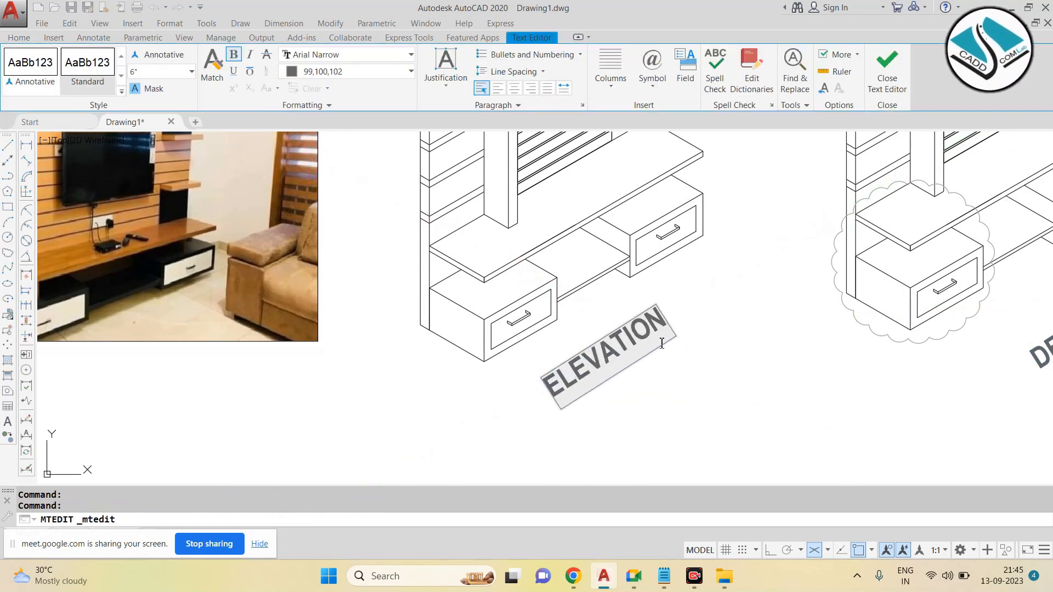
click(662, 343)
Step: Gradient-fill the ELEVATION unit's top back panel with both gradient colours set to 99,100,102
scroll(662, 343, down, 5)
scroll(523, 247, up, 4)
middle_drag(523, 247, 545, 294)
key(Return)
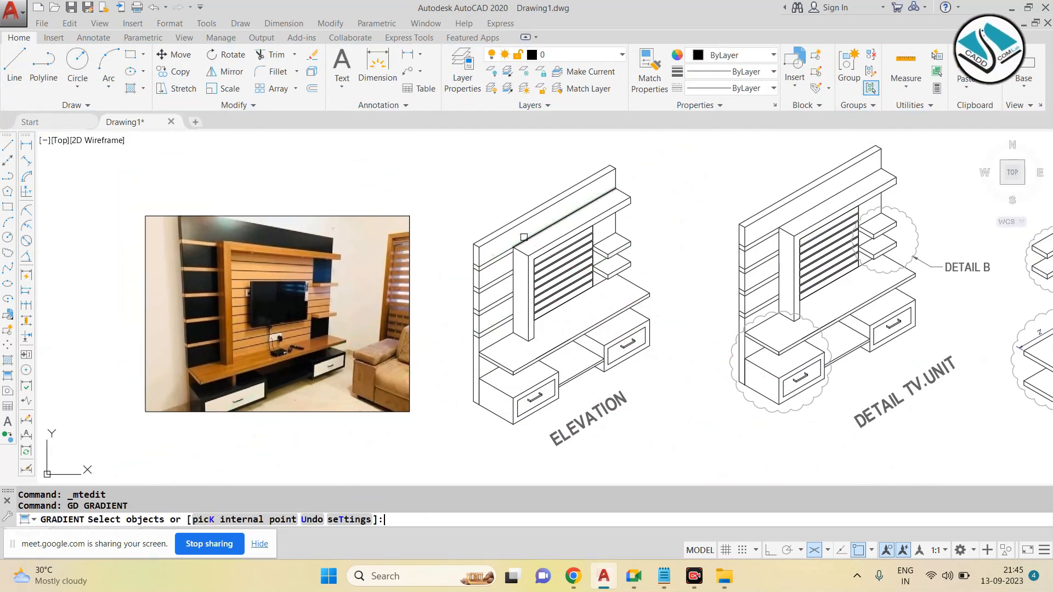
click(390, 73)
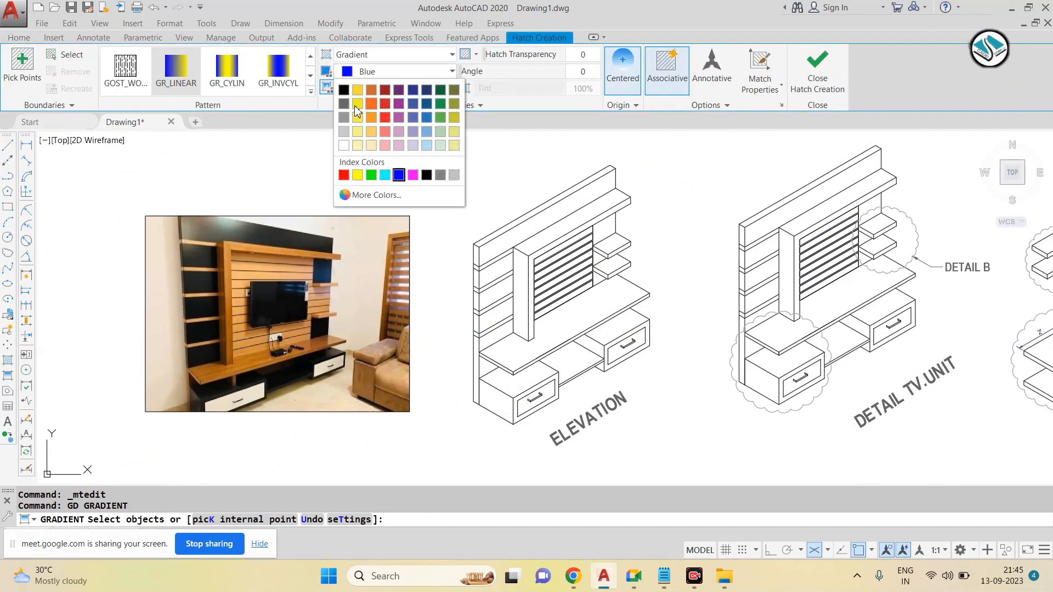
click(343, 103)
click(390, 88)
click(343, 120)
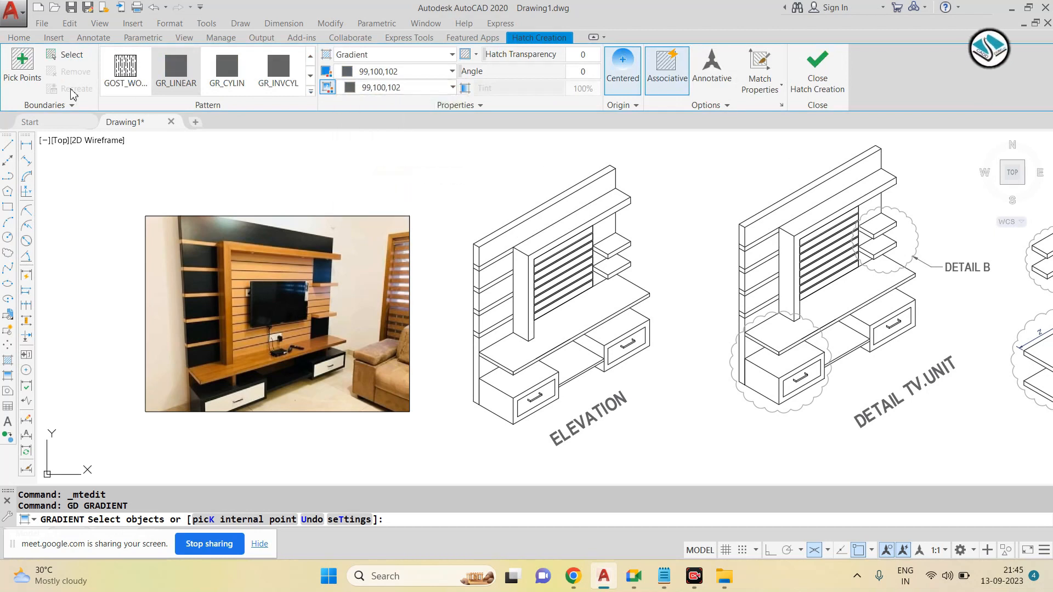
click(22, 66)
scroll(449, 266, up, 2)
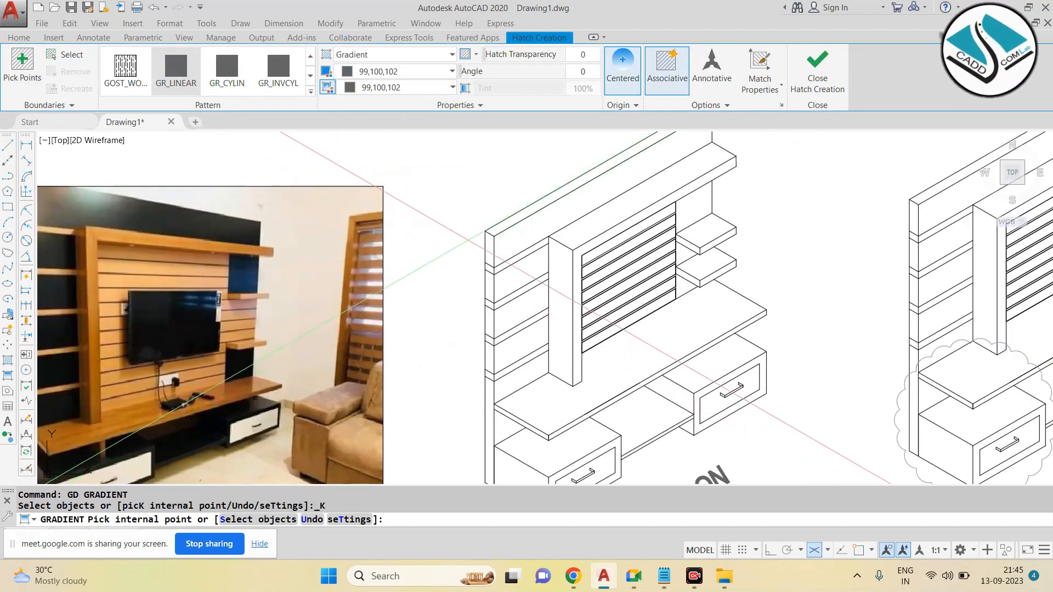
click(510, 239)
scroll(511, 244, down, 2)
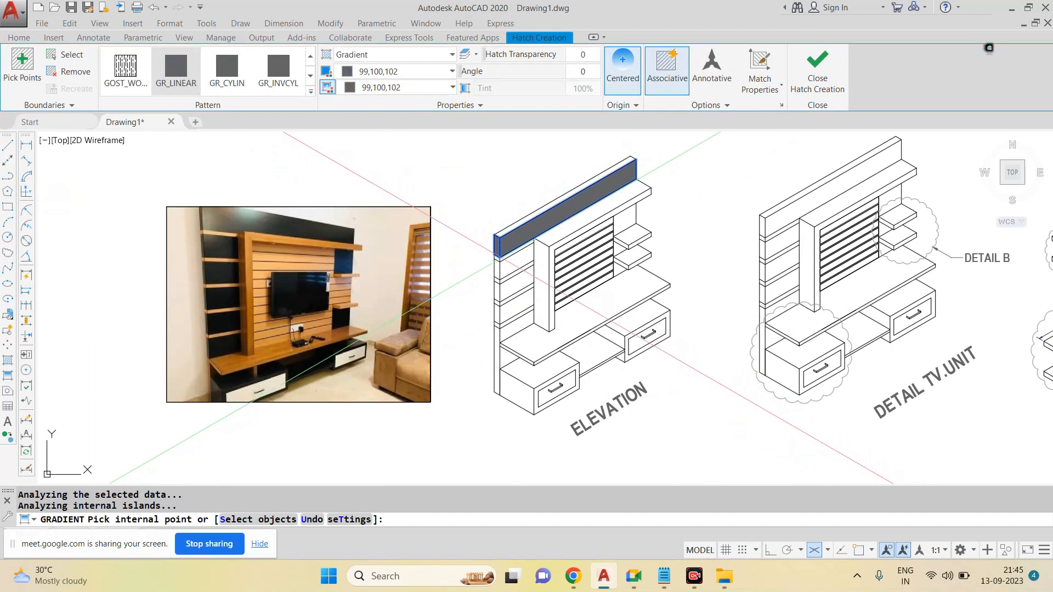
Step: Fill the remaining back-panel strips beside the TV frame and the unit's outer side edge with the grey gradient
scroll(504, 258, up, 2)
click(503, 263)
click(506, 307)
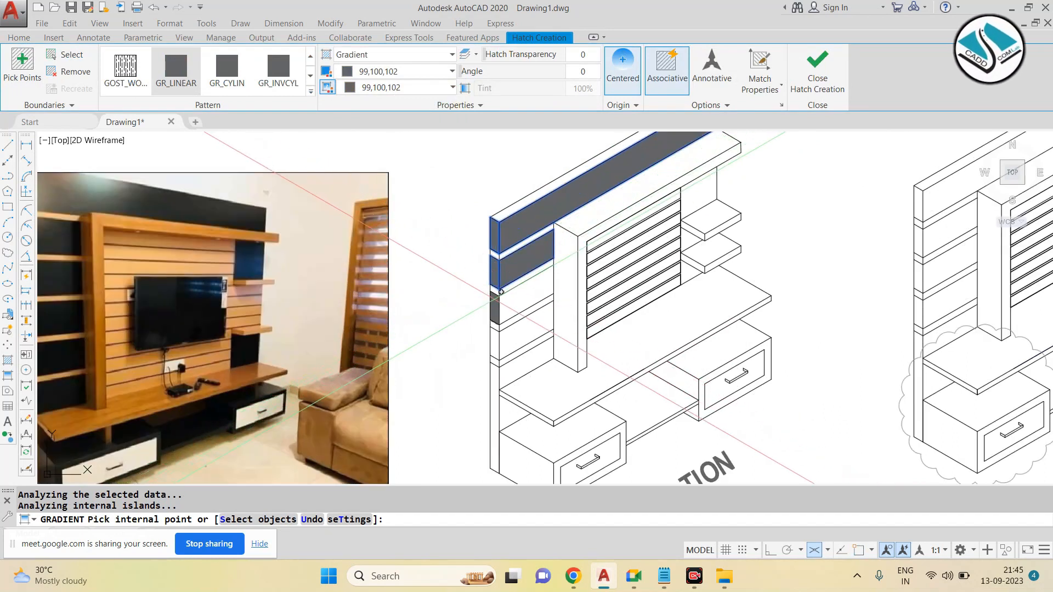
click(506, 342)
scroll(545, 311, down, 2)
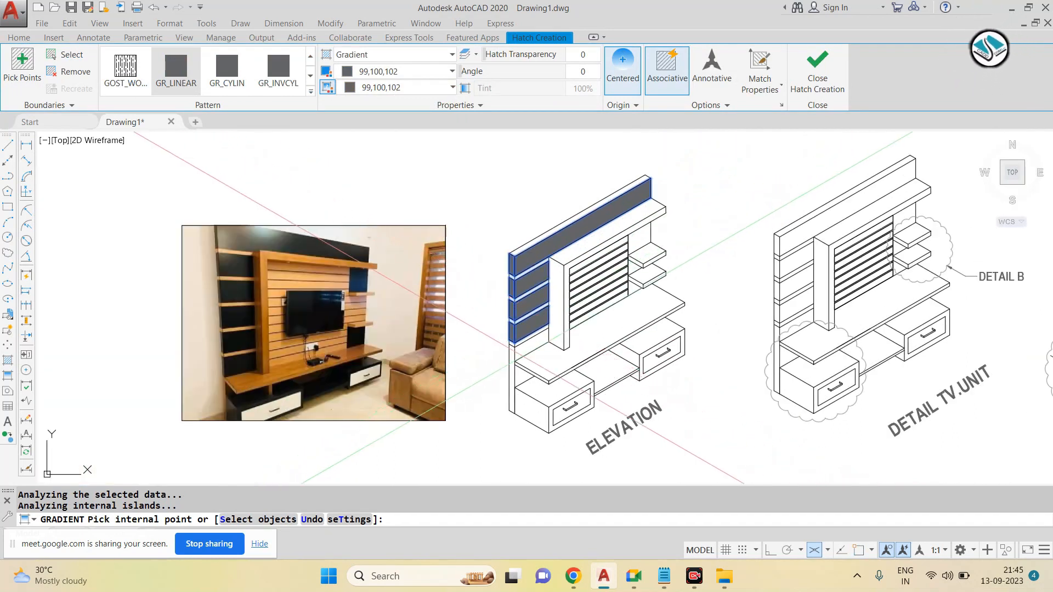
scroll(524, 358, up, 2)
click(492, 348)
scroll(521, 343, down, 2)
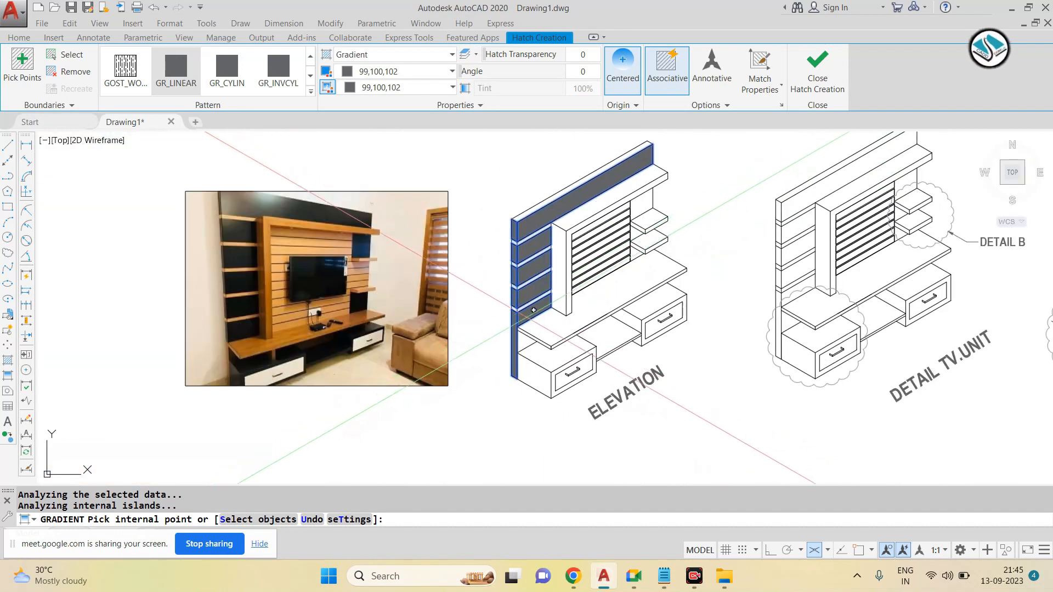
Step: Fill the drawer boxes' top and side faces, the lower shelf and the back area under the tabletop with the grey gradient
scroll(522, 342, up, 2)
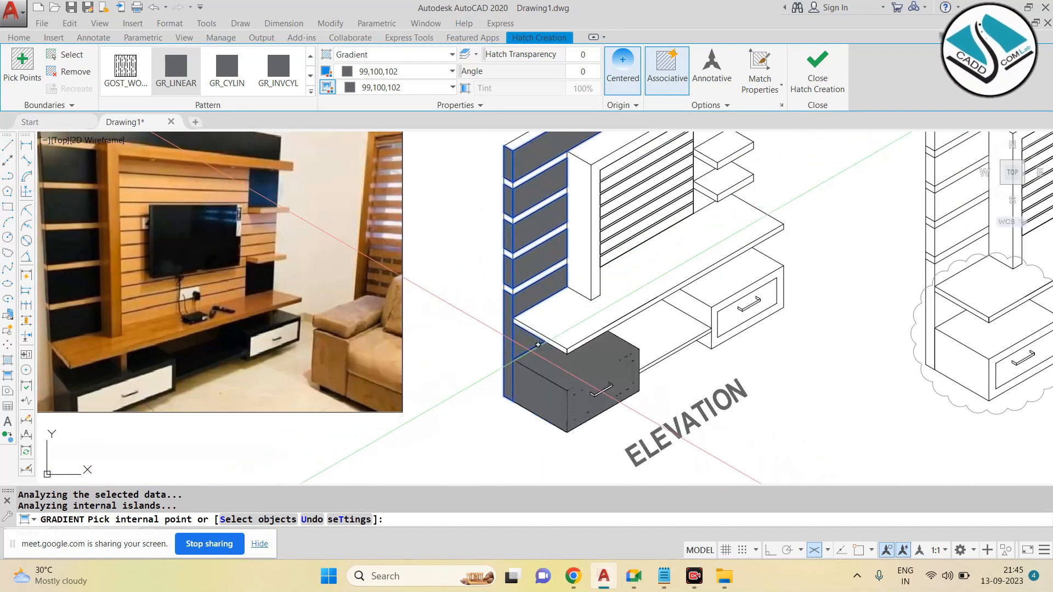
scroll(540, 352, down, 1)
scroll(537, 378, up, 2)
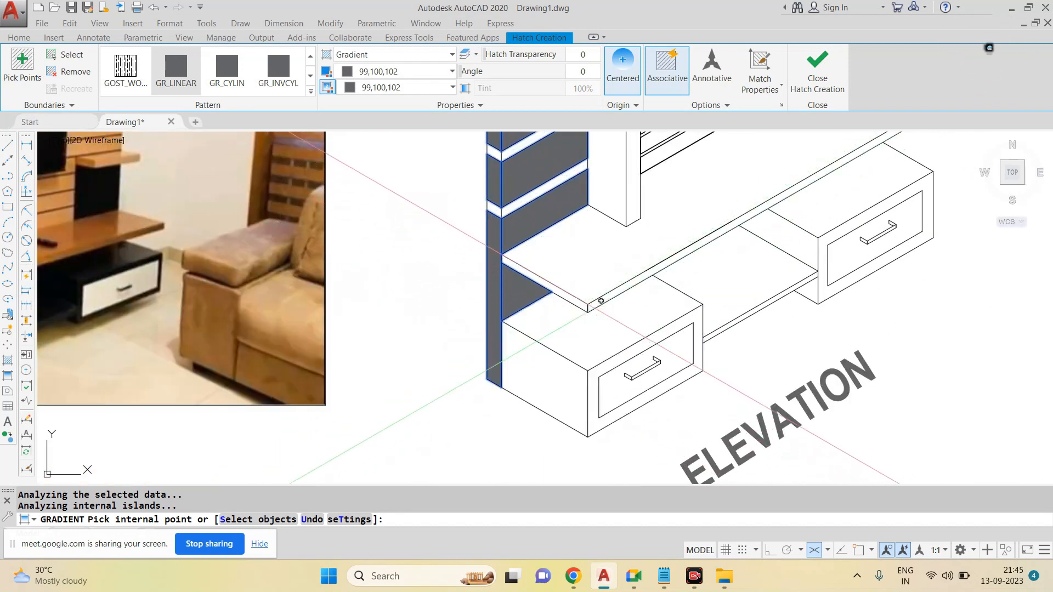
scroll(648, 306, down, 1)
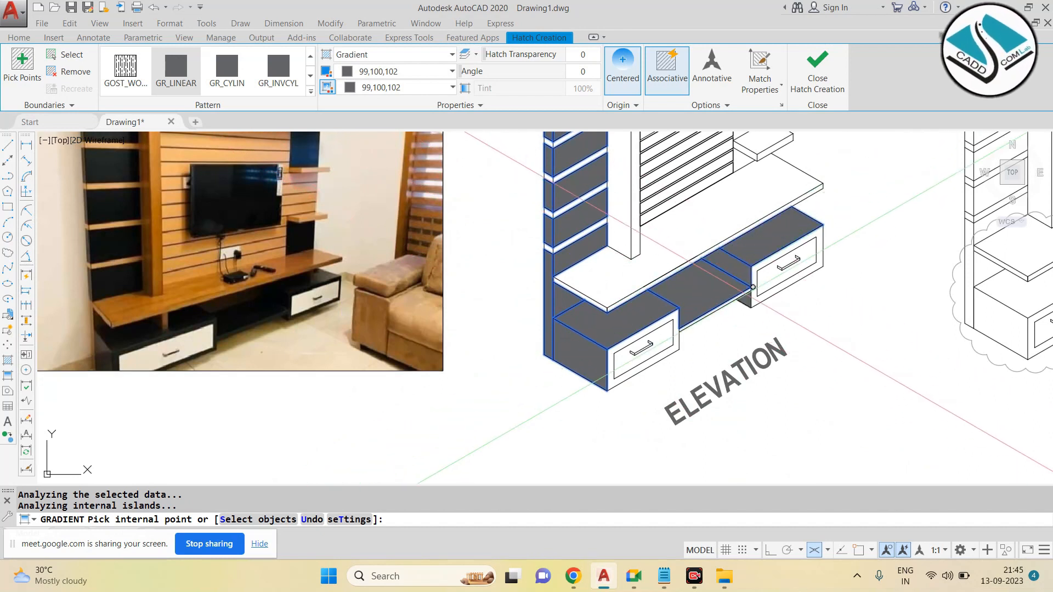
scroll(735, 263, up, 3)
scroll(677, 314, down, 4)
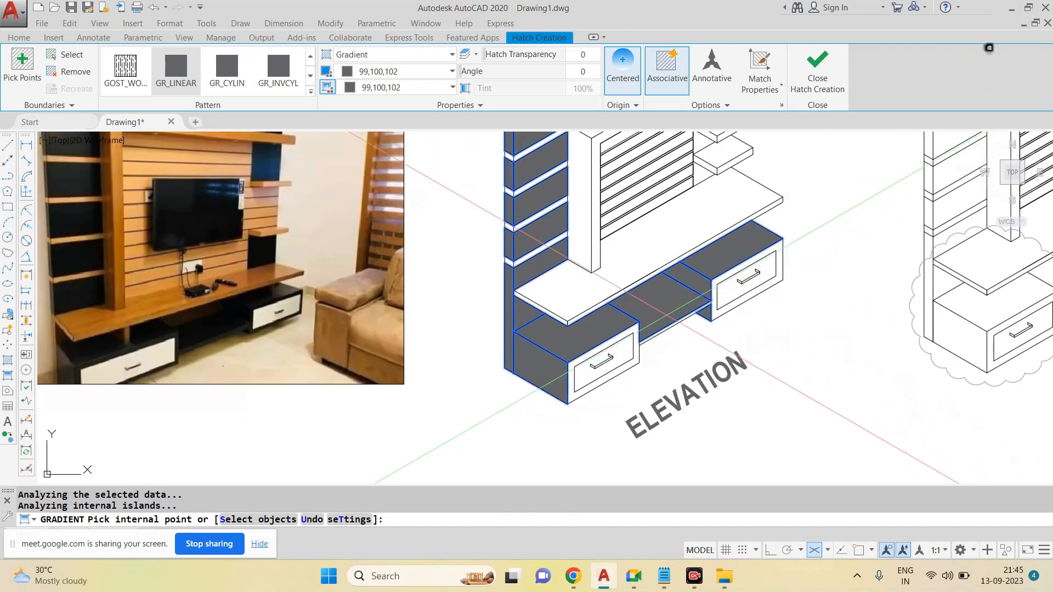
Step: Fill the back-panel areas around the two small side shelves with the grey gradient
scroll(653, 302, up, 2)
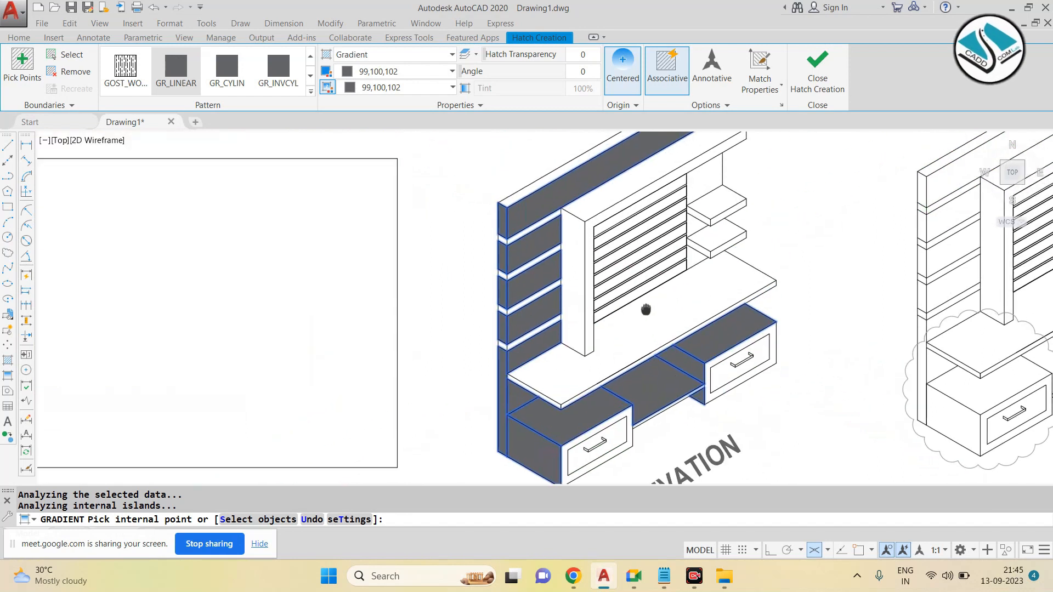
scroll(648, 305, down, 3)
scroll(701, 270, up, 5)
scroll(699, 272, down, 4)
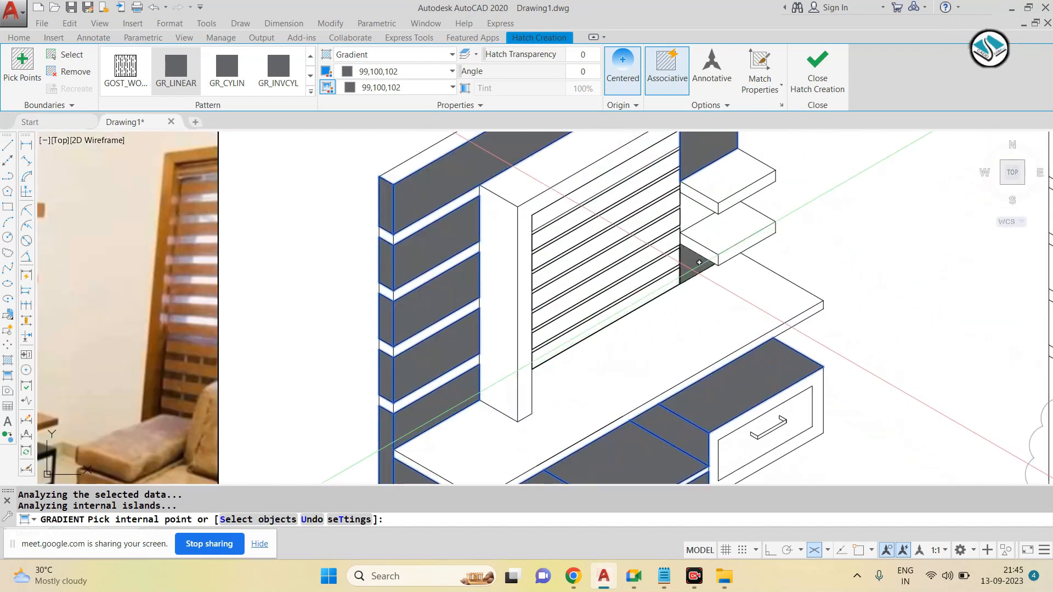
scroll(694, 266, up, 2)
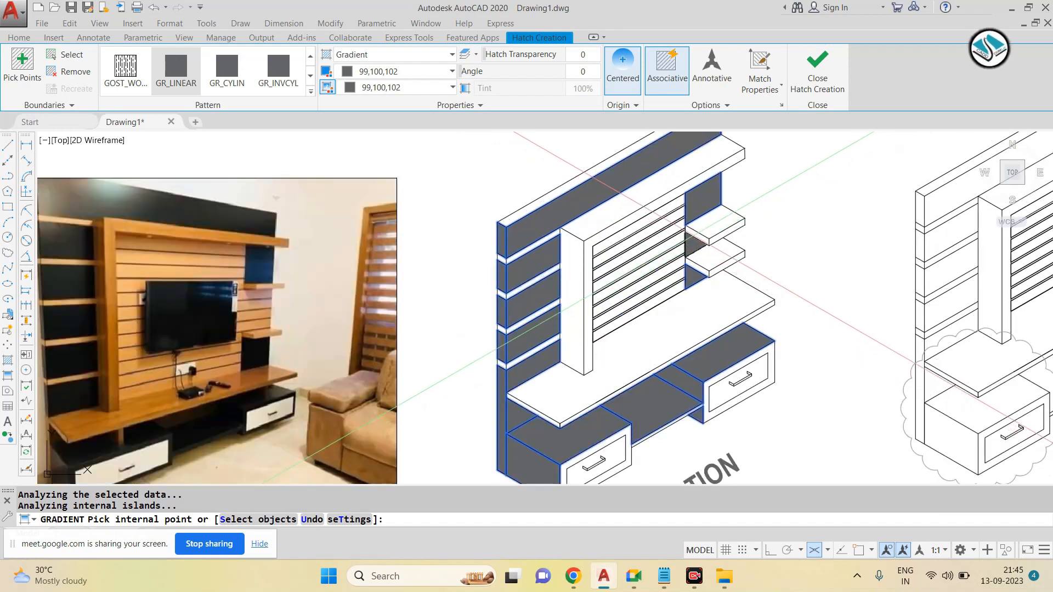
Step: Set the grey gradient fill's transparency to 40 and finish the fill
mouse_move(494, 56)
mouse_down()
mouse_move(535, 59)
mouse_move(512, 62)
mouse_up()
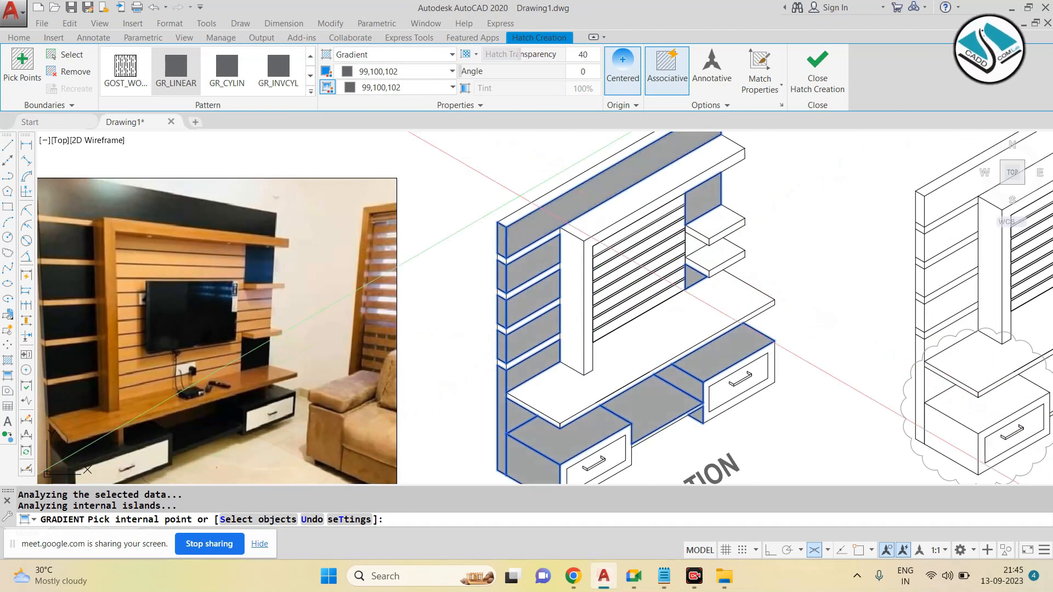
key(Return)
scroll(535, 211, down, 2)
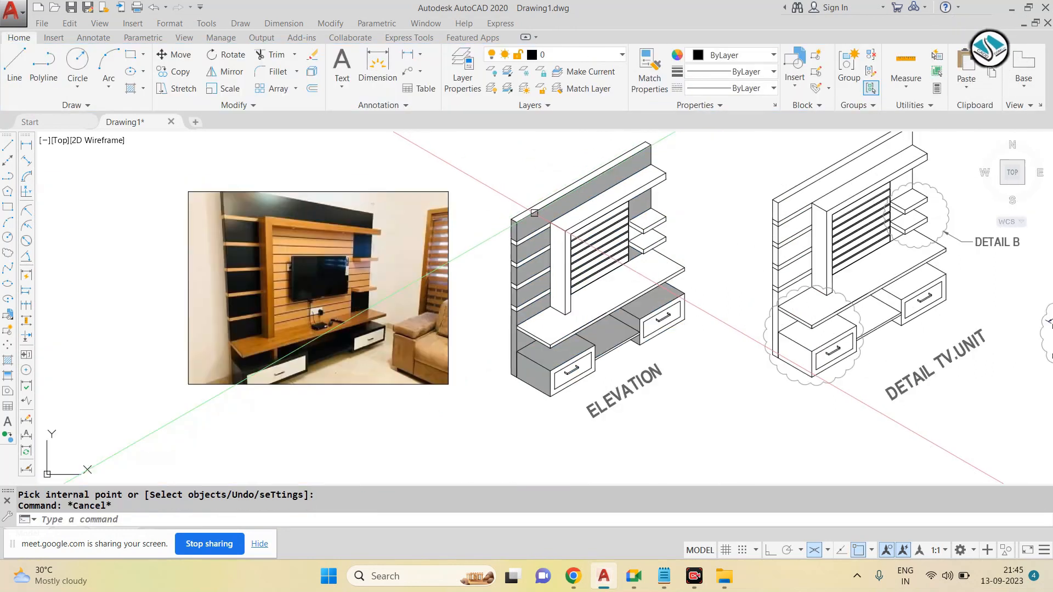
Step: Fill the inner front panels of both drawers with a gradient using 254,204,102 for both colours
scroll(562, 392, up, 3)
text(G)
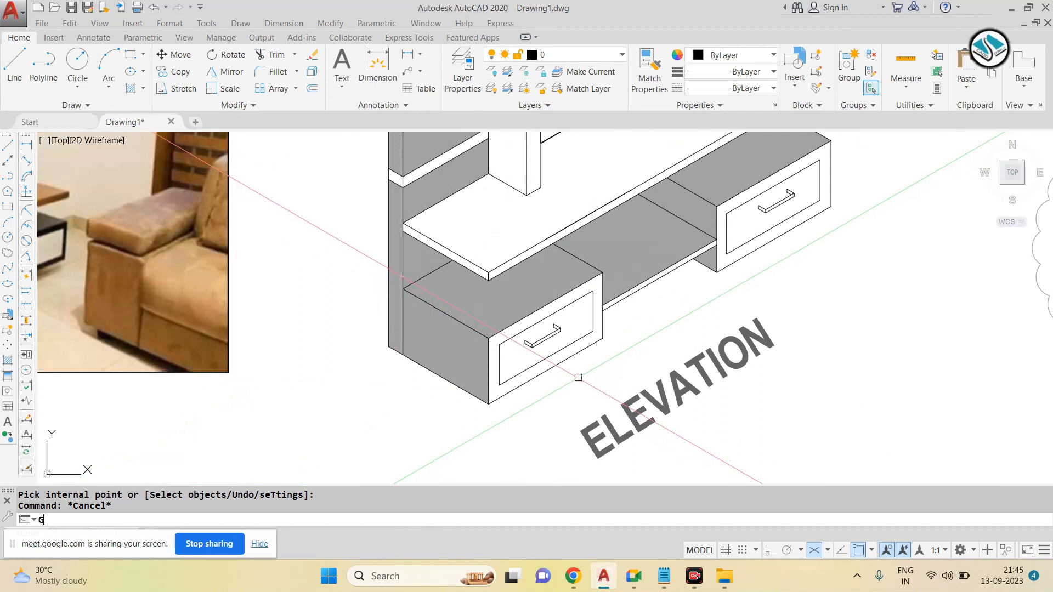
text(D)
key(Return)
scroll(597, 303, down, 2)
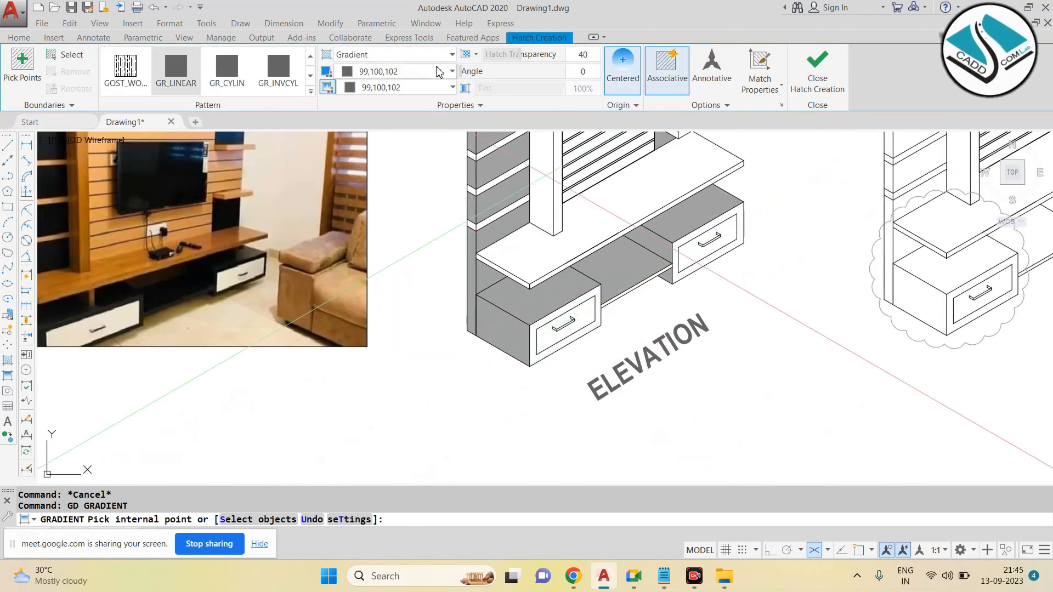
click(451, 71)
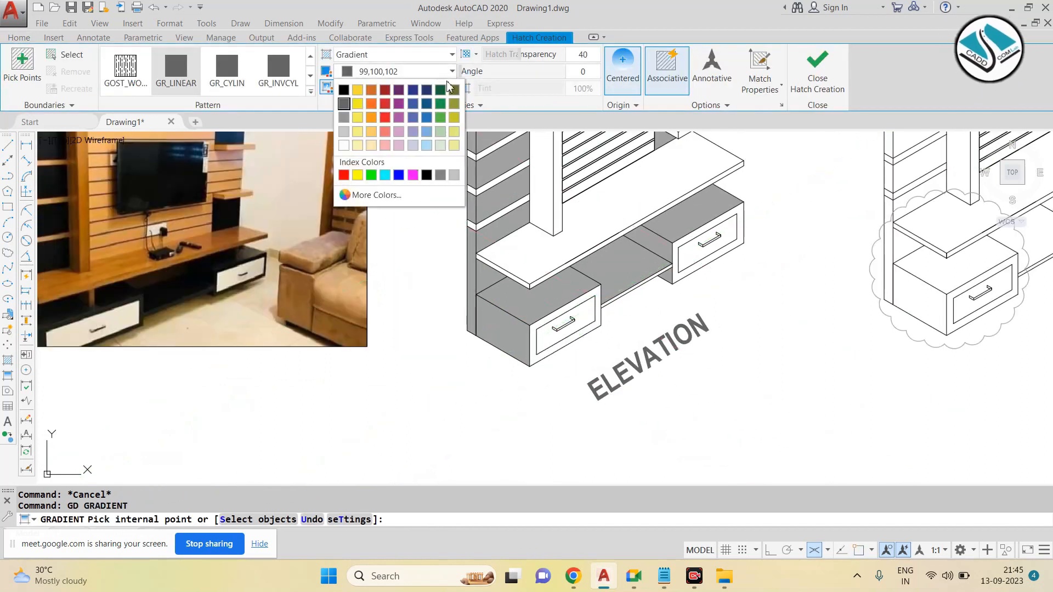
click(373, 129)
click(387, 88)
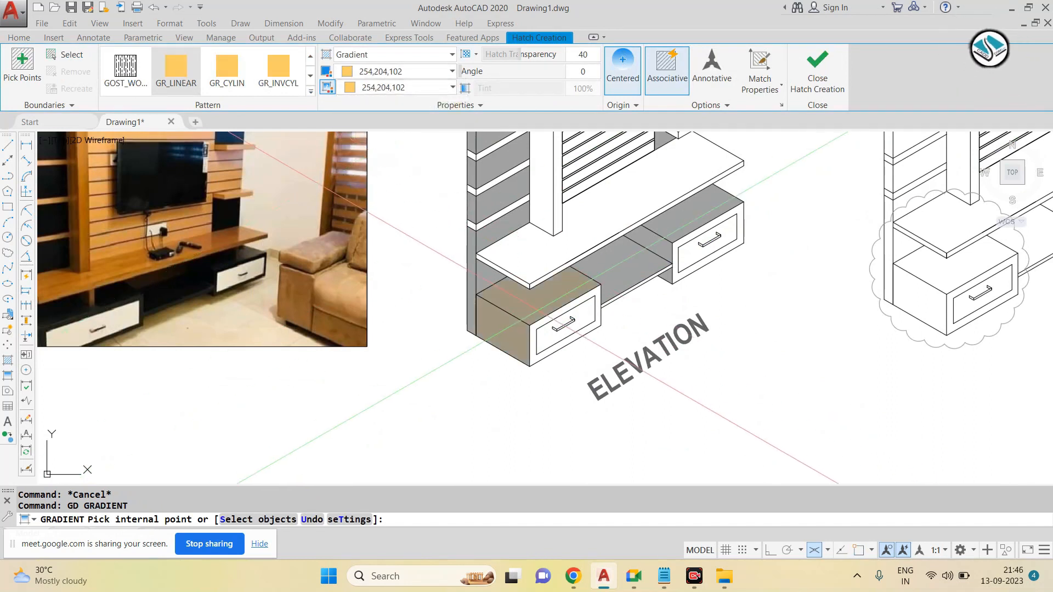
scroll(562, 322, up, 2)
click(571, 351)
click(779, 220)
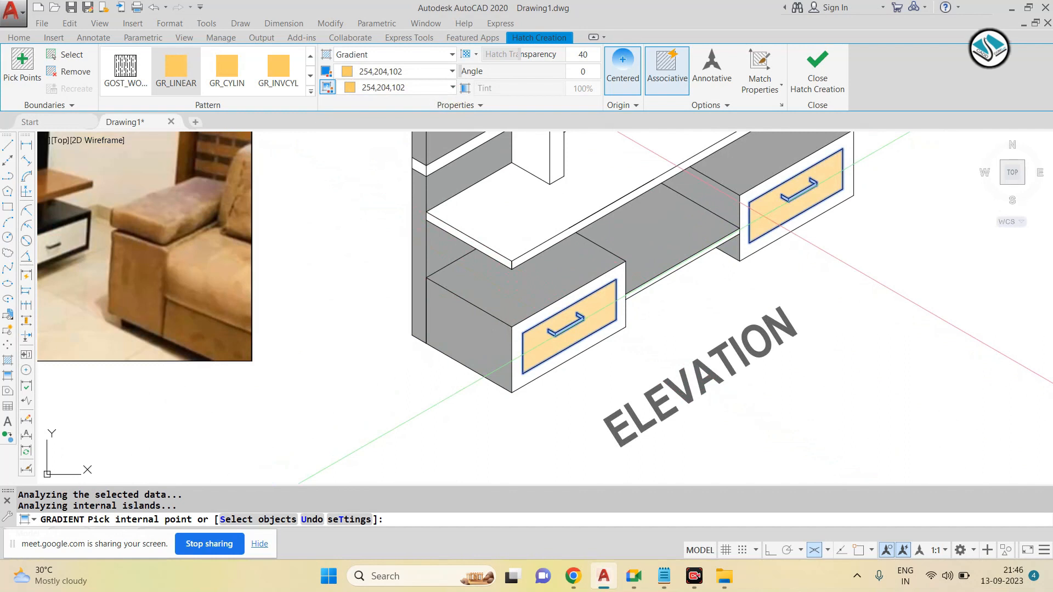
scroll(725, 240, down, 3)
key(Return)
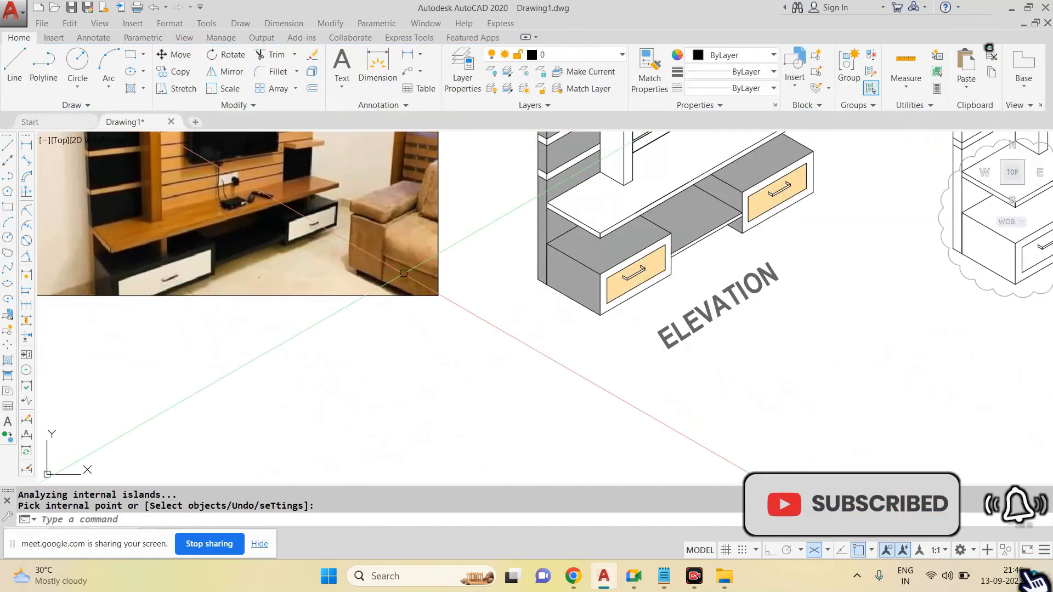
Step: Fill the long tabletop's upper face with a gradient using 242,103,34 for both colours
middle_drag(665, 260, 620, 307)
middle_drag(589, 252, 625, 300)
text(GD)
key(Return)
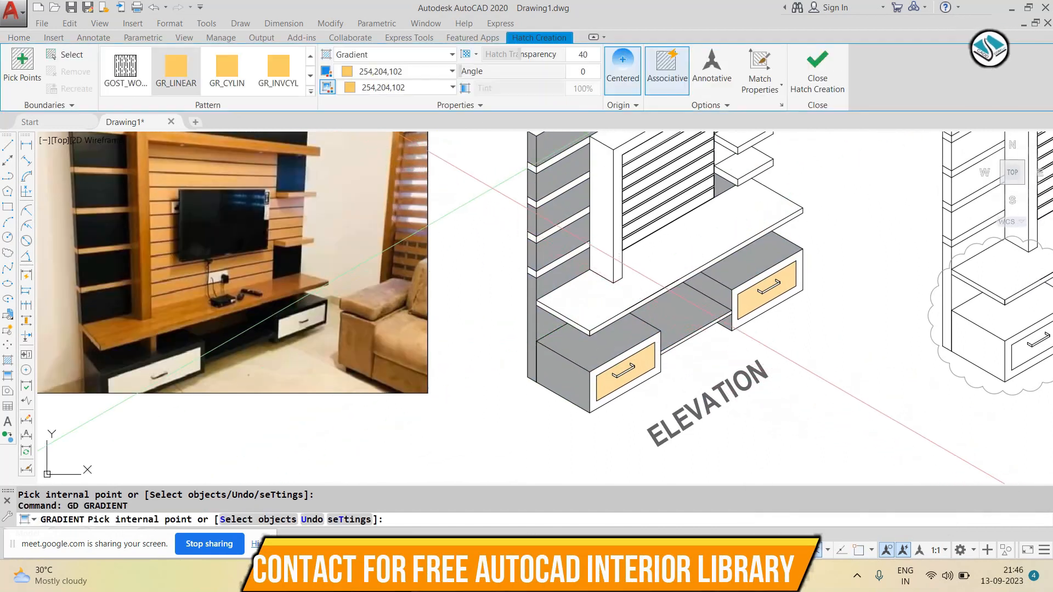
click(371, 72)
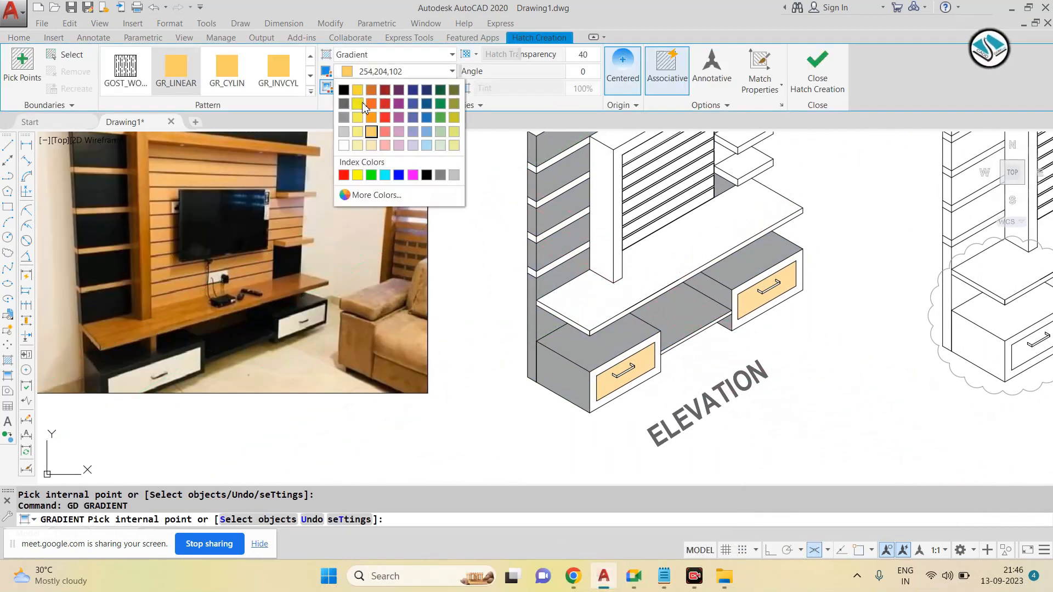
click(372, 103)
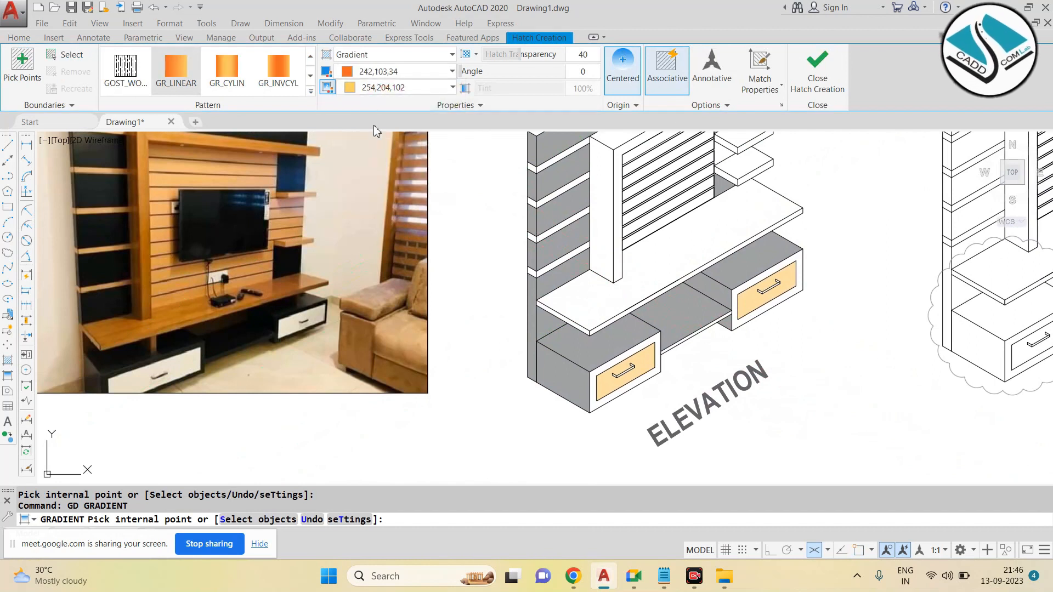
click(381, 88)
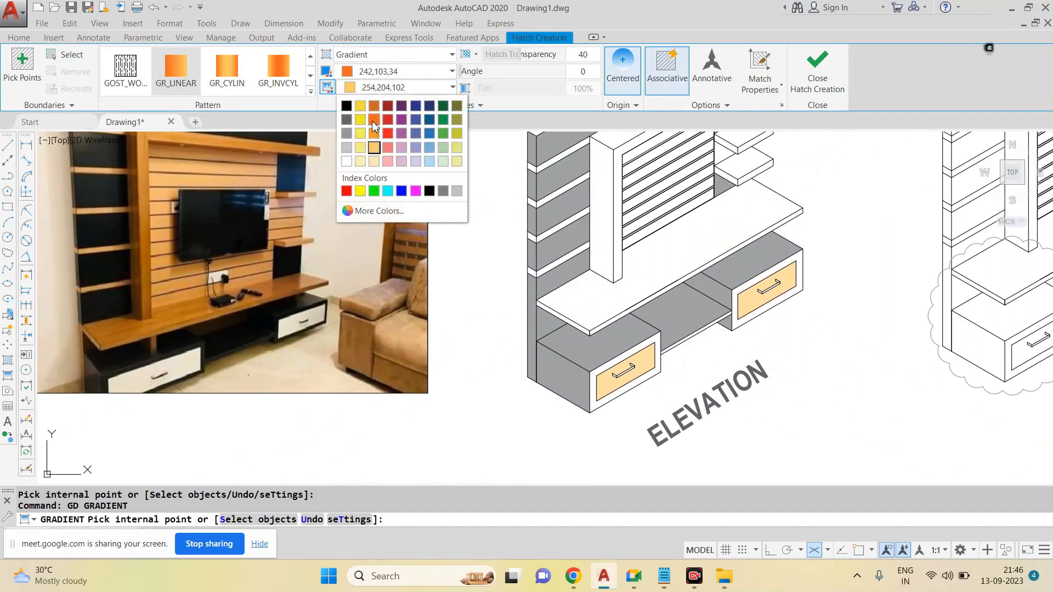
click(374, 125)
click(603, 306)
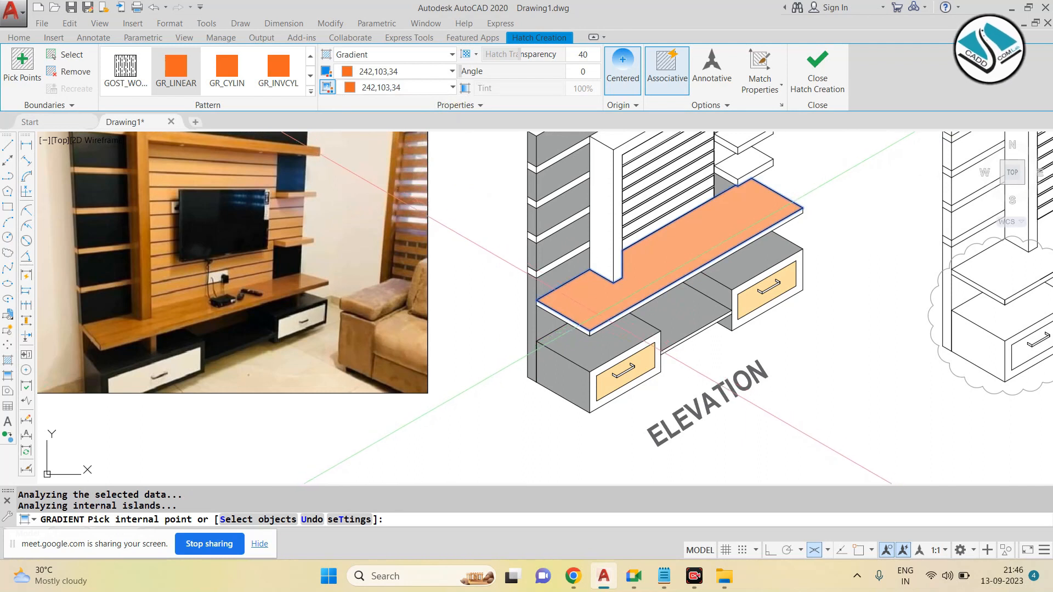
Step: Fill the long tabletop's thin front and side edges with the orange gradient and finish the fill
scroll(588, 328, up, 4)
click(612, 331)
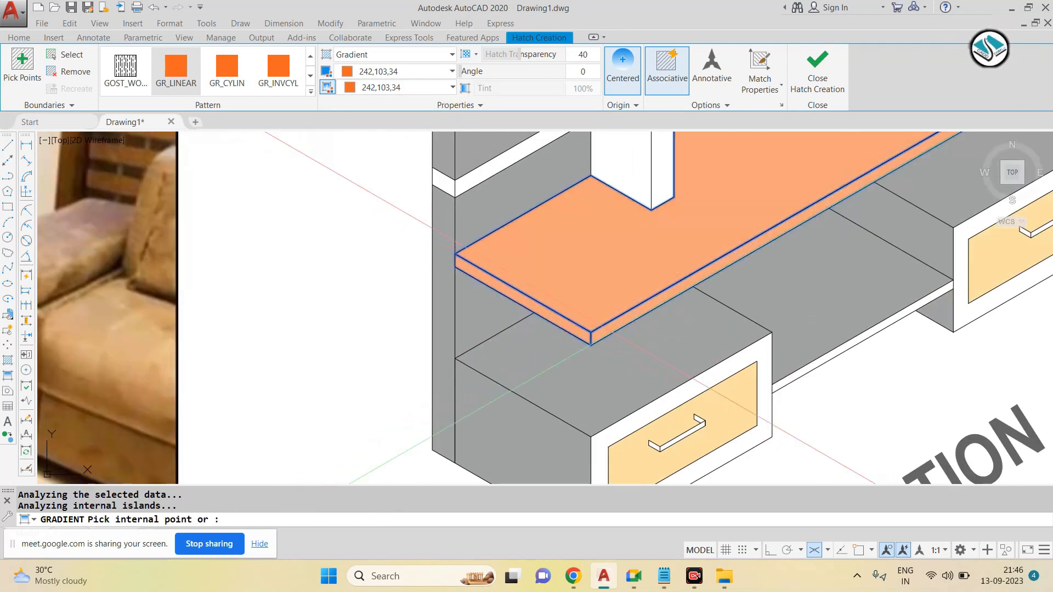
click(600, 335)
scroll(600, 335, down, 4)
key(Return)
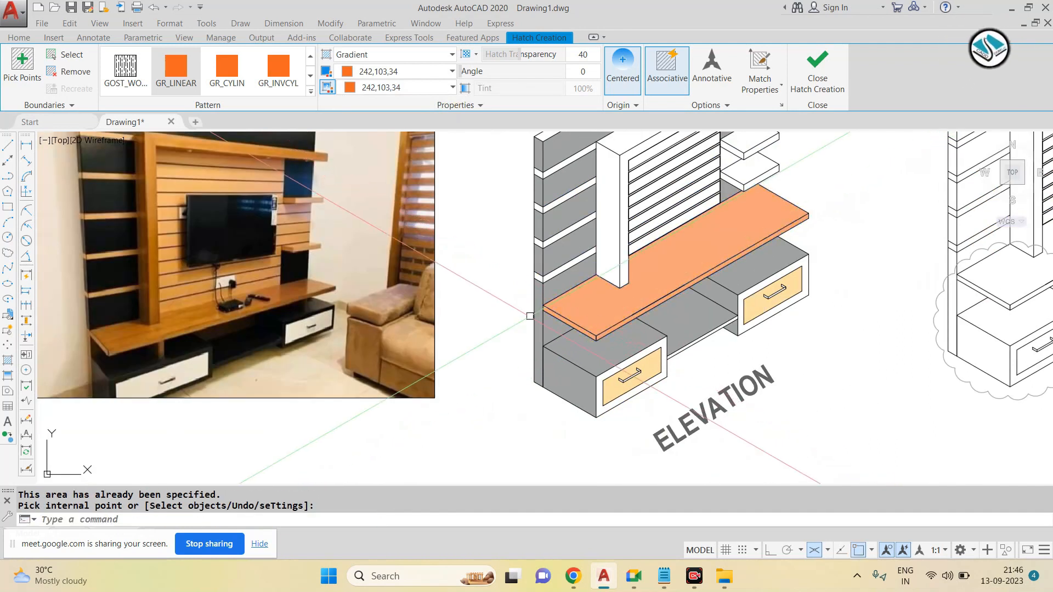
Step: Start a new orange gradient fill covering the top, side and front faces of the frame around the slatted panel in the ELEVATION view
scroll(530, 308, down, 2)
scroll(586, 201, up, 2)
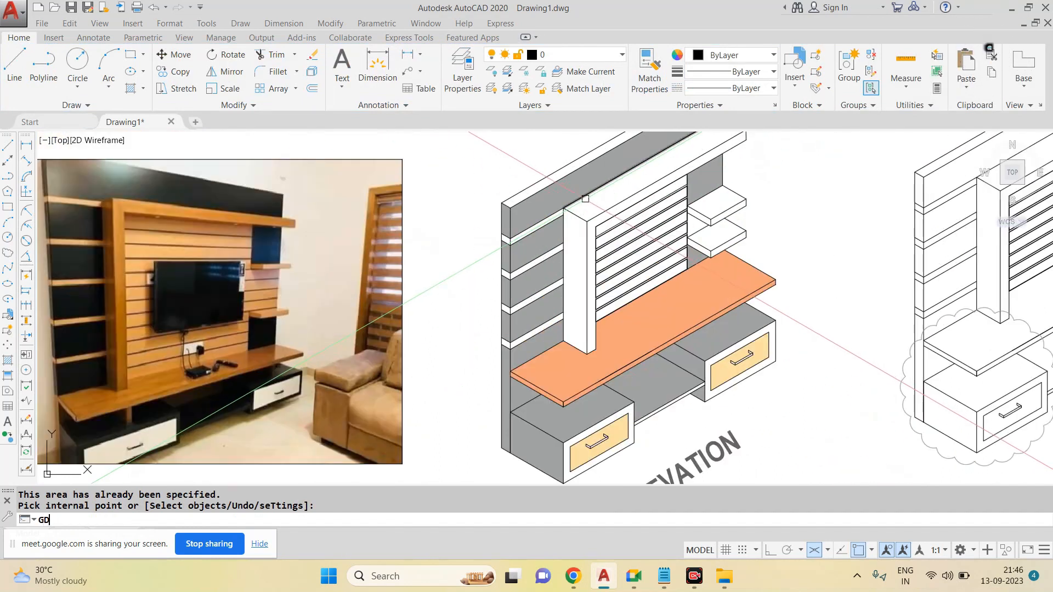
key(Return)
click(587, 206)
click(574, 237)
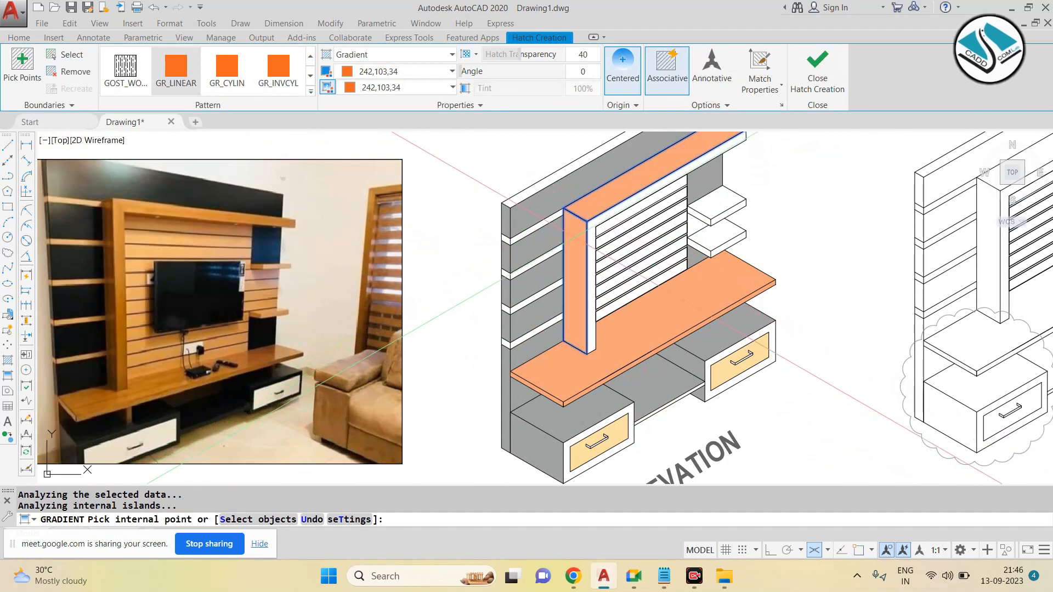
scroll(594, 222, up, 2)
click(593, 225)
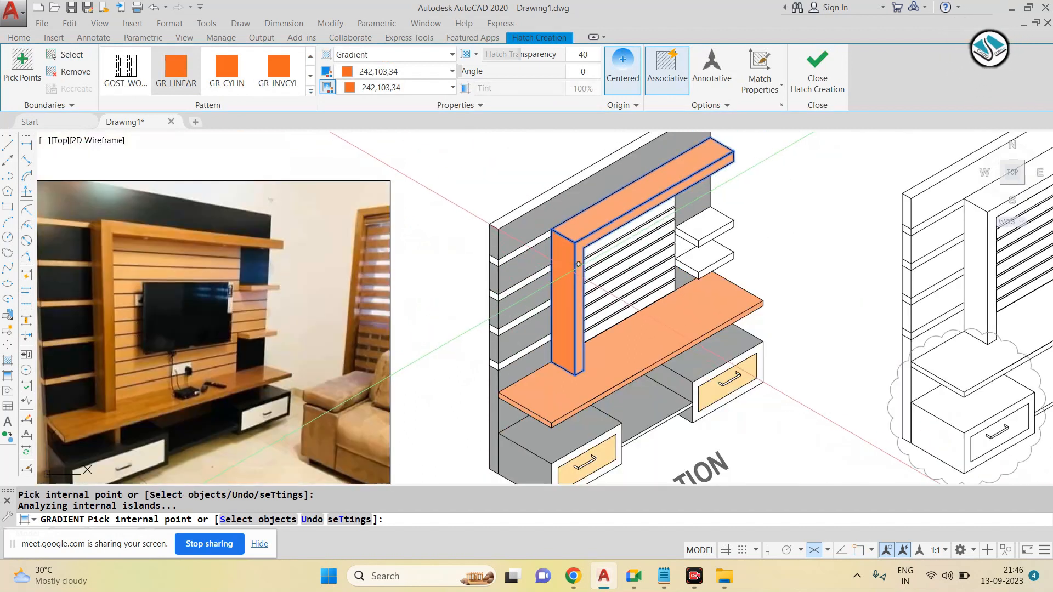
Step: Add the top faces and front and side edges of the two small wall shelves to the gradient fill
scroll(709, 230, up, 2)
click(685, 236)
click(675, 246)
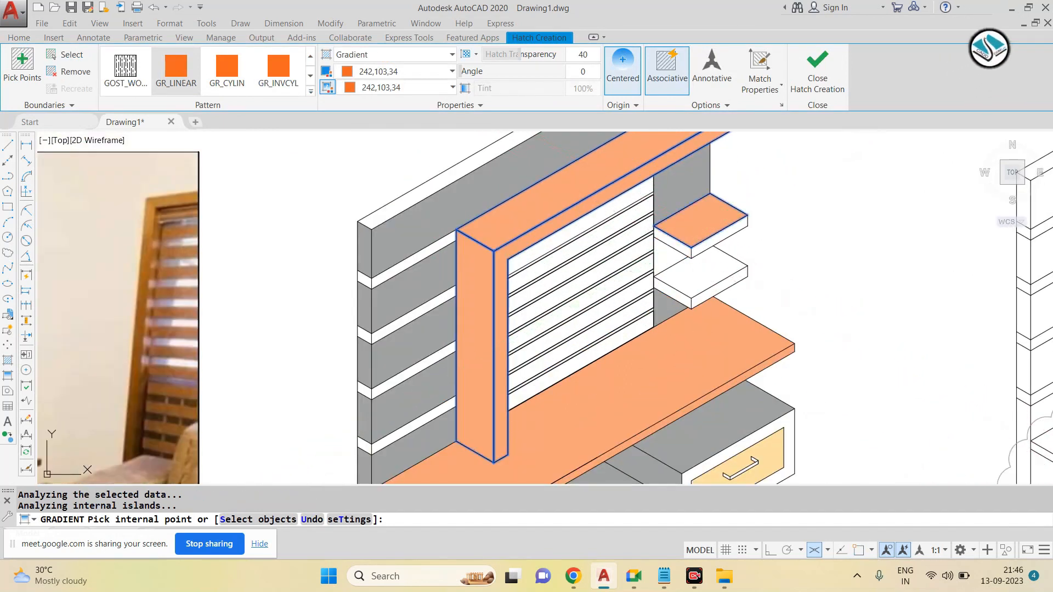
click(704, 245)
click(697, 279)
click(672, 291)
click(700, 281)
click(717, 288)
scroll(708, 270, down, 2)
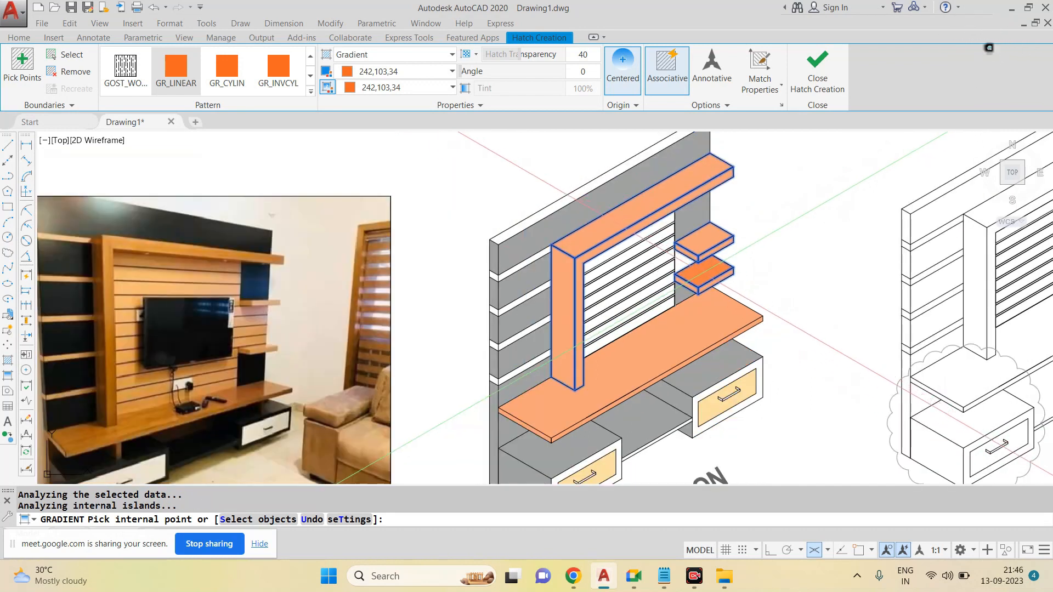
Step: Add all the wide slats of the back panel inside the frame to the gradient fill, leaving out the narrow gaps
scroll(695, 252, up, 4)
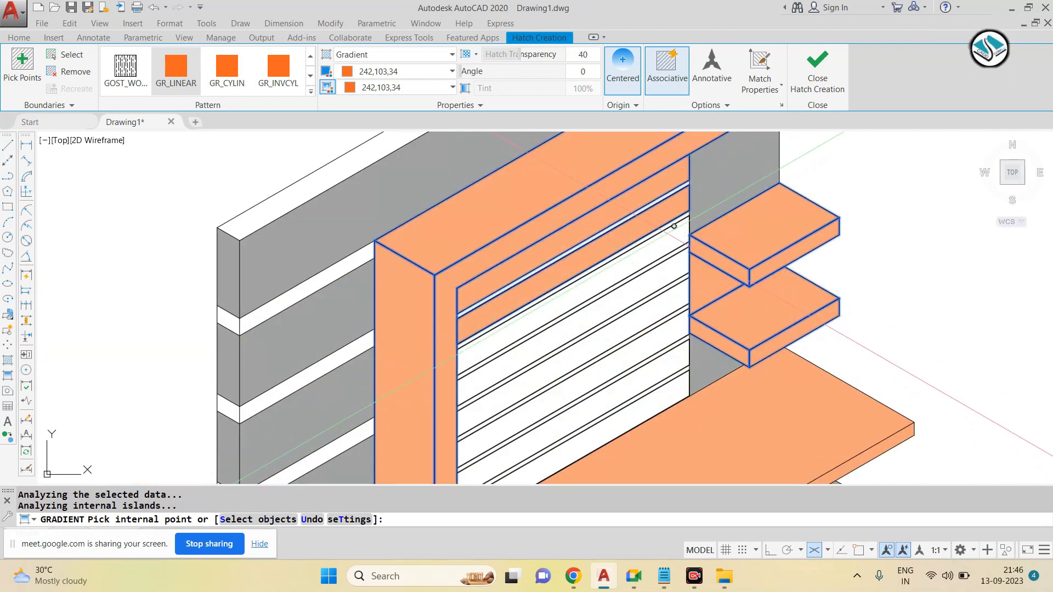
click(665, 244)
click(667, 273)
click(668, 302)
click(671, 329)
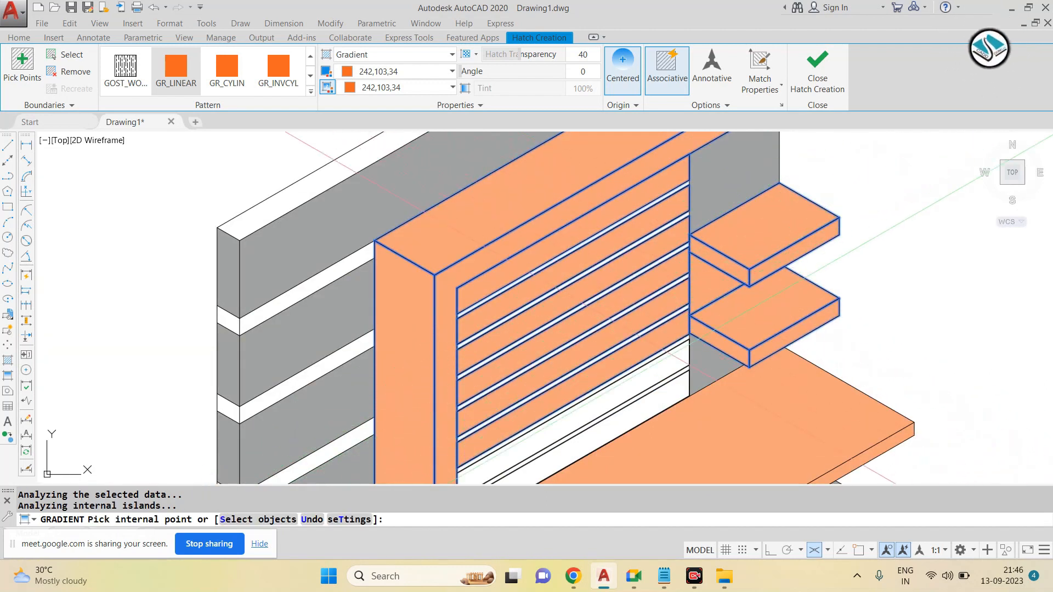
click(672, 360)
click(673, 391)
Step: Set the fill's transparency to 60 and both gradient colours to 205,32,39, and finish the fill
drag(502, 56, 566, 56)
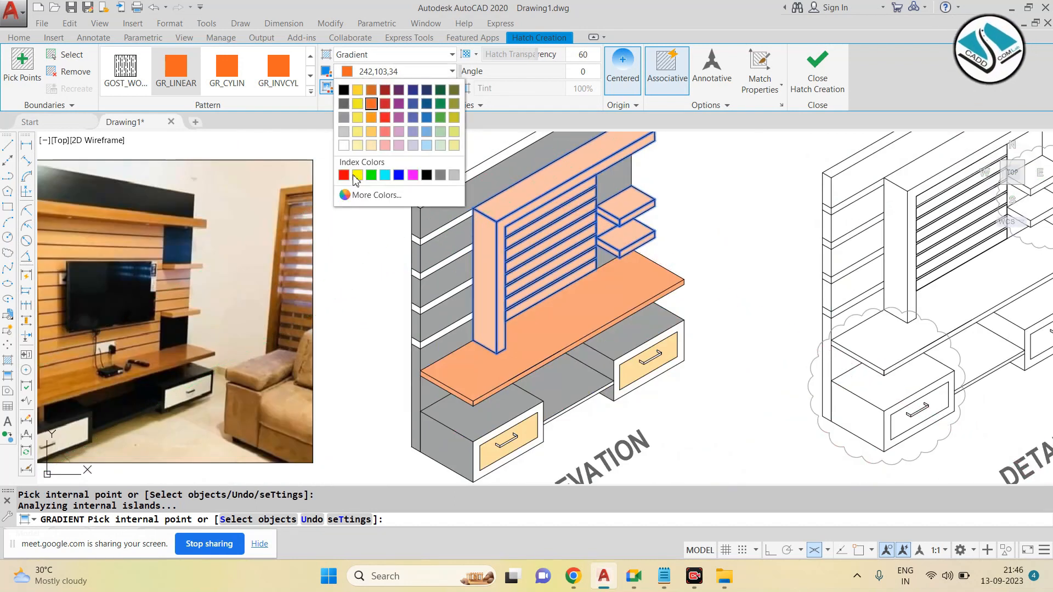
click(385, 103)
click(390, 89)
click(394, 88)
click(394, 89)
click(388, 119)
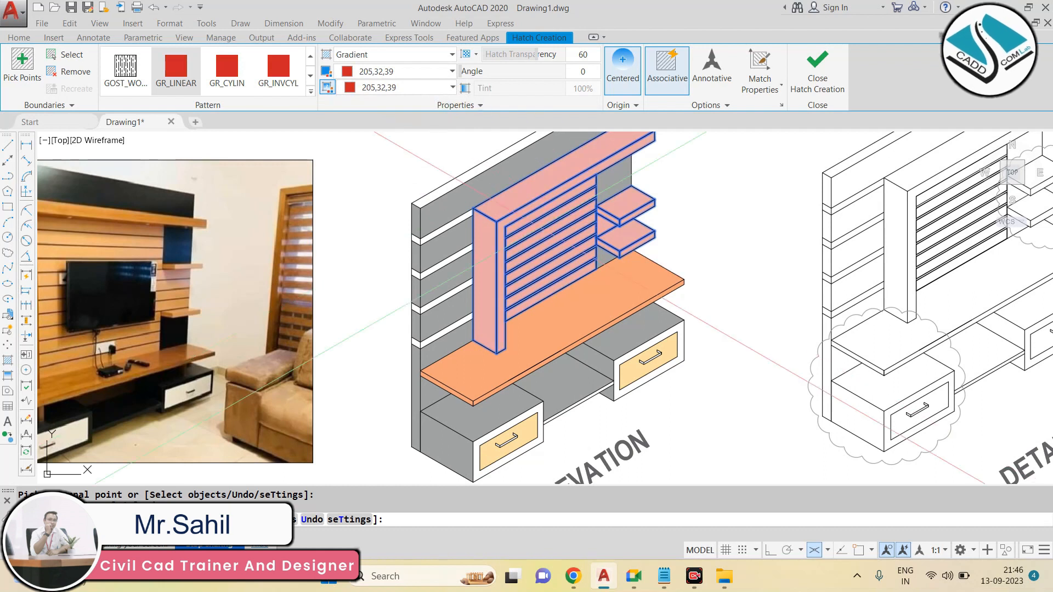
click(543, 241)
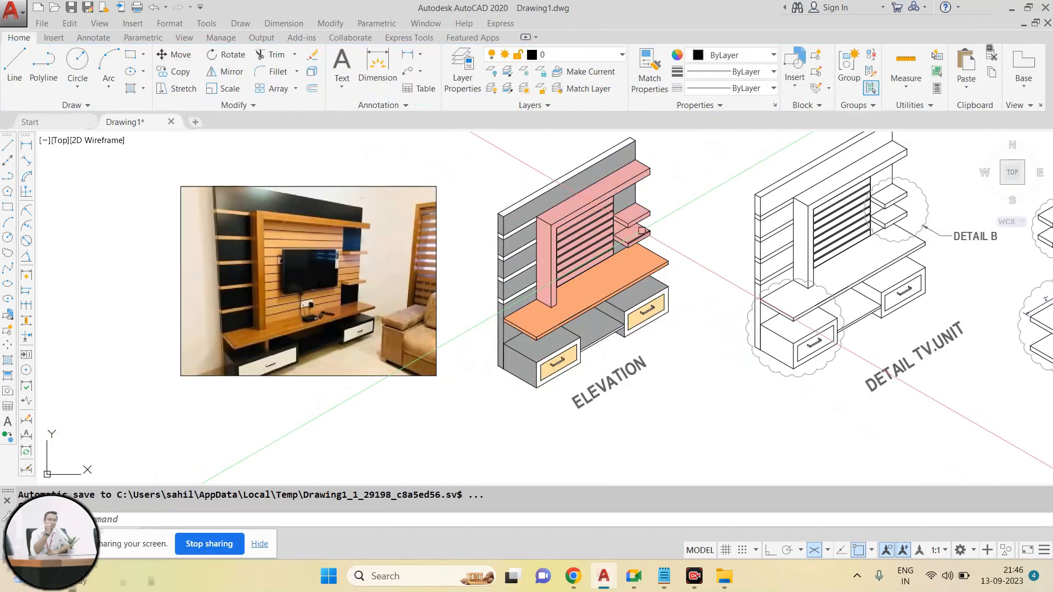
key(Escape)
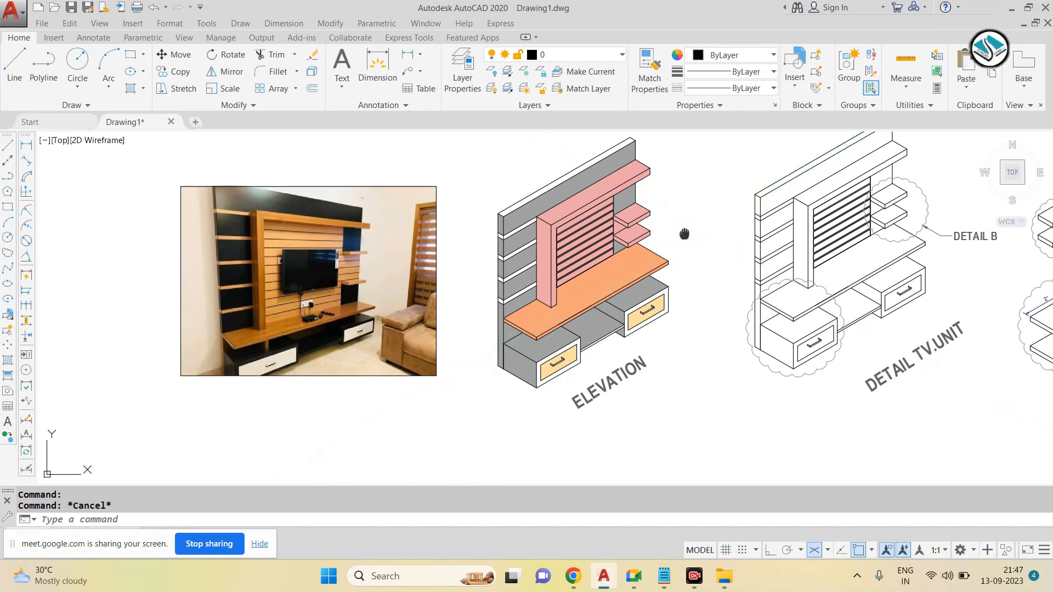
Step: Draw a rectangular border around the ELEVATION view, the DETAIL TV.UNIT view and both detail views
middle_drag(684, 235, 606, 263)
scroll(602, 251, down, 2)
text(rec)
key(Return)
click(450, 173)
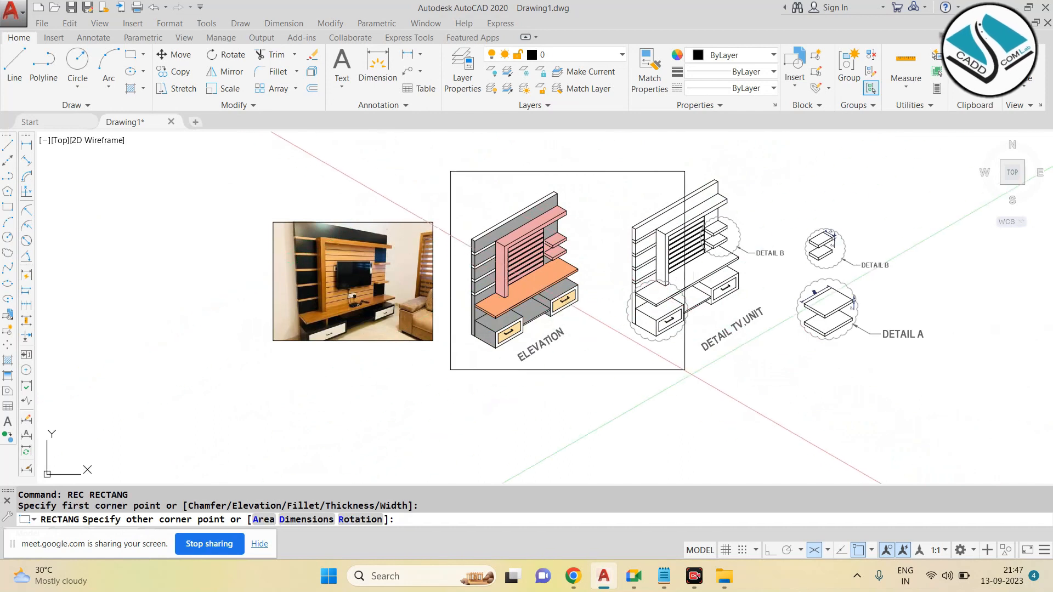
click(961, 390)
key(Escape)
Step: Offset the border rectangle outward by 6 inches
text(o)
key(Return)
text(6)
key(Return)
click(905, 389)
click(818, 404)
key(Escape)
Step: Offset the outer border rectangle outward by 1 inch
text(o)
key(Return)
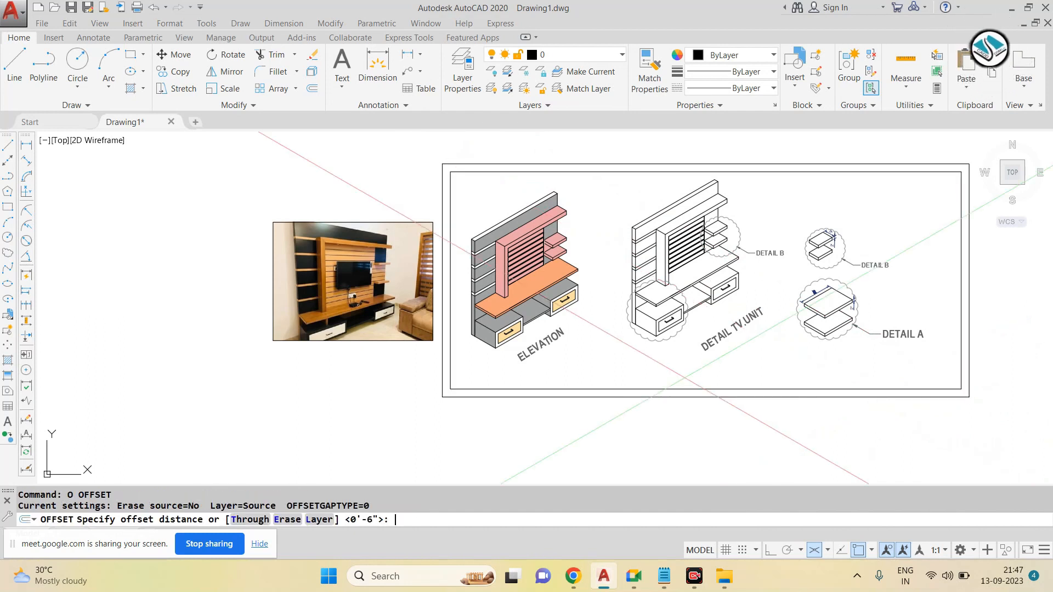
text(1)
key(Return)
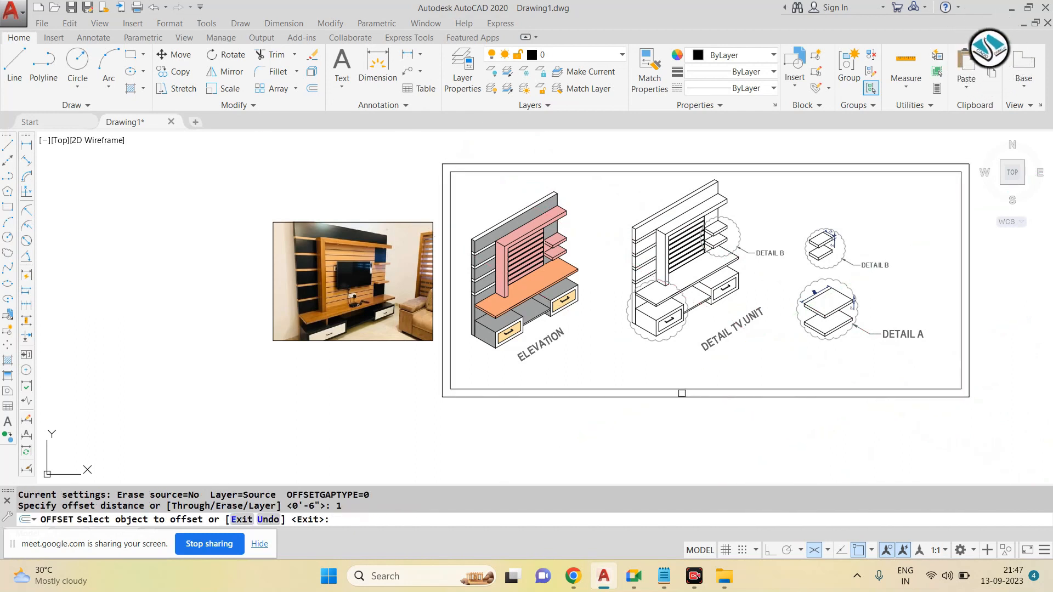
click(683, 392)
click(683, 398)
click(667, 419)
key(Escape)
Step: Change the colour of all the border rectangles to grey
click(800, 403)
click(570, 303)
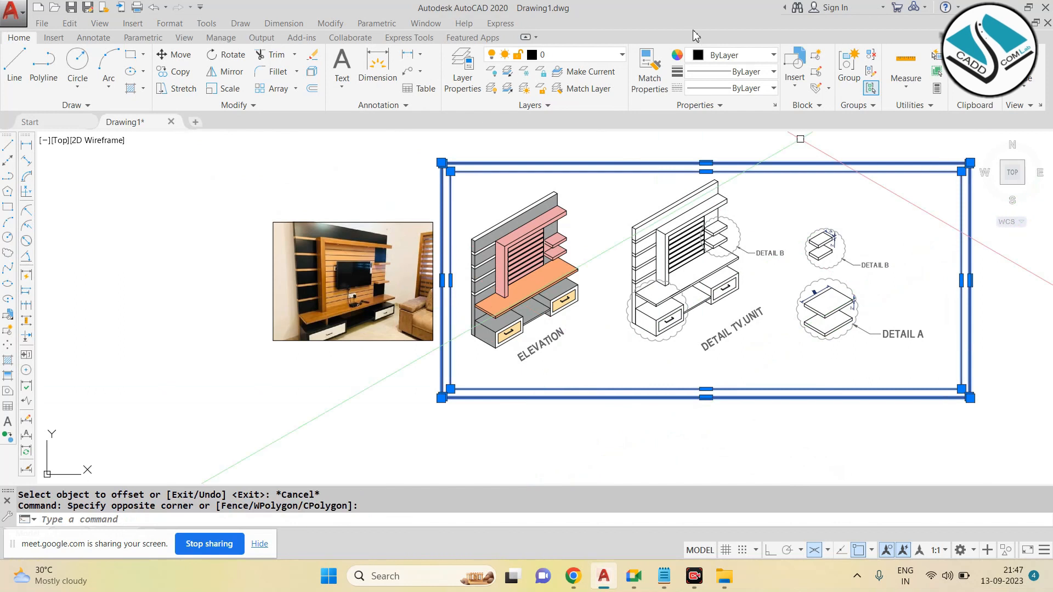
click(729, 55)
key(Escape)
key(Escape)
Step: Scale up the reference photo freehand so it is nearly as tall as the border
click(372, 192)
click(340, 236)
text(SC)
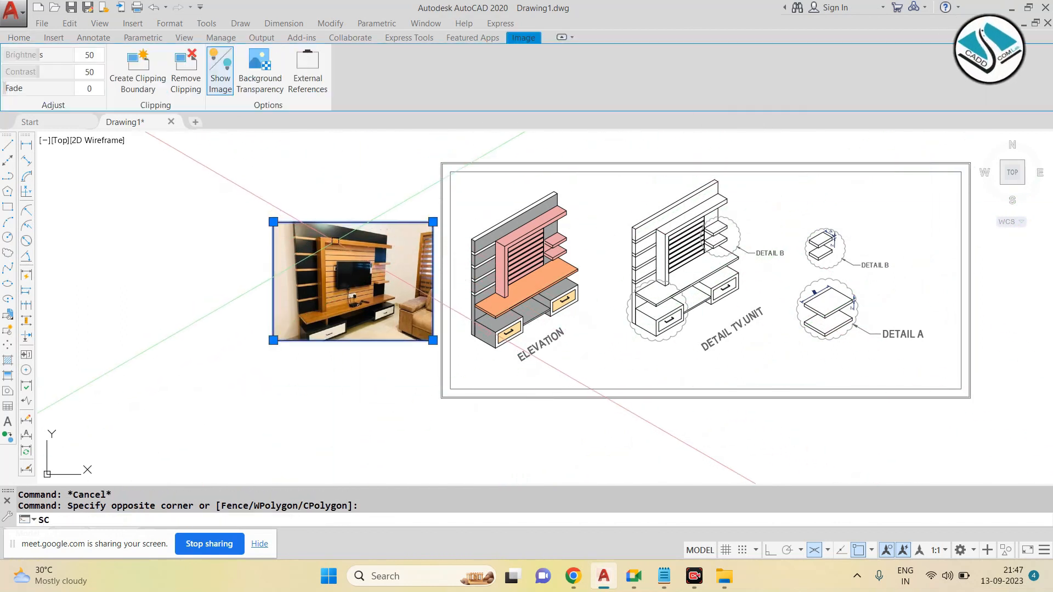
key(Return)
click(327, 246)
click(198, 287)
Step: Move the enlarged reference photo so it stands just beside the border without overlapping it
click(220, 164)
click(521, 409)
text(M)
key(Return)
click(375, 242)
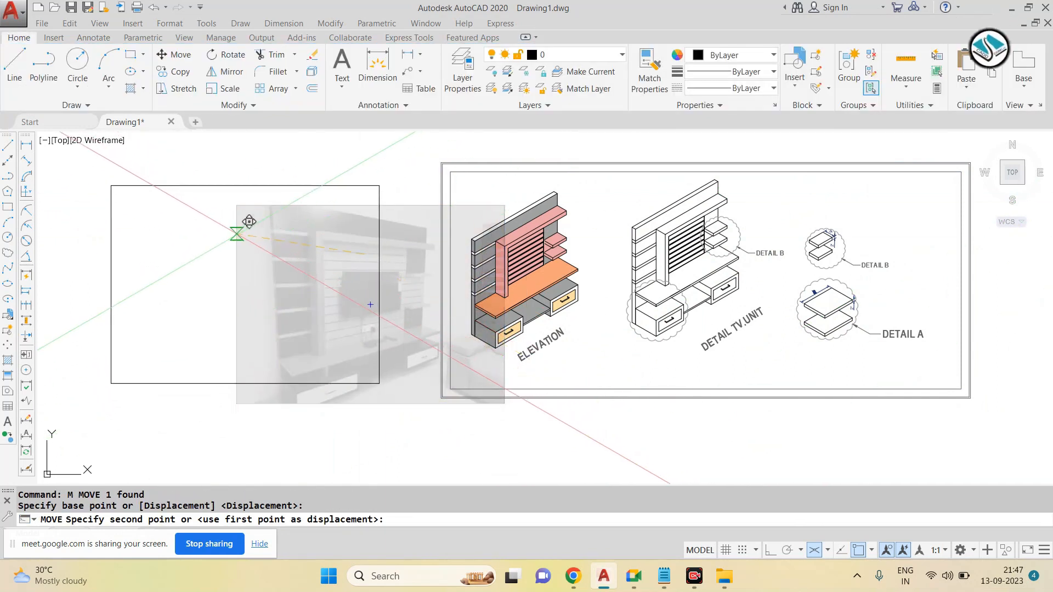
click(303, 232)
middle_drag(577, 235, 463, 244)
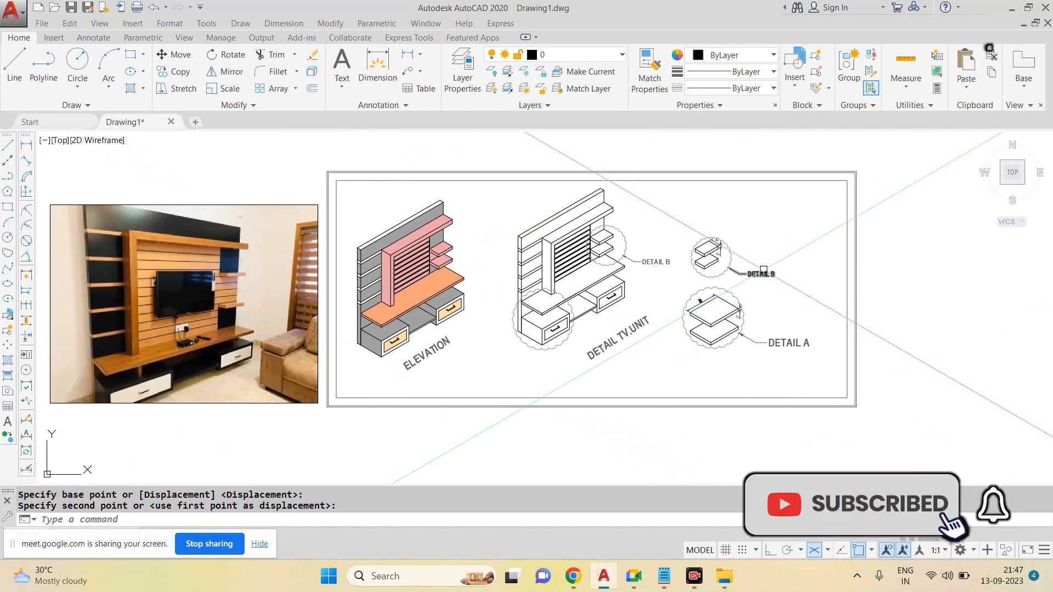
scroll(679, 231, up, 2)
key(Escape)
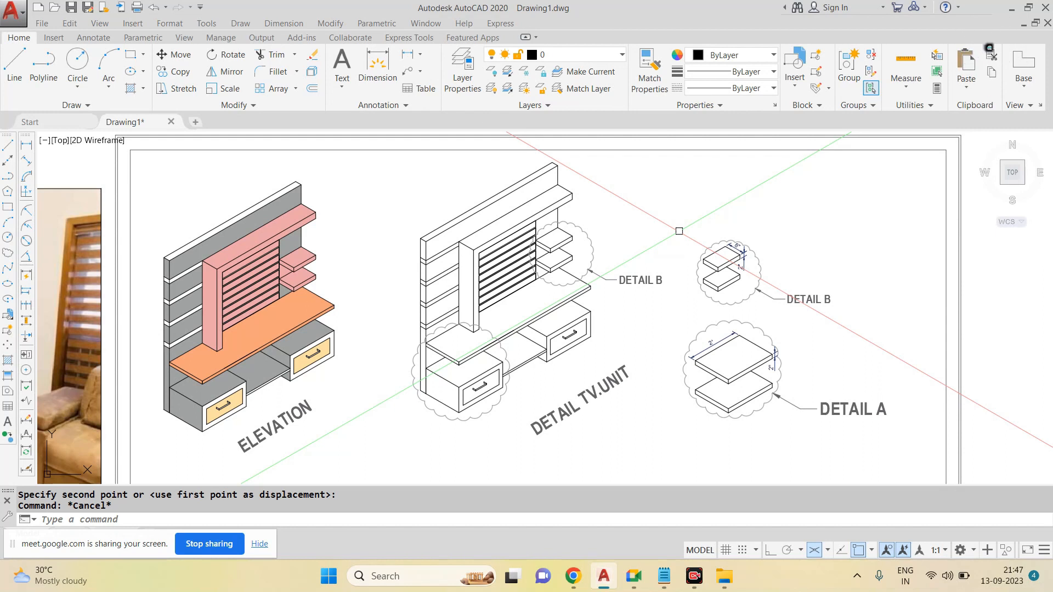
Step: Change the grid snap type to Rectangular snap in the drafting settings
text(DS)
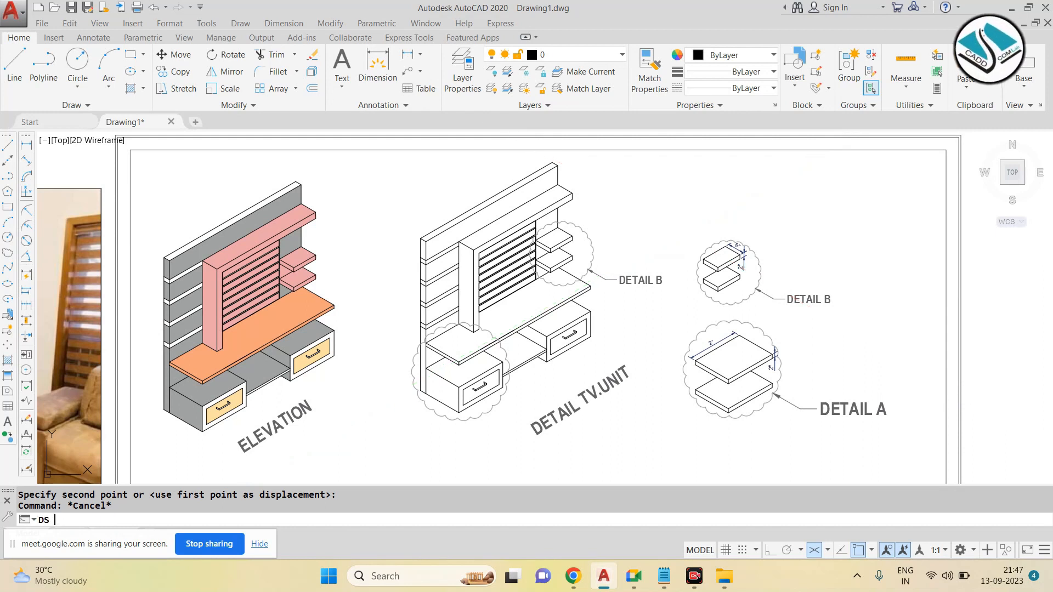
key(Return)
click(335, 115)
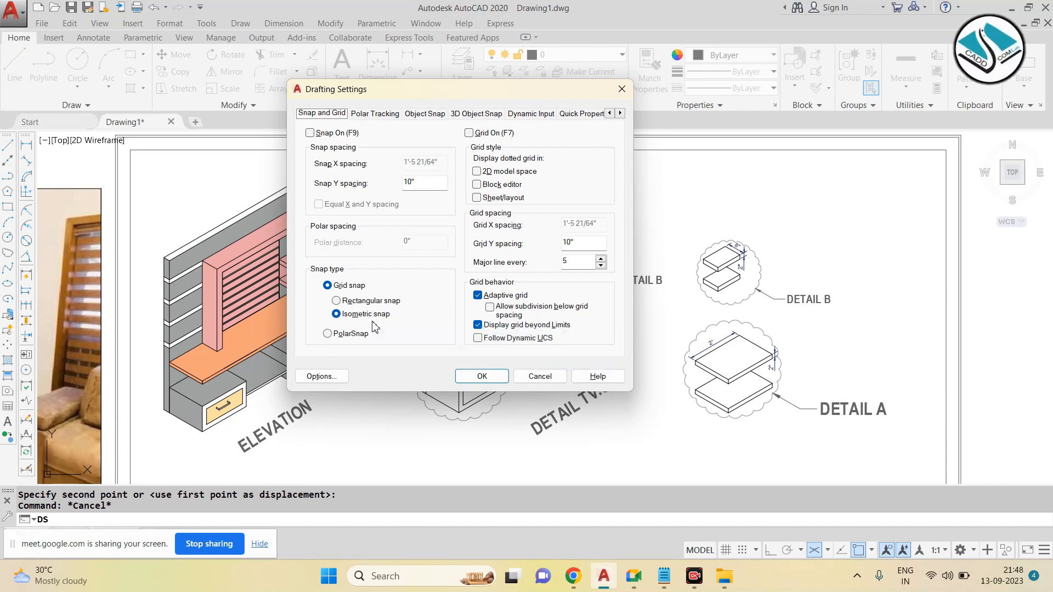
click(482, 378)
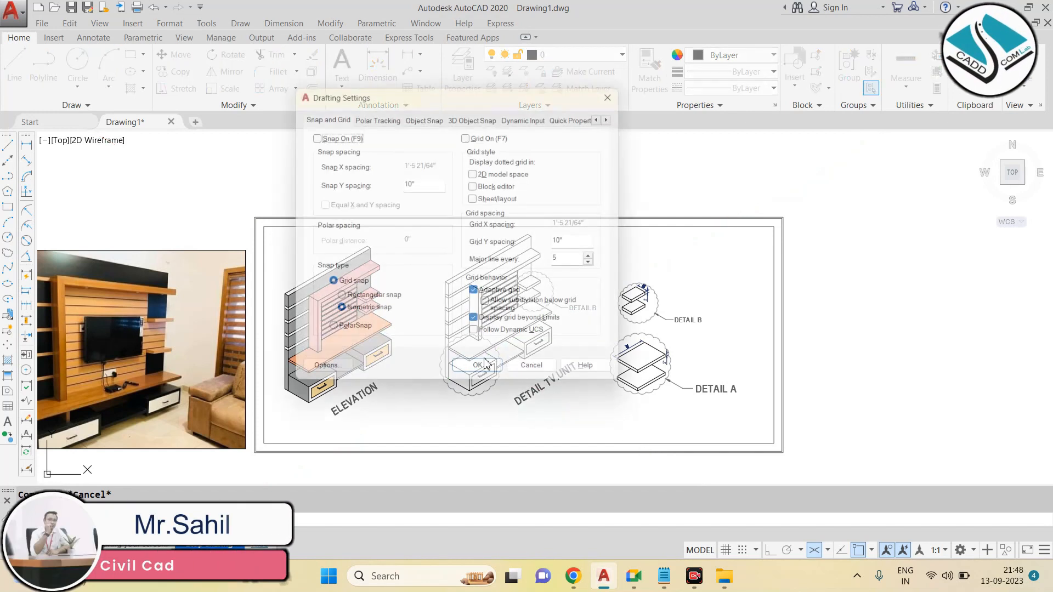
click(382, 303)
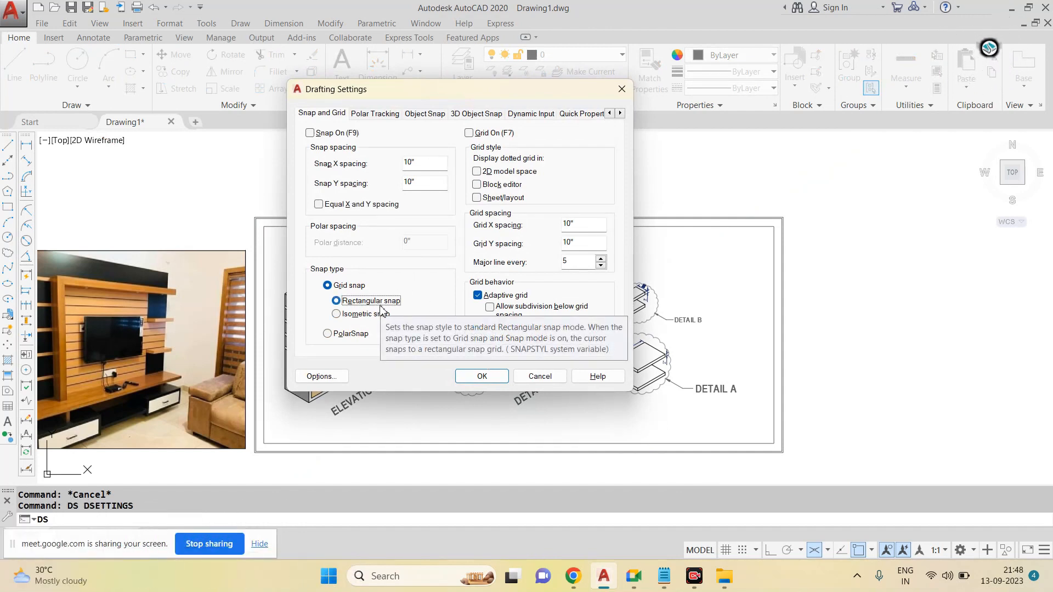
click(481, 377)
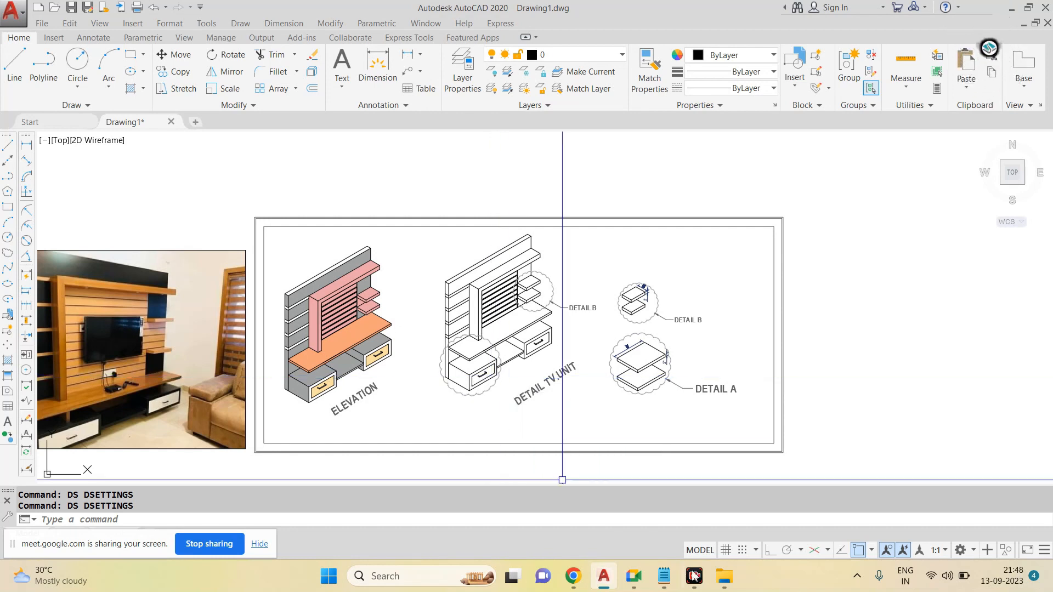
Step: Switch to Notepad, highlight the topics from 3-parametric to 9-b-count in the notes, and return to the AutoCAD drawing
click(666, 577)
click(518, 158)
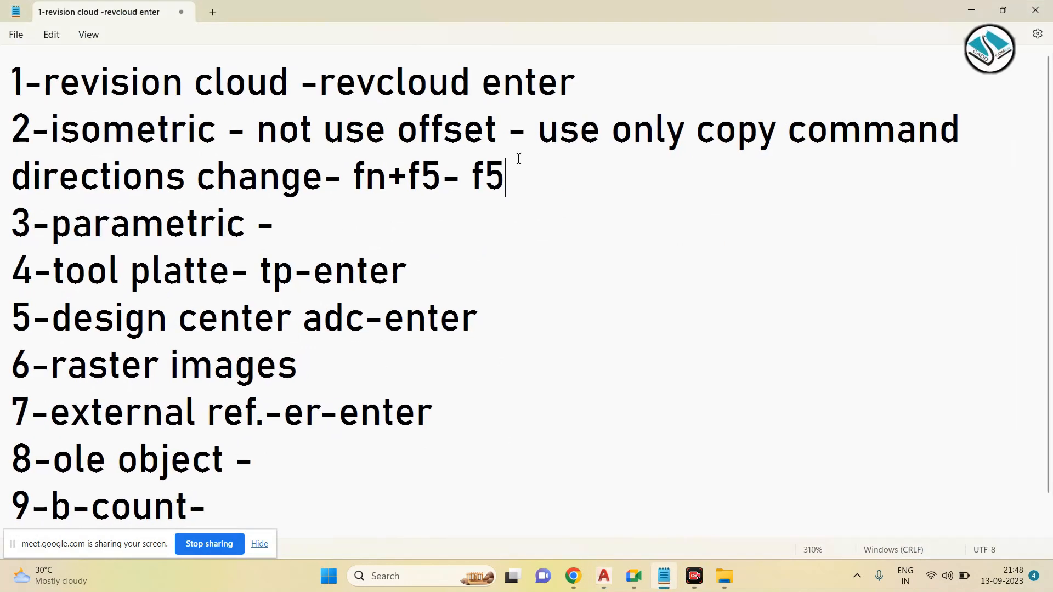
drag(270, 508, 8, 226)
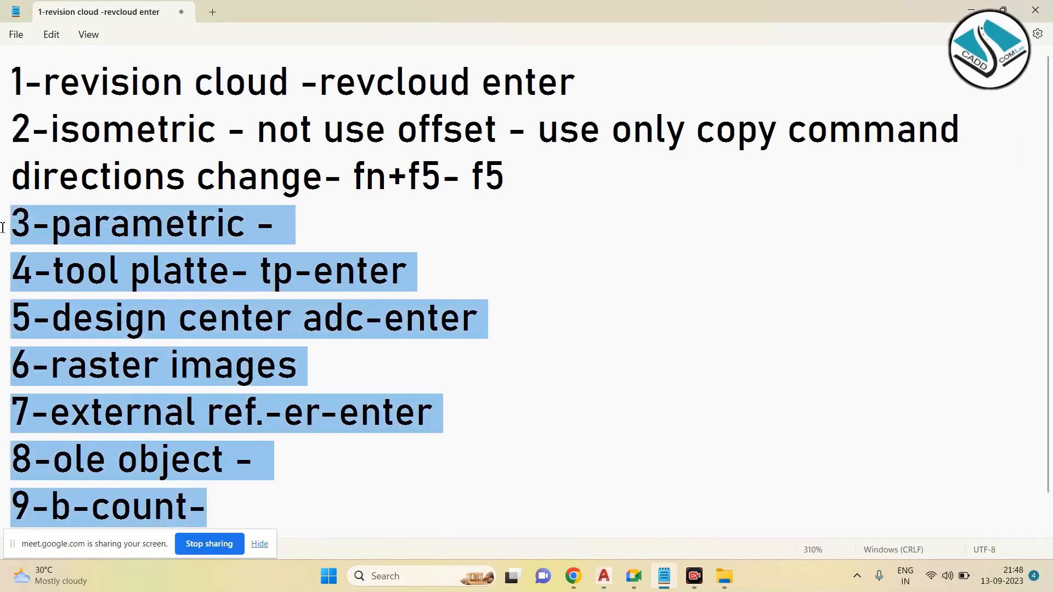
click(969, 11)
scroll(555, 287, down, 2)
scroll(500, 288, up, 3)
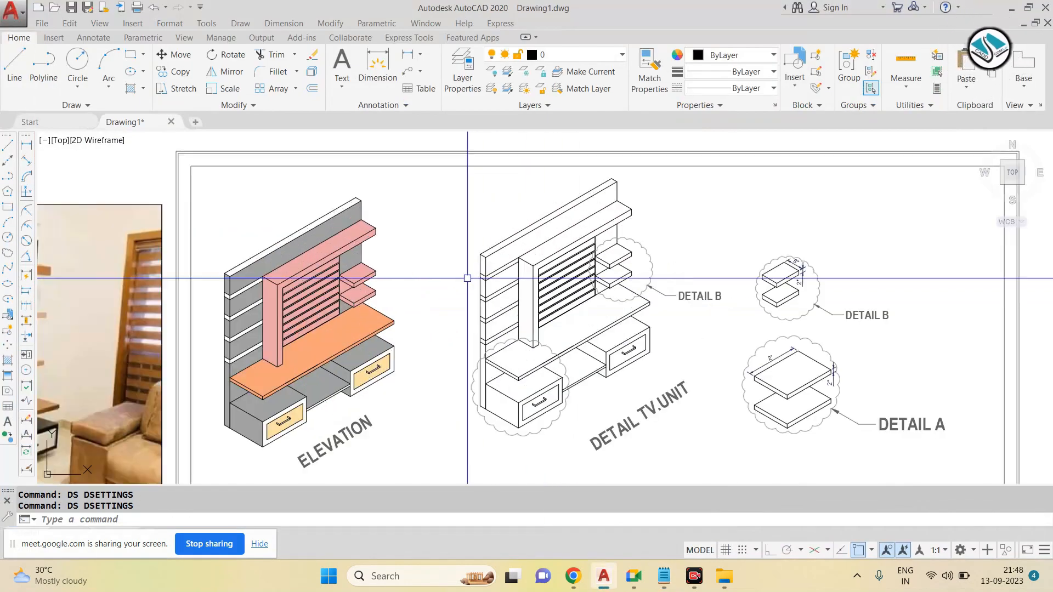